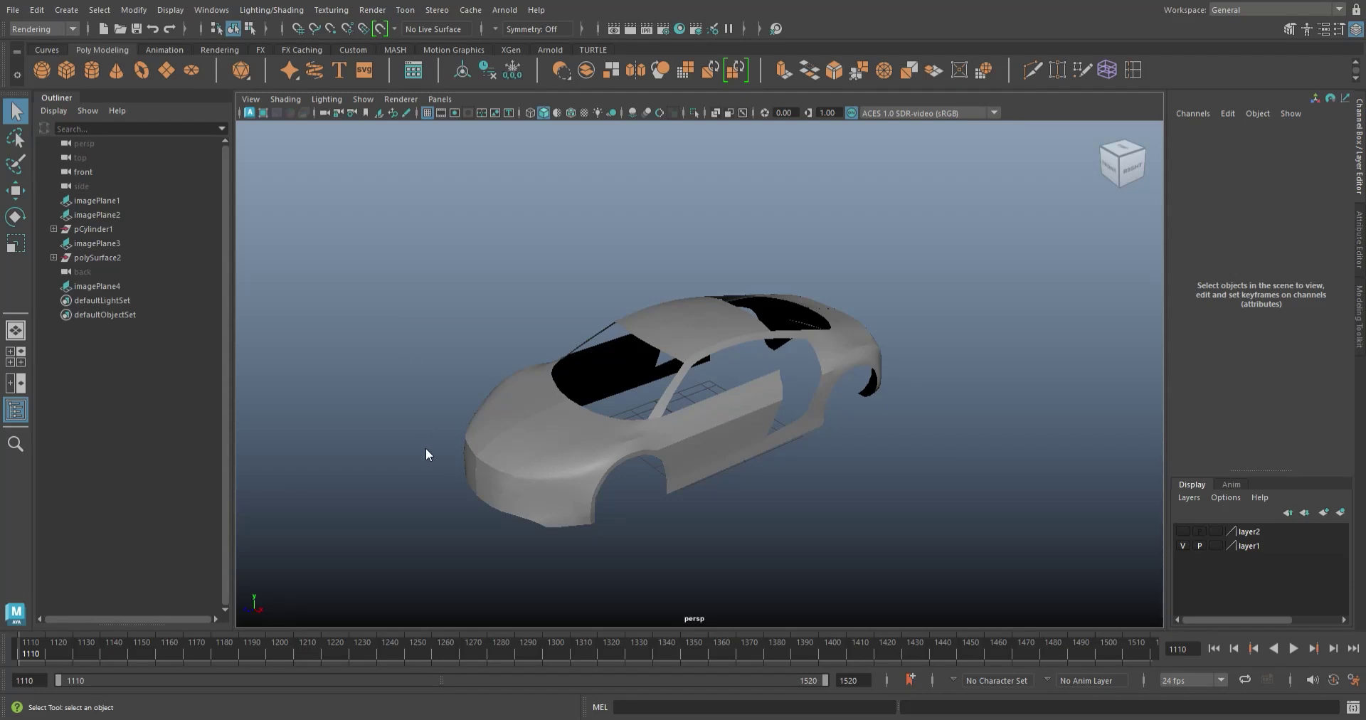
- Orbit the car, check the front and side blueprint views, then select the front body section
{"action": "left_click_drag", "start_coordinate": [663, 547], "coordinate": [745, 525], "text": "alt"}
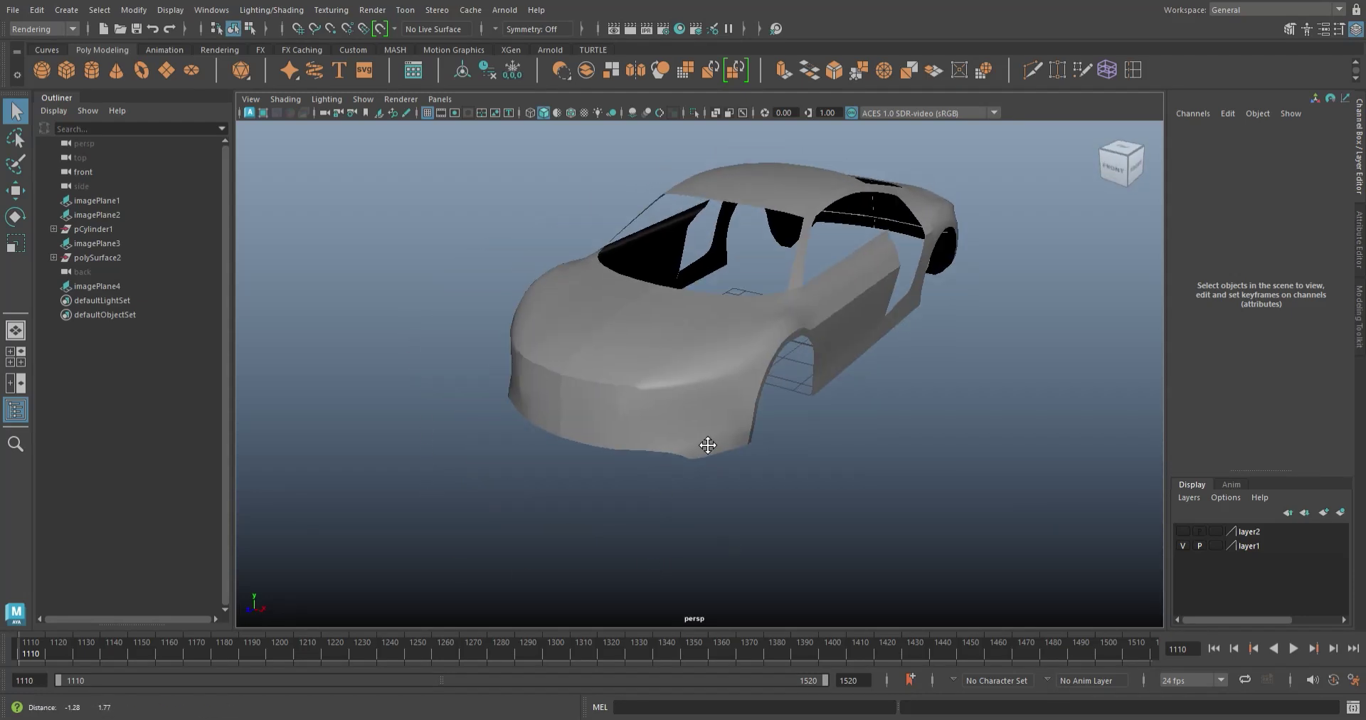
{"action": "key", "text": "space"}
{"action": "key", "text": "space"}
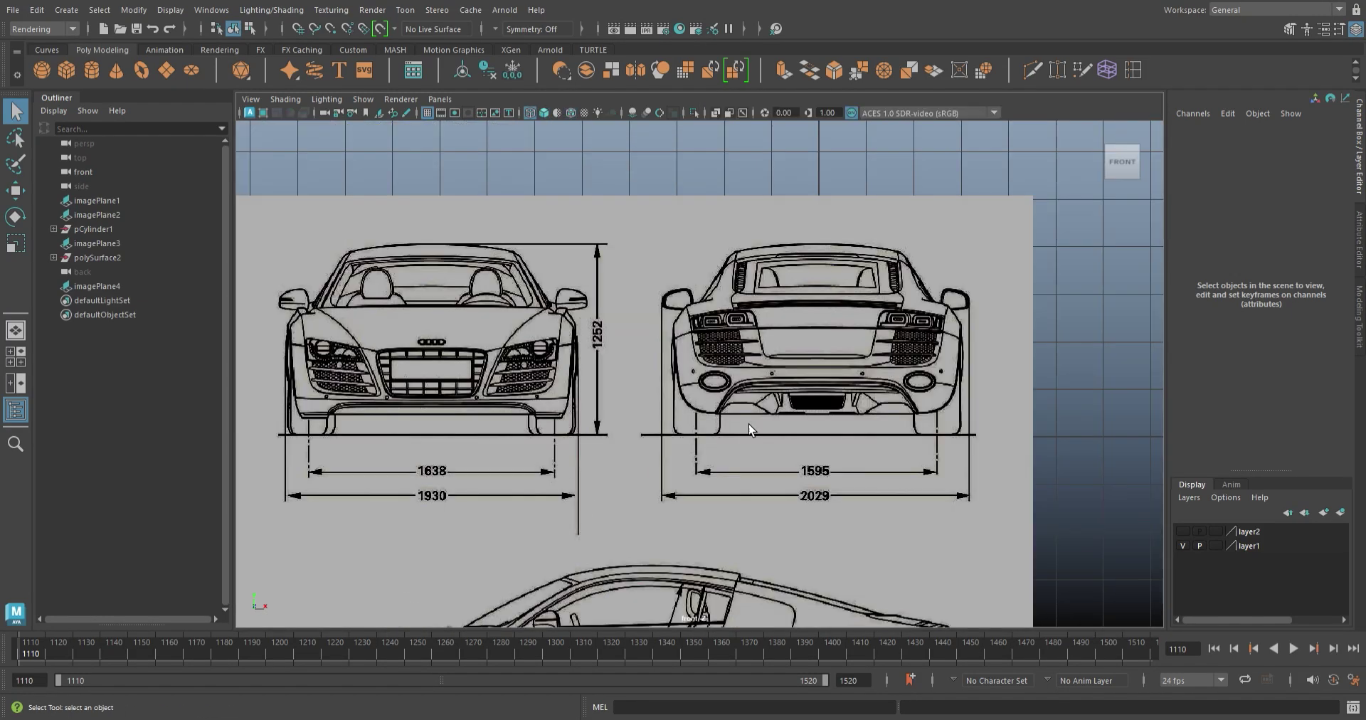
{"action": "scroll", "coordinate": [753, 427], "scroll_direction": "down", "scroll_amount": 2}
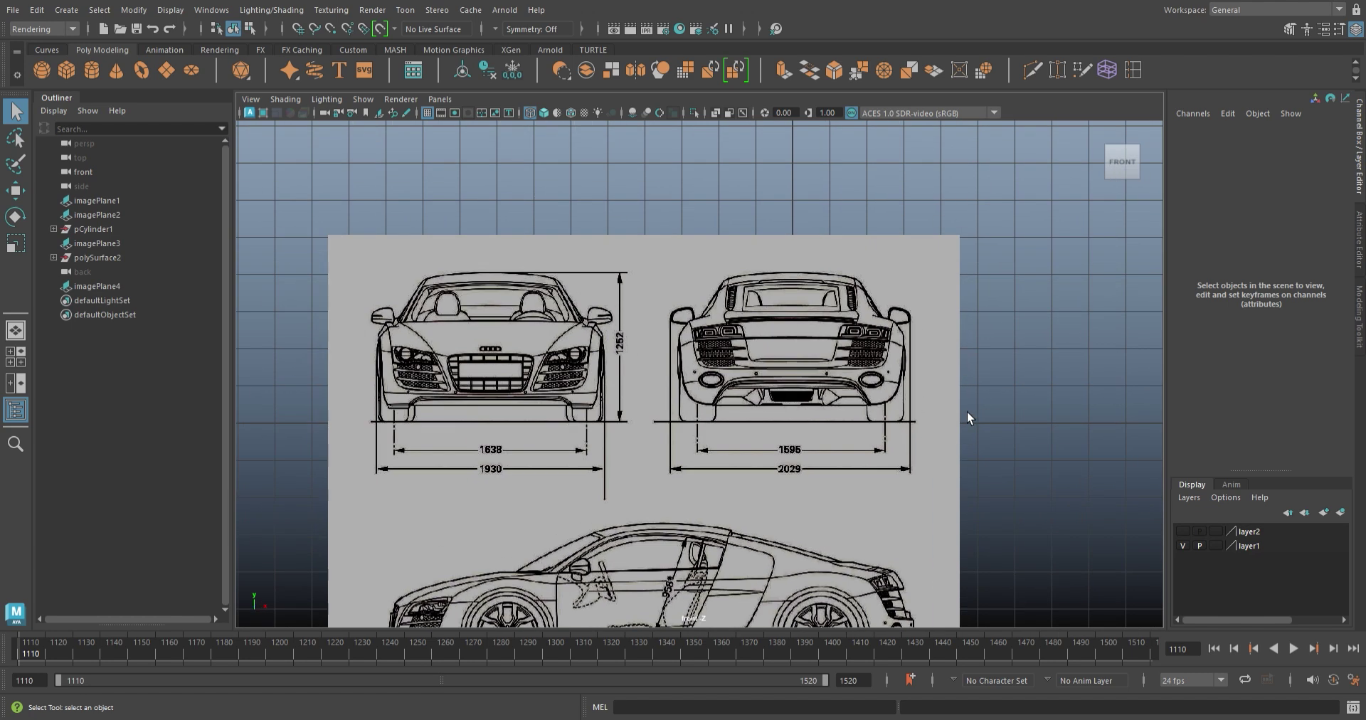
{"action": "scroll", "coordinate": [967, 411], "scroll_direction": "down", "scroll_amount": 2}
{"action": "key", "text": "space"}
{"action": "key", "text": "space"}
{"action": "scroll", "coordinate": [847, 462], "scroll_direction": "down", "scroll_amount": 5}
{"action": "scroll", "coordinate": [847, 462], "scroll_direction": "up", "scroll_amount": 3}
{"action": "scroll", "coordinate": [851, 450], "scroll_direction": "up", "scroll_amount": 3}
{"action": "left_click", "coordinate": [850, 450]}
- Put blueprint plane imagePlane4 on a new layer3 and hide that layer
{"action": "key", "text": "space"}
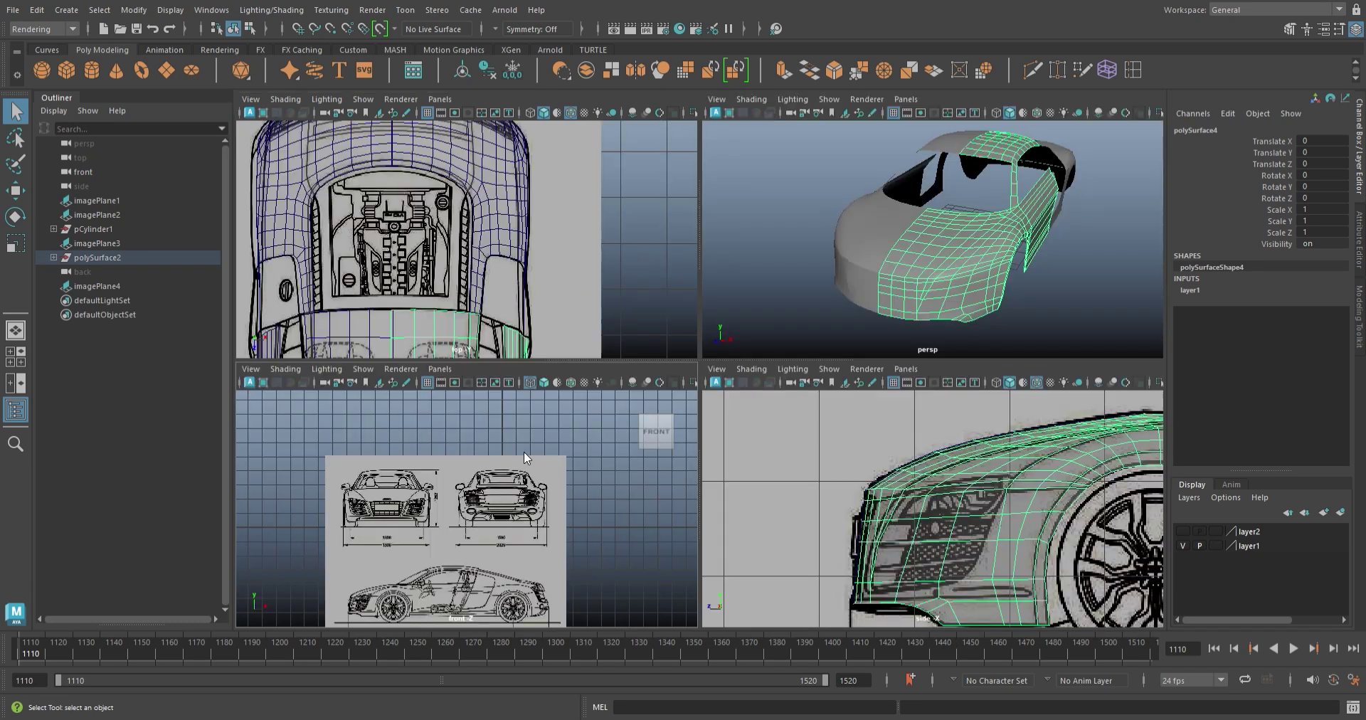
{"action": "key", "text": "space"}
{"action": "scroll", "coordinate": [754, 469], "scroll_direction": "down", "scroll_amount": 4}
{"action": "scroll", "coordinate": [723, 454], "scroll_direction": "up", "scroll_amount": 3}
{"action": "left_click", "coordinate": [723, 454]}
{"action": "key", "text": "w"}
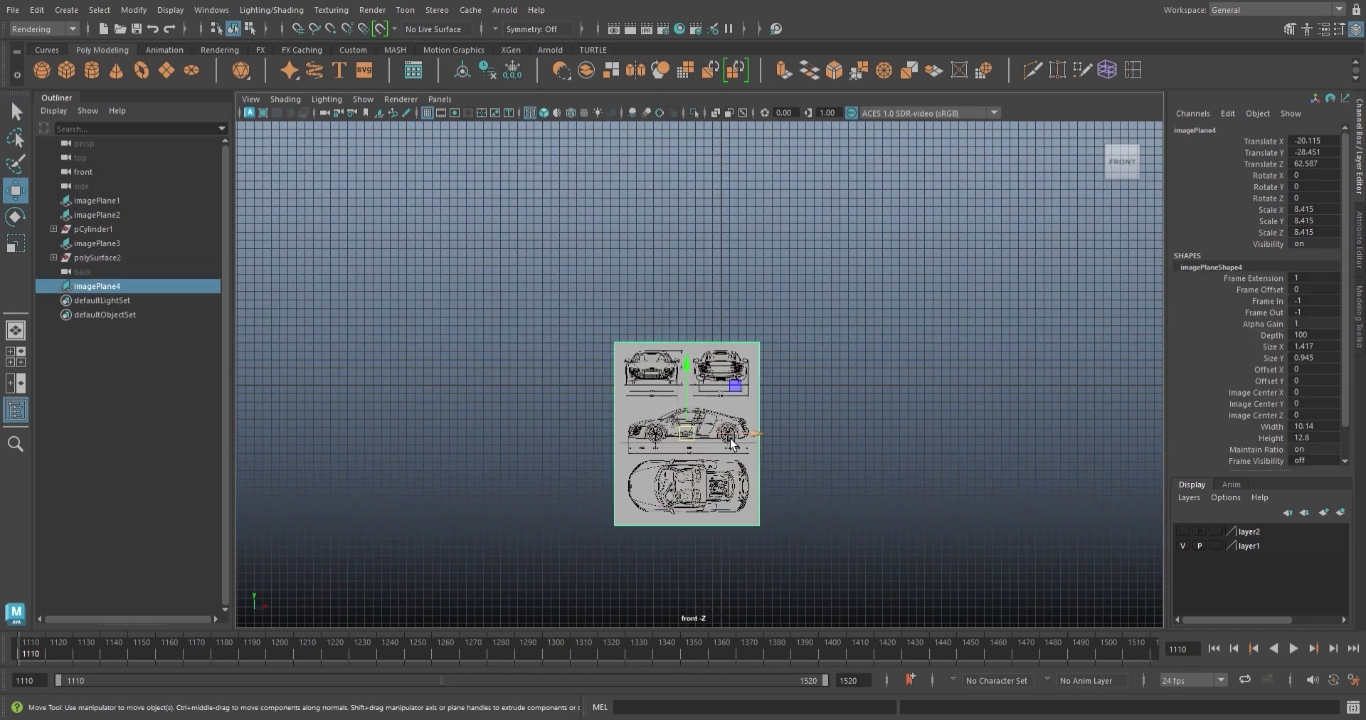
{"action": "left_click_drag", "start_coordinate": [695, 374], "coordinate": [695, 566]}
{"action": "key", "text": "ctrl+z"}
{"action": "left_click", "coordinate": [1202, 546]}
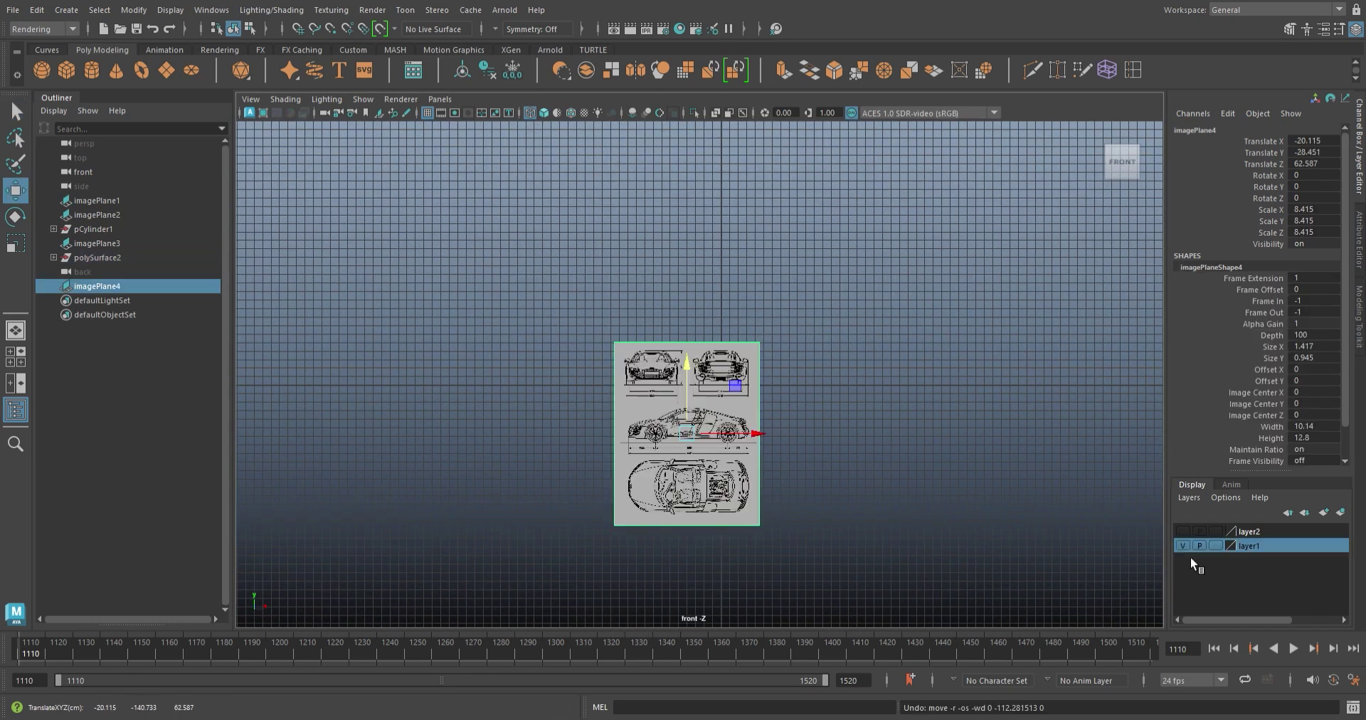
{"action": "left_click", "coordinate": [1182, 532]}
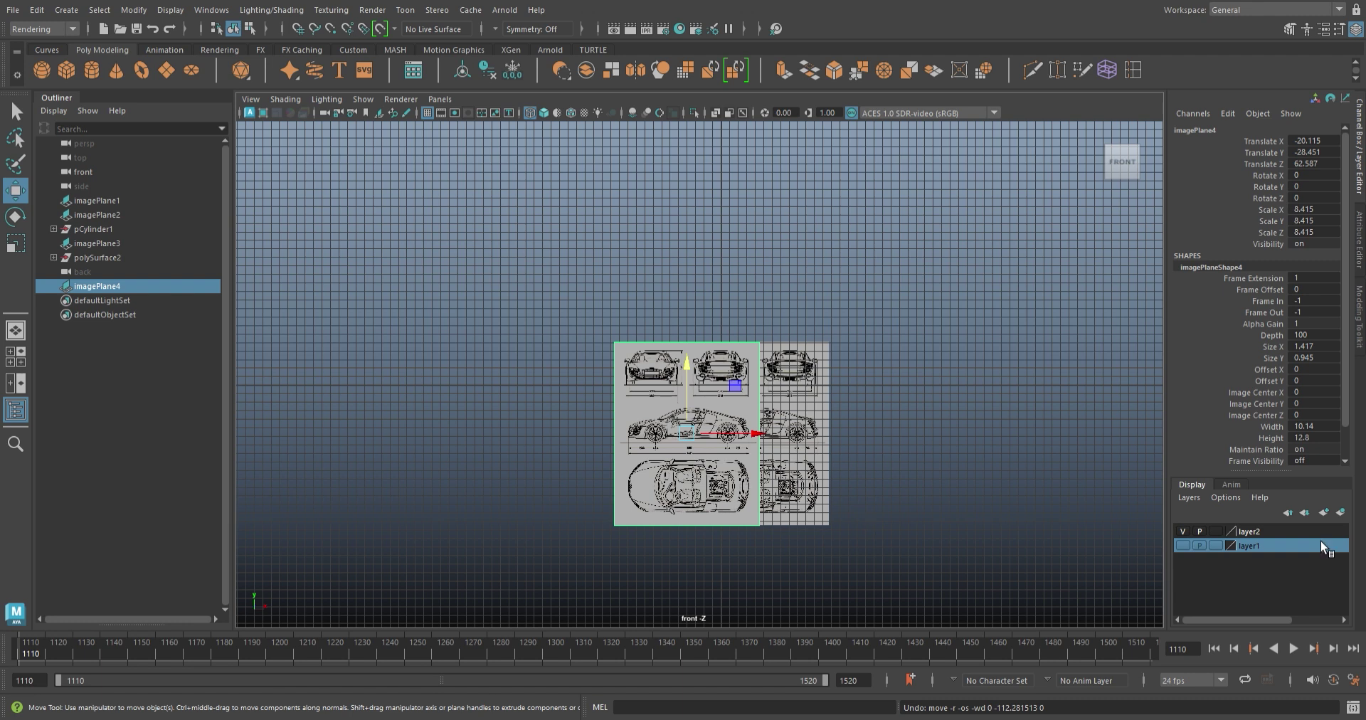
{"action": "left_click", "coordinate": [1340, 513]}
{"action": "left_click", "coordinate": [1182, 531]}
- Move the rear body section onto a new layer4 and hide it, keeping layer1 visible
{"action": "scroll", "coordinate": [740, 385], "scroll_direction": "up", "scroll_amount": 10}
{"action": "scroll", "coordinate": [744, 380], "scroll_direction": "up", "scroll_amount": 2}
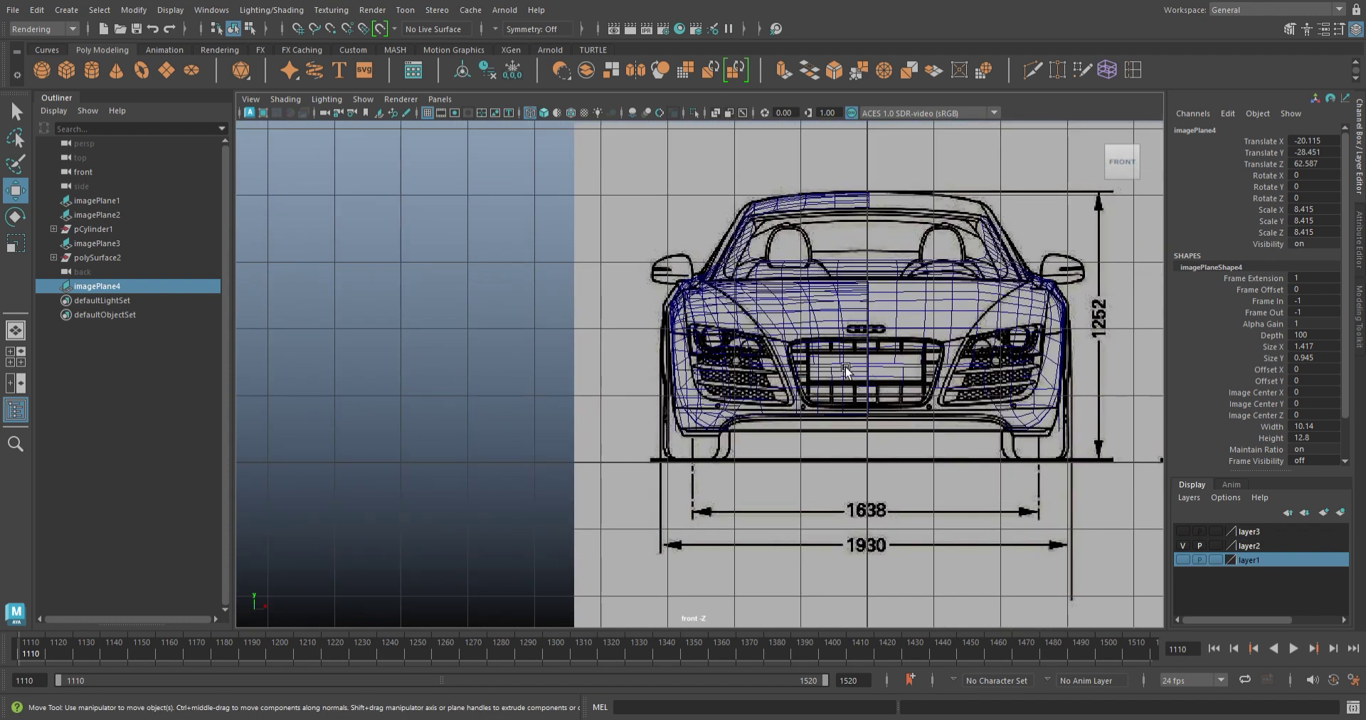
{"action": "scroll", "coordinate": [846, 370], "scroll_direction": "up", "scroll_amount": 2}
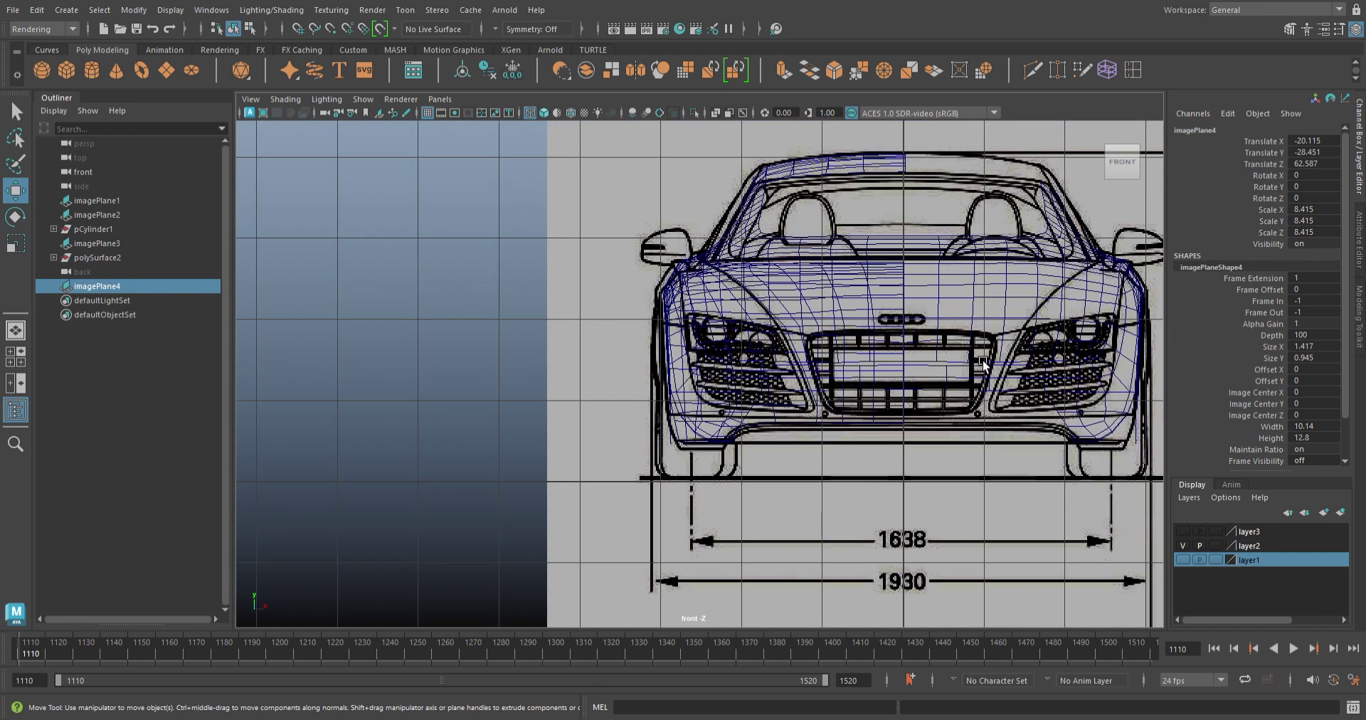
{"action": "key", "text": "space"}
{"action": "key", "text": "space"}
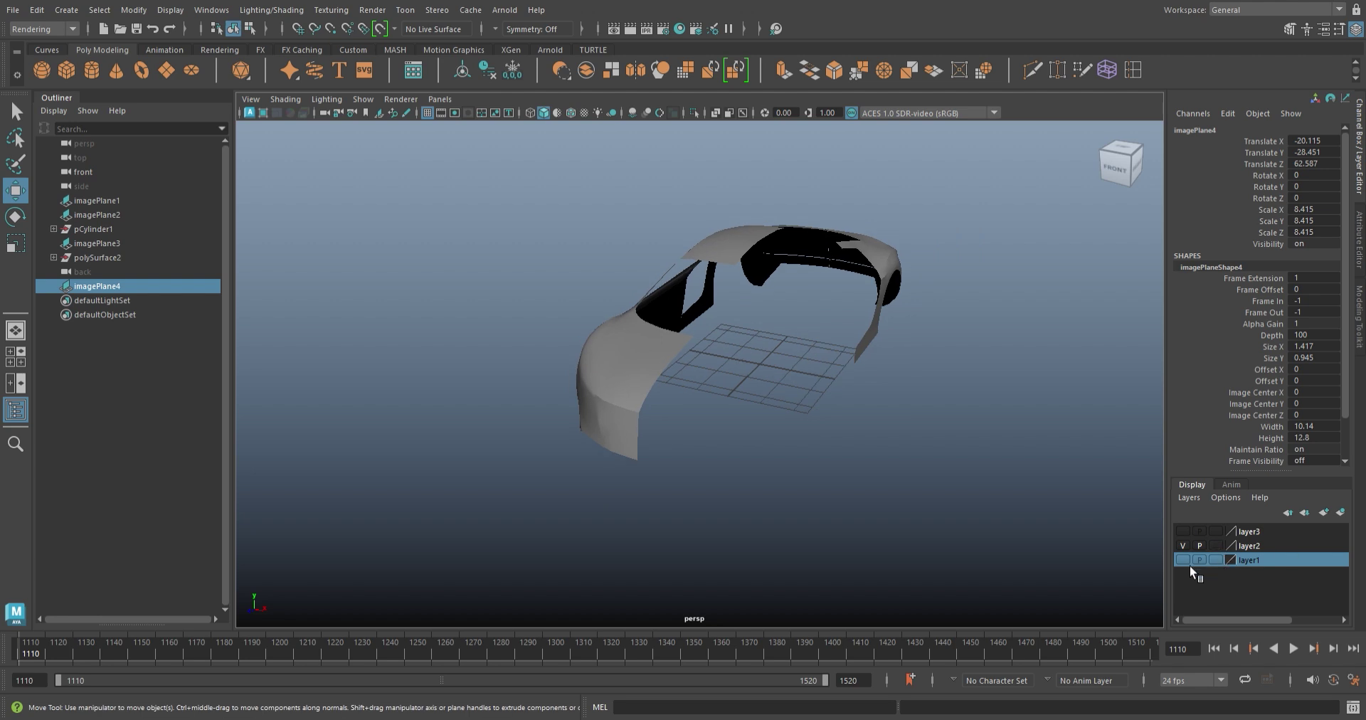
{"action": "left_click", "coordinate": [1182, 560]}
{"action": "mouse_move", "coordinate": [833, 479]}
{"action": "left_mouse_down", "text": "alt"}
{"action": "mouse_move", "coordinate": [822, 469]}
{"action": "mouse_move", "coordinate": [847, 455]}
{"action": "mouse_move", "coordinate": [683, 424]}
{"action": "left_mouse_up", "text": "alt"}
{"action": "left_click", "coordinate": [818, 467]}
{"action": "left_click", "coordinate": [1345, 520]}
{"action": "left_click", "coordinate": [683, 424]}
- Frame the car's front in the front view and start a Multi-Cut at the headlight's edge
{"action": "key", "text": "space"}
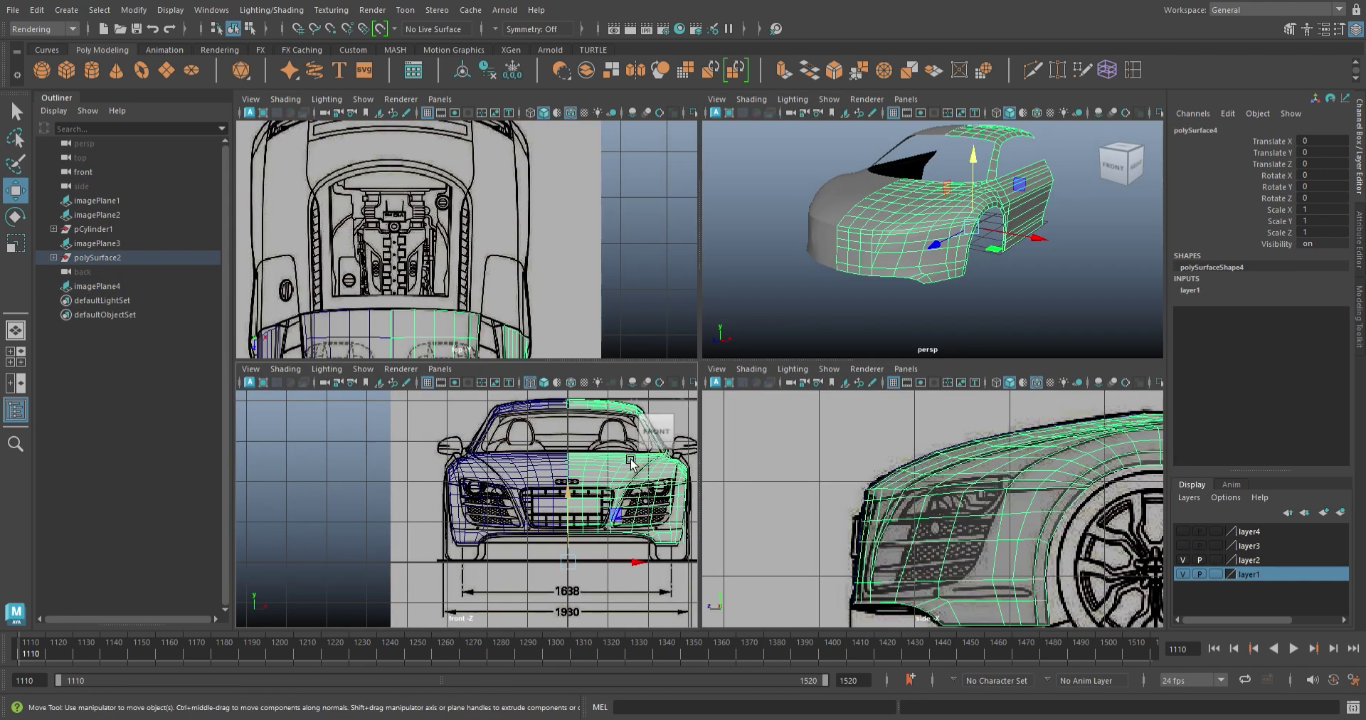
{"action": "key", "text": "space"}
{"action": "scroll", "coordinate": [541, 455], "scroll_direction": "up", "scroll_amount": 3}
{"action": "scroll", "coordinate": [569, 427], "scroll_direction": "up", "scroll_amount": 2}
{"action": "middle_click_drag", "start_coordinate": [605, 399], "coordinate": [650, 375], "text": "alt"}
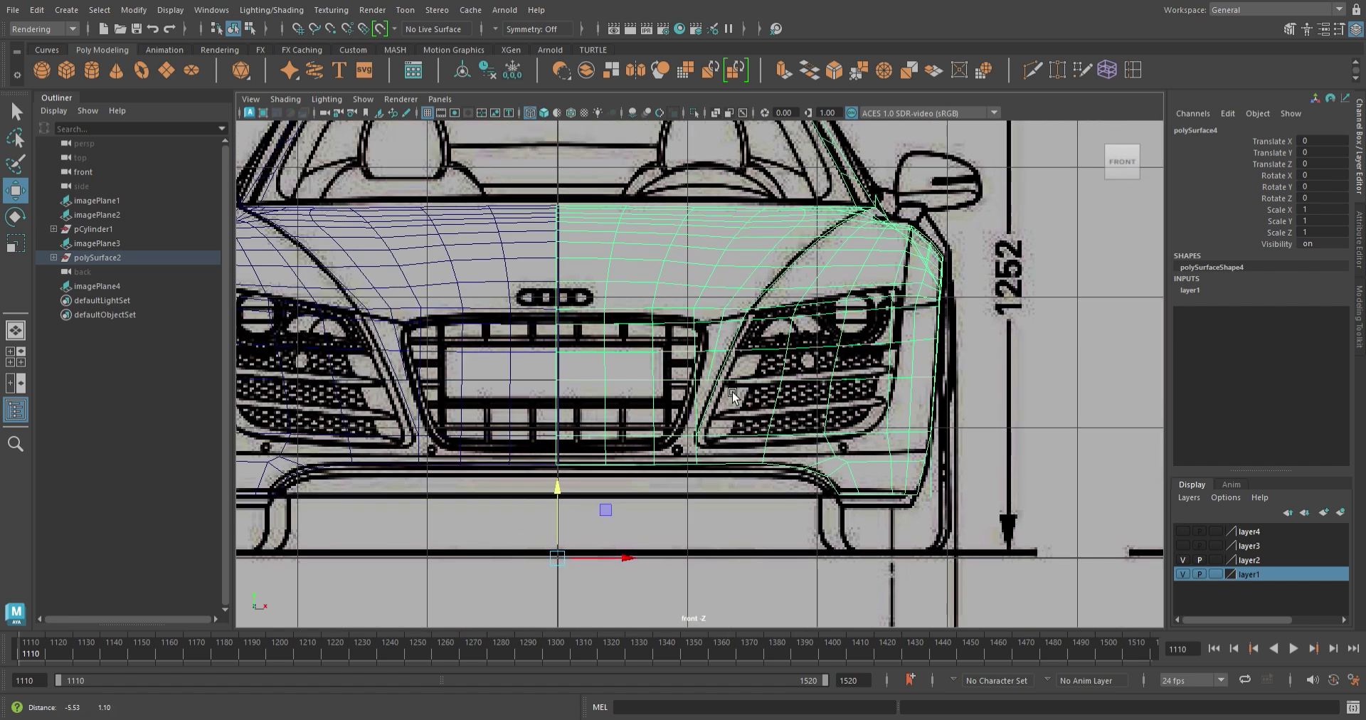
{"action": "scroll", "coordinate": [662, 369], "scroll_direction": "up", "scroll_amount": 3}
{"action": "scroll", "coordinate": [818, 462], "scroll_direction": "up", "scroll_amount": 1}
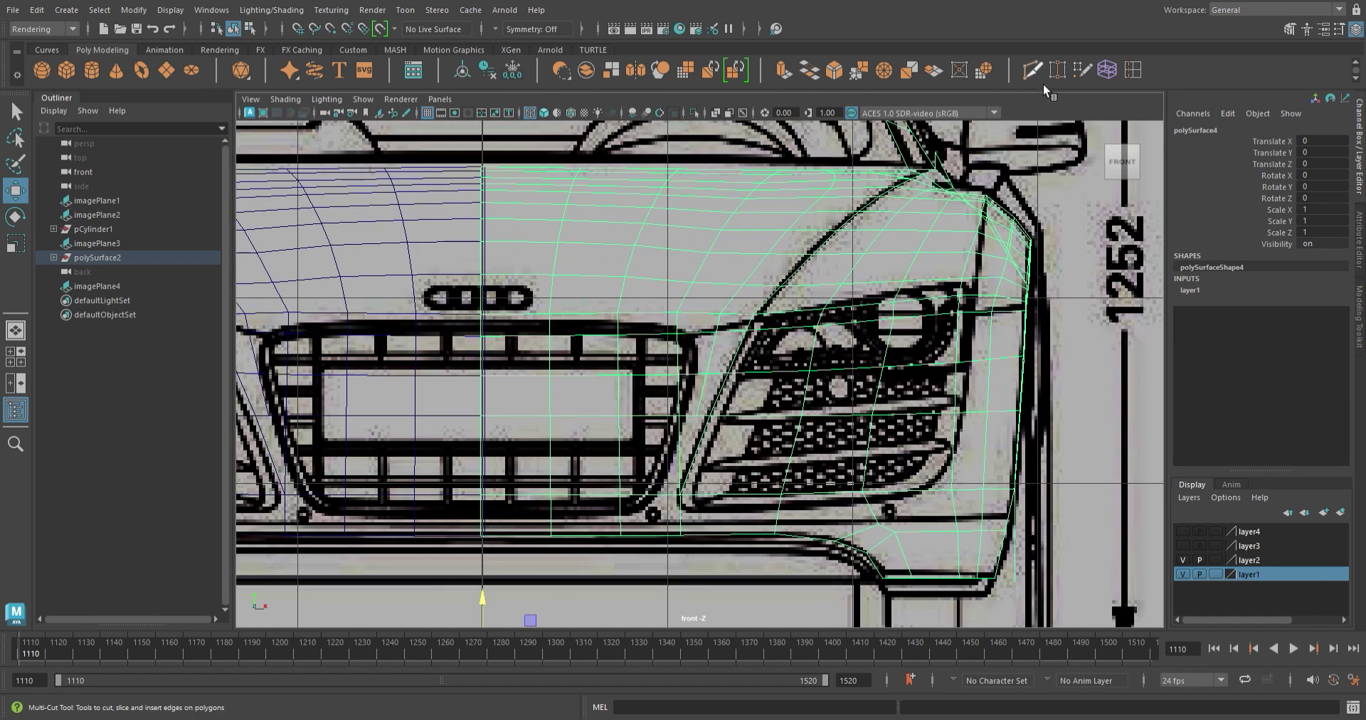
{"action": "key", "text": "ctrl+shift+x"}
{"action": "scroll", "coordinate": [775, 462], "scroll_direction": "up", "scroll_amount": 3}
{"action": "scroll", "coordinate": [777, 470], "scroll_direction": "up", "scroll_amount": 2}
{"action": "scroll", "coordinate": [732, 321], "scroll_direction": "down", "scroll_amount": 3}
{"action": "left_click", "coordinate": [710, 328]}
{"action": "scroll", "coordinate": [811, 342], "scroll_direction": "up", "scroll_amount": 2}
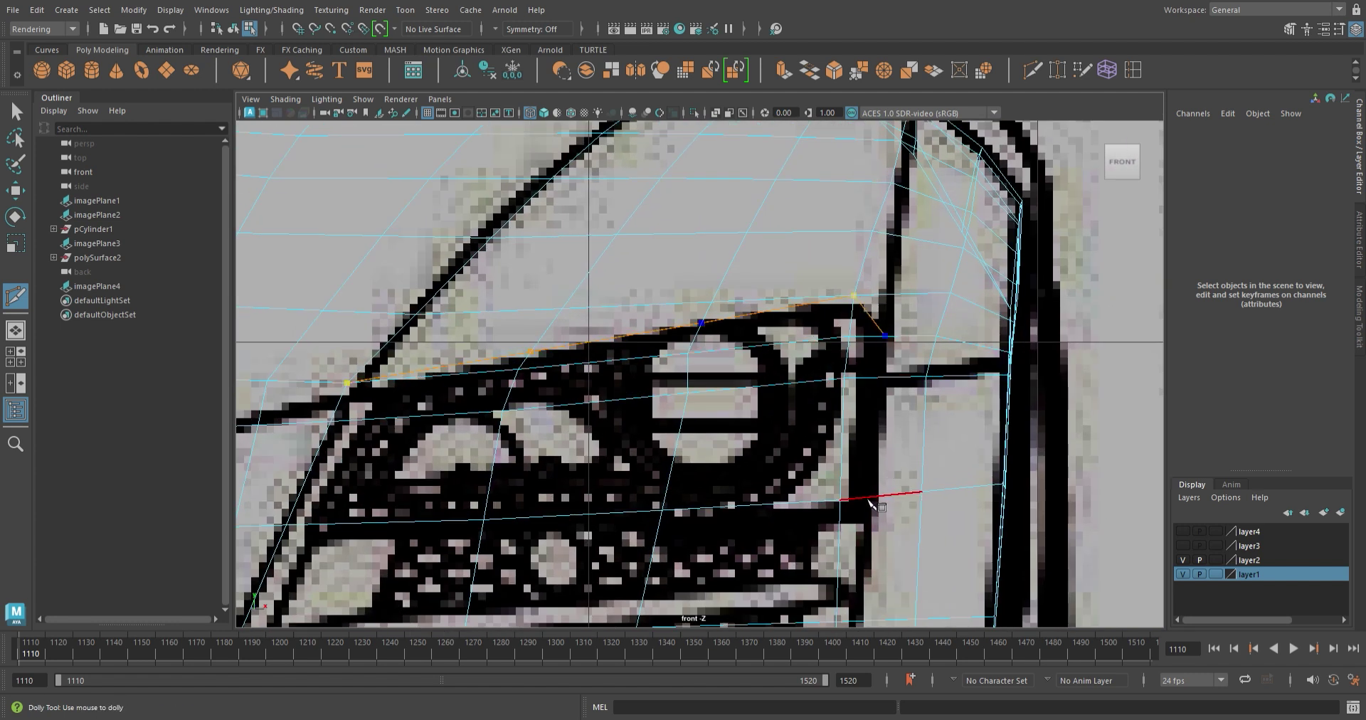
{"action": "left_click", "coordinate": [878, 506]}
- Continue the cut along the headlight's lower edge to under the grille and commit it
{"action": "middle_click_drag", "start_coordinate": [866, 553], "coordinate": [866, 401], "text": "alt"}
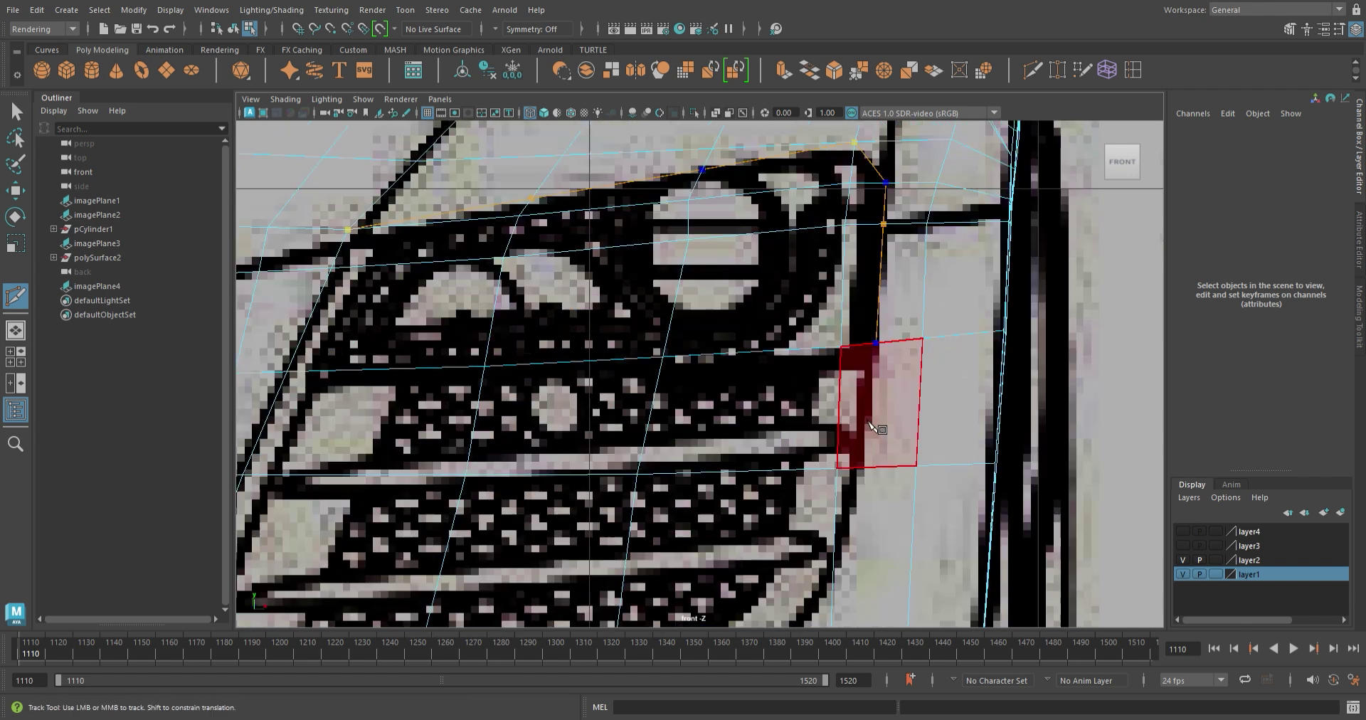
{"action": "left_click", "coordinate": [863, 481]}
{"action": "middle_click_drag", "start_coordinate": [857, 548], "coordinate": [883, 384], "text": "alt"}
{"action": "left_click", "coordinate": [854, 402]}
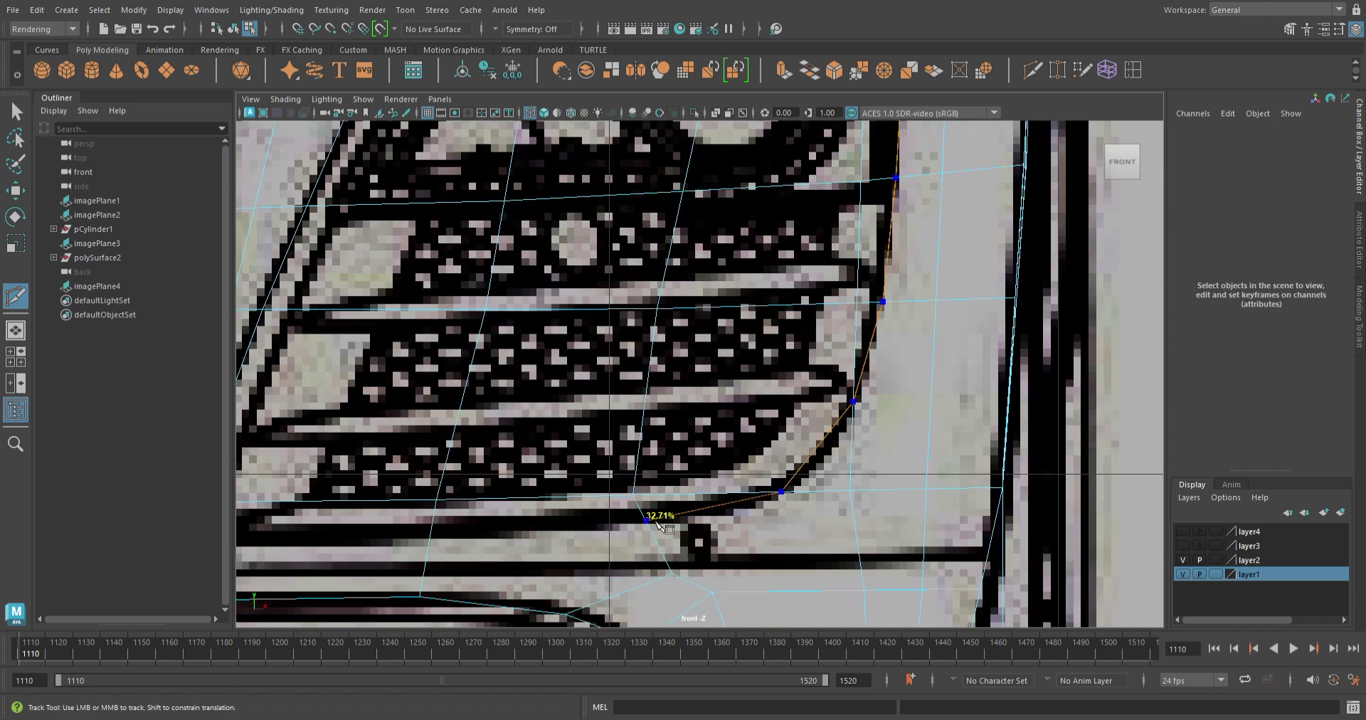
{"action": "left_click", "coordinate": [644, 521]}
{"action": "middle_click_drag", "start_coordinate": [644, 521], "coordinate": [882, 432], "text": "alt"}
{"action": "left_click", "coordinate": [665, 457]}
{"action": "left_click", "coordinate": [428, 458]}
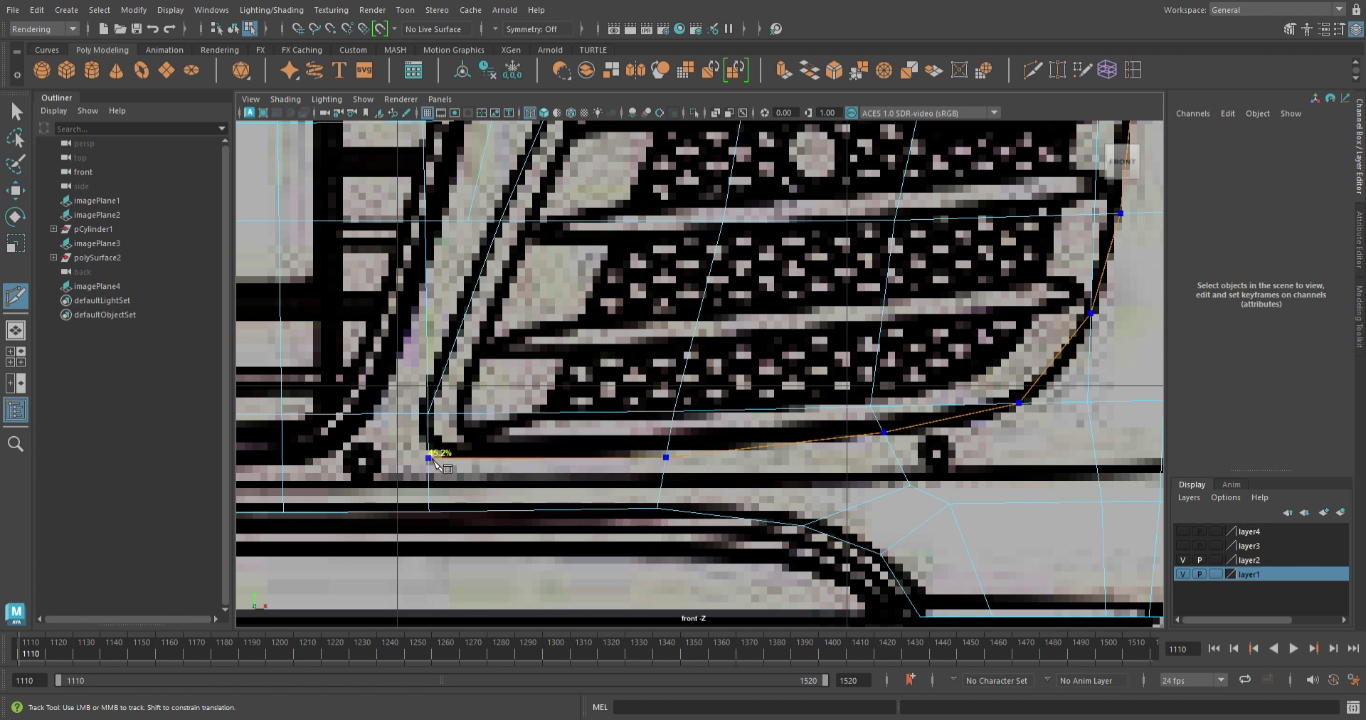
{"action": "middle_click_drag", "start_coordinate": [519, 479], "coordinate": [809, 441], "text": "alt"}
{"action": "left_click", "coordinate": [573, 438]}
{"action": "key", "text": "Return"}
- Select the vertex at the headlight's top corner with the Move tool
{"action": "scroll", "coordinate": [583, 445], "scroll_direction": "down", "scroll_amount": 3}
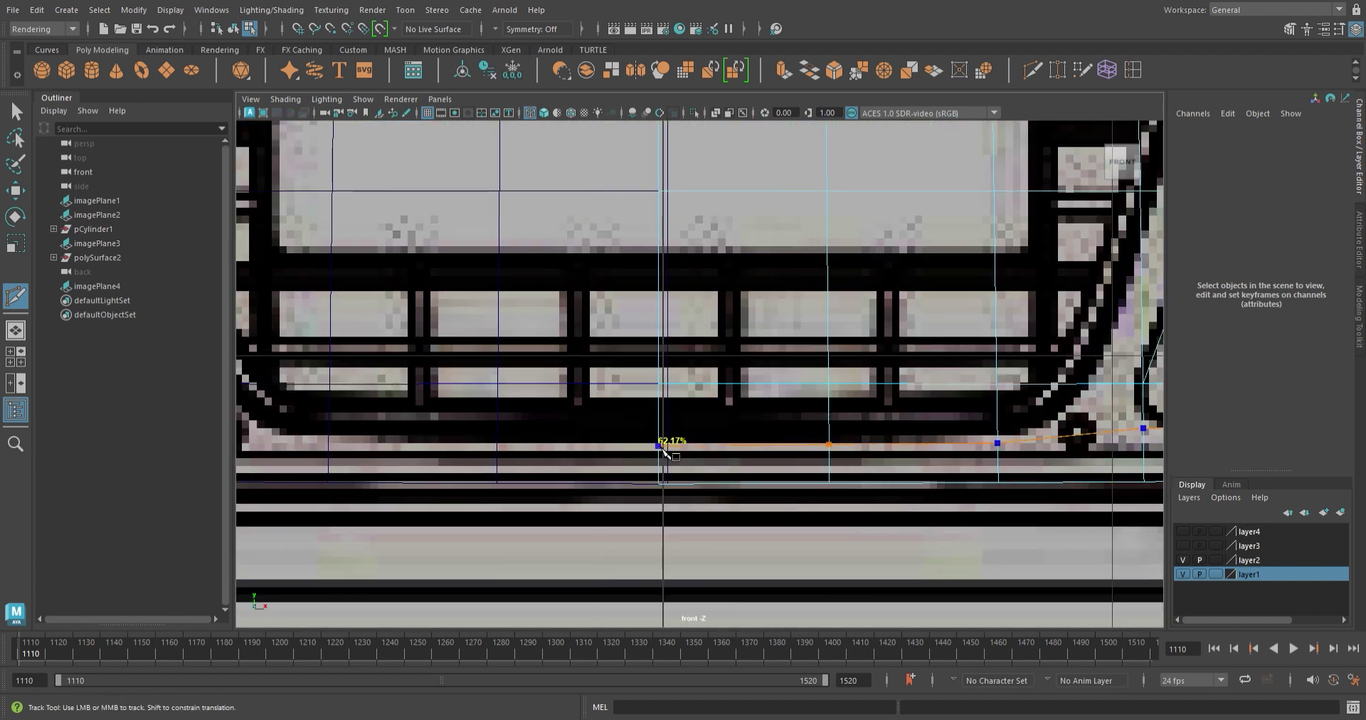
{"action": "scroll", "coordinate": [665, 445], "scroll_direction": "down", "scroll_amount": 3}
{"action": "scroll", "coordinate": [783, 356], "scroll_direction": "up", "scroll_amount": 3}
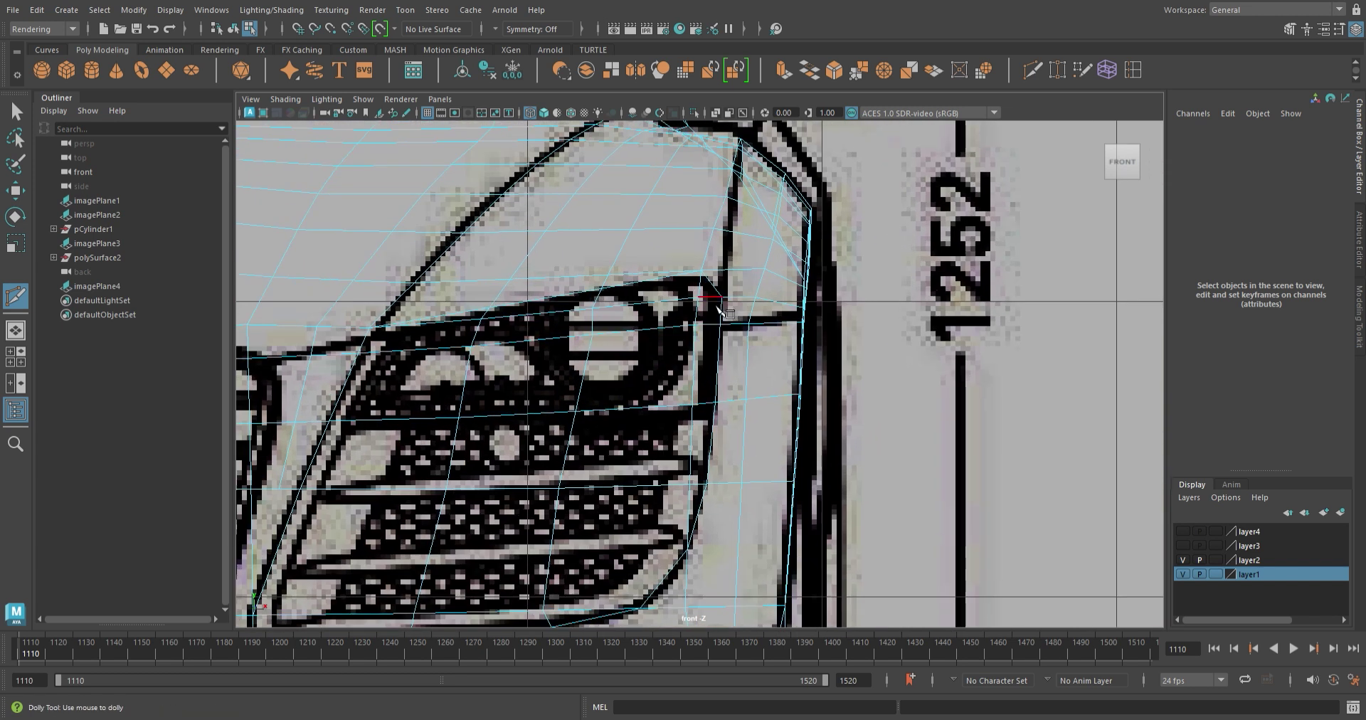
{"action": "key", "text": "w"}
{"action": "left_click", "coordinate": [889, 315]}
- Slide the selected vertex back along the body
{"action": "scroll", "coordinate": [936, 351], "scroll_direction": "down", "scroll_amount": 2}
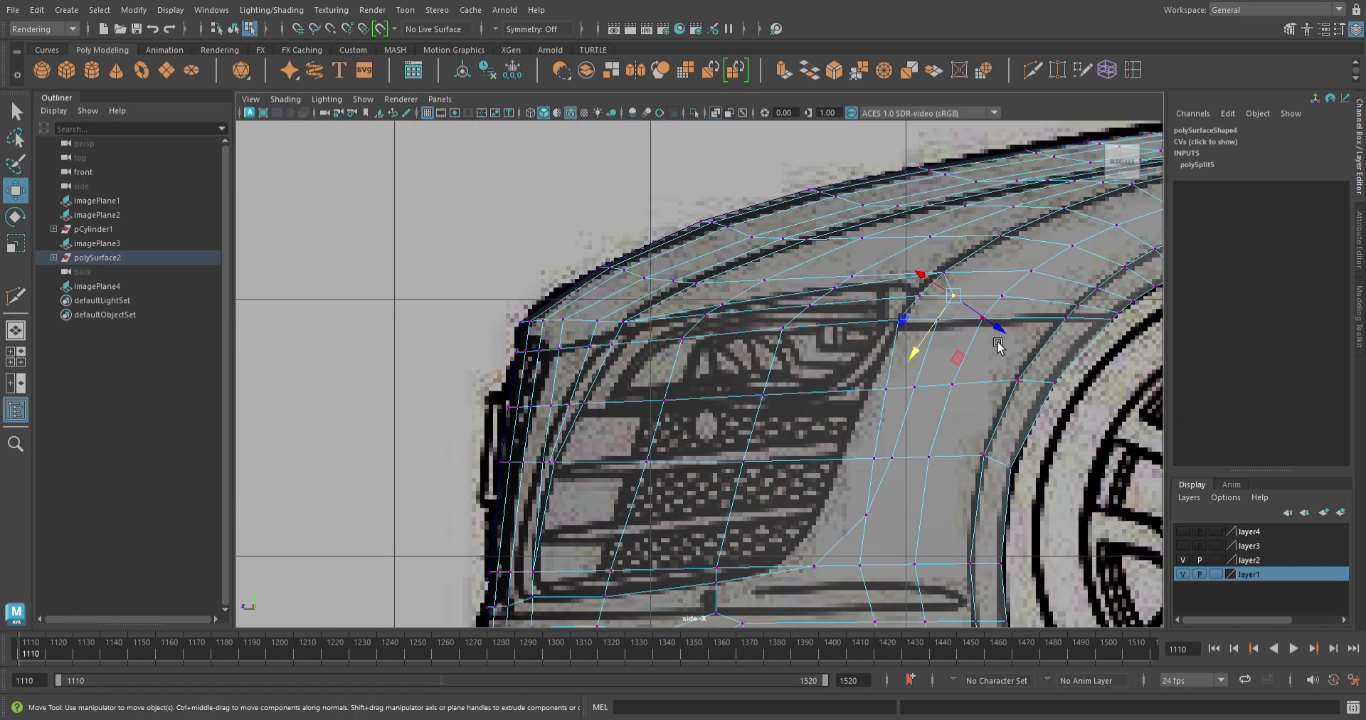
{"action": "scroll", "coordinate": [890, 377], "scroll_direction": "down", "scroll_amount": 2}
{"action": "scroll", "coordinate": [818, 413], "scroll_direction": "up", "scroll_amount": 6}
{"action": "scroll", "coordinate": [796, 439], "scroll_direction": "up", "scroll_amount": 3}
{"action": "scroll", "coordinate": [799, 439], "scroll_direction": "down", "scroll_amount": 3}
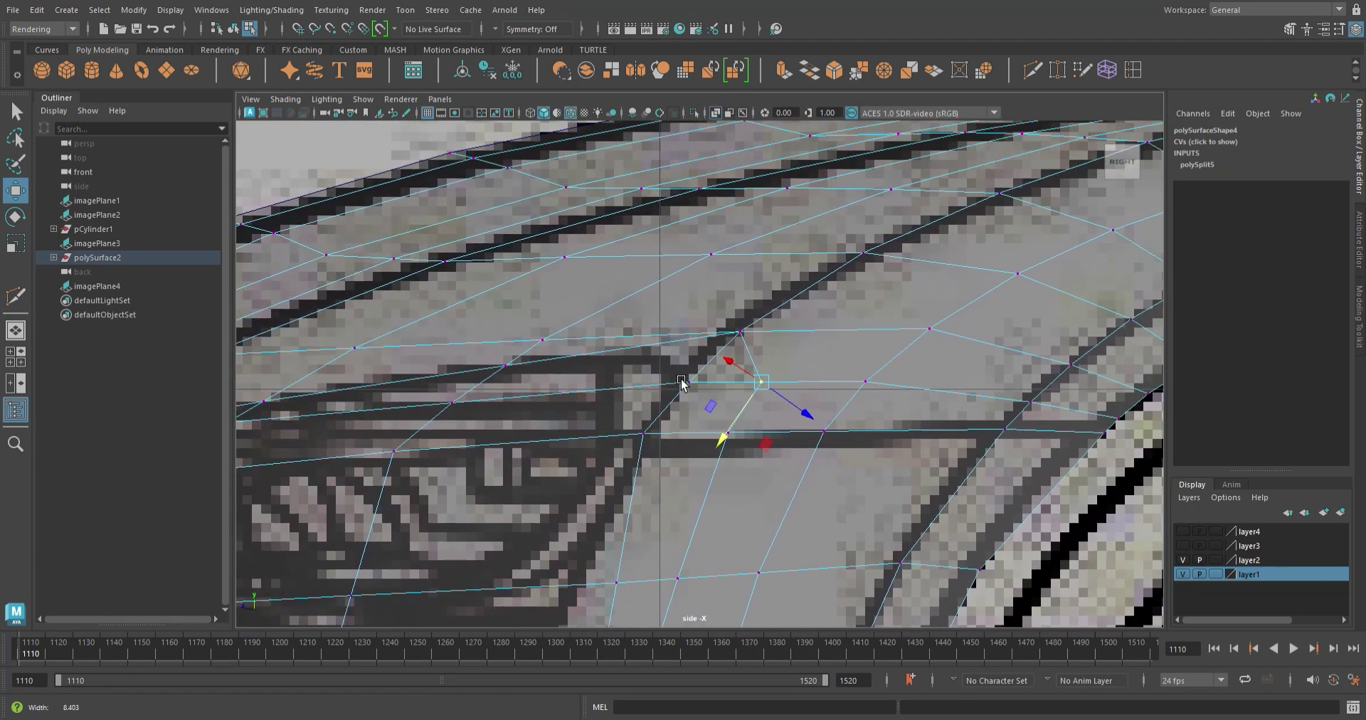
{"action": "scroll", "coordinate": [790, 419], "scroll_direction": "up", "scroll_amount": 3}
{"action": "mouse_move", "coordinate": [747, 390]}
{"action": "left_mouse_down"}
{"action": "mouse_move", "coordinate": [605, 411]}
{"action": "mouse_move", "coordinate": [626, 413]}
{"action": "left_mouse_up"}
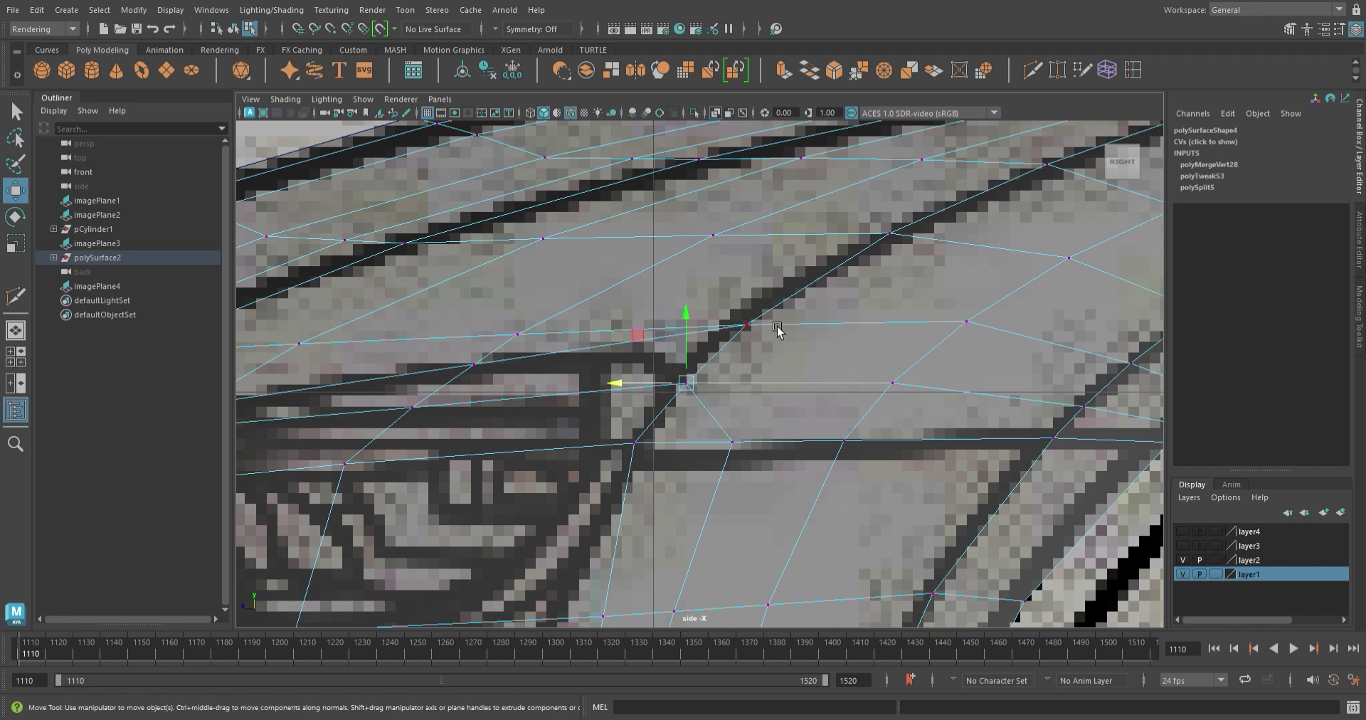
- Cut a new edge from the moved vertex to the neighbouring edge's middle
{"action": "scroll", "coordinate": [780, 350], "scroll_direction": "up", "scroll_amount": 1}
{"action": "left_click", "coordinate": [1032, 69]}
{"action": "left_click", "coordinate": [684, 385]}
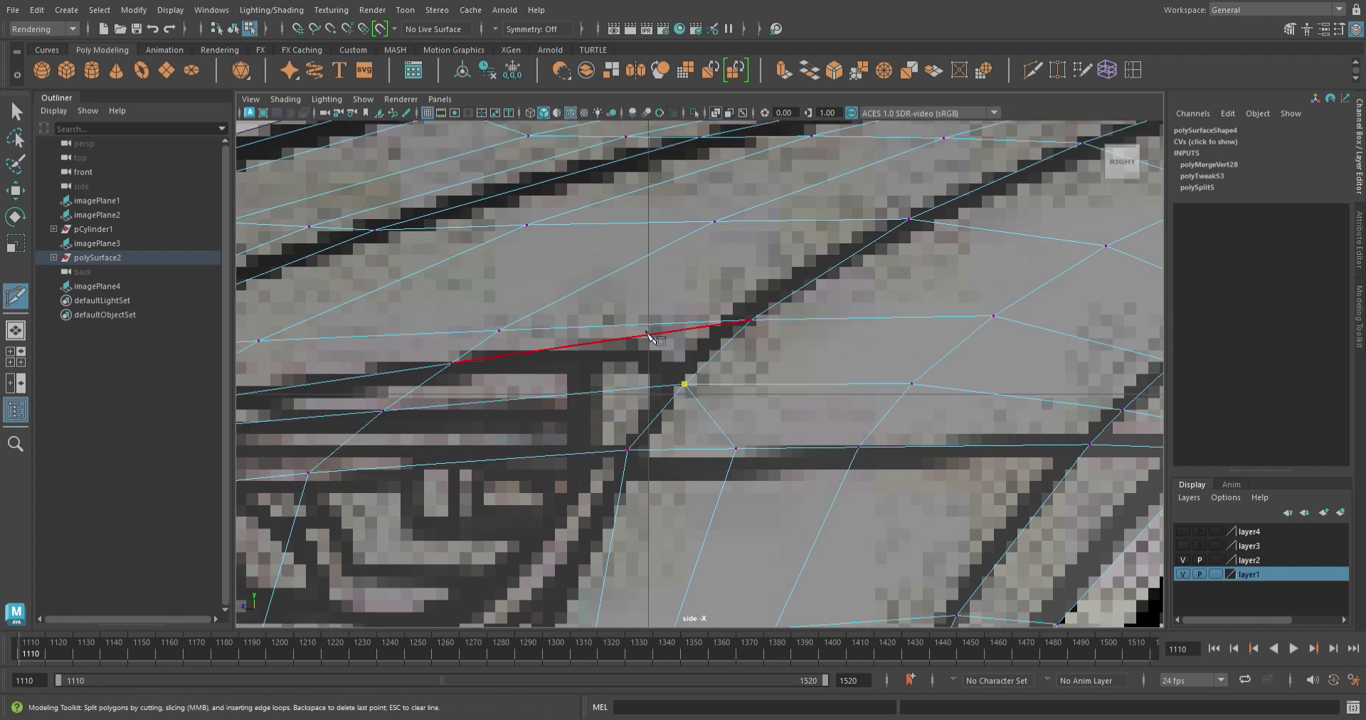
{"action": "left_click", "coordinate": [630, 337]}
{"action": "key", "text": "w"}
{"action": "left_click", "coordinate": [666, 353]}
- In the front view, shift two vertices right onto the headlight outline
{"action": "key", "text": "space"}
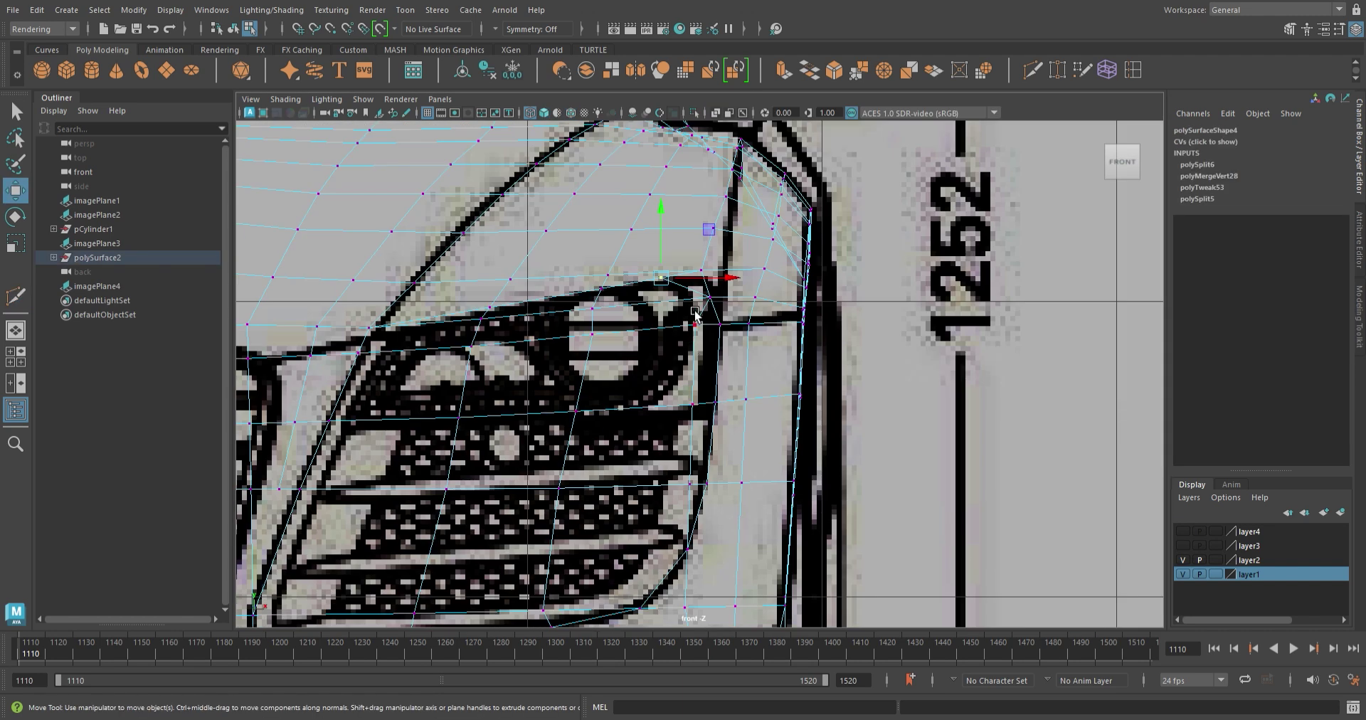
{"action": "scroll", "coordinate": [768, 305], "scroll_direction": "up", "scroll_amount": 1}
{"action": "scroll", "coordinate": [772, 306], "scroll_direction": "up", "scroll_amount": 1}
{"action": "scroll", "coordinate": [774, 313], "scroll_direction": "up", "scroll_amount": 2}
{"action": "left_click_drag", "start_coordinate": [778, 340], "coordinate": [801, 348]}
{"action": "left_click_drag", "start_coordinate": [663, 308], "coordinate": [813, 319]}
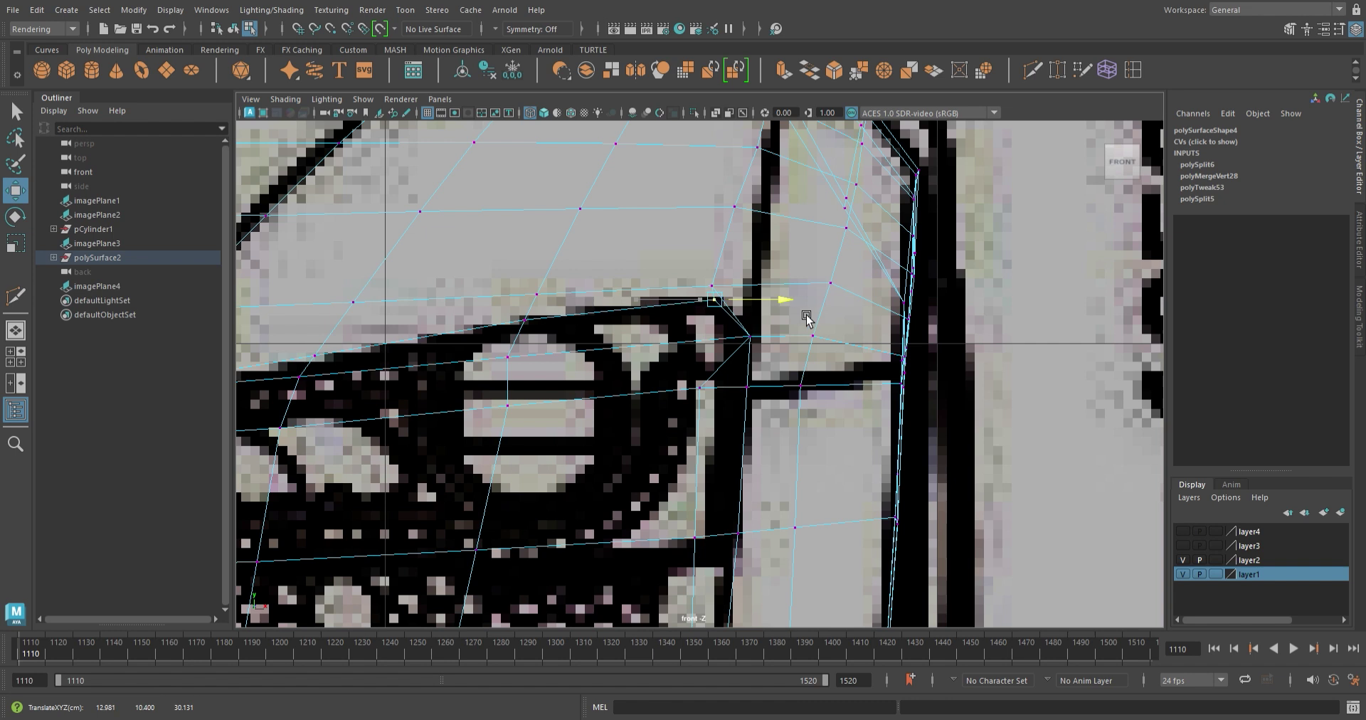
- Delete the stray edges beside and below the headlight
{"action": "key", "text": "Delete"}
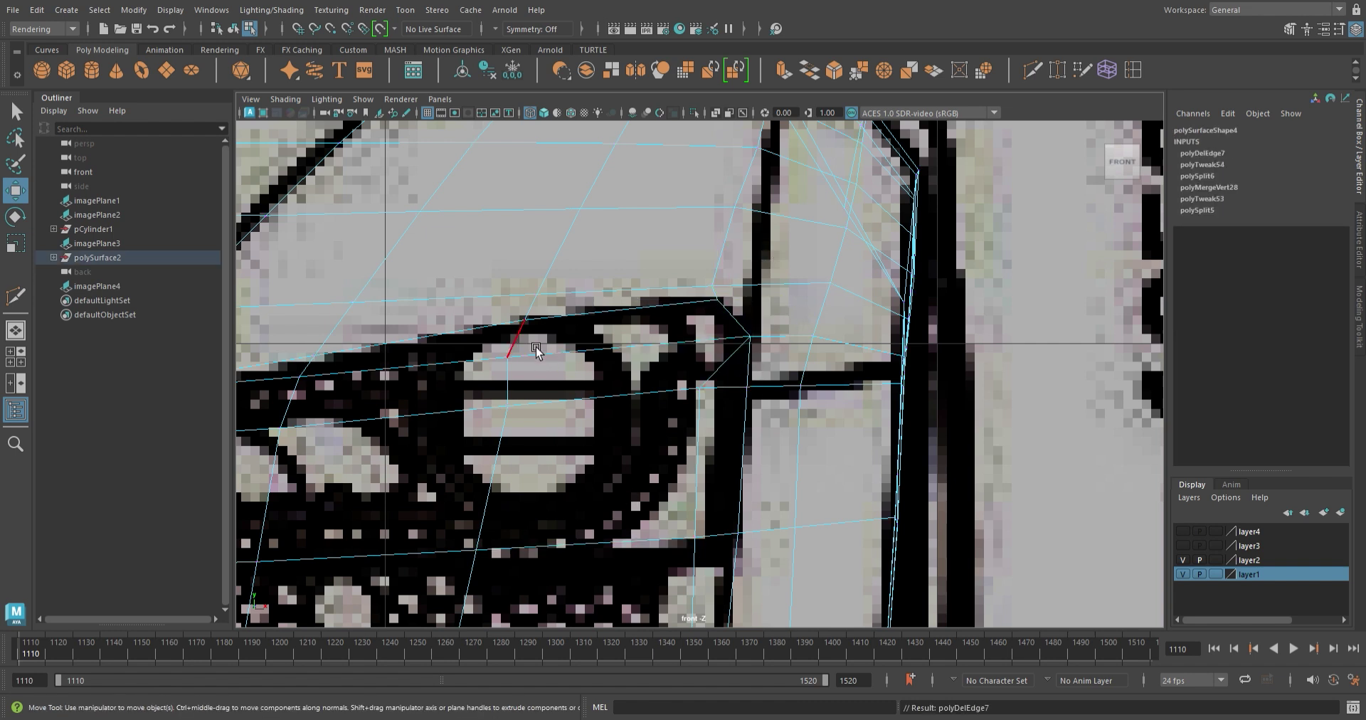
{"action": "scroll", "coordinate": [536, 349], "scroll_direction": "down", "scroll_amount": 3}
{"action": "scroll", "coordinate": [536, 349], "scroll_direction": "down", "scroll_amount": 3}
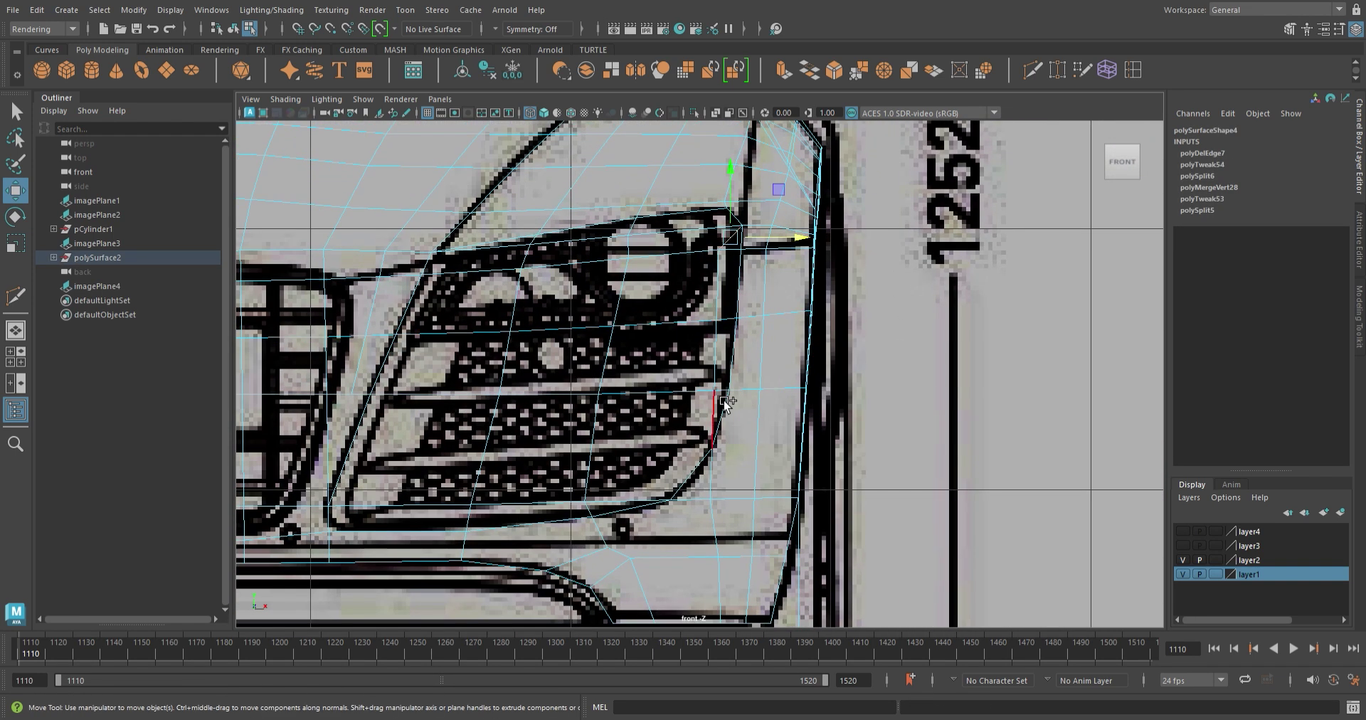
{"action": "key", "text": "Delete"}
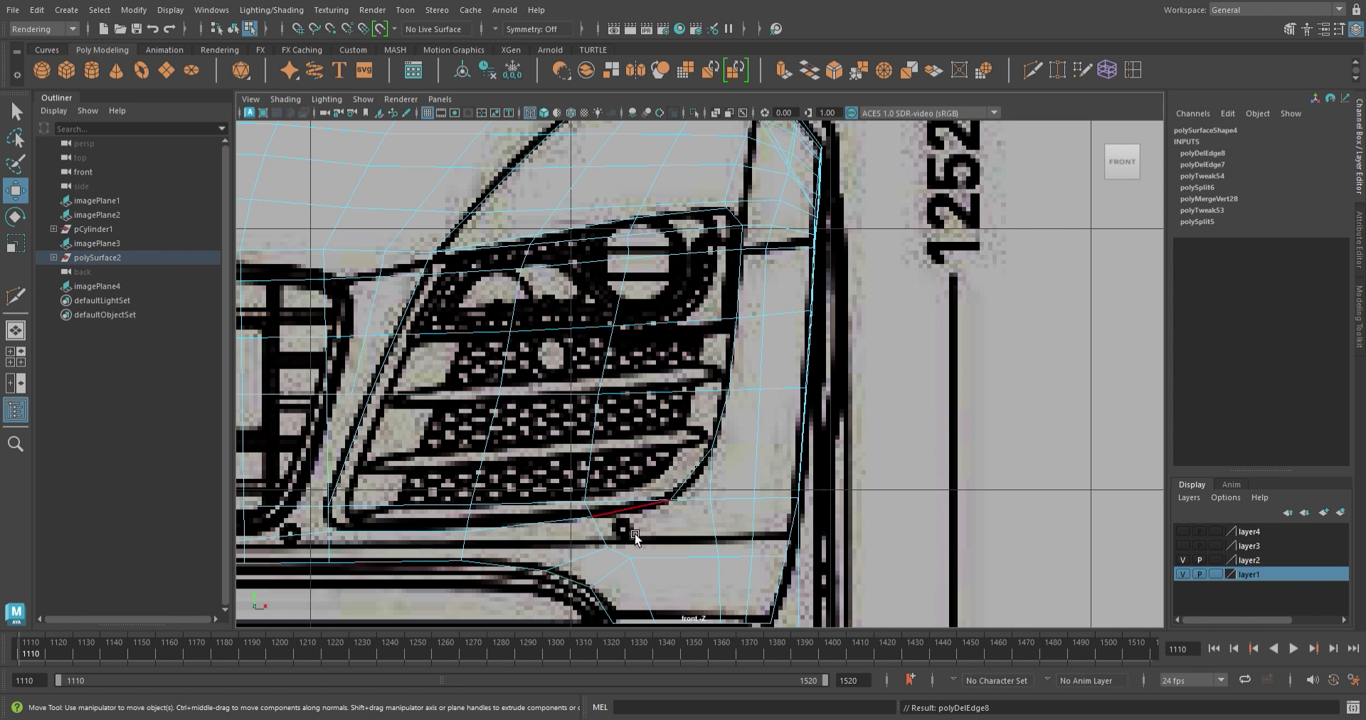
{"action": "scroll", "coordinate": [635, 539], "scroll_direction": "up", "scroll_amount": 2}
{"action": "scroll", "coordinate": [676, 512], "scroll_direction": "up", "scroll_amount": 3}
- Cut and commit a new edge line under the headlight grille
{"action": "left_click", "coordinate": [1033, 72]}
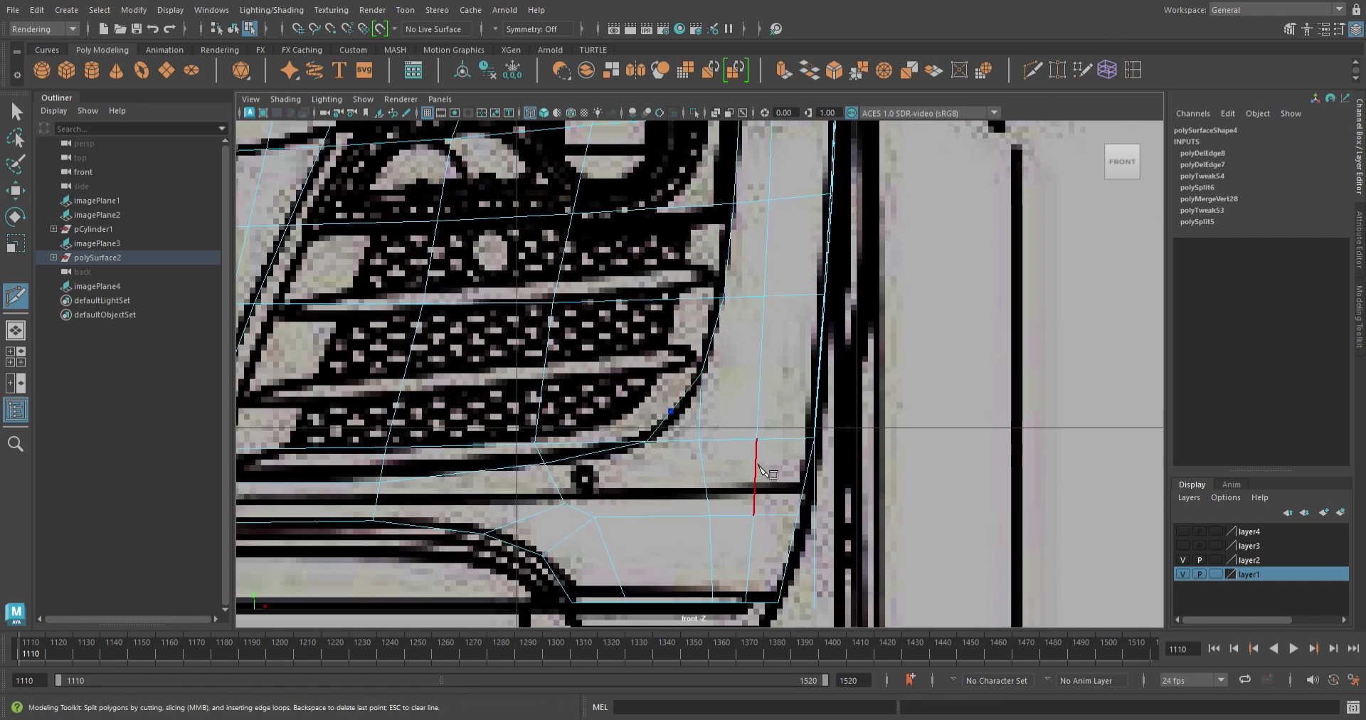
{"action": "key", "text": "Return"}
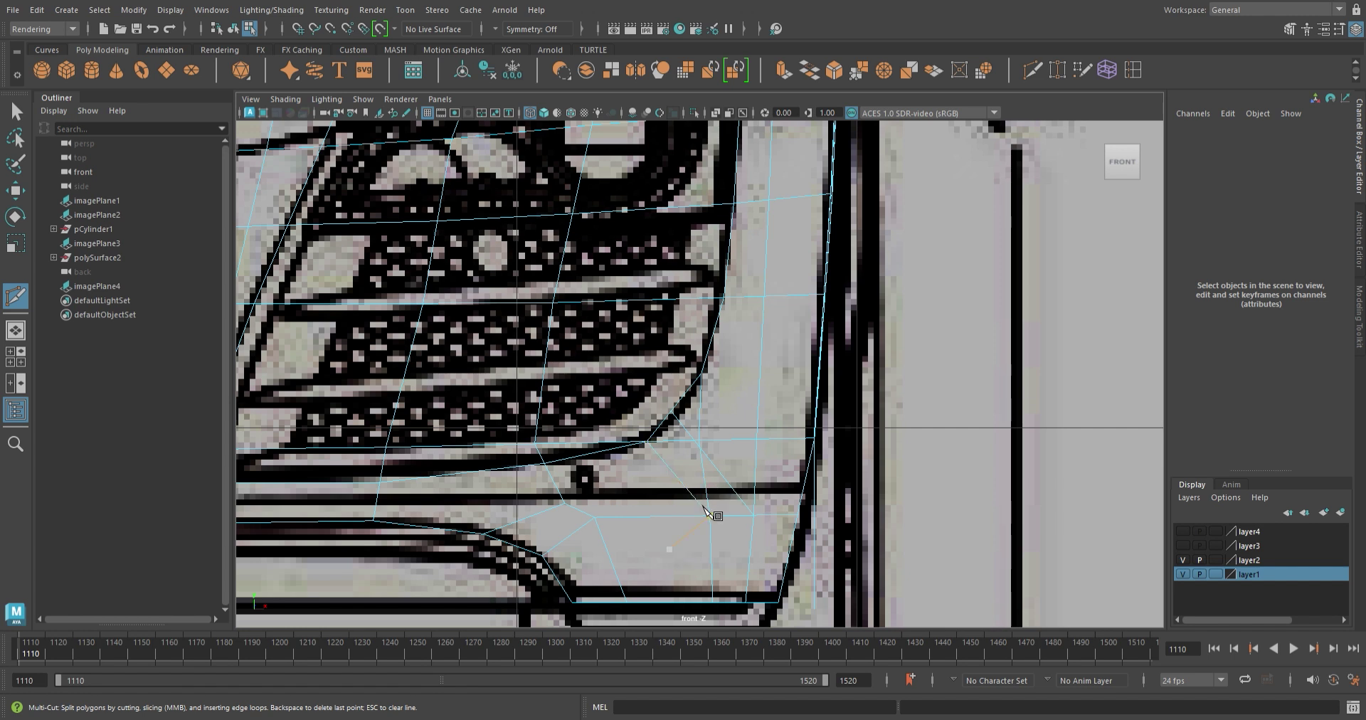
{"action": "scroll", "coordinate": [743, 494], "scroll_direction": "up", "scroll_amount": 2}
{"action": "key", "text": "w"}
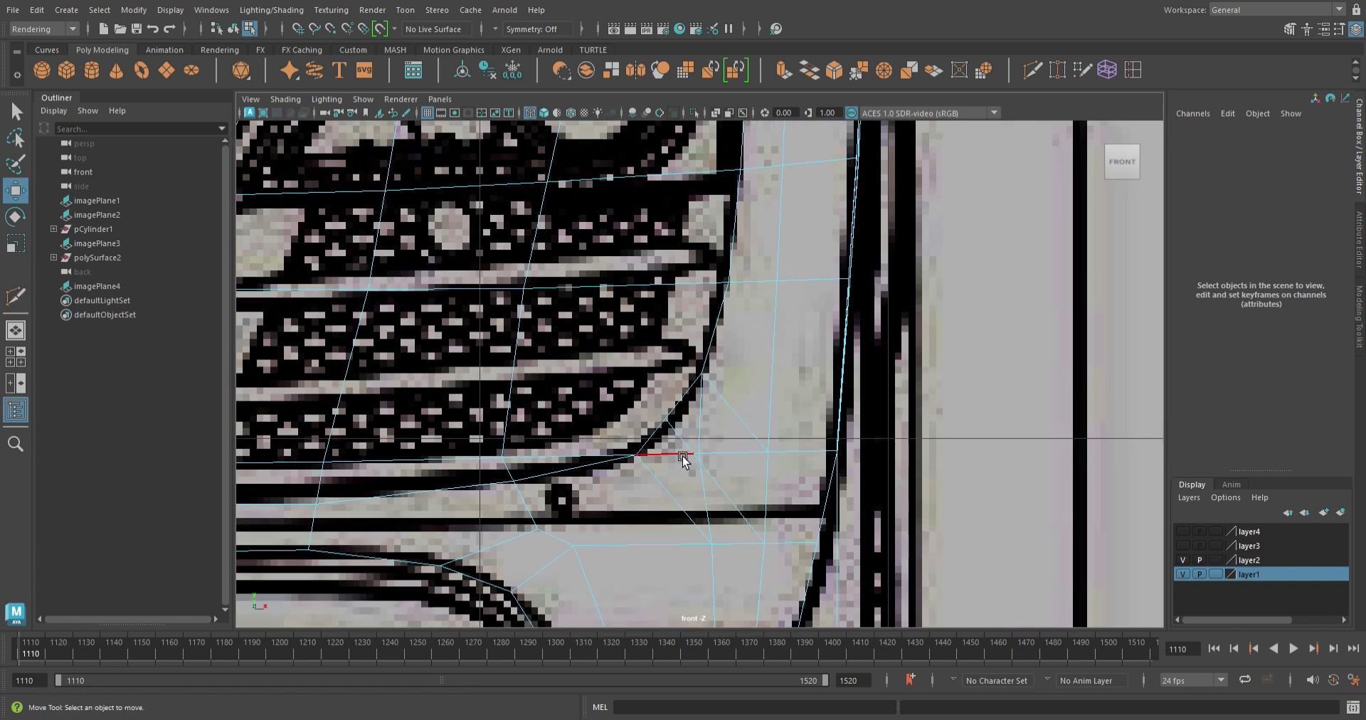
{"action": "scroll", "coordinate": [704, 501], "scroll_direction": "up", "scroll_amount": 2}
{"action": "scroll", "coordinate": [676, 505], "scroll_direction": "up", "scroll_amount": 2}
{"action": "key", "text": "q"}
{"action": "scroll", "coordinate": [714, 444], "scroll_direction": "down", "scroll_amount": 3}
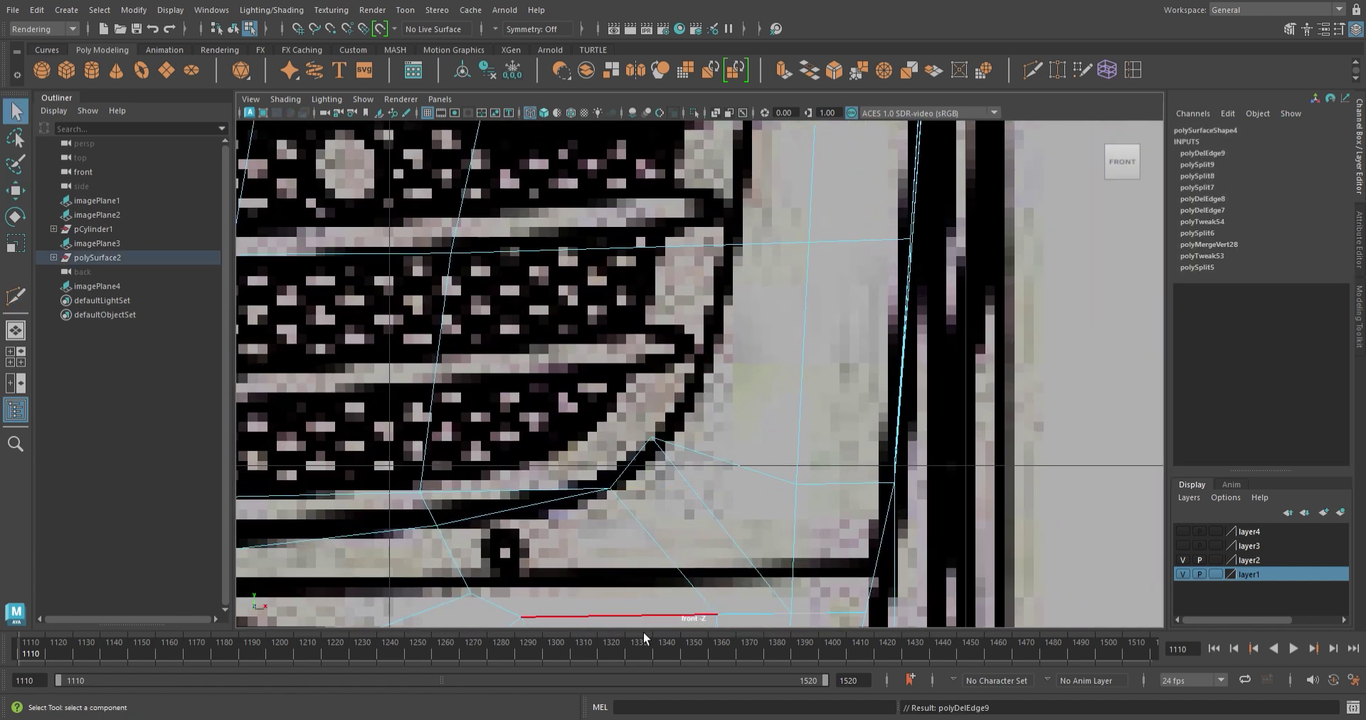
{"action": "scroll", "coordinate": [808, 302], "scroll_direction": "down", "scroll_amount": 1}
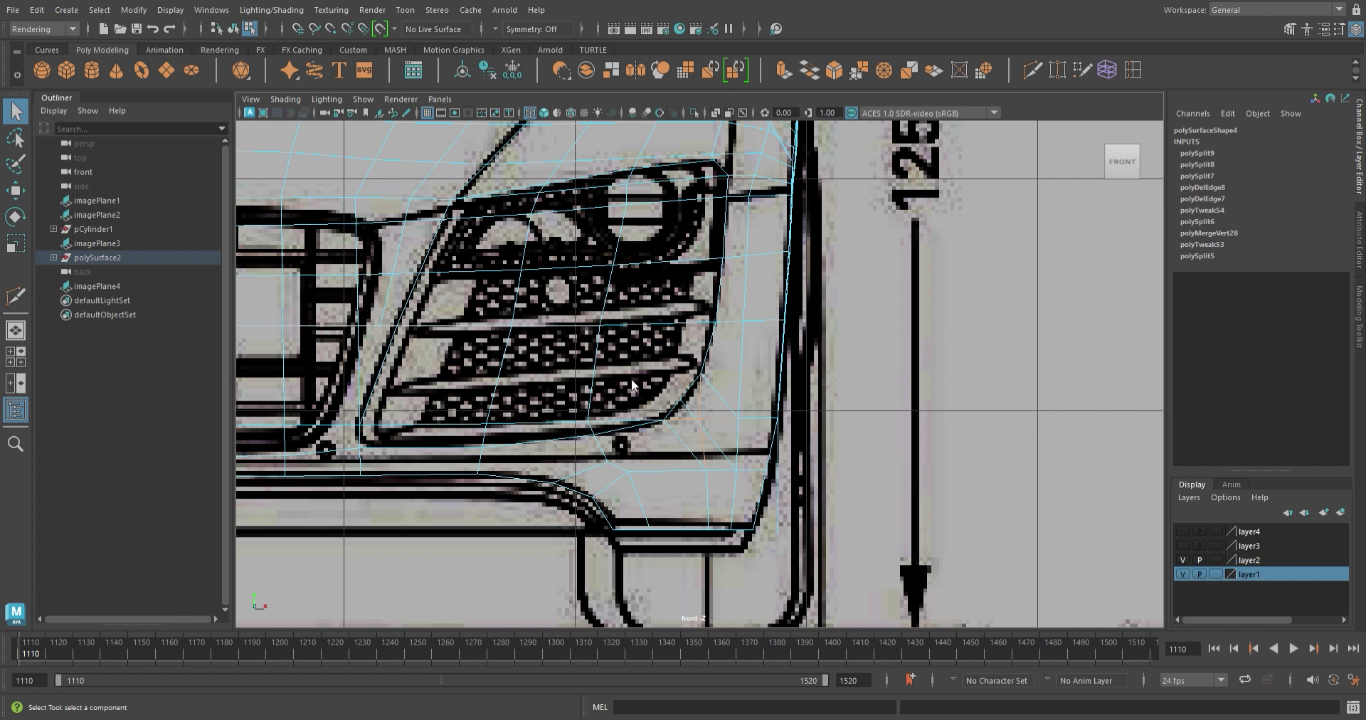
- Delete the edge under the headlight and zoom in on the grille's lower corner
{"action": "key", "text": "Delete"}
{"action": "middle_click_drag", "start_coordinate": [632, 385], "coordinate": [683, 356], "text": "alt"}
{"action": "mouse_move", "coordinate": [683, 356]}
{"action": "right_mouse_down", "text": "alt"}
{"action": "mouse_move", "coordinate": [624, 378]}
{"action": "mouse_move", "coordinate": [640, 422]}
{"action": "right_mouse_up", "text": "alt"}
{"action": "middle_click_drag", "start_coordinate": [702, 412], "coordinate": [769, 427], "text": "alt"}
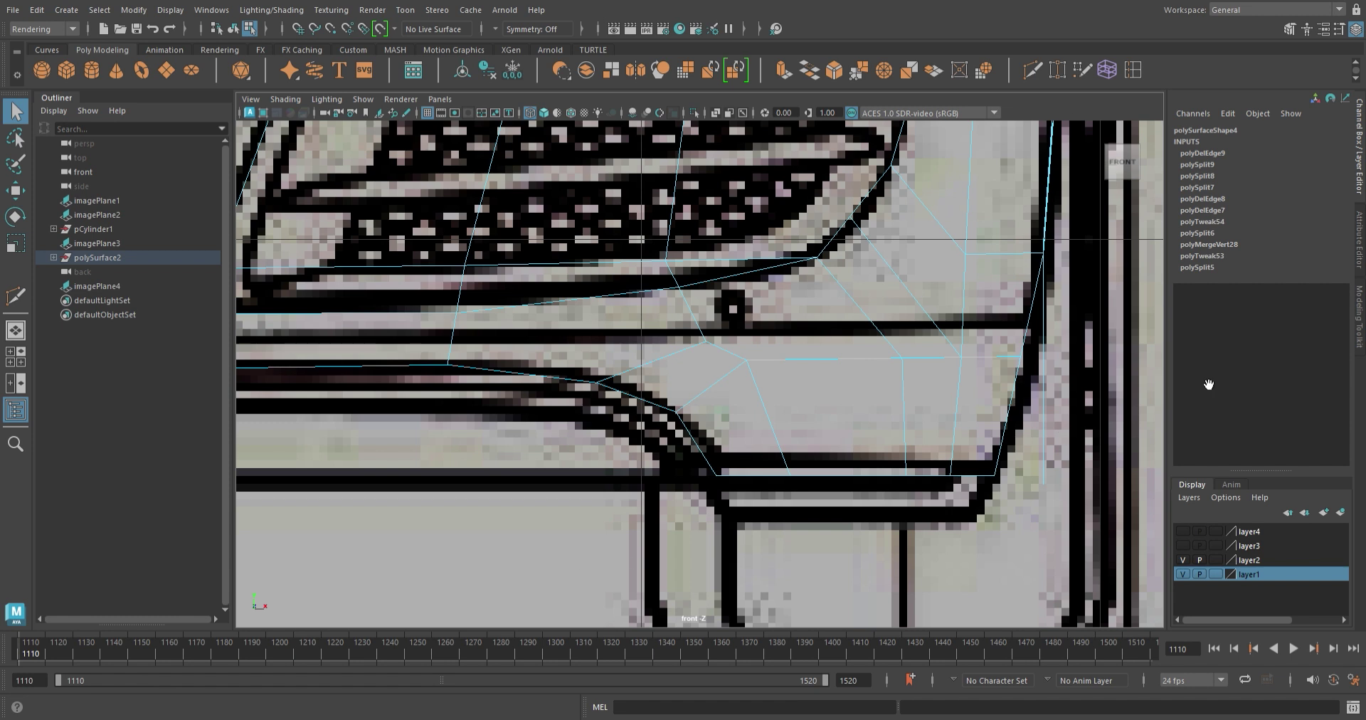
{"action": "scroll", "coordinate": [890, 370], "scroll_direction": "down", "scroll_amount": 3}
{"action": "scroll", "coordinate": [854, 363], "scroll_direction": "up", "scroll_amount": 4}
- Nudge the grille-corner vertices slightly right and down onto the blueprint outline
{"action": "key", "text": "w"}
{"action": "left_click_drag", "start_coordinate": [777, 327], "coordinate": [786, 338]}
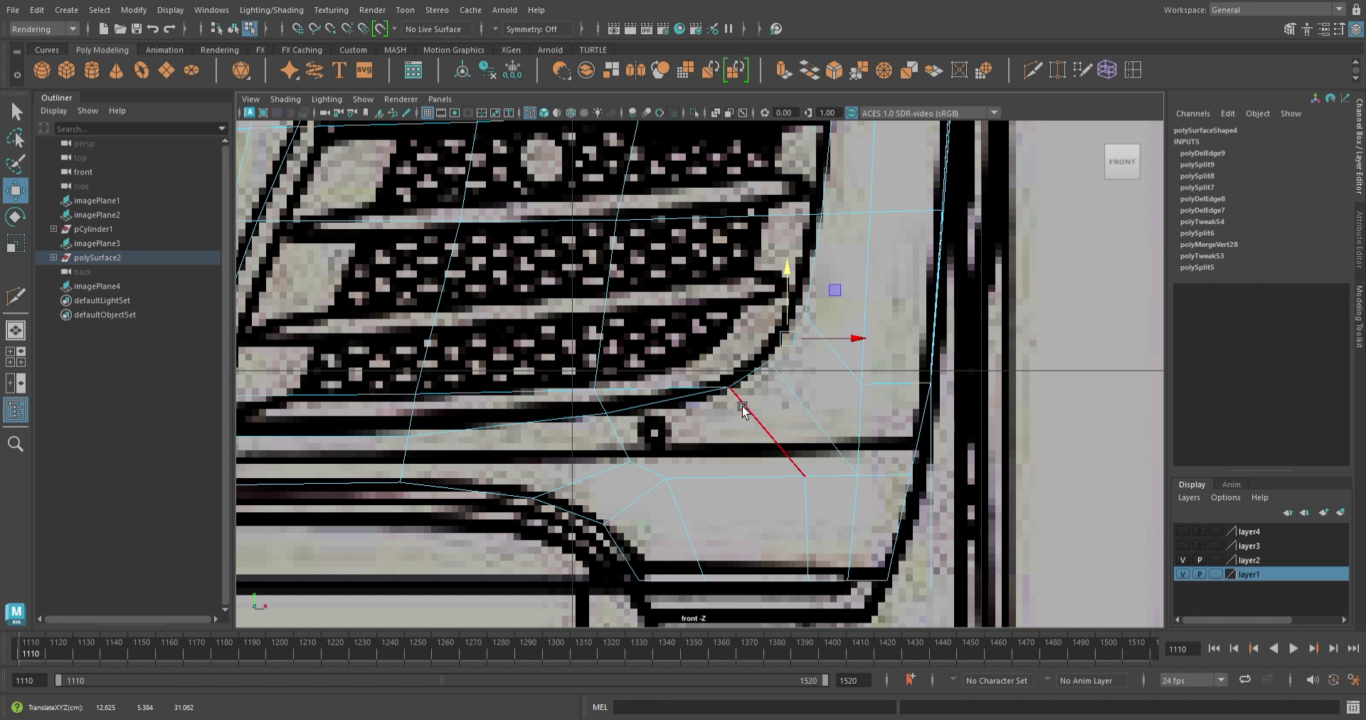
{"action": "scroll", "coordinate": [811, 409], "scroll_direction": "up", "scroll_amount": 2}
{"action": "scroll", "coordinate": [816, 409], "scroll_direction": "up", "scroll_amount": 2}
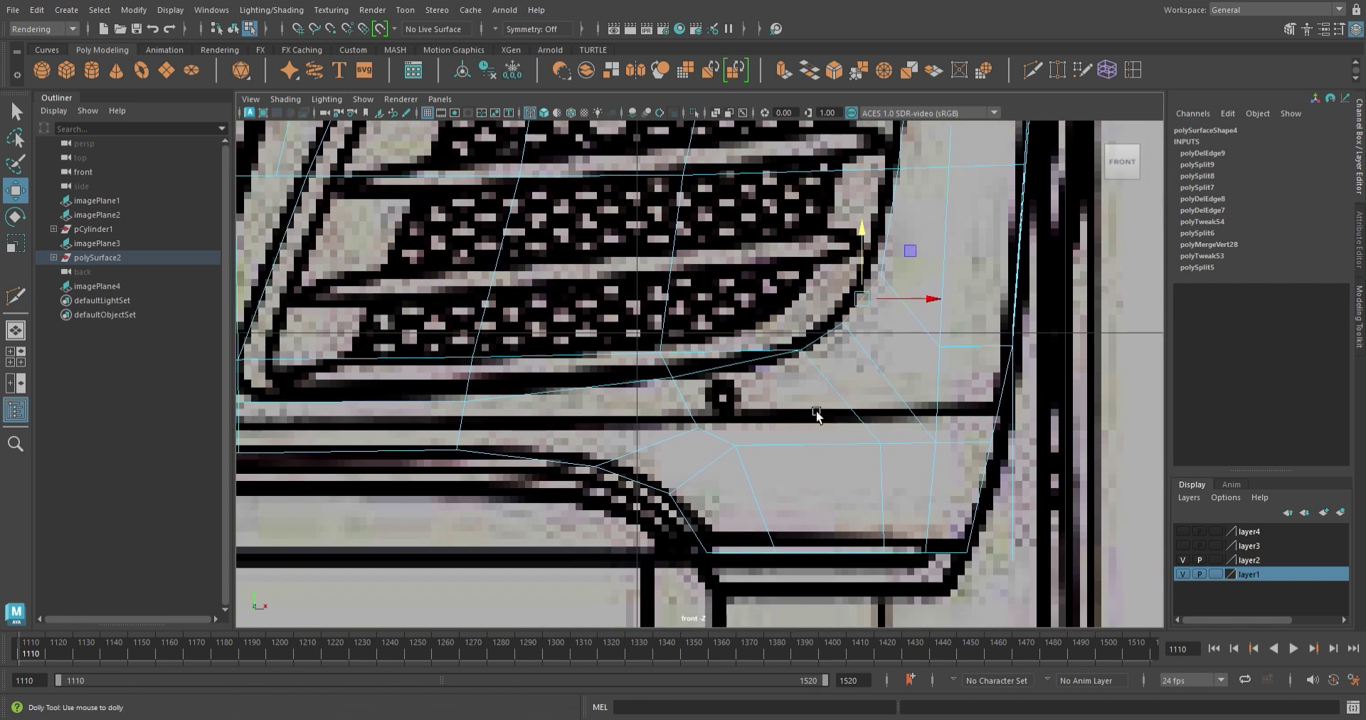
{"action": "scroll", "coordinate": [797, 388], "scroll_direction": "up", "scroll_amount": 1}
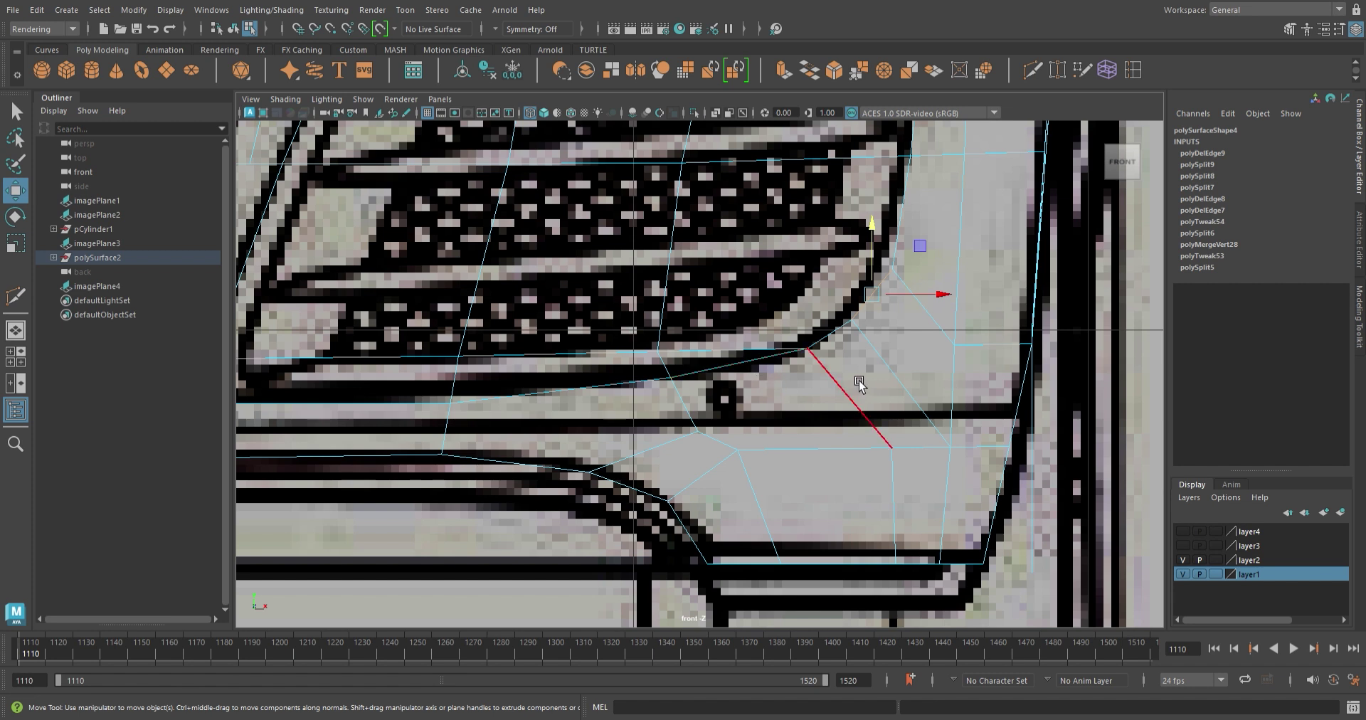
{"action": "key", "text": "F9"}
{"action": "left_click", "coordinate": [775, 349]}
{"action": "left_click_drag", "start_coordinate": [785, 314], "coordinate": [784, 326]}
{"action": "key", "text": "ctrl+shift+x"}
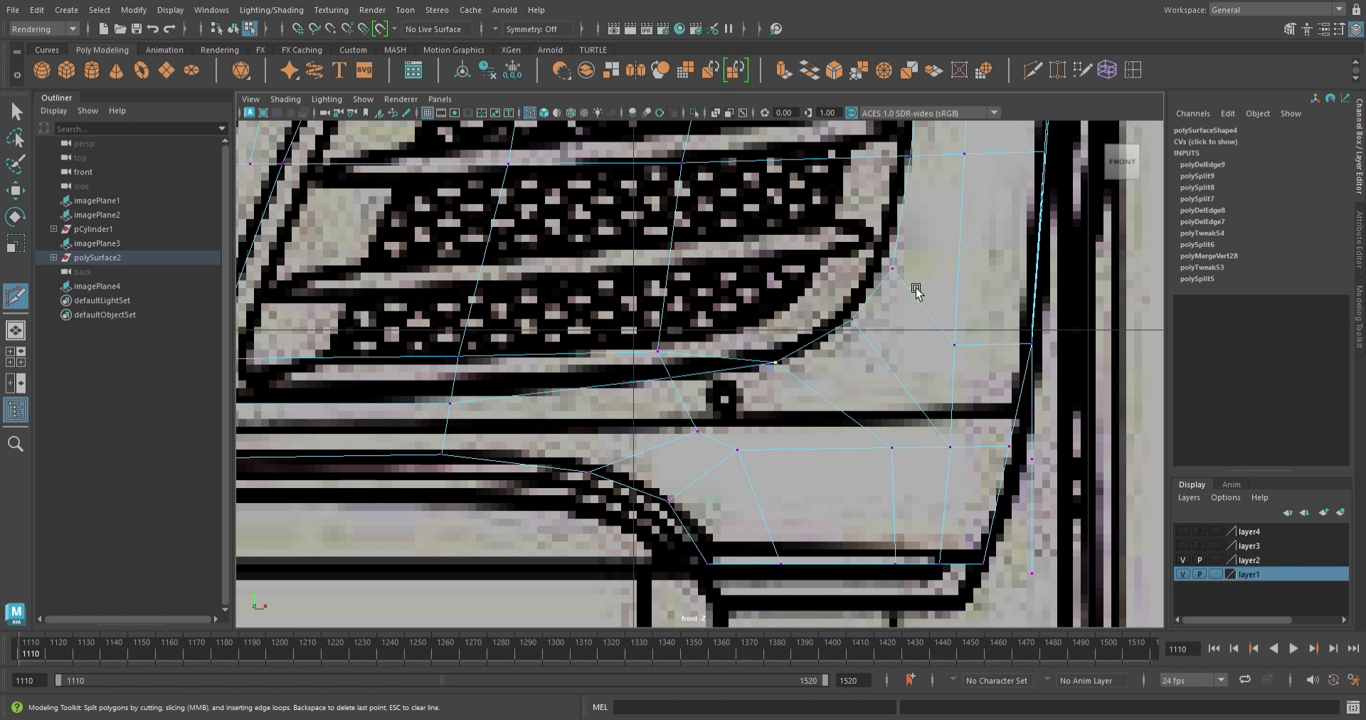
- Pull the vertex beside the grille corner down and slide the lower-edge vertex right onto the outline
{"action": "key", "text": "w"}
{"action": "left_click", "coordinate": [851, 322]}
{"action": "left_click", "coordinate": [892, 268]}
{"action": "left_click_drag", "start_coordinate": [916, 288], "coordinate": [911, 297]}
{"action": "left_click", "coordinate": [776, 363]}
{"action": "left_click_drag", "start_coordinate": [839, 371], "coordinate": [863, 364]}
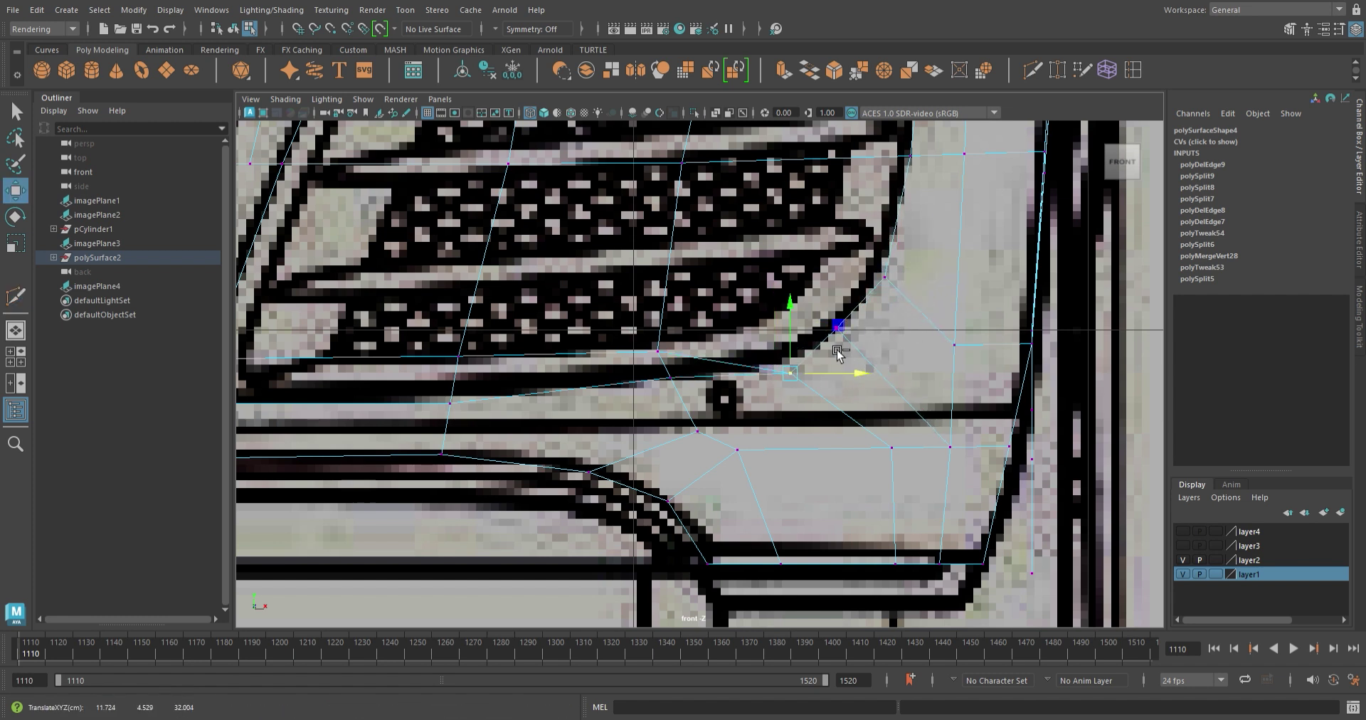
{"action": "scroll", "coordinate": [820, 309], "scroll_direction": "down", "scroll_amount": 3}
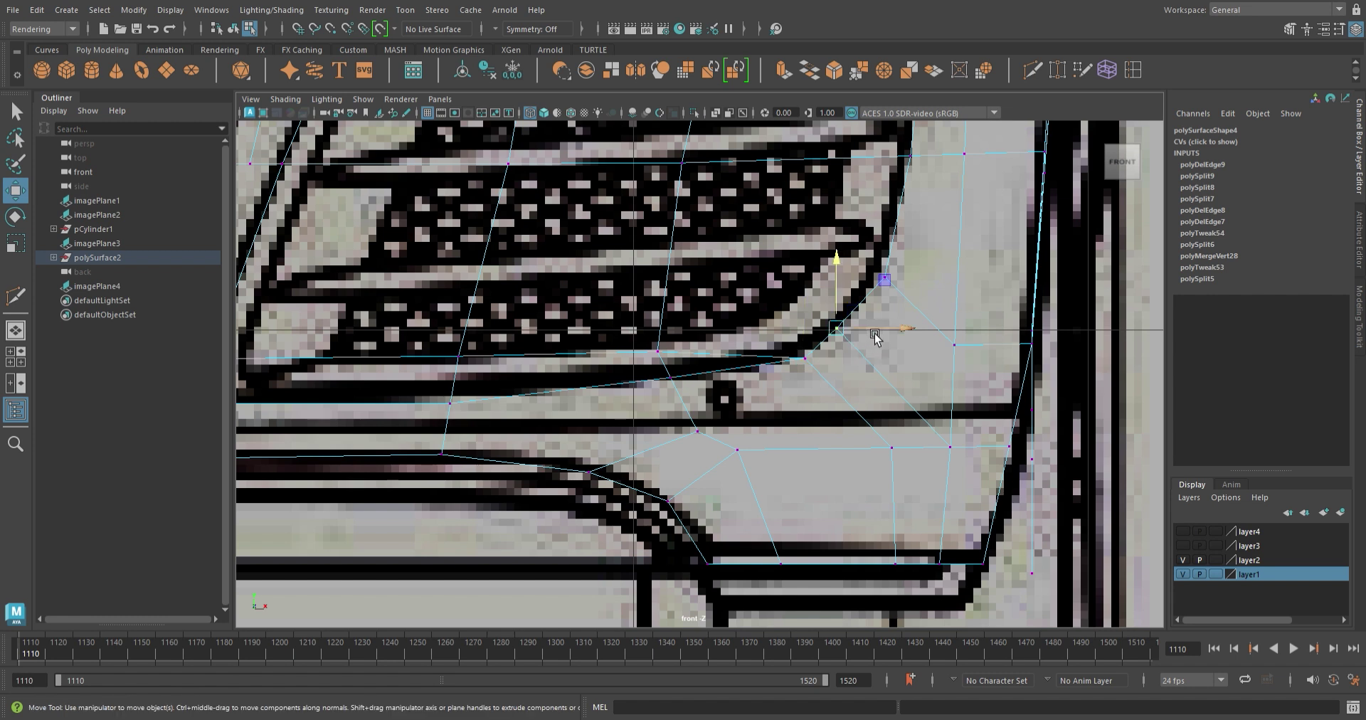
{"action": "scroll", "coordinate": [704, 361], "scroll_direction": "up", "scroll_amount": 1}
{"action": "scroll", "coordinate": [703, 361], "scroll_direction": "up", "scroll_amount": 1}
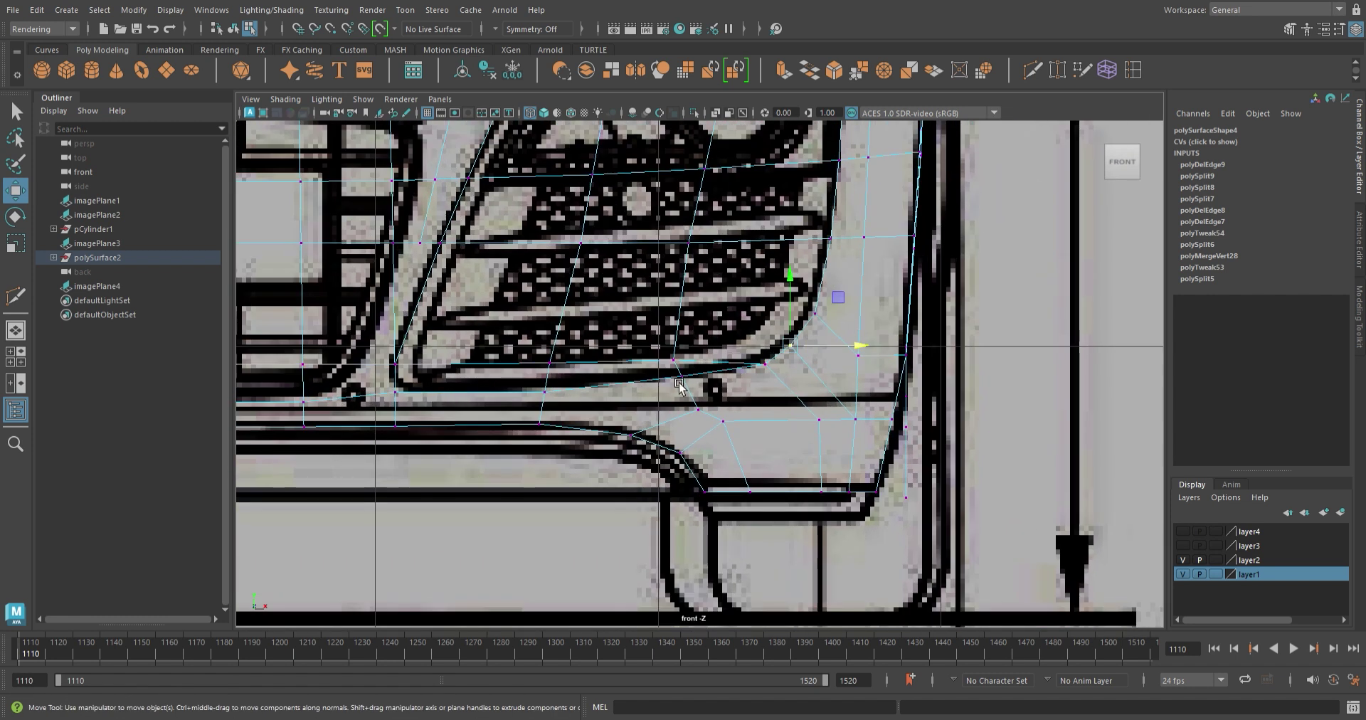
{"action": "scroll", "coordinate": [630, 380], "scroll_direction": "down", "scroll_amount": 1}
{"action": "scroll", "coordinate": [570, 409], "scroll_direction": "up", "scroll_amount": 1}
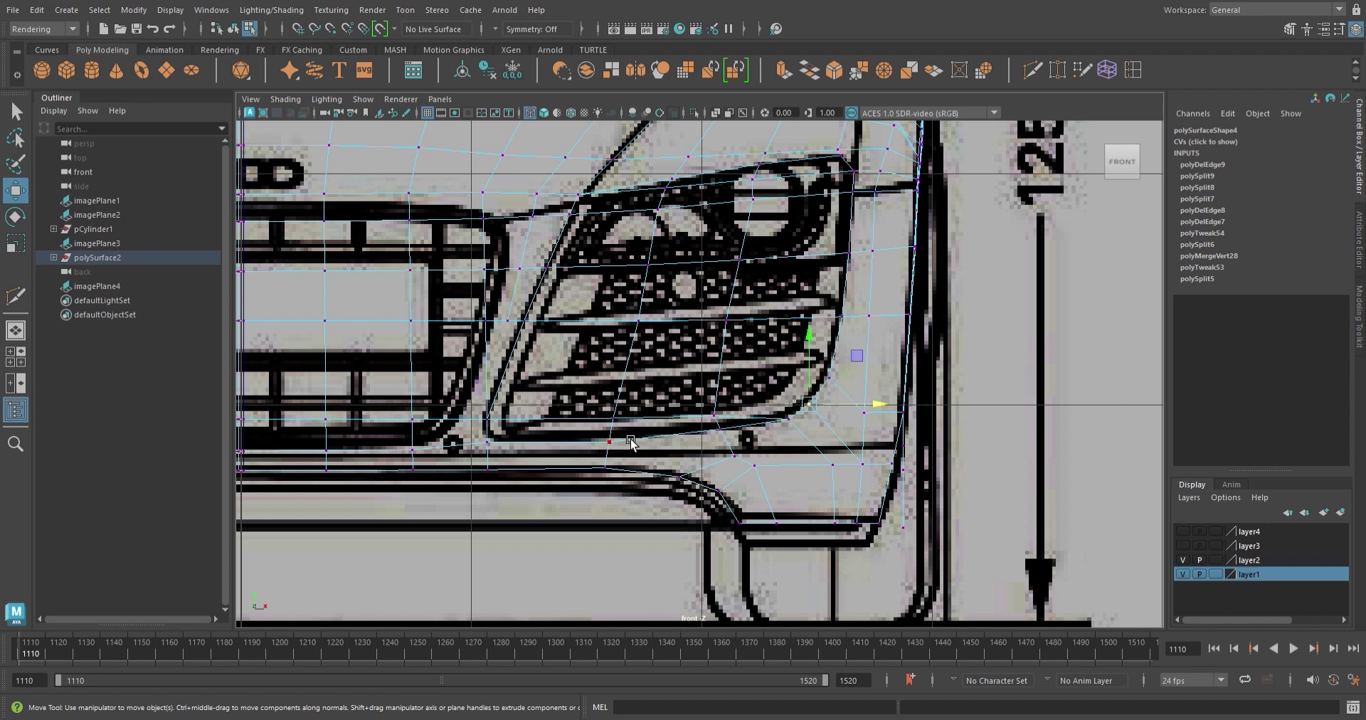
{"action": "scroll", "coordinate": [723, 455], "scroll_direction": "up", "scroll_amount": 2}
{"action": "scroll", "coordinate": [723, 455], "scroll_direction": "up", "scroll_amount": 2}
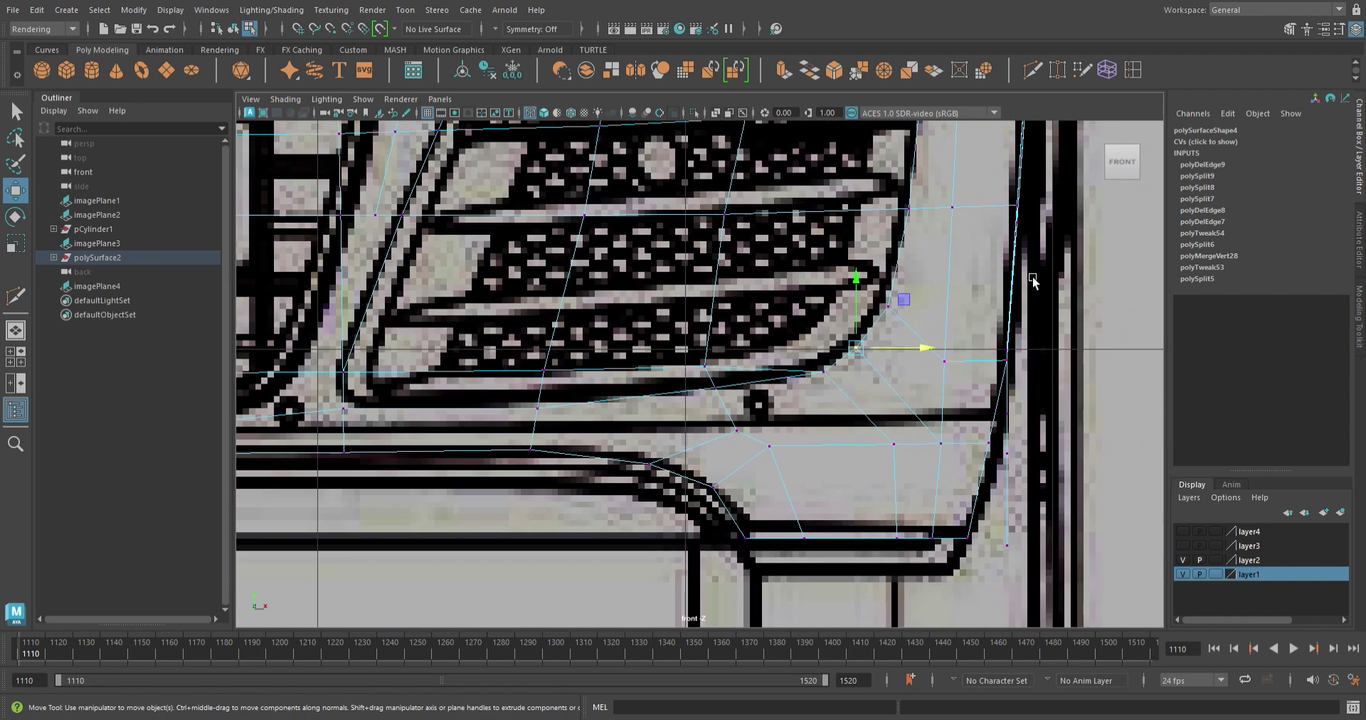
- Cut a new edge from the grille corner leftward along its bottom edge to the mesh's left edge
{"action": "left_click", "coordinate": [1032, 69]}
{"action": "left_click", "coordinate": [872, 346]}
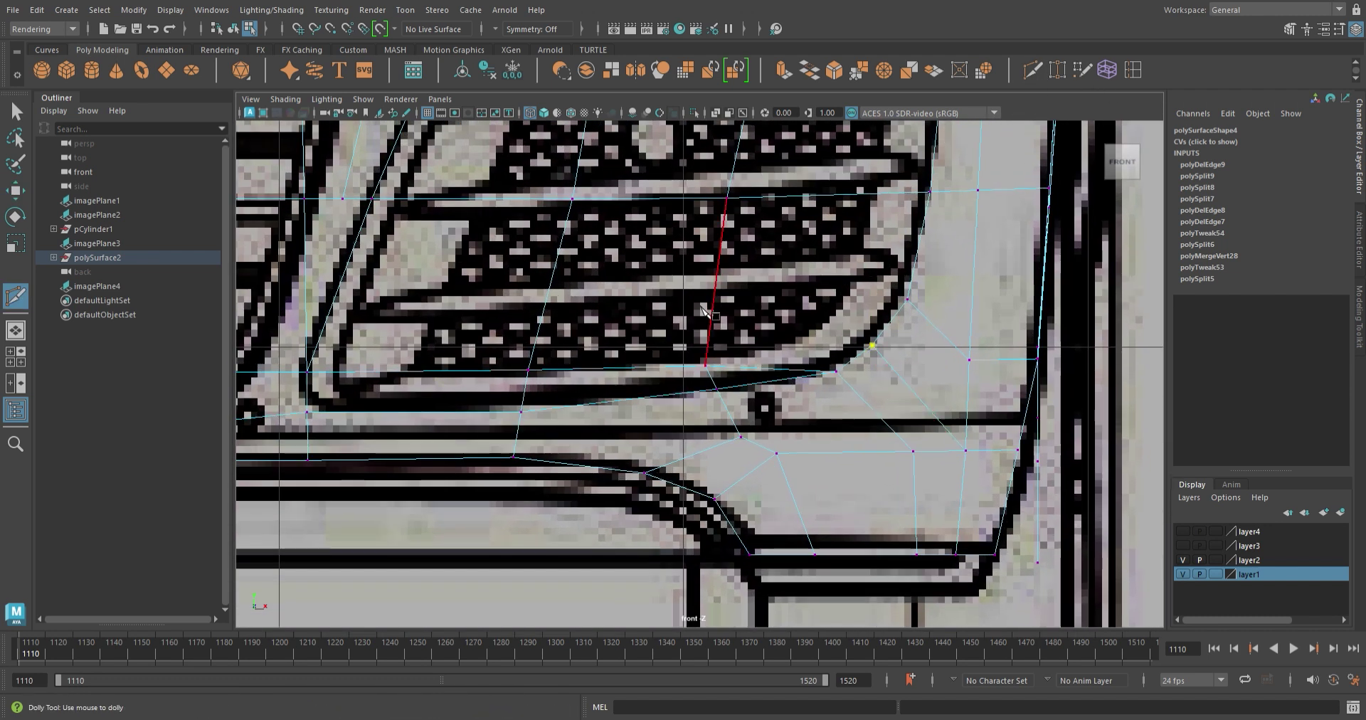
{"action": "left_click", "coordinate": [846, 382]}
{"action": "left_click", "coordinate": [729, 413]}
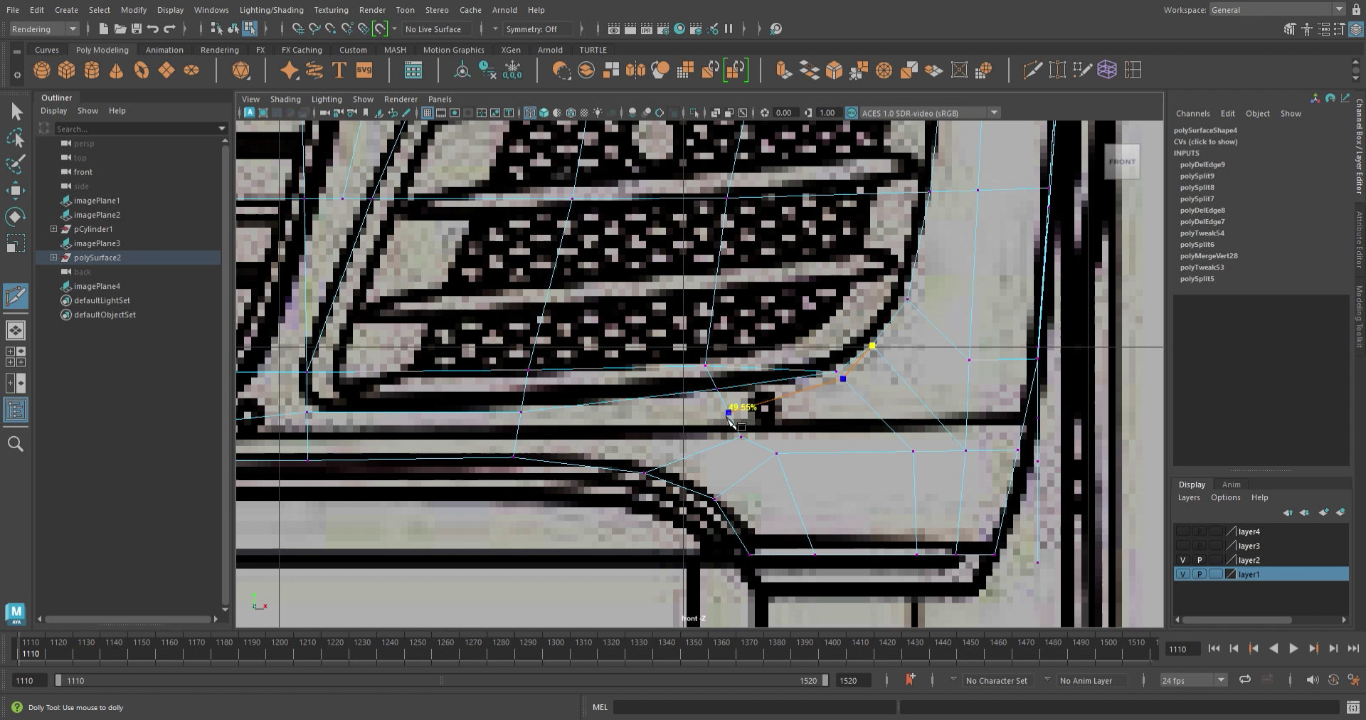
{"action": "left_click", "coordinate": [524, 433]}
{"action": "key", "text": "Return"}
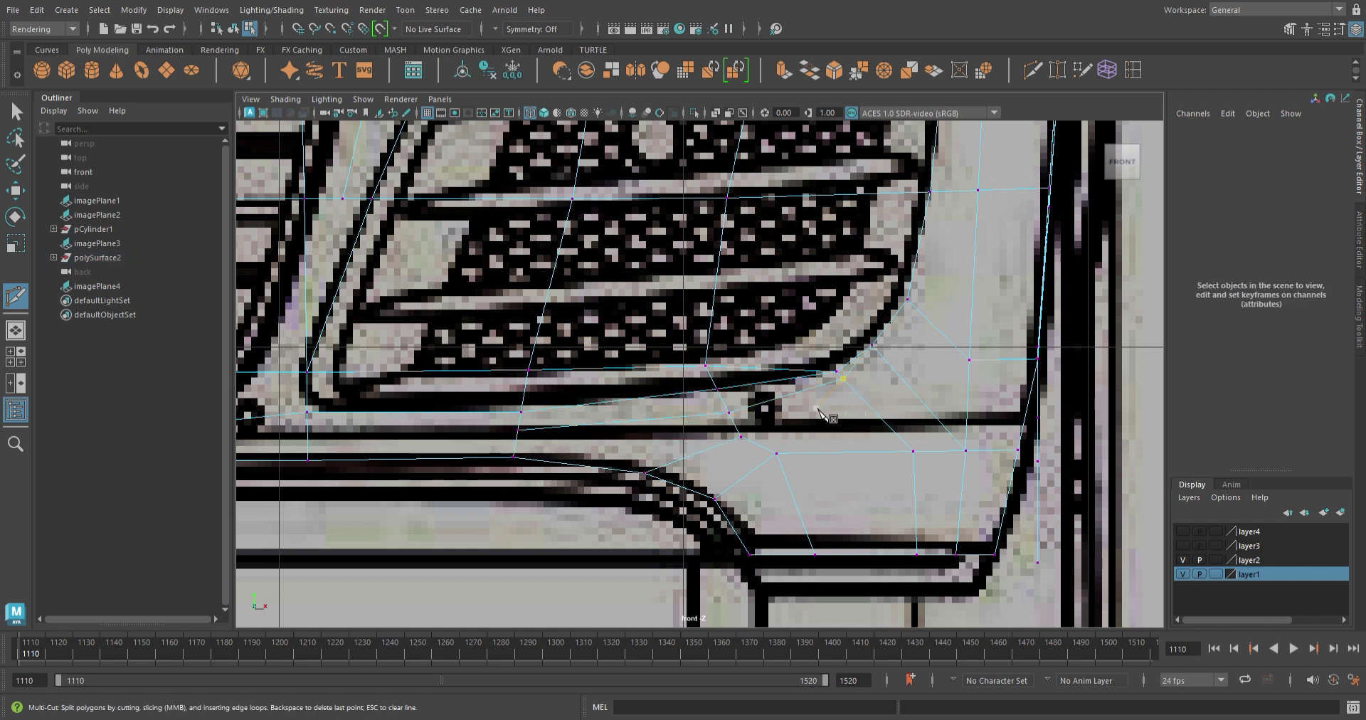
{"action": "key", "text": "w"}
{"action": "left_click", "coordinate": [769, 401]}
{"action": "key", "text": "space"}
{"action": "key", "text": "space"}
- Nudge the framed headlight vertex left and down onto the outline, then merge a redundant vertex into its neighbour below
{"action": "key", "text": "f"}
{"action": "mouse_move", "coordinate": [570, 433]}
{"action": "left_mouse_down"}
{"action": "mouse_move", "coordinate": [402, 447]}
{"action": "mouse_move", "coordinate": [496, 456]}
{"action": "left_mouse_up"}
{"action": "left_click_drag", "start_coordinate": [557, 372], "coordinate": [560, 382]}
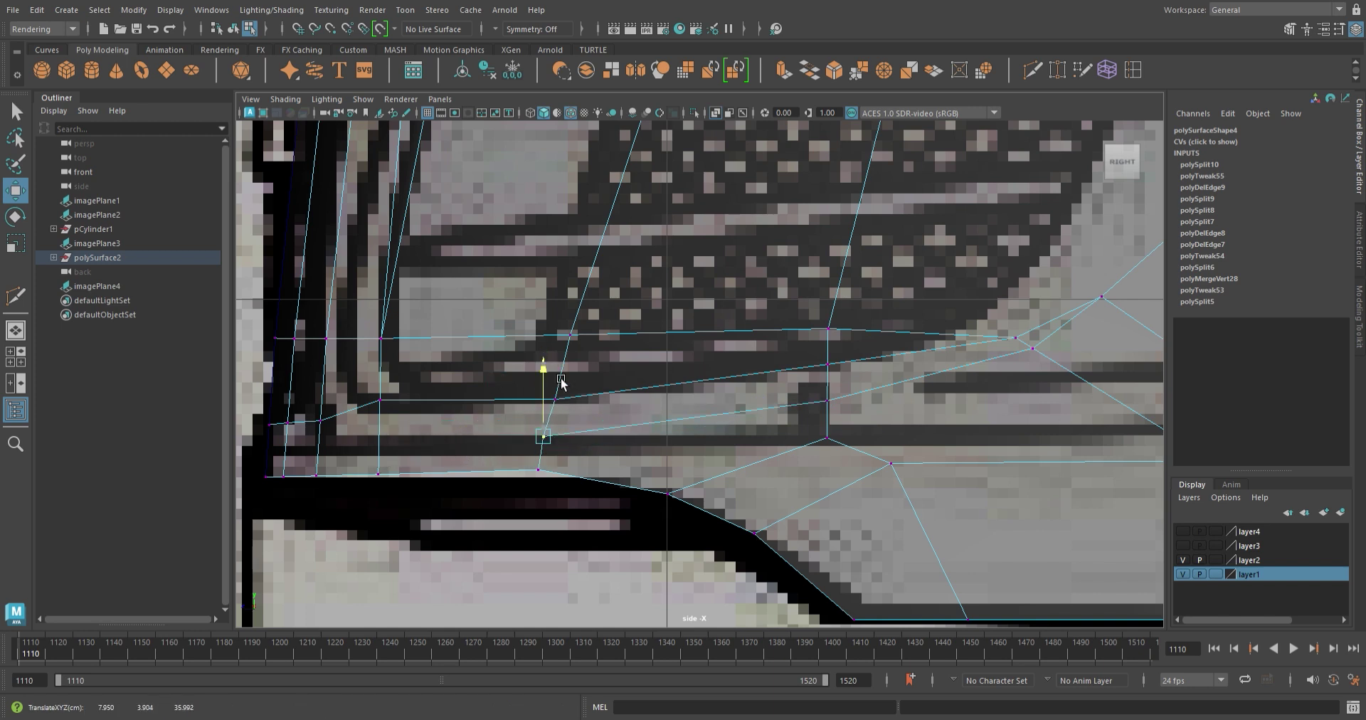
{"action": "left_click", "coordinate": [843, 403]}
{"action": "mouse_move", "coordinate": [843, 404]}
{"action": "left_mouse_down"}
{"action": "mouse_move", "coordinate": [843, 427]}
{"action": "mouse_move", "coordinate": [746, 459]}
{"action": "left_mouse_up"}
- Shift a vertex further along the headlight left to follow the side blueprint outline
{"action": "left_click", "coordinate": [1033, 348]}
{"action": "left_click_drag", "start_coordinate": [1062, 366], "coordinate": [939, 361]}
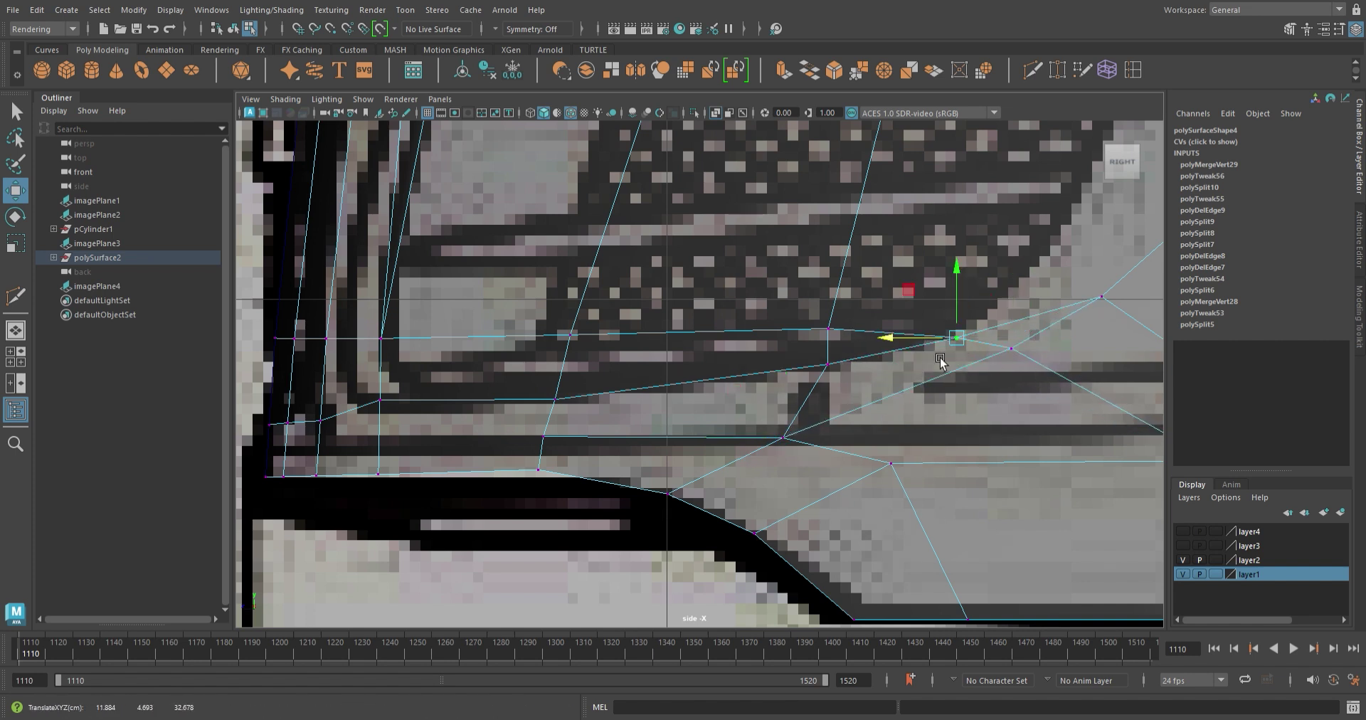
{"action": "scroll", "coordinate": [939, 361], "scroll_direction": "down", "scroll_amount": 5}
{"action": "scroll", "coordinate": [686, 434], "scroll_direction": "up", "scroll_amount": 2}
{"action": "scroll", "coordinate": [738, 385], "scroll_direction": "up", "scroll_amount": 2}
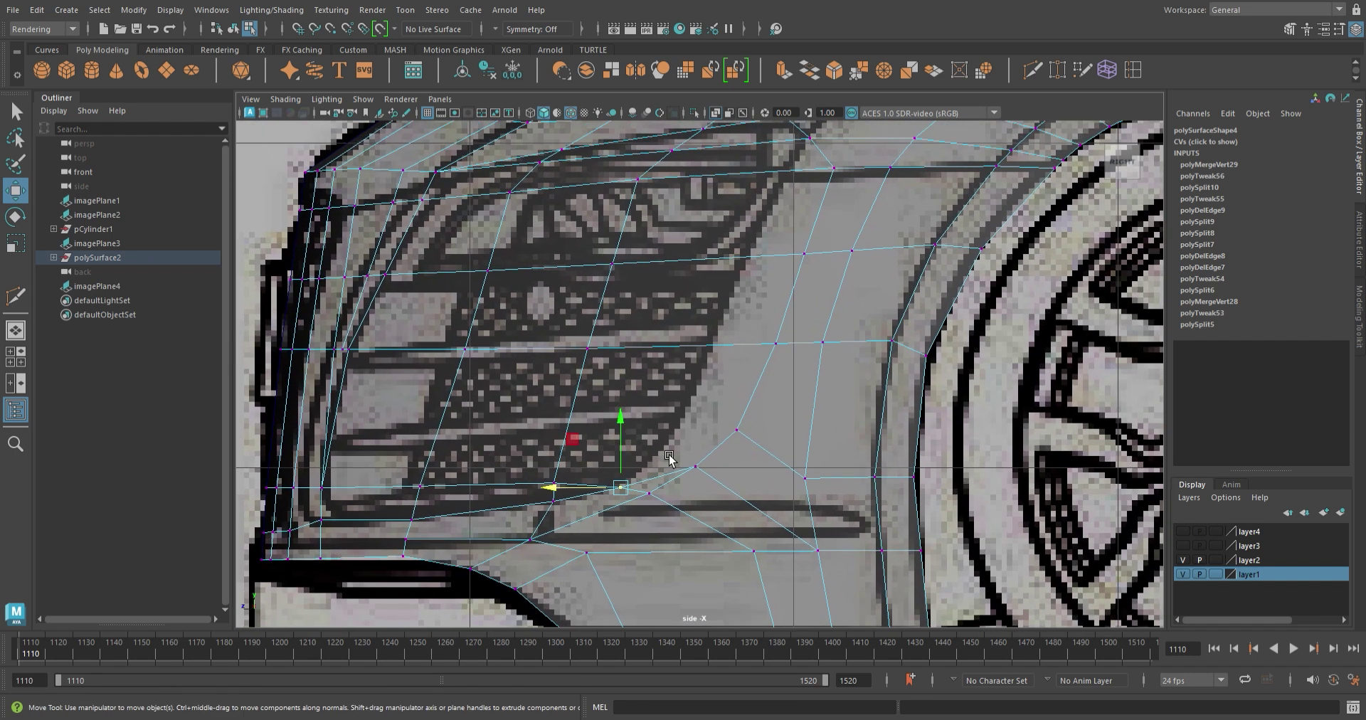
- Raise a vertex in the front blueprint view, undo that stray move, and return to the side view
{"action": "key", "text": "space"}
{"action": "key", "text": "space"}
{"action": "left_click_drag", "start_coordinate": [845, 308], "coordinate": [854, 279]}
{"action": "key", "text": "ctrl+z"}
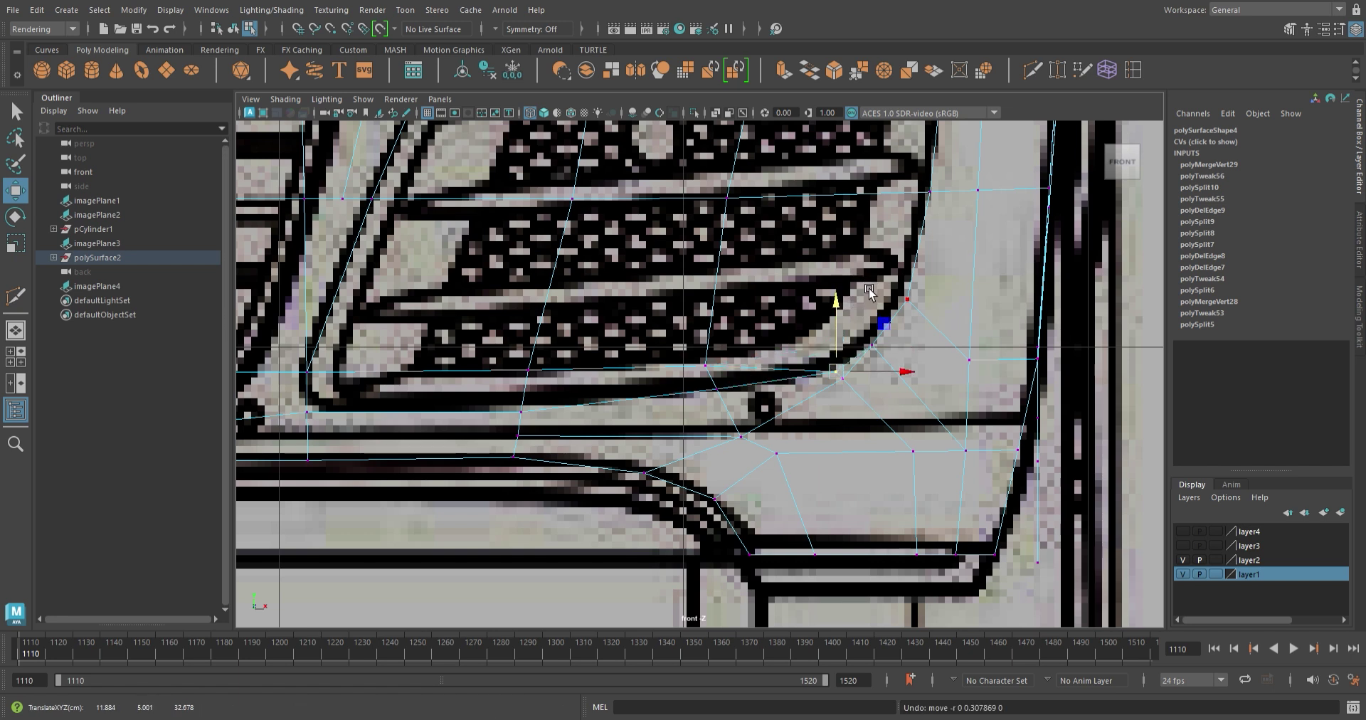
{"action": "key", "text": "space"}
{"action": "key", "text": "space"}
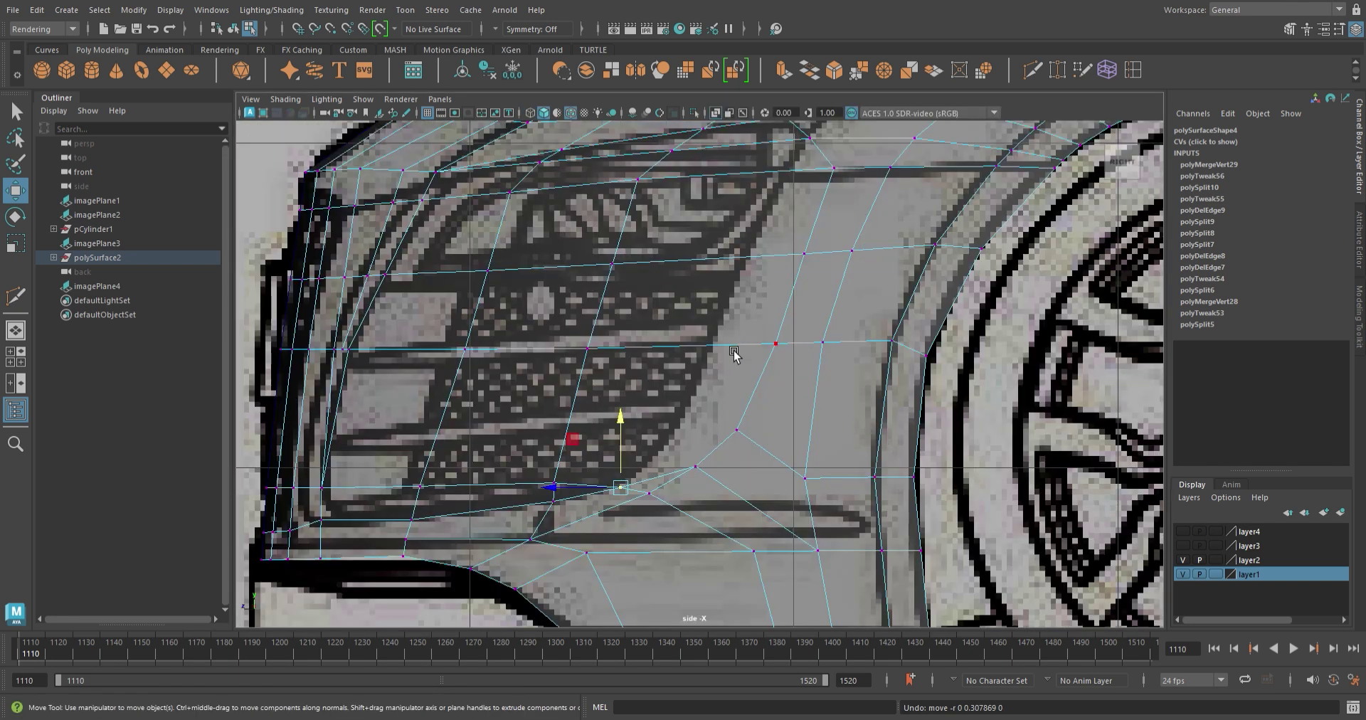
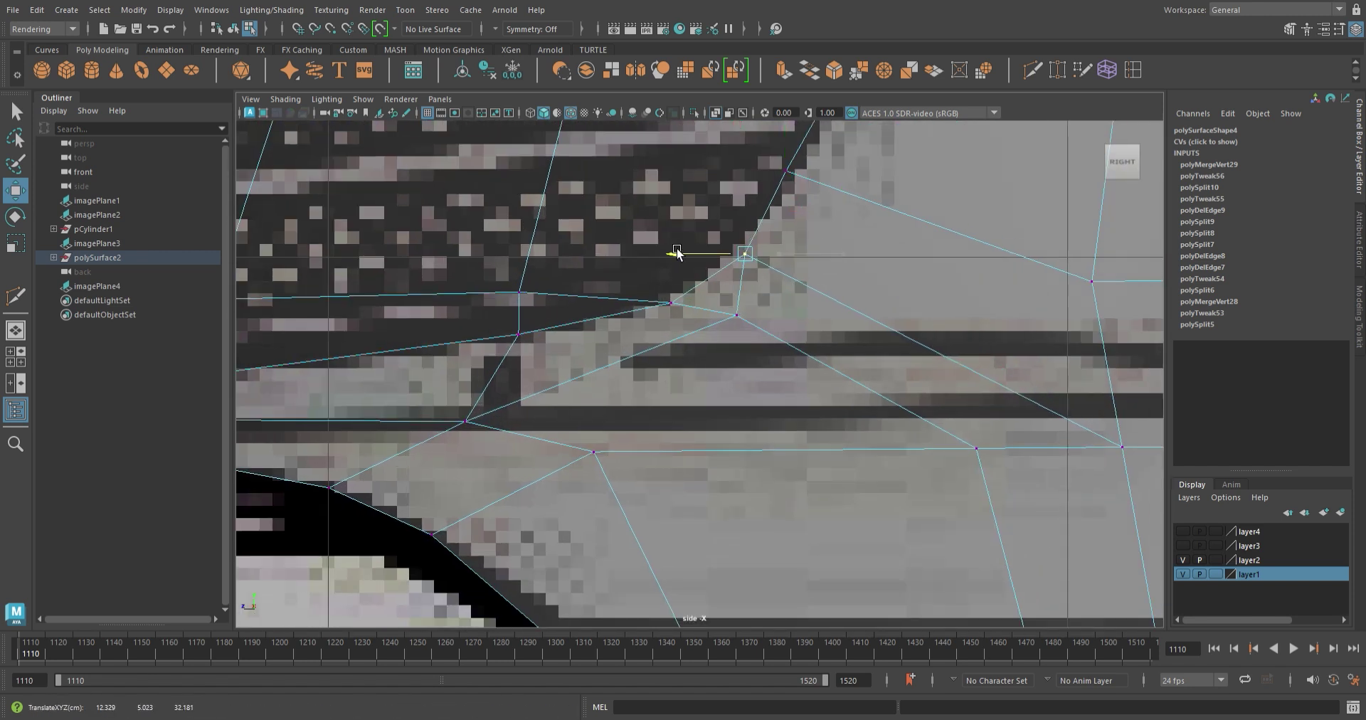
- Nudge the grille-corner vertex right and slide the next vertex left along the grille edge
{"action": "left_click", "coordinate": [786, 171]}
{"action": "left_click_drag", "start_coordinate": [786, 171], "coordinate": [806, 171]}
{"action": "left_click", "coordinate": [736, 315]}
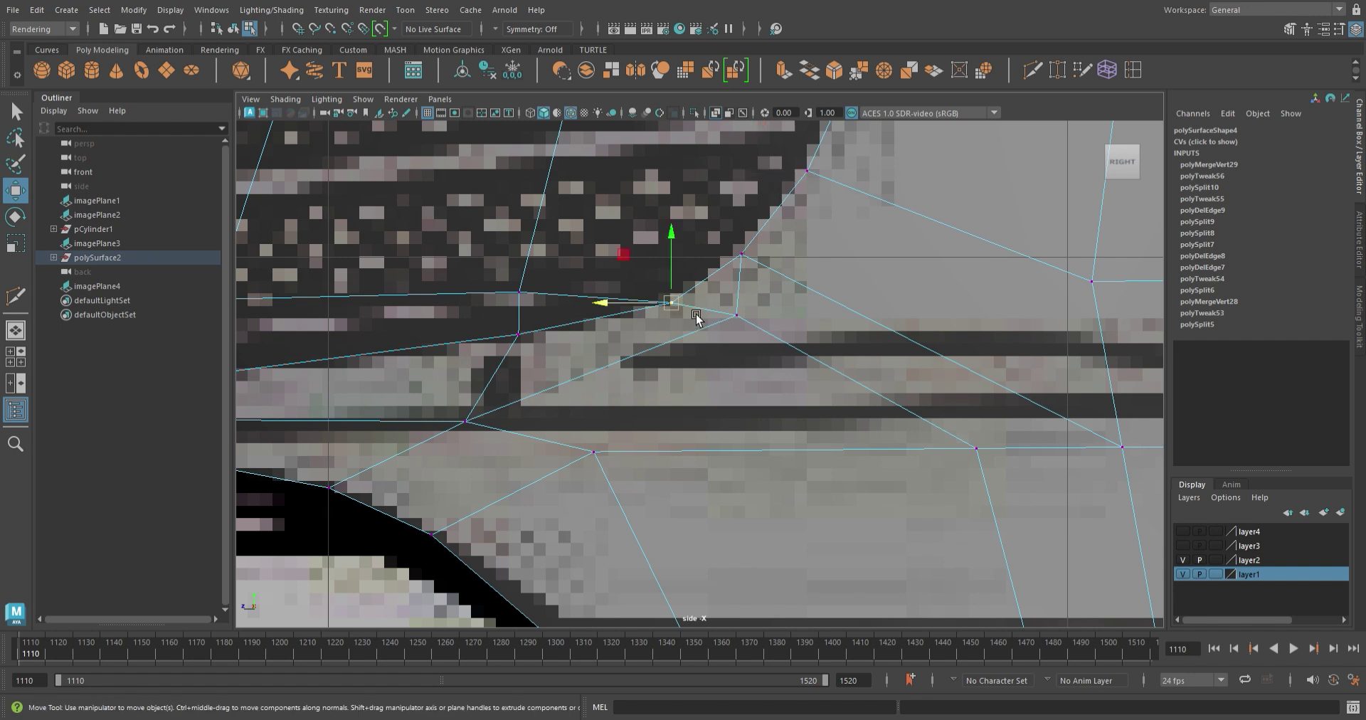
{"action": "left_click_drag", "start_coordinate": [683, 332], "coordinate": [633, 332]}
{"action": "scroll", "coordinate": [712, 348], "scroll_direction": "down", "scroll_amount": 4}
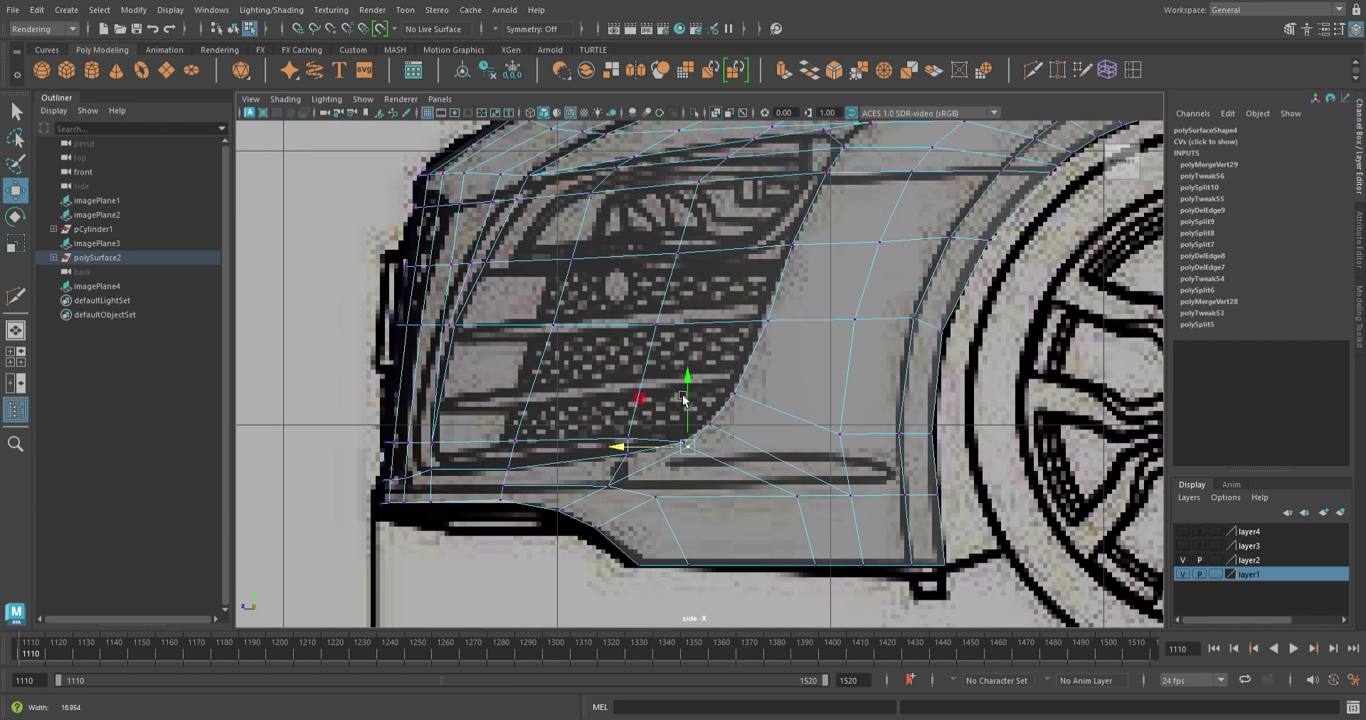
{"action": "scroll", "coordinate": [775, 370], "scroll_direction": "down", "scroll_amount": 1}
{"action": "scroll", "coordinate": [754, 387], "scroll_direction": "up", "scroll_amount": 2}
{"action": "scroll", "coordinate": [747, 395], "scroll_direction": "up", "scroll_amount": 2}
{"action": "scroll", "coordinate": [744, 400], "scroll_direction": "up", "scroll_amount": 2}
{"action": "scroll", "coordinate": [745, 400], "scroll_direction": "up", "scroll_amount": 1}
- Raise the lower vertex slightly and shift its neighbour sideways to match the side outline
{"action": "left_click", "coordinate": [662, 393]}
{"action": "left_click_drag", "start_coordinate": [662, 348], "coordinate": [662, 342]}
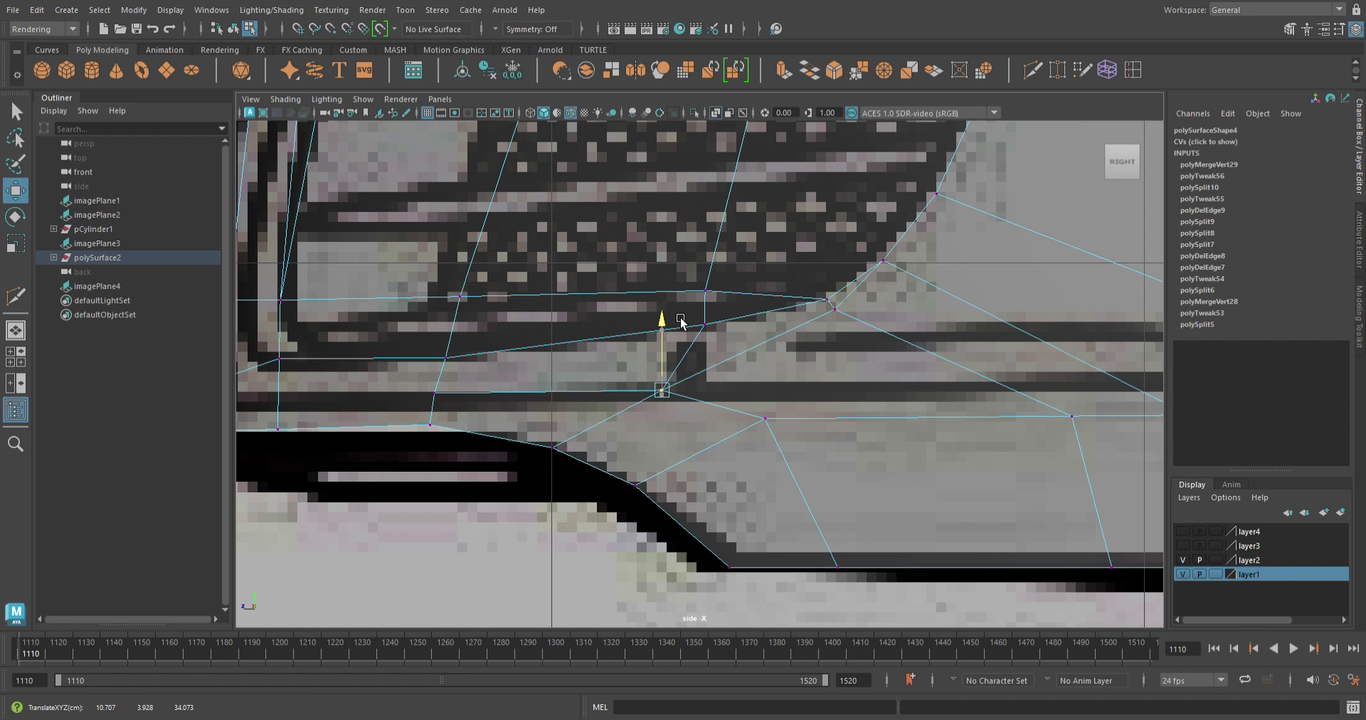
{"action": "left_click", "coordinate": [837, 318]}
{"action": "scroll", "coordinate": [890, 278], "scroll_direction": "down", "scroll_amount": 2}
{"action": "left_click_drag", "start_coordinate": [847, 268], "coordinate": [857, 268]}
{"action": "scroll", "coordinate": [818, 313], "scroll_direction": "down", "scroll_amount": 1}
{"action": "scroll", "coordinate": [818, 313], "scroll_direction": "up", "scroll_amount": 2}
{"action": "scroll", "coordinate": [818, 313], "scroll_direction": "up", "scroll_amount": 2}
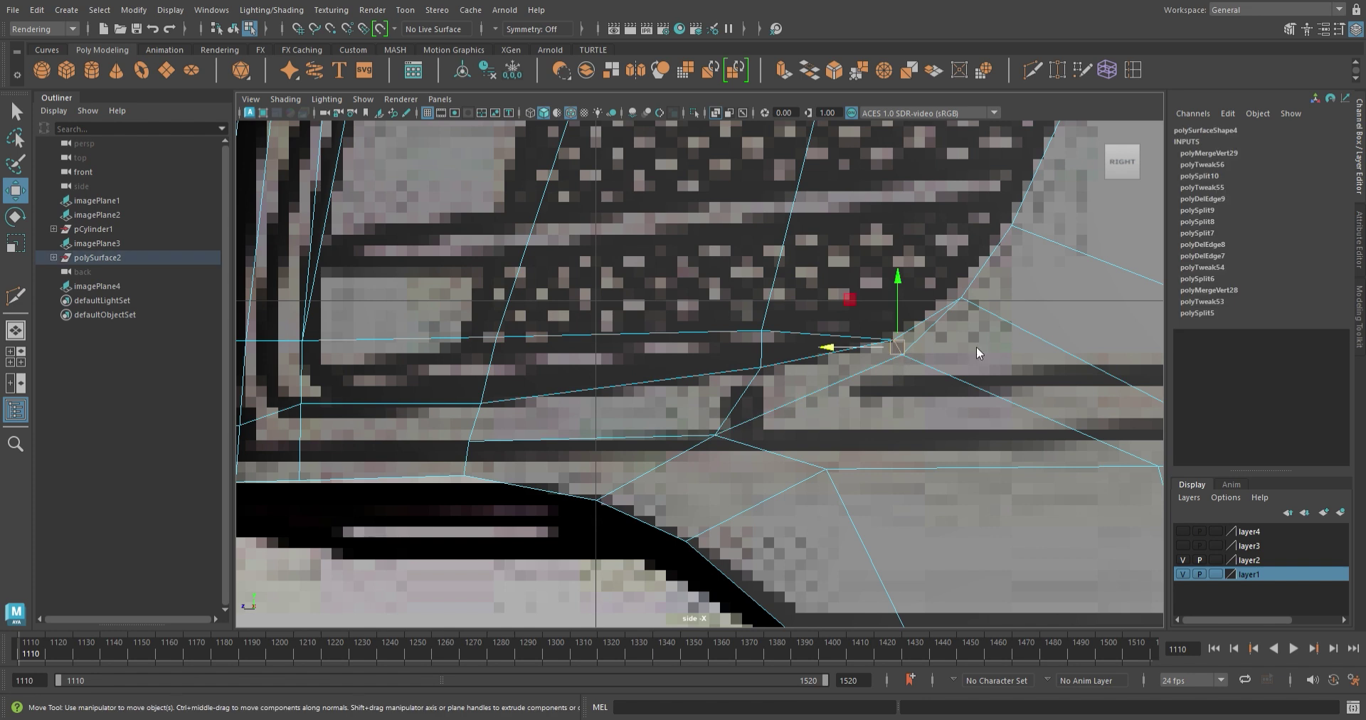
- Bevel the selected vertex into a small face and delete the leftover edge
{"action": "key", "text": "ctrl+b"}
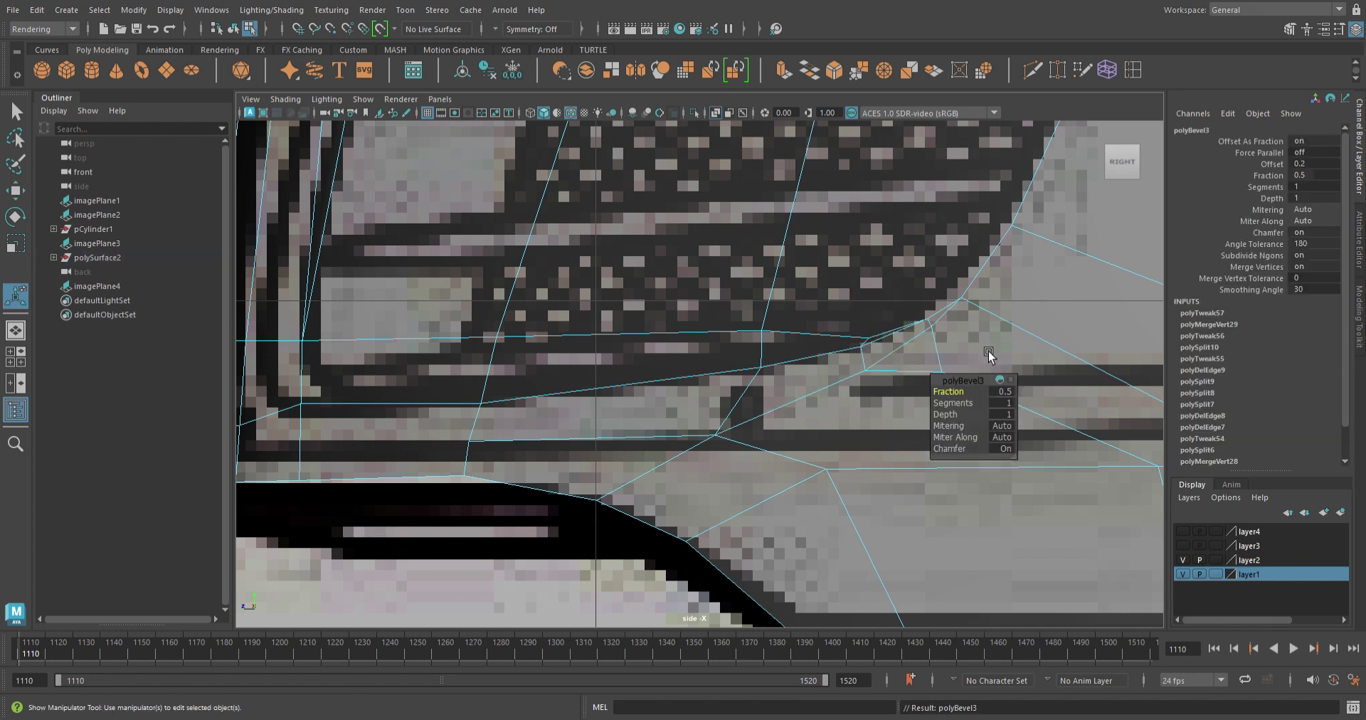
{"action": "scroll", "coordinate": [925, 345], "scroll_direction": "up", "scroll_amount": 1}
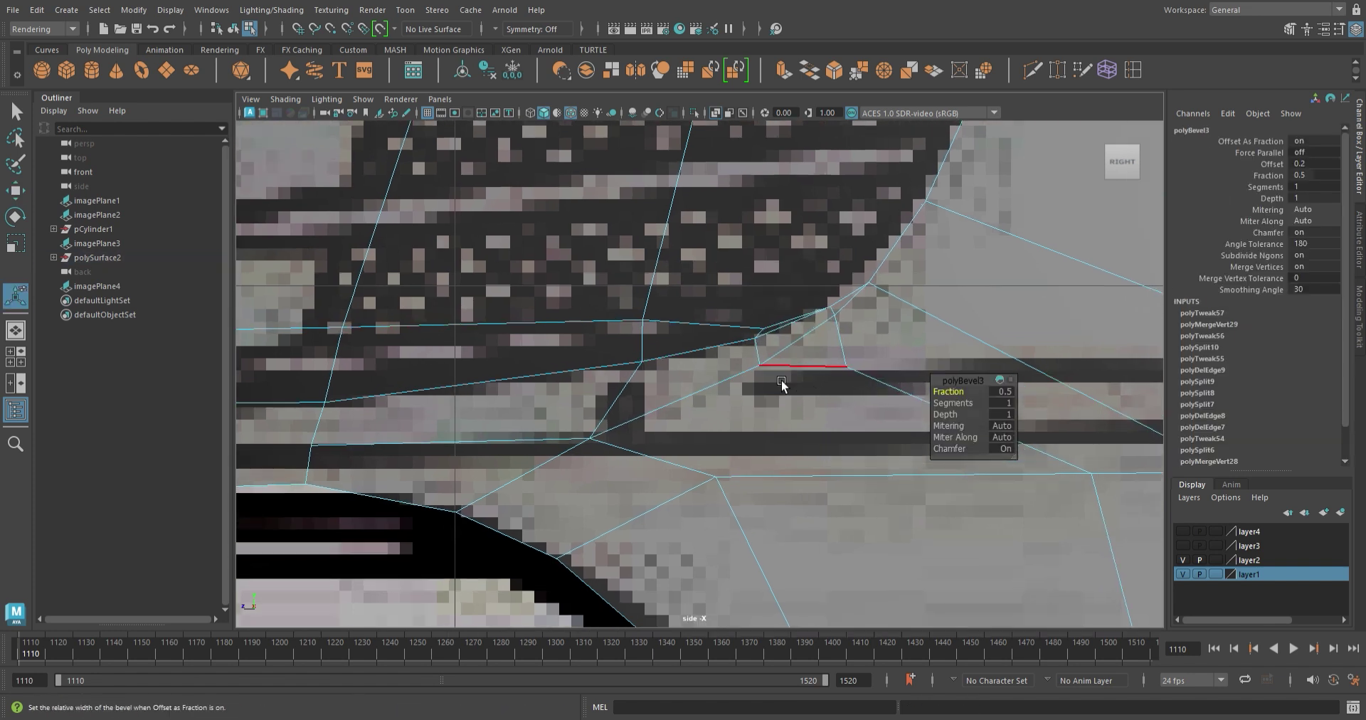
{"action": "key", "text": "Delete"}
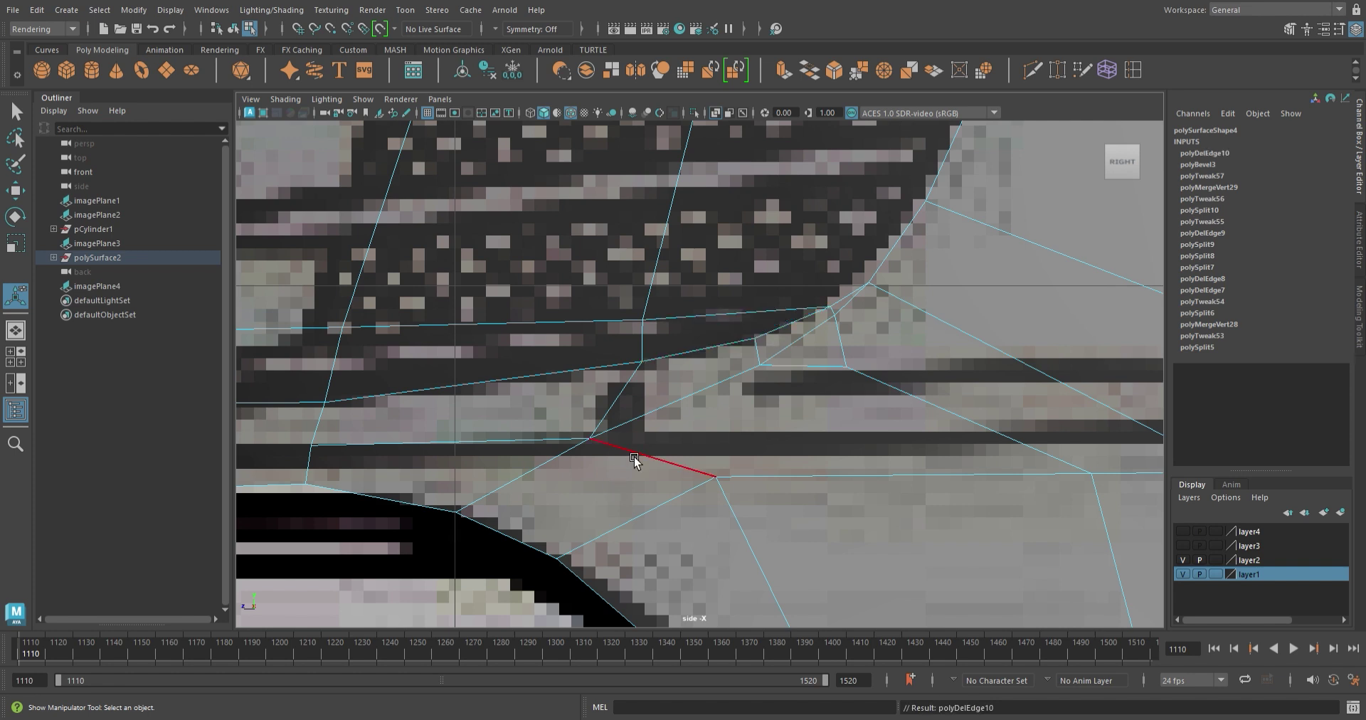
{"action": "scroll", "coordinate": [823, 385], "scroll_direction": "down", "scroll_amount": 2}
{"action": "scroll", "coordinate": [823, 385], "scroll_direction": "down", "scroll_amount": 2}
- Slide a lower-bumper vertex left along the bumper to follow the blueprint
{"action": "key", "text": "w"}
{"action": "left_click", "coordinate": [762, 418]}
{"action": "left_click_drag", "start_coordinate": [762, 417], "coordinate": [658, 423]}
{"action": "scroll", "coordinate": [762, 503], "scroll_direction": "up", "scroll_amount": 2}
{"action": "scroll", "coordinate": [668, 396], "scroll_direction": "up", "scroll_amount": 2}
{"action": "left_click", "coordinate": [647, 396]}
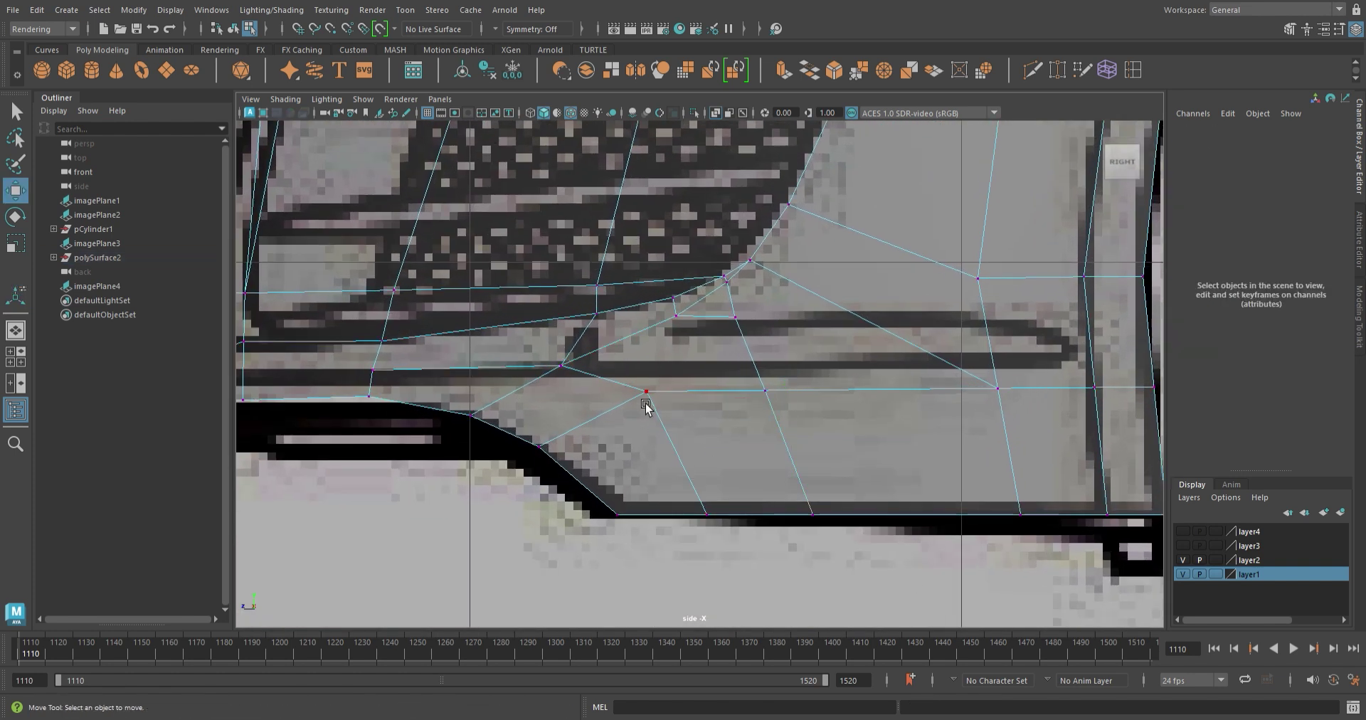
{"action": "scroll", "coordinate": [633, 457], "scroll_direction": "up", "scroll_amount": 1}
{"action": "scroll", "coordinate": [664, 372], "scroll_direction": "down", "scroll_amount": 3}
{"action": "scroll", "coordinate": [610, 412], "scroll_direction": "up", "scroll_amount": 2}
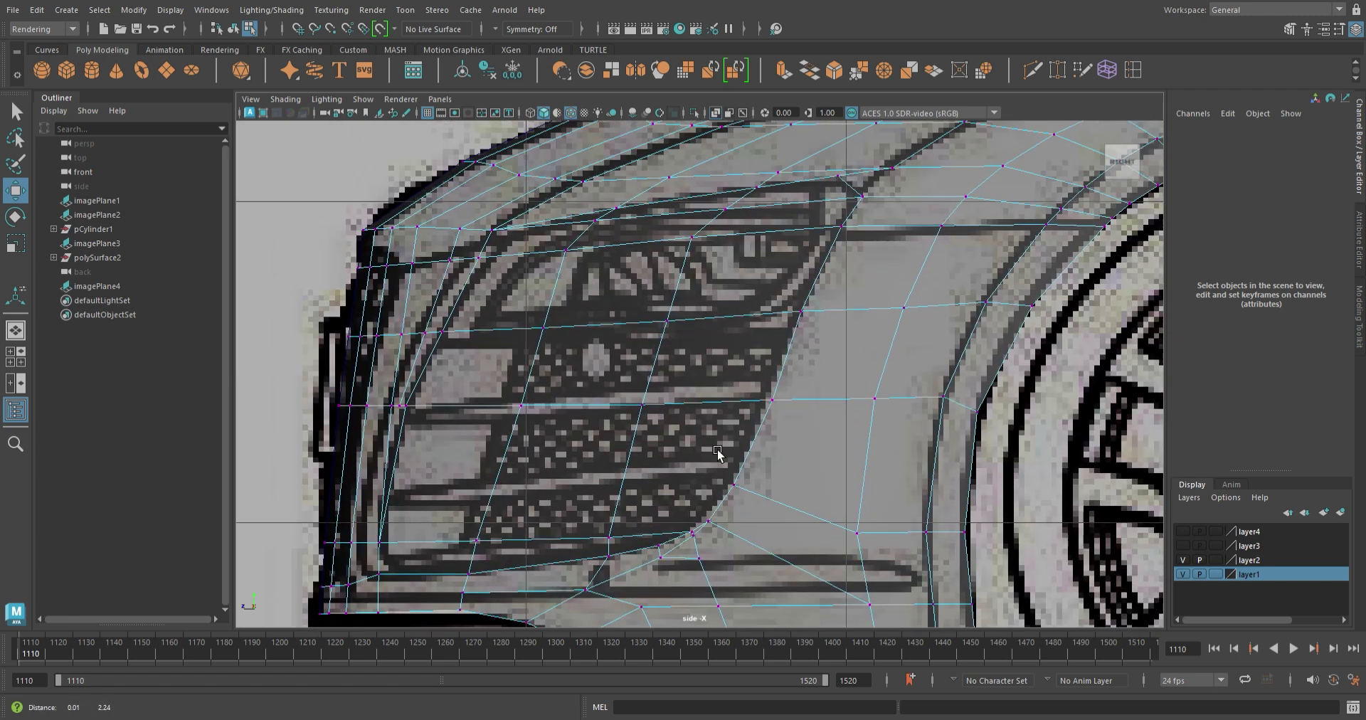
{"action": "scroll", "coordinate": [704, 421], "scroll_direction": "up", "scroll_amount": 1}
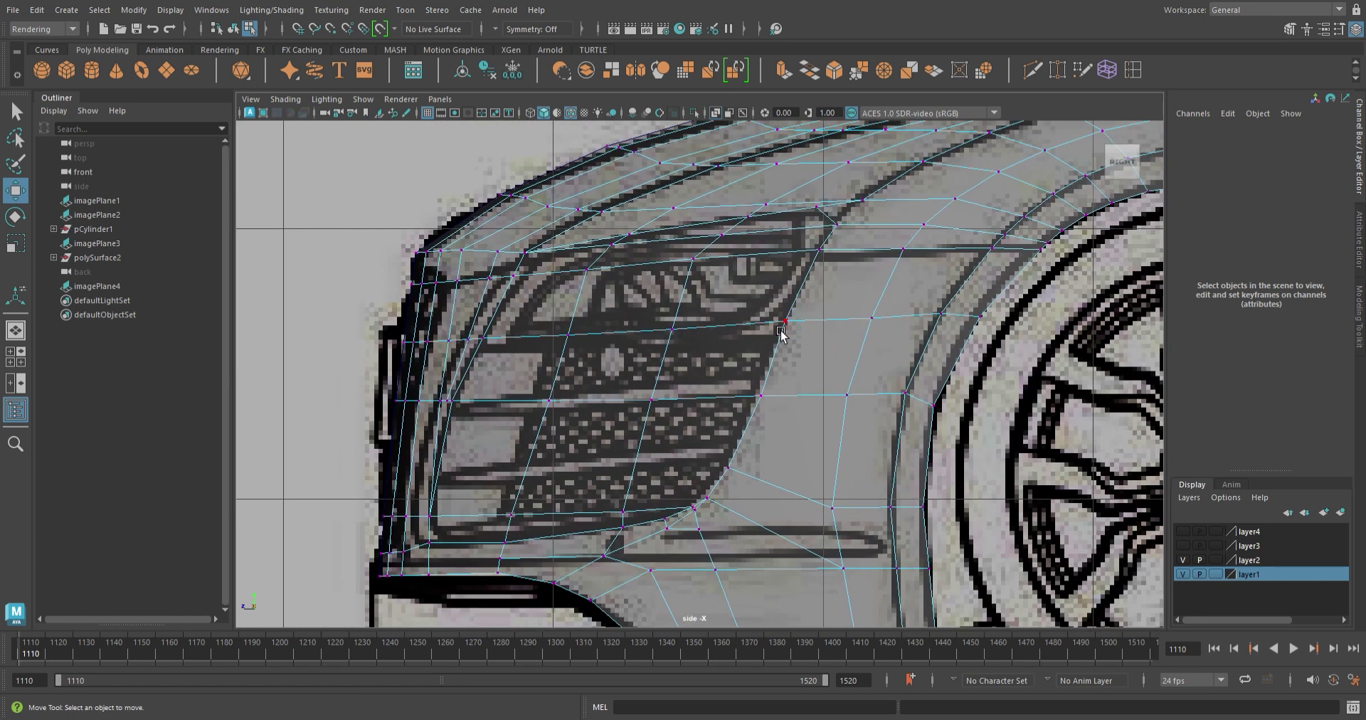
{"action": "scroll", "coordinate": [626, 336], "scroll_direction": "down", "scroll_amount": 1}
{"action": "scroll", "coordinate": [618, 395], "scroll_direction": "up", "scroll_amount": 2}
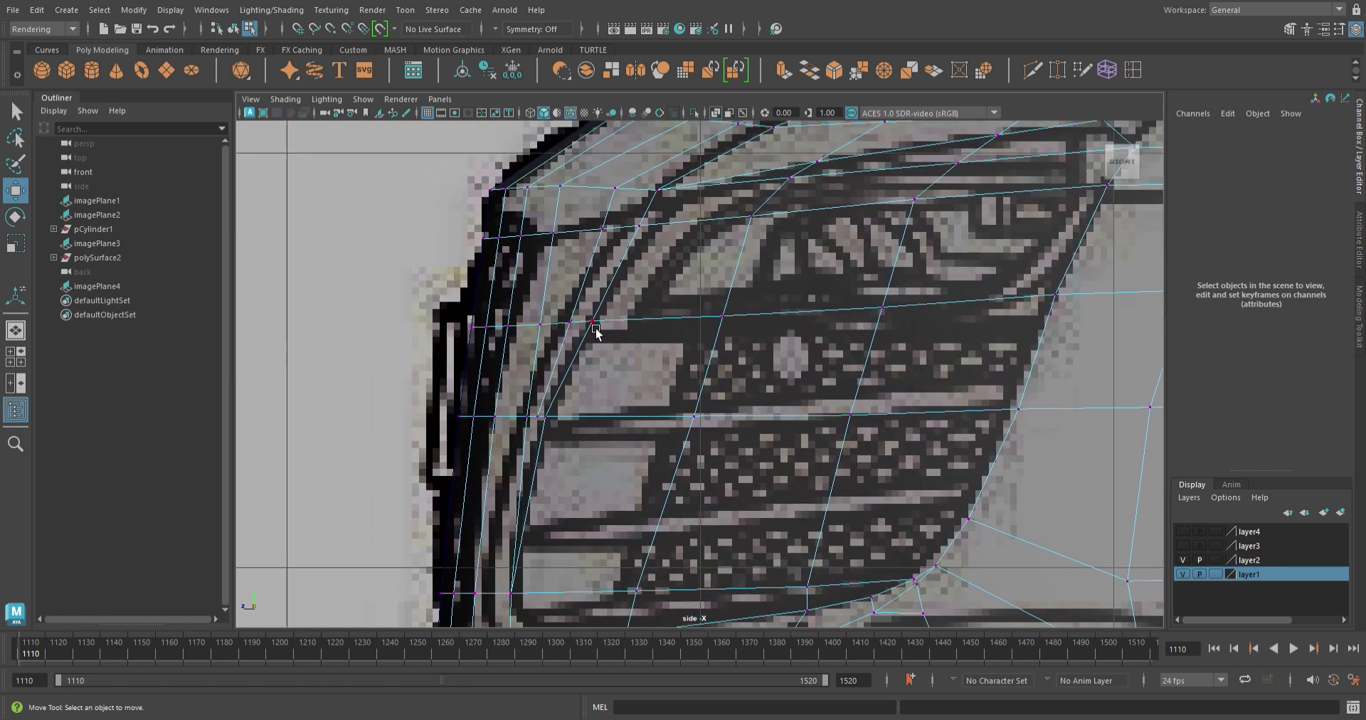
{"action": "scroll", "coordinate": [595, 331], "scroll_direction": "down", "scroll_amount": 1}
- Cut a new edge across the panel above the headlight from the grille's outer edge
{"action": "left_click", "coordinate": [544, 413]}
{"action": "scroll", "coordinate": [603, 455], "scroll_direction": "down", "scroll_amount": 1}
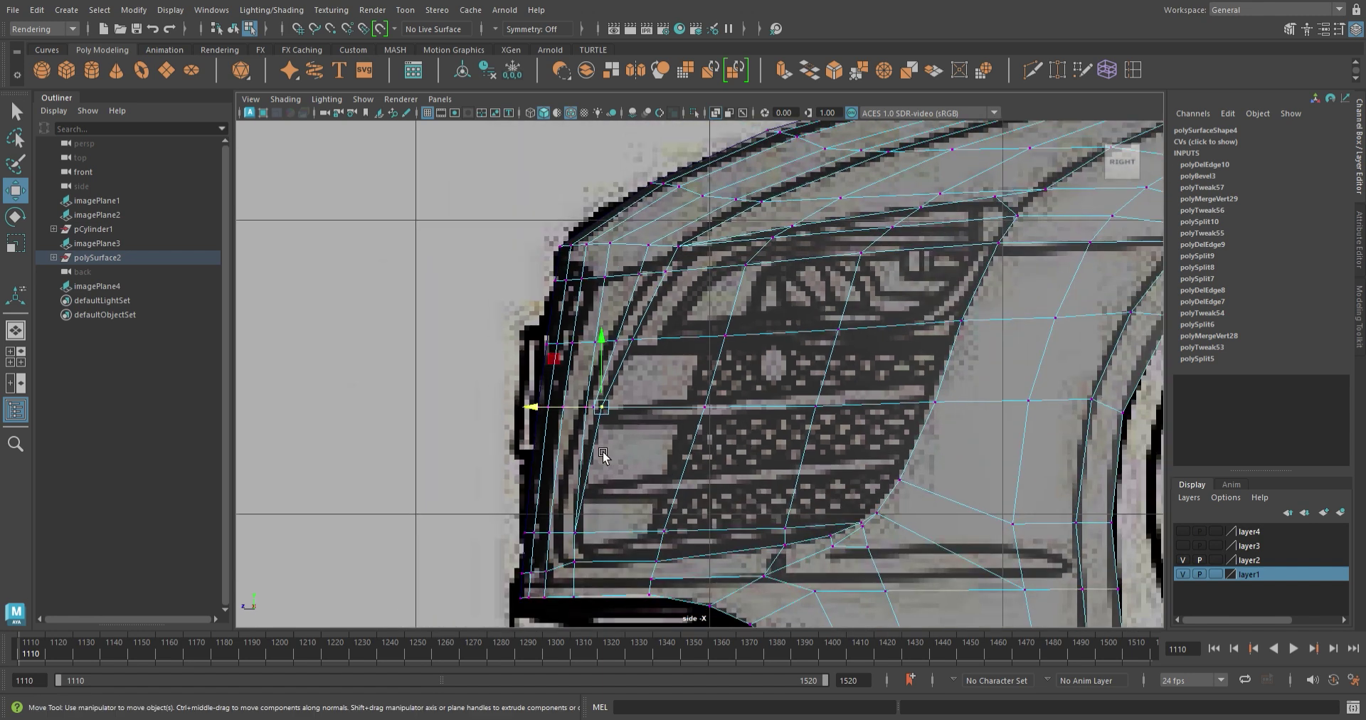
{"action": "middle_click_drag", "start_coordinate": [602, 455], "coordinate": [569, 264], "text": "alt"}
{"action": "scroll", "coordinate": [621, 463], "scroll_direction": "up", "scroll_amount": 1}
{"action": "middle_click_drag", "start_coordinate": [636, 527], "coordinate": [597, 553], "text": "alt"}
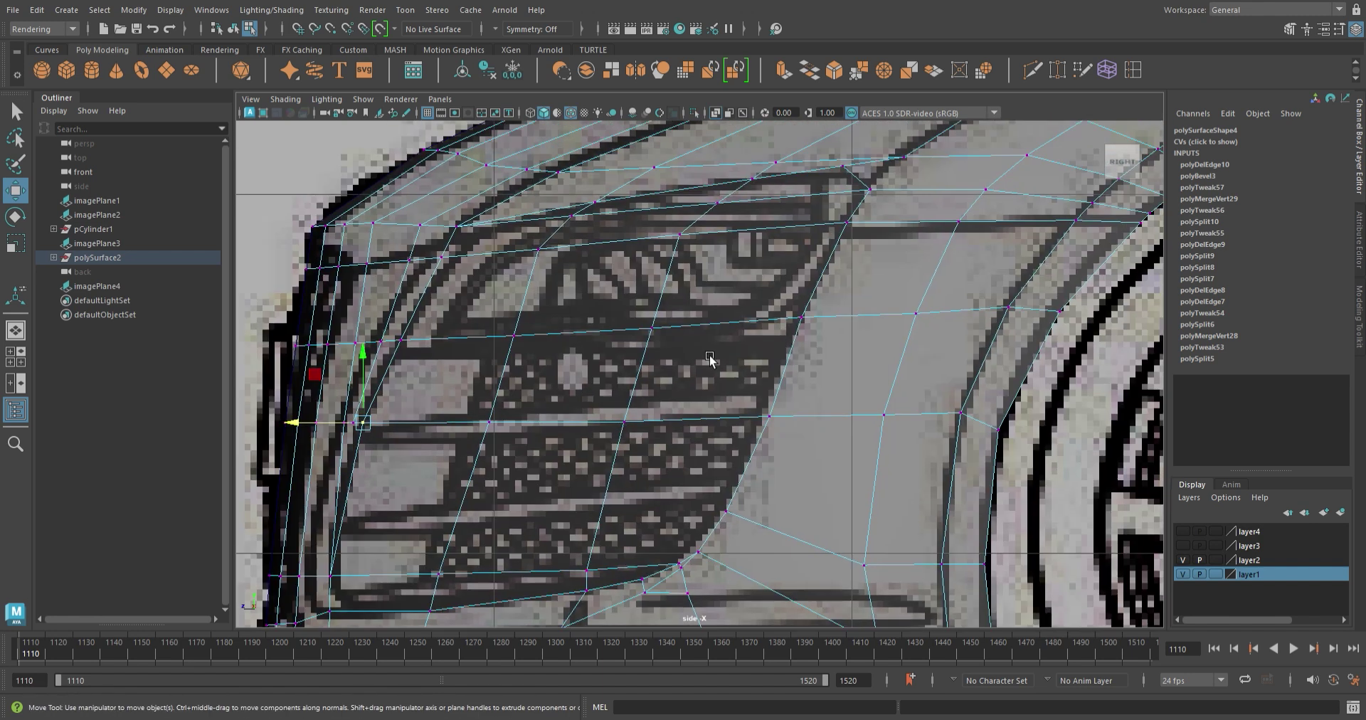
{"action": "scroll", "coordinate": [797, 334], "scroll_direction": "up", "scroll_amount": 2}
{"action": "right_click_drag", "start_coordinate": [715, 263], "coordinate": [683, 251], "text": "shift"}
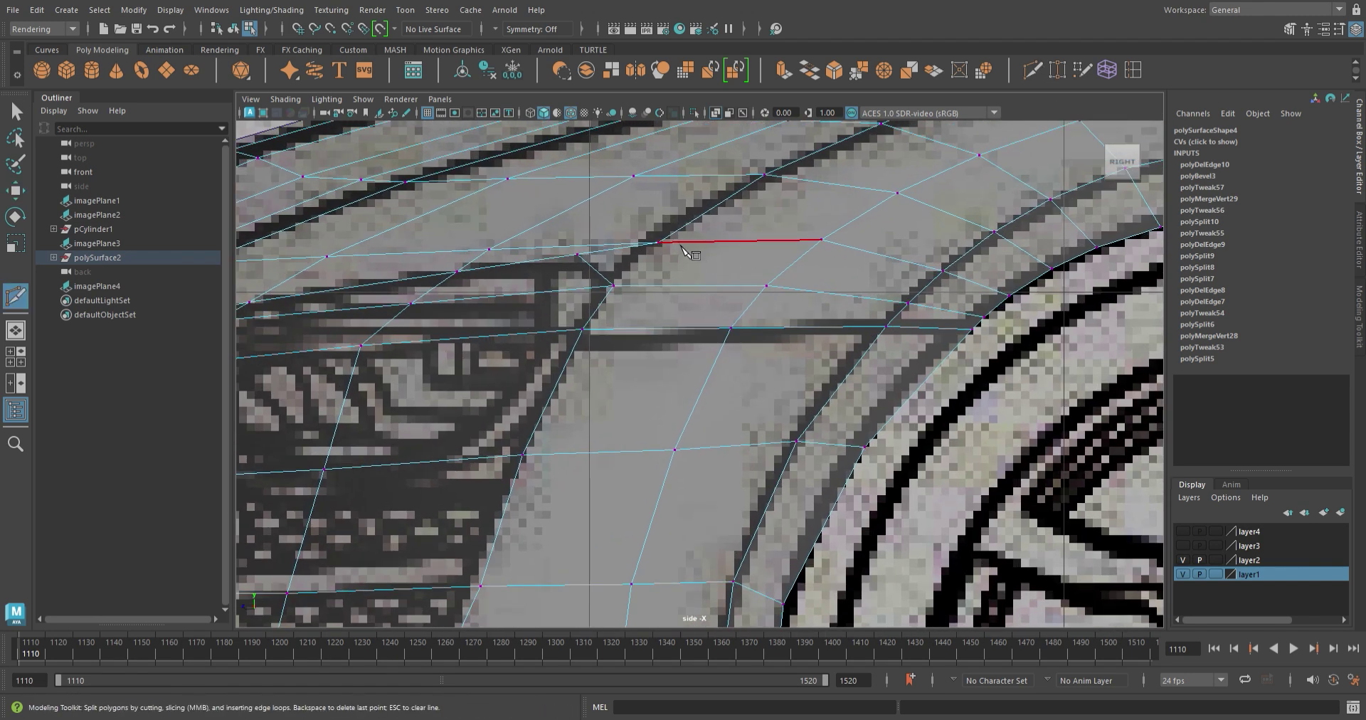
{"action": "key", "text": "w"}
{"action": "scroll", "coordinate": [612, 305], "scroll_direction": "down", "scroll_amount": 2}
{"action": "scroll", "coordinate": [676, 335], "scroll_direction": "down", "scroll_amount": 4}
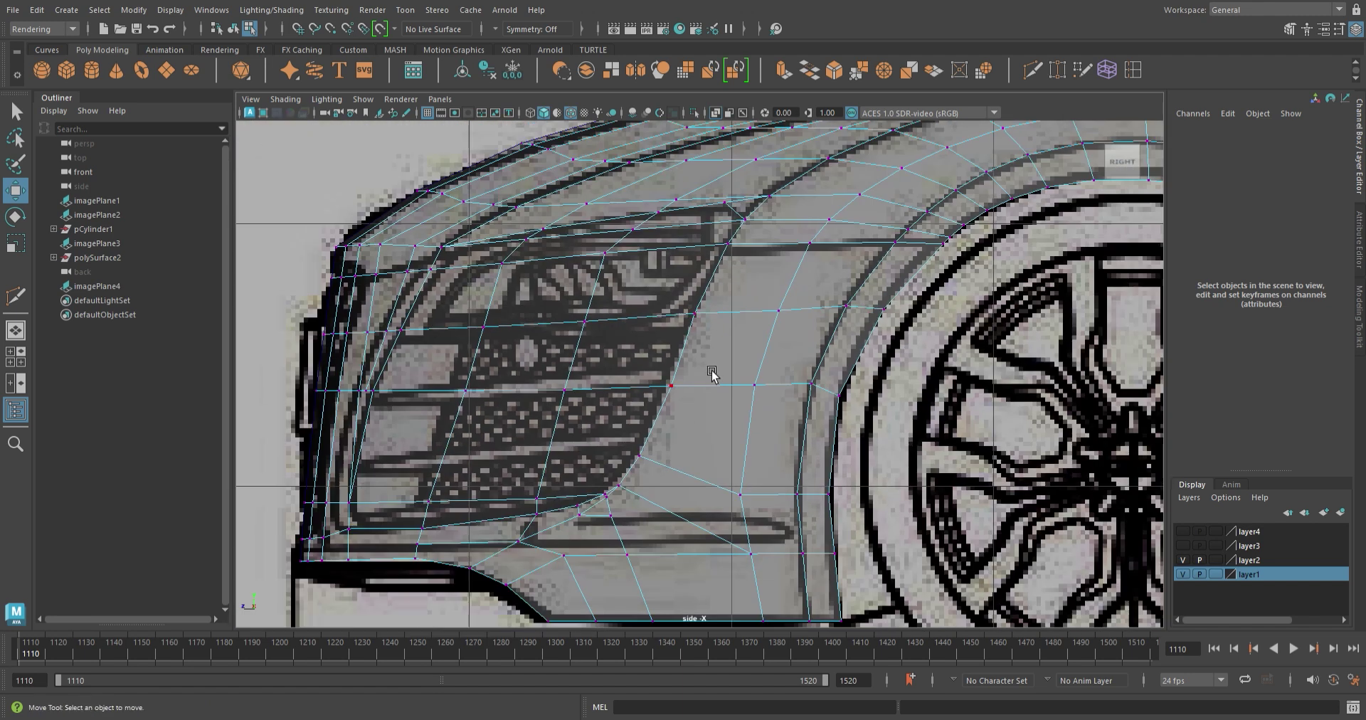
- Check the new cut in the four-viewport layout, selecting a vertex along the grille bottom
{"action": "key", "text": "space"}
{"action": "key", "text": "space"}
{"action": "scroll", "coordinate": [783, 320], "scroll_direction": "up", "scroll_amount": 2}
{"action": "scroll", "coordinate": [925, 213], "scroll_direction": "up", "scroll_amount": 2}
{"action": "scroll", "coordinate": [1001, 143], "scroll_direction": "up", "scroll_amount": 2}
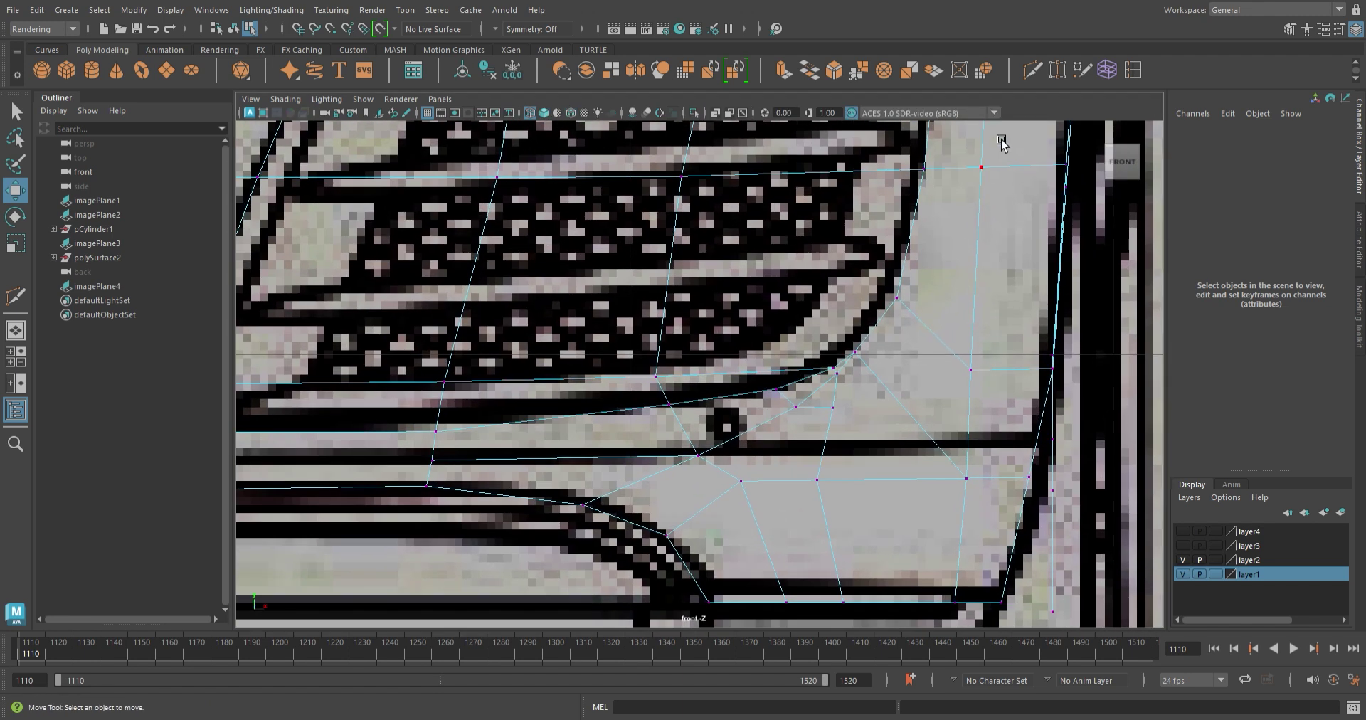
{"action": "scroll", "coordinate": [563, 357], "scroll_direction": "down", "scroll_amount": 3}
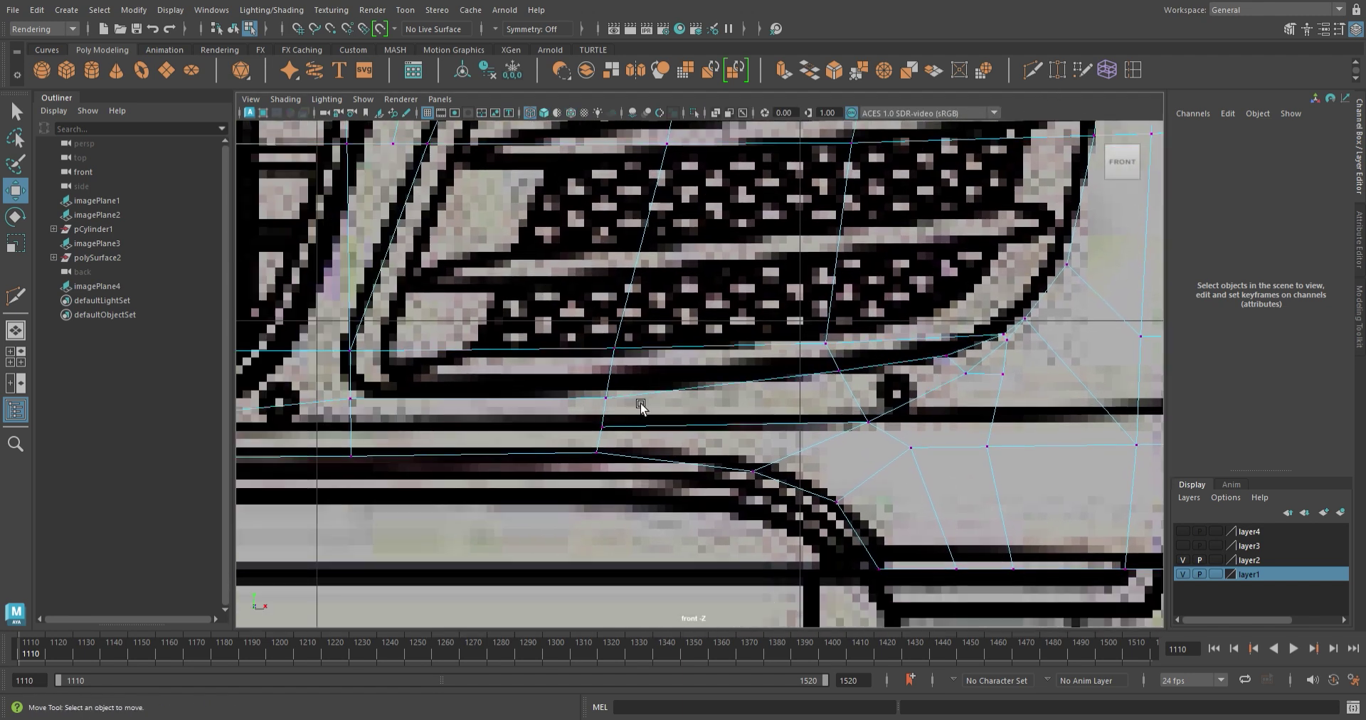
{"action": "left_click", "coordinate": [882, 387]}
{"action": "scroll", "coordinate": [817, 386], "scroll_direction": "up", "scroll_amount": 3}
{"action": "scroll", "coordinate": [817, 387], "scroll_direction": "down", "scroll_amount": 4}
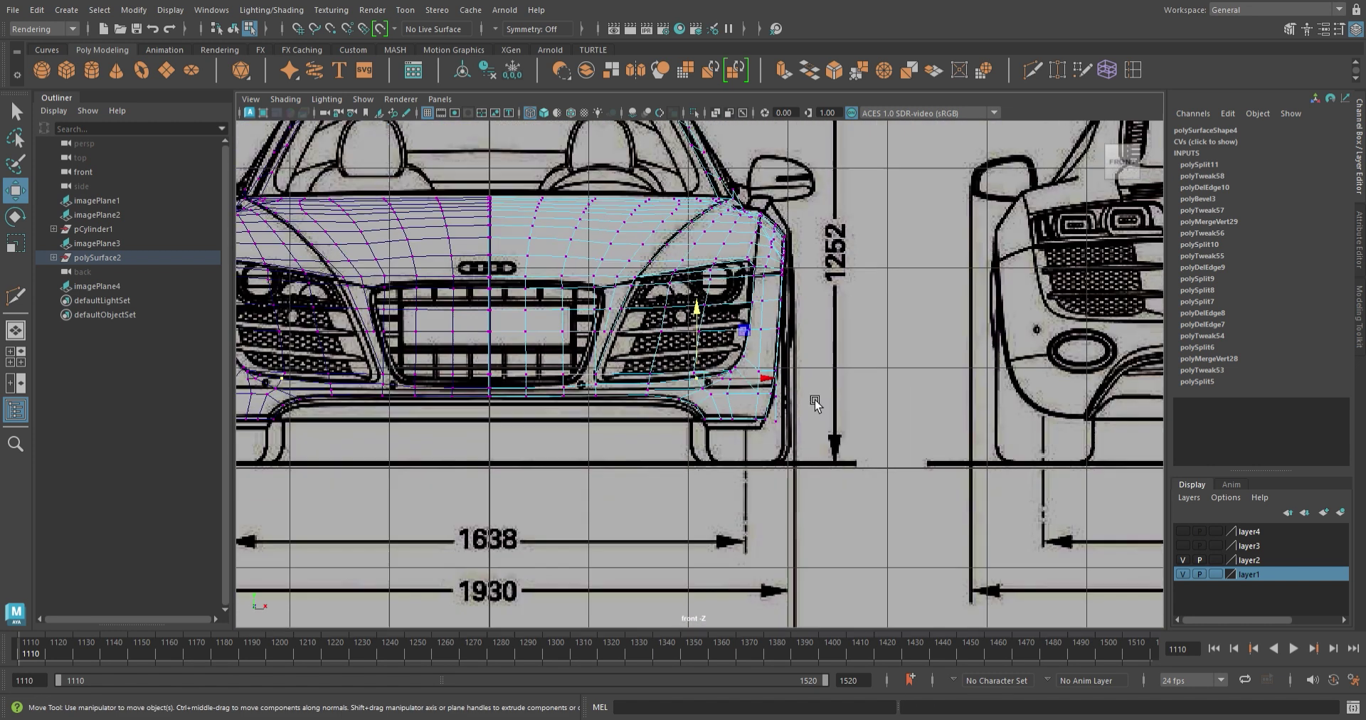
{"action": "key", "text": "F8"}
{"action": "key", "text": "space"}
{"action": "key", "text": "space"}
{"action": "left_click", "coordinate": [854, 463]}
{"action": "scroll", "coordinate": [391, 324], "scroll_direction": "up", "scroll_amount": 3}
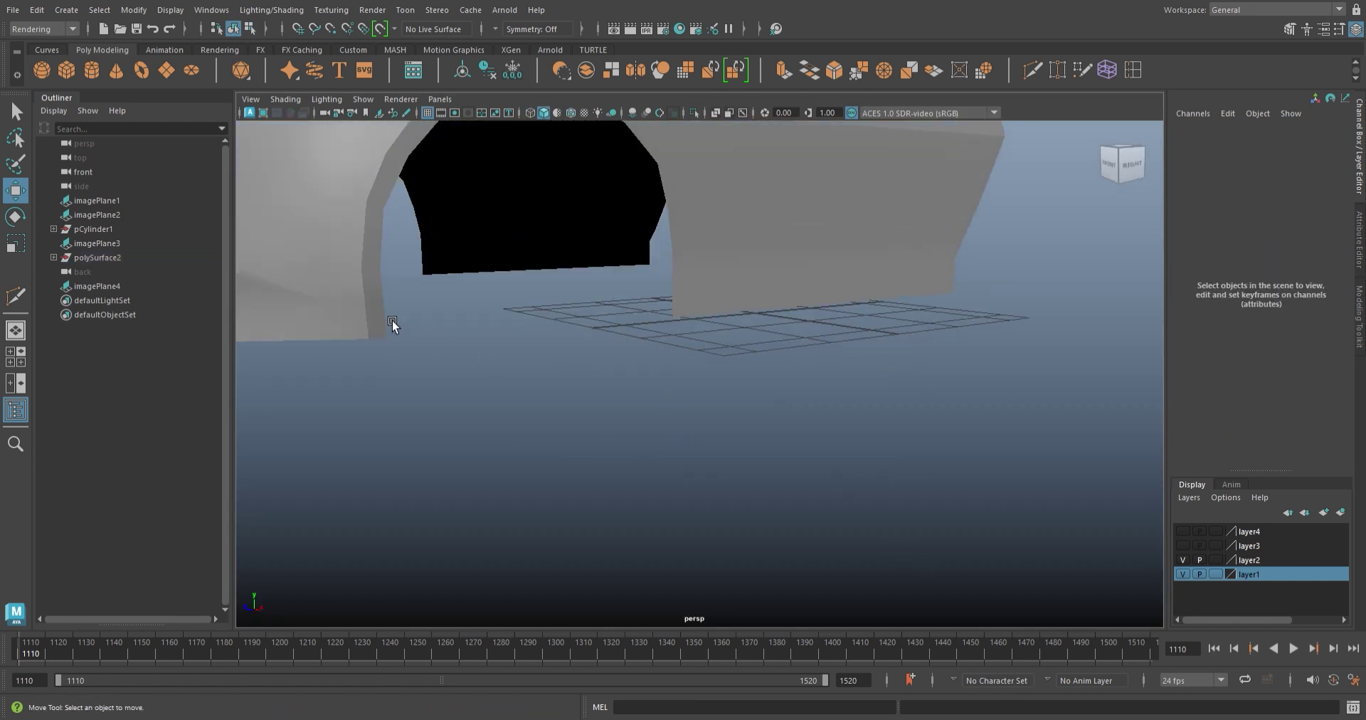
{"action": "left_click", "coordinate": [391, 324]}
{"action": "left_click_drag", "start_coordinate": [569, 336], "coordinate": [402, 442], "text": "alt"}
{"action": "scroll", "coordinate": [771, 509], "scroll_direction": "up", "scroll_amount": 3}
{"action": "left_click_drag", "start_coordinate": [770, 509], "coordinate": [625, 543], "text": "alt"}
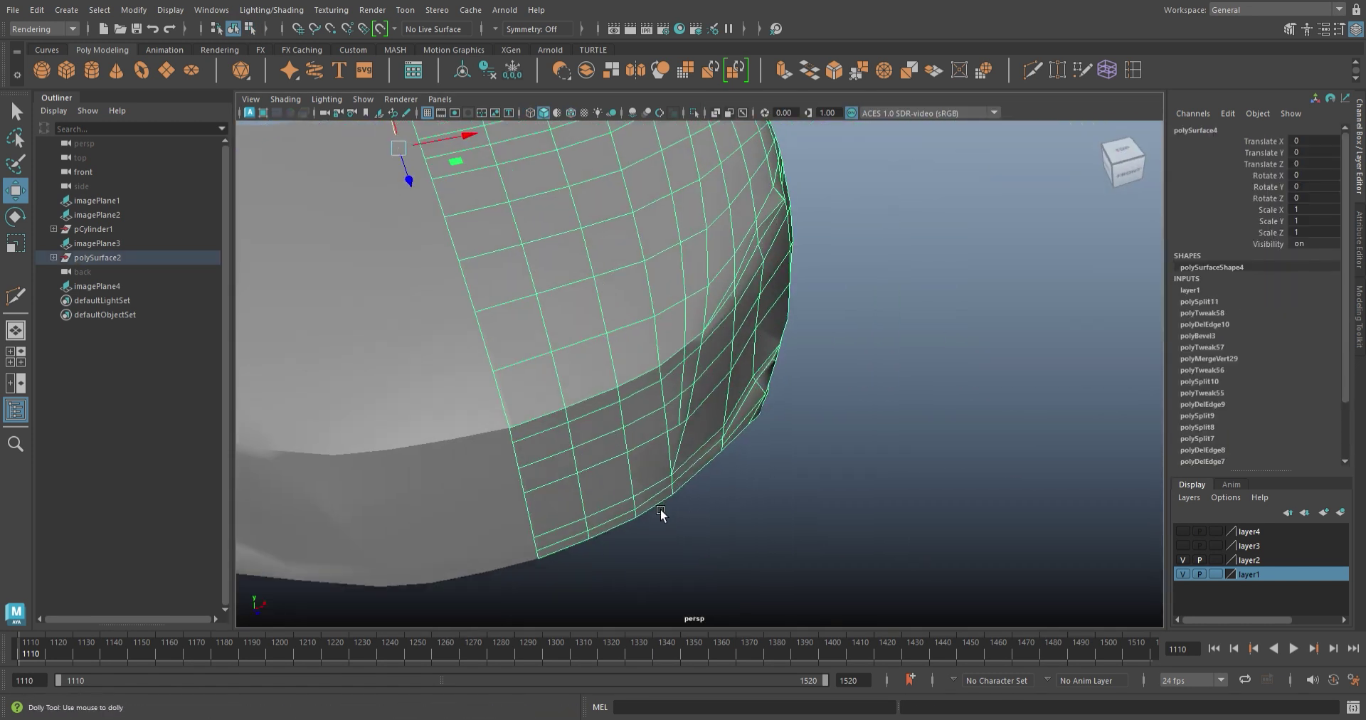
{"action": "scroll", "coordinate": [634, 349], "scroll_direction": "up", "scroll_amount": 5}
{"action": "scroll", "coordinate": [634, 349], "scroll_direction": "up", "scroll_amount": 3}
{"action": "key", "text": "F10"}
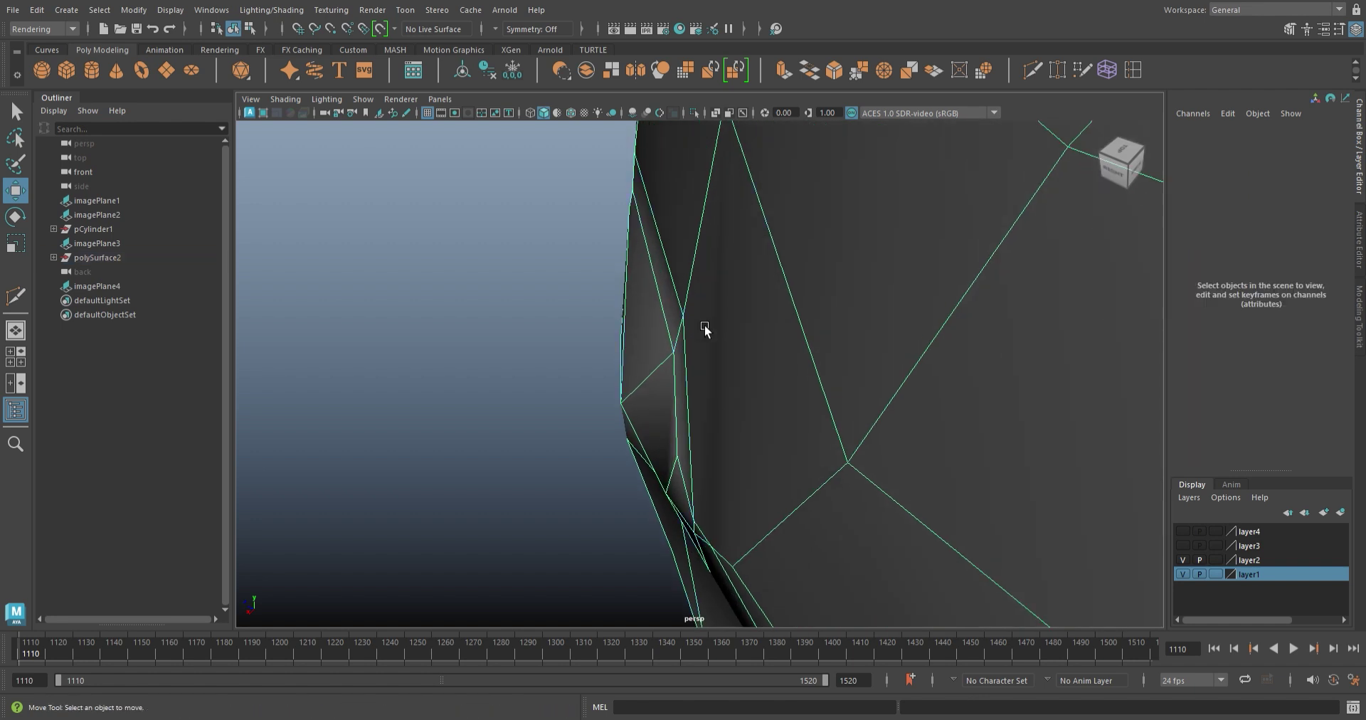
{"action": "left_click", "coordinate": [655, 357]}
{"action": "mouse_move", "coordinate": [601, 334]}
{"action": "left_mouse_down", "text": "alt"}
{"action": "mouse_move", "coordinate": [811, 369]}
{"action": "mouse_move", "coordinate": [711, 387]}
{"action": "mouse_move", "coordinate": [789, 344]}
{"action": "mouse_move", "coordinate": [768, 399]}
{"action": "mouse_move", "coordinate": [589, 473]}
{"action": "mouse_move", "coordinate": [607, 342]}
{"action": "mouse_move", "coordinate": [635, 400]}
{"action": "mouse_move", "coordinate": [537, 362]}
{"action": "mouse_move", "coordinate": [686, 399]}
{"action": "mouse_move", "coordinate": [735, 473]}
{"action": "mouse_move", "coordinate": [685, 494]}
{"action": "left_mouse_up", "text": "alt"}
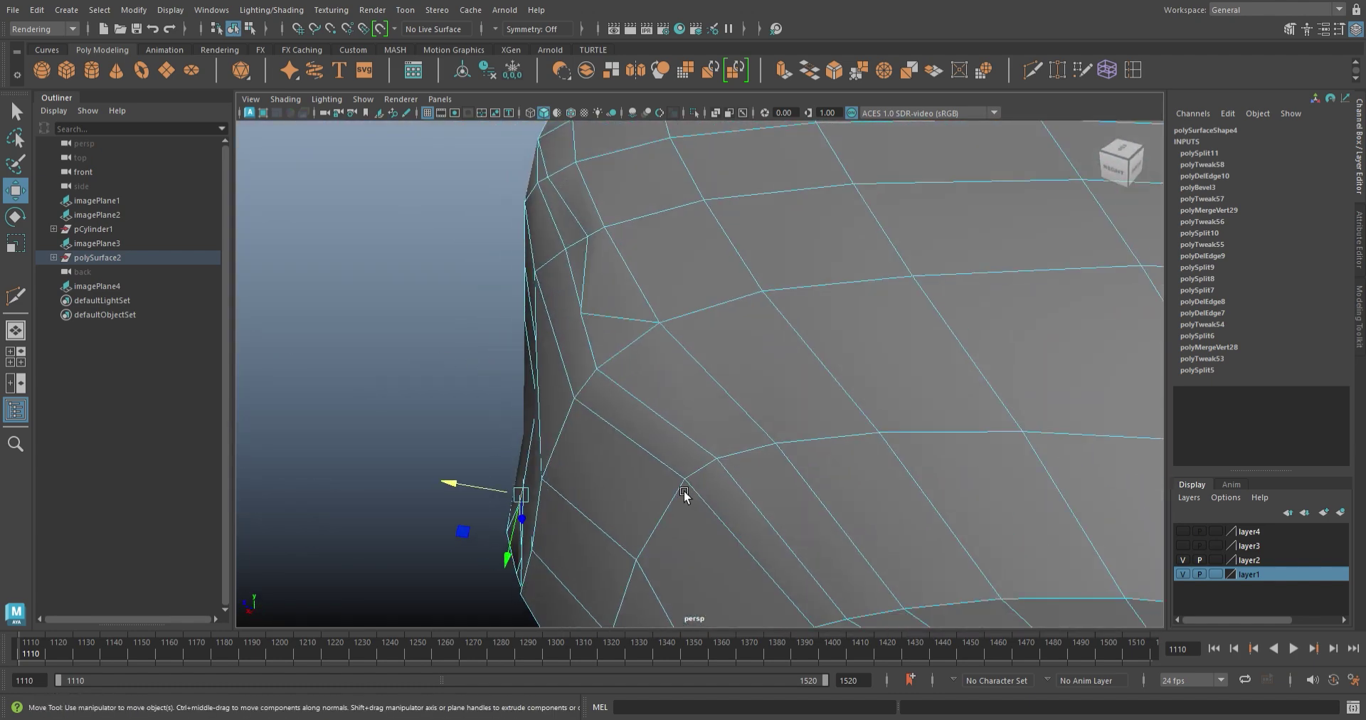
{"action": "key", "text": "space"}
{"action": "key", "text": "space"}
- Centre the grille and bumper bottom in the front view and select a vertex near the bumper
{"action": "scroll", "coordinate": [778, 498], "scroll_direction": "up", "scroll_amount": 3}
{"action": "scroll", "coordinate": [713, 498], "scroll_direction": "up", "scroll_amount": 2}
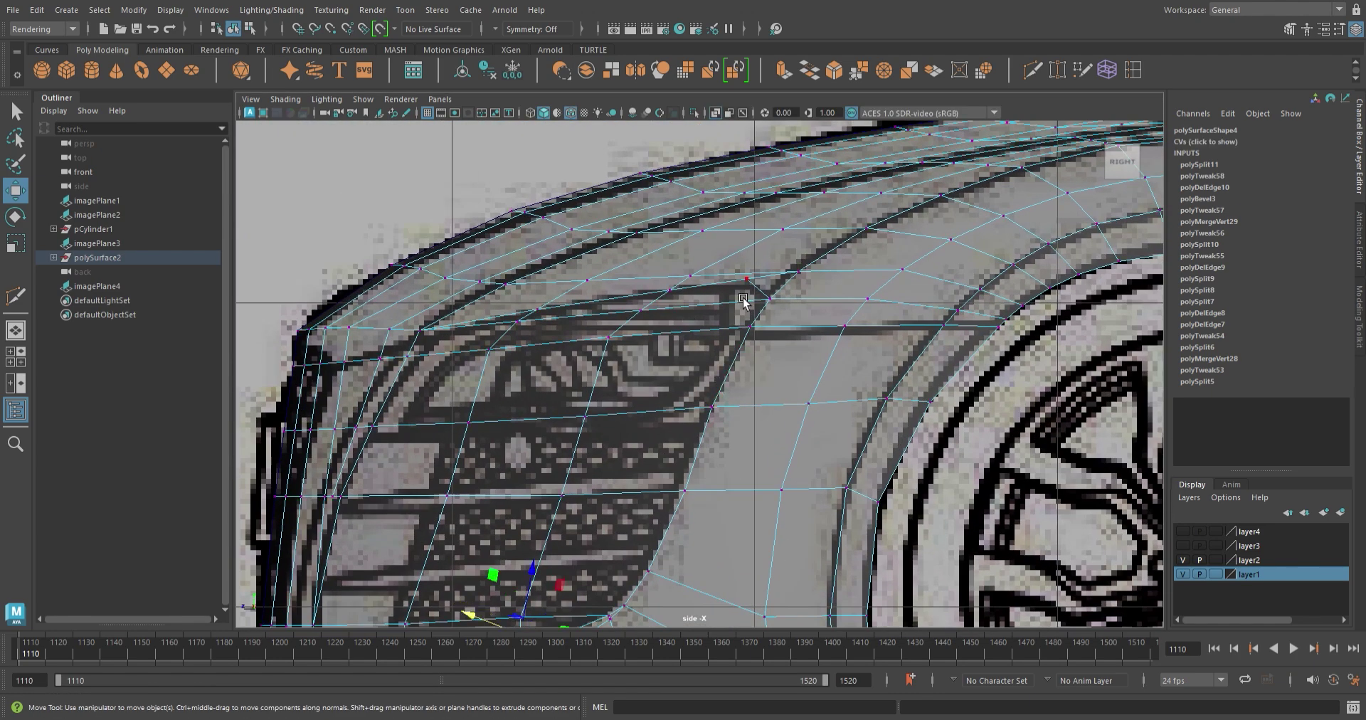
{"action": "scroll", "coordinate": [741, 286], "scroll_direction": "up", "scroll_amount": 2}
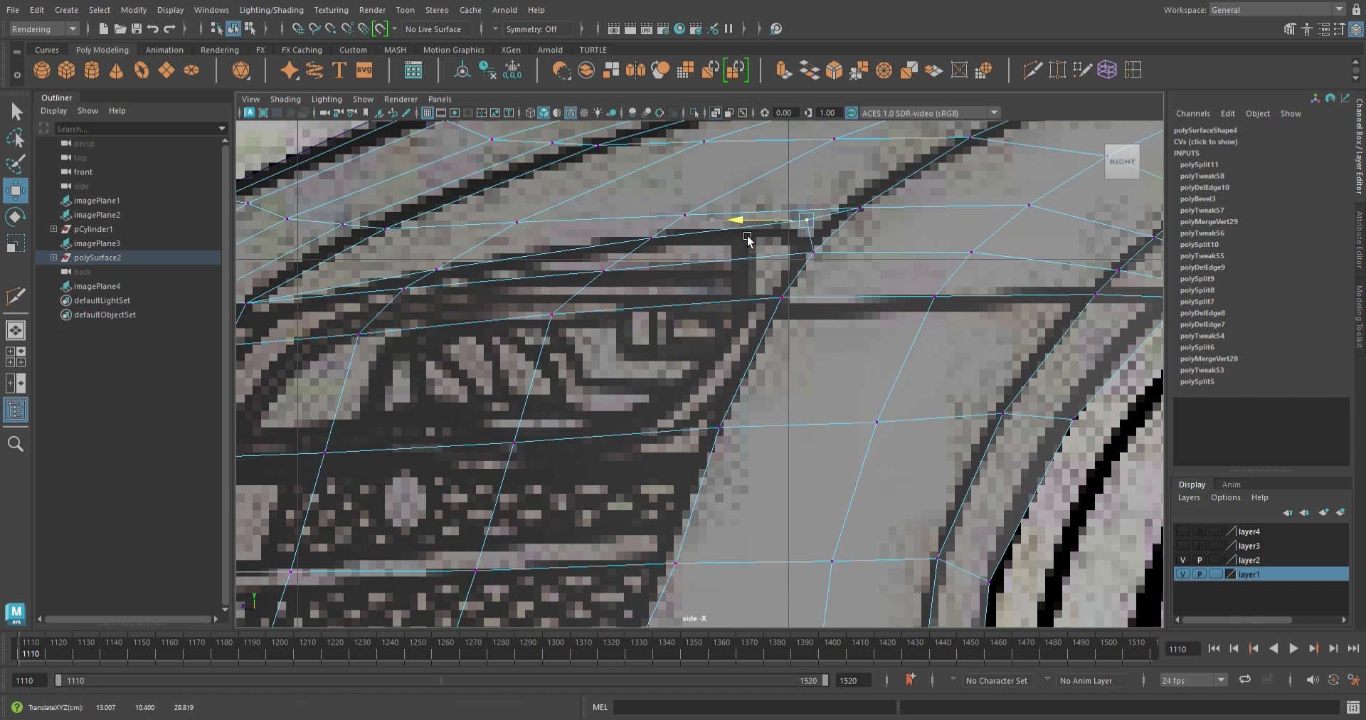
{"action": "scroll", "coordinate": [709, 306], "scroll_direction": "down", "scroll_amount": 2}
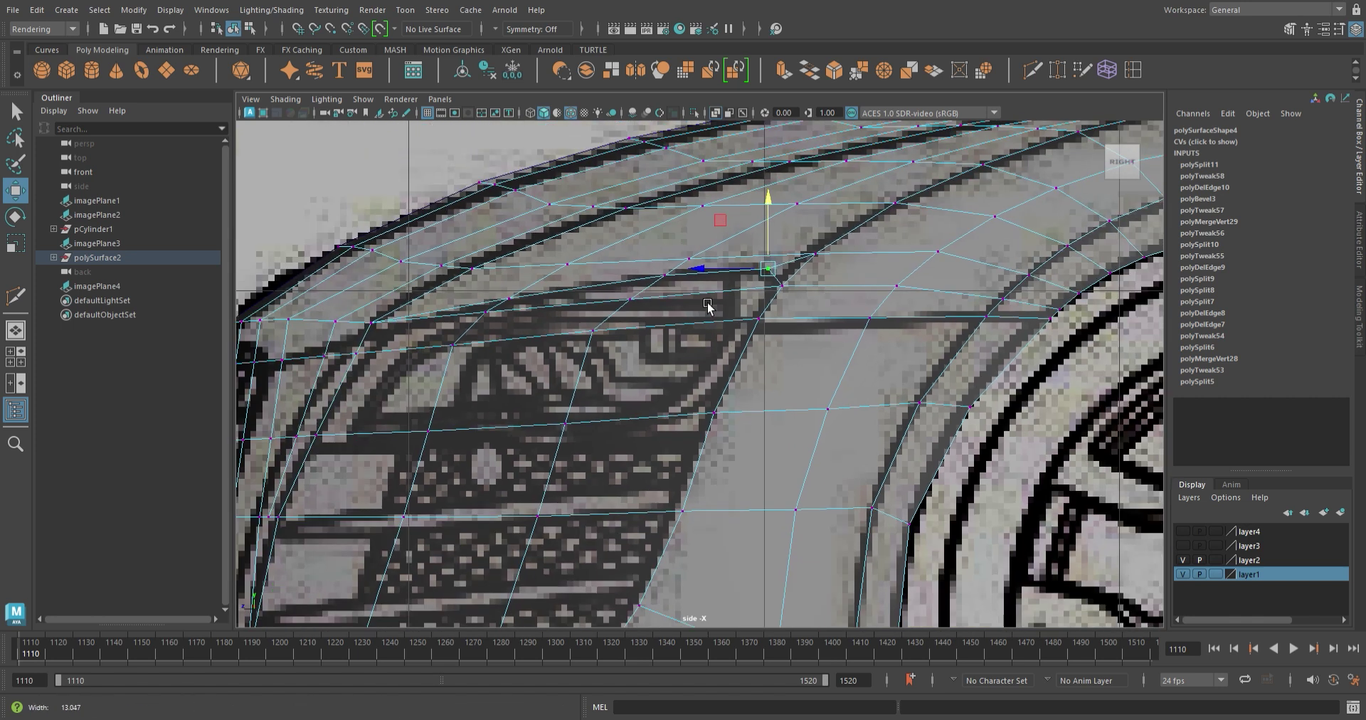
{"action": "scroll", "coordinate": [724, 191], "scroll_direction": "down", "scroll_amount": 2}
{"action": "middle_click_drag", "start_coordinate": [816, 378], "coordinate": [816, 253], "text": "alt"}
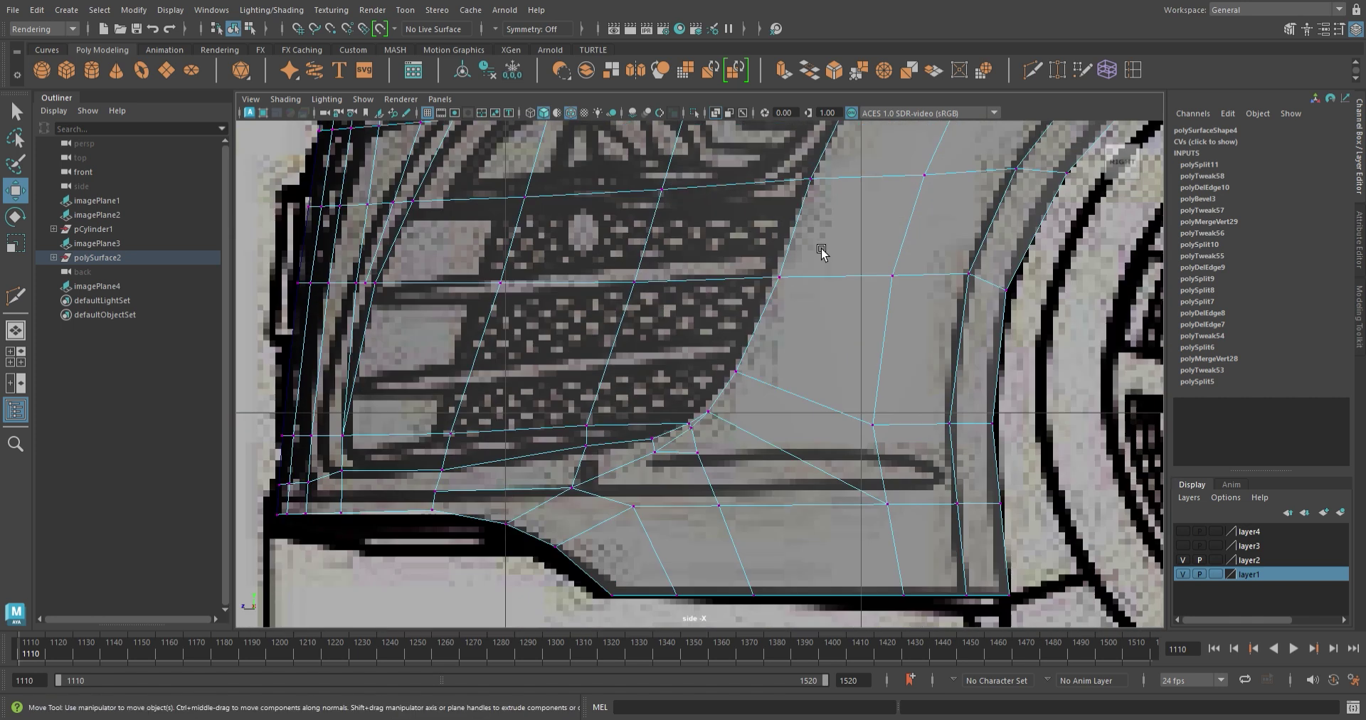
{"action": "scroll", "coordinate": [750, 377], "scroll_direction": "up", "scroll_amount": 2}
{"action": "scroll", "coordinate": [750, 377], "scroll_direction": "down", "scroll_amount": 2}
{"action": "left_click", "coordinate": [591, 440]}
{"action": "scroll", "coordinate": [503, 425], "scroll_direction": "up", "scroll_amount": 2}
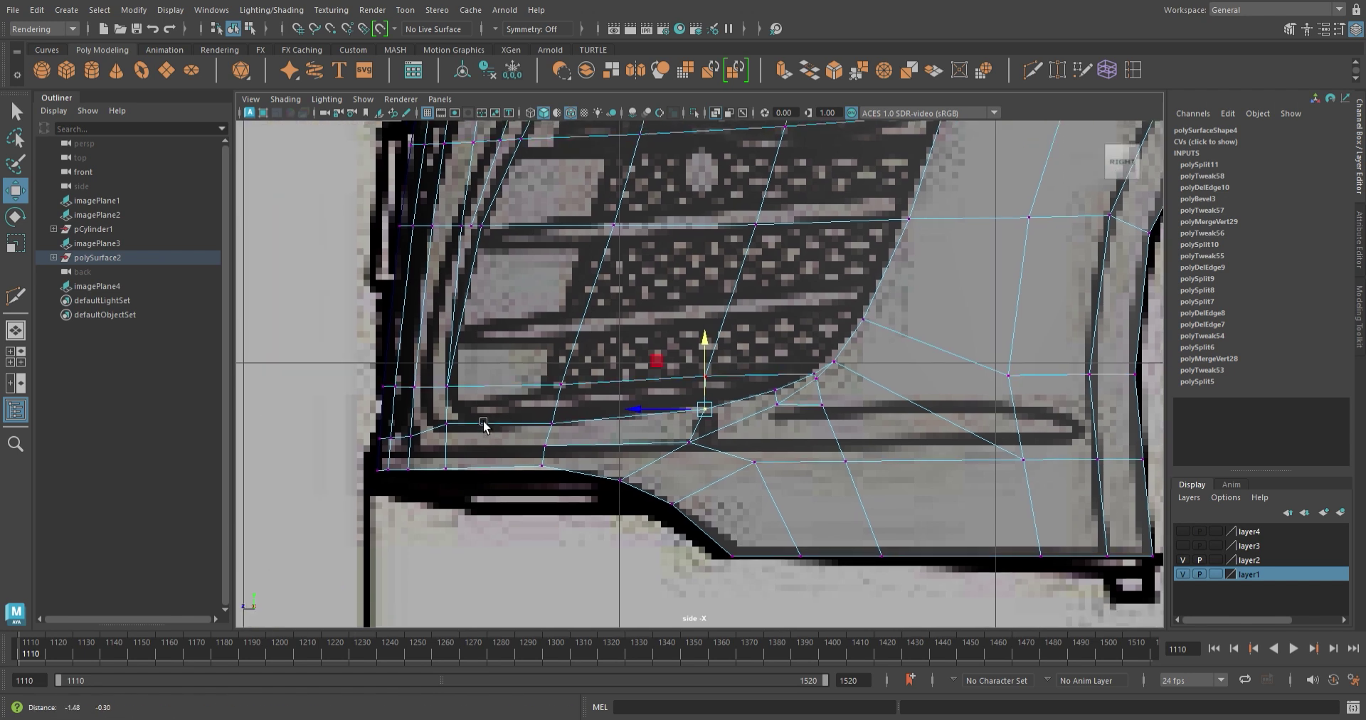
- Switch to the four-viewport layout and zoom in on the selected bumper vertex
{"action": "key", "text": "space"}
{"action": "key", "text": "space"}
{"action": "scroll", "coordinate": [665, 548], "scroll_direction": "up", "scroll_amount": 2}
{"action": "scroll", "coordinate": [970, 600], "scroll_direction": "up", "scroll_amount": 2}
{"action": "scroll", "coordinate": [734, 429], "scroll_direction": "down", "scroll_amount": 2}
{"action": "scroll", "coordinate": [601, 424], "scroll_direction": "up", "scroll_amount": 2}
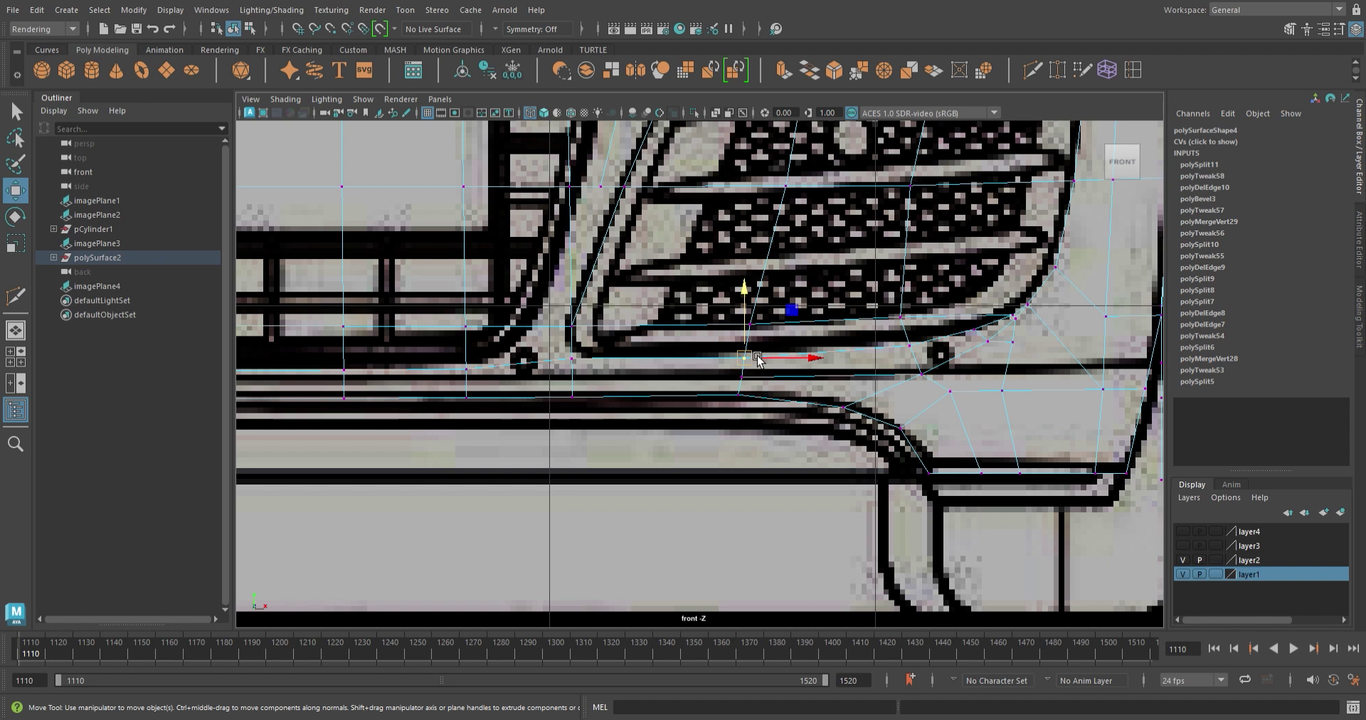
{"action": "scroll", "coordinate": [763, 368], "scroll_direction": "down", "scroll_amount": 1}
{"action": "scroll", "coordinate": [711, 384], "scroll_direction": "up", "scroll_amount": 1}
{"action": "scroll", "coordinate": [722, 417], "scroll_direction": "up", "scroll_amount": 1}
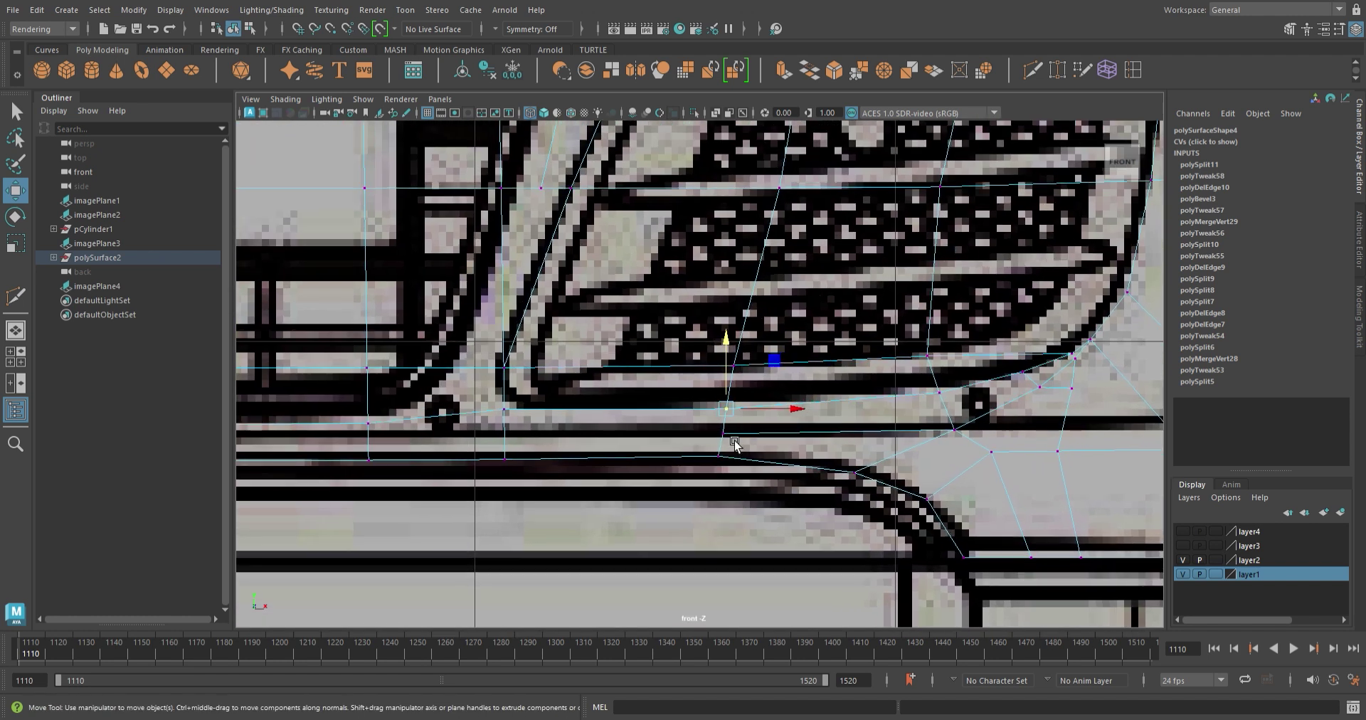
{"action": "scroll", "coordinate": [712, 450], "scroll_direction": "up", "scroll_amount": 1}
- Multi-Cut a new edge under the grille from the bumper vertex to the lower bumper edge
{"action": "key", "text": "ctrl+shift+x"}
{"action": "left_click", "coordinate": [703, 406]}
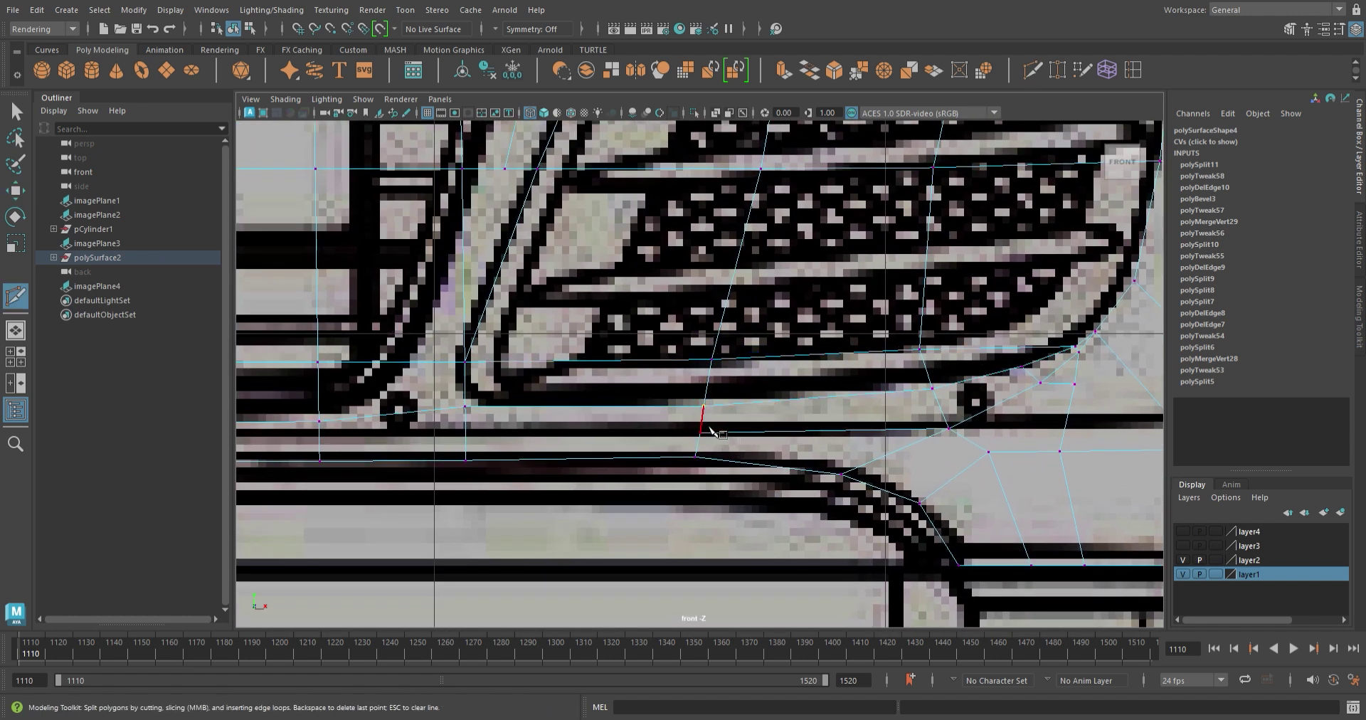
{"action": "scroll", "coordinate": [465, 434], "scroll_direction": "down", "scroll_amount": 2}
{"action": "scroll", "coordinate": [716, 407], "scroll_direction": "up", "scroll_amount": 3}
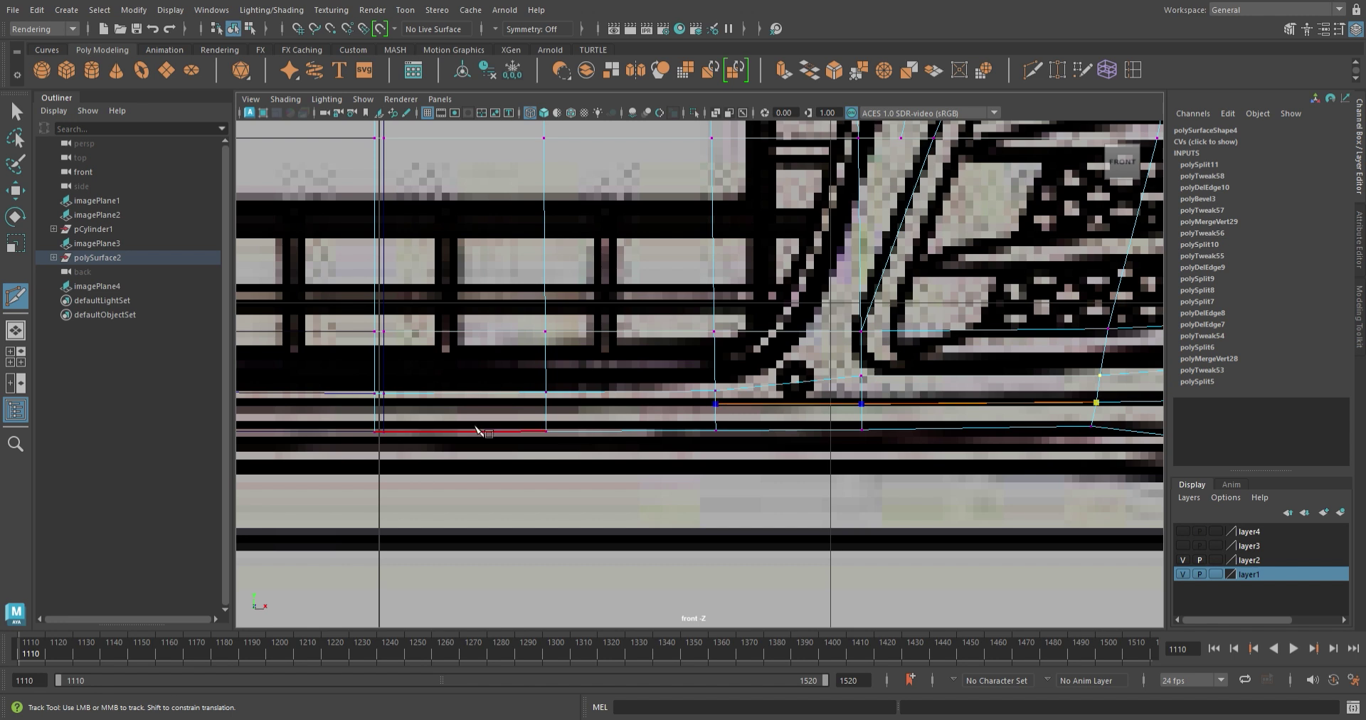
{"action": "left_click", "coordinate": [390, 411]}
{"action": "key", "text": "Return"}
{"action": "scroll", "coordinate": [427, 426], "scroll_direction": "down", "scroll_amount": 2}
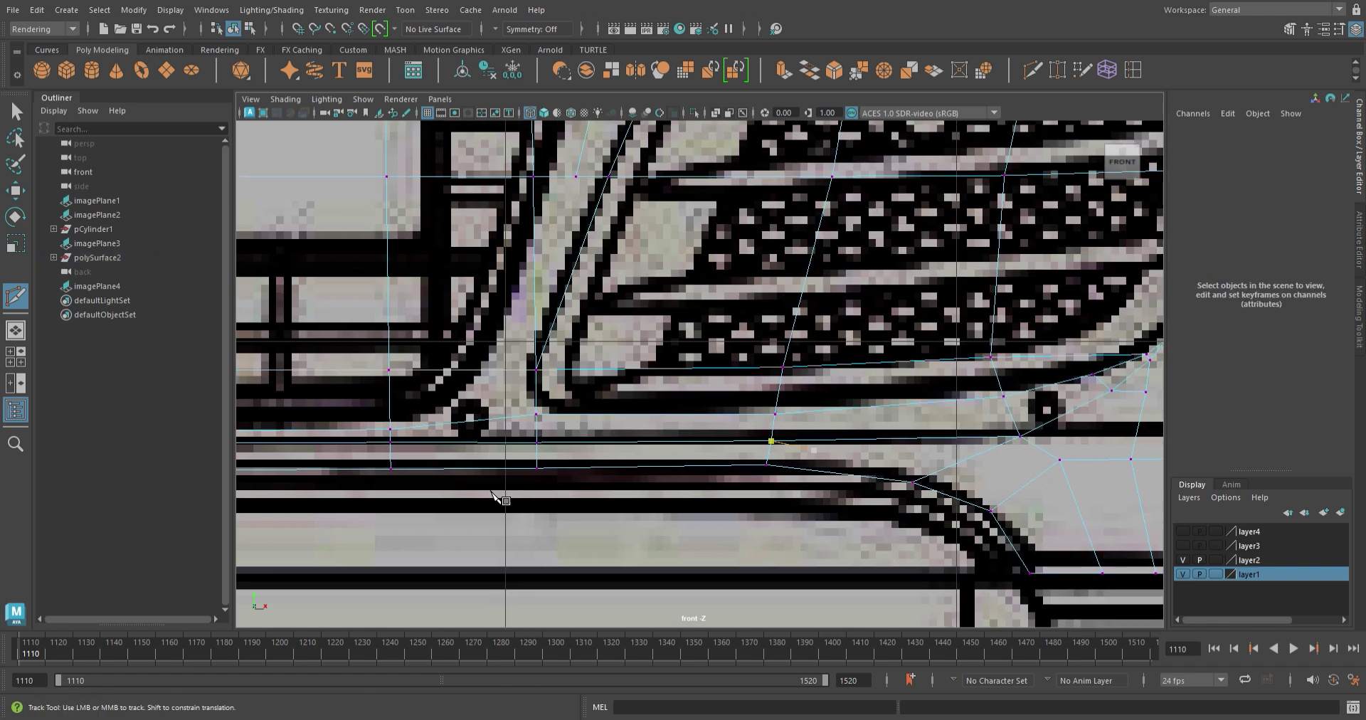
{"action": "scroll", "coordinate": [498, 426], "scroll_direction": "up", "scroll_amount": 2}
{"action": "key", "text": "w"}
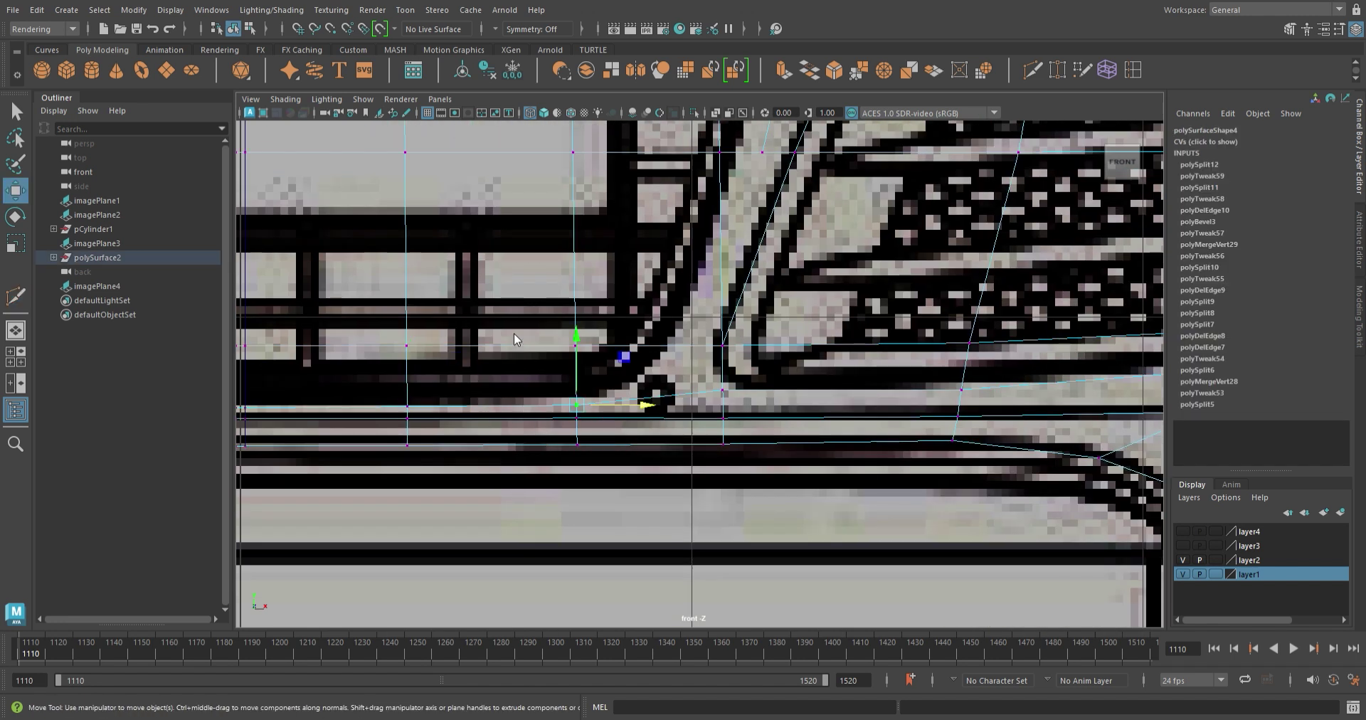
- Raise the new edge below the grille to the blueprint line and check it in the side view
{"action": "key", "text": "F10"}
{"action": "left_click", "coordinate": [460, 409]}
{"action": "mouse_move", "coordinate": [399, 359]}
{"action": "left_mouse_down"}
{"action": "mouse_move", "coordinate": [436, 338]}
{"action": "mouse_move", "coordinate": [732, 503]}
{"action": "left_mouse_up"}
{"action": "scroll", "coordinate": [640, 384], "scroll_direction": "down", "scroll_amount": 2}
{"action": "key", "text": "space"}
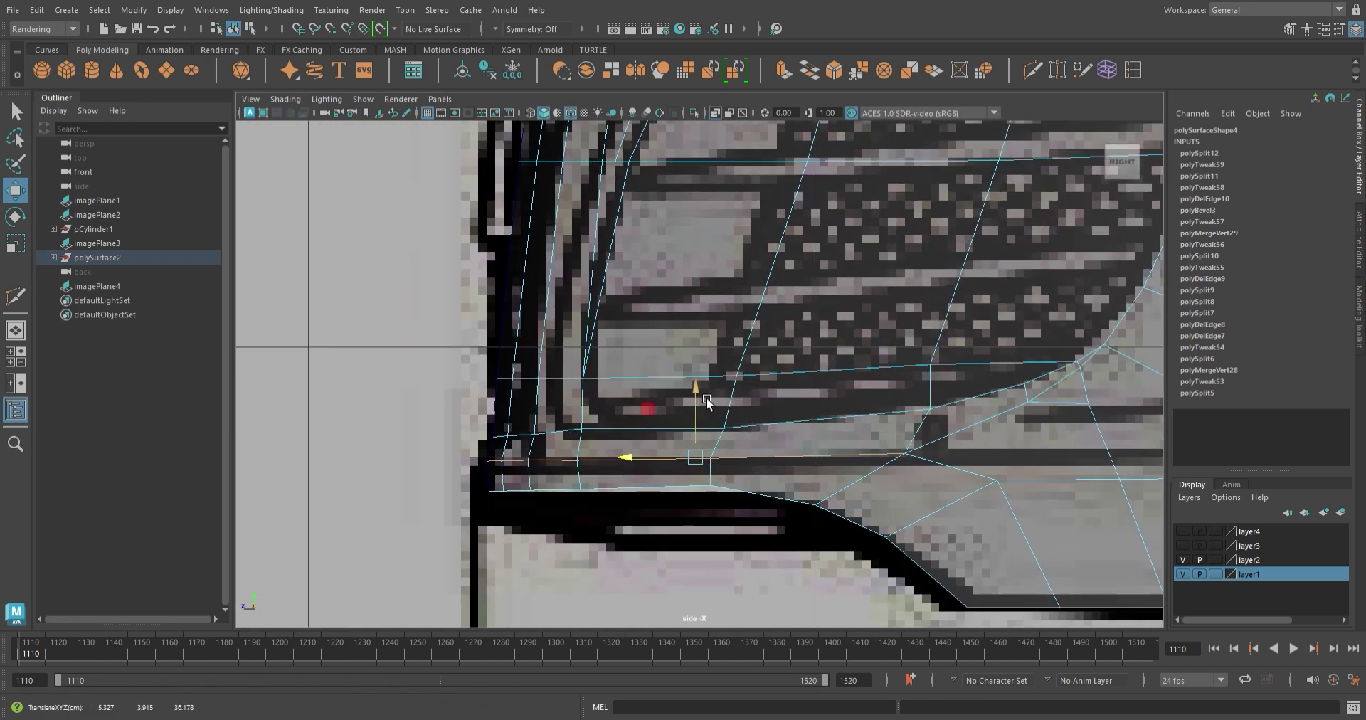
{"action": "key", "text": "space"}
{"action": "left_click_drag", "start_coordinate": [706, 401], "coordinate": [626, 484]}
- Maximize the front view, zoom in on the bumper and enter vertex mode
{"action": "key", "text": "space"}
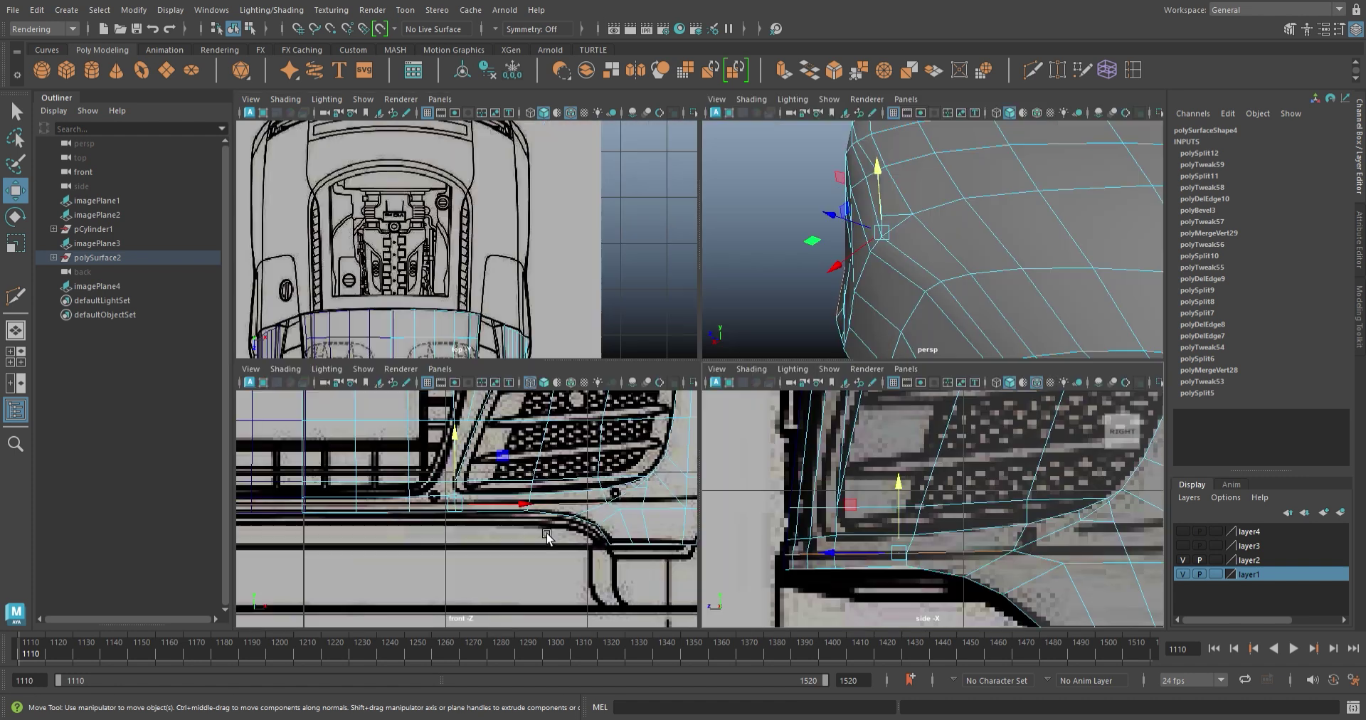
{"action": "key", "text": "space"}
{"action": "scroll", "coordinate": [762, 579], "scroll_direction": "up", "scroll_amount": 3}
{"action": "scroll", "coordinate": [662, 324], "scroll_direction": "up", "scroll_amount": 3}
{"action": "scroll", "coordinate": [655, 340], "scroll_direction": "up", "scroll_amount": 3}
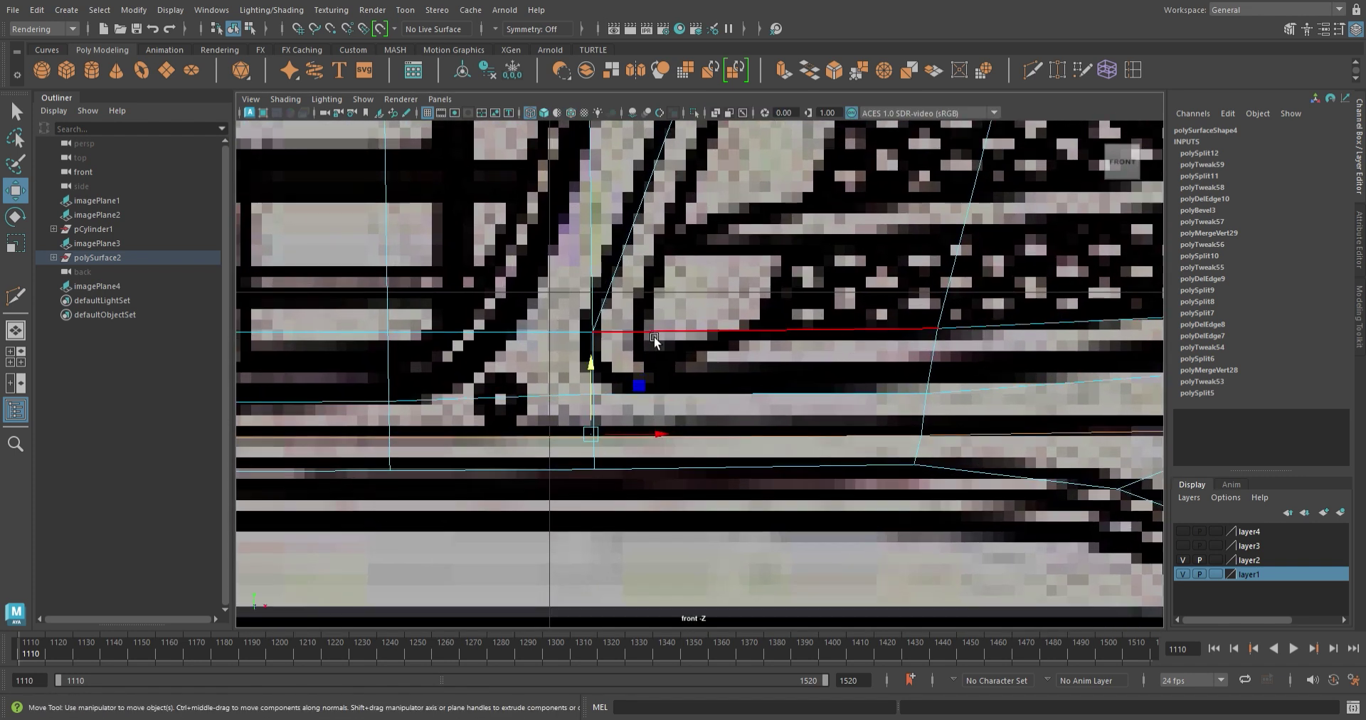
{"action": "key", "text": "F9"}
- Compare the bumper's lower corner in the side and front blueprint views
{"action": "left_click_drag", "start_coordinate": [696, 435], "coordinate": [581, 444]}
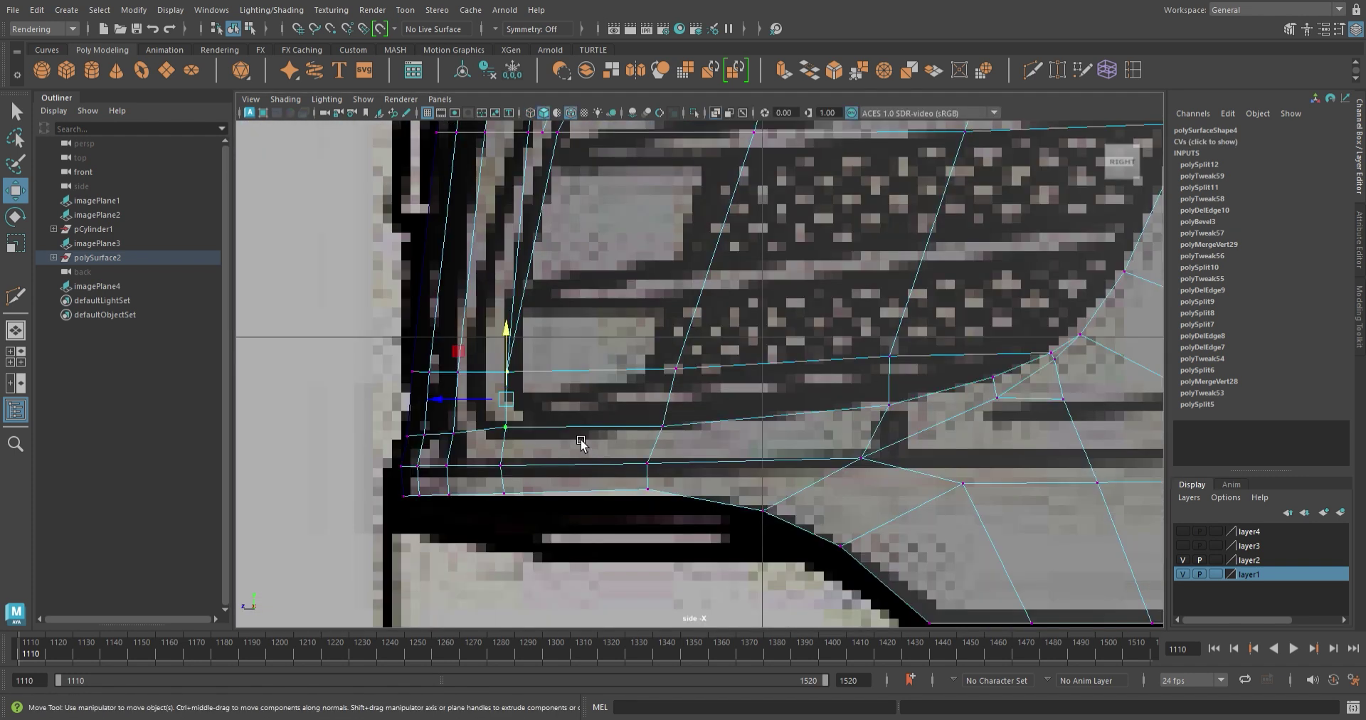
{"action": "scroll", "coordinate": [459, 428], "scroll_direction": "down", "scroll_amount": 2}
{"action": "scroll", "coordinate": [580, 448], "scroll_direction": "down", "scroll_amount": 3}
{"action": "scroll", "coordinate": [580, 479], "scroll_direction": "up", "scroll_amount": 2}
{"action": "scroll", "coordinate": [586, 487], "scroll_direction": "up", "scroll_amount": 2}
{"action": "left_click_drag", "start_coordinate": [618, 503], "coordinate": [586, 485], "text": "alt+shift"}
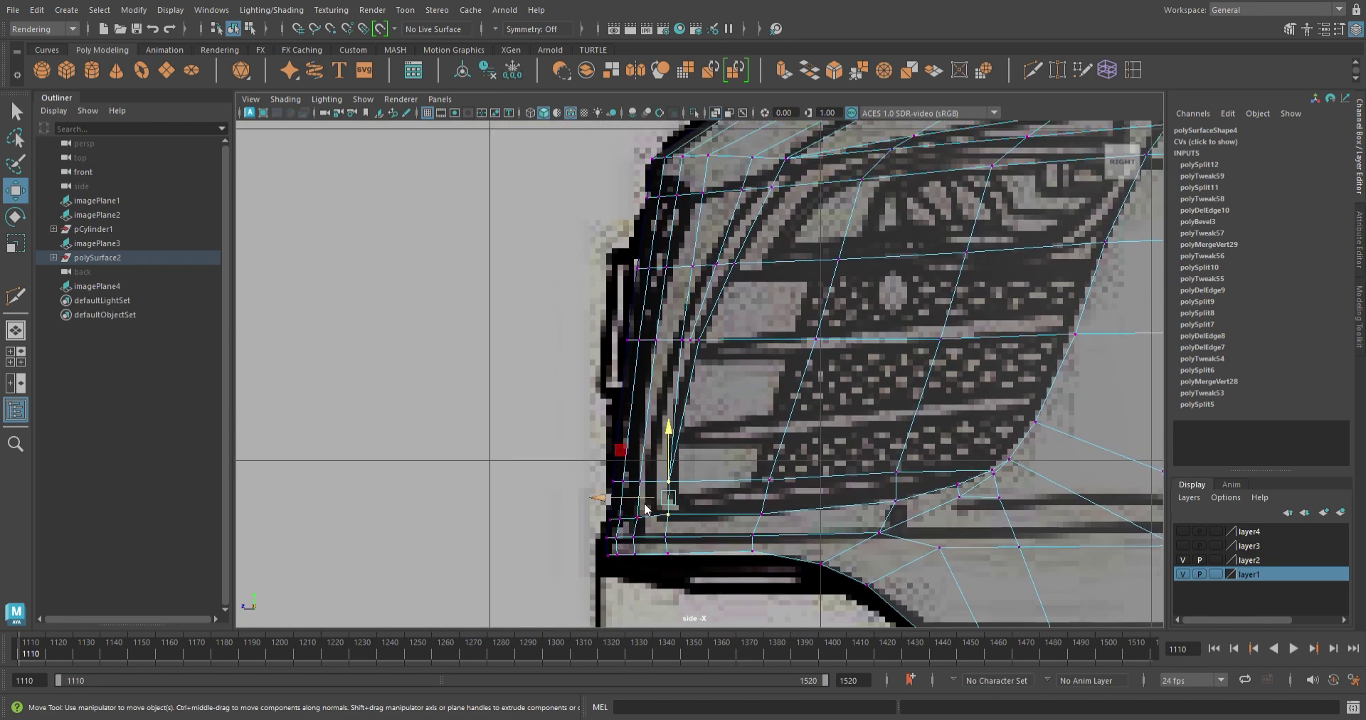
{"action": "scroll", "coordinate": [585, 485], "scroll_direction": "up", "scroll_amount": 3}
{"action": "scroll", "coordinate": [564, 336], "scroll_direction": "down", "scroll_amount": 3}
{"action": "scroll", "coordinate": [610, 386], "scroll_direction": "up", "scroll_amount": 2}
{"action": "scroll", "coordinate": [610, 386], "scroll_direction": "down", "scroll_amount": 1}
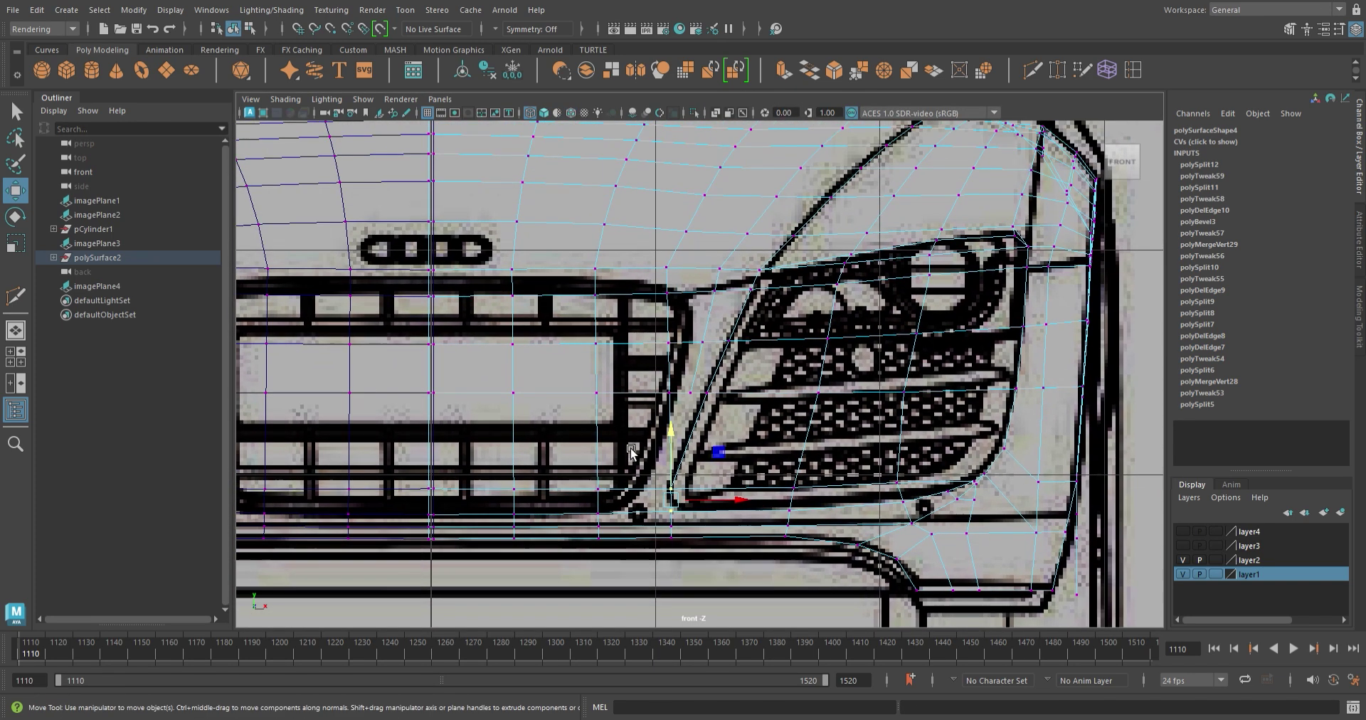
{"action": "scroll", "coordinate": [582, 351], "scroll_direction": "down", "scroll_amount": 1}
{"action": "scroll", "coordinate": [639, 423], "scroll_direction": "up", "scroll_amount": 2}
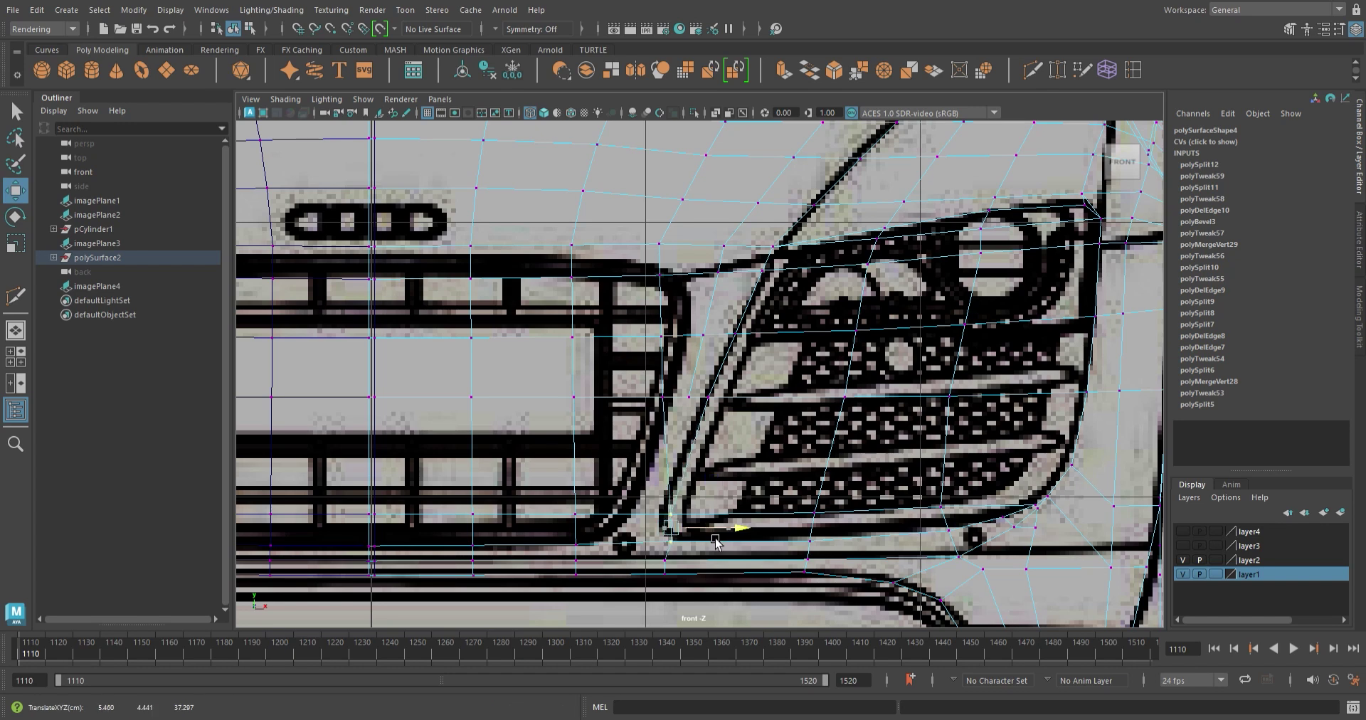
{"action": "scroll", "coordinate": [710, 544], "scroll_direction": "down", "scroll_amount": 3}
{"action": "scroll", "coordinate": [783, 555], "scroll_direction": "up", "scroll_amount": 2}
{"action": "scroll", "coordinate": [808, 561], "scroll_direction": "up", "scroll_amount": 1}
- Maximize the side view and frame the front fender and lower bumper corner
{"action": "key", "text": "space"}
{"action": "key", "text": "space"}
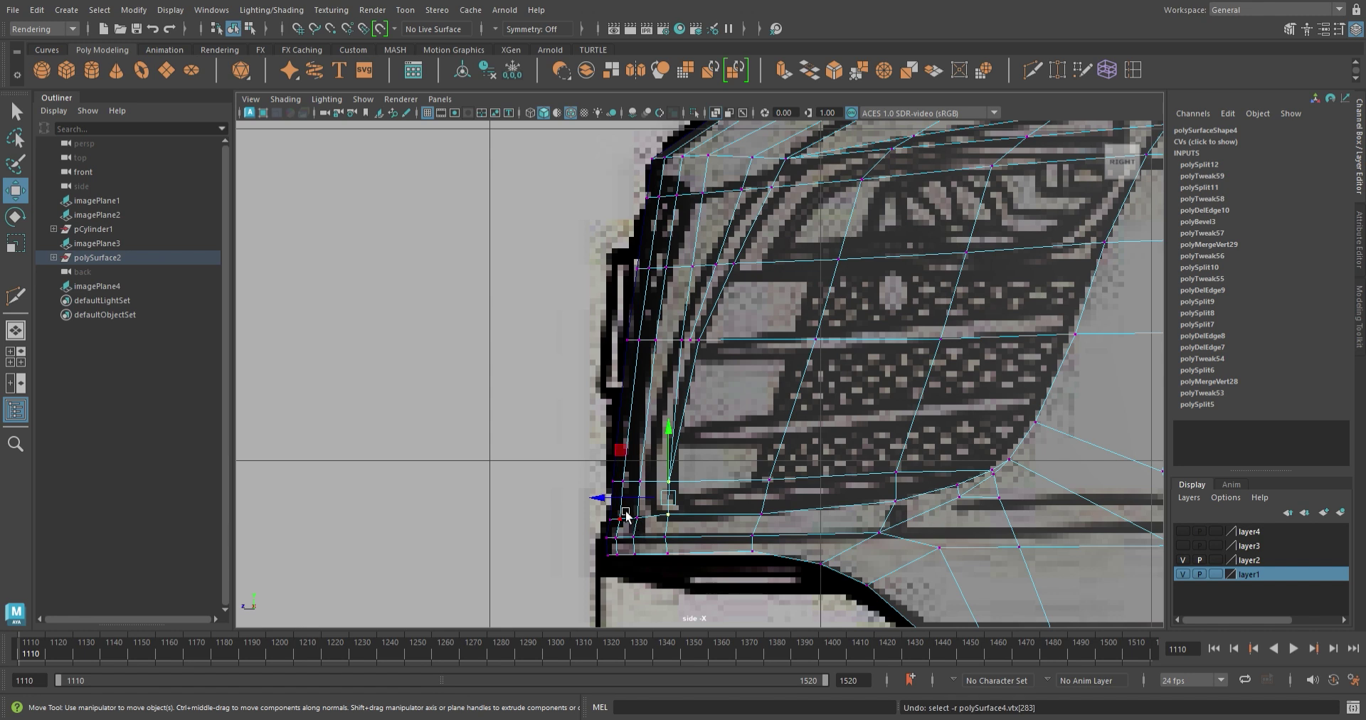
{"action": "scroll", "coordinate": [694, 473], "scroll_direction": "up", "scroll_amount": 1}
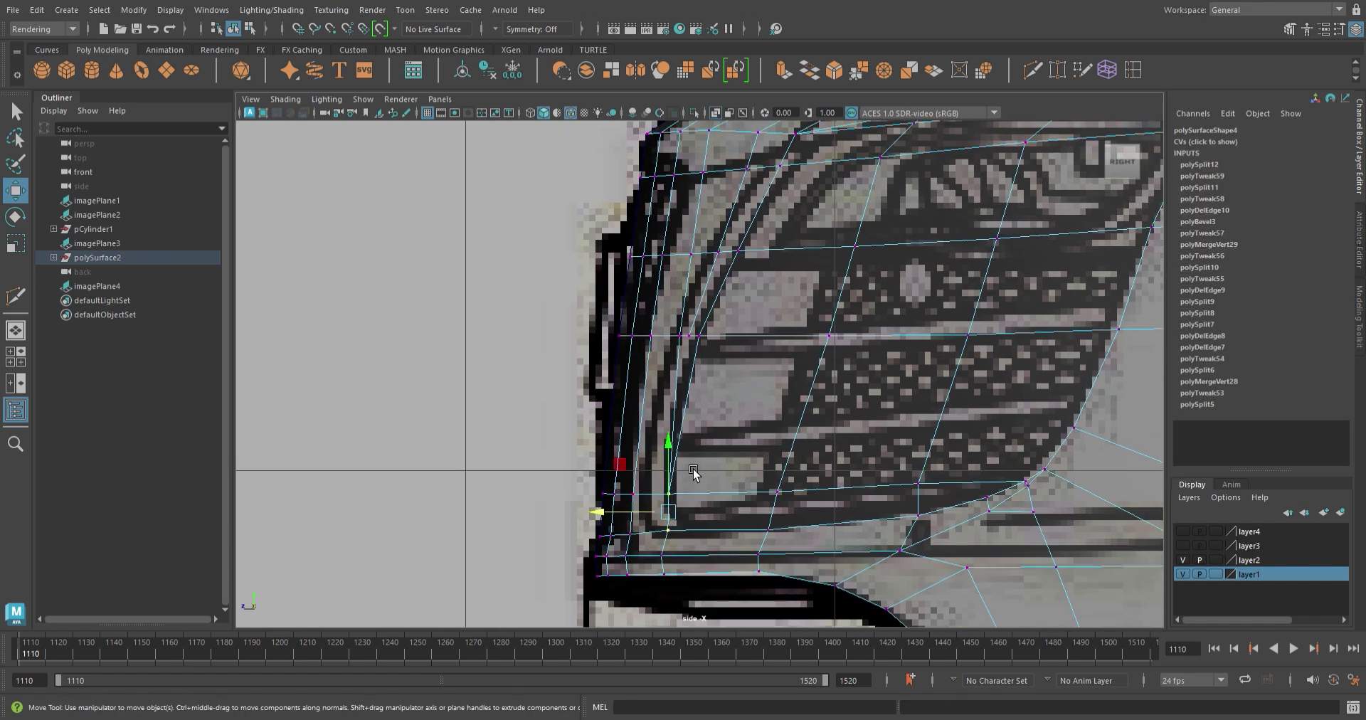
{"action": "scroll", "coordinate": [694, 473], "scroll_direction": "down", "scroll_amount": 1}
{"action": "scroll", "coordinate": [704, 463], "scroll_direction": "down", "scroll_amount": 1}
{"action": "scroll", "coordinate": [695, 437], "scroll_direction": "up", "scroll_amount": 1}
{"action": "scroll", "coordinate": [712, 384], "scroll_direction": "up", "scroll_amount": 1}
{"action": "scroll", "coordinate": [712, 384], "scroll_direction": "down", "scroll_amount": 1}
{"action": "scroll", "coordinate": [712, 384], "scroll_direction": "down", "scroll_amount": 1}
{"action": "mouse_move", "coordinate": [711, 384]}
{"action": "middle_mouse_down", "text": "alt"}
{"action": "mouse_move", "coordinate": [509, 299]}
{"action": "mouse_move", "coordinate": [711, 370]}
{"action": "mouse_move", "coordinate": [709, 349]}
{"action": "middle_mouse_up", "text": "alt"}
{"action": "scroll", "coordinate": [747, 381], "scroll_direction": "up", "scroll_amount": 2}
{"action": "scroll", "coordinate": [778, 384], "scroll_direction": "up", "scroll_amount": 1}
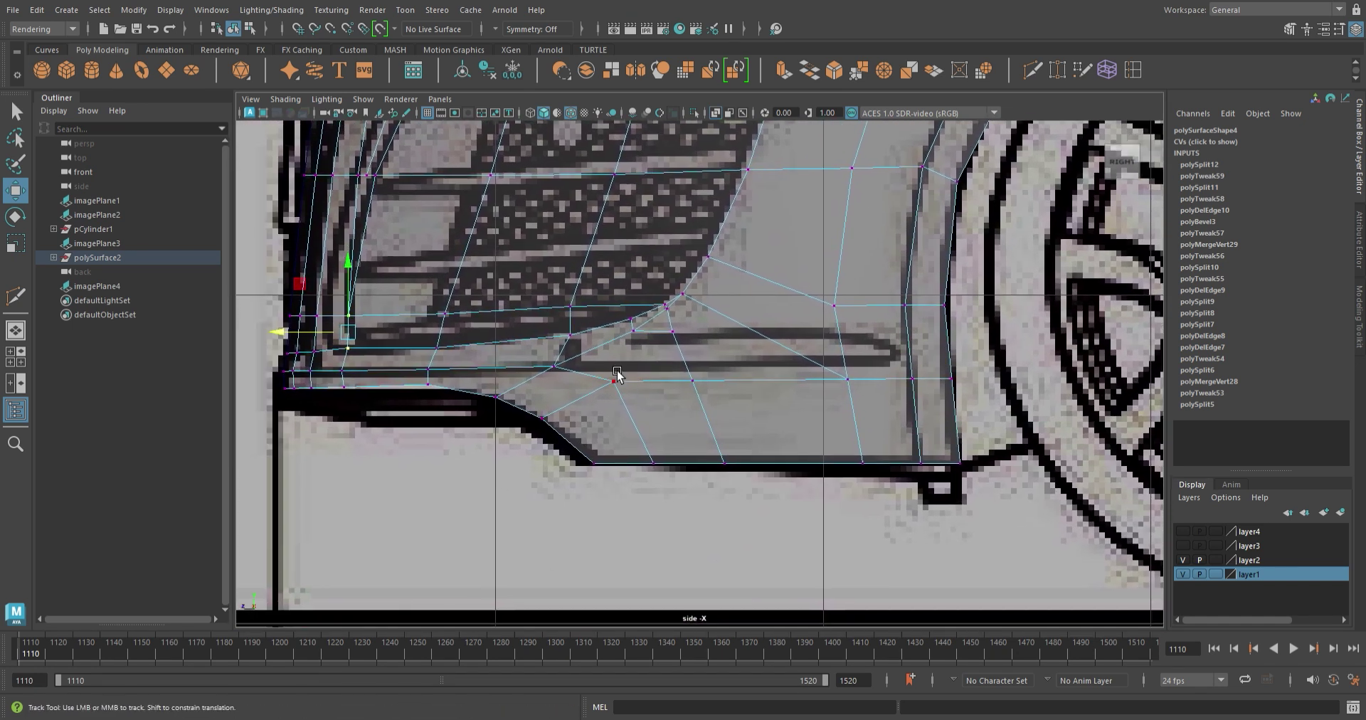
{"action": "middle_click_drag", "start_coordinate": [616, 375], "coordinate": [699, 367], "text": "alt"}
- Multi-Cut a new edge across the lower bumper corner faces
{"action": "key", "text": "ctrl+shift+x"}
{"action": "left_click", "coordinate": [696, 374]}
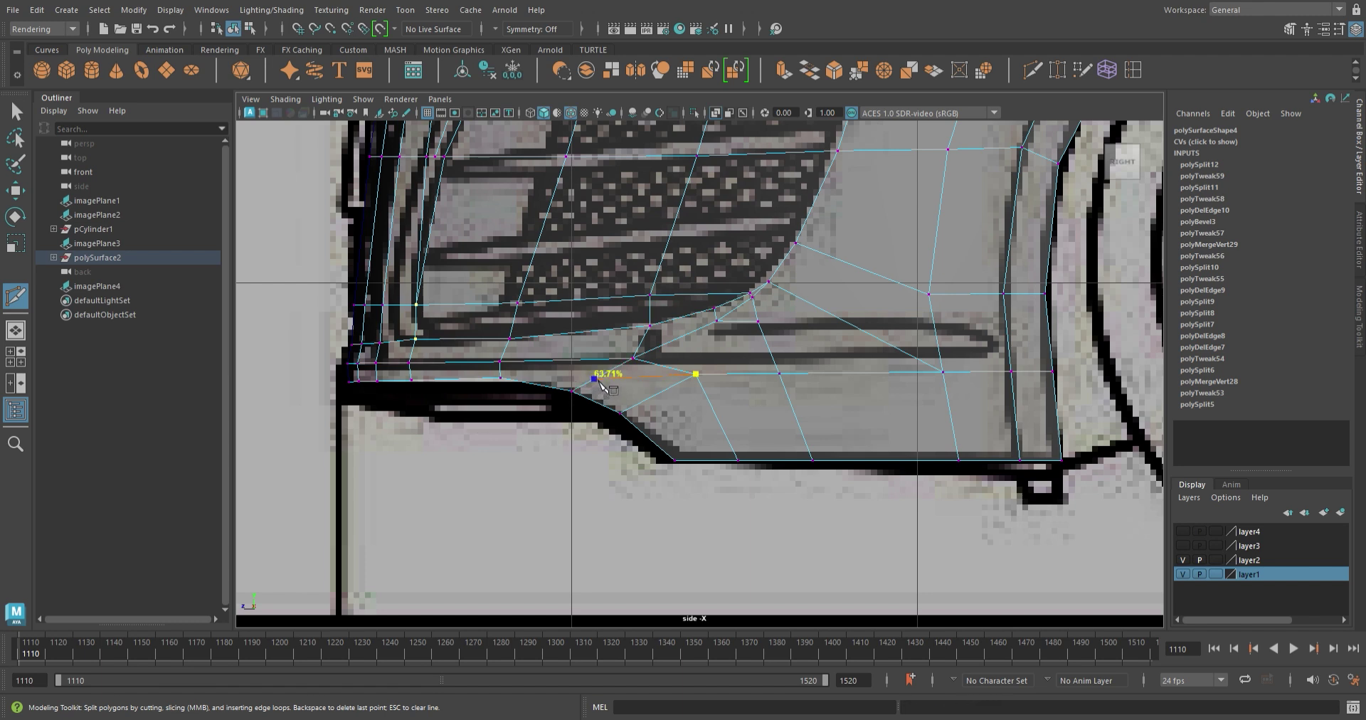
{"action": "left_click", "coordinate": [593, 378]}
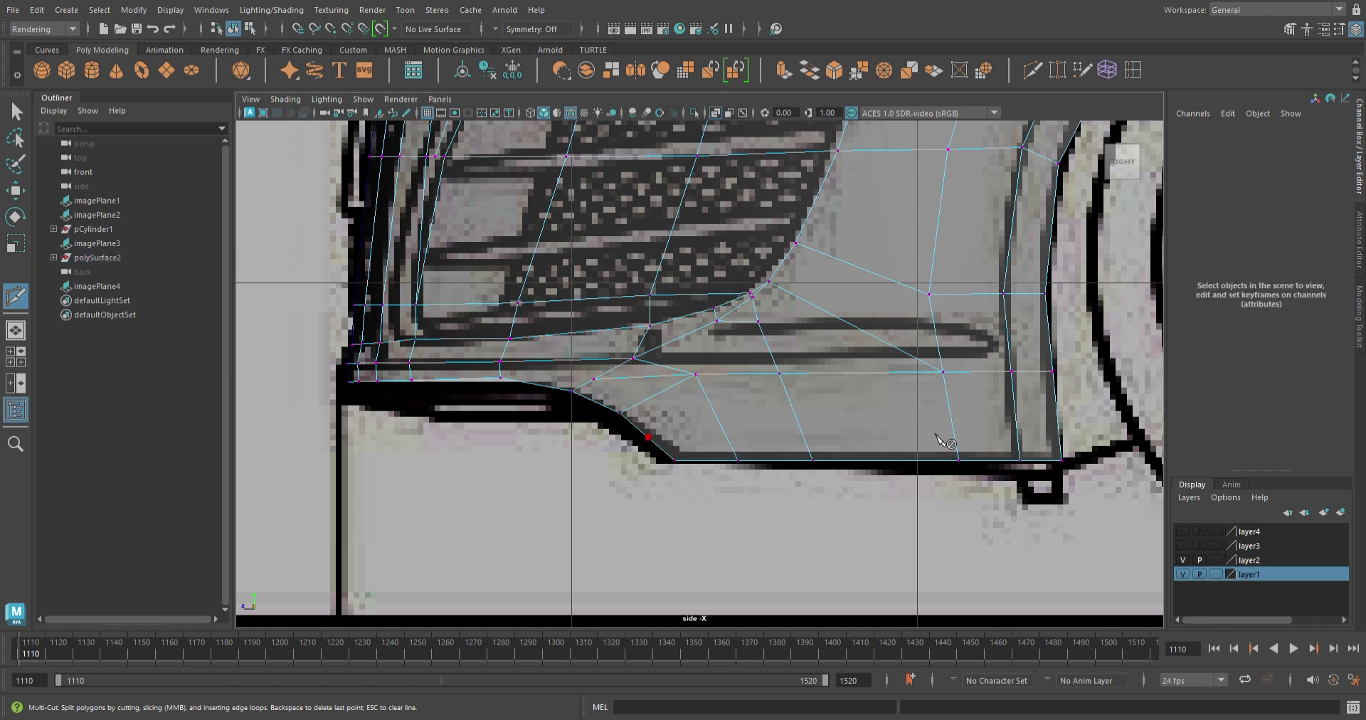
{"action": "left_click", "coordinate": [1058, 415]}
{"action": "key", "text": "w"}
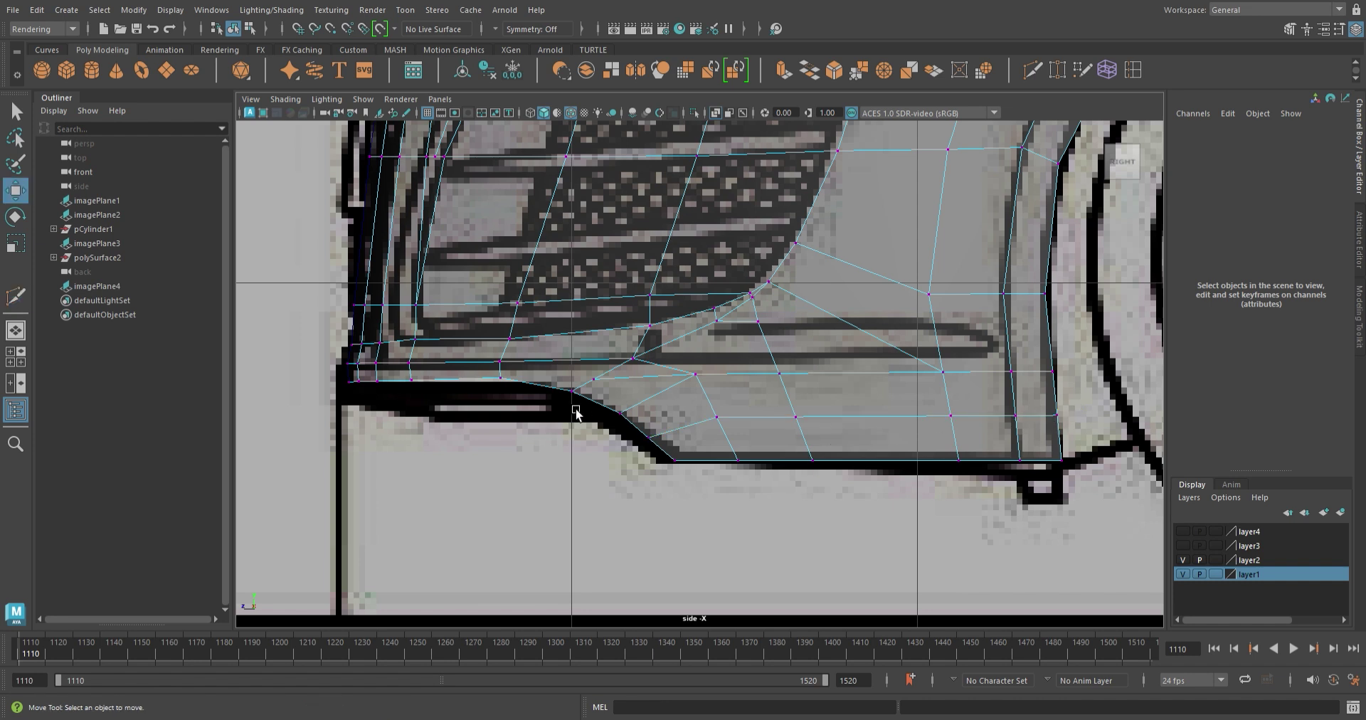
- Select a lower-bumper vertex and cut a second edge into the bumper
{"action": "scroll", "coordinate": [677, 338], "scroll_direction": "up", "scroll_amount": 3}
{"action": "left_click", "coordinate": [709, 415]}
{"action": "key", "text": "F9"}
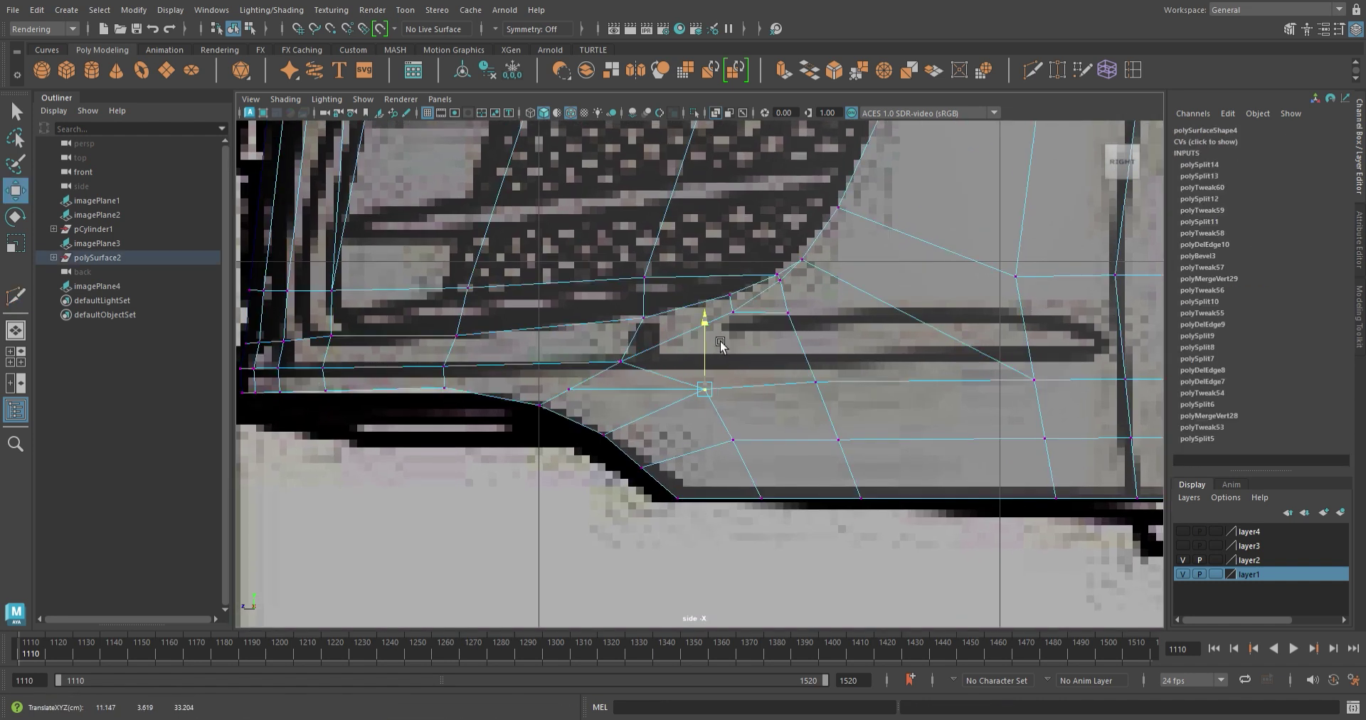
{"action": "left_click", "coordinate": [818, 383]}
{"action": "scroll", "coordinate": [785, 401], "scroll_direction": "up", "scroll_amount": 1}
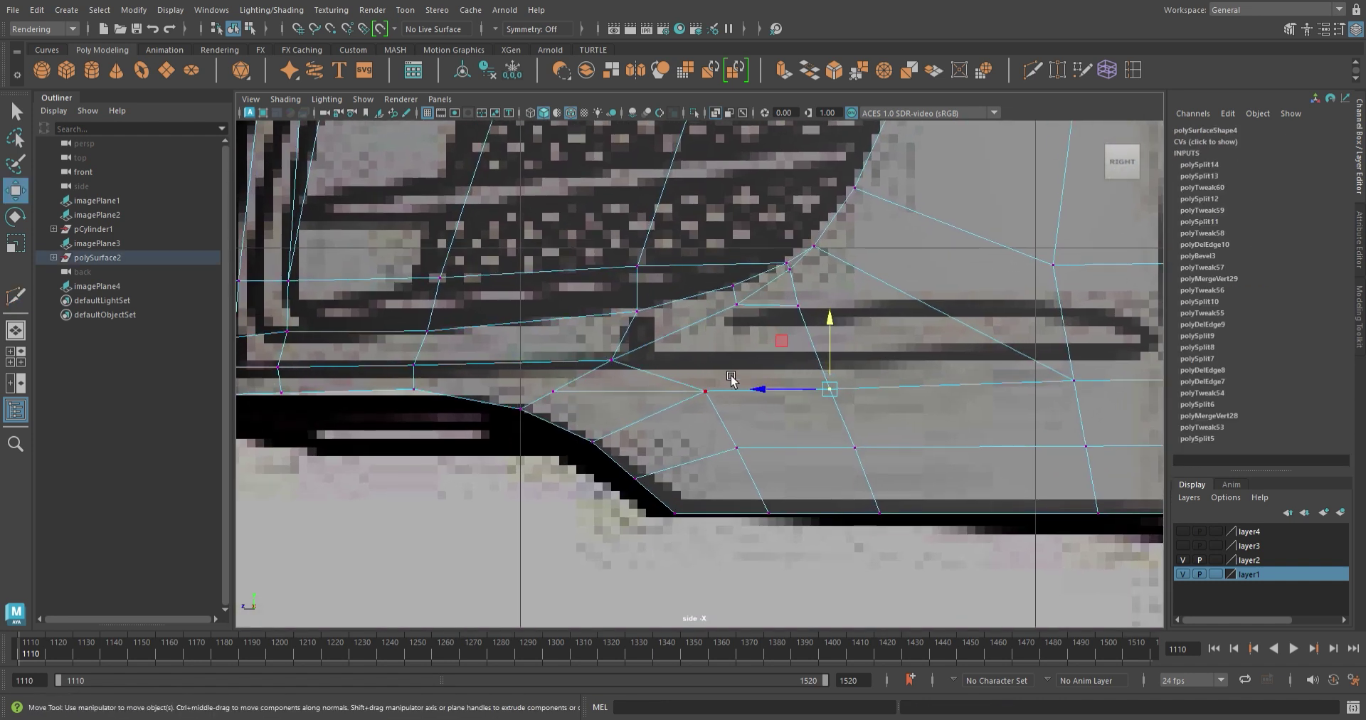
{"action": "left_click", "coordinate": [1032, 77]}
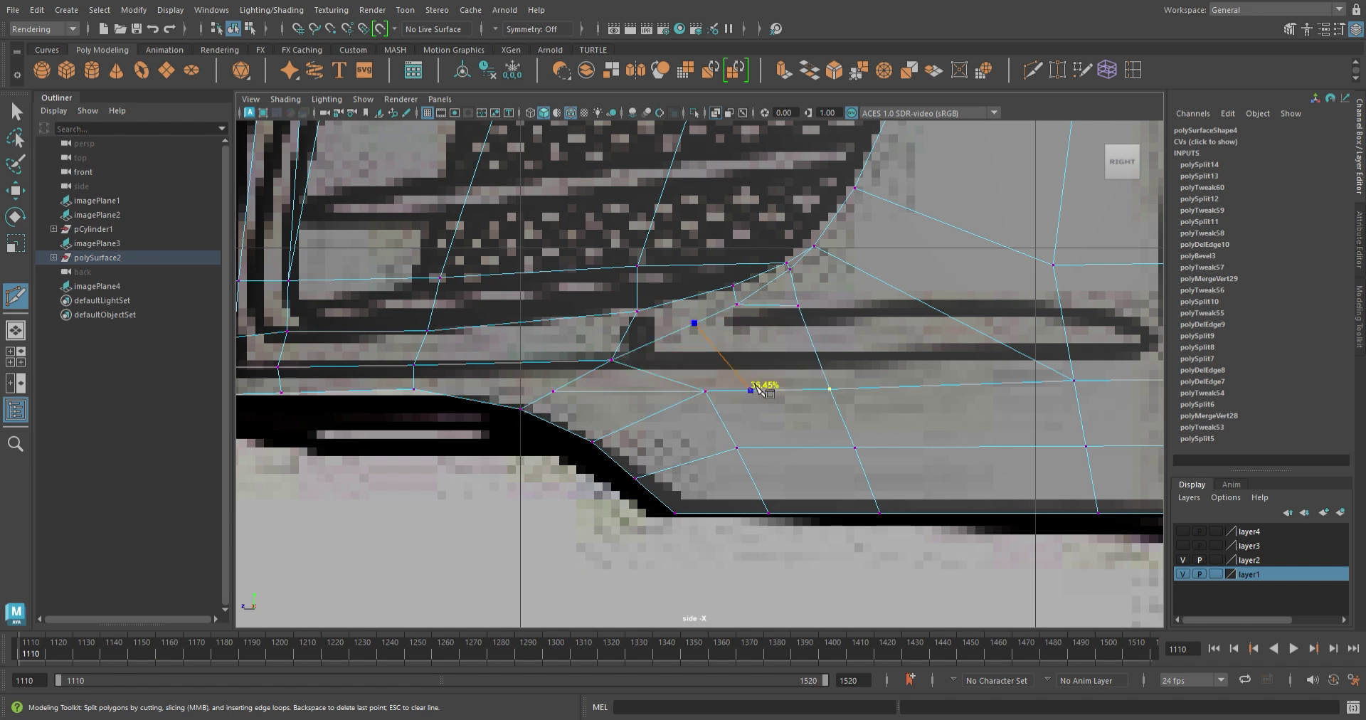
{"action": "key", "text": "Return"}
- Slide the new vertices along the bumper surface toward the corner, then inspect it in perspective
{"action": "key", "text": "w"}
{"action": "middle_click_drag", "start_coordinate": [761, 477], "coordinate": [633, 450], "text": "ctrl+shift"}
{"action": "left_click_drag", "start_coordinate": [686, 381], "coordinate": [683, 360]}
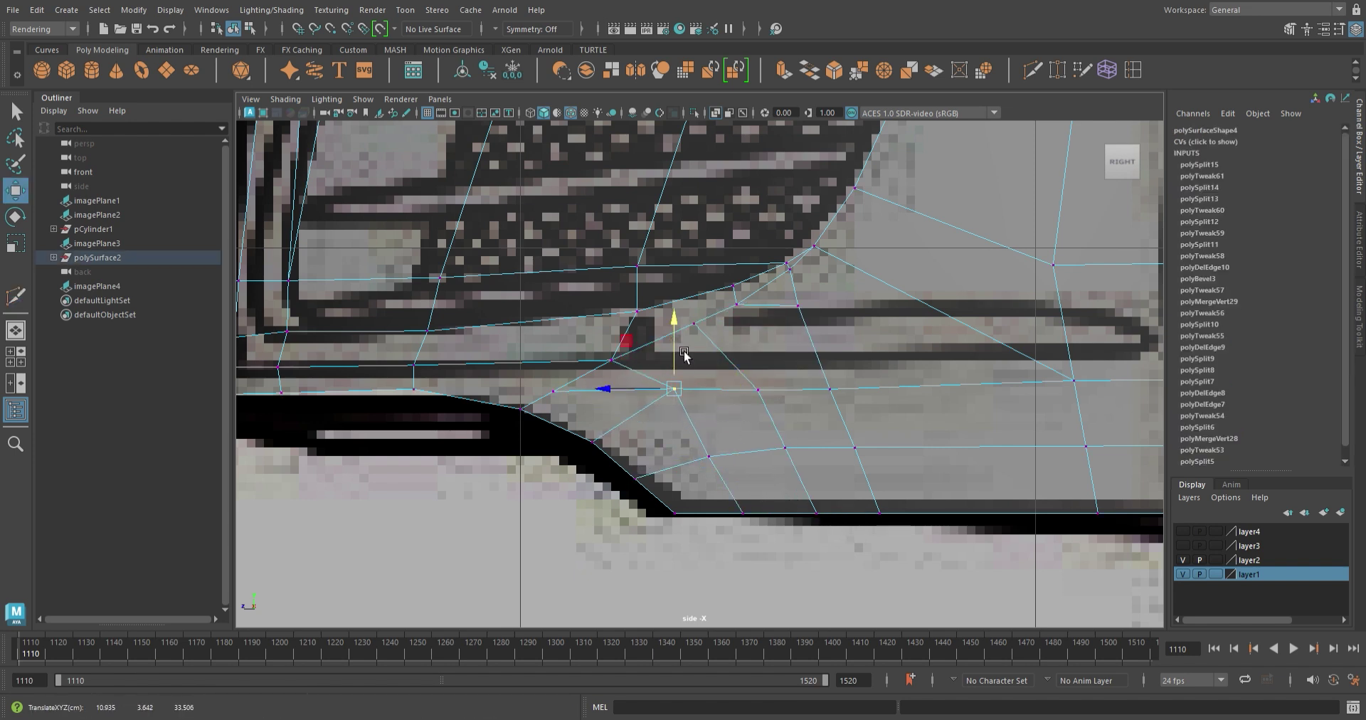
{"action": "middle_click_drag", "start_coordinate": [875, 500], "coordinate": [804, 451], "text": "ctrl+shift"}
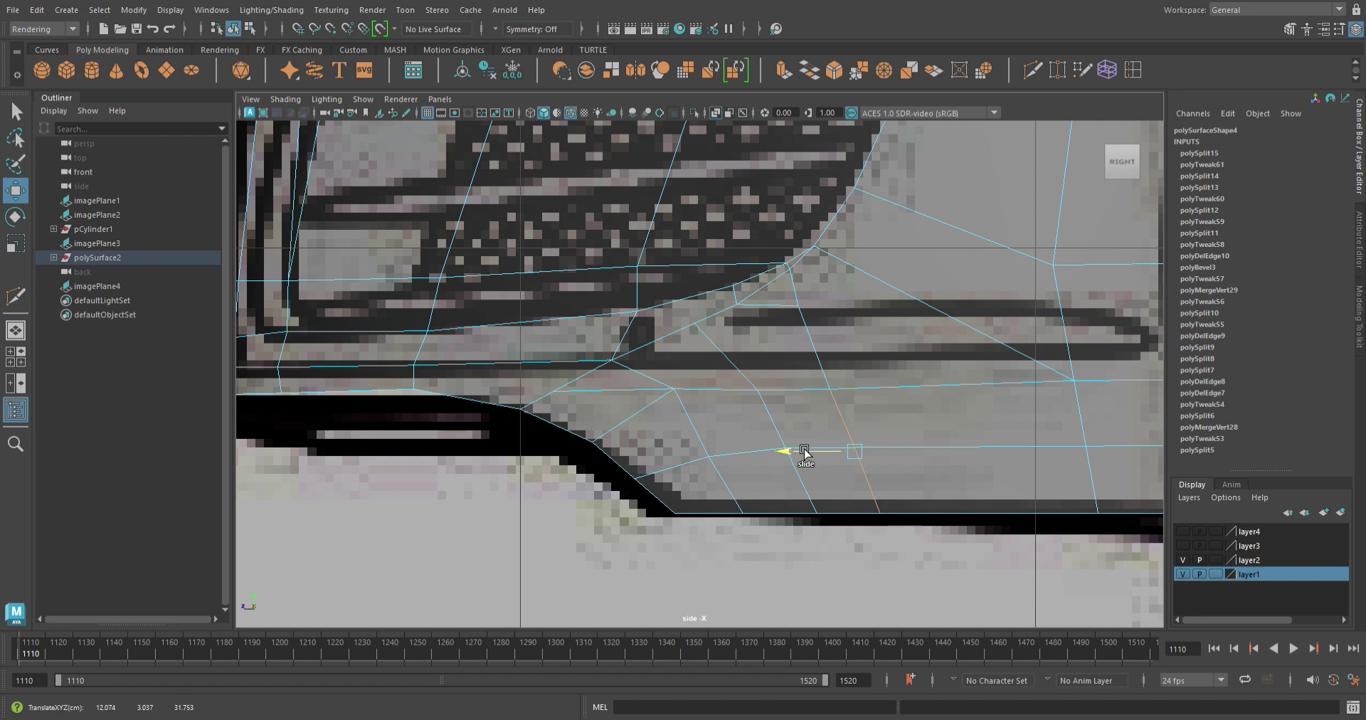
{"action": "scroll", "coordinate": [697, 395], "scroll_direction": "up", "scroll_amount": 2}
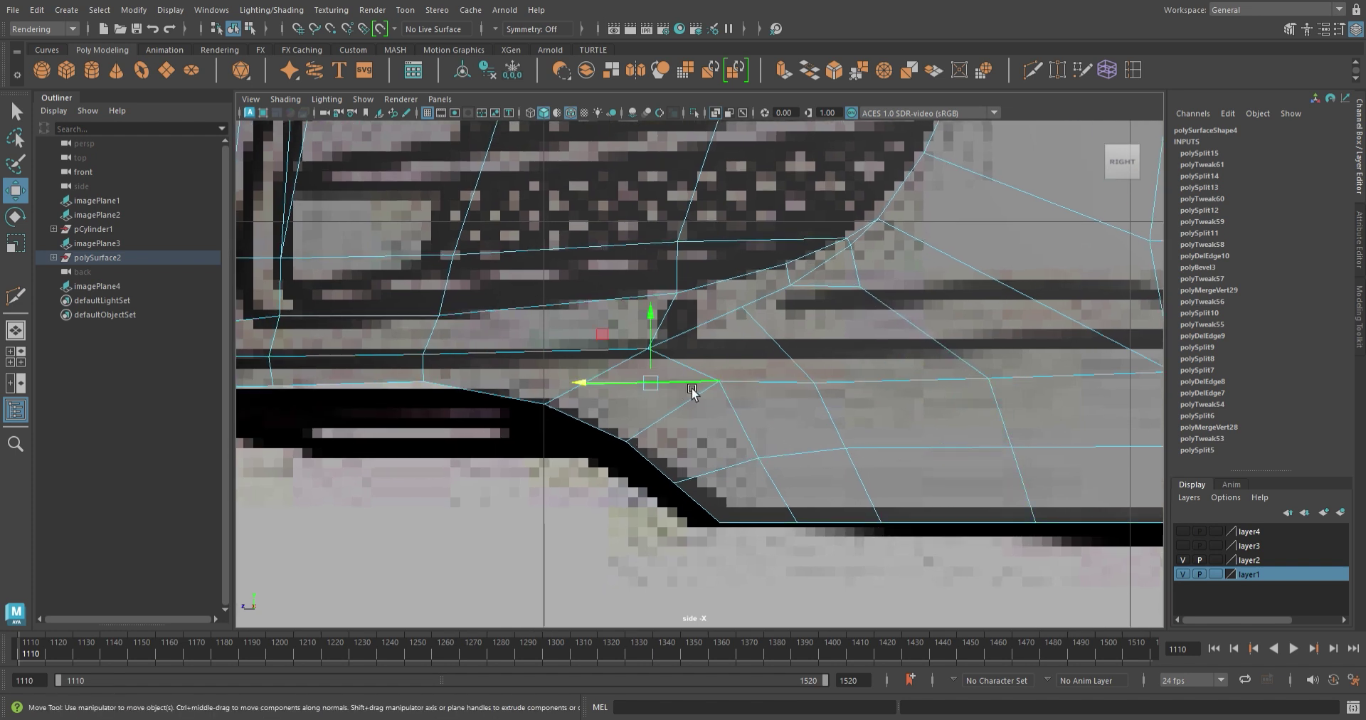
{"action": "scroll", "coordinate": [691, 390], "scroll_direction": "down", "scroll_amount": 3}
{"action": "key", "text": "space"}
{"action": "key", "text": "space"}
{"action": "mouse_move", "coordinate": [782, 285]}
{"action": "left_mouse_down", "text": "alt"}
{"action": "mouse_move", "coordinate": [851, 328]}
{"action": "mouse_move", "coordinate": [813, 413]}
{"action": "mouse_move", "coordinate": [783, 369]}
{"action": "mouse_move", "coordinate": [639, 417]}
{"action": "mouse_move", "coordinate": [673, 318]}
{"action": "mouse_move", "coordinate": [695, 397]}
{"action": "mouse_move", "coordinate": [739, 470]}
{"action": "left_mouse_up", "text": "alt"}
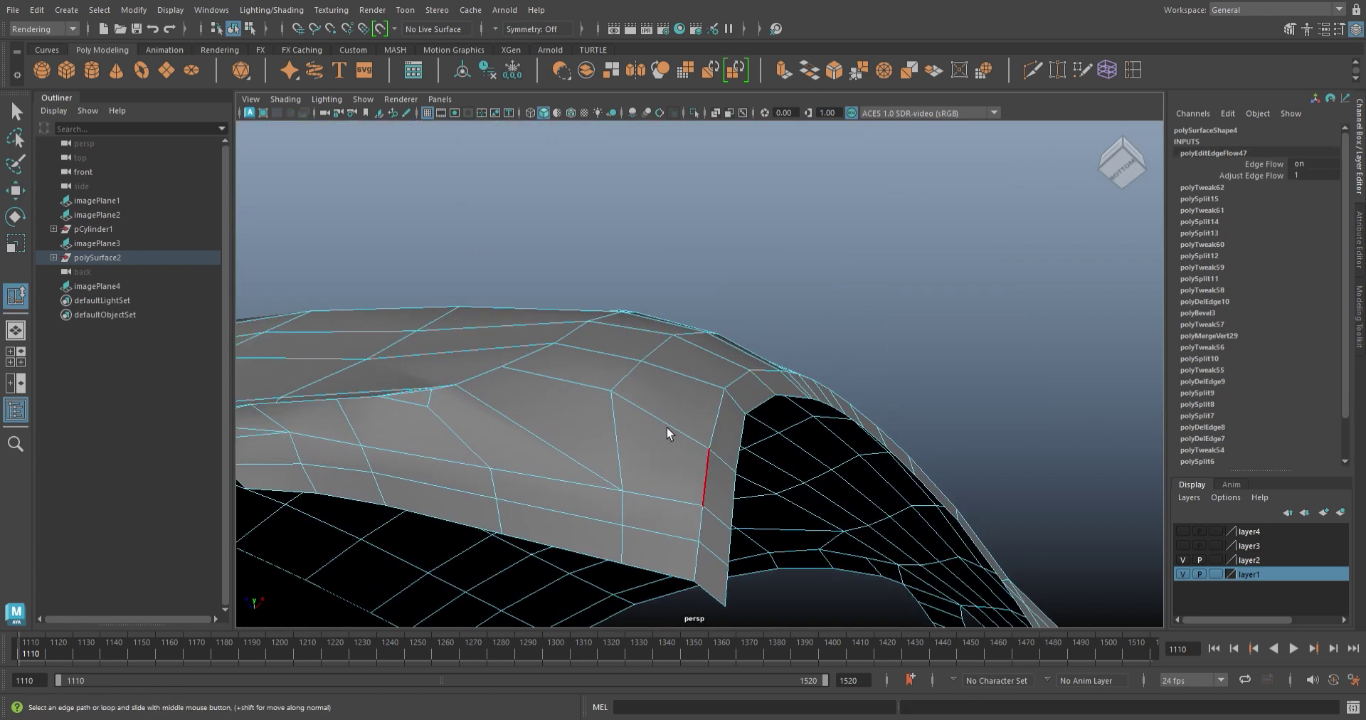
- Select the new edge on the bumper side and adjust it to follow the surface flow
{"action": "left_click_drag", "start_coordinate": [667, 427], "coordinate": [653, 458], "text": "alt"}
{"action": "left_click", "coordinate": [653, 464]}
{"action": "left_click_drag", "start_coordinate": [723, 436], "coordinate": [671, 464], "text": "alt"}
{"action": "key", "text": "w"}
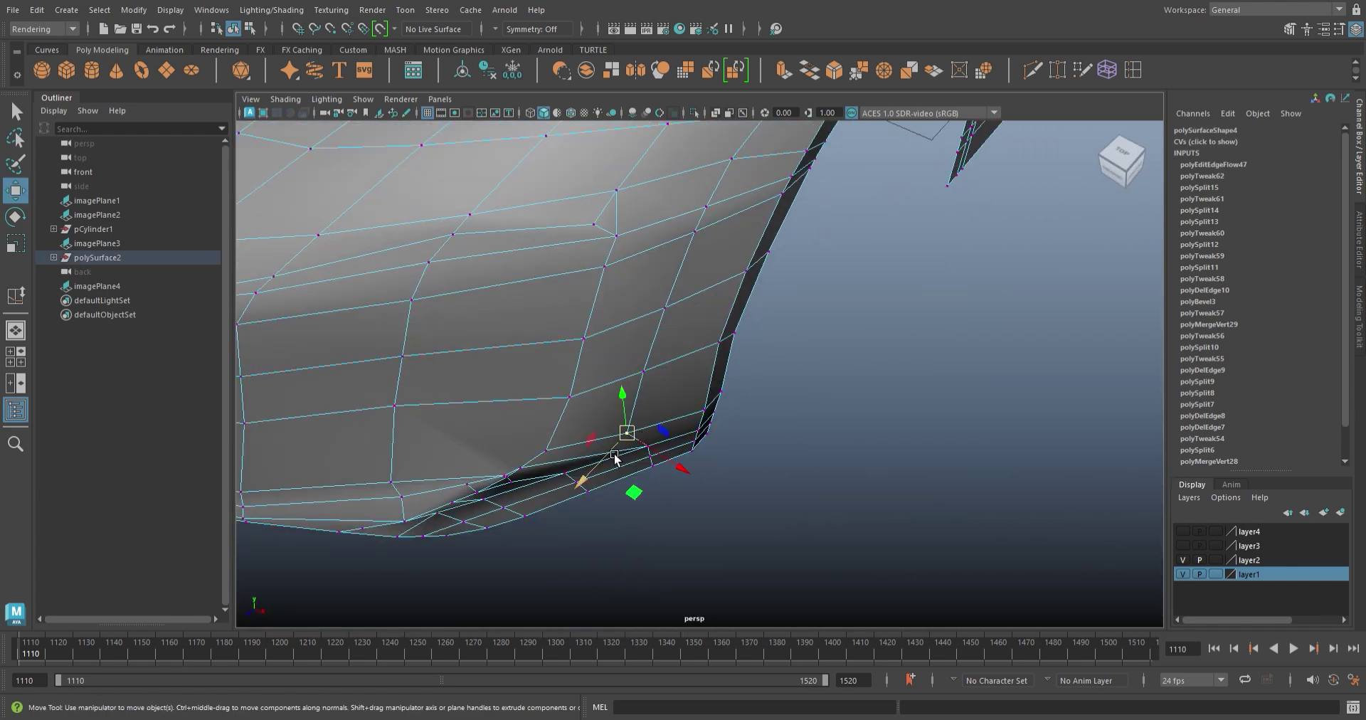
{"action": "mouse_move", "coordinate": [610, 461]}
{"action": "left_mouse_down", "text": "alt"}
{"action": "mouse_move", "coordinate": [601, 378]}
{"action": "mouse_move", "coordinate": [552, 344]}
{"action": "mouse_move", "coordinate": [594, 461]}
{"action": "left_mouse_up", "text": "alt"}
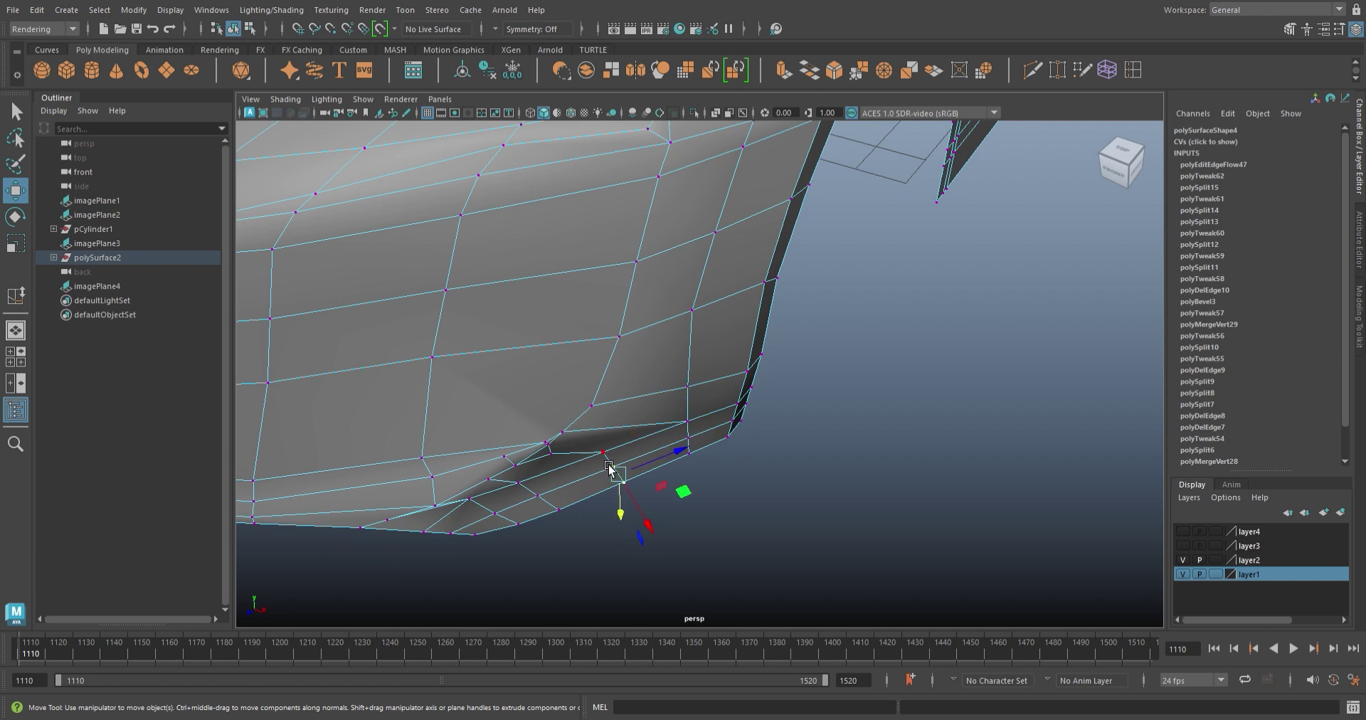
- In the enlarged side view, shift the lower-corner vertex left onto the blueprint
{"action": "key", "text": "space"}
{"action": "key", "text": "space"}
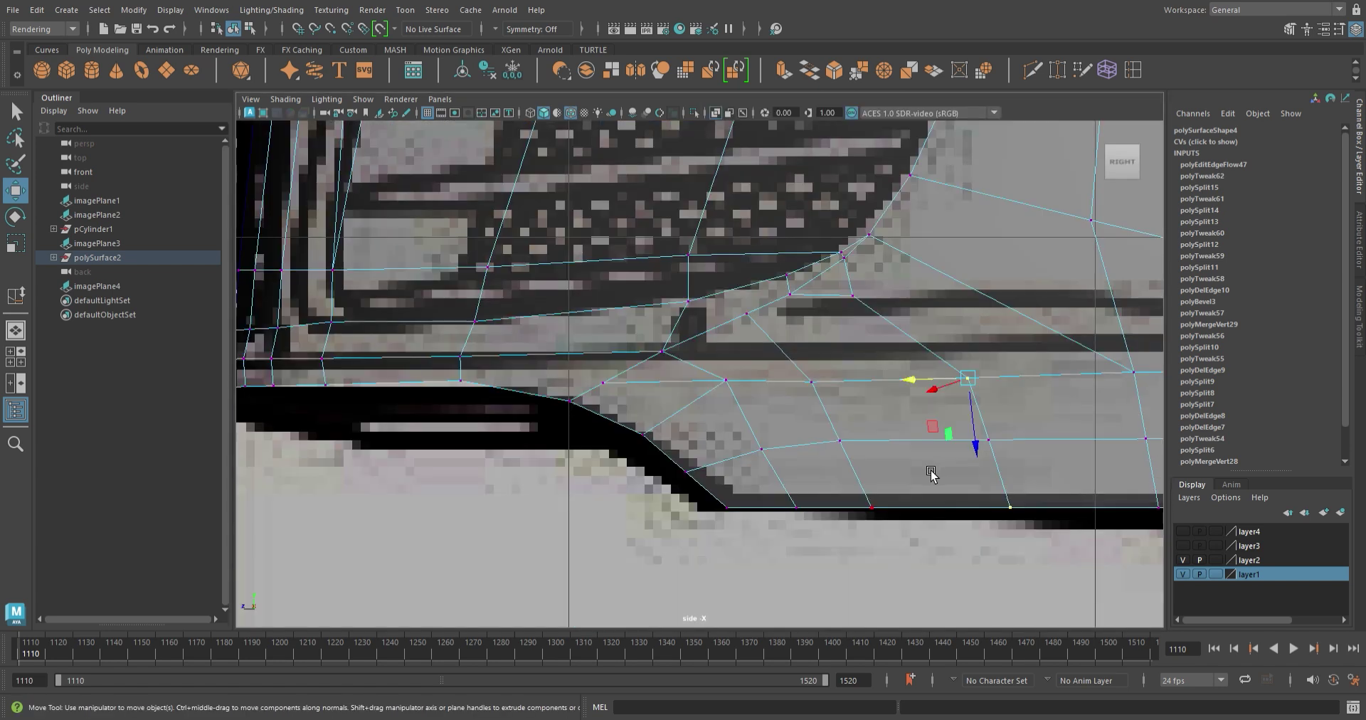
{"action": "key", "text": "space"}
{"action": "key", "text": "space"}
{"action": "key", "text": "space"}
{"action": "key", "text": "space"}
{"action": "scroll", "coordinate": [743, 470], "scroll_direction": "down", "scroll_amount": 3}
{"action": "scroll", "coordinate": [747, 463], "scroll_direction": "up", "scroll_amount": 3}
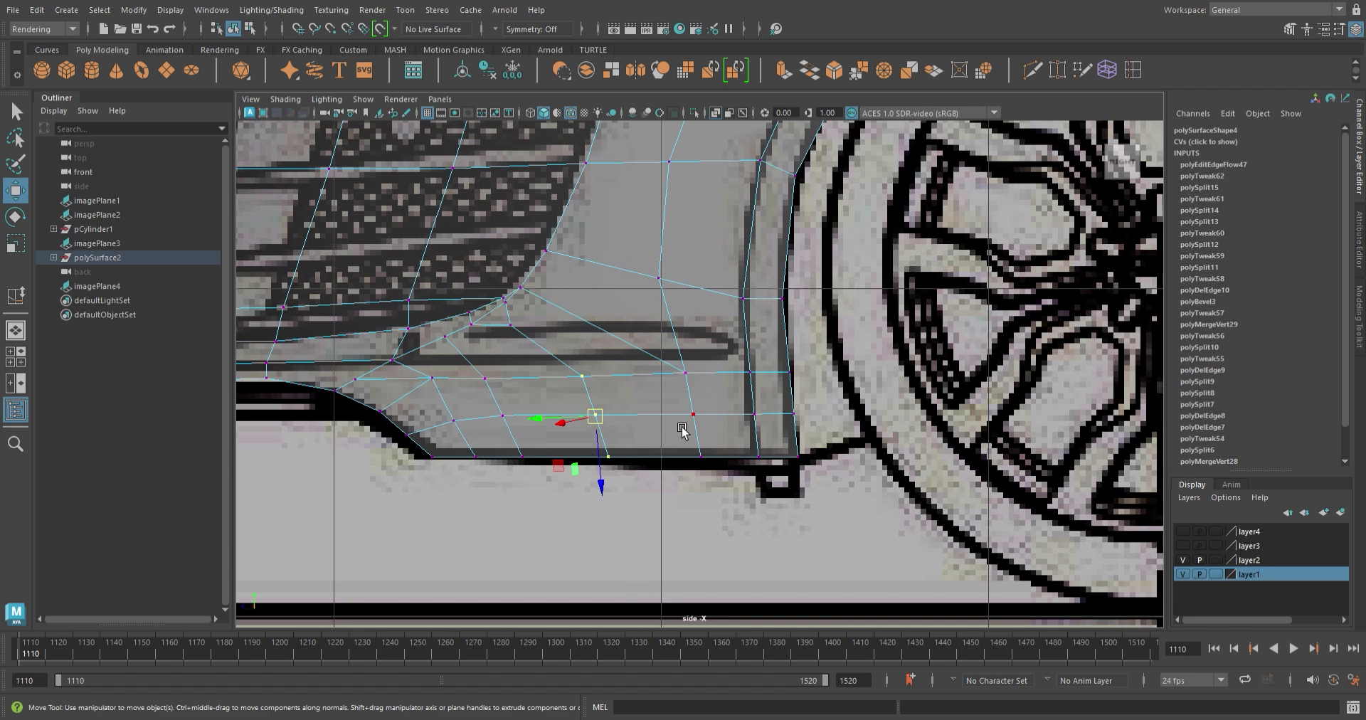
{"action": "mouse_move", "coordinate": [537, 427]}
{"action": "left_mouse_down"}
{"action": "mouse_move", "coordinate": [494, 438]}
{"action": "mouse_move", "coordinate": [530, 429]}
{"action": "left_mouse_up"}
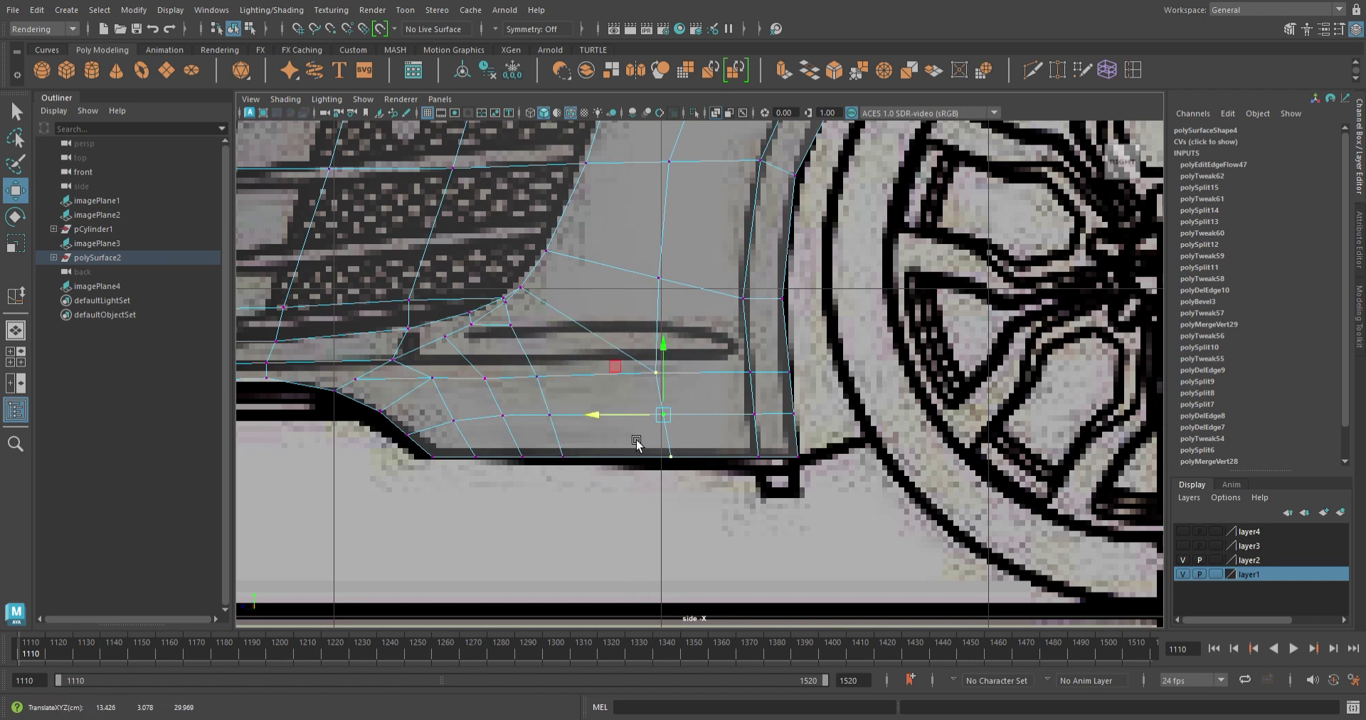
- Return to the perspective view, close in on the bumper corner and switch to edge editing
{"action": "key", "text": "space"}
{"action": "key", "text": "space"}
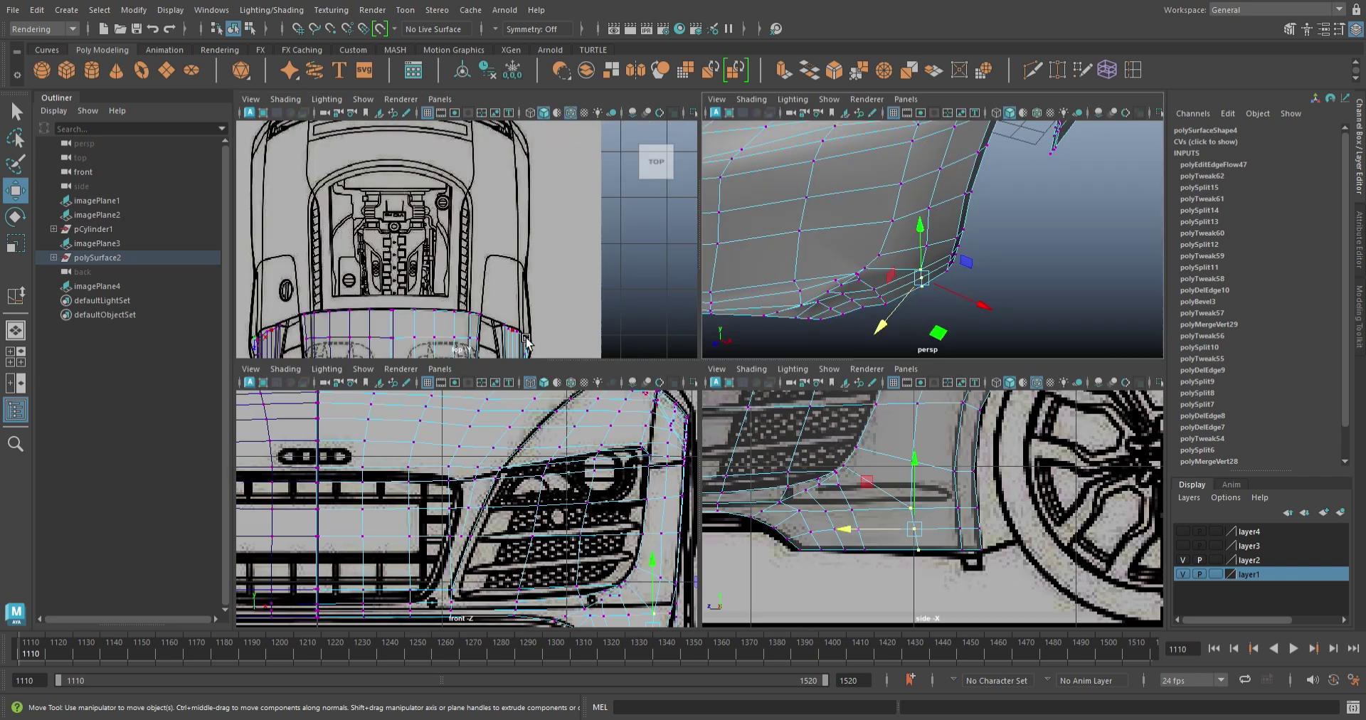
{"action": "key", "text": "space"}
{"action": "key", "text": "space"}
{"action": "key", "text": "space"}
{"action": "left_click_drag", "start_coordinate": [982, 558], "coordinate": [660, 367], "text": "alt"}
{"action": "mouse_move", "coordinate": [764, 308]}
{"action": "left_mouse_down", "text": "alt"}
{"action": "mouse_move", "coordinate": [735, 274]}
{"action": "mouse_move", "coordinate": [787, 421]}
{"action": "left_mouse_up", "text": "alt"}
{"action": "right_click_drag", "start_coordinate": [786, 421], "coordinate": [699, 457], "text": "alt"}
{"action": "mouse_move", "coordinate": [698, 458]}
{"action": "left_mouse_down", "text": "alt"}
{"action": "mouse_move", "coordinate": [736, 482]}
{"action": "mouse_move", "coordinate": [720, 377]}
{"action": "left_mouse_up", "text": "alt"}
{"action": "key", "text": "F10"}
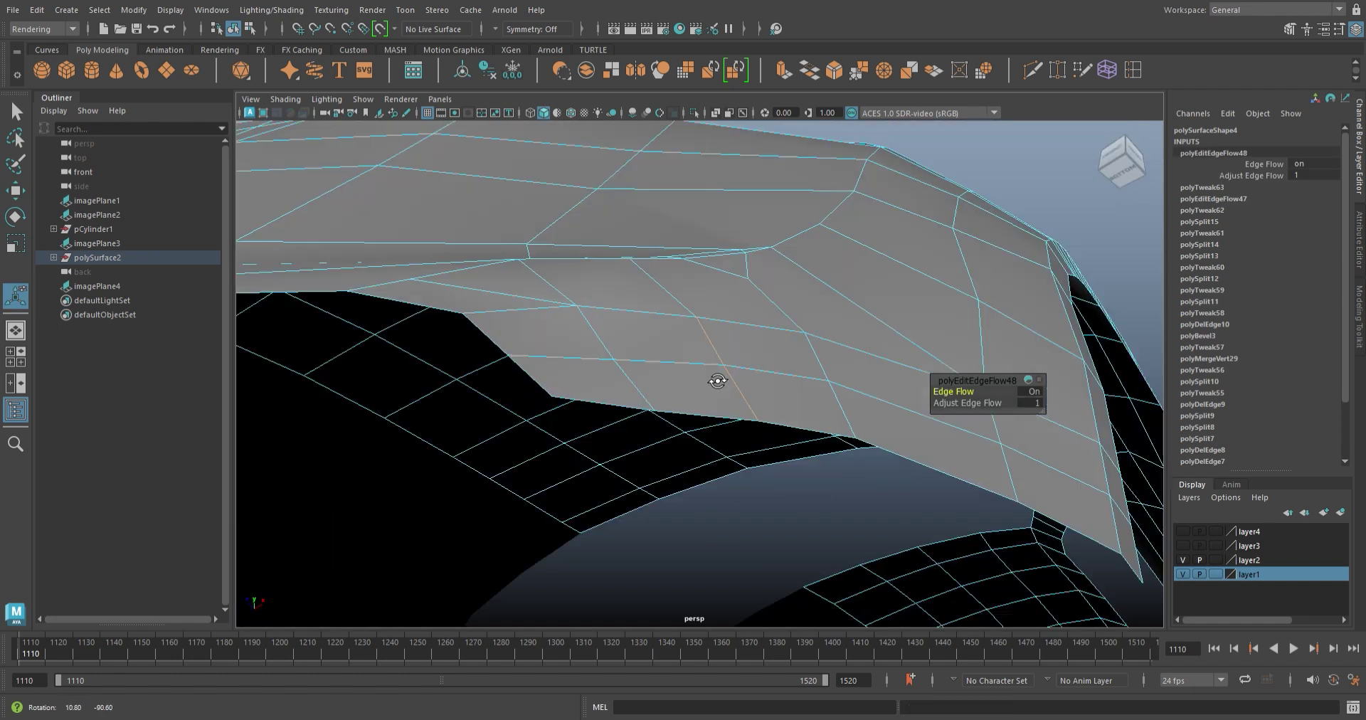
- Apply edge flow to an edge on the lower bumper surface
{"action": "left_click", "coordinate": [622, 345]}
{"action": "mouse_move", "coordinate": [683, 437]}
{"action": "left_mouse_down", "text": "alt"}
{"action": "mouse_move", "coordinate": [616, 332]}
{"action": "mouse_move", "coordinate": [527, 264]}
{"action": "mouse_move", "coordinate": [726, 356]}
{"action": "left_mouse_up", "text": "alt"}
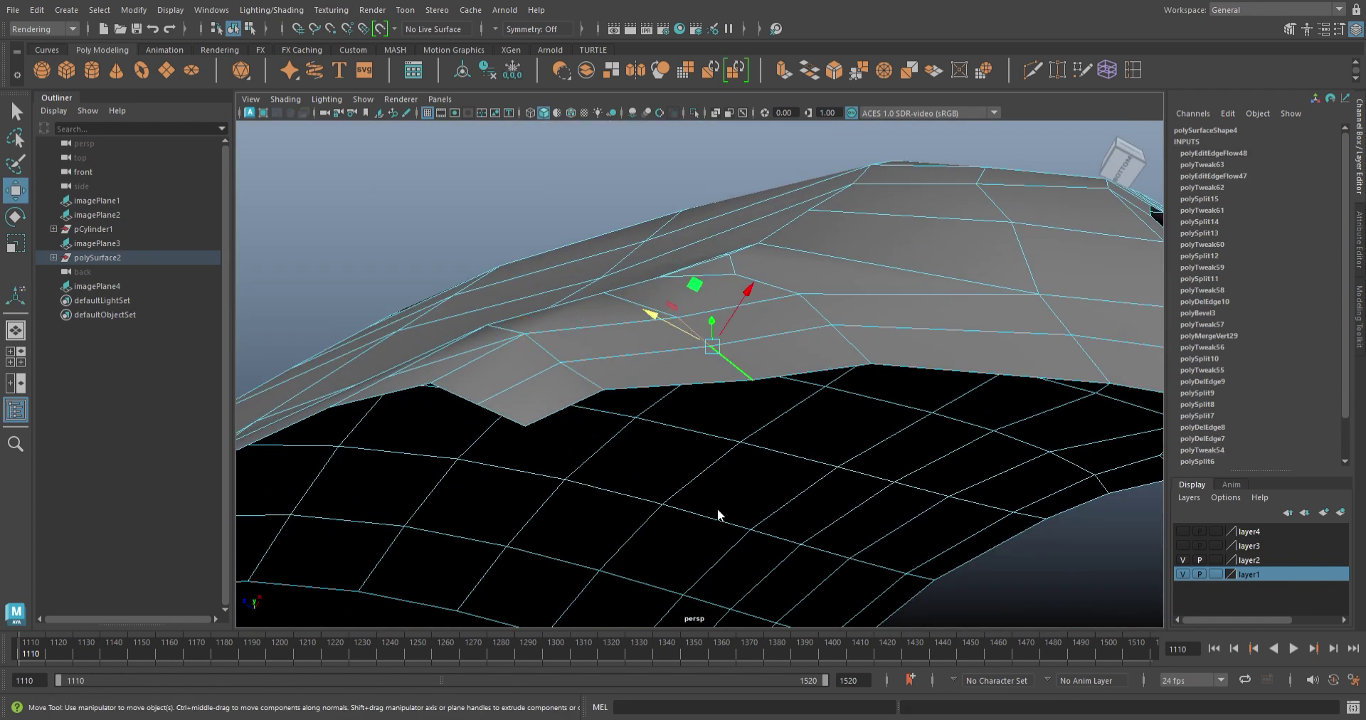
{"action": "right_click_drag", "start_coordinate": [717, 508], "coordinate": [778, 510], "text": "shift"}
{"action": "mouse_move", "coordinate": [778, 510]}
{"action": "left_mouse_down", "text": "alt"}
{"action": "mouse_move", "coordinate": [686, 434]}
{"action": "mouse_move", "coordinate": [762, 396]}
{"action": "mouse_move", "coordinate": [777, 350]}
{"action": "mouse_move", "coordinate": [730, 408]}
{"action": "left_mouse_up", "text": "alt"}
- Delete the stray edge at the bumper's underside corner
{"action": "key", "text": "t"}
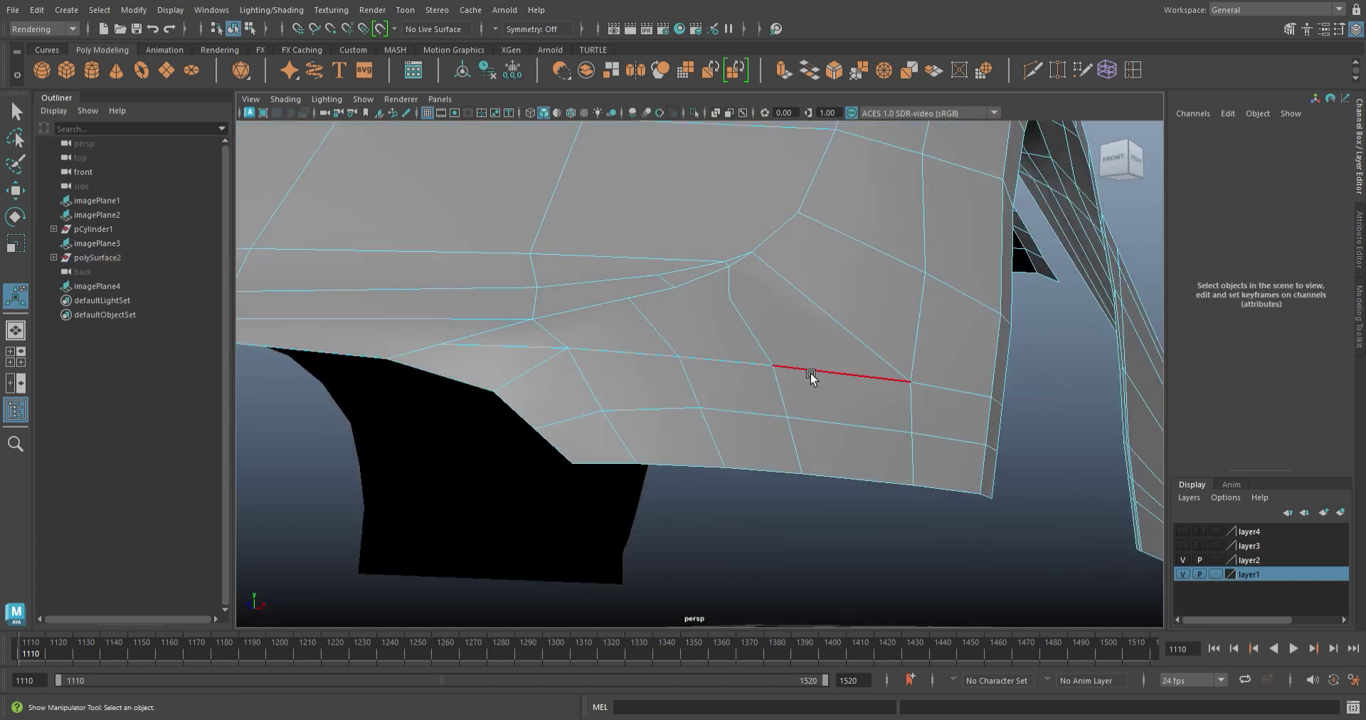
{"action": "mouse_move", "coordinate": [731, 322]}
{"action": "left_mouse_down", "text": "alt"}
{"action": "mouse_move", "coordinate": [737, 365]}
{"action": "mouse_move", "coordinate": [845, 469]}
{"action": "mouse_move", "coordinate": [817, 527]}
{"action": "mouse_move", "coordinate": [772, 515]}
{"action": "mouse_move", "coordinate": [811, 427]}
{"action": "mouse_move", "coordinate": [666, 446]}
{"action": "mouse_move", "coordinate": [695, 519]}
{"action": "left_mouse_up", "text": "alt"}
{"action": "left_click", "coordinate": [695, 478]}
{"action": "key", "text": "w"}
{"action": "mouse_move", "coordinate": [683, 466]}
{"action": "left_mouse_down", "text": "alt"}
{"action": "mouse_move", "coordinate": [655, 425]}
{"action": "mouse_move", "coordinate": [665, 287]}
{"action": "mouse_move", "coordinate": [710, 283]}
{"action": "mouse_move", "coordinate": [697, 265]}
{"action": "mouse_move", "coordinate": [789, 445]}
{"action": "mouse_move", "coordinate": [801, 397]}
{"action": "mouse_move", "coordinate": [834, 431]}
{"action": "left_mouse_up", "text": "alt"}
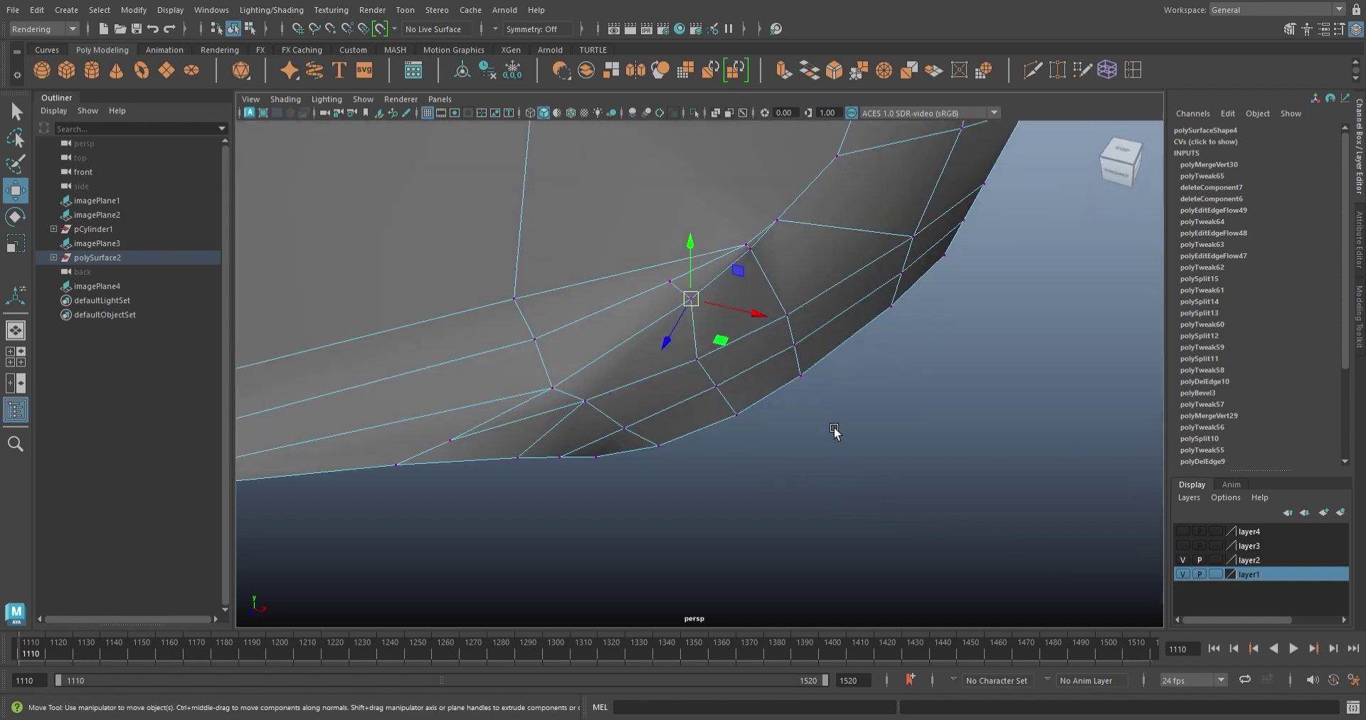
{"action": "left_click_drag", "start_coordinate": [576, 437], "coordinate": [519, 345], "text": "alt"}
{"action": "left_click", "coordinate": [515, 361]}
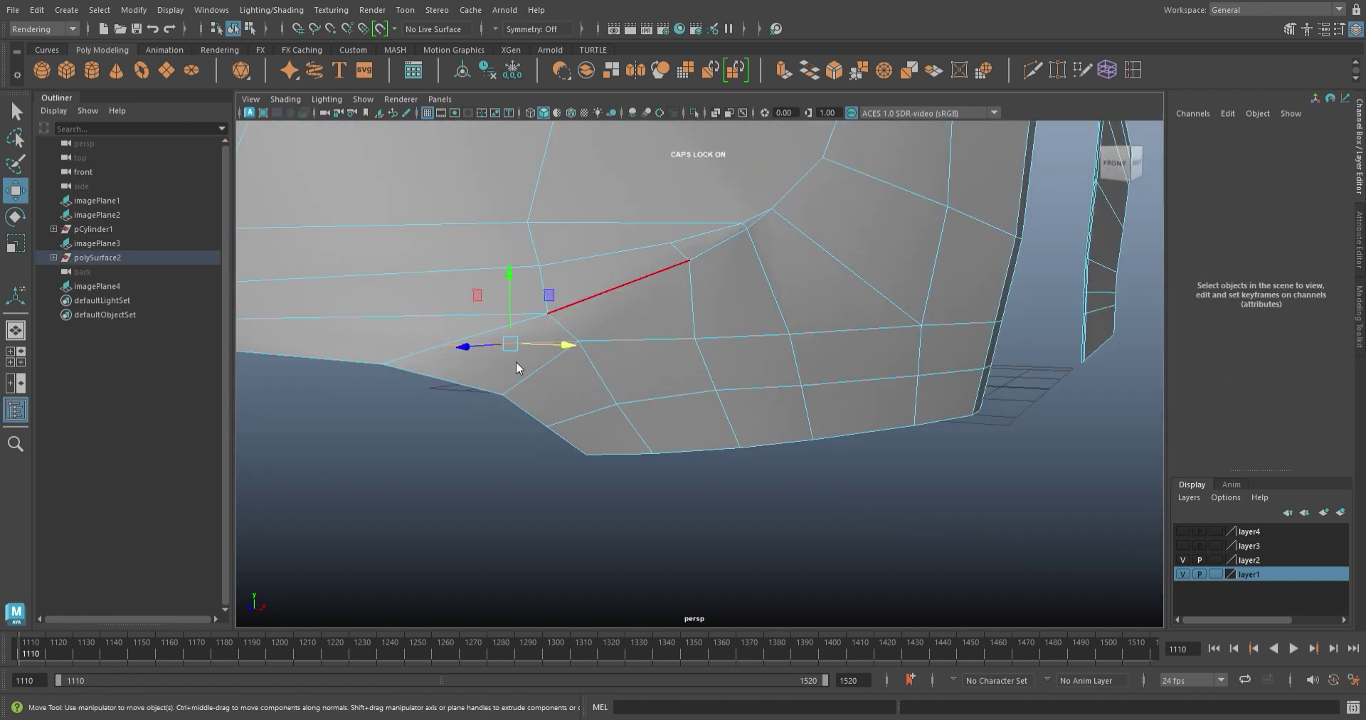
{"action": "key", "text": "Delete"}
{"action": "mouse_move", "coordinate": [677, 408]}
{"action": "left_mouse_down", "text": "alt"}
{"action": "mouse_move", "coordinate": [661, 430]}
{"action": "mouse_move", "coordinate": [661, 394]}
{"action": "left_mouse_up", "text": "alt"}
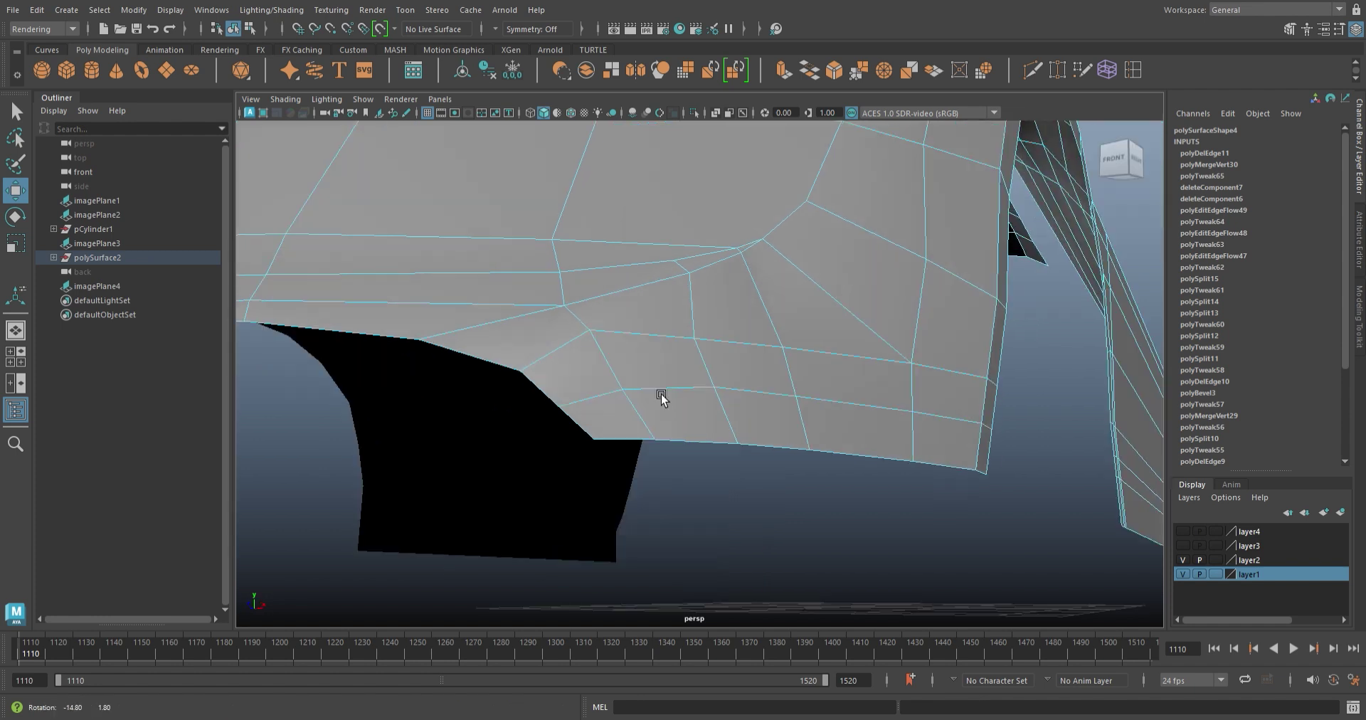
- Multi-Cut a new edge across the underside face and apply edge flow to it
{"action": "left_click", "coordinate": [1033, 71]}
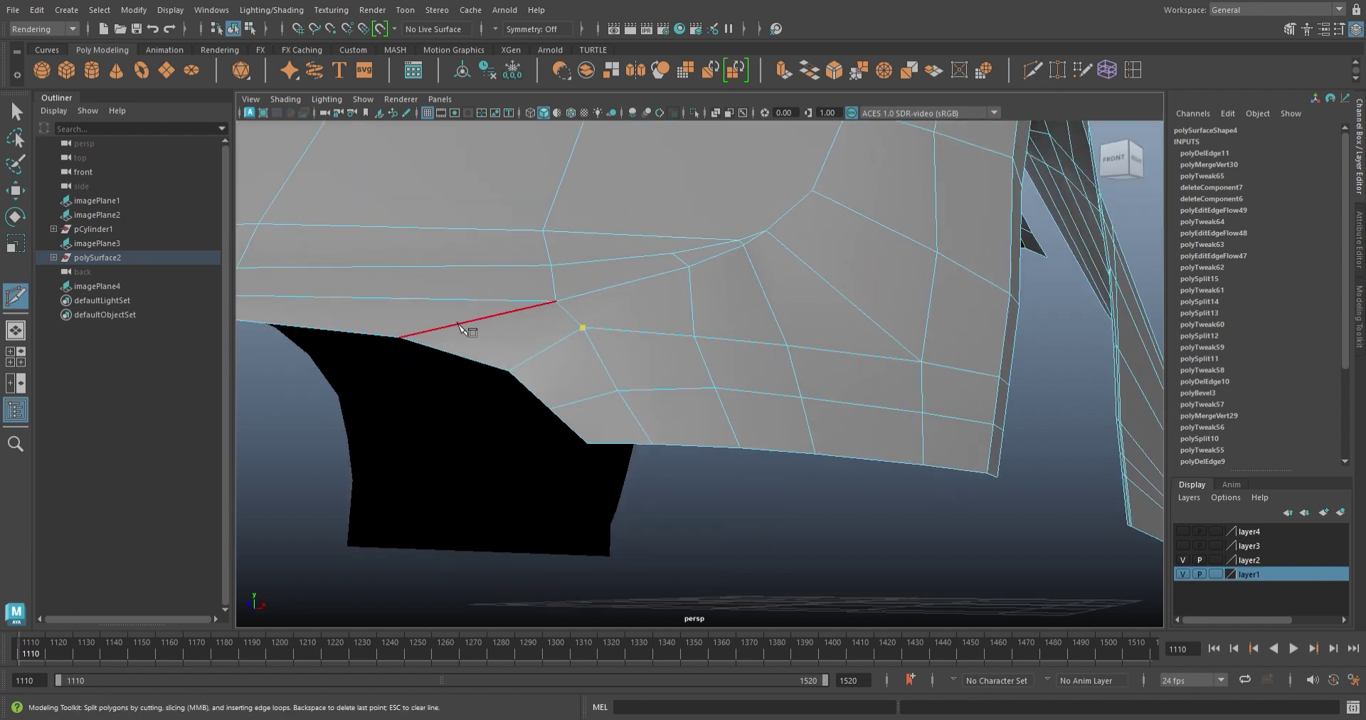
{"action": "left_click", "coordinate": [294, 374]}
{"action": "mouse_move", "coordinate": [293, 374]}
{"action": "left_mouse_down", "text": "alt"}
{"action": "mouse_move", "coordinate": [642, 415]}
{"action": "mouse_move", "coordinate": [752, 491]}
{"action": "left_mouse_up", "text": "alt"}
{"action": "left_click", "coordinate": [730, 394]}
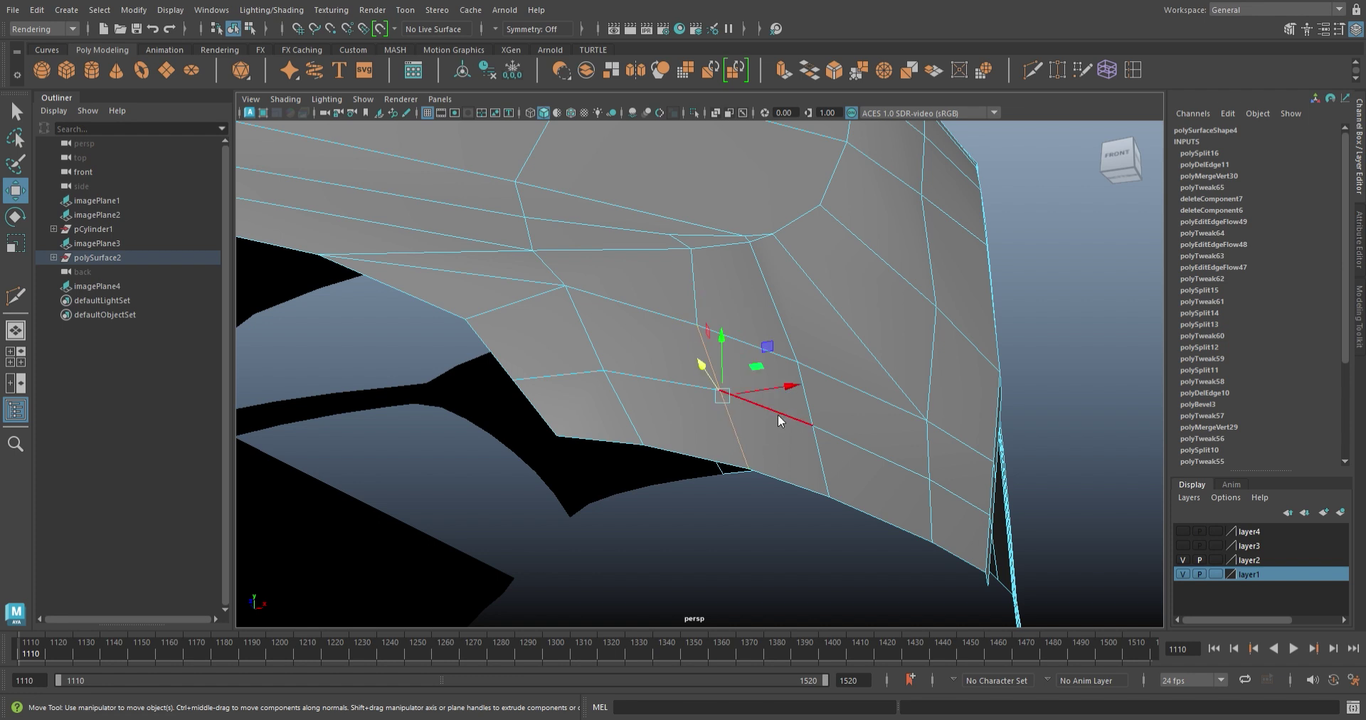
{"action": "right_click_drag", "start_coordinate": [779, 414], "coordinate": [762, 558], "text": "shift"}
{"action": "mouse_move", "coordinate": [762, 559]}
{"action": "left_mouse_down", "text": "alt"}
{"action": "mouse_move", "coordinate": [647, 430]}
{"action": "mouse_move", "coordinate": [631, 360]}
{"action": "left_mouse_up", "text": "alt"}
- Slide a corner vertex right and relax the next edge's flow
{"action": "key", "text": "F9"}
{"action": "key", "text": "q"}
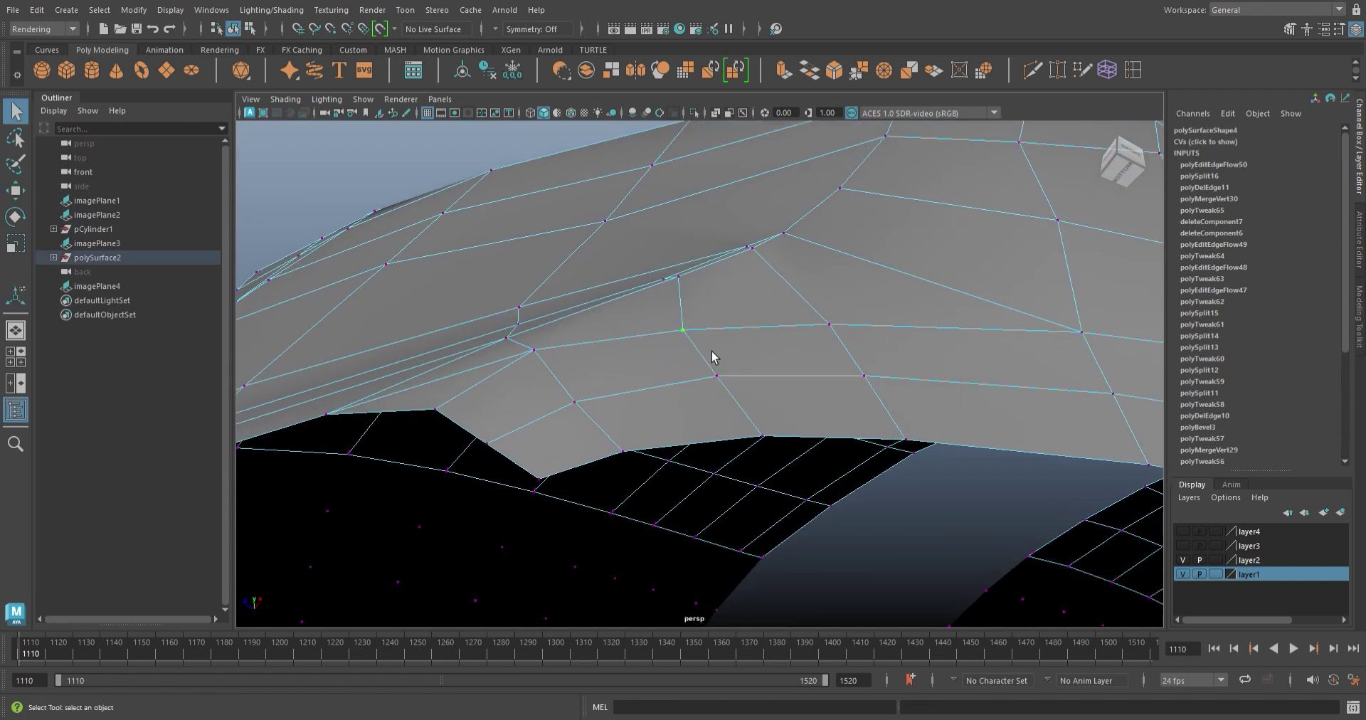
{"action": "key", "text": "w"}
{"action": "mouse_move", "coordinate": [737, 322]}
{"action": "middle_mouse_down", "text": "ctrl+shift"}
{"action": "mouse_move", "coordinate": [763, 314]}
{"action": "mouse_move", "coordinate": [776, 367]}
{"action": "middle_mouse_up", "text": "ctrl+shift"}
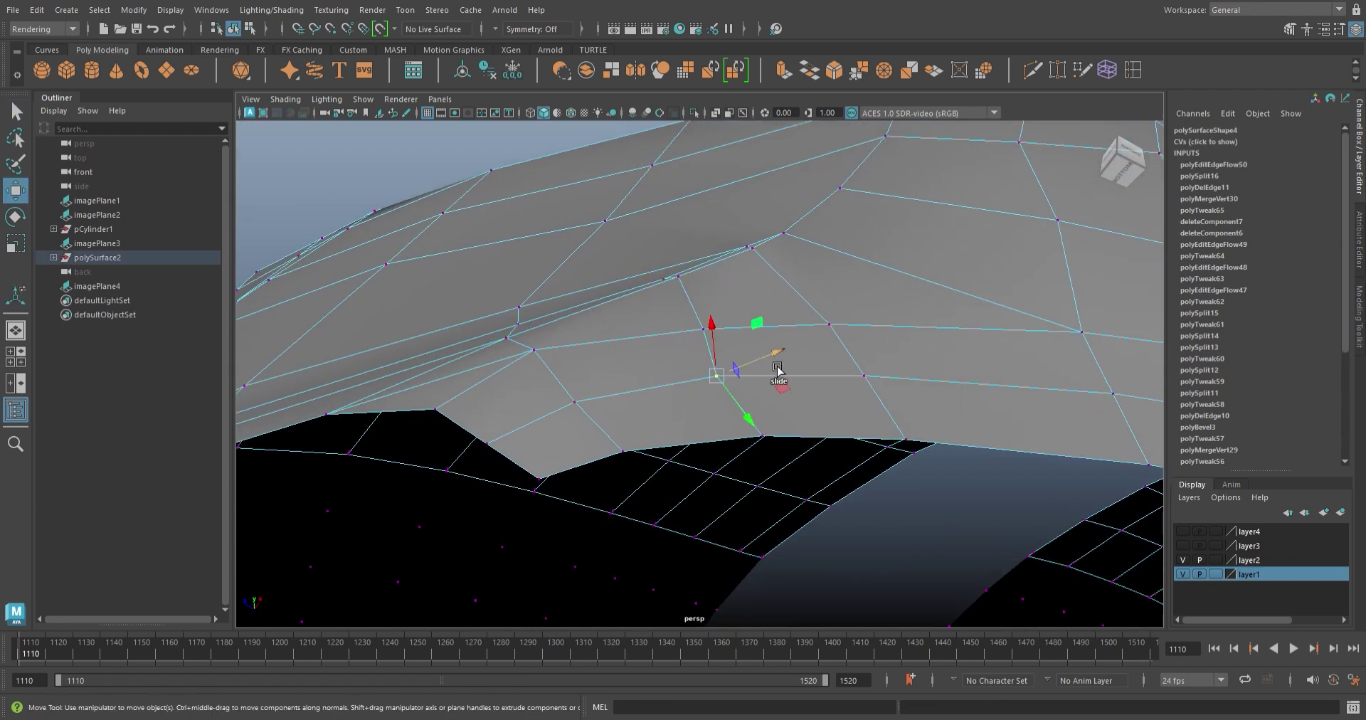
{"action": "left_click", "coordinate": [863, 375]}
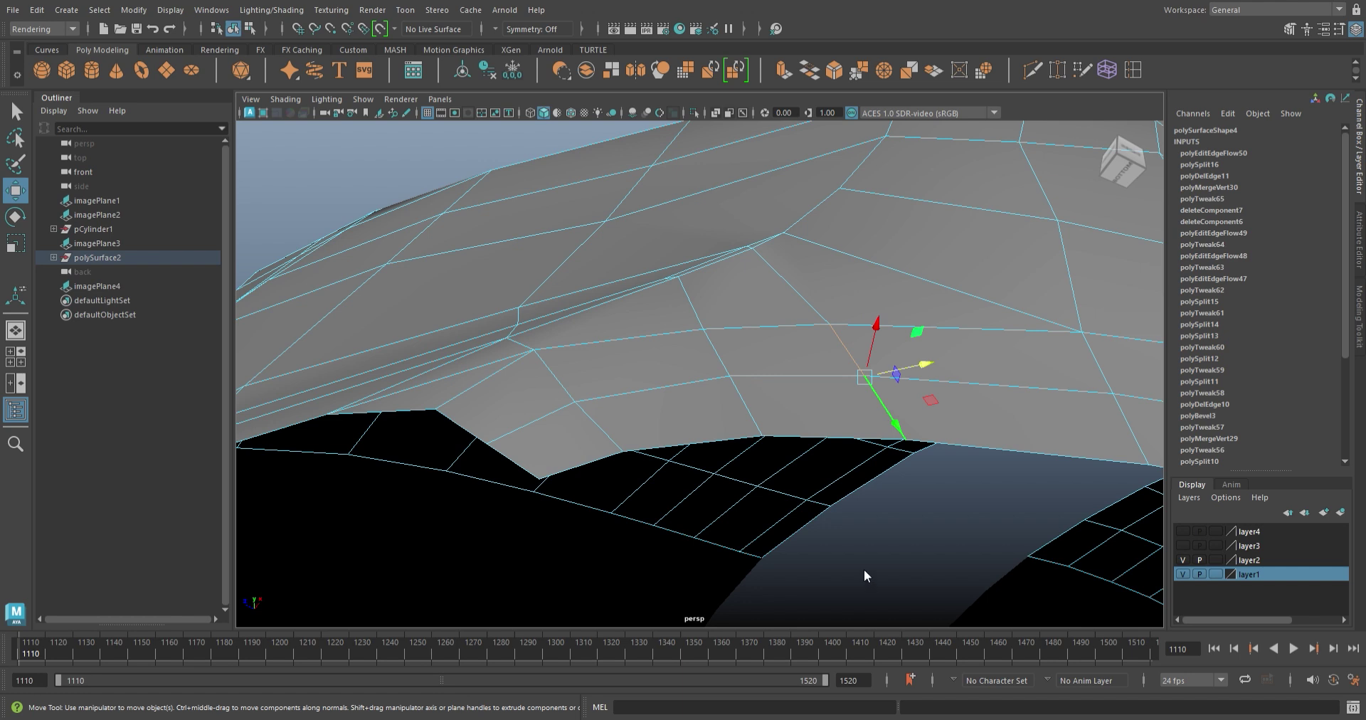
{"action": "right_click_drag", "start_coordinate": [865, 575], "coordinate": [816, 479], "text": "shift"}
{"action": "key", "text": "w"}
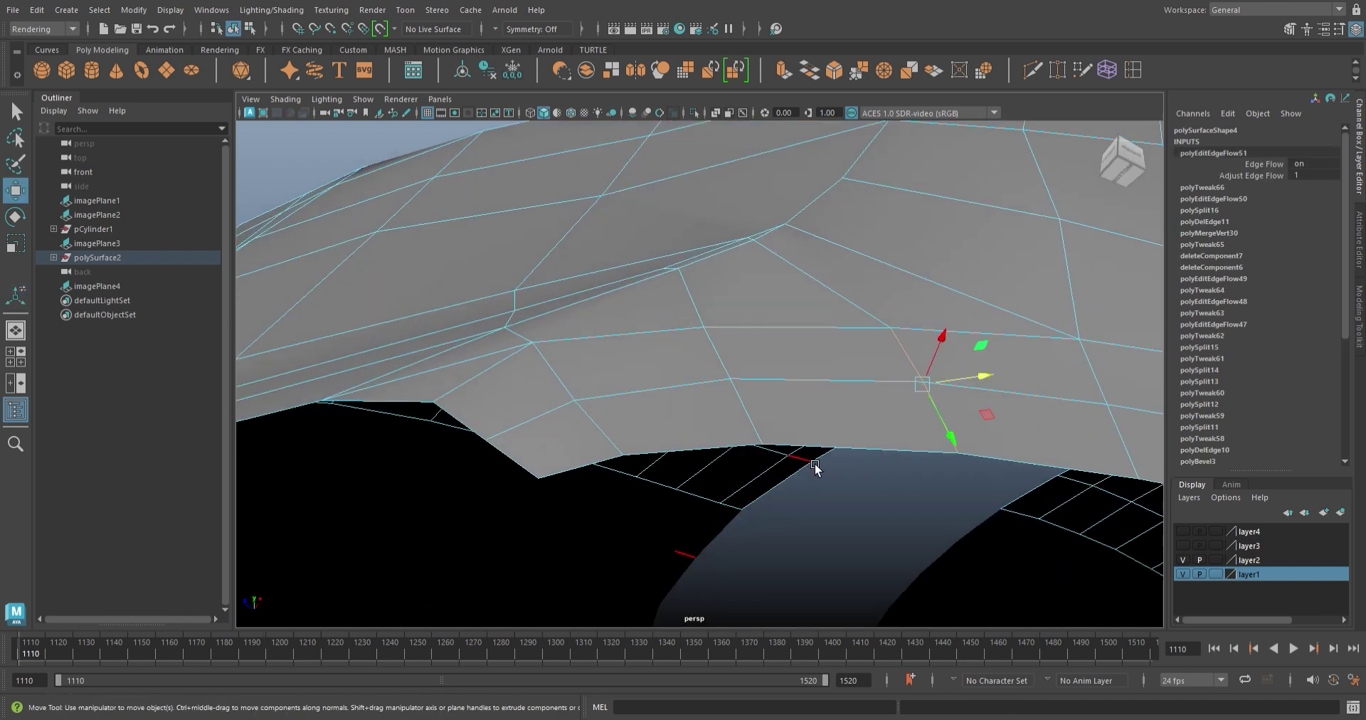
{"action": "mouse_move", "coordinate": [946, 412]}
{"action": "left_mouse_down", "text": "alt"}
{"action": "mouse_move", "coordinate": [808, 544]}
{"action": "mouse_move", "coordinate": [741, 494]}
{"action": "mouse_move", "coordinate": [661, 481]}
{"action": "mouse_move", "coordinate": [546, 494]}
{"action": "mouse_move", "coordinate": [601, 484]}
{"action": "mouse_move", "coordinate": [573, 494]}
{"action": "left_mouse_up", "text": "alt"}
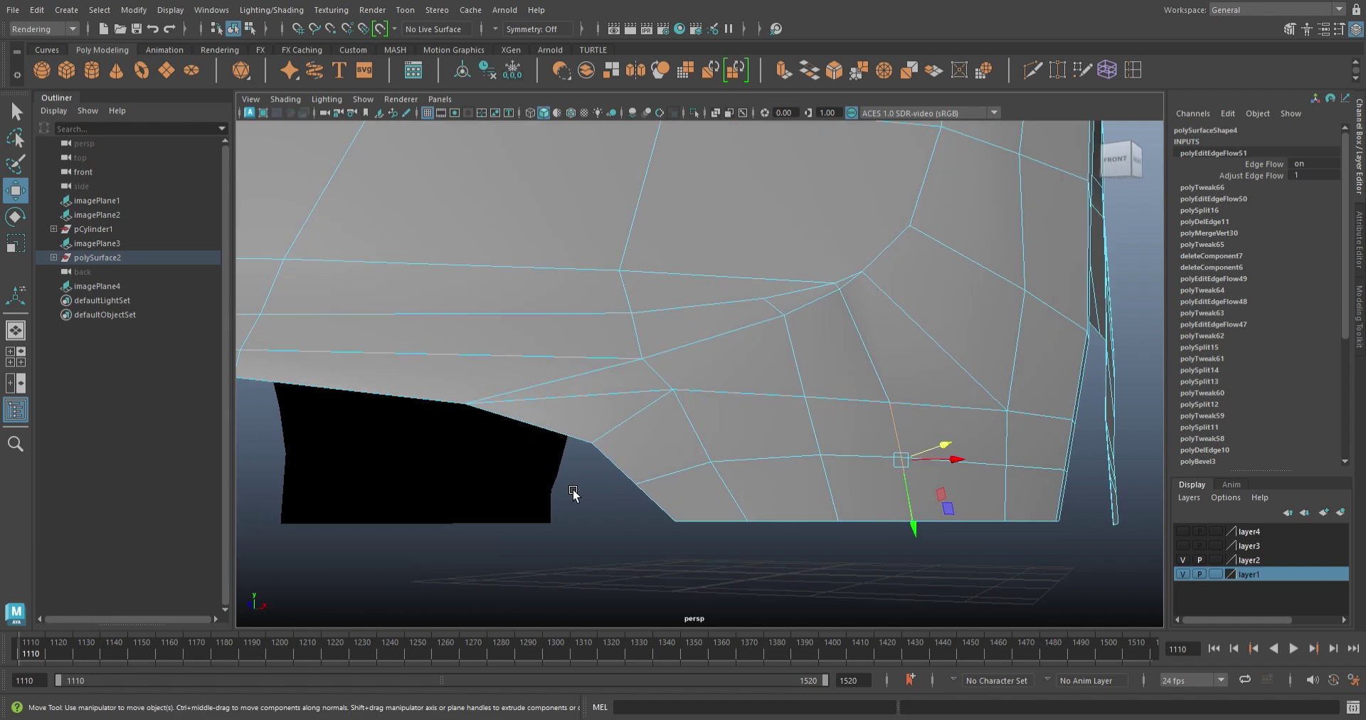
{"action": "key", "text": "space"}
{"action": "key", "text": "space"}
- Move the bumper vertices and edge below the headlight onto the front blueprint outline
{"action": "scroll", "coordinate": [709, 393], "scroll_direction": "up", "scroll_amount": 5}
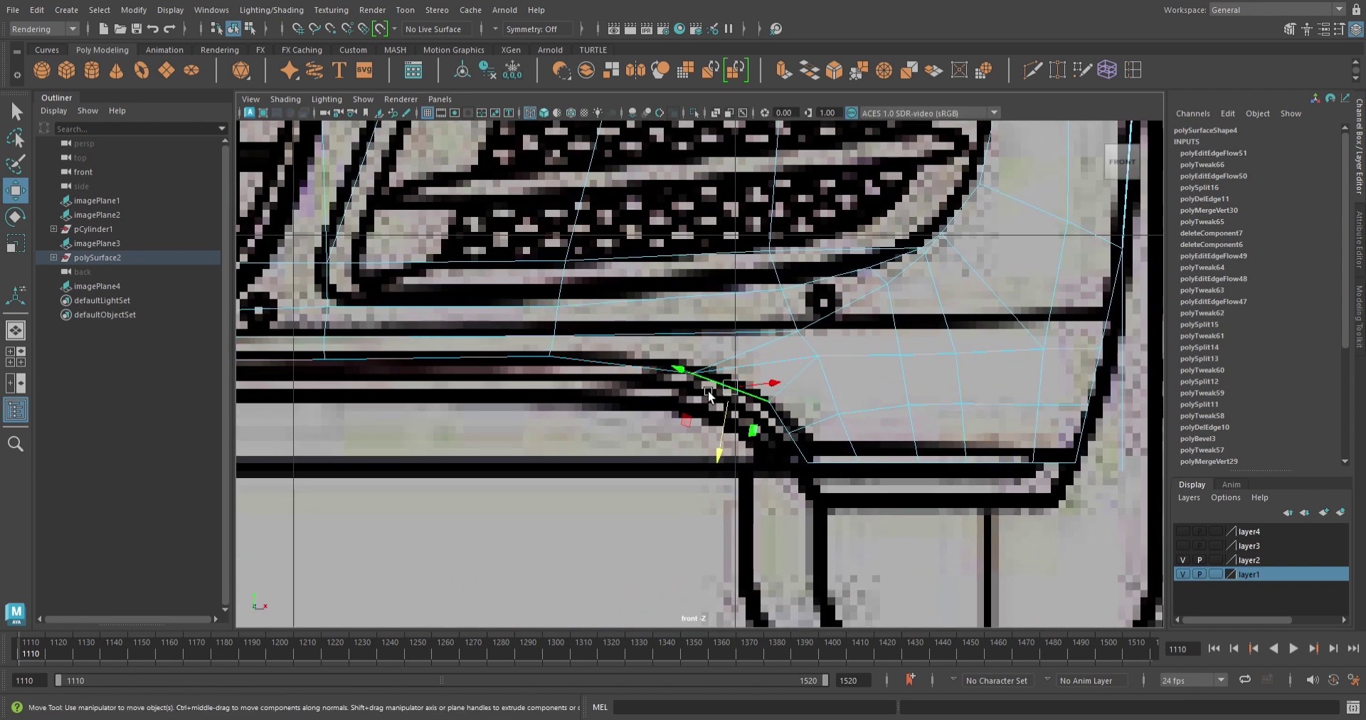
{"action": "left_click_drag", "start_coordinate": [710, 393], "coordinate": [706, 324]}
{"action": "scroll", "coordinate": [719, 353], "scroll_direction": "up", "scroll_amount": 3}
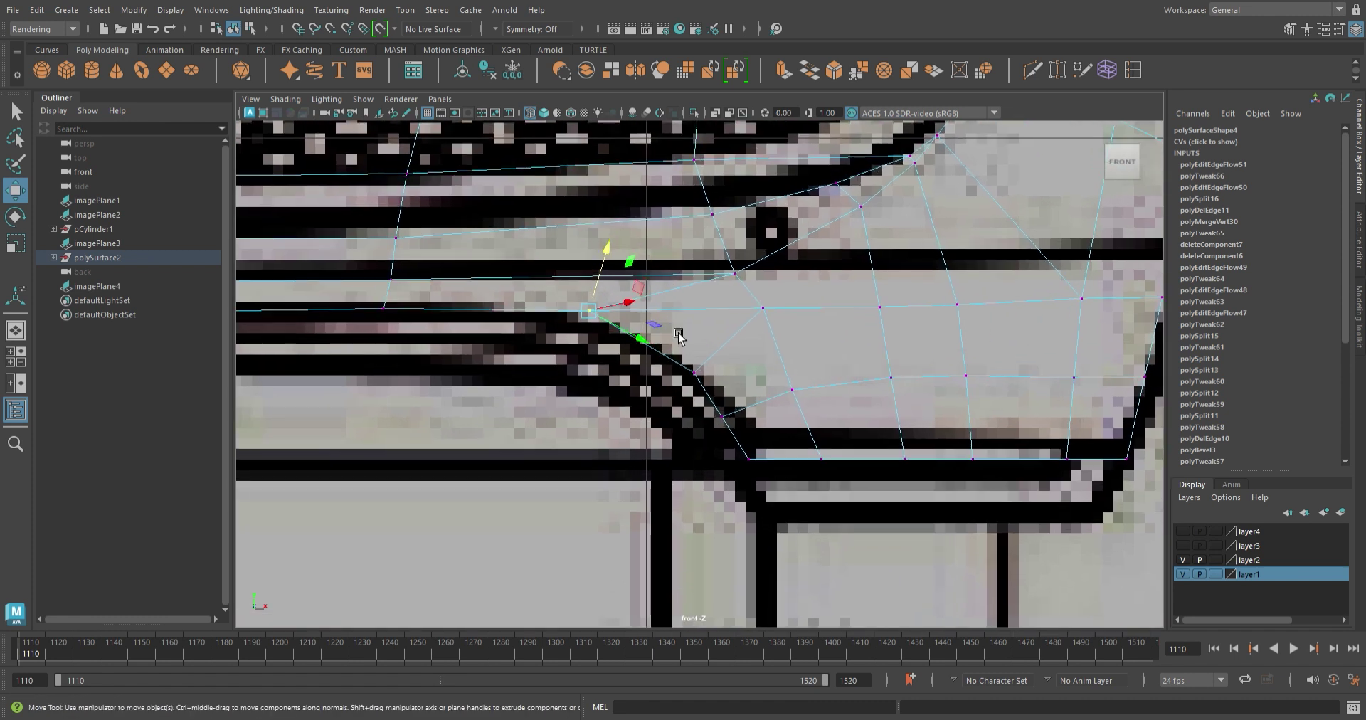
{"action": "left_click_drag", "start_coordinate": [773, 440], "coordinate": [731, 423]}
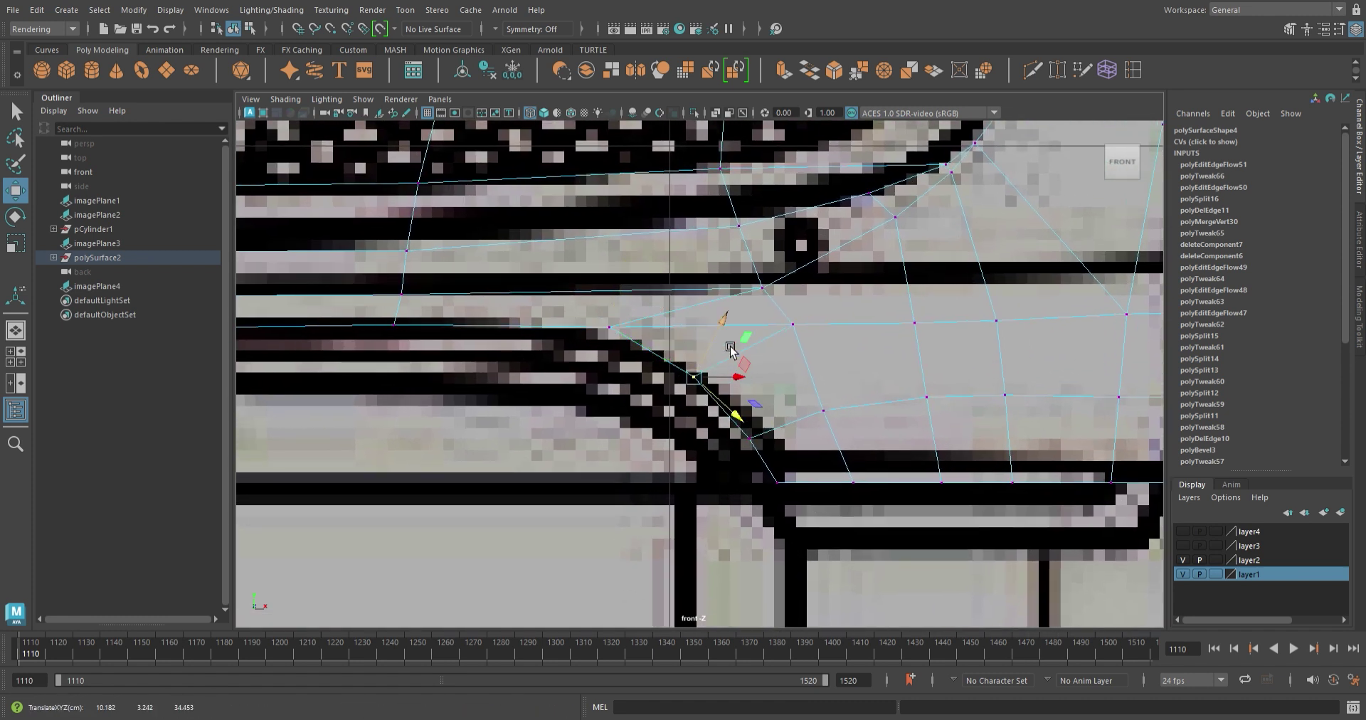
{"action": "scroll", "coordinate": [788, 403], "scroll_direction": "down", "scroll_amount": 5}
{"action": "right_click_drag", "start_coordinate": [639, 330], "coordinate": [643, 316], "text": "shift"}
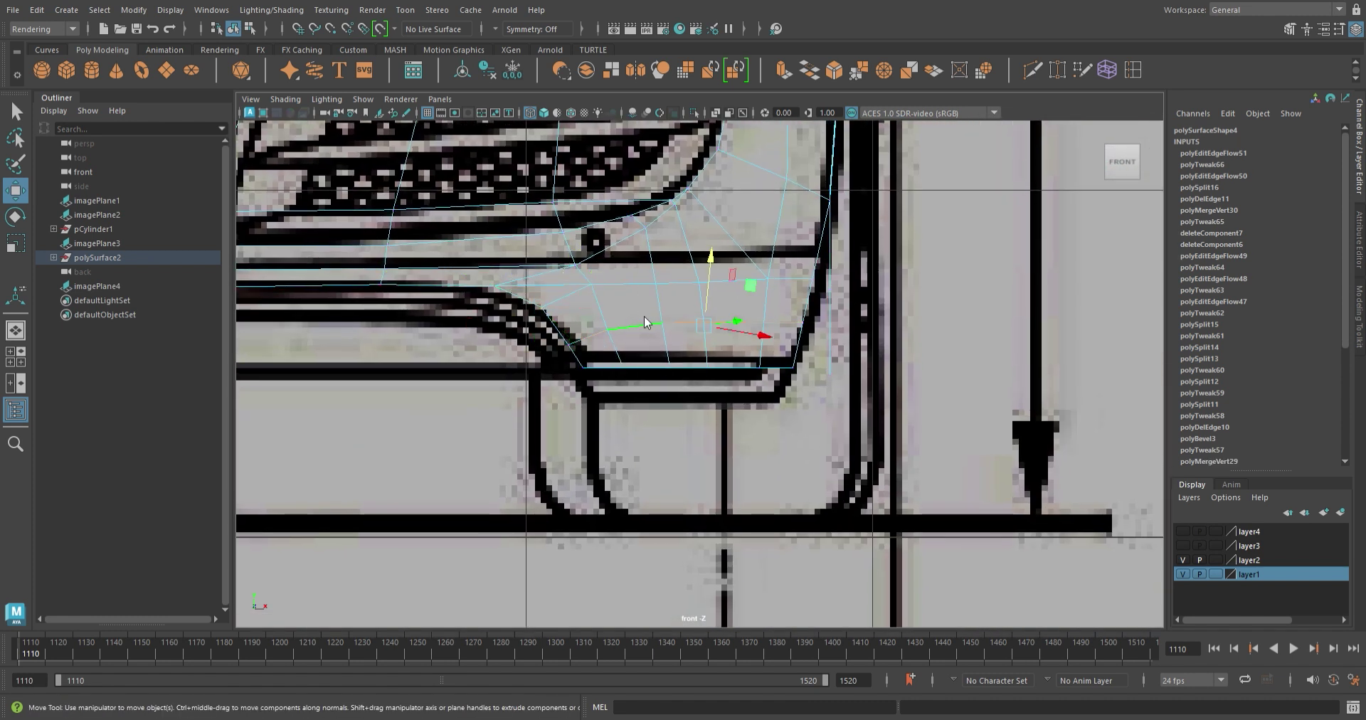
{"action": "key", "text": "w"}
{"action": "left_click_drag", "start_coordinate": [693, 288], "coordinate": [697, 288]}
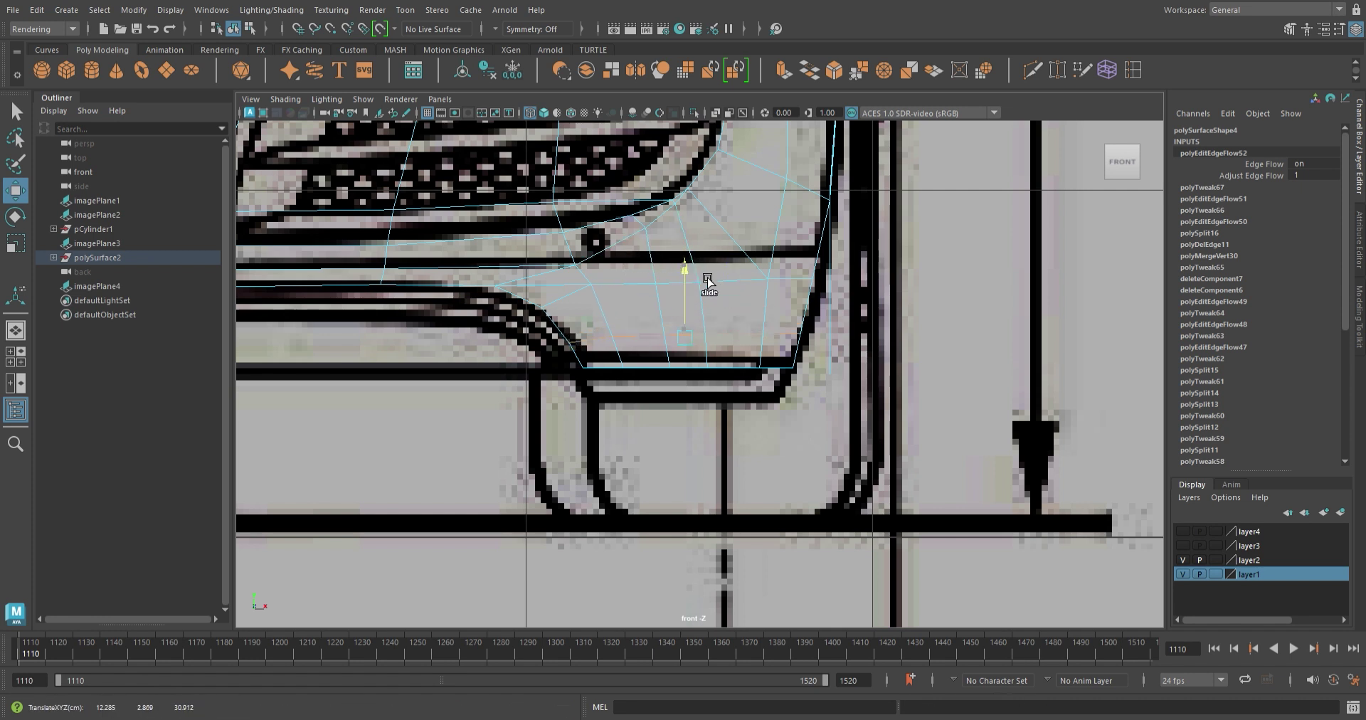
{"action": "scroll", "coordinate": [535, 371], "scroll_direction": "up", "scroll_amount": 2}
{"action": "left_click_drag", "start_coordinate": [525, 329], "coordinate": [554, 335]}
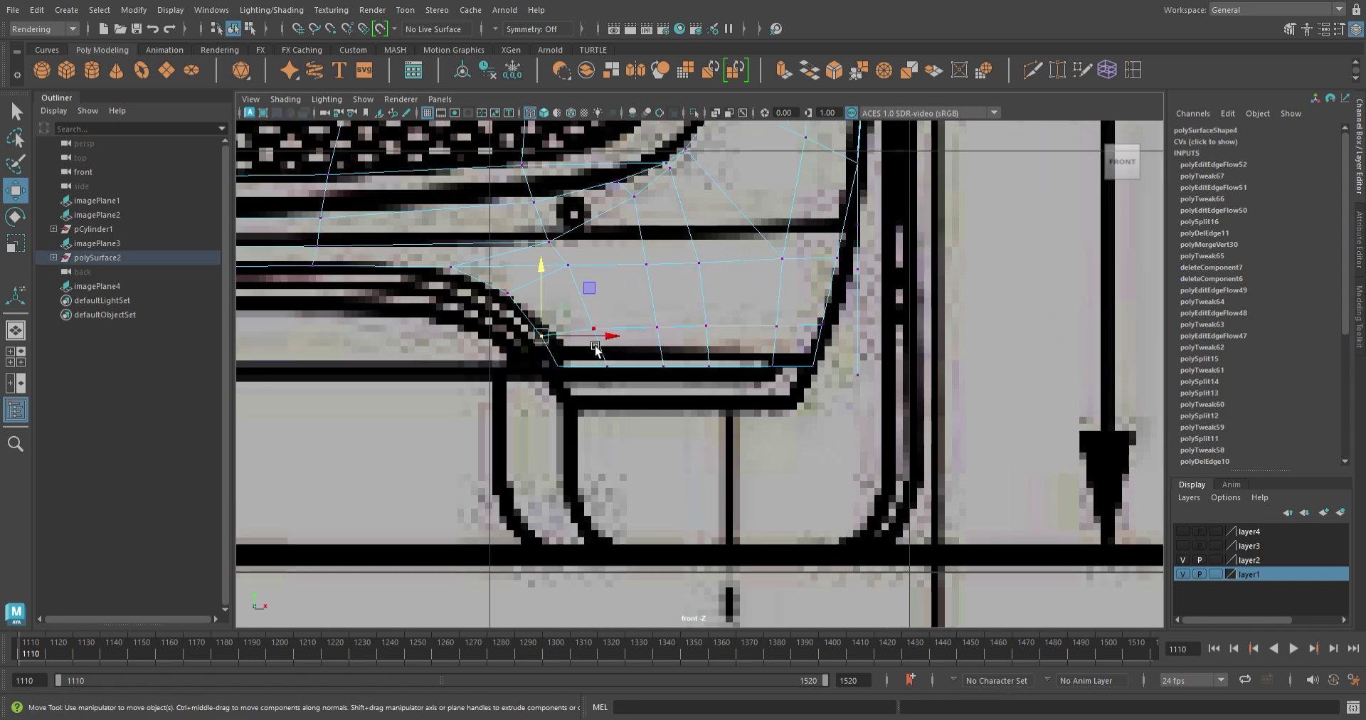
{"action": "scroll", "coordinate": [719, 368], "scroll_direction": "up", "scroll_amount": 1}
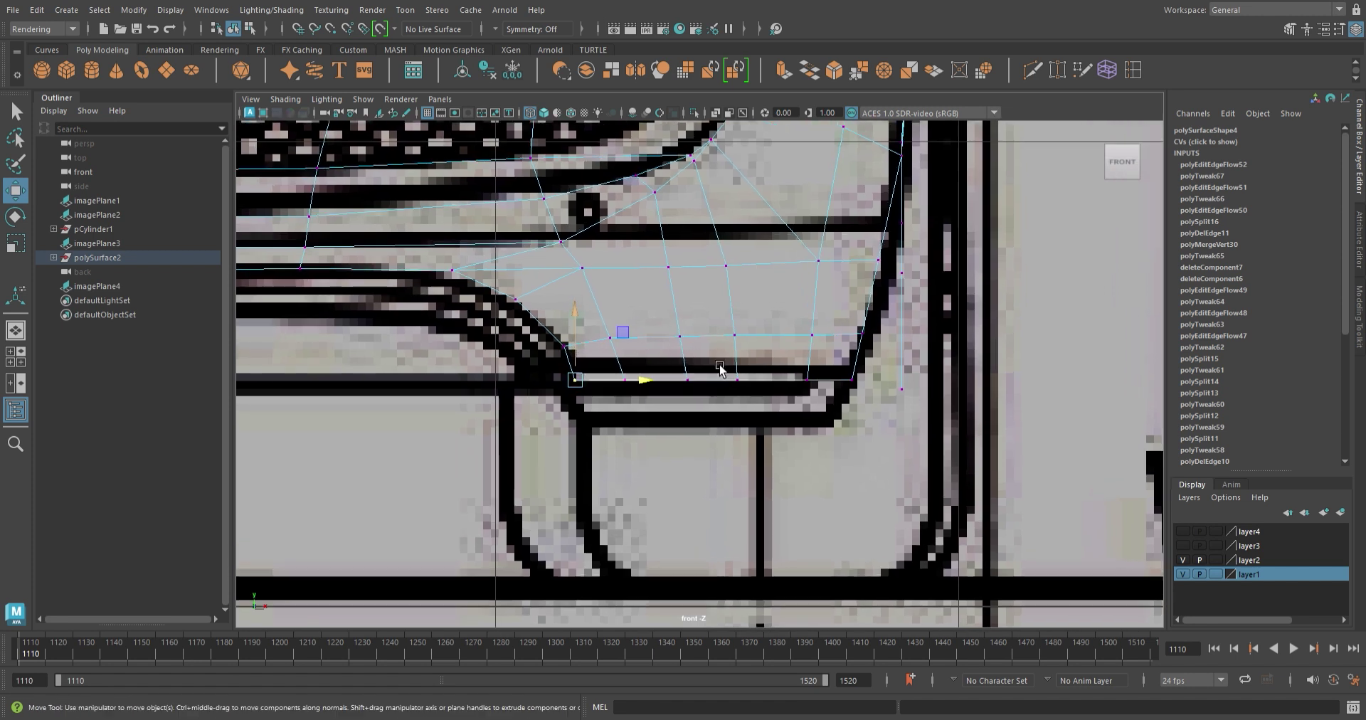
- Apply edge flow to two edges along the bumper's lower border
{"action": "key", "text": "F10"}
{"action": "left_click", "coordinate": [747, 361]}
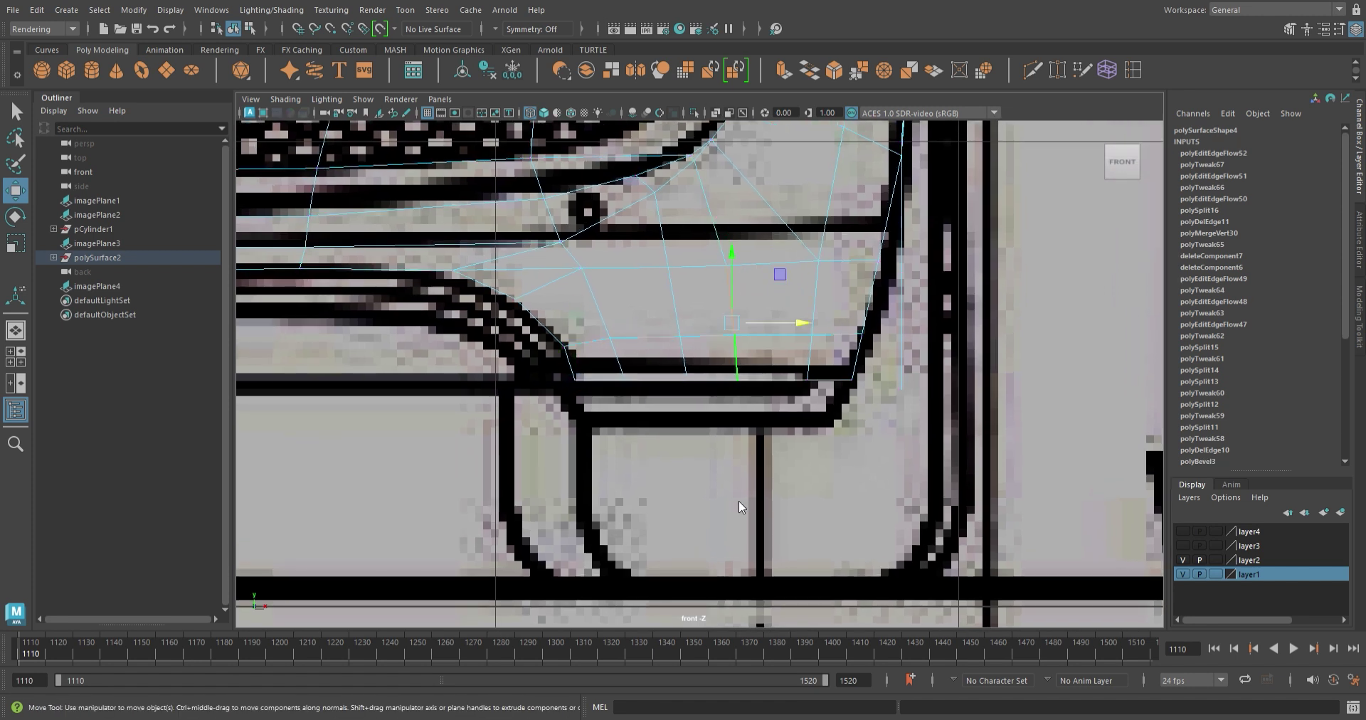
{"action": "key", "text": "g"}
{"action": "left_click", "coordinate": [685, 359]}
{"action": "key", "text": "g"}
- Insert a new edge loop across the lower corner face and smooth its flow
{"action": "middle_click_drag", "start_coordinate": [758, 324], "coordinate": [772, 354], "text": "alt"}
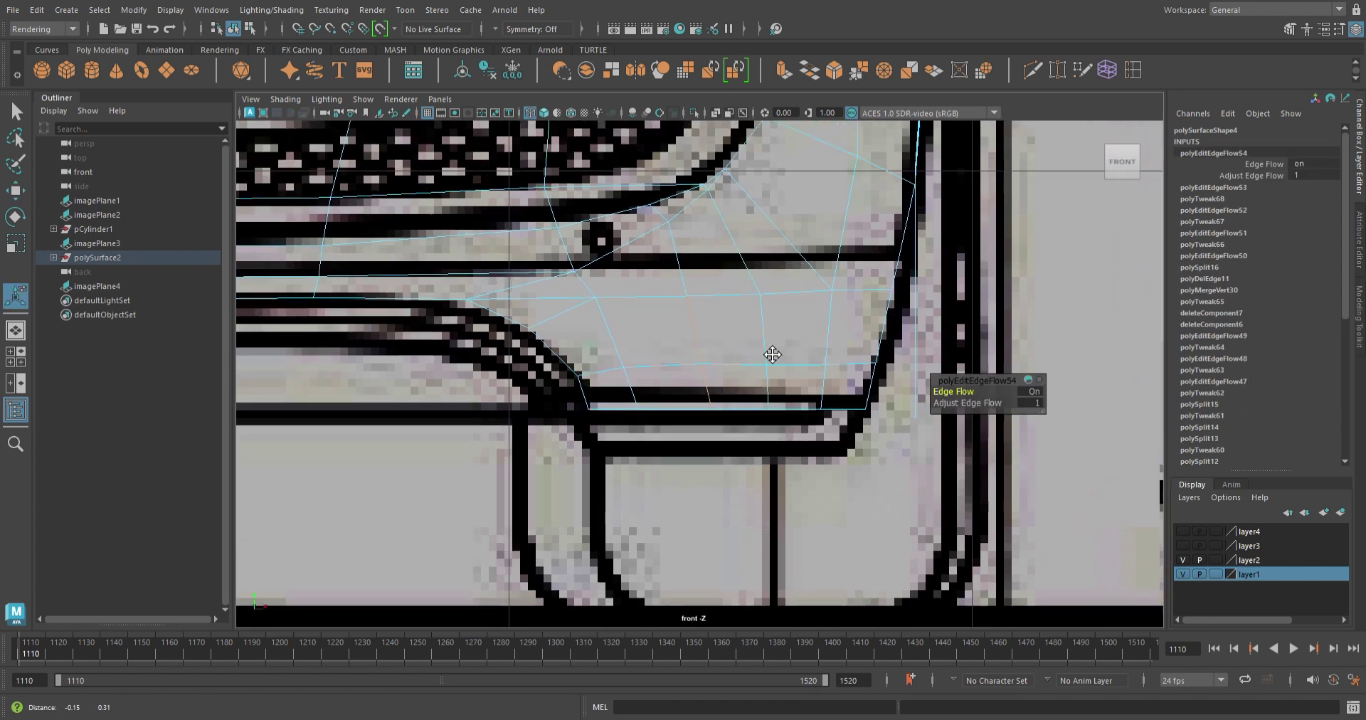
{"action": "scroll", "coordinate": [773, 354], "scroll_direction": "down", "scroll_amount": 3}
{"action": "scroll", "coordinate": [658, 390], "scroll_direction": "up", "scroll_amount": 4}
{"action": "left_click", "coordinate": [711, 376]}
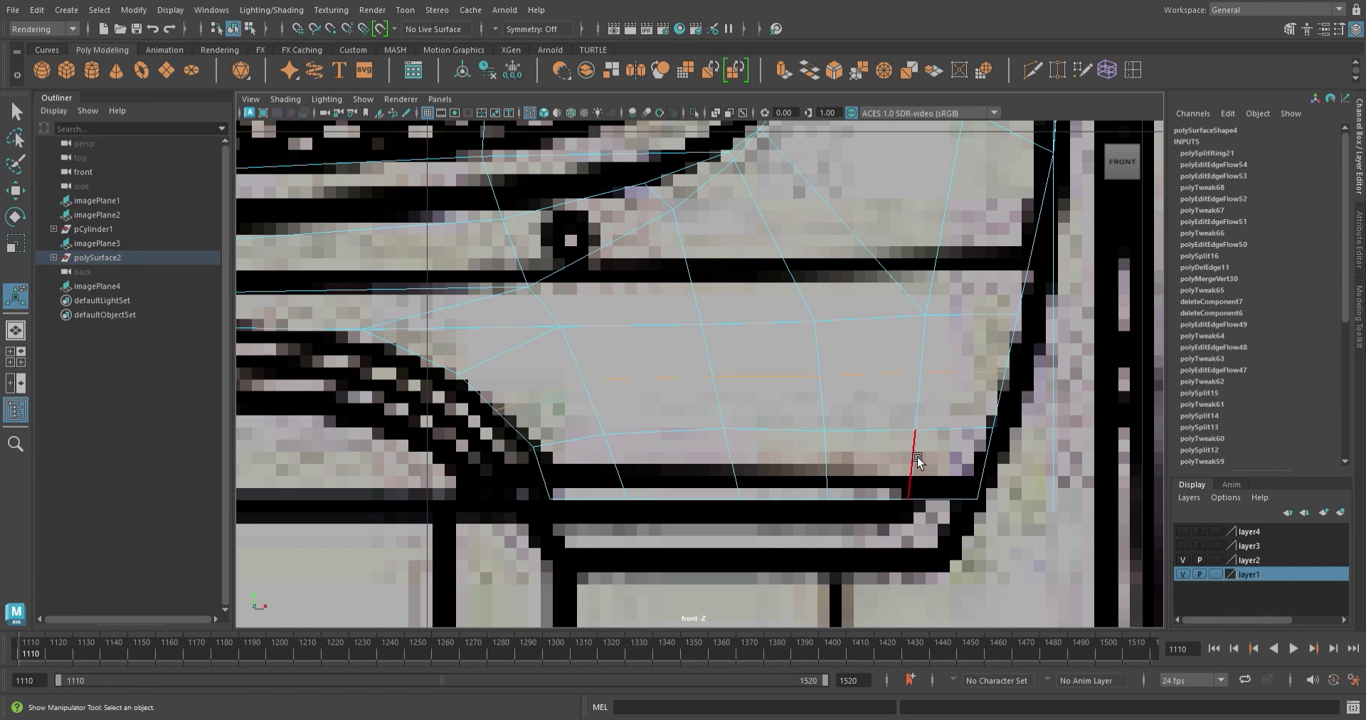
{"action": "key", "text": "g"}
{"action": "scroll", "coordinate": [557, 412], "scroll_direction": "down", "scroll_amount": 3}
{"action": "scroll", "coordinate": [761, 429], "scroll_direction": "up", "scroll_amount": 2}
- Pull back to frame the headlight and grille, ready to cut under the headlight
{"action": "middle_click_drag", "start_coordinate": [761, 429], "coordinate": [712, 413], "text": "alt"}
{"action": "scroll", "coordinate": [671, 391], "scroll_direction": "down", "scroll_amount": 3}
{"action": "scroll", "coordinate": [666, 399], "scroll_direction": "up", "scroll_amount": 1}
{"action": "scroll", "coordinate": [666, 399], "scroll_direction": "up", "scroll_amount": 2}
{"action": "key", "text": "ctrl+shift+x"}
{"action": "scroll", "coordinate": [595, 390], "scroll_direction": "up", "scroll_amount": 2}
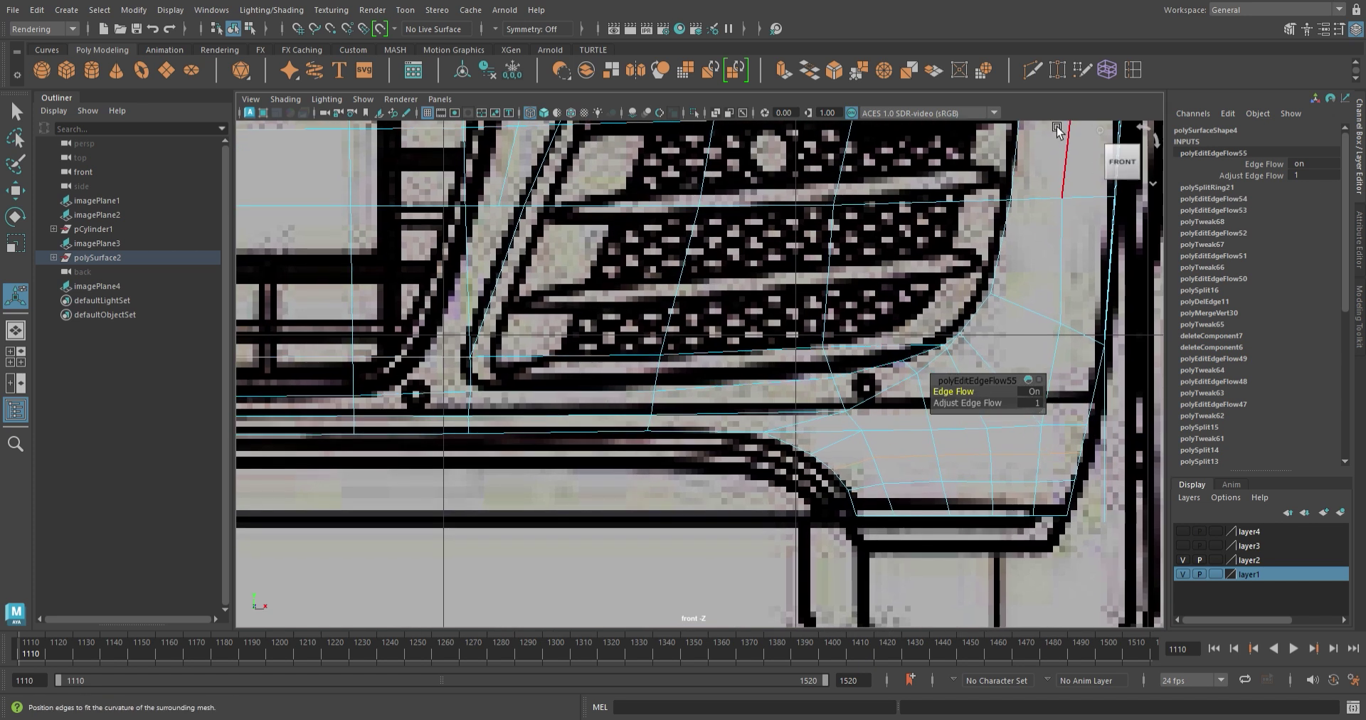
{"action": "scroll", "coordinate": [525, 412], "scroll_direction": "down", "scroll_amount": 4}
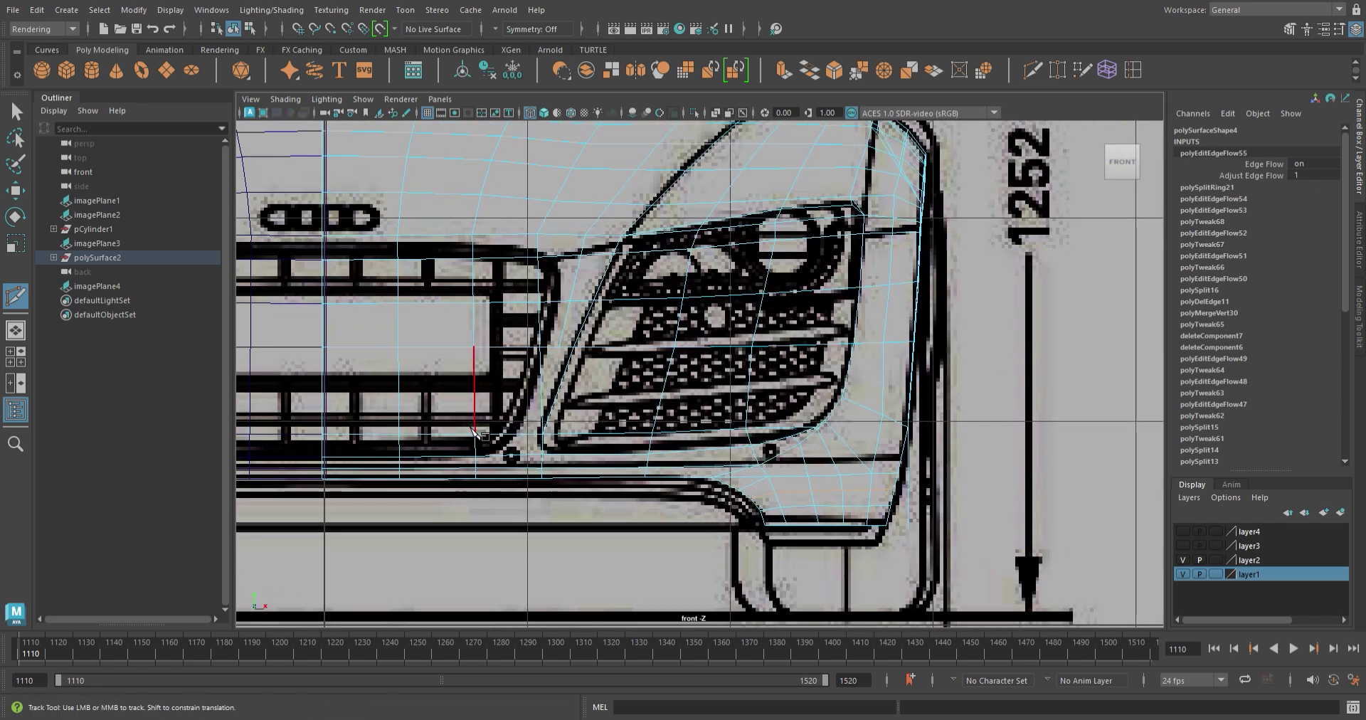
{"action": "scroll", "coordinate": [620, 444], "scroll_direction": "up", "scroll_amount": 3}
{"action": "key", "text": "w"}
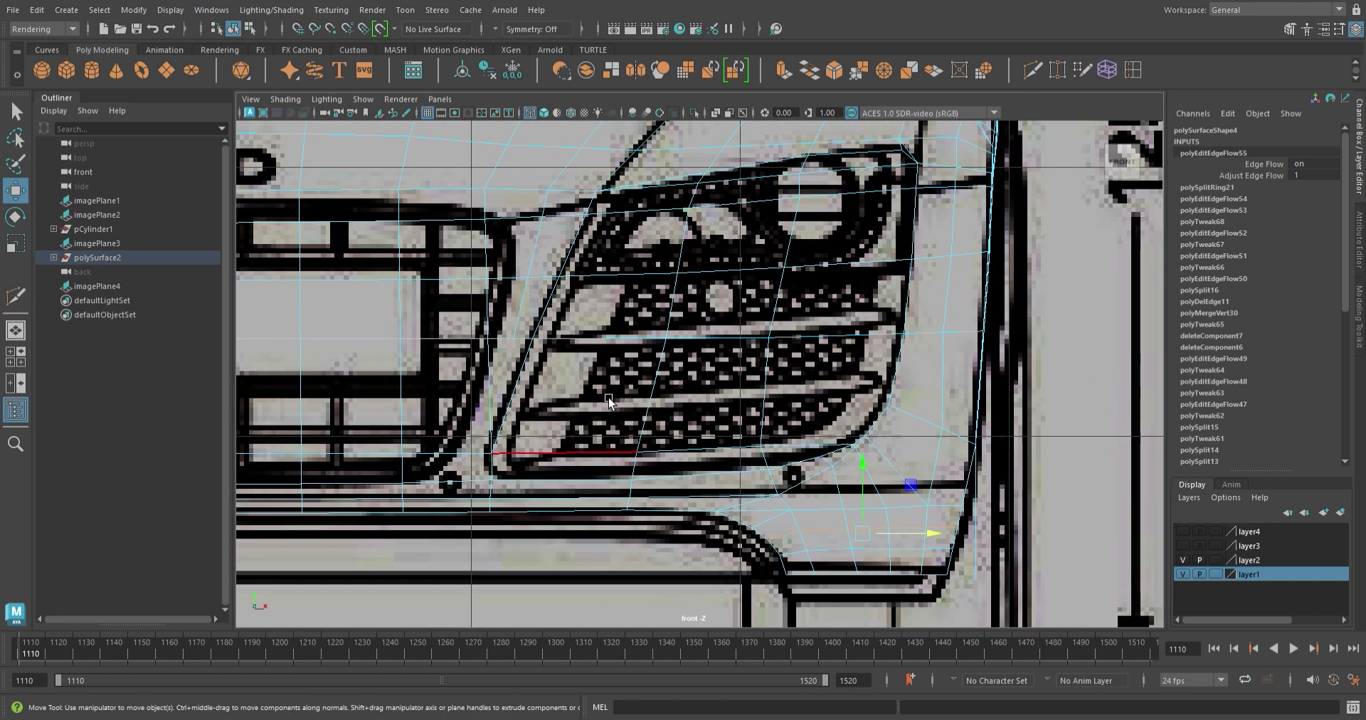
{"action": "key", "text": "F11"}
{"action": "left_click", "coordinate": [576, 427]}
{"action": "left_click", "coordinate": [614, 303], "text": "shift"}
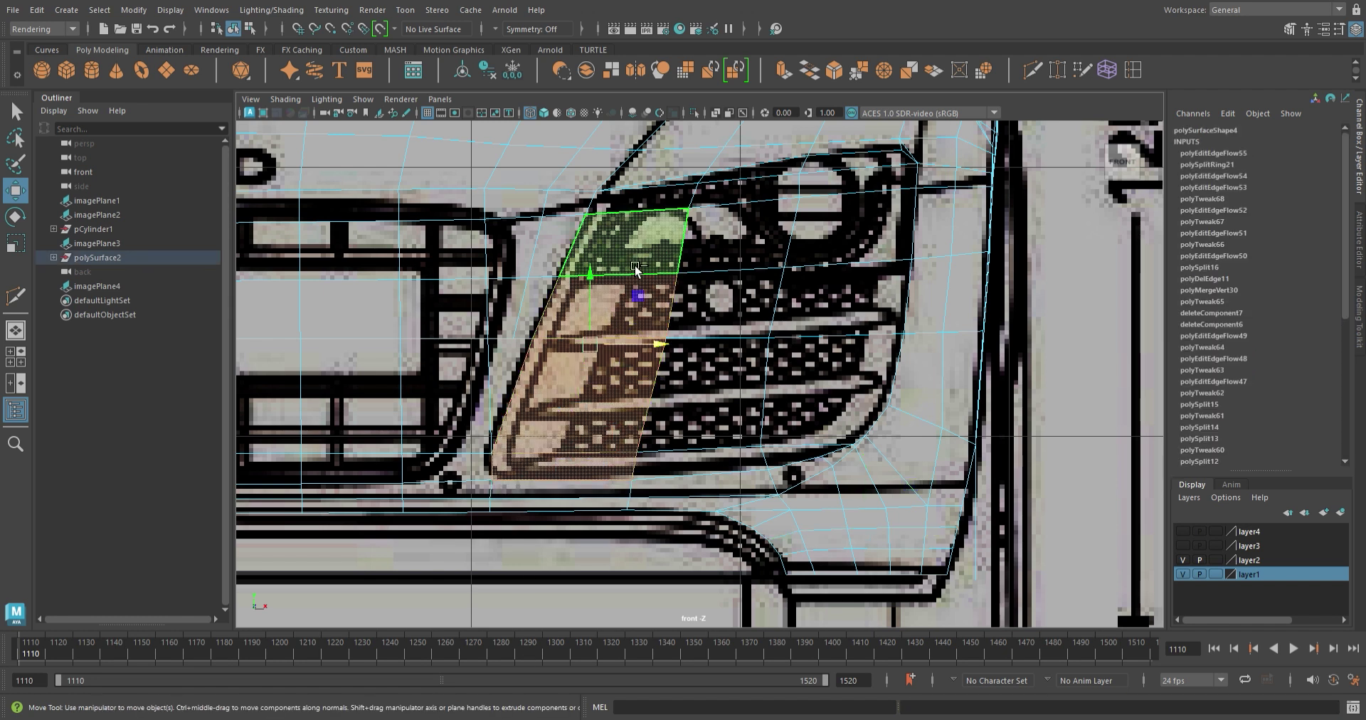
{"action": "left_click", "coordinate": [646, 219], "text": "shift"}
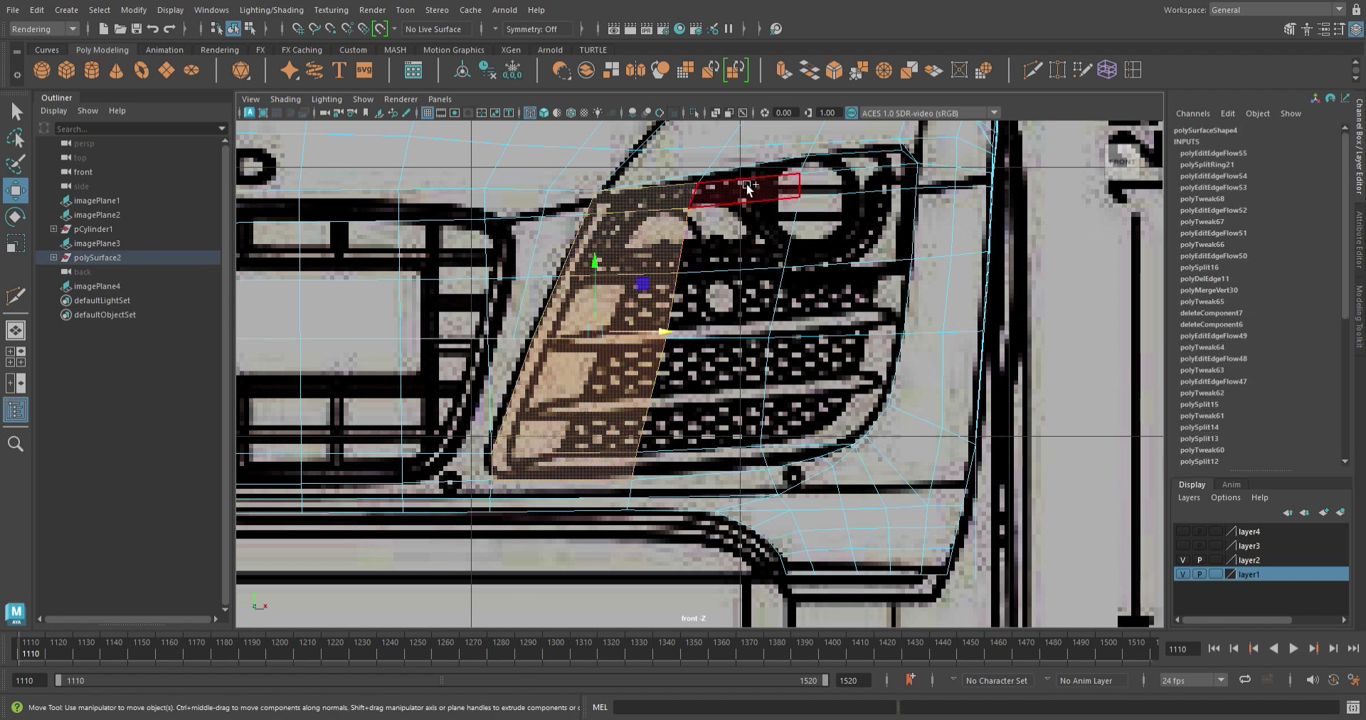
{"action": "left_click", "coordinate": [754, 177], "text": "shift"}
{"action": "left_click", "coordinate": [854, 163], "text": "shift"}
{"action": "left_click", "coordinate": [804, 168], "text": "shift"}
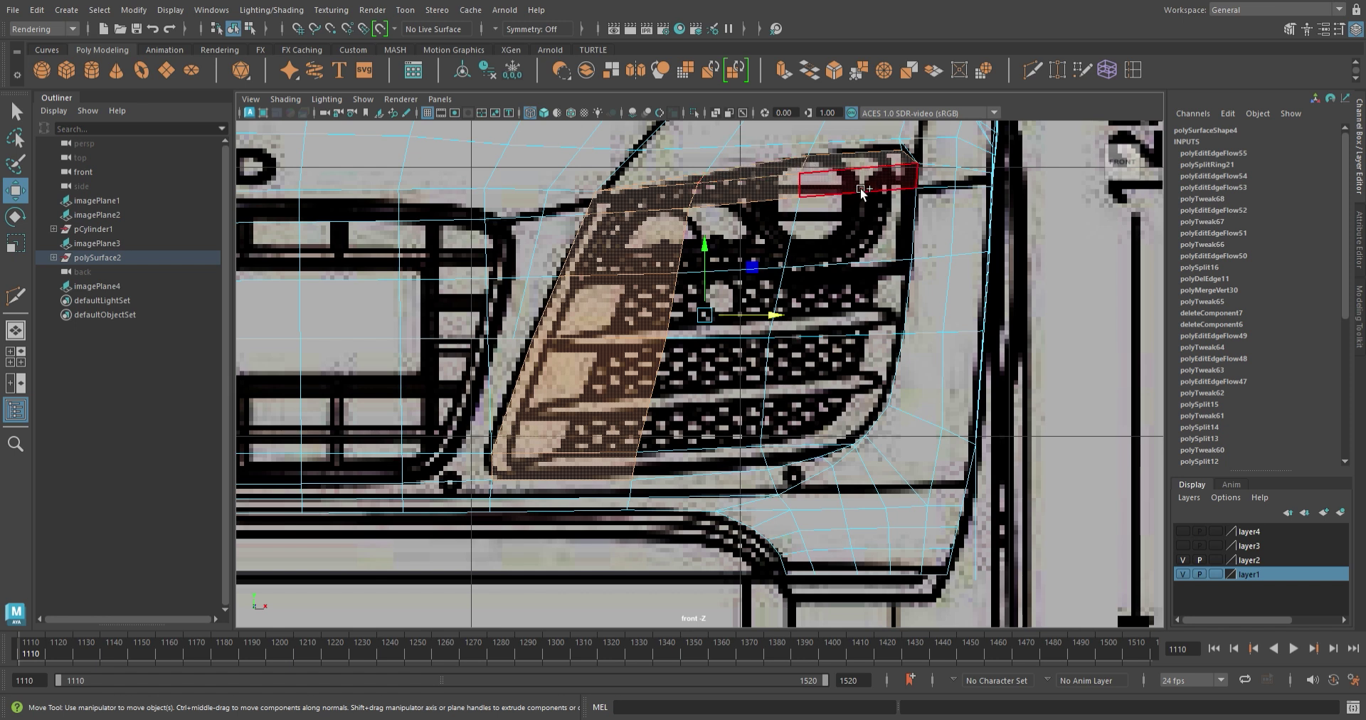
{"action": "left_click", "coordinate": [732, 227], "text": "shift"}
{"action": "key", "text": "ctrl+e"}
{"action": "key", "text": "ctrl+z"}
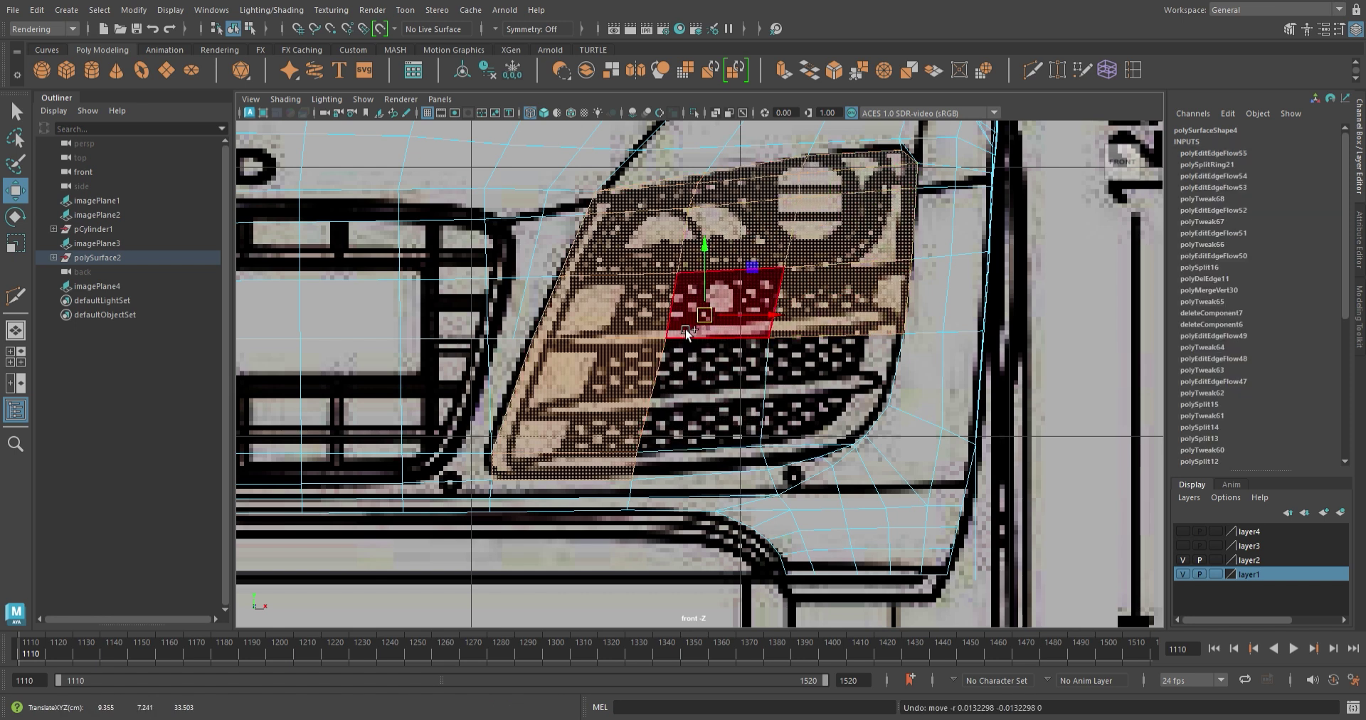
{"action": "scroll", "coordinate": [761, 457], "scroll_direction": "down", "scroll_amount": 3}
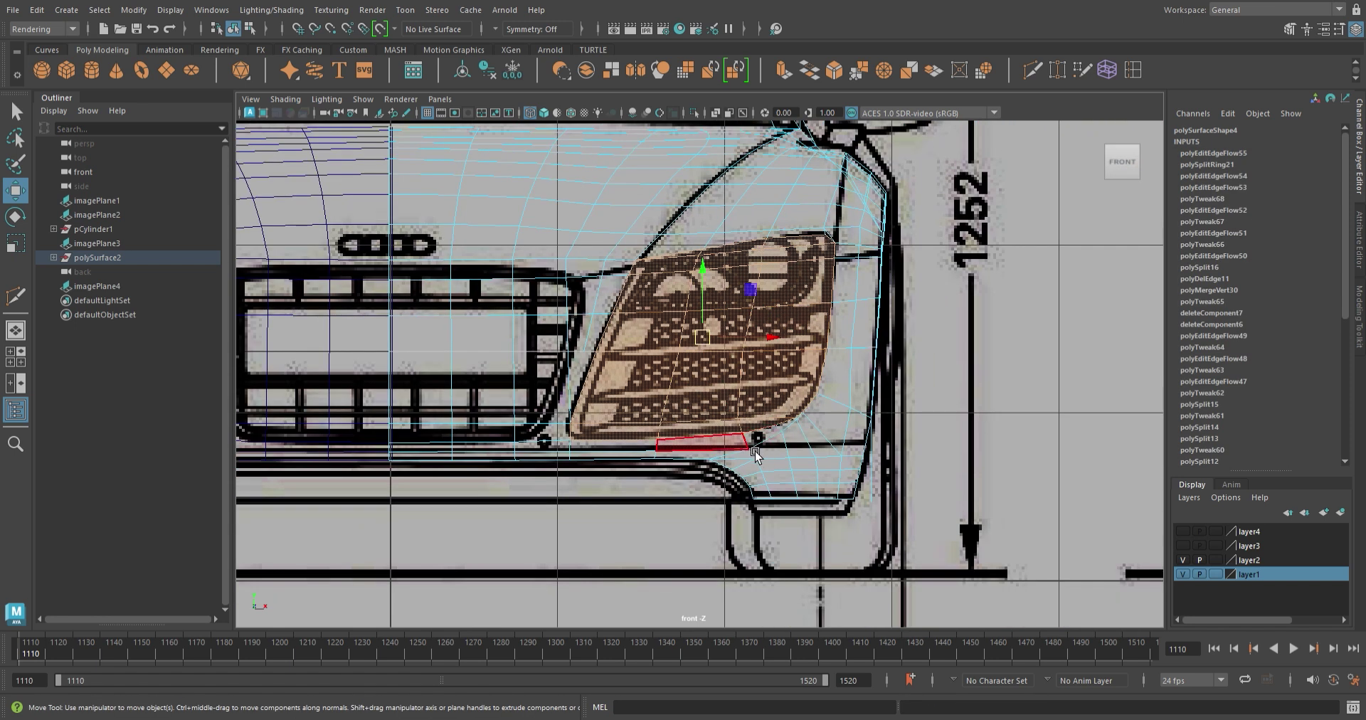
{"action": "scroll", "coordinate": [783, 498], "scroll_direction": "up", "scroll_amount": 1}
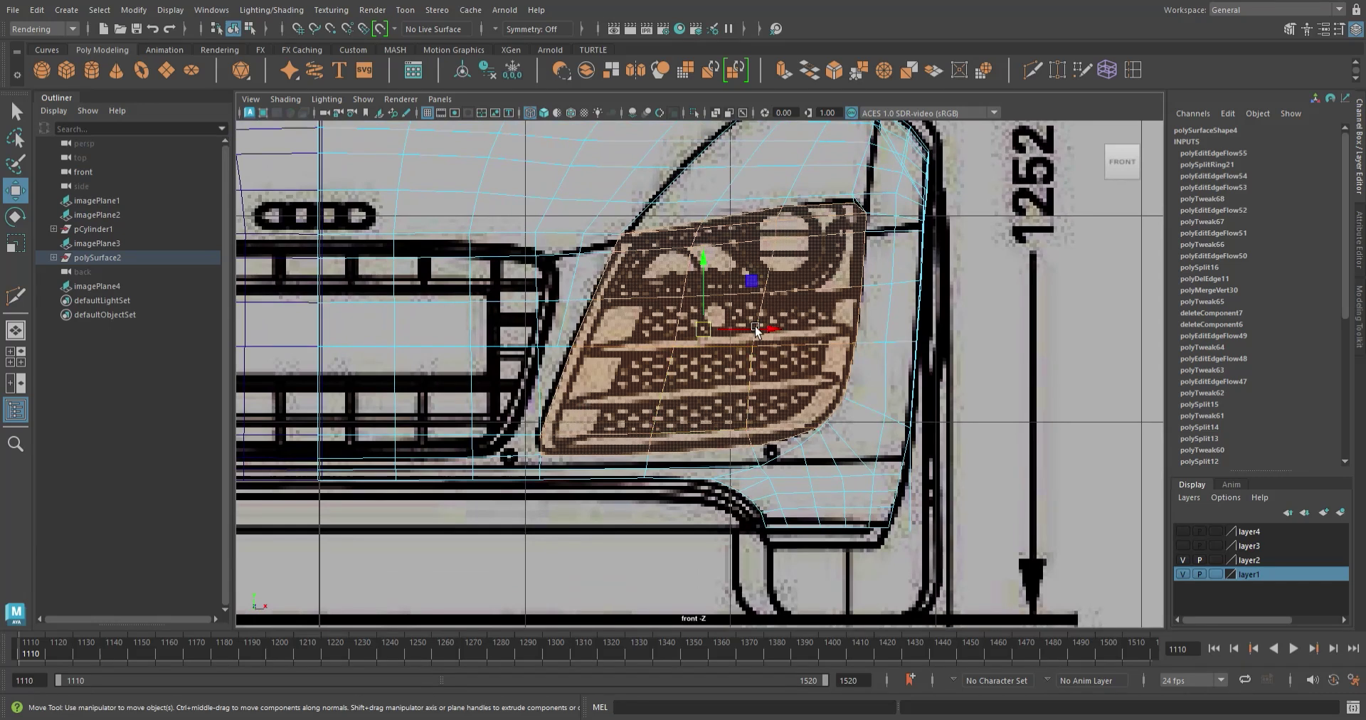
{"action": "left_click", "coordinate": [1067, 606]}
{"action": "scroll", "coordinate": [1067, 606], "scroll_direction": "down", "scroll_amount": 2}
- Cut a new edge down the grille's border and turn off smooth mesh preview
{"action": "scroll", "coordinate": [1067, 606], "scroll_direction": "down", "scroll_amount": 1}
{"action": "scroll", "coordinate": [644, 328], "scroll_direction": "up", "scroll_amount": 2}
{"action": "scroll", "coordinate": [643, 327], "scroll_direction": "up", "scroll_amount": 2}
{"action": "middle_click_drag", "start_coordinate": [643, 327], "coordinate": [818, 284], "text": "alt"}
{"action": "scroll", "coordinate": [711, 249], "scroll_direction": "up", "scroll_amount": 1}
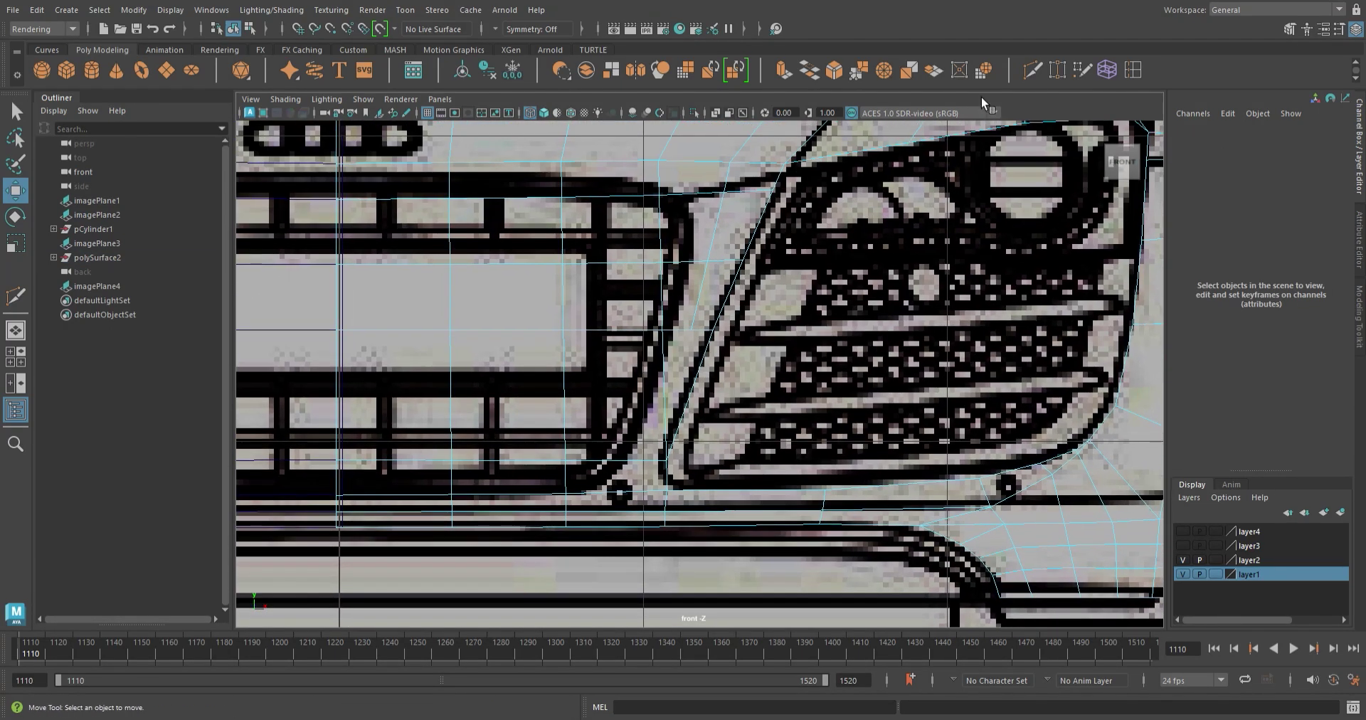
{"action": "right_click_drag", "start_coordinate": [682, 213], "coordinate": [711, 234], "text": "shift"}
{"action": "left_click", "coordinate": [659, 195]}
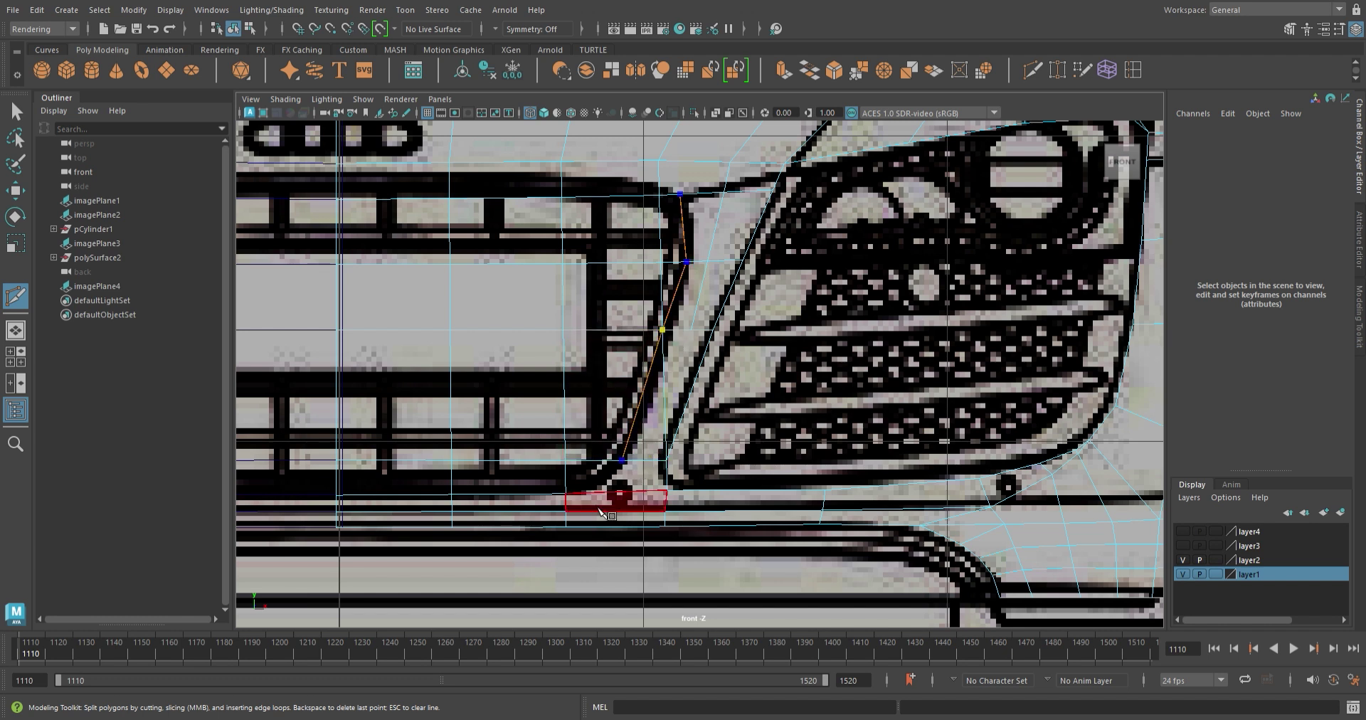
{"action": "scroll", "coordinate": [596, 507], "scroll_direction": "down", "scroll_amount": 2}
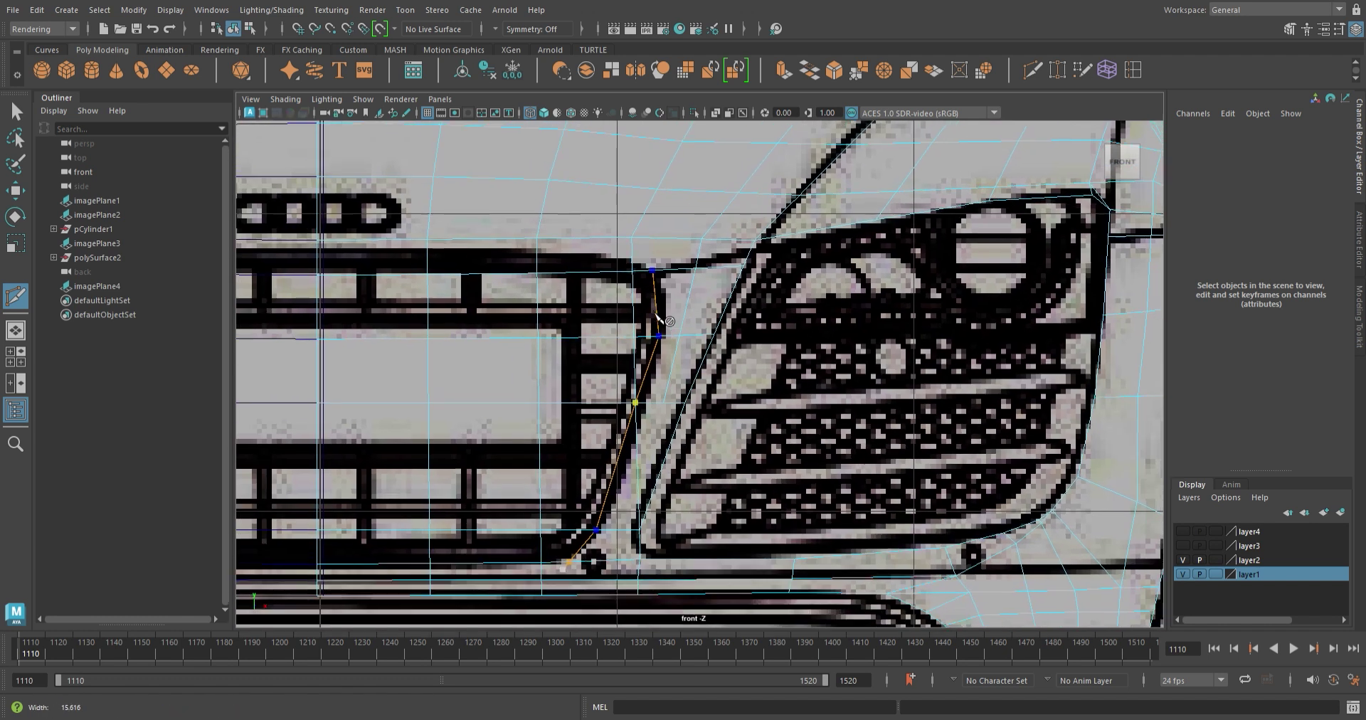
{"action": "scroll", "coordinate": [658, 242], "scroll_direction": "up", "scroll_amount": 3}
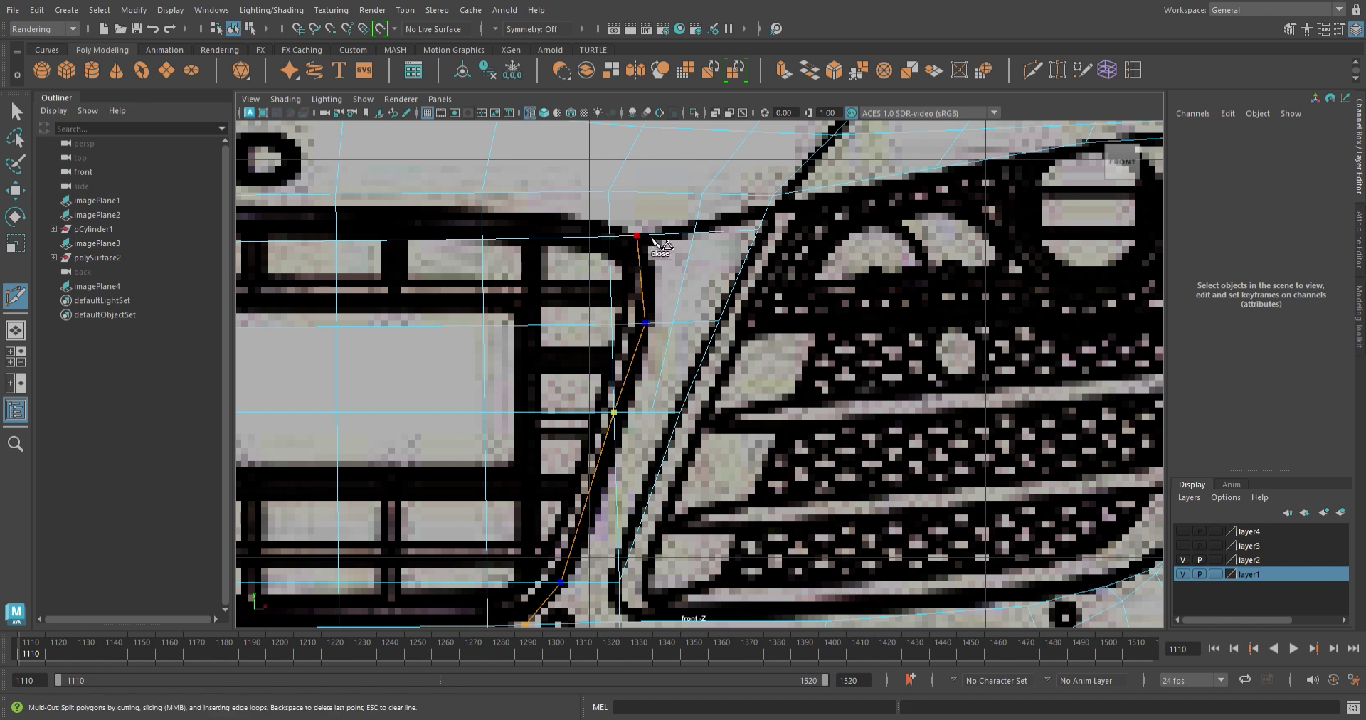
{"action": "key", "text": "w"}
{"action": "key", "text": "1"}
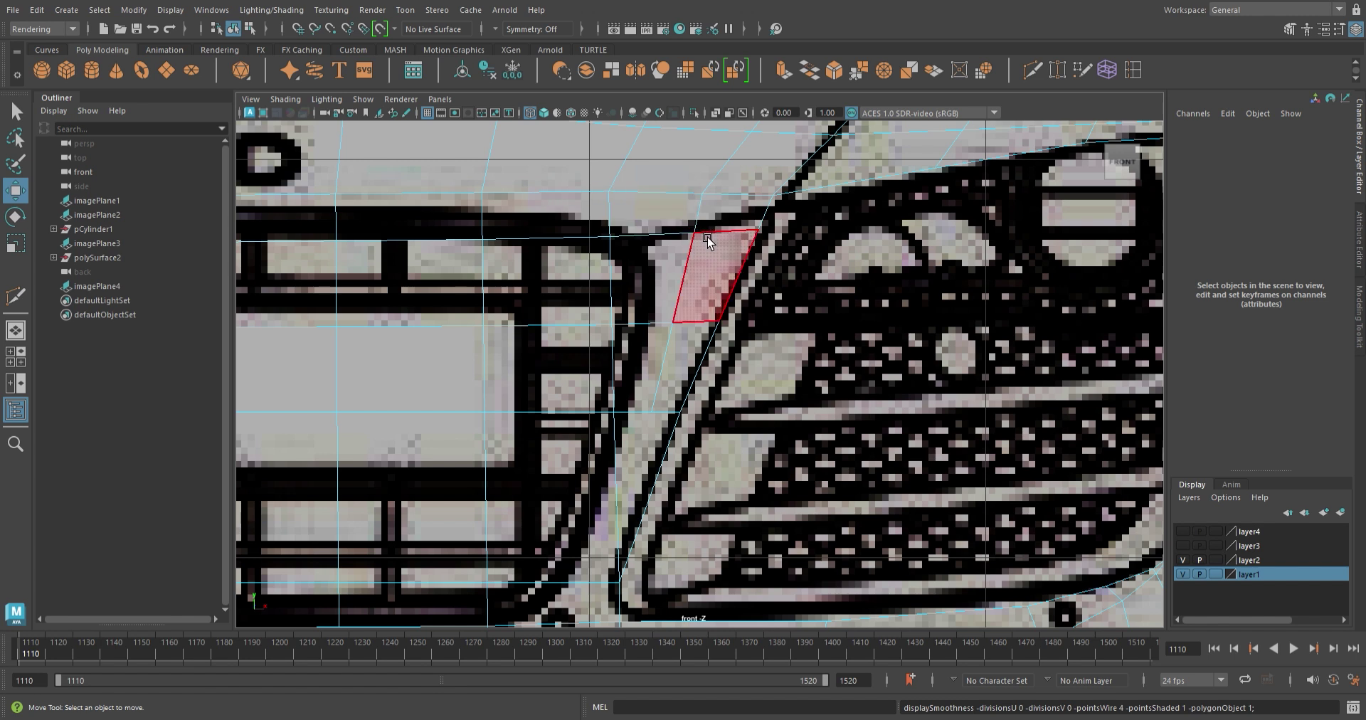
- Cut an edge beside the headlight and move a vertex onto the grille's top line
{"action": "key", "text": "ctrl+shift+x"}
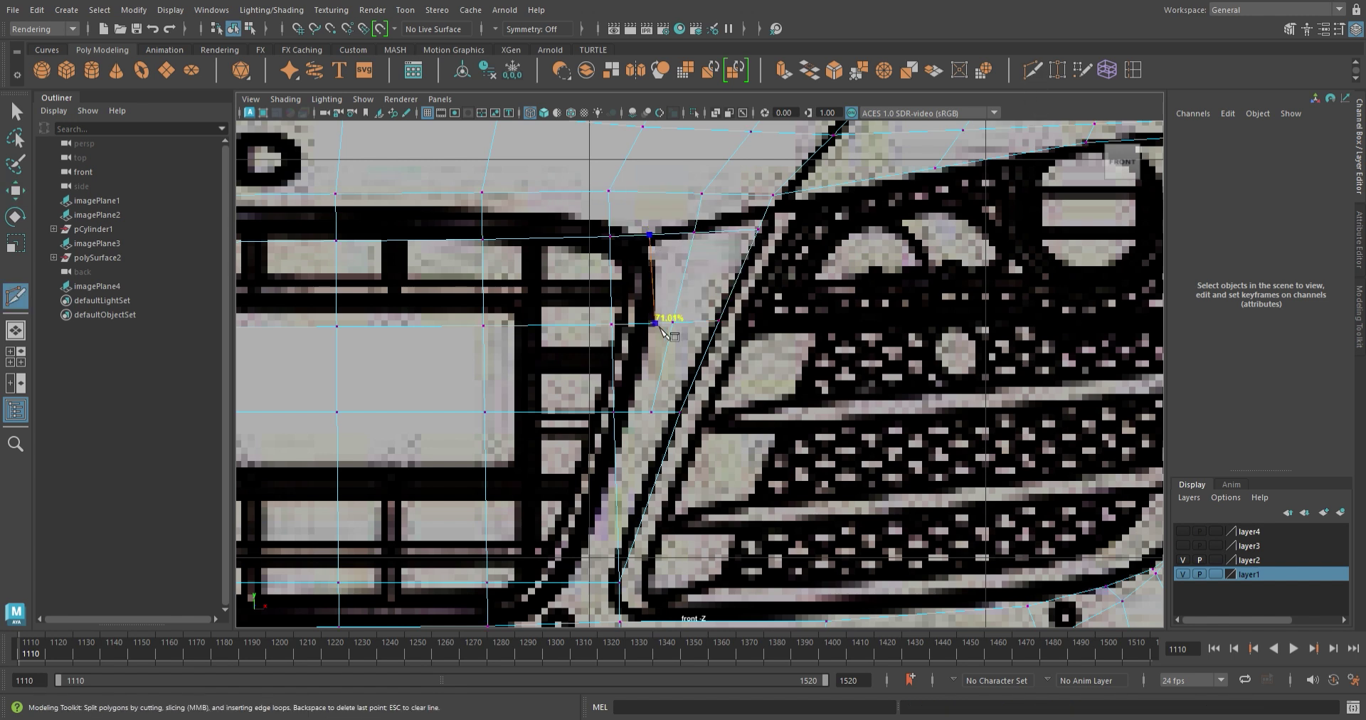
{"action": "left_click", "coordinate": [619, 412]}
{"action": "key", "text": "Return"}
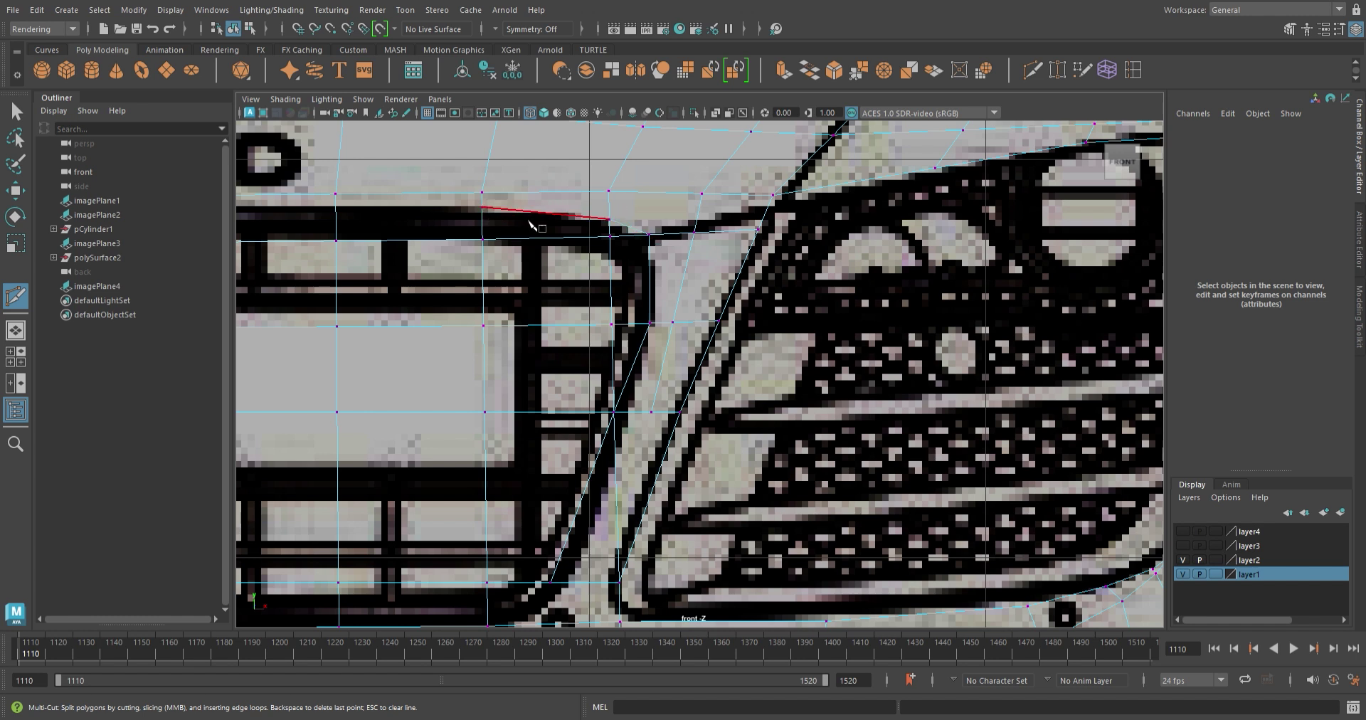
{"action": "key", "text": "w"}
{"action": "key", "text": "ctrl+z"}
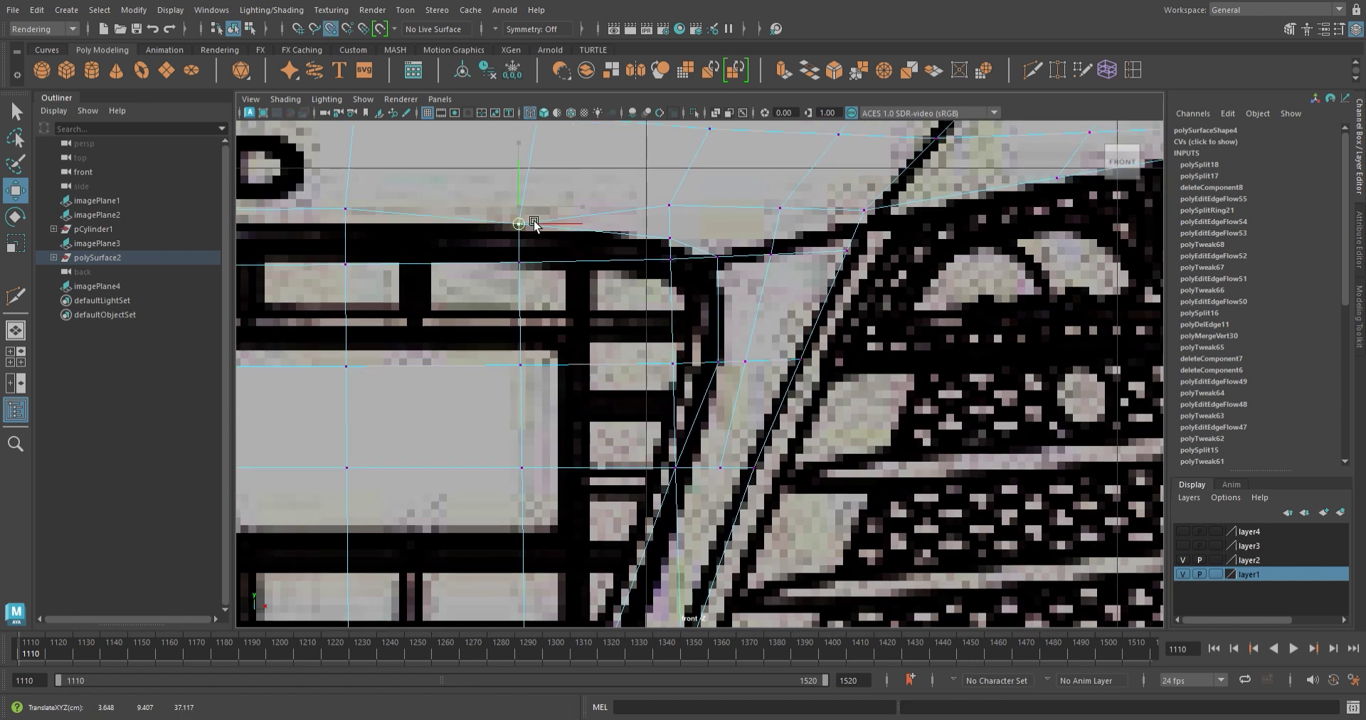
{"action": "scroll", "coordinate": [544, 213], "scroll_direction": "down", "scroll_amount": 3}
{"action": "scroll", "coordinate": [542, 242], "scroll_direction": "down", "scroll_amount": 1}
{"action": "left_click_drag", "start_coordinate": [439, 246], "coordinate": [461, 232]}
- Cut a new edge across the panel above the grille toward the headlight
{"action": "key", "text": "ctrl+shift+x"}
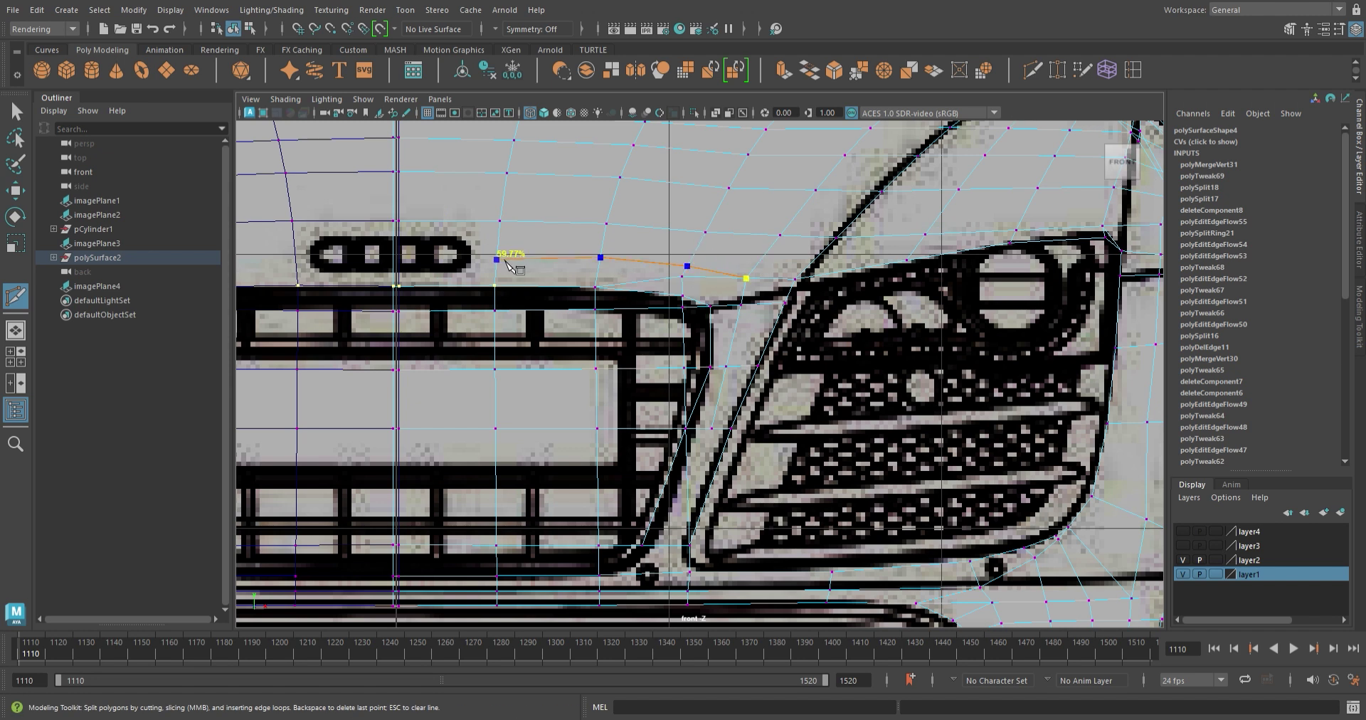
{"action": "key", "text": "Return"}
{"action": "key", "text": "w"}
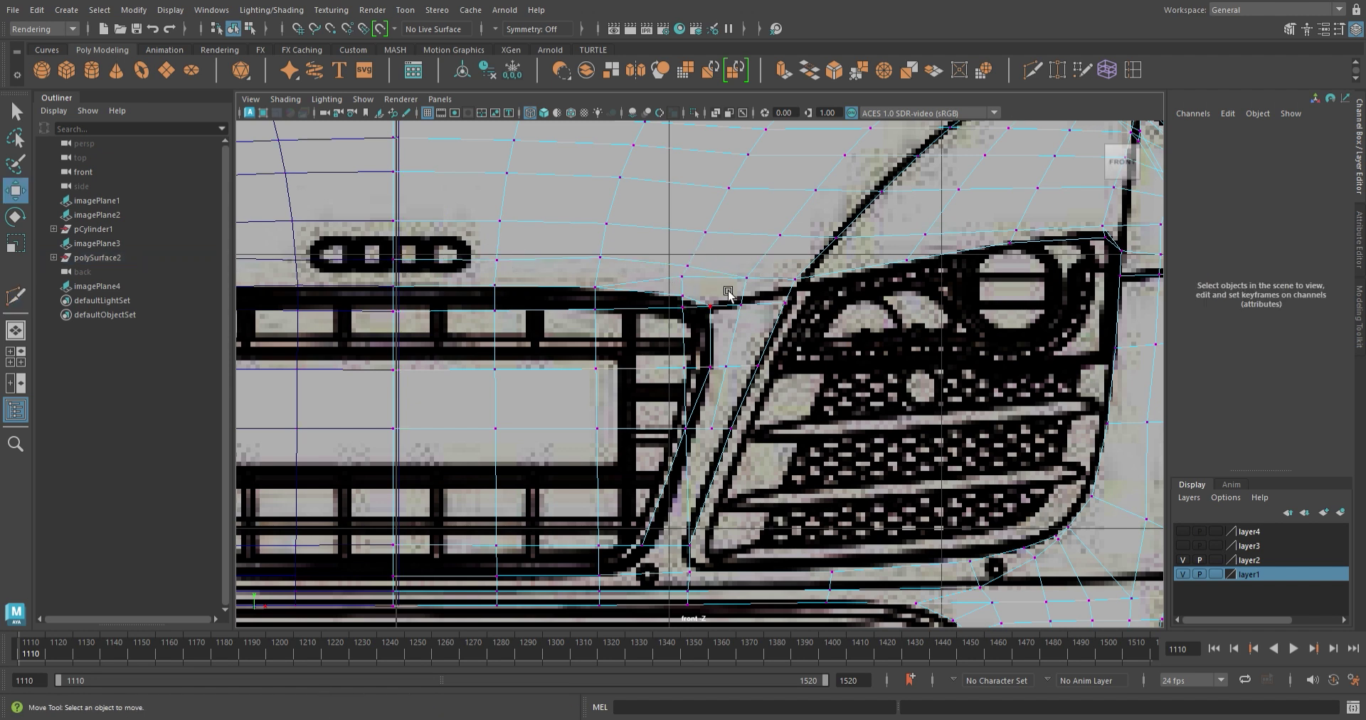
{"action": "left_click", "coordinate": [701, 283]}
{"action": "scroll", "coordinate": [782, 278], "scroll_direction": "up", "scroll_amount": 4}
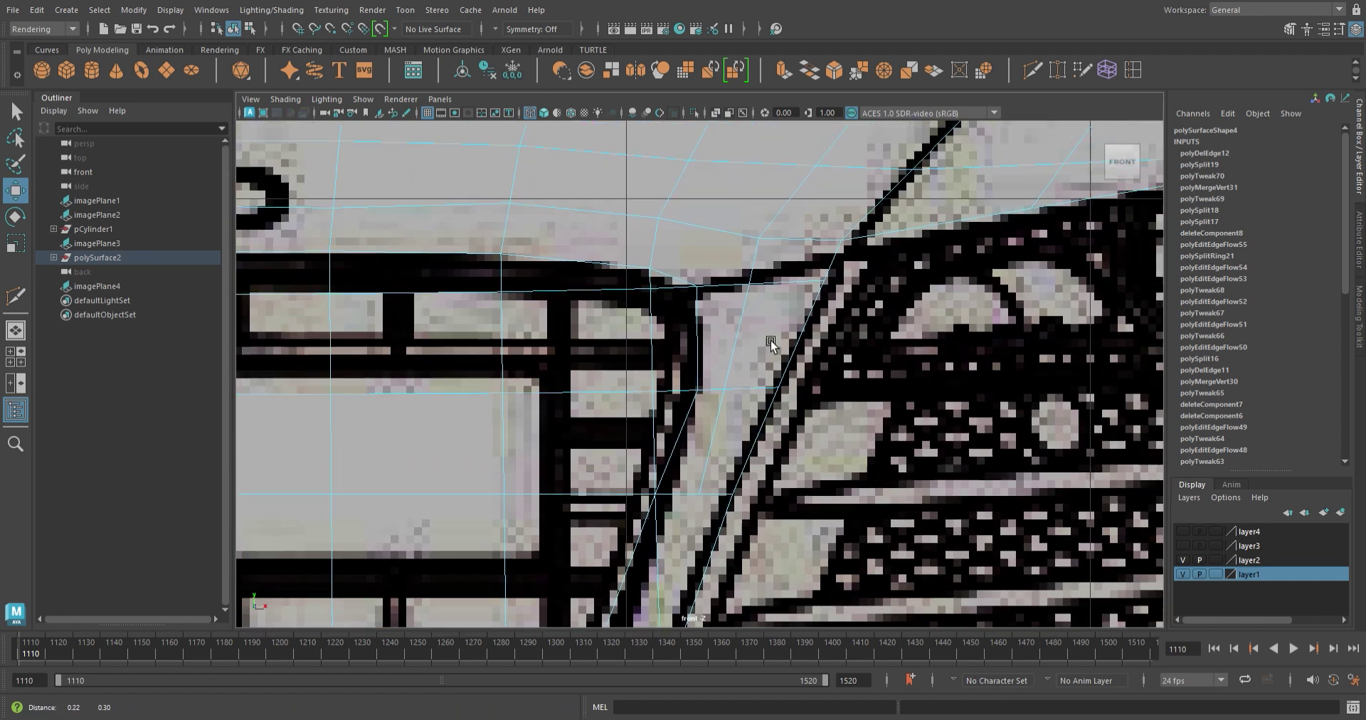
{"action": "scroll", "coordinate": [783, 277], "scroll_direction": "up", "scroll_amount": 1}
{"action": "scroll", "coordinate": [746, 489], "scroll_direction": "down", "scroll_amount": 5}
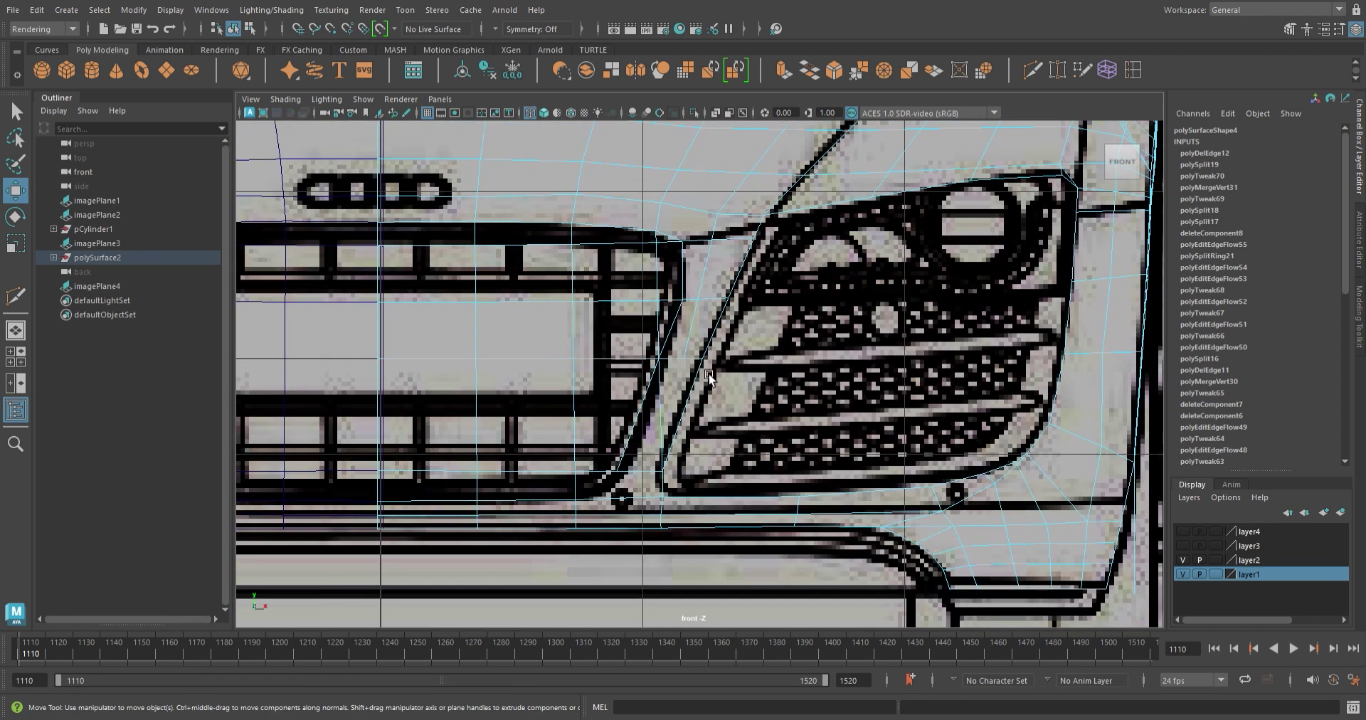
- Frame the headlight's lower corner and delete the stray edge below the headlight
{"action": "scroll", "coordinate": [706, 459], "scroll_direction": "up", "scroll_amount": 5}
{"action": "scroll", "coordinate": [673, 386], "scroll_direction": "down", "scroll_amount": 2}
{"action": "mouse_move", "coordinate": [673, 386]}
{"action": "middle_mouse_down", "text": "alt"}
{"action": "mouse_move", "coordinate": [435, 394]}
{"action": "mouse_move", "coordinate": [713, 421]}
{"action": "middle_mouse_up", "text": "alt"}
{"action": "scroll", "coordinate": [434, 394], "scroll_direction": "up", "scroll_amount": 3}
{"action": "scroll", "coordinate": [435, 394], "scroll_direction": "down", "scroll_amount": 2}
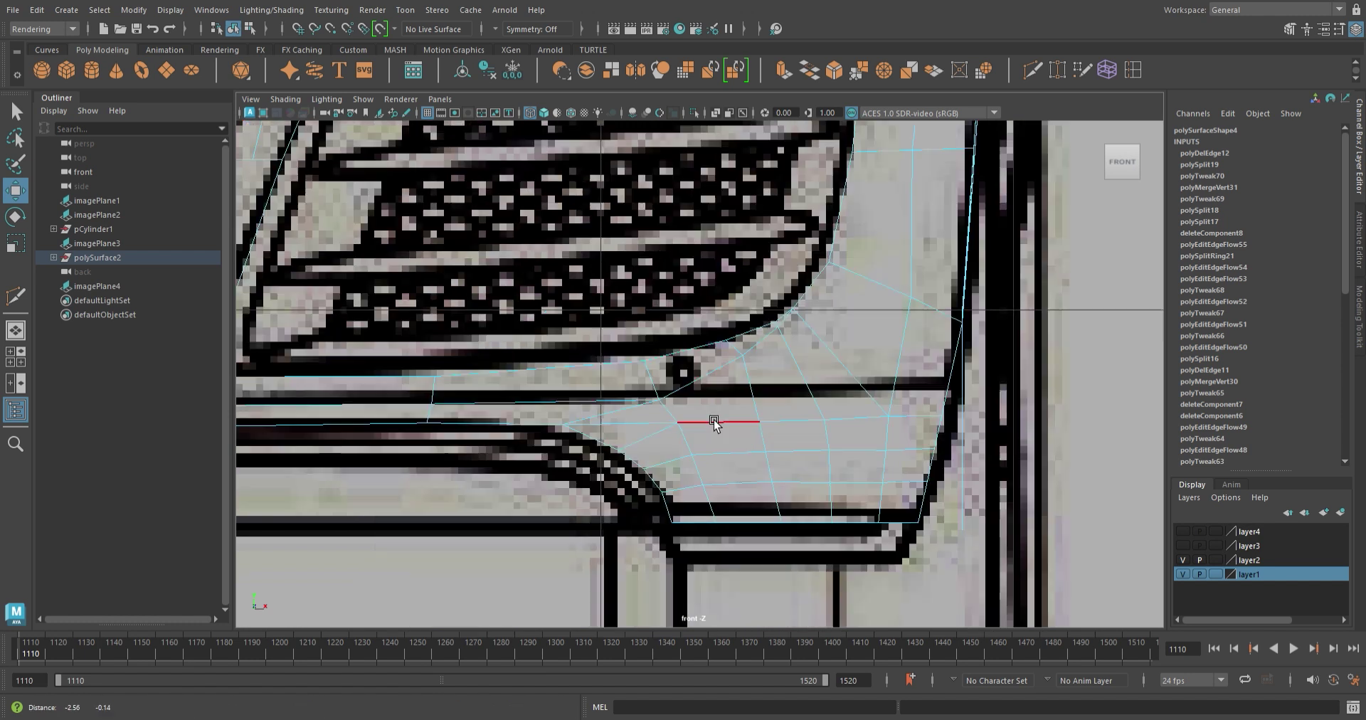
{"action": "scroll", "coordinate": [797, 410], "scroll_direction": "up", "scroll_amount": 2}
{"action": "scroll", "coordinate": [791, 409], "scroll_direction": "down", "scroll_amount": 3}
{"action": "scroll", "coordinate": [610, 457], "scroll_direction": "down", "scroll_amount": 1}
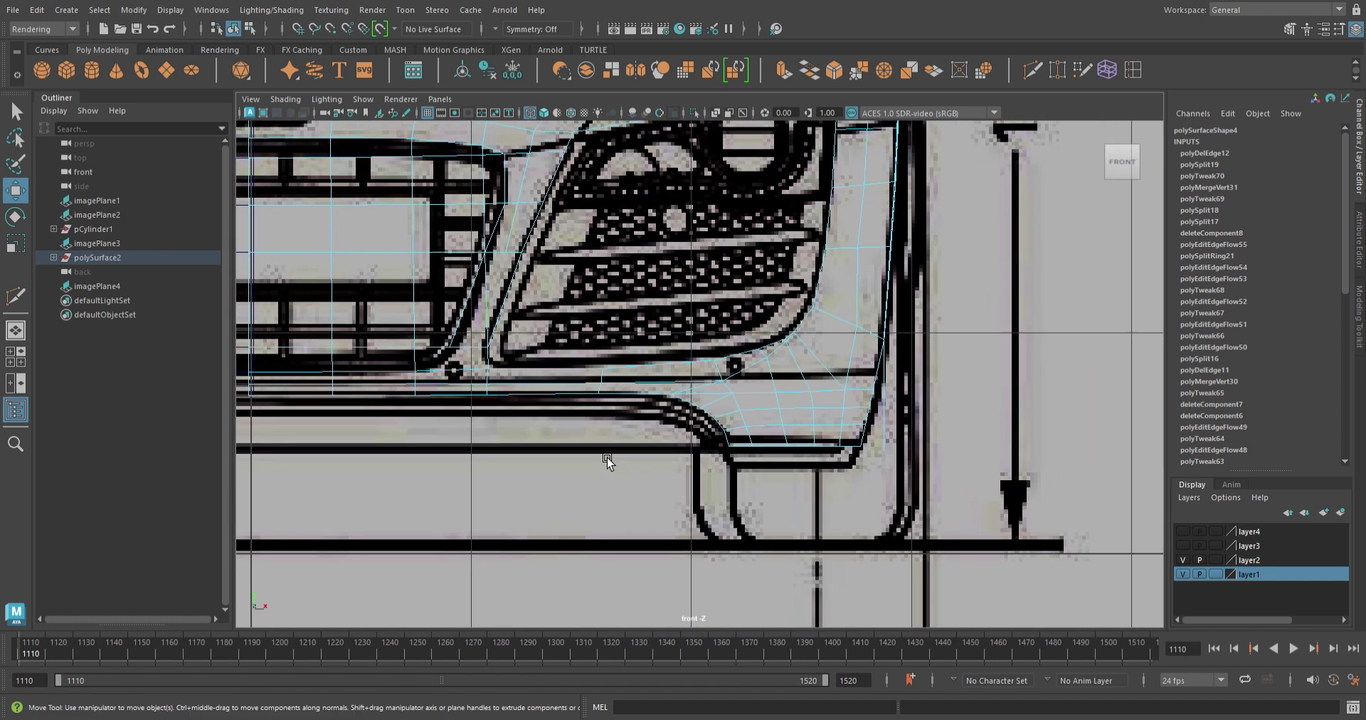
{"action": "key", "text": "space"}
{"action": "key", "text": "space"}
{"action": "mouse_move", "coordinate": [840, 316]}
{"action": "left_mouse_down", "text": "alt"}
{"action": "mouse_move", "coordinate": [586, 342]}
{"action": "mouse_move", "coordinate": [799, 344]}
{"action": "mouse_move", "coordinate": [799, 458]}
{"action": "mouse_move", "coordinate": [702, 438]}
{"action": "mouse_move", "coordinate": [759, 396]}
{"action": "left_mouse_up", "text": "alt"}
{"action": "key", "text": "space"}
{"action": "scroll", "coordinate": [655, 452], "scroll_direction": "down", "scroll_amount": 2}
{"action": "scroll", "coordinate": [721, 419], "scroll_direction": "up", "scroll_amount": 5}
{"action": "scroll", "coordinate": [721, 418], "scroll_direction": "down", "scroll_amount": 3}
{"action": "scroll", "coordinate": [725, 412], "scroll_direction": "down", "scroll_amount": 2}
{"action": "scroll", "coordinate": [683, 441], "scroll_direction": "up", "scroll_amount": 2}
{"action": "scroll", "coordinate": [646, 472], "scroll_direction": "up", "scroll_amount": 3}
{"action": "scroll", "coordinate": [638, 409], "scroll_direction": "down", "scroll_amount": 3}
{"action": "scroll", "coordinate": [609, 442], "scroll_direction": "up", "scroll_amount": 2}
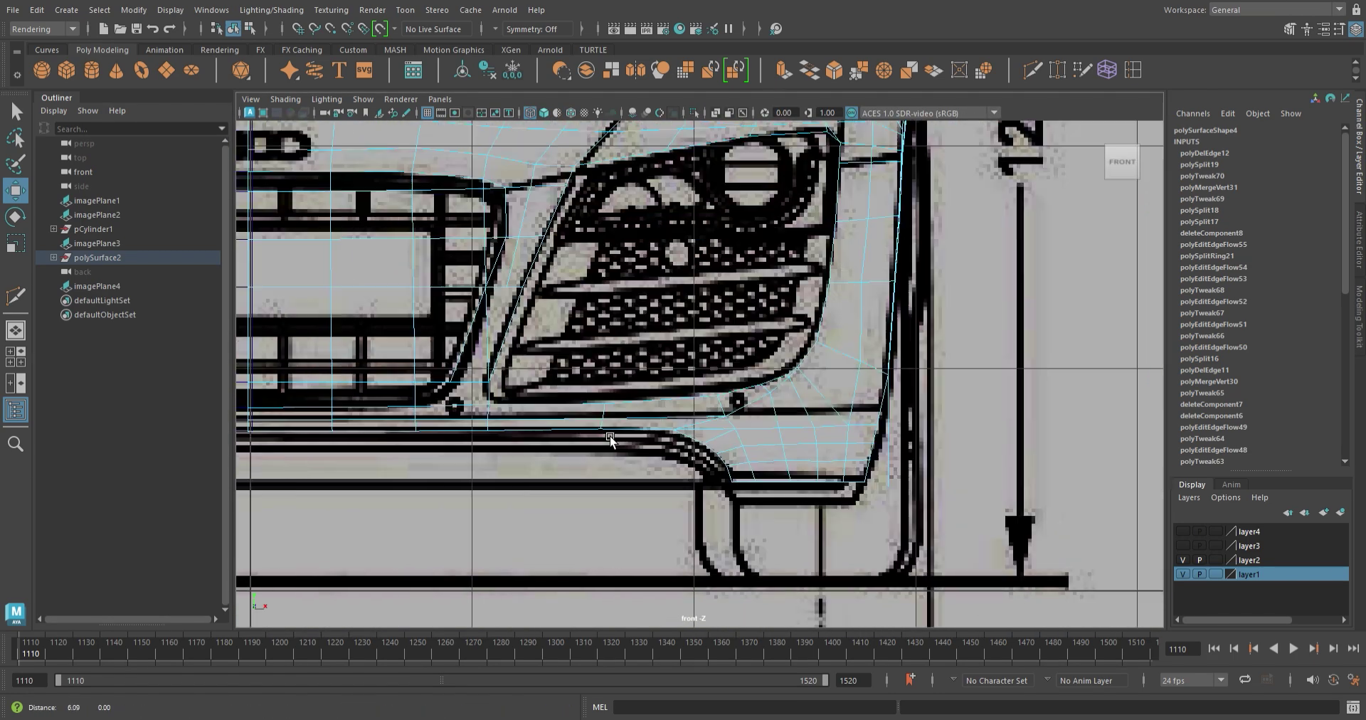
{"action": "scroll", "coordinate": [647, 494], "scroll_direction": "up", "scroll_amount": 2}
{"action": "scroll", "coordinate": [680, 465], "scroll_direction": "up", "scroll_amount": 2}
{"action": "scroll", "coordinate": [679, 466], "scroll_direction": "up", "scroll_amount": 1}
{"action": "scroll", "coordinate": [555, 440], "scroll_direction": "up", "scroll_amount": 1}
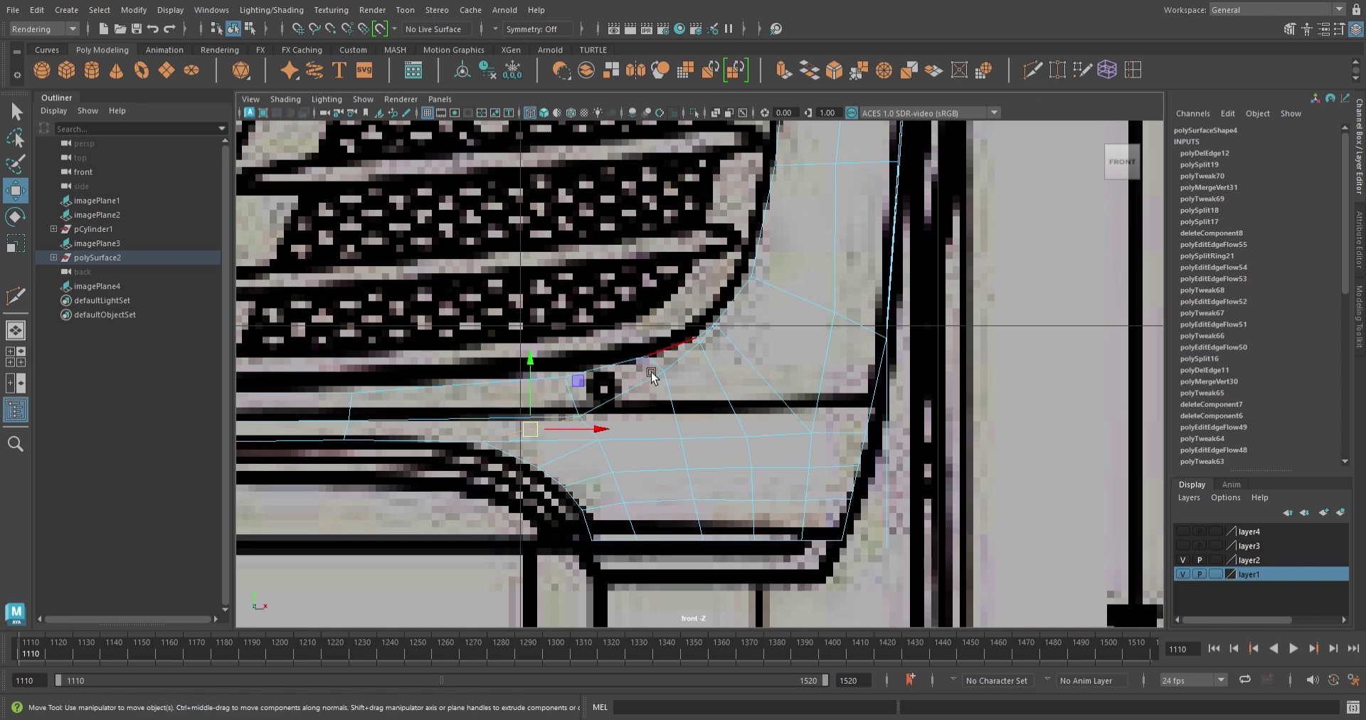
{"action": "left_click", "coordinate": [494, 423]}
{"action": "left_click", "coordinate": [535, 431]}
{"action": "key", "text": "Delete"}
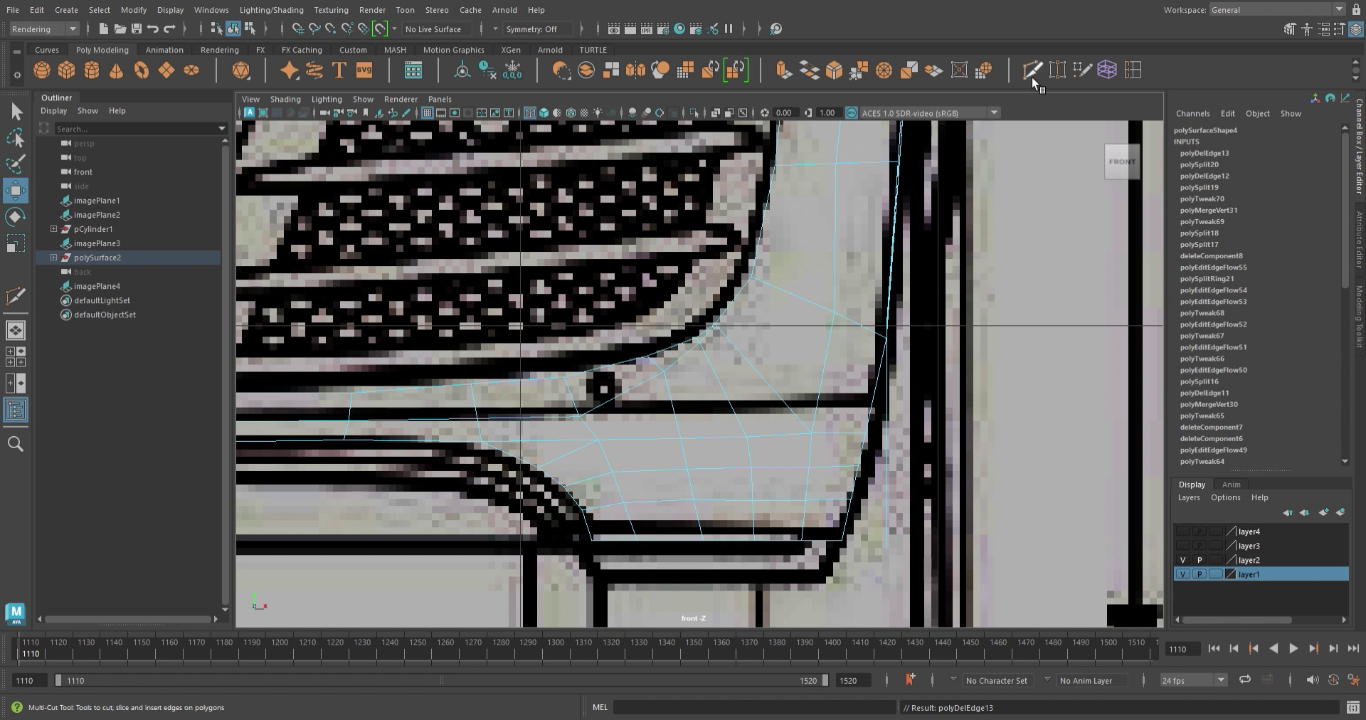
- Cut a new edge along the bumper line and delete the leftover edge
{"action": "key", "text": "ctrl+shift+x"}
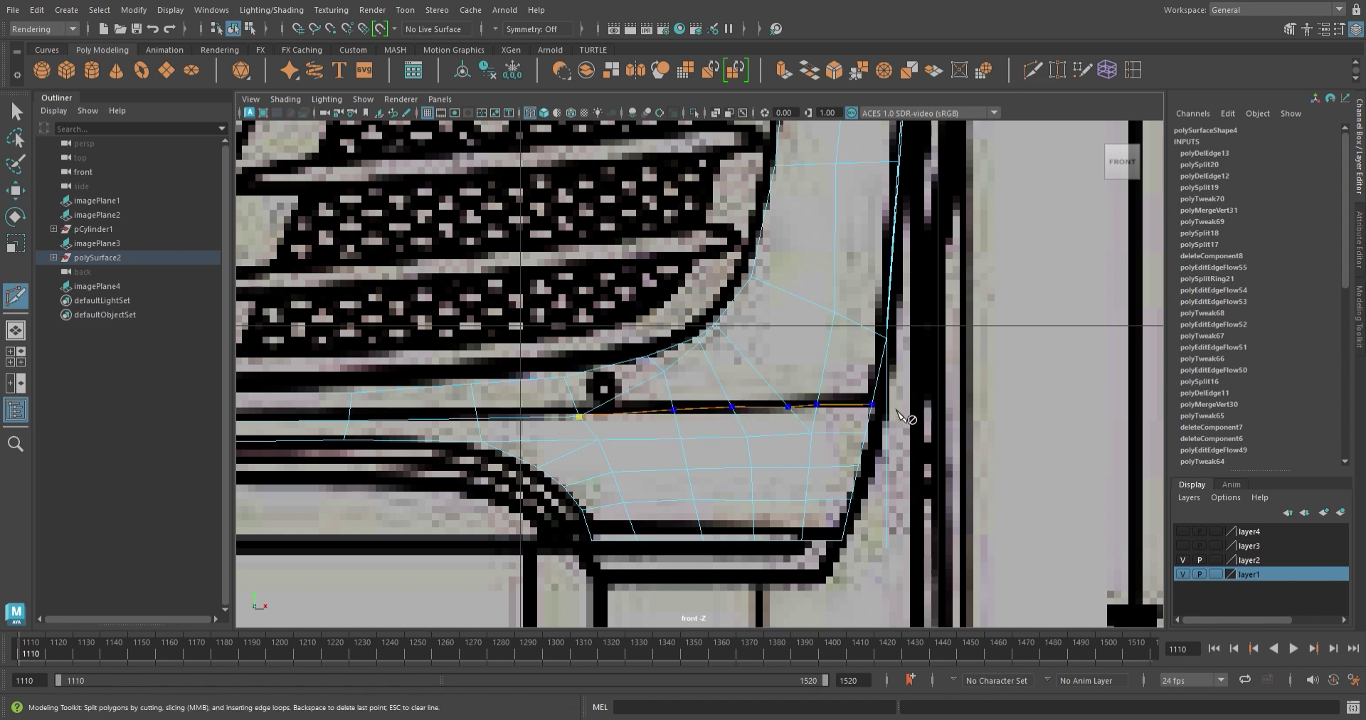
{"action": "key", "text": "Return"}
{"action": "key", "text": "w"}
{"action": "left_click", "coordinate": [606, 390]}
{"action": "key", "text": "Delete"}
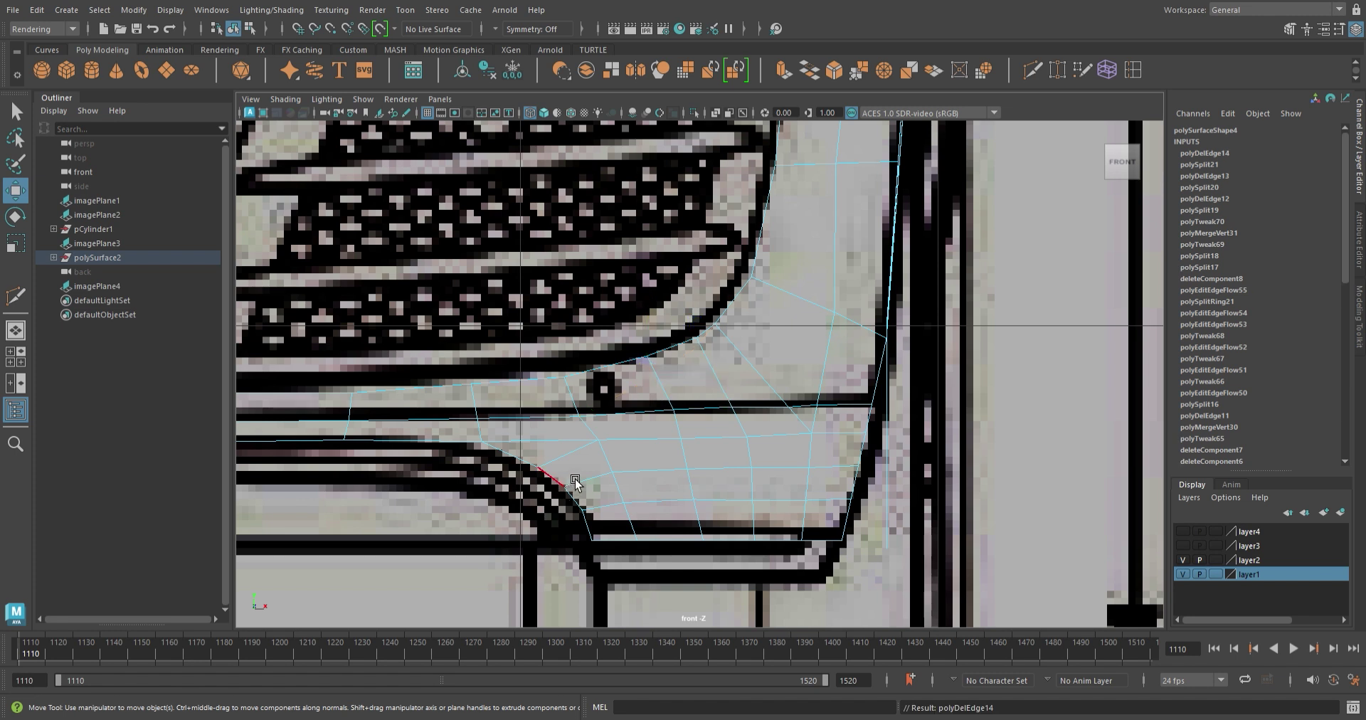
- At the lower grille corner, delete another unneeded edge
{"action": "scroll", "coordinate": [575, 482], "scroll_direction": "down", "scroll_amount": 5}
{"action": "middle_click_drag", "start_coordinate": [575, 482], "coordinate": [900, 452], "text": "alt"}
{"action": "scroll", "coordinate": [899, 452], "scroll_direction": "up", "scroll_amount": 5}
{"action": "scroll", "coordinate": [899, 452], "scroll_direction": "down", "scroll_amount": 5}
{"action": "scroll", "coordinate": [868, 441], "scroll_direction": "up", "scroll_amount": 6}
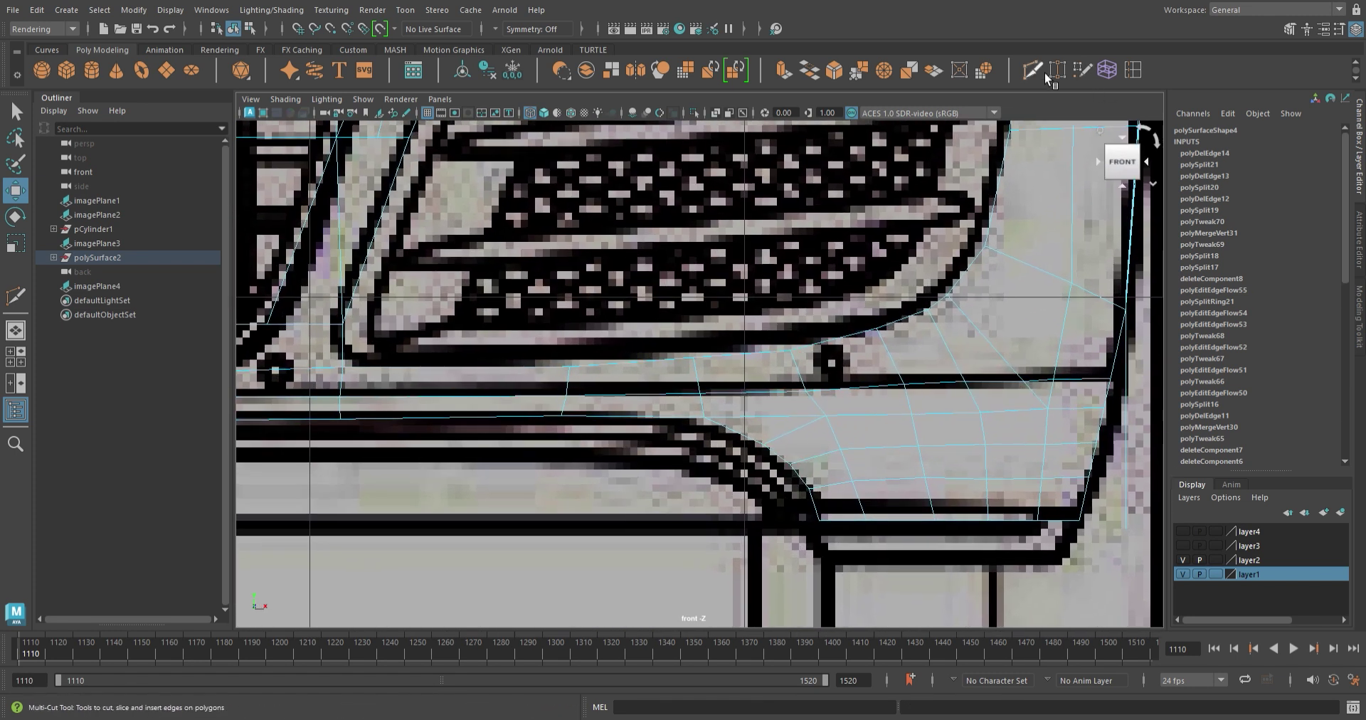
{"action": "left_click", "coordinate": [1047, 79]}
{"action": "scroll", "coordinate": [739, 450], "scroll_direction": "up", "scroll_amount": 2}
{"action": "key", "text": "w"}
{"action": "left_click", "coordinate": [799, 436]}
{"action": "key", "text": "Delete"}
- Cut across the curved bumper edge and slide the new vertex up onto the bumper line
{"action": "left_click", "coordinate": [1035, 74]}
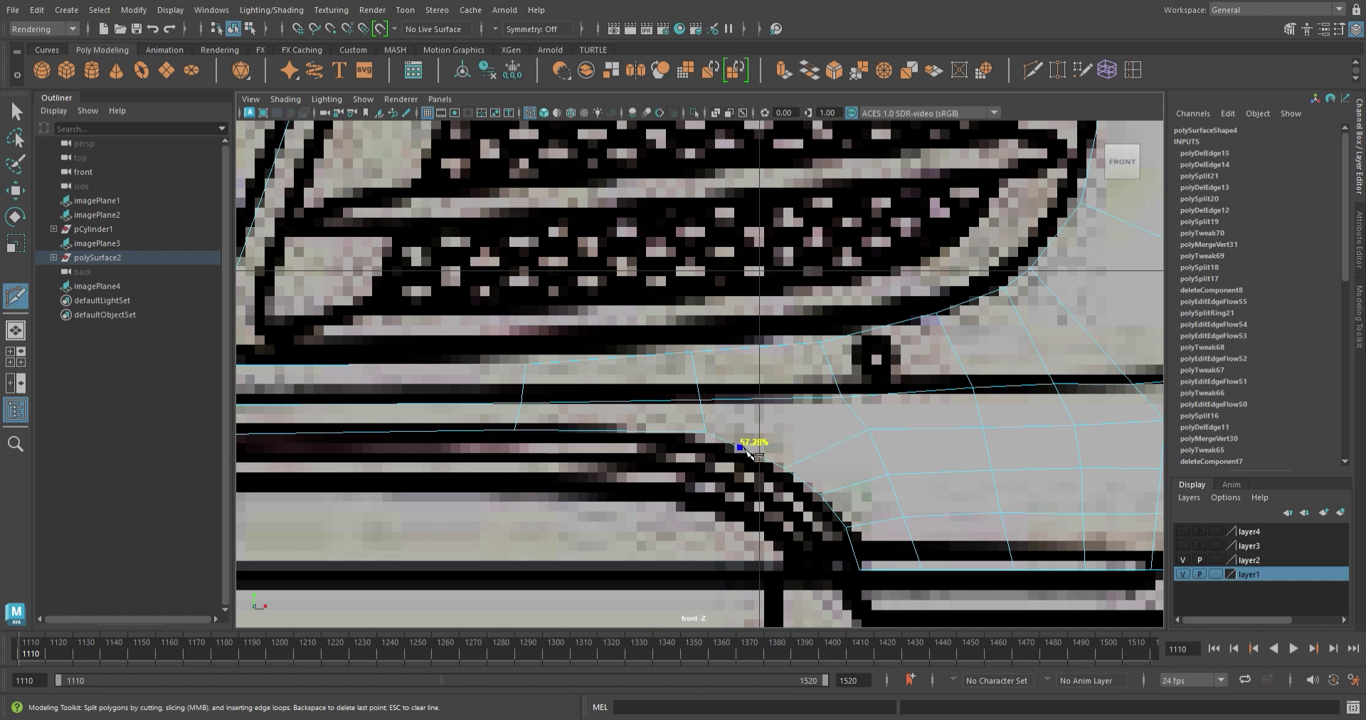
{"action": "left_click", "coordinate": [823, 393]}
{"action": "key", "text": "w"}
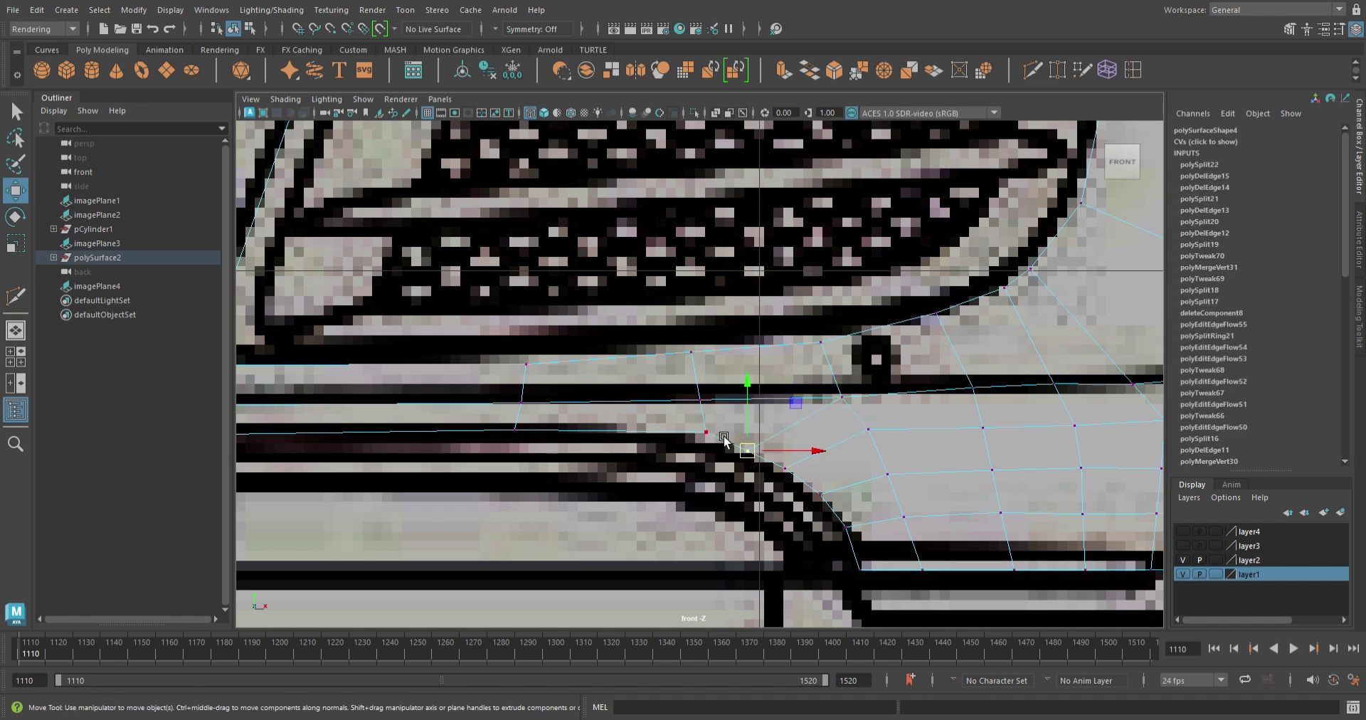
{"action": "left_click_drag", "start_coordinate": [740, 445], "coordinate": [740, 413]}
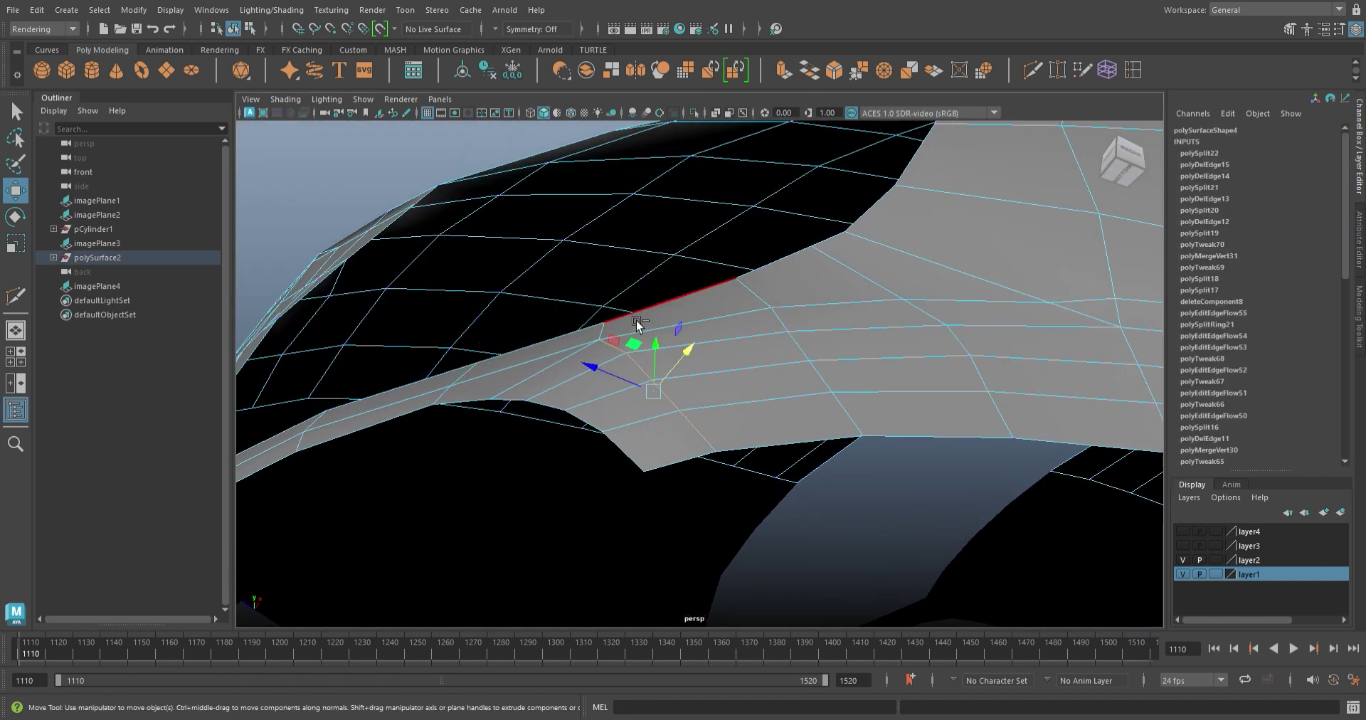
- Slide vertices along their edges on the lower bumper surface
{"action": "left_click_drag", "start_coordinate": [636, 323], "coordinate": [675, 356]}
{"action": "right_click_drag", "start_coordinate": [616, 460], "coordinate": [702, 427], "text": "shift"}
{"action": "left_click_drag", "start_coordinate": [702, 427], "coordinate": [695, 390], "text": "alt"}
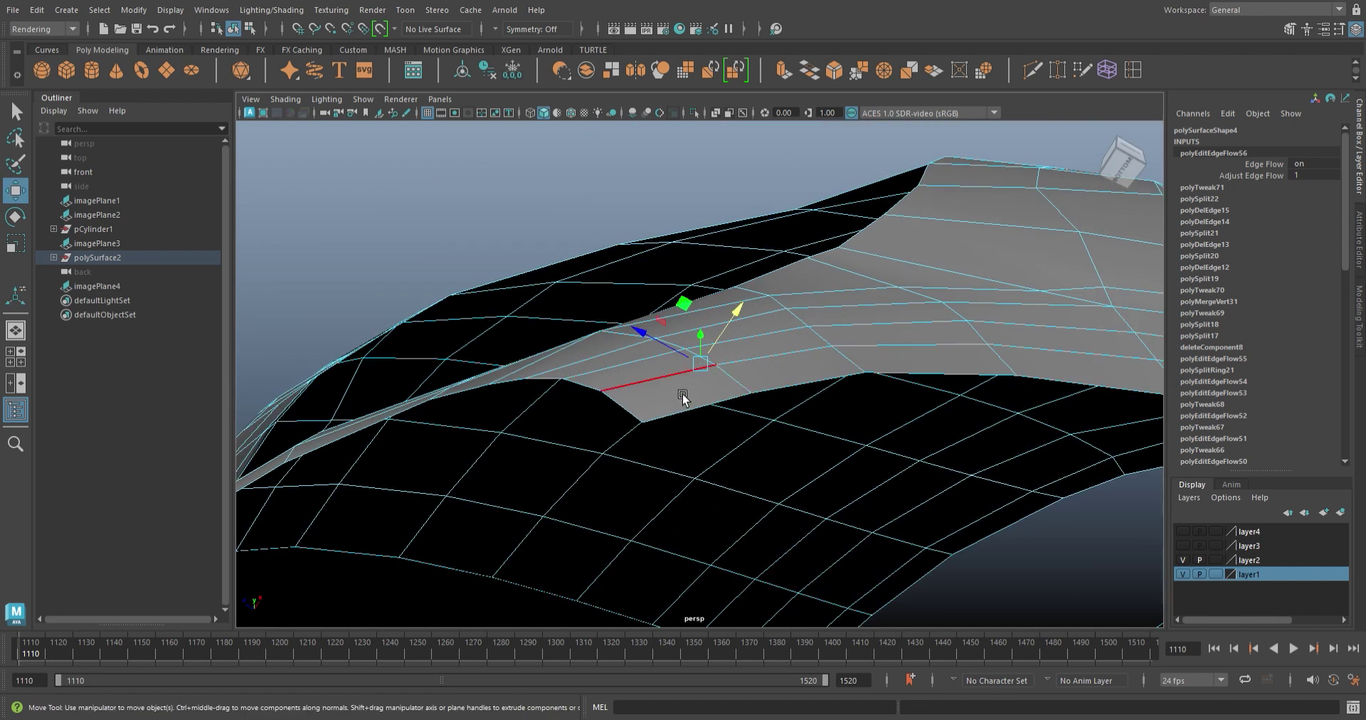
{"action": "left_click_drag", "start_coordinate": [769, 345], "coordinate": [649, 358], "text": "ctrl+shift"}
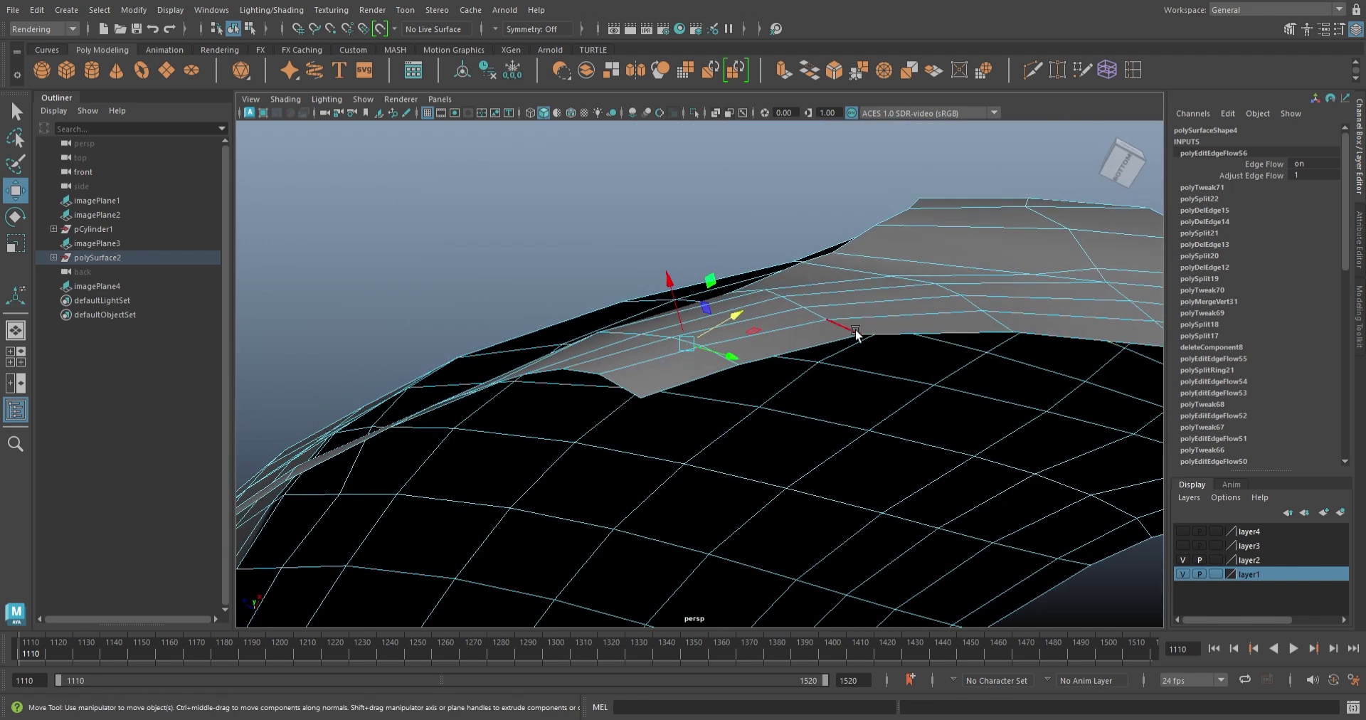
{"action": "left_click_drag", "start_coordinate": [832, 472], "coordinate": [915, 396], "text": "alt"}
{"action": "scroll", "coordinate": [915, 417], "scroll_direction": "up", "scroll_amount": 3}
- Apply edge flow to the highlighted edge and collapse the extra bumper edge
{"action": "key", "text": "t"}
{"action": "left_click", "coordinate": [919, 453]}
{"action": "left_click_drag", "start_coordinate": [919, 453], "coordinate": [779, 332], "text": "alt"}
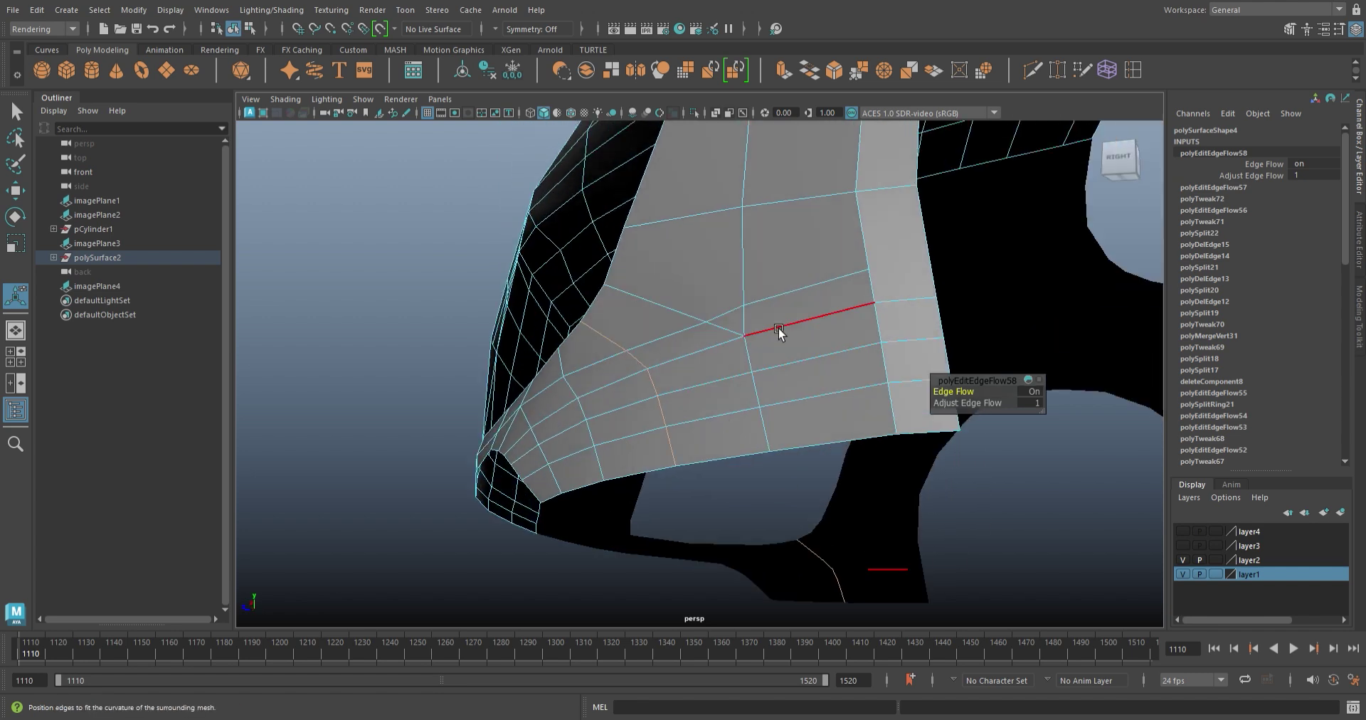
{"action": "right_click_drag", "start_coordinate": [779, 332], "coordinate": [1119, 365], "text": "shift"}
{"action": "mouse_move", "coordinate": [1119, 365]}
{"action": "left_mouse_down", "text": "alt"}
{"action": "mouse_move", "coordinate": [850, 455]}
{"action": "mouse_move", "coordinate": [811, 415]}
{"action": "mouse_move", "coordinate": [711, 463]}
{"action": "mouse_move", "coordinate": [737, 351]}
{"action": "left_mouse_up", "text": "alt"}
- Slide a vertex on the bumper side along its edge
{"action": "key", "text": "q"}
{"action": "key", "text": "w"}
{"action": "left_click", "coordinate": [762, 314]}
{"action": "middle_click_drag", "start_coordinate": [762, 314], "coordinate": [797, 277], "text": "ctrl+shift"}
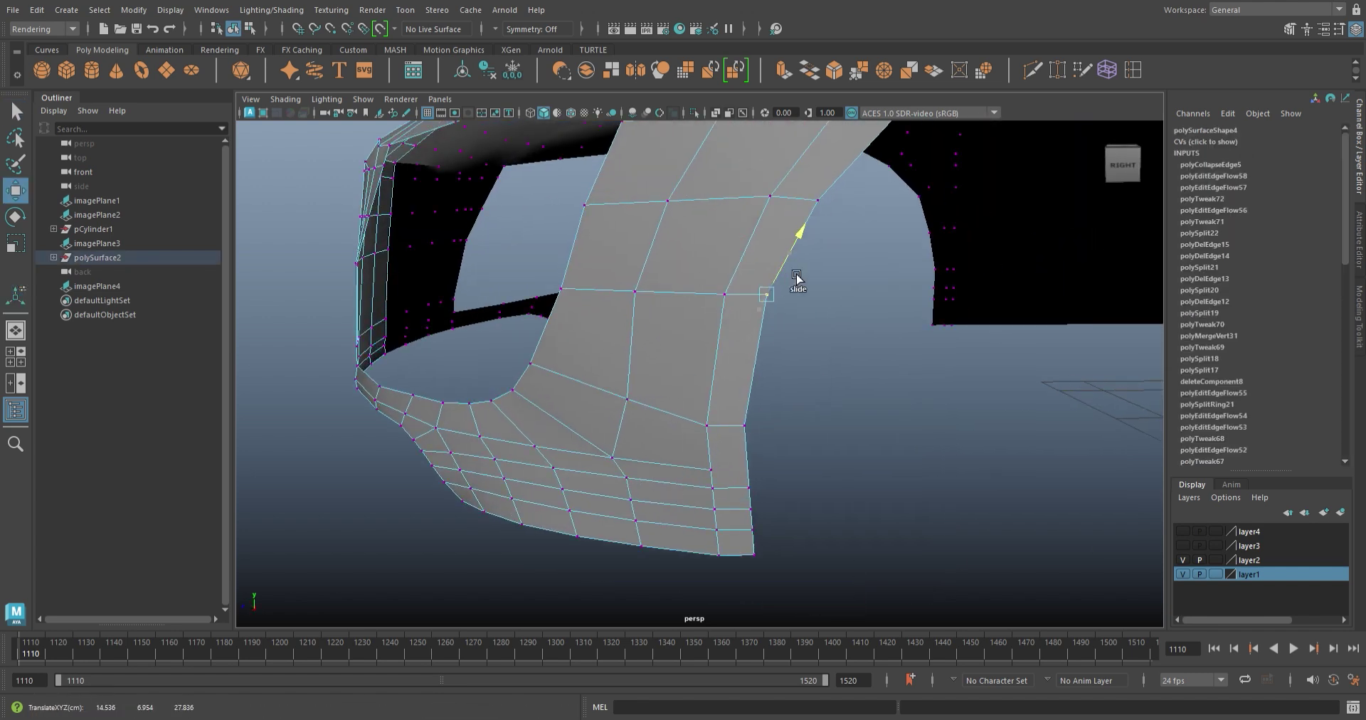
{"action": "left_click", "coordinate": [705, 432]}
{"action": "mouse_move", "coordinate": [695, 442]}
{"action": "left_mouse_down", "text": "alt"}
{"action": "mouse_move", "coordinate": [723, 525]}
{"action": "mouse_move", "coordinate": [632, 437]}
{"action": "left_mouse_up", "text": "alt"}
- Raise a lower-surface vertex and relax its edge loop to follow the curvature
{"action": "right_click_drag", "start_coordinate": [713, 288], "coordinate": [564, 220], "text": "shift"}
{"action": "scroll", "coordinate": [573, 291], "scroll_direction": "up", "scroll_amount": 3}
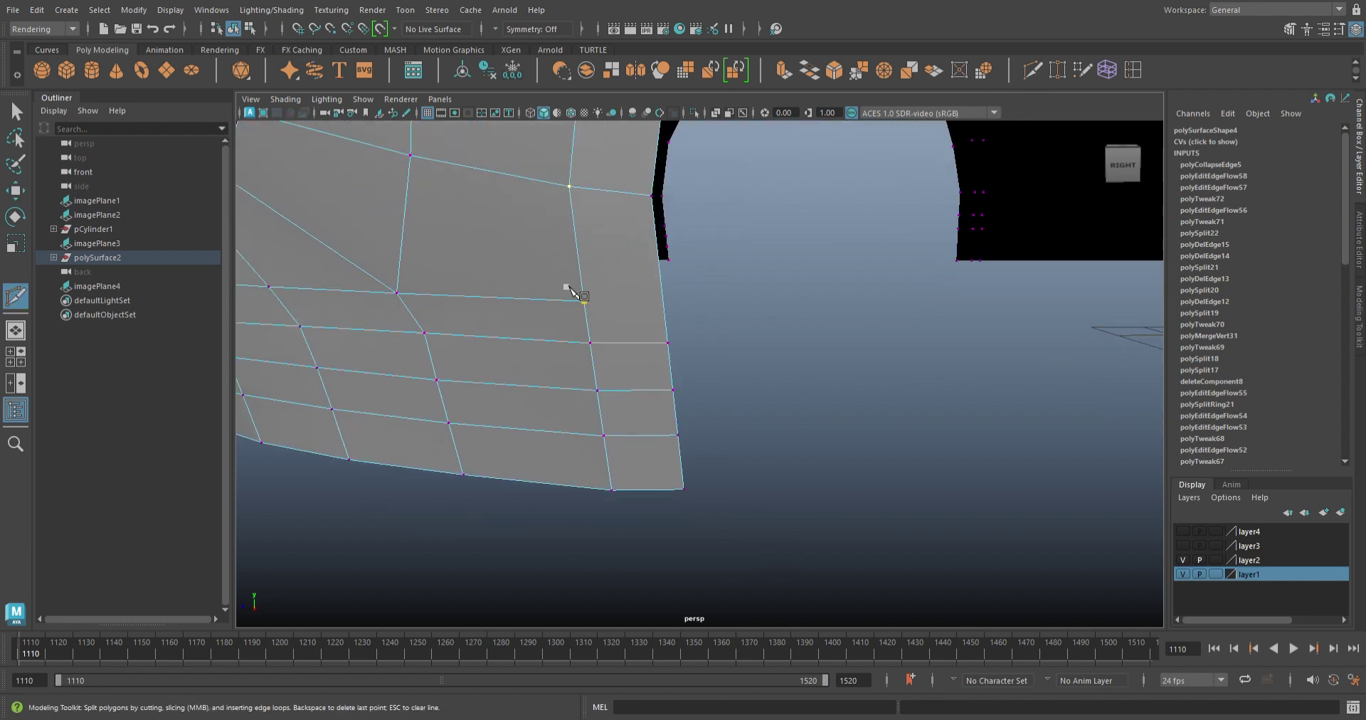
{"action": "mouse_move", "coordinate": [664, 302]}
{"action": "left_mouse_down", "text": "alt"}
{"action": "mouse_move", "coordinate": [594, 354]}
{"action": "mouse_move", "coordinate": [613, 458]}
{"action": "mouse_move", "coordinate": [723, 363]}
{"action": "mouse_move", "coordinate": [732, 333]}
{"action": "left_mouse_up", "text": "alt"}
{"action": "key", "text": "w"}
{"action": "left_click", "coordinate": [731, 331]}
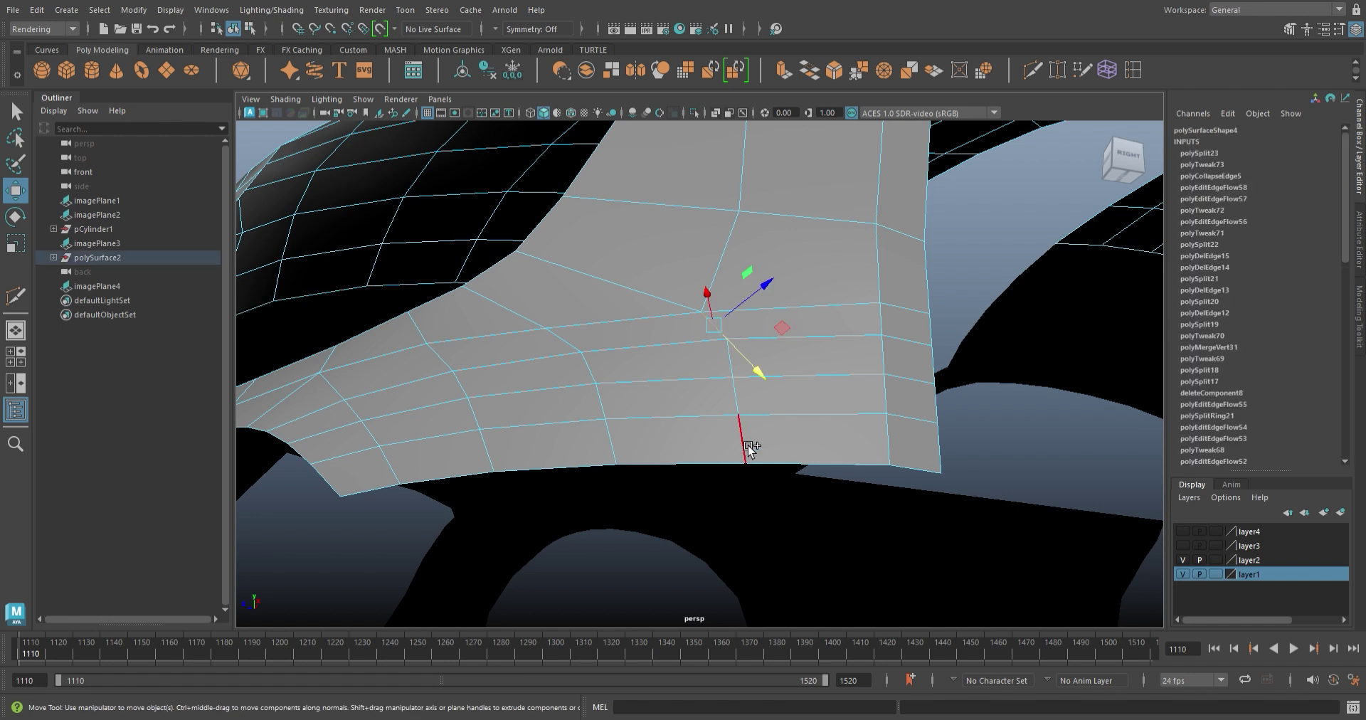
{"action": "left_click_drag", "start_coordinate": [735, 533], "coordinate": [747, 436], "text": "alt"}
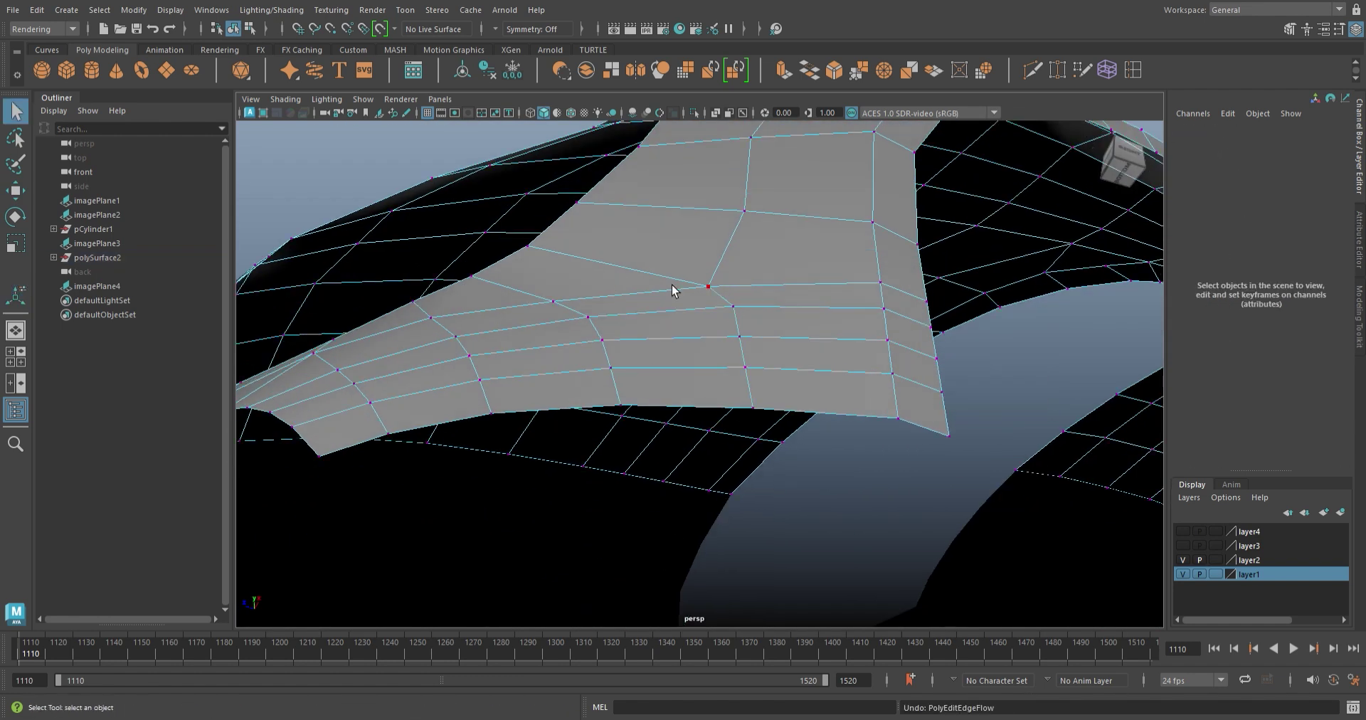
{"action": "right_click_drag", "start_coordinate": [673, 290], "coordinate": [774, 232], "text": "alt"}
{"action": "mouse_move", "coordinate": [814, 220]}
{"action": "left_mouse_down", "text": "alt"}
{"action": "mouse_move", "coordinate": [817, 284]}
{"action": "mouse_move", "coordinate": [774, 194]}
{"action": "mouse_move", "coordinate": [786, 384]}
{"action": "mouse_move", "coordinate": [723, 424]}
{"action": "mouse_move", "coordinate": [750, 408]}
{"action": "mouse_move", "coordinate": [709, 354]}
{"action": "mouse_move", "coordinate": [868, 334]}
{"action": "left_mouse_up", "text": "alt"}
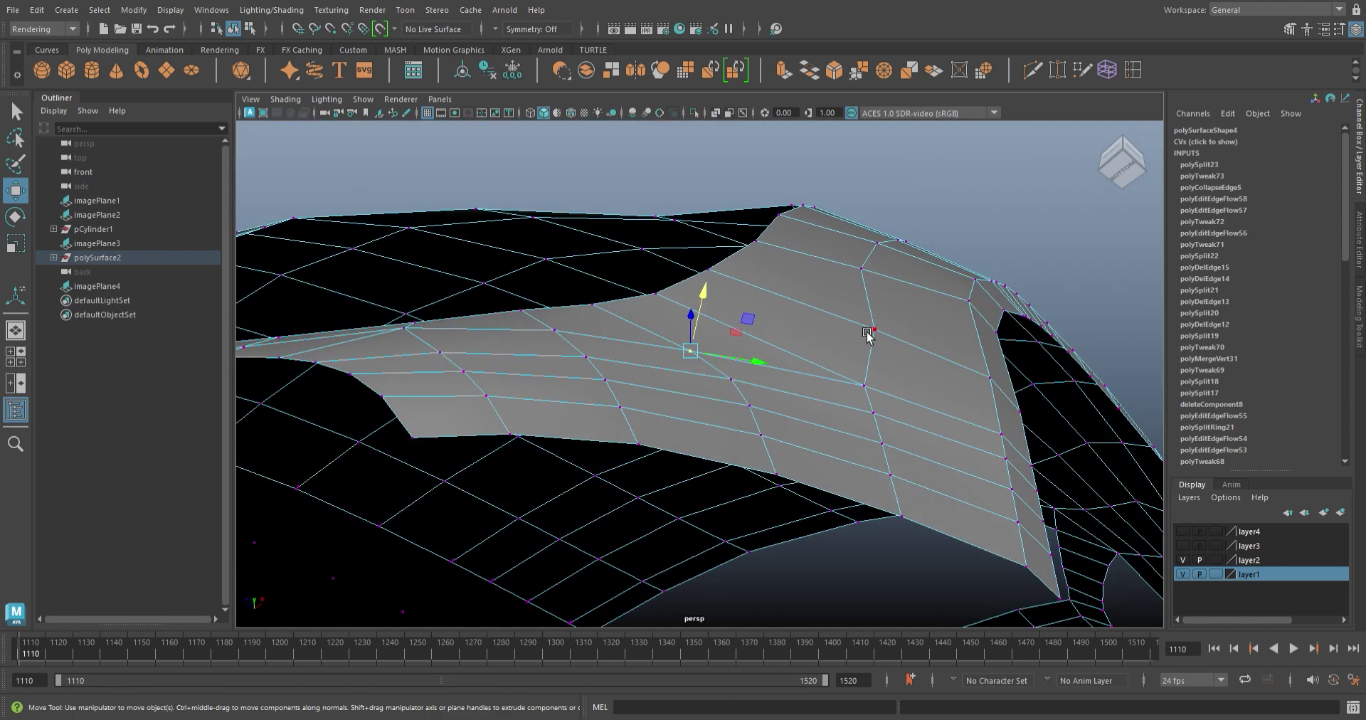
{"action": "left_click_drag", "start_coordinate": [787, 305], "coordinate": [854, 397], "text": "alt"}
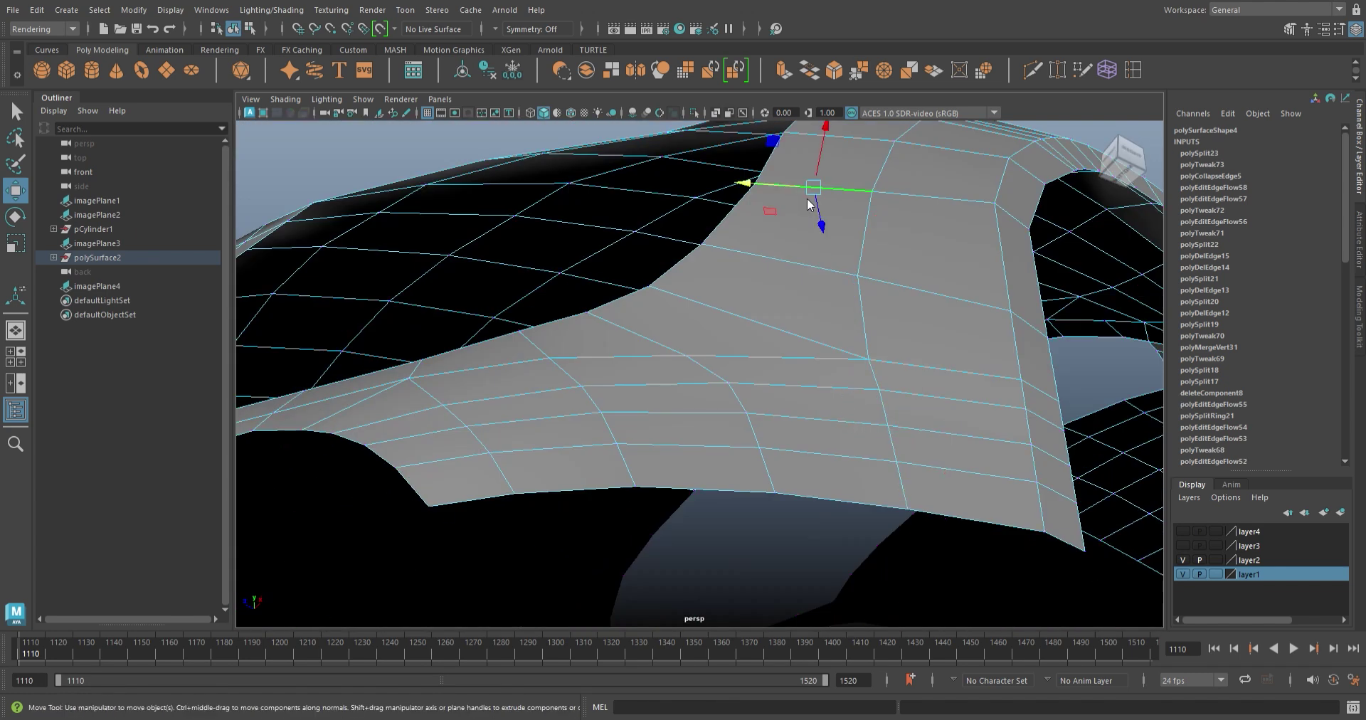
- Insert a new edge loop across the bumper faces
{"action": "double_click", "coordinate": [803, 348]}
{"action": "mouse_move", "coordinate": [802, 346]}
{"action": "left_mouse_down", "text": "alt"}
{"action": "mouse_move", "coordinate": [740, 275]}
{"action": "mouse_move", "coordinate": [744, 329]}
{"action": "mouse_move", "coordinate": [626, 464]}
{"action": "mouse_move", "coordinate": [541, 456]}
{"action": "mouse_move", "coordinate": [567, 365]}
{"action": "mouse_move", "coordinate": [595, 426]}
{"action": "mouse_move", "coordinate": [650, 418]}
{"action": "left_mouse_up", "text": "alt"}
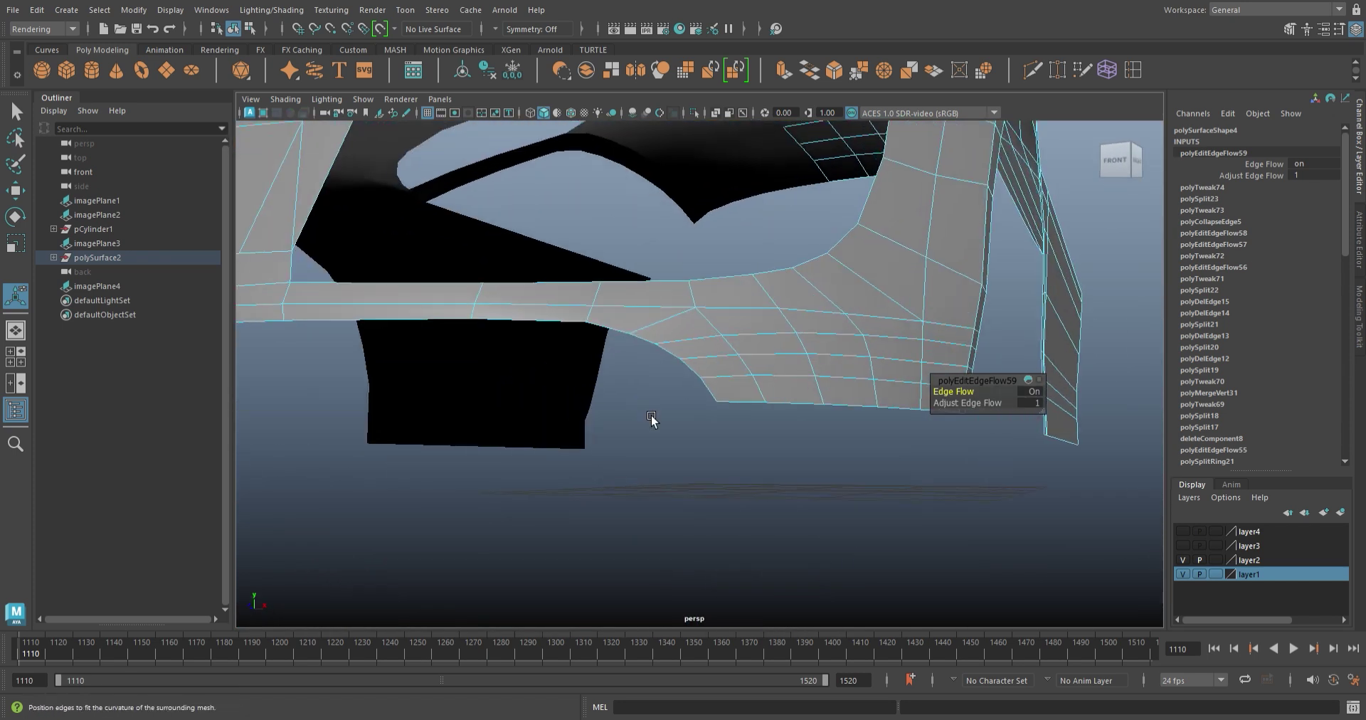
{"action": "left_click", "coordinate": [649, 301]}
{"action": "left_click_drag", "start_coordinate": [650, 301], "coordinate": [610, 329], "text": "alt"}
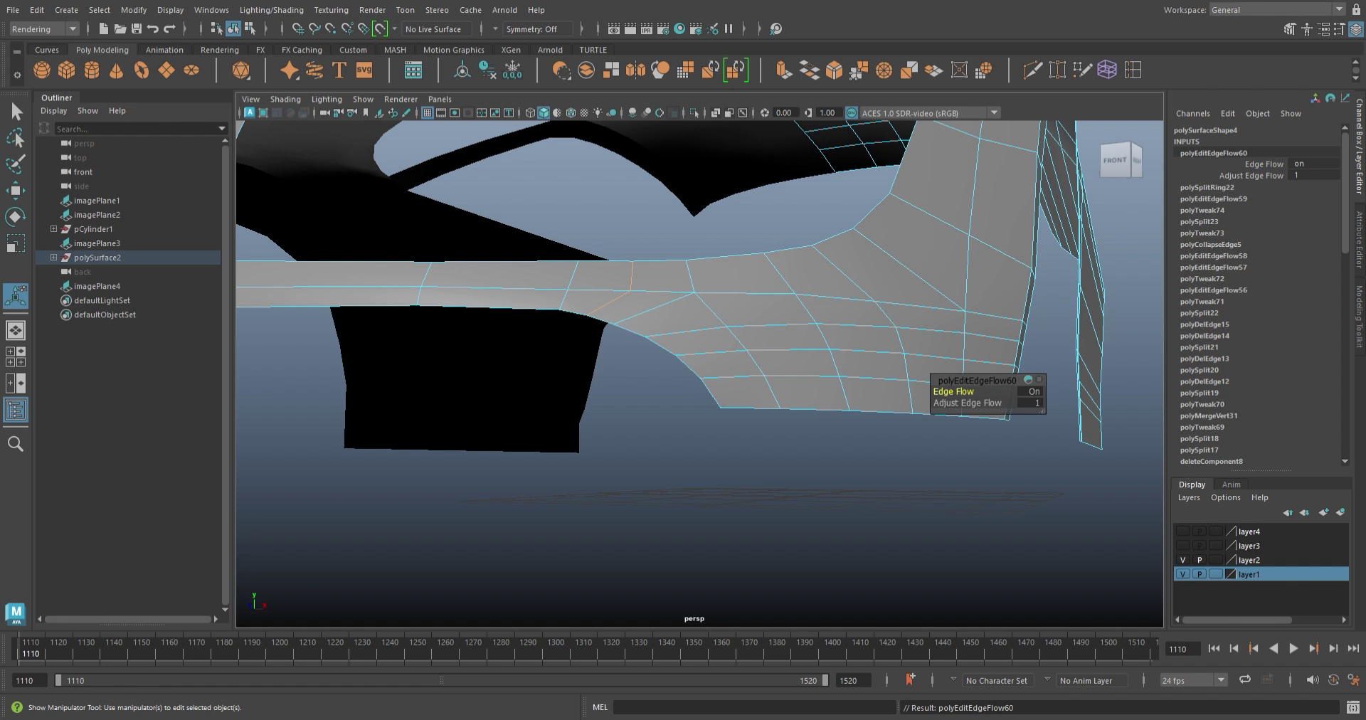
{"action": "mouse_move", "coordinate": [808, 335]}
{"action": "left_mouse_down", "text": "alt"}
{"action": "mouse_move", "coordinate": [797, 375]}
{"action": "mouse_move", "coordinate": [777, 384]}
{"action": "mouse_move", "coordinate": [844, 390]}
{"action": "mouse_move", "coordinate": [646, 302]}
{"action": "mouse_move", "coordinate": [783, 433]}
{"action": "mouse_move", "coordinate": [683, 405]}
{"action": "mouse_move", "coordinate": [695, 497]}
{"action": "mouse_move", "coordinate": [621, 528]}
{"action": "mouse_move", "coordinate": [701, 436]}
{"action": "mouse_move", "coordinate": [723, 327]}
{"action": "left_mouse_up", "text": "alt"}
- Slide the new edge's vertices left along the edge, checking against the front blueprint
{"action": "key", "text": "w"}
{"action": "middle_click_drag", "start_coordinate": [802, 386], "coordinate": [644, 347], "text": "shift"}
{"action": "middle_click_drag", "start_coordinate": [575, 377], "coordinate": [576, 375], "text": "shift"}
{"action": "mouse_move", "coordinate": [577, 375]}
{"action": "left_mouse_down", "text": "alt"}
{"action": "mouse_move", "coordinate": [606, 354]}
{"action": "mouse_move", "coordinate": [556, 377]}
{"action": "left_mouse_up", "text": "alt"}
{"action": "middle_click_drag", "start_coordinate": [583, 331], "coordinate": [442, 303], "text": "shift"}
{"action": "mouse_move", "coordinate": [585, 310]}
{"action": "left_mouse_down", "text": "alt"}
{"action": "mouse_move", "coordinate": [567, 365]}
{"action": "mouse_move", "coordinate": [616, 308]}
{"action": "left_mouse_up", "text": "alt"}
{"action": "key", "text": "F9"}
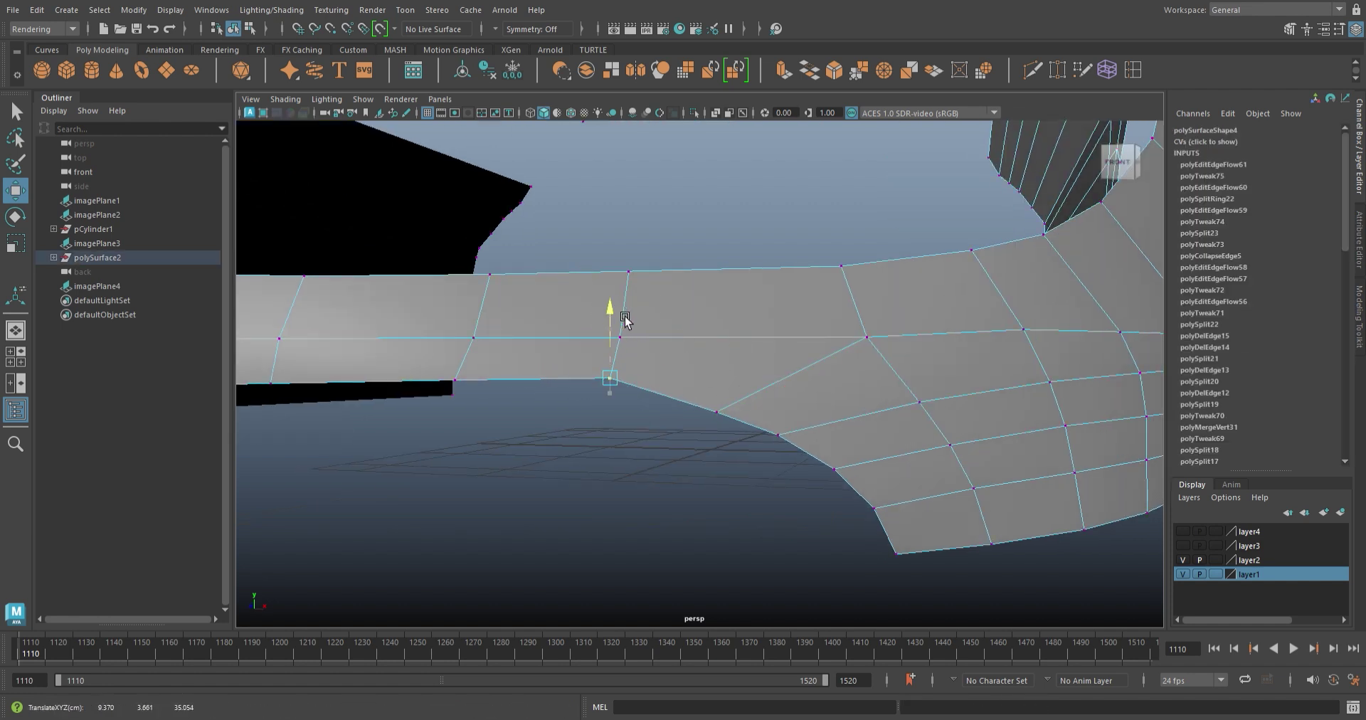
{"action": "left_click_drag", "start_coordinate": [613, 306], "coordinate": [787, 400], "text": "alt"}
{"action": "scroll", "coordinate": [788, 400], "scroll_direction": "down", "scroll_amount": 3}
{"action": "mouse_move", "coordinate": [801, 524]}
{"action": "left_mouse_down", "text": "alt"}
{"action": "mouse_move", "coordinate": [839, 482]}
{"action": "mouse_move", "coordinate": [652, 408]}
{"action": "mouse_move", "coordinate": [708, 435]}
{"action": "left_mouse_up", "text": "alt"}
{"action": "scroll", "coordinate": [650, 413], "scroll_direction": "up", "scroll_amount": 3}
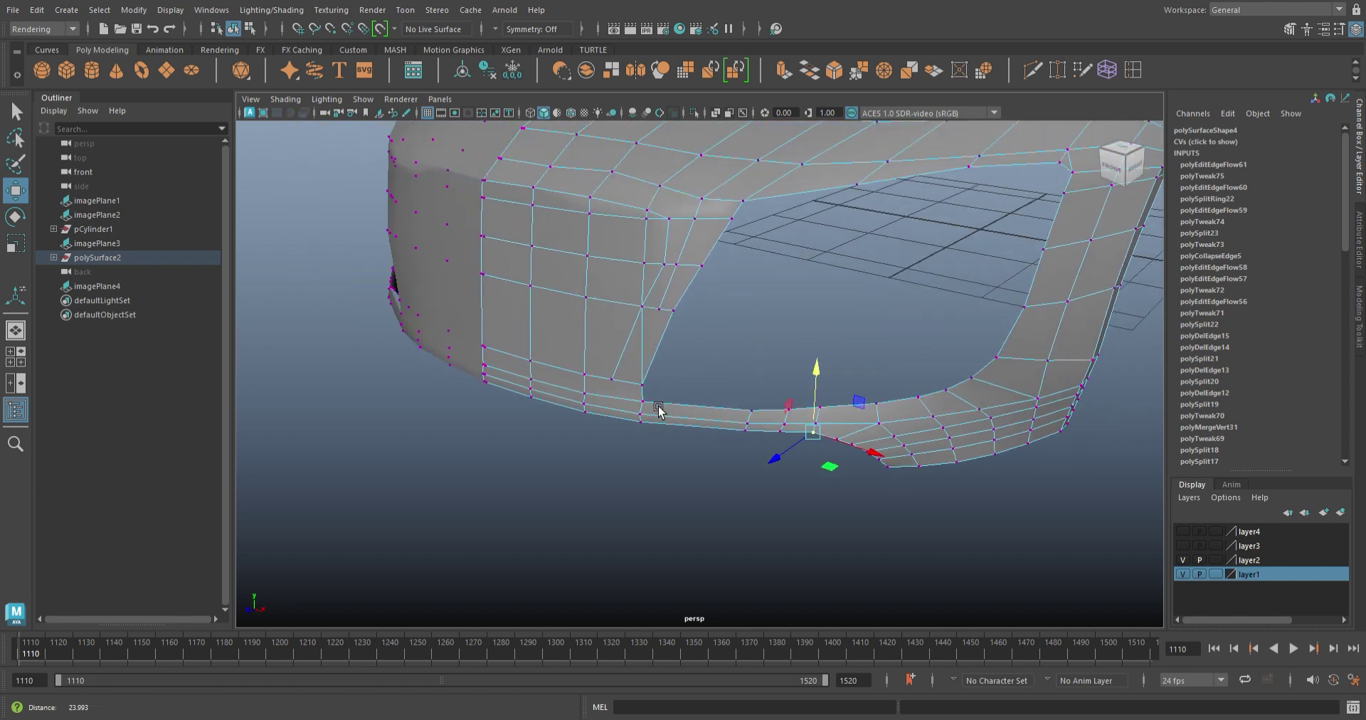
{"action": "scroll", "coordinate": [651, 412], "scroll_direction": "down", "scroll_amount": 3}
- In the front view, Multi-Cut from the grille's lower corner to the vertex above
{"action": "key", "text": "space"}
{"action": "key", "text": "space"}
{"action": "scroll", "coordinate": [669, 388], "scroll_direction": "up", "scroll_amount": 3}
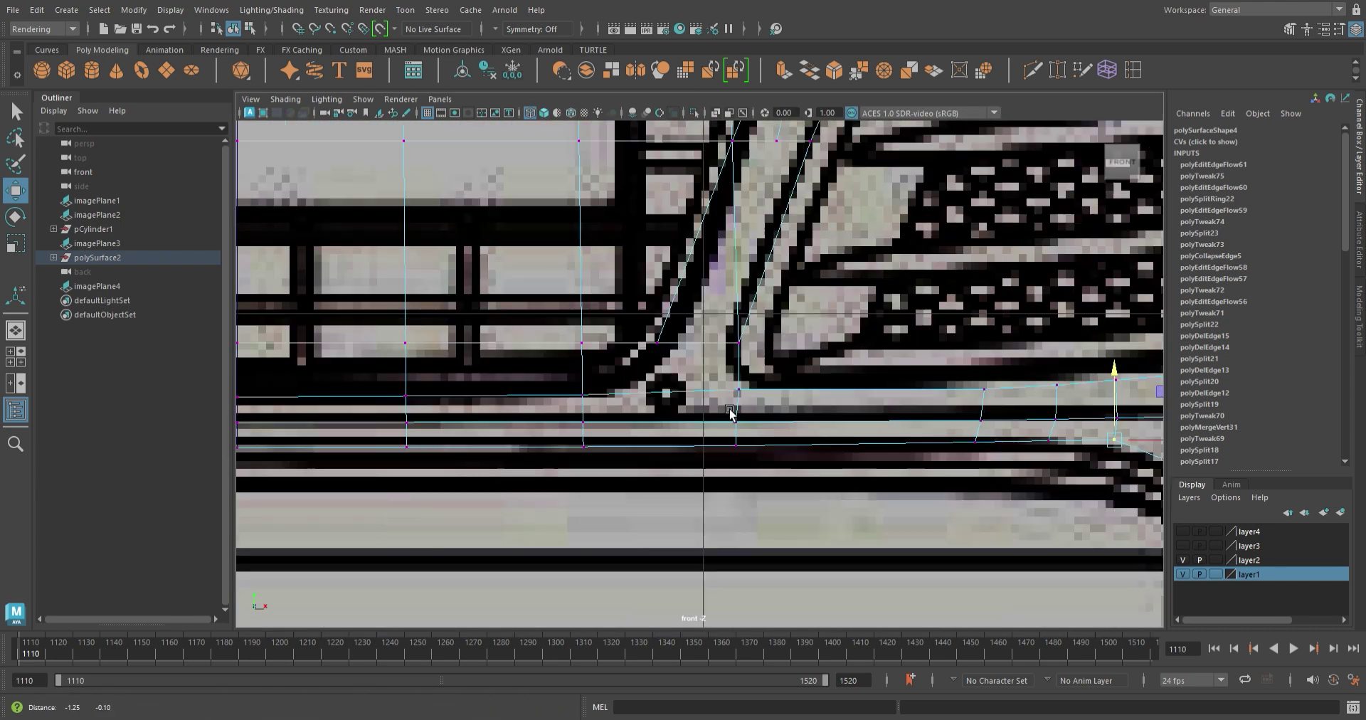
{"action": "scroll", "coordinate": [665, 390], "scroll_direction": "up", "scroll_amount": 3}
{"action": "left_click", "coordinate": [1056, 69]}
{"action": "left_click", "coordinate": [683, 330]}
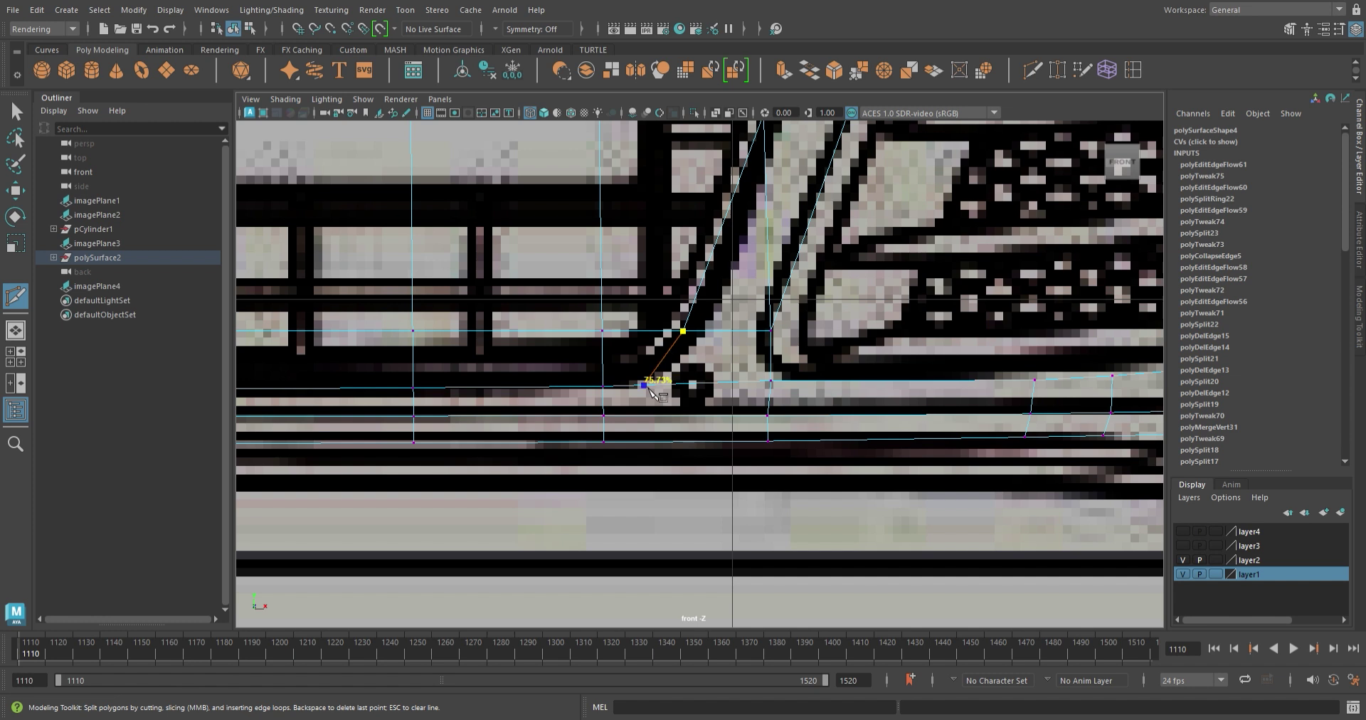
{"action": "scroll", "coordinate": [644, 385], "scroll_direction": "down", "scroll_amount": 2}
{"action": "scroll", "coordinate": [683, 341], "scroll_direction": "down", "scroll_amount": 2}
{"action": "scroll", "coordinate": [720, 302], "scroll_direction": "down", "scroll_amount": 1}
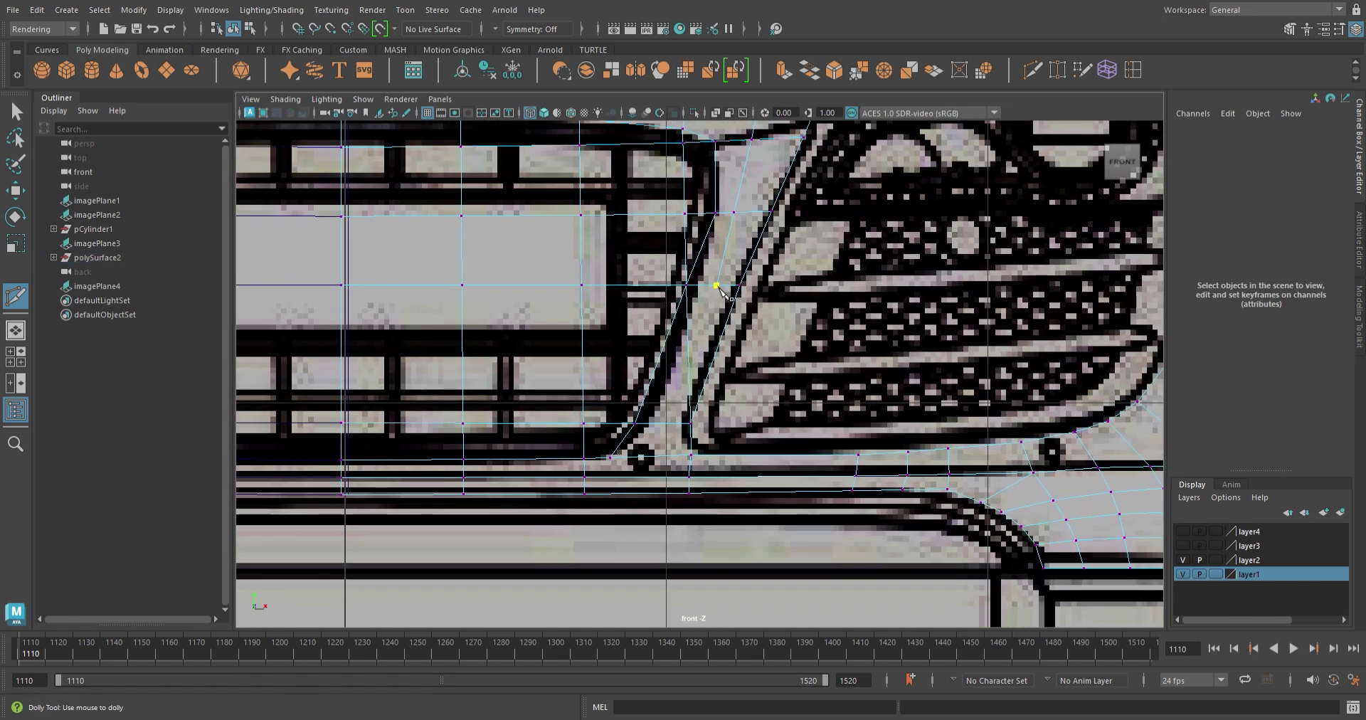
{"action": "scroll", "coordinate": [648, 463], "scroll_direction": "up", "scroll_amount": 2}
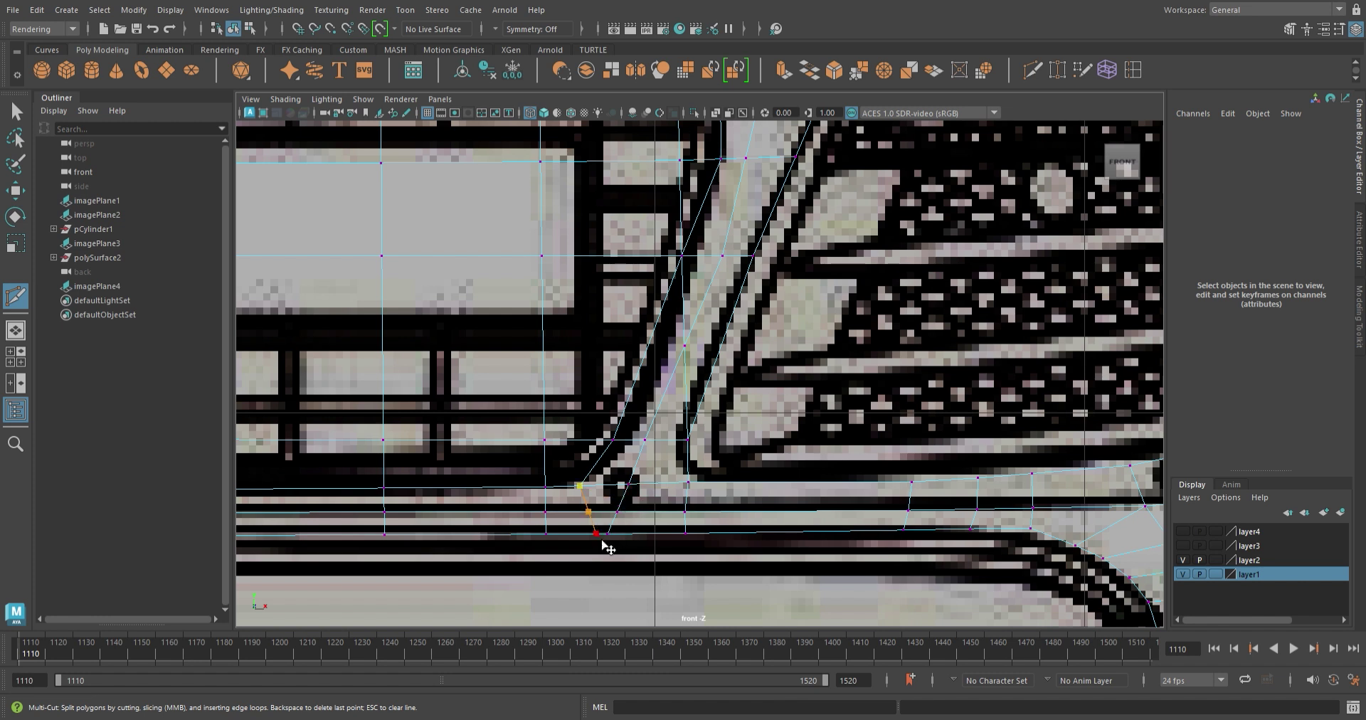
{"action": "scroll", "coordinate": [605, 498], "scroll_direction": "up", "scroll_amount": 1}
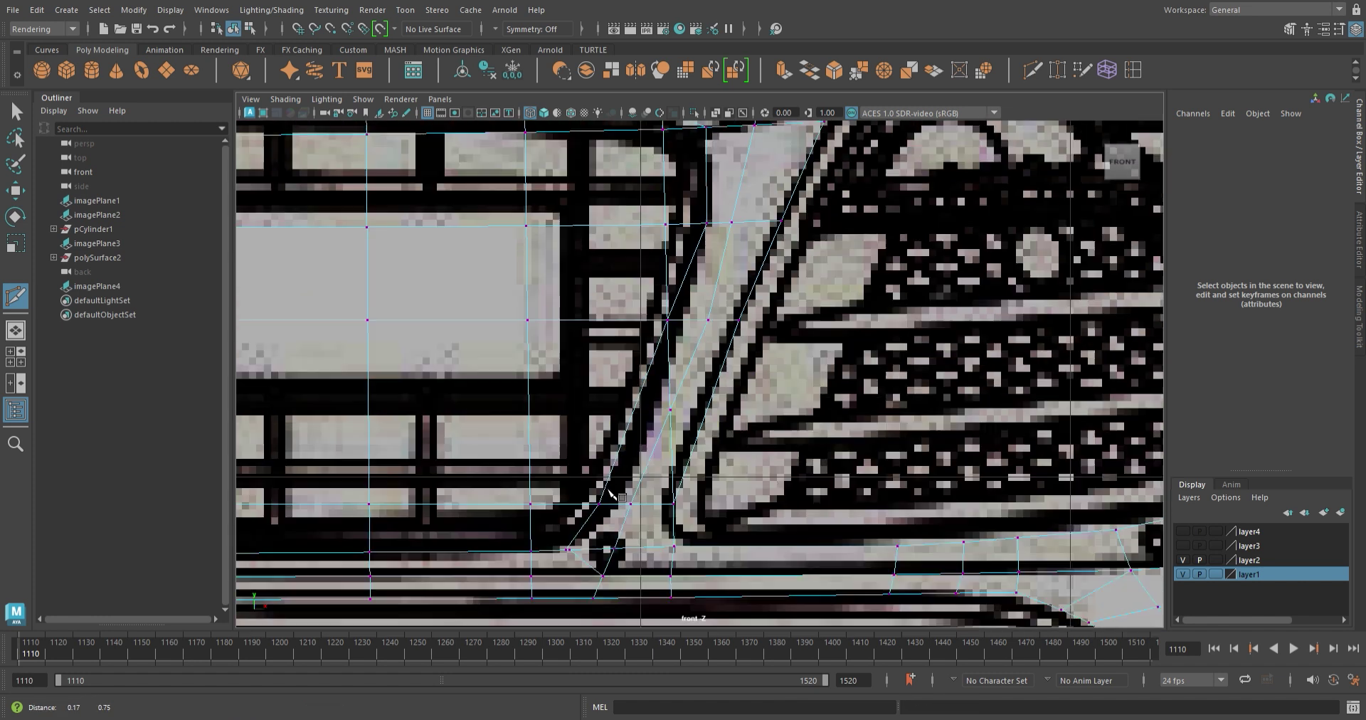
{"action": "scroll", "coordinate": [619, 455], "scroll_direction": "up", "scroll_amount": 2}
{"action": "scroll", "coordinate": [630, 420], "scroll_direction": "up", "scroll_amount": 1}
{"action": "scroll", "coordinate": [637, 393], "scroll_direction": "up", "scroll_amount": 1}
{"action": "left_click", "coordinate": [648, 326]}
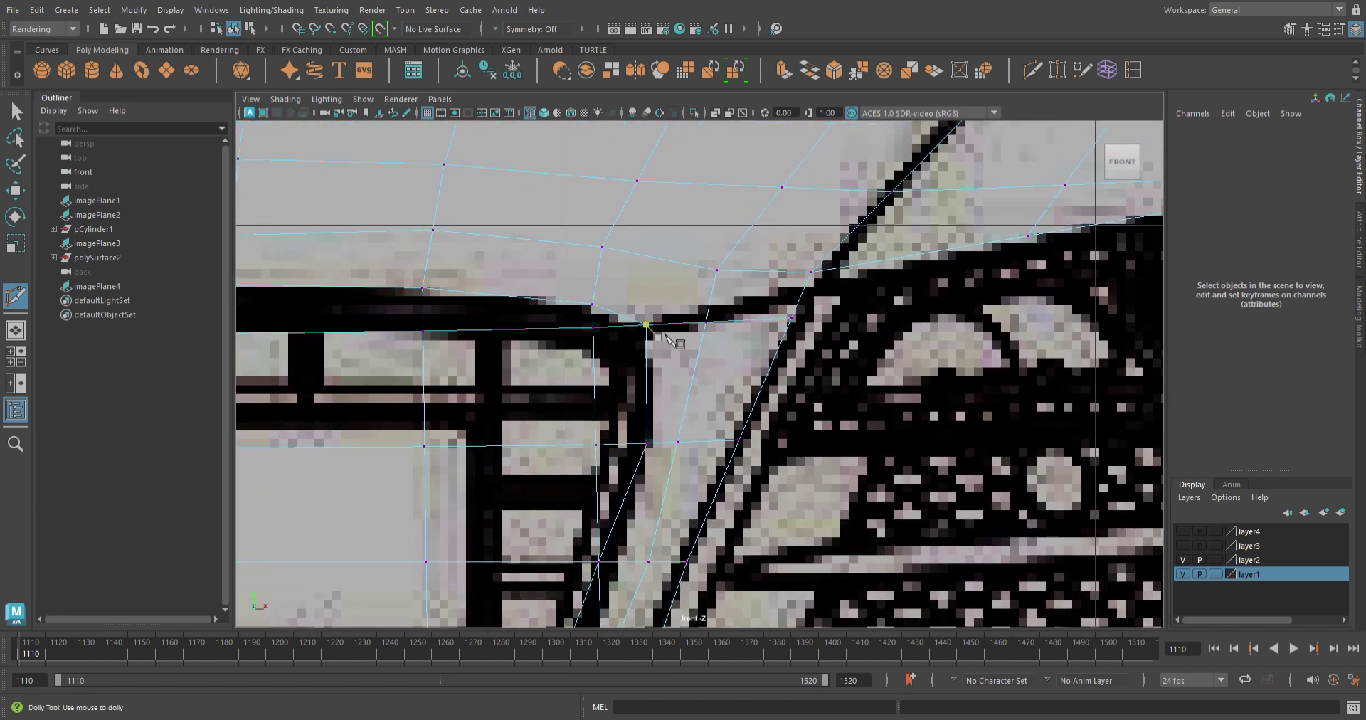
- Delete the edges around a vertex near the grille corner with Ctrl+Delete
{"action": "left_click", "coordinate": [746, 318]}
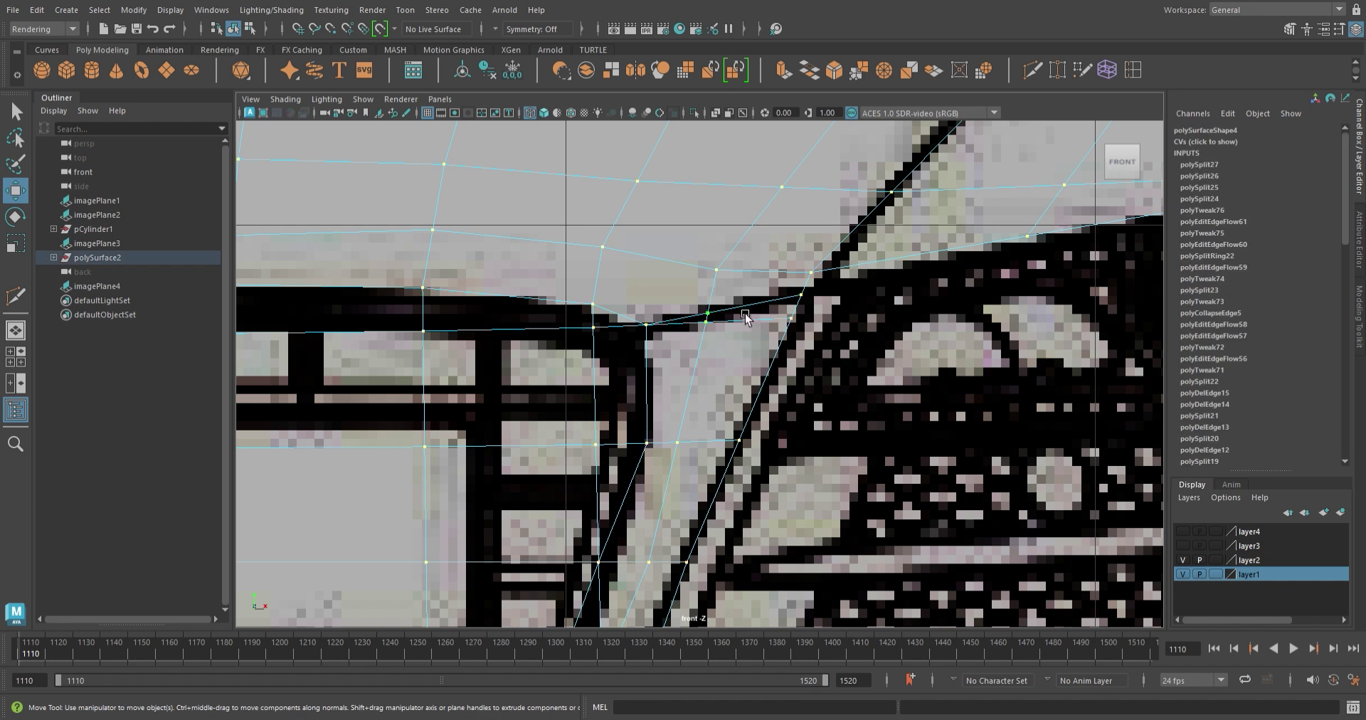
{"action": "key", "text": "ctrl+Delete"}
{"action": "scroll", "coordinate": [766, 331], "scroll_direction": "up", "scroll_amount": 2}
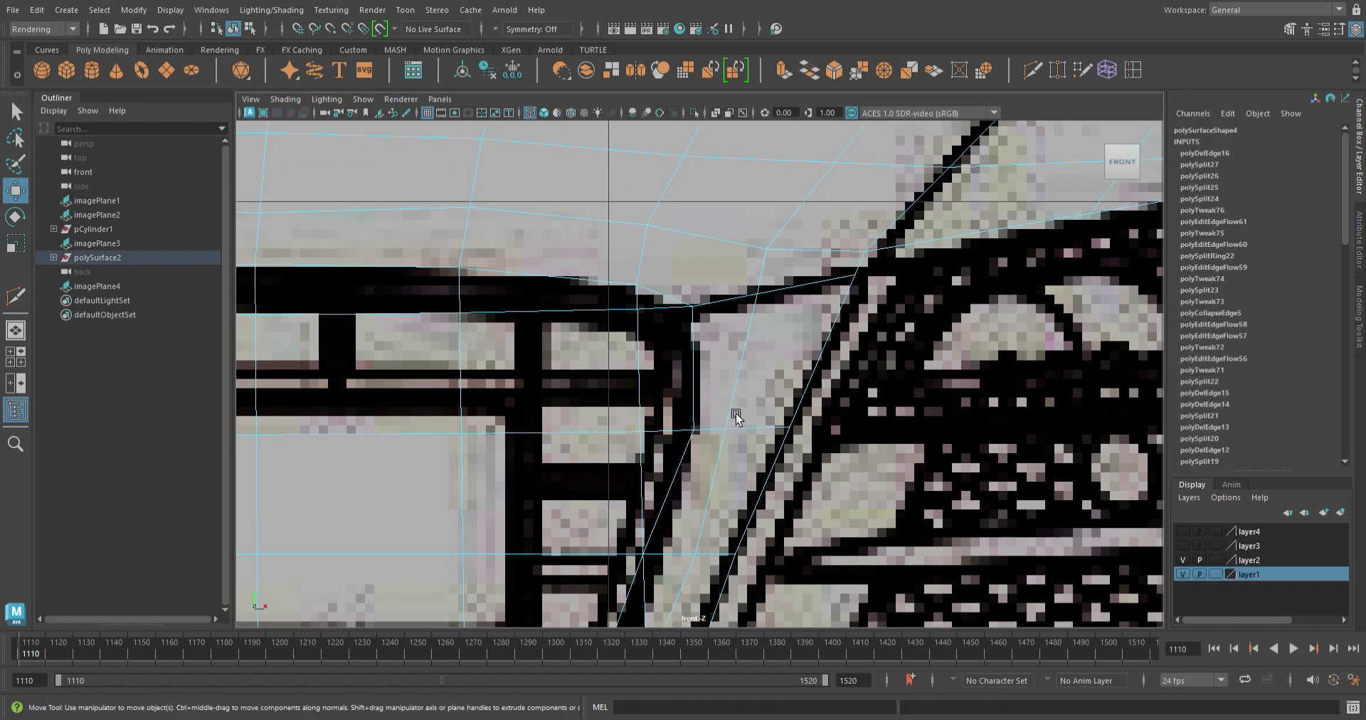
{"action": "scroll", "coordinate": [648, 360], "scroll_direction": "down", "scroll_amount": 2}
{"action": "scroll", "coordinate": [647, 360], "scroll_direction": "down", "scroll_amount": 3}
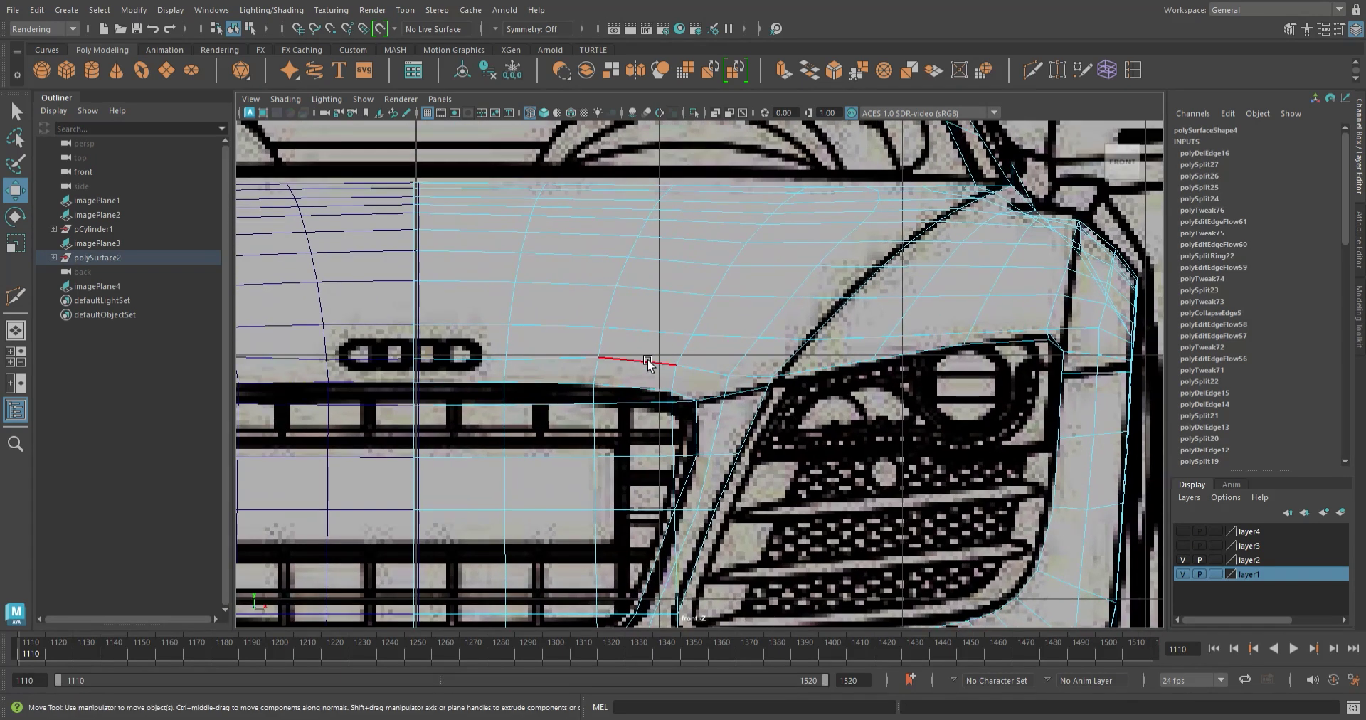
- Delete four rows of faces from the grille
{"action": "middle_click_drag", "start_coordinate": [648, 366], "coordinate": [677, 343], "text": "alt"}
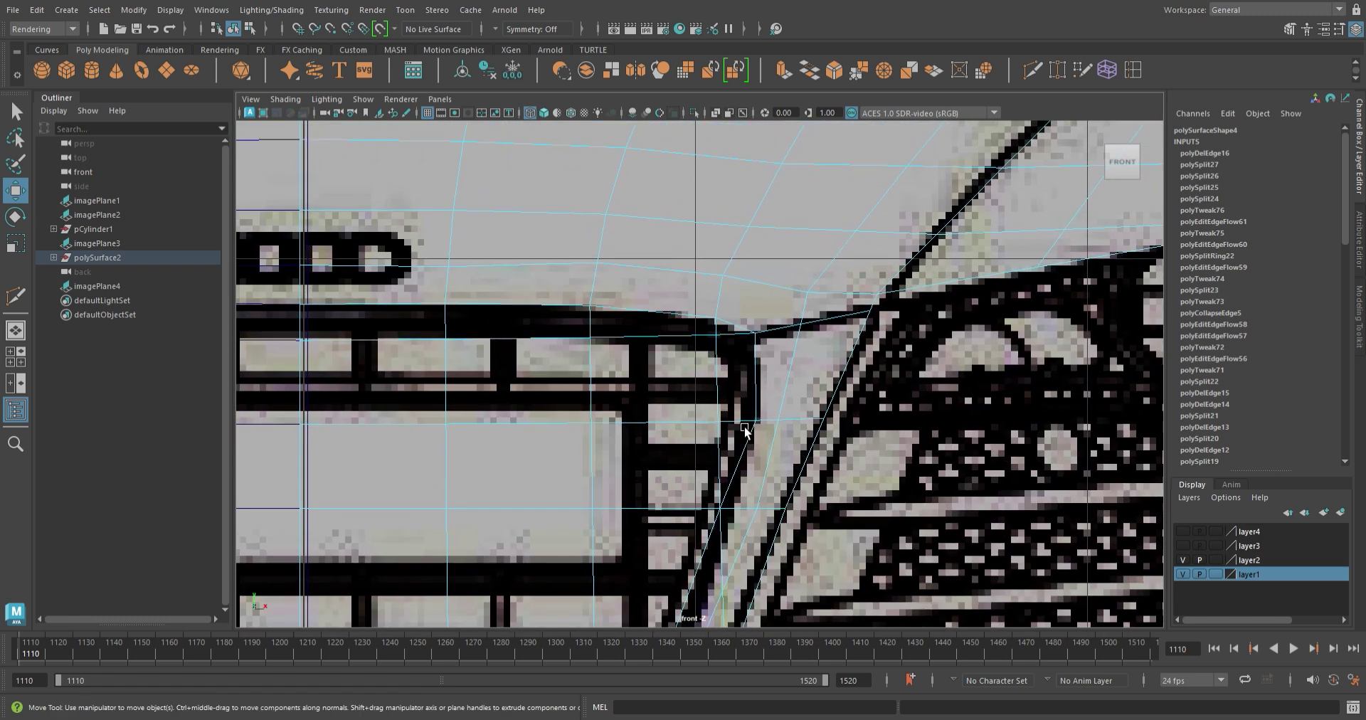
{"action": "scroll", "coordinate": [677, 343], "scroll_direction": "up", "scroll_amount": 3}
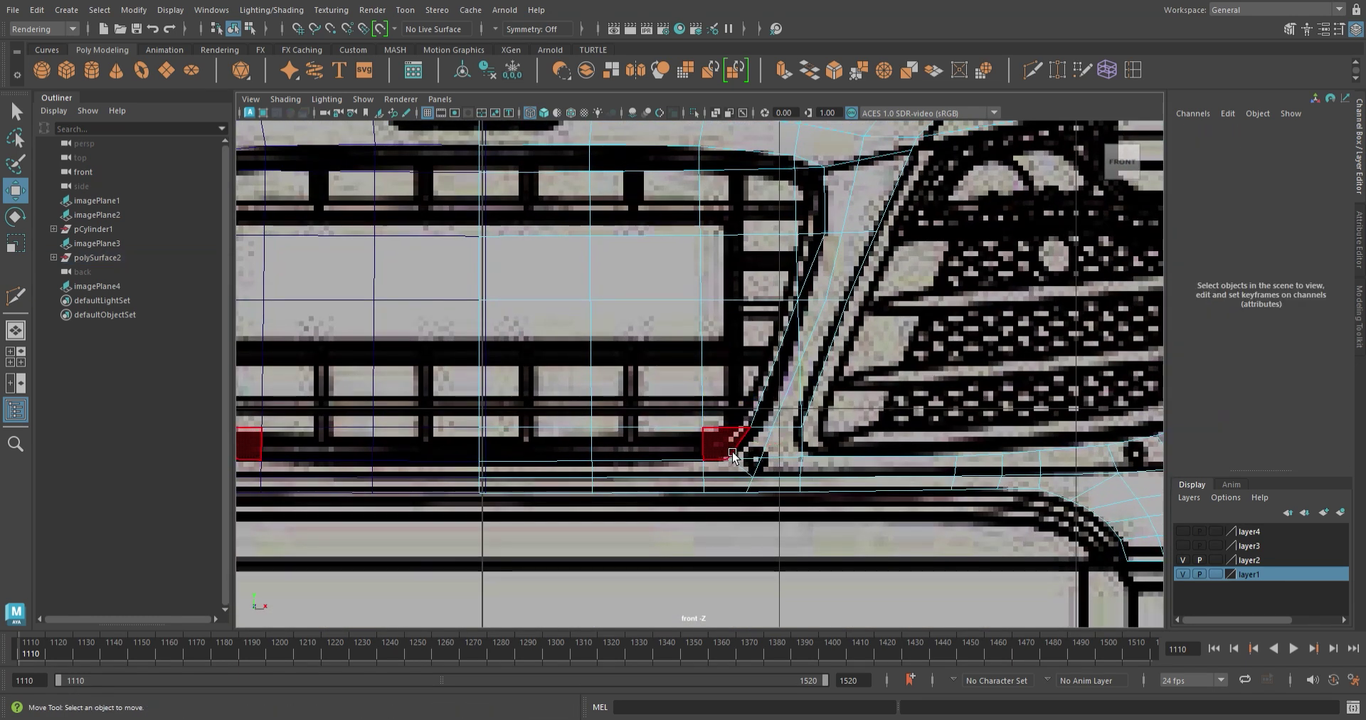
{"action": "double_click", "coordinate": [728, 412]}
{"action": "double_click", "coordinate": [835, 265], "text": "shift"}
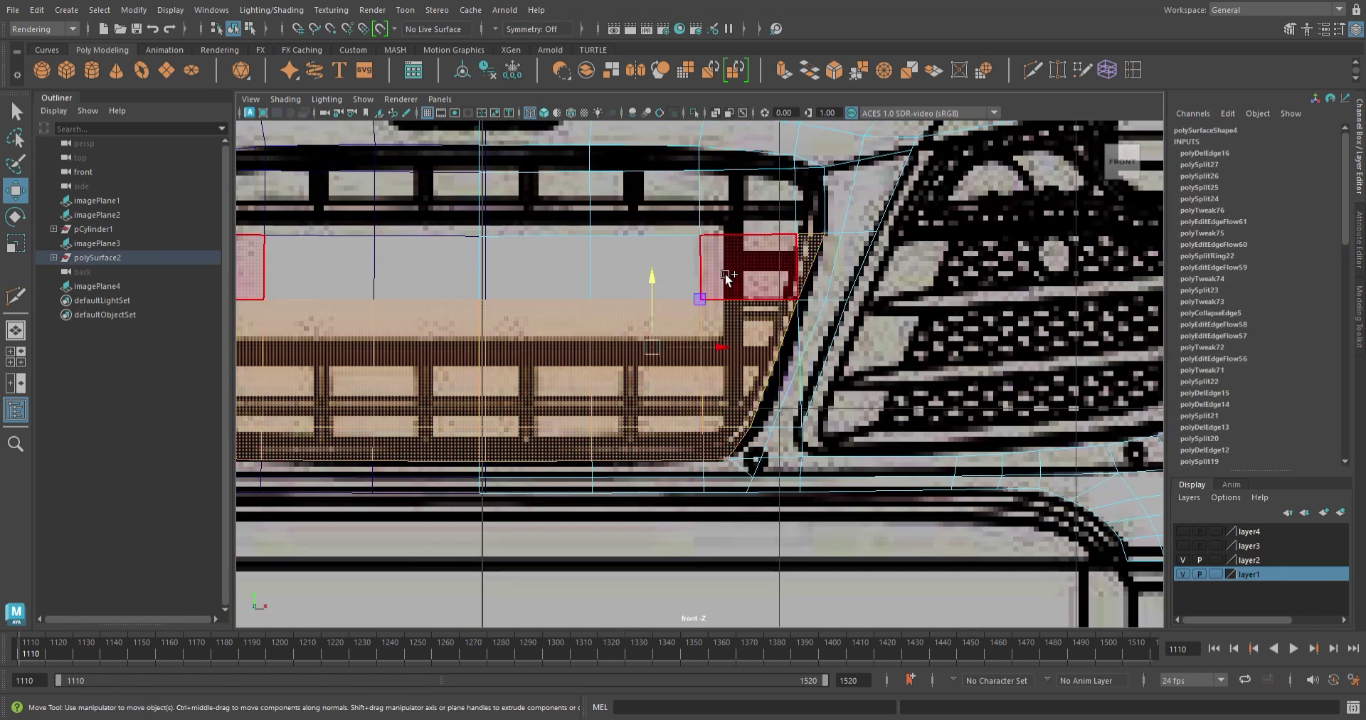
{"action": "double_click", "coordinate": [811, 206], "text": "shift"}
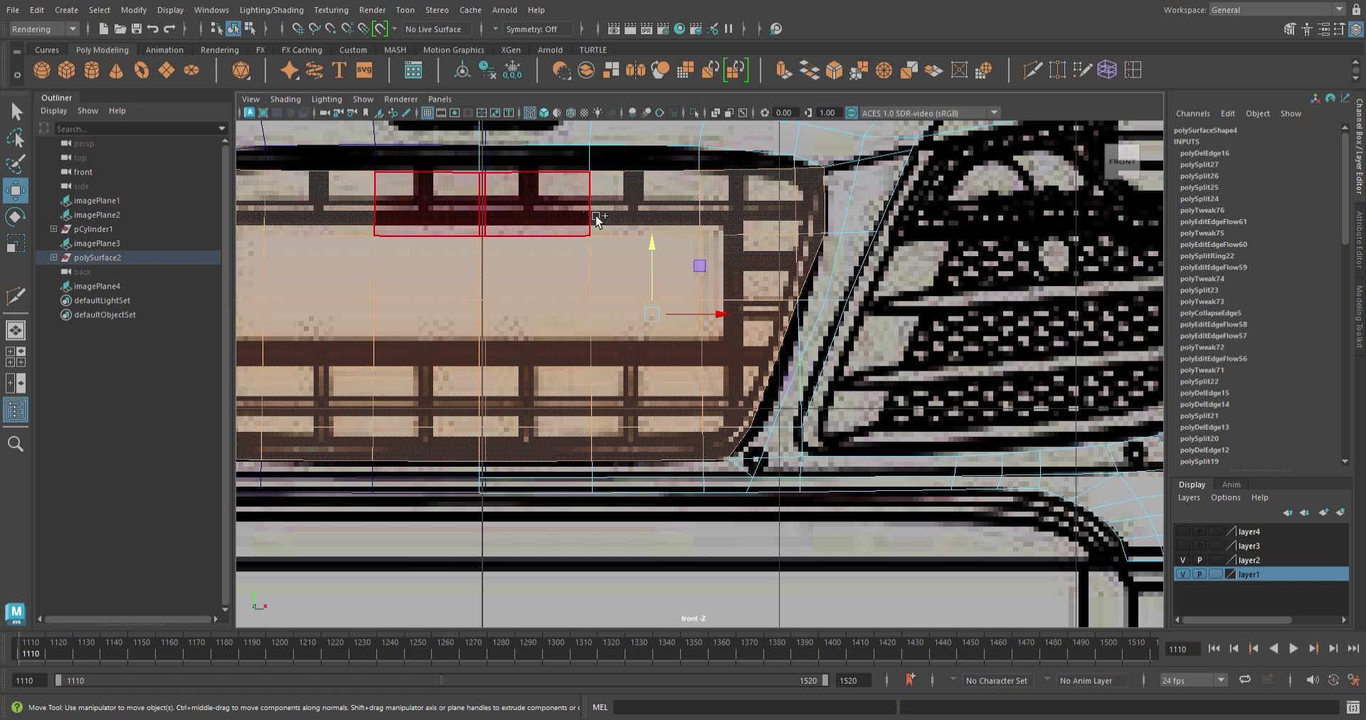
{"action": "double_click", "coordinate": [589, 174], "text": "shift"}
{"action": "key", "text": "Delete"}
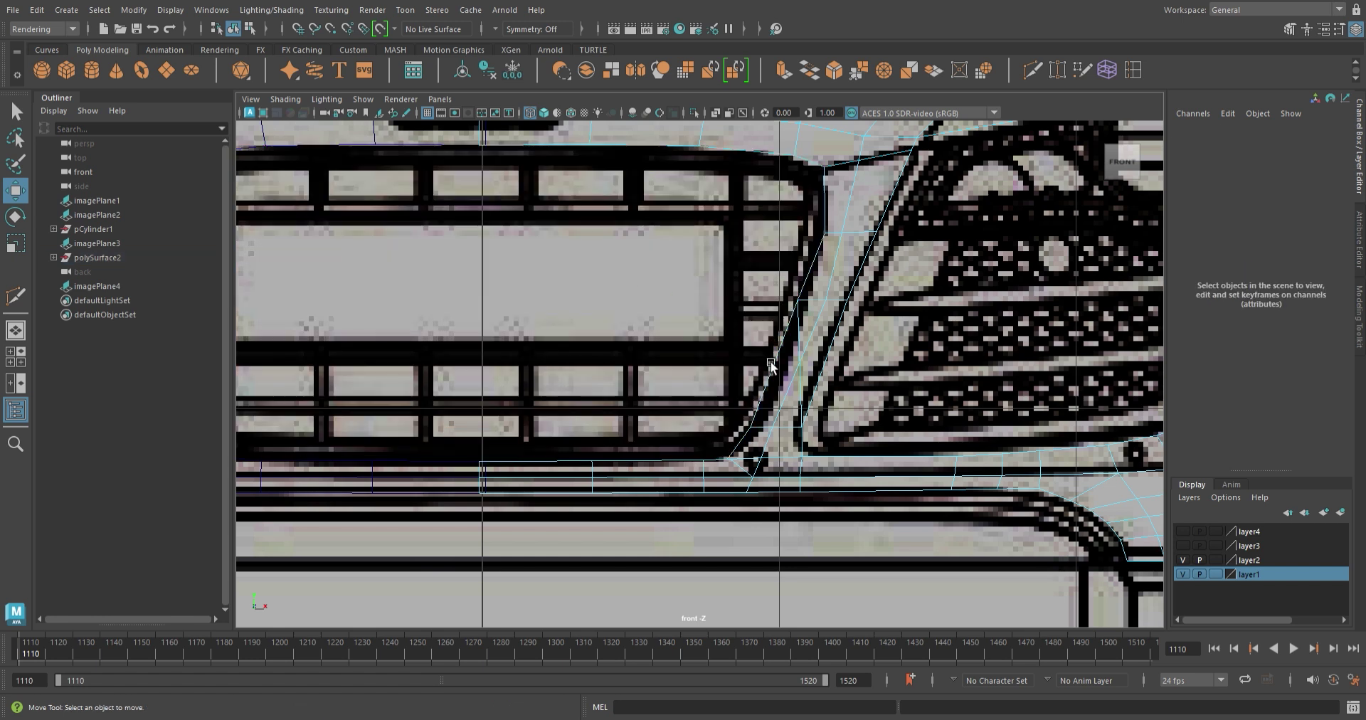
- Move the headlight-corner vertex left to match the blueprint
{"action": "left_click", "coordinate": [754, 398]}
{"action": "scroll", "coordinate": [729, 395], "scroll_direction": "down", "scroll_amount": 3}
{"action": "scroll", "coordinate": [750, 375], "scroll_direction": "up", "scroll_amount": 5}
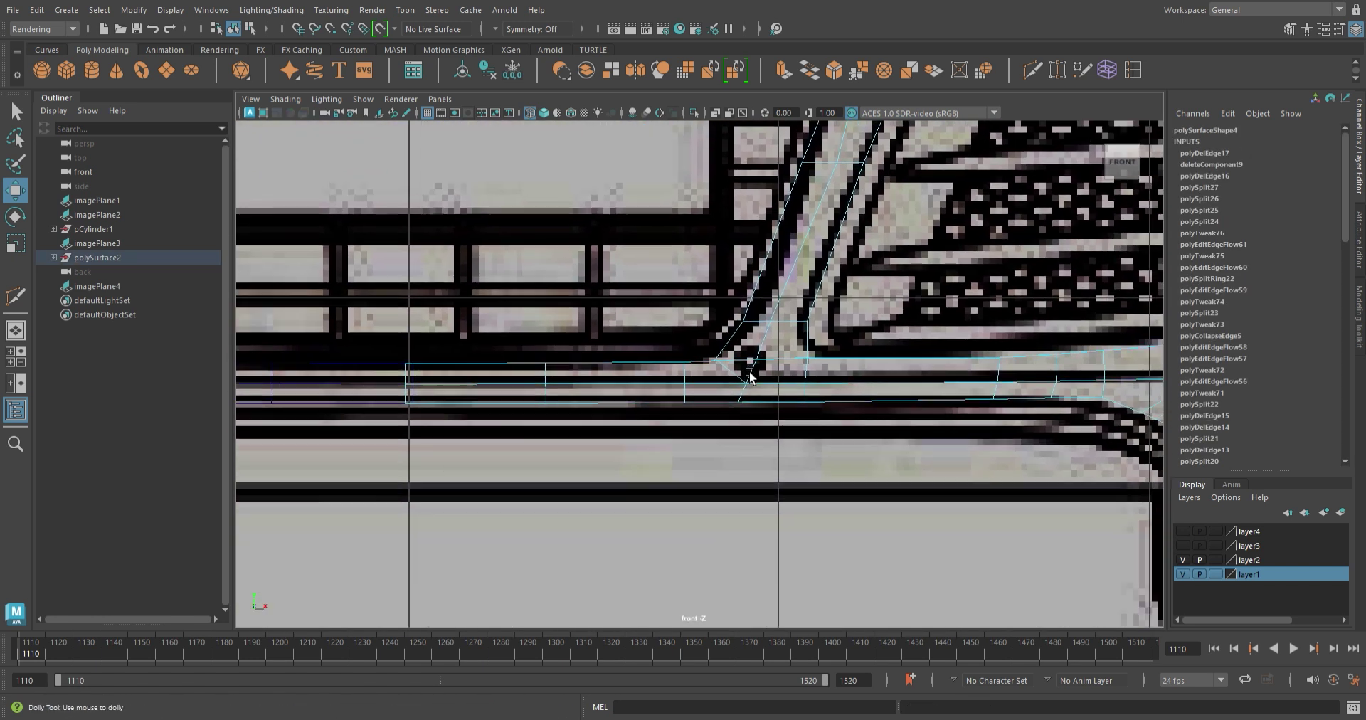
{"action": "scroll", "coordinate": [750, 375], "scroll_direction": "up", "scroll_amount": 4}
{"action": "left_click", "coordinate": [782, 373]}
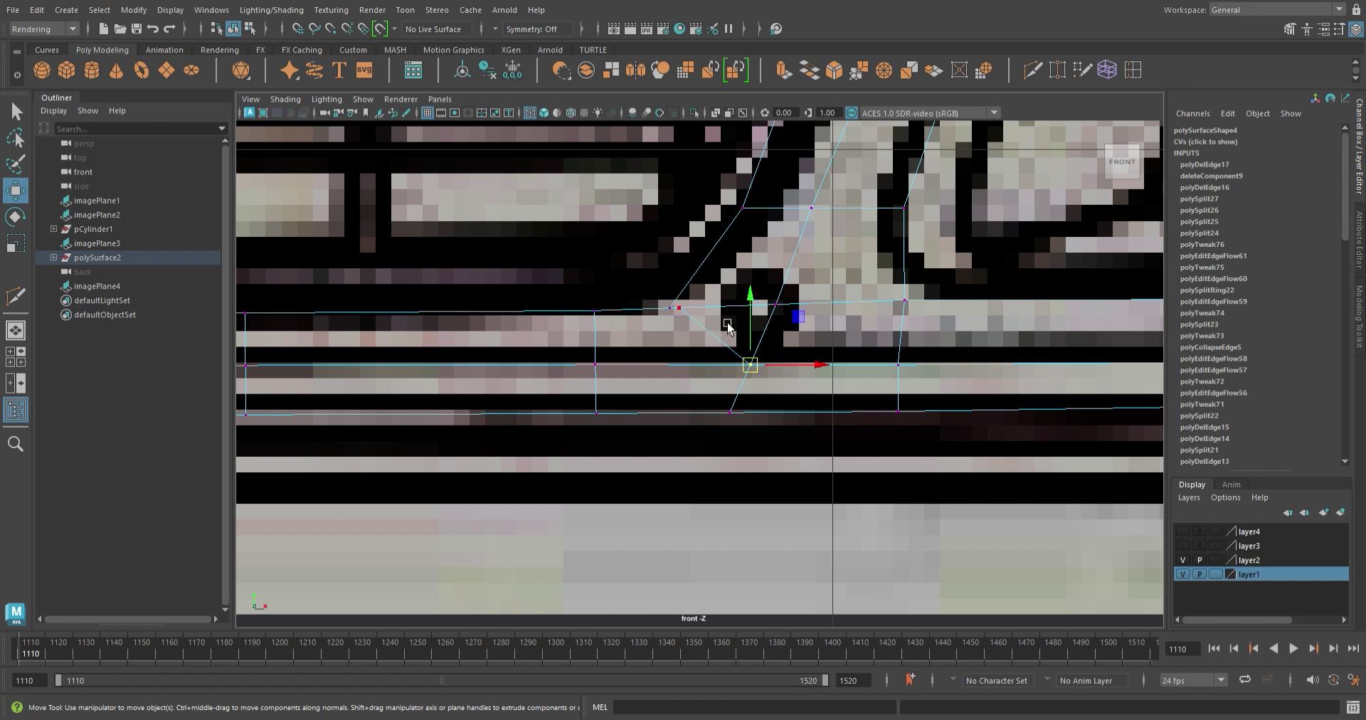
{"action": "left_click_drag", "start_coordinate": [797, 370], "coordinate": [743, 380]}
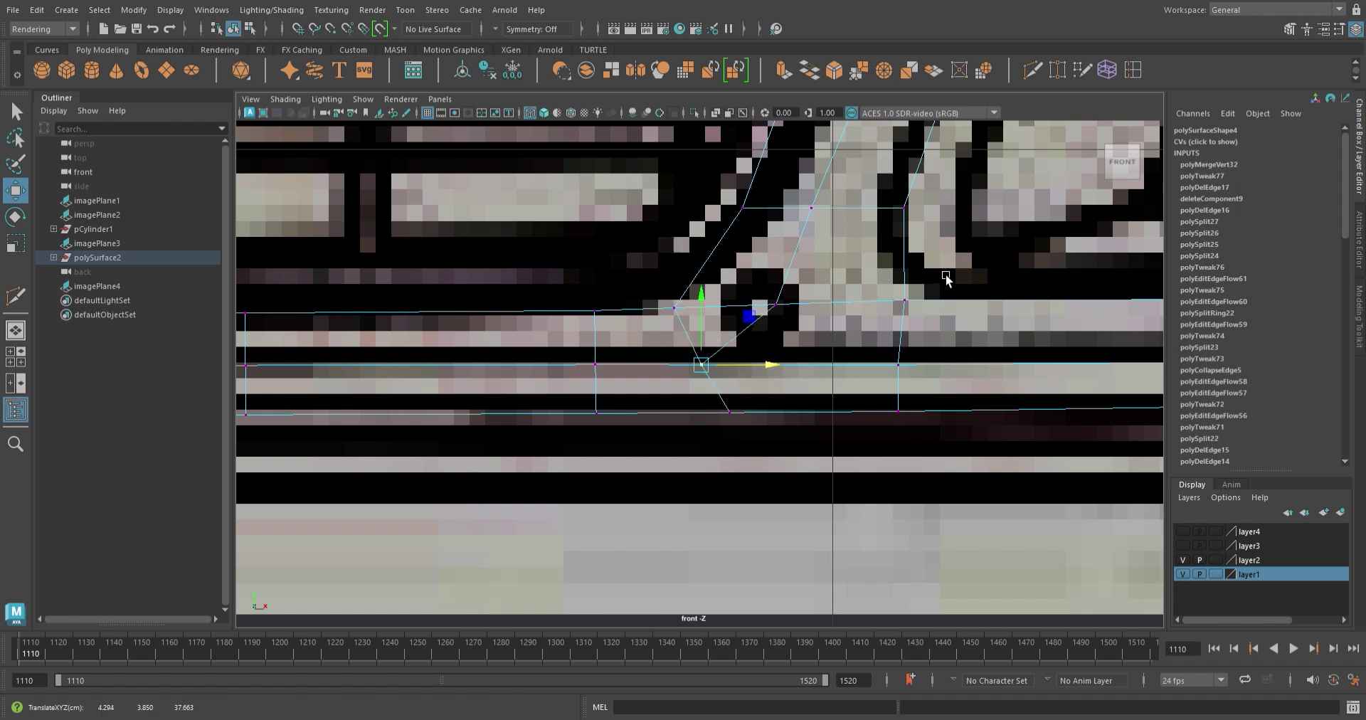
{"action": "scroll", "coordinate": [946, 278], "scroll_direction": "down", "scroll_amount": 3}
{"action": "scroll", "coordinate": [781, 347], "scroll_direction": "up", "scroll_amount": 3}
{"action": "left_click", "coordinate": [781, 347]}
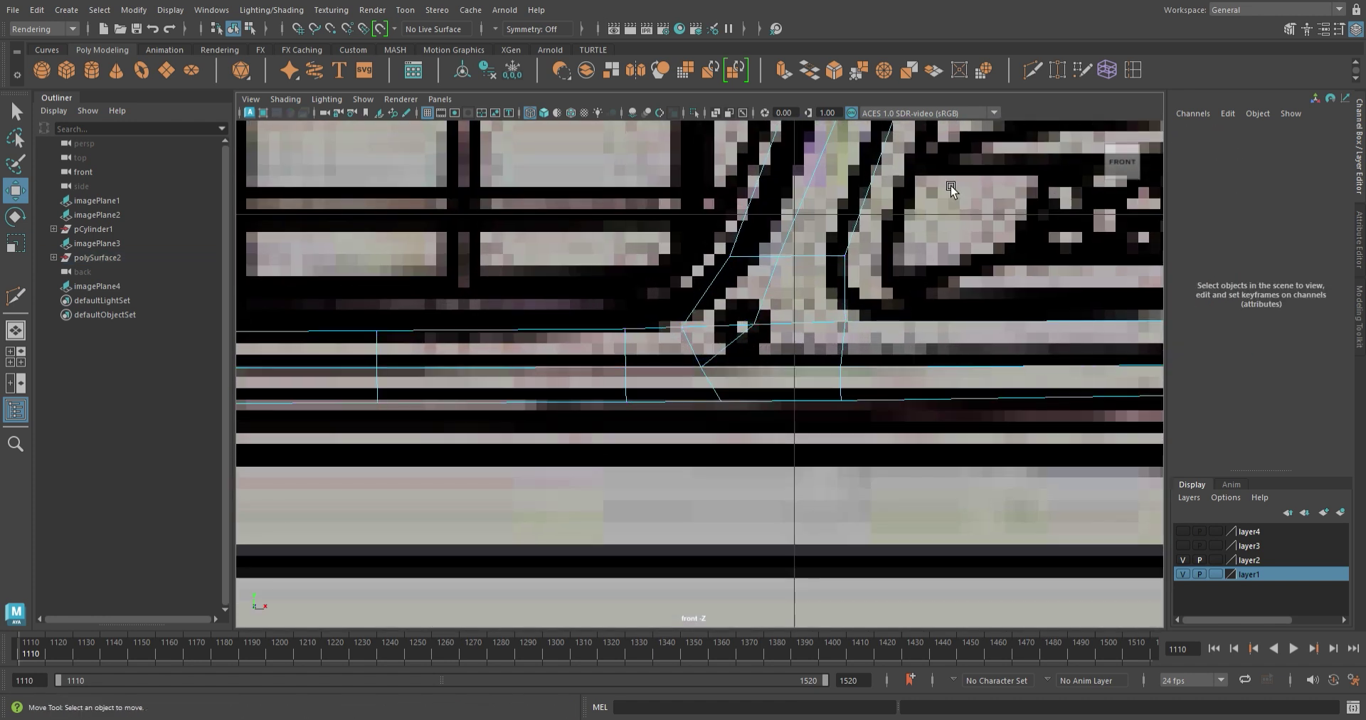
- Select the bumper mesh polySurface2 and show the four-view layout
{"action": "scroll", "coordinate": [689, 390], "scroll_direction": "down", "scroll_amount": 5}
{"action": "scroll", "coordinate": [616, 470], "scroll_direction": "up", "scroll_amount": 1}
{"action": "scroll", "coordinate": [616, 469], "scroll_direction": "up", "scroll_amount": 2}
{"action": "scroll", "coordinate": [616, 470], "scroll_direction": "up", "scroll_amount": 3}
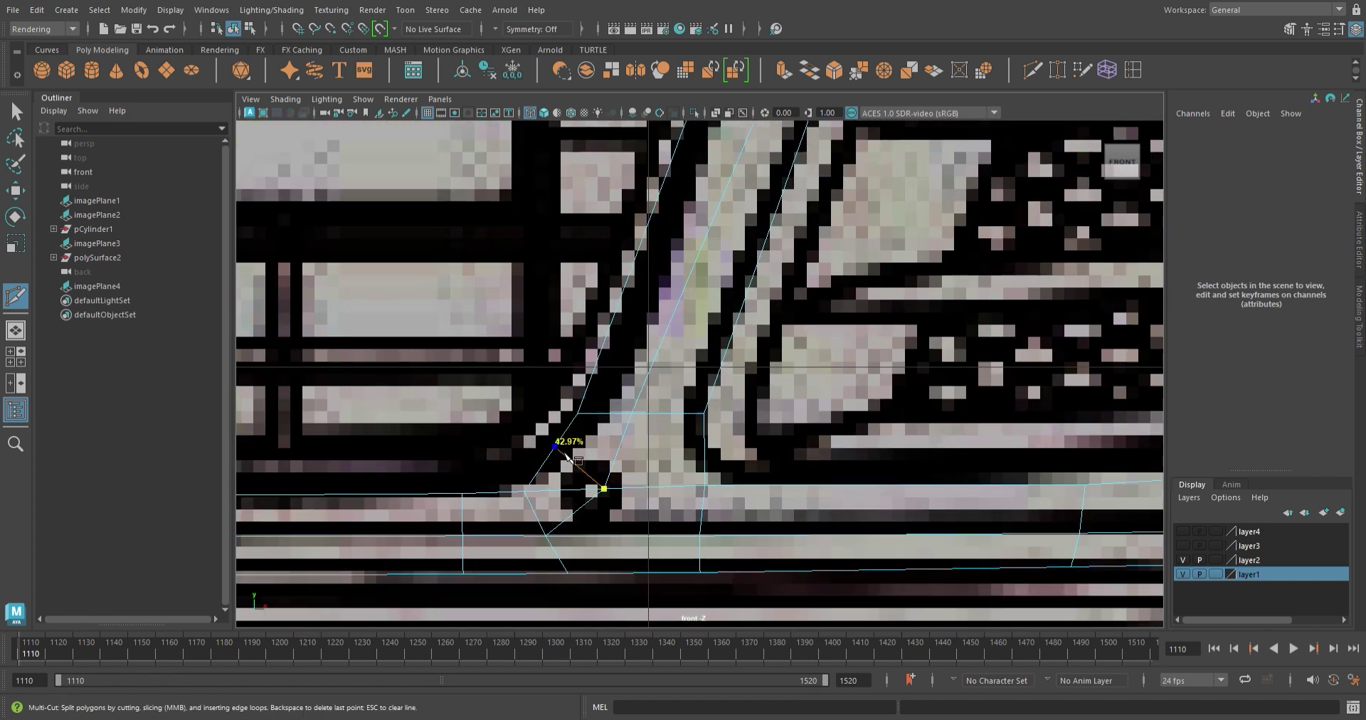
{"action": "left_click", "coordinate": [567, 489]}
{"action": "scroll", "coordinate": [569, 488], "scroll_direction": "down", "scroll_amount": 2}
{"action": "scroll", "coordinate": [583, 455], "scroll_direction": "down", "scroll_amount": 2}
{"action": "key", "text": "space"}
{"action": "key", "text": "space"}
- Pull the grille's lower corner vertex left onto the side blueprint line
{"action": "scroll", "coordinate": [716, 412], "scroll_direction": "up", "scroll_amount": 3}
{"action": "scroll", "coordinate": [778, 406], "scroll_direction": "up", "scroll_amount": 4}
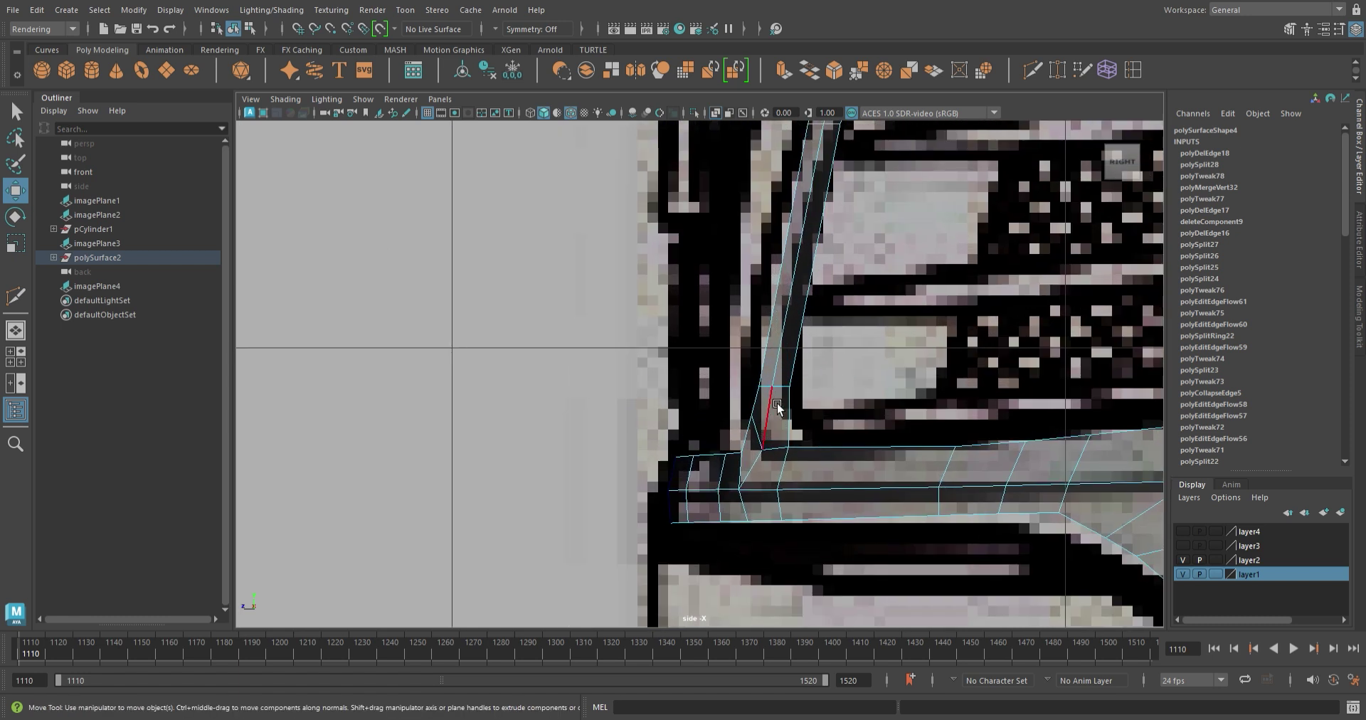
{"action": "left_click_drag", "start_coordinate": [859, 407], "coordinate": [854, 404]}
{"action": "left_click_drag", "start_coordinate": [725, 395], "coordinate": [697, 395]}
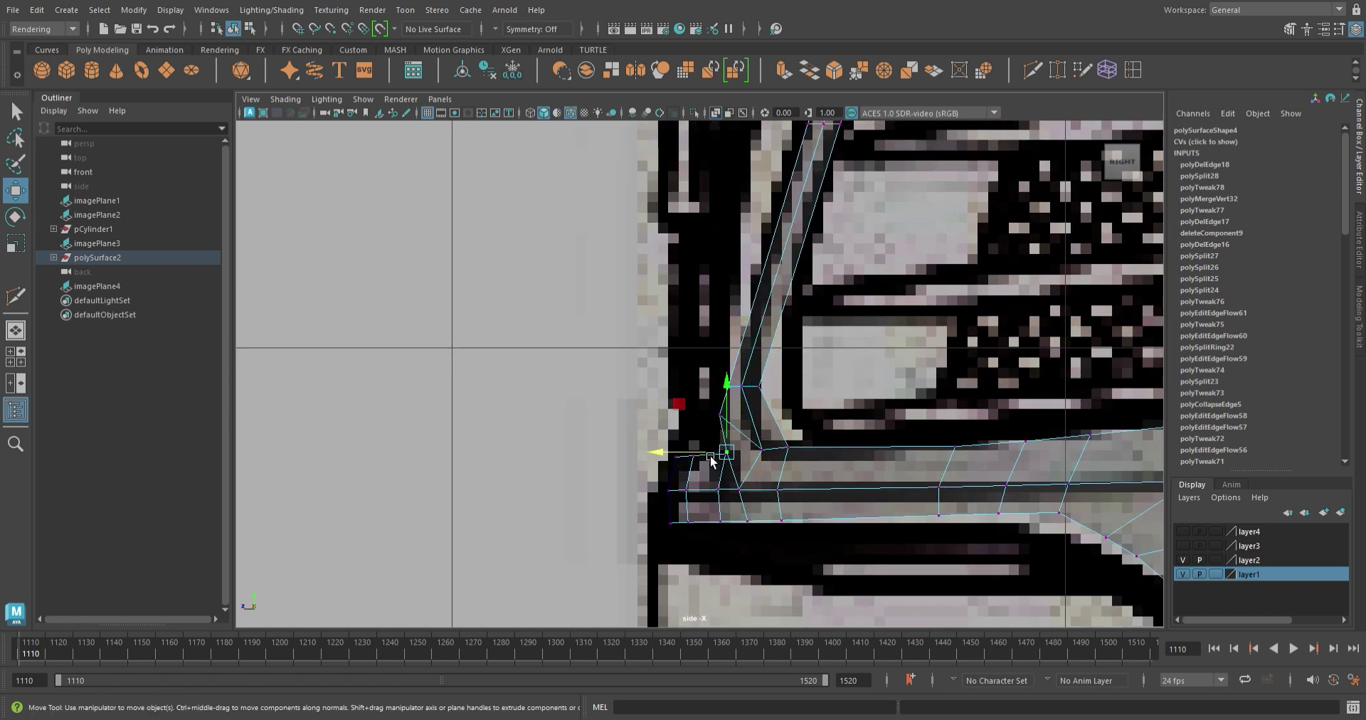
{"action": "key", "text": "q"}
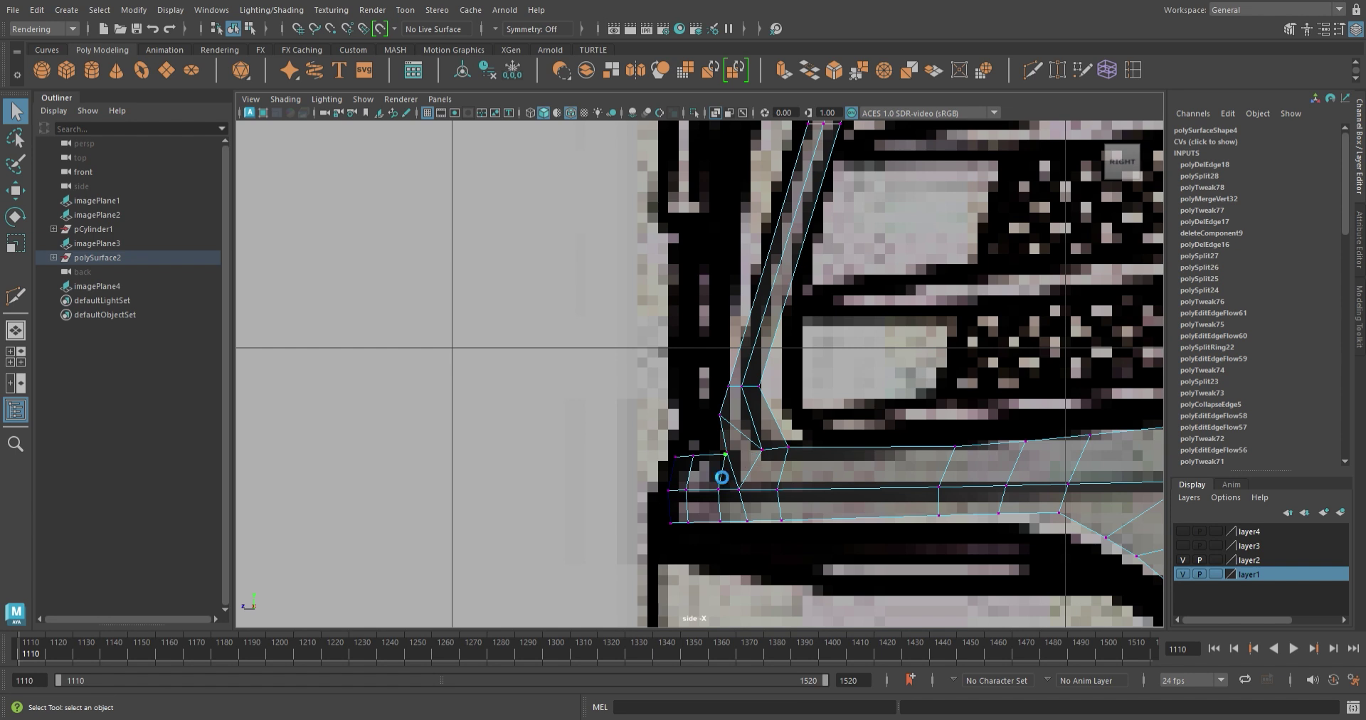
- Move the neighbouring corner vertex to match the blueprint outline
{"action": "scroll", "coordinate": [669, 458], "scroll_direction": "up", "scroll_amount": 3}
{"action": "scroll", "coordinate": [775, 535], "scroll_direction": "down", "scroll_amount": 3}
{"action": "left_click_drag", "start_coordinate": [681, 451], "coordinate": [693, 466]}
{"action": "middle_click_drag", "start_coordinate": [827, 338], "coordinate": [826, 440], "text": "alt"}
{"action": "mouse_move", "coordinate": [792, 284]}
{"action": "middle_mouse_down"}
{"action": "mouse_move", "coordinate": [699, 390]}
{"action": "mouse_move", "coordinate": [677, 373]}
{"action": "mouse_move", "coordinate": [710, 382]}
{"action": "mouse_move", "coordinate": [656, 330]}
{"action": "middle_mouse_up"}
- Slide the top corner vertex and the next vertex down and left to follow the blueprint curve
{"action": "scroll", "coordinate": [768, 349], "scroll_direction": "up", "scroll_amount": 2}
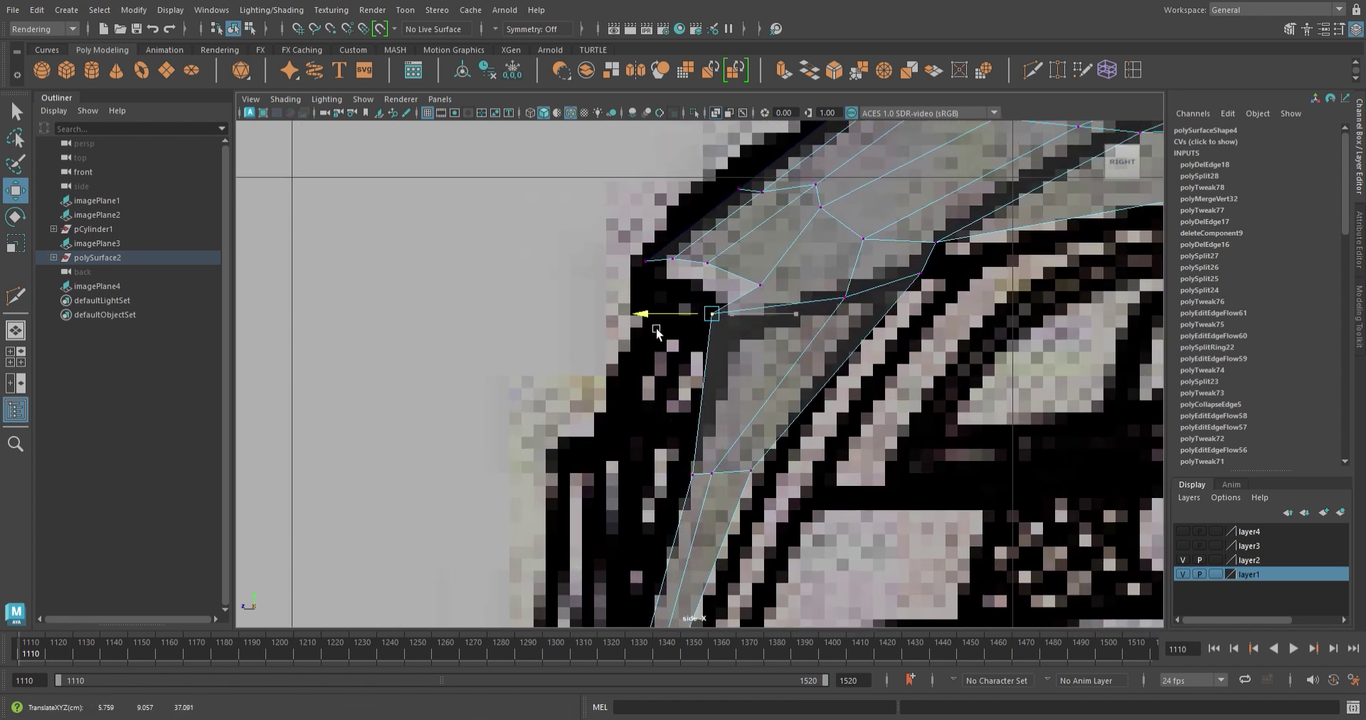
{"action": "left_click", "coordinate": [777, 283]}
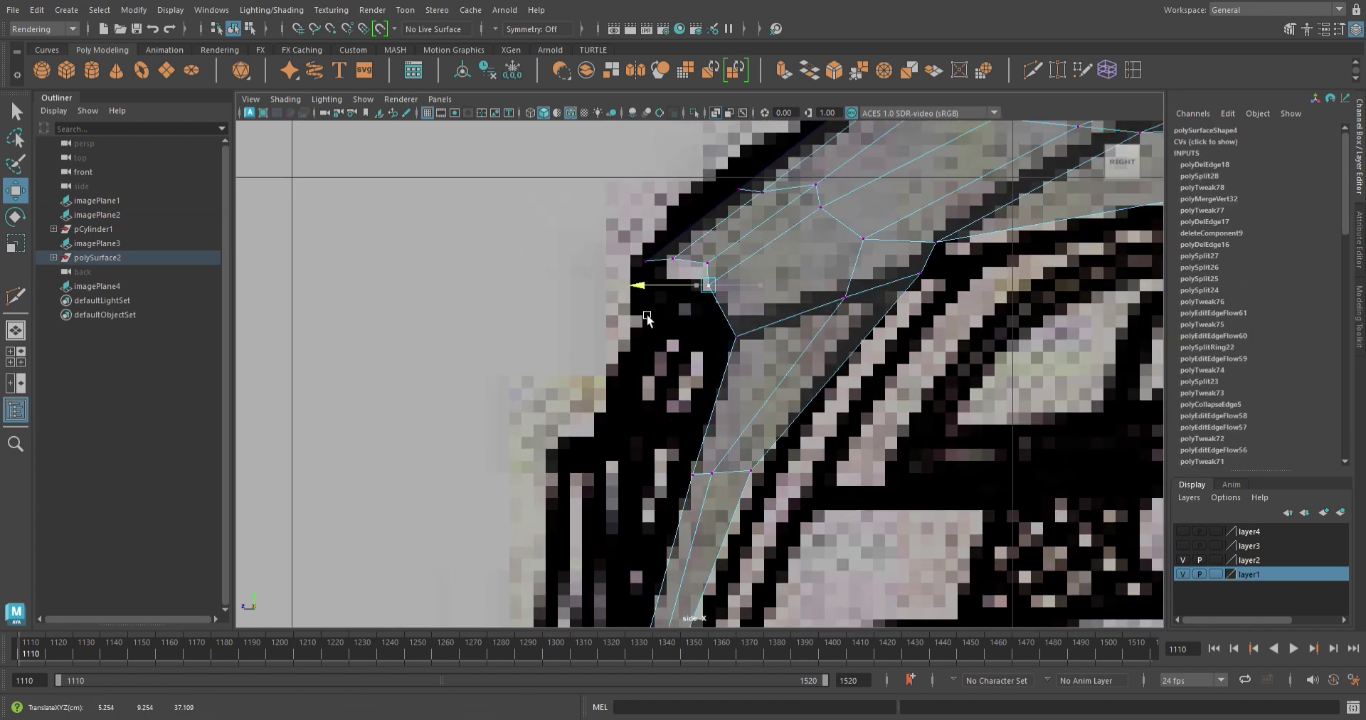
{"action": "scroll", "coordinate": [754, 245], "scroll_direction": "up", "scroll_amount": 2}
{"action": "middle_click_drag", "start_coordinate": [754, 246], "coordinate": [697, 245]}
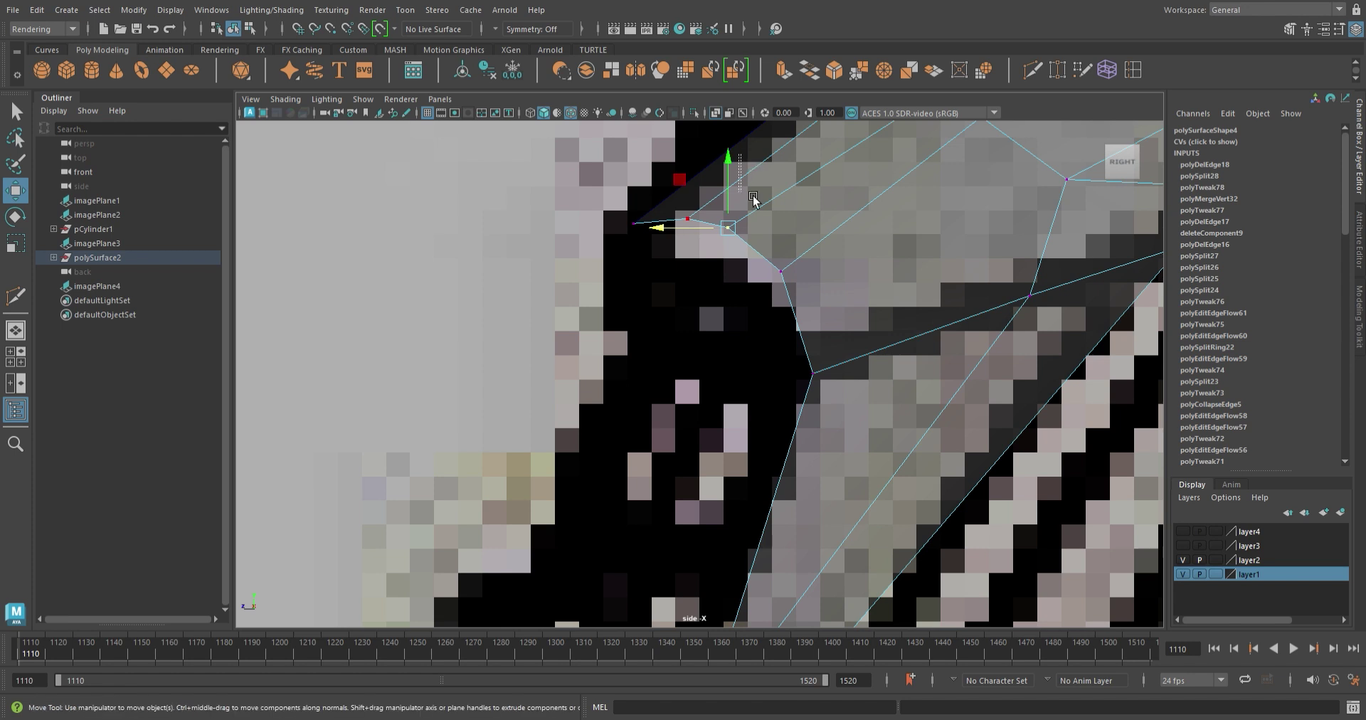
{"action": "middle_click_drag", "start_coordinate": [754, 200], "coordinate": [752, 187]}
{"action": "mouse_move", "coordinate": [705, 230]}
{"action": "middle_mouse_down"}
{"action": "mouse_move", "coordinate": [709, 205]}
{"action": "mouse_move", "coordinate": [582, 240]}
{"action": "middle_mouse_up"}
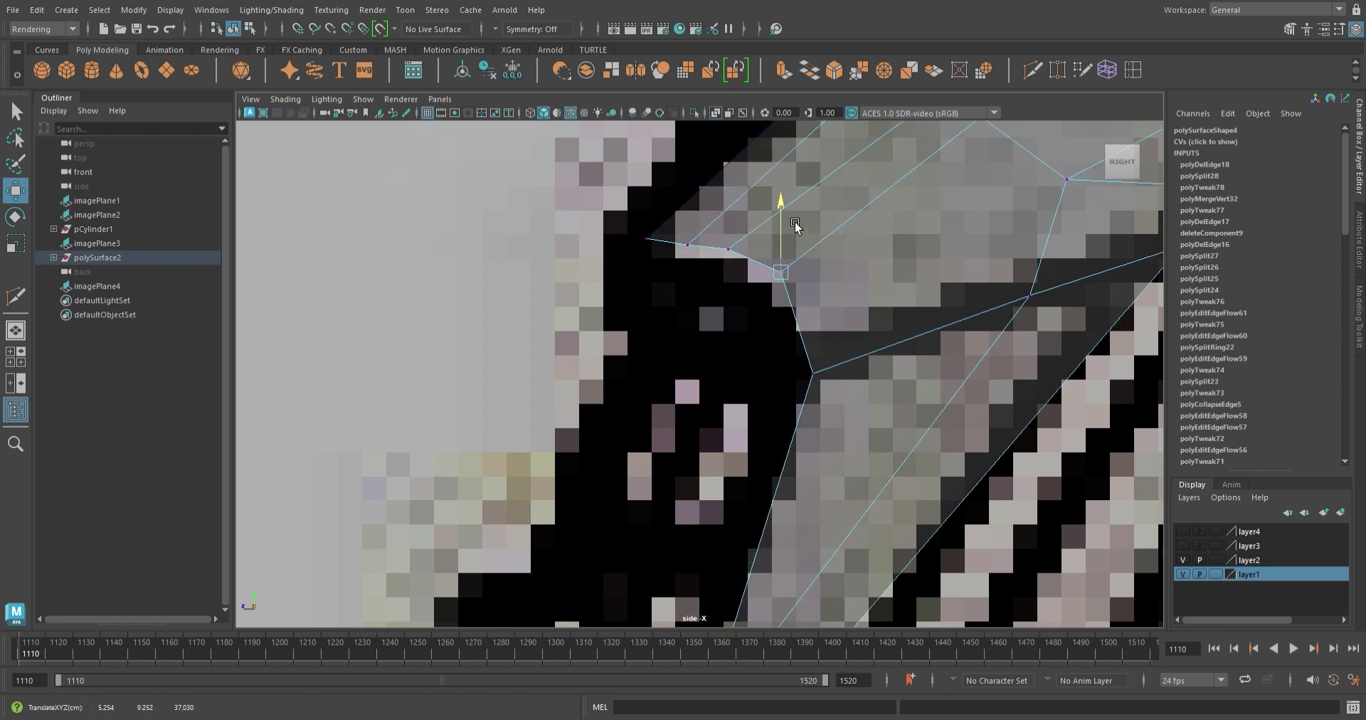
- Even out the edge flow around the grille corner
{"action": "scroll", "coordinate": [755, 249], "scroll_direction": "down", "scroll_amount": 5}
{"action": "scroll", "coordinate": [649, 314], "scroll_direction": "down", "scroll_amount": 3}
{"action": "scroll", "coordinate": [700, 419], "scroll_direction": "up", "scroll_amount": 6}
{"action": "scroll", "coordinate": [688, 299], "scroll_direction": "down", "scroll_amount": 3}
{"action": "right_click_drag", "start_coordinate": [683, 455], "coordinate": [692, 410], "text": "shift"}
{"action": "scroll", "coordinate": [691, 410], "scroll_direction": "down", "scroll_amount": 3}
{"action": "scroll", "coordinate": [591, 356], "scroll_direction": "down", "scroll_amount": 2}
{"action": "scroll", "coordinate": [590, 356], "scroll_direction": "down", "scroll_amount": 3}
{"action": "scroll", "coordinate": [753, 525], "scroll_direction": "up", "scroll_amount": 3}
{"action": "scroll", "coordinate": [712, 462], "scroll_direction": "up", "scroll_amount": 3}
{"action": "scroll", "coordinate": [641, 430], "scroll_direction": "up", "scroll_amount": 2}
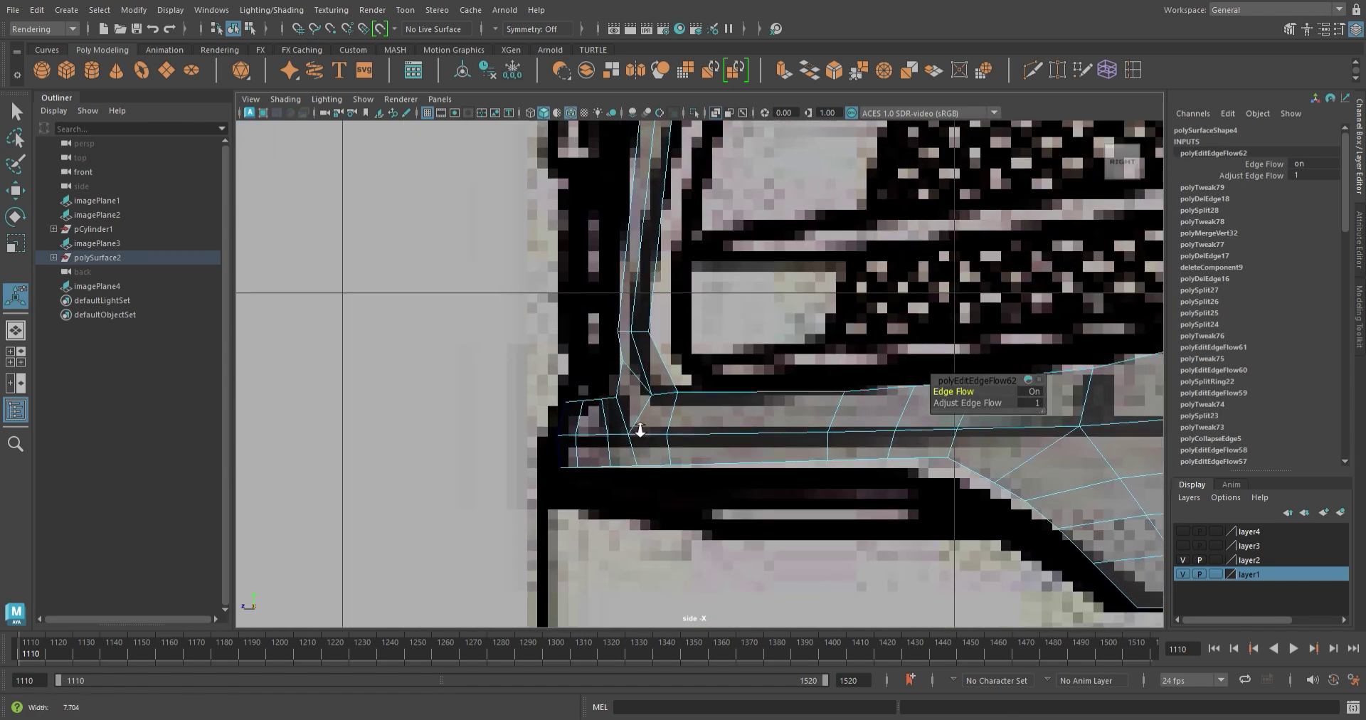
{"action": "scroll", "coordinate": [640, 430], "scroll_direction": "up", "scroll_amount": 2}
- Move a grille pillar vertex onto the blueprint line and check it from the front
{"action": "left_click", "coordinate": [557, 358]}
{"action": "key", "text": "w"}
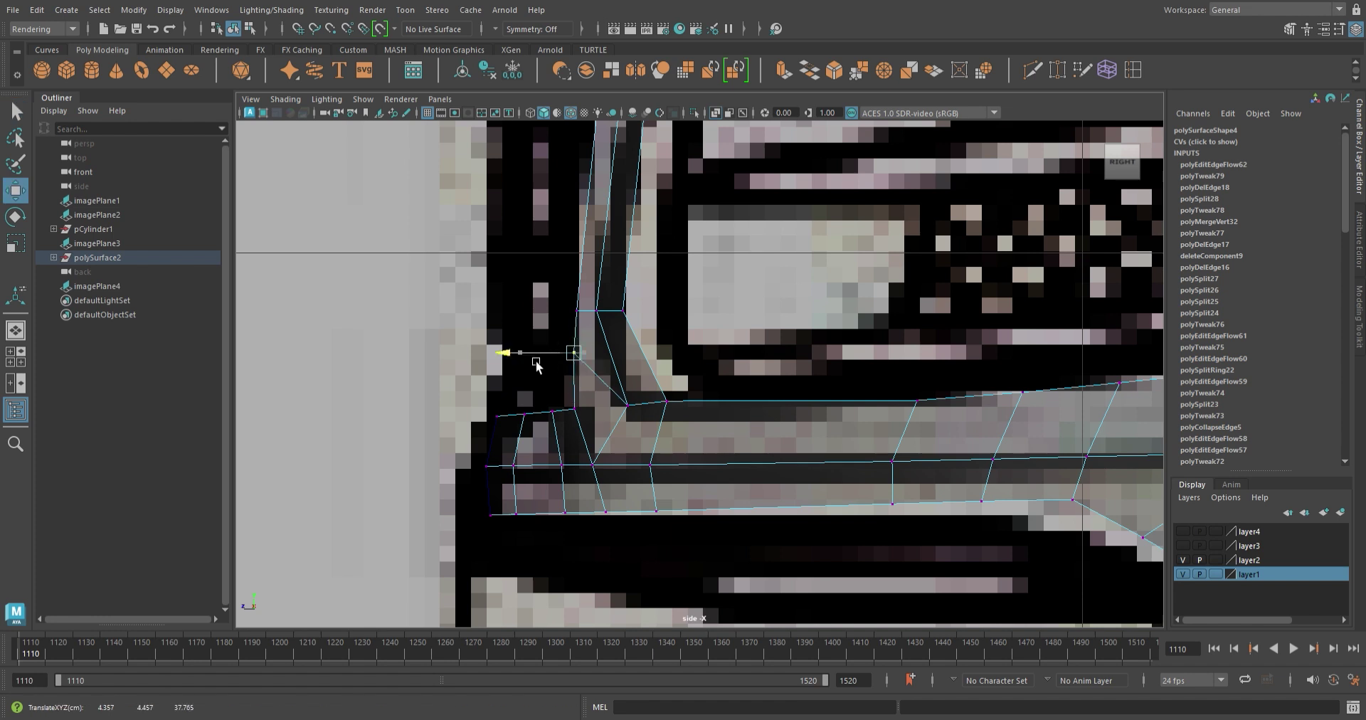
{"action": "left_click_drag", "start_coordinate": [613, 411], "coordinate": [604, 331]}
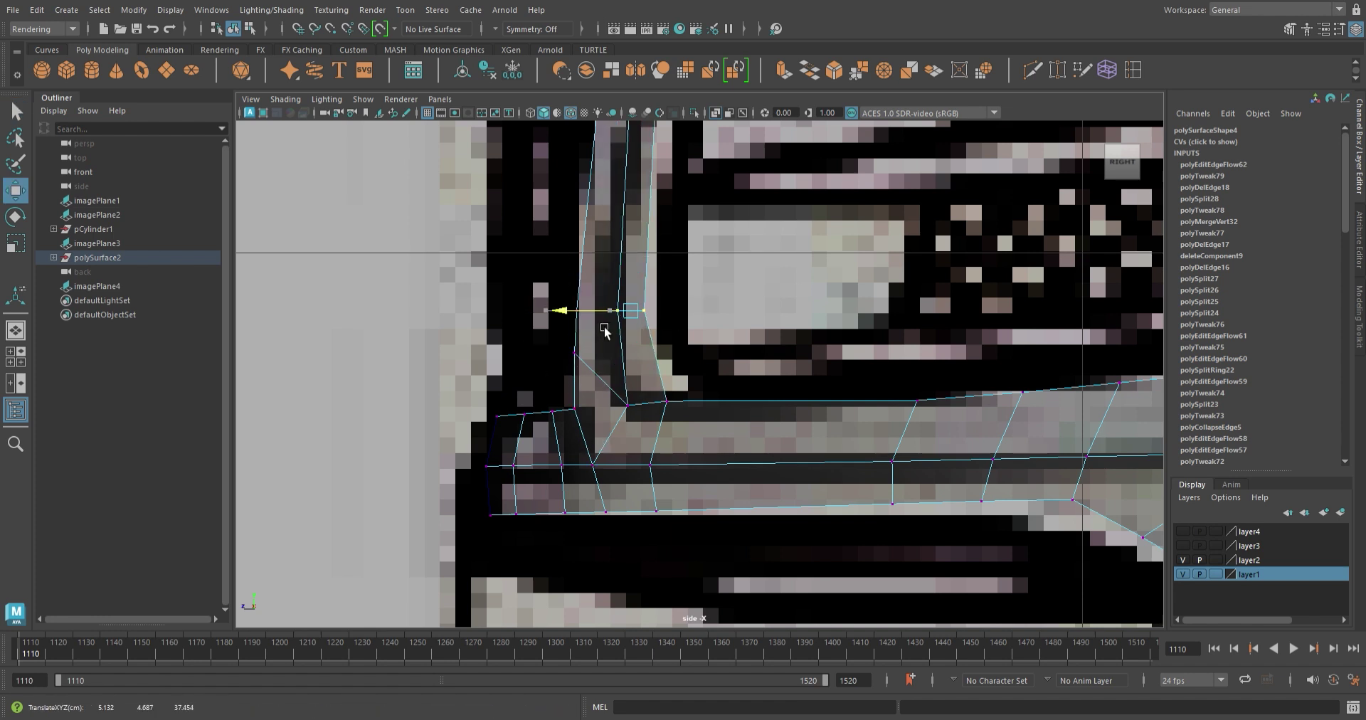
{"action": "scroll", "coordinate": [619, 341], "scroll_direction": "down", "scroll_amount": 3}
{"action": "scroll", "coordinate": [640, 370], "scroll_direction": "up", "scroll_amount": 2}
{"action": "scroll", "coordinate": [700, 382], "scroll_direction": "up", "scroll_amount": 1}
{"action": "left_click_drag", "start_coordinate": [700, 382], "coordinate": [598, 502], "text": "alt"}
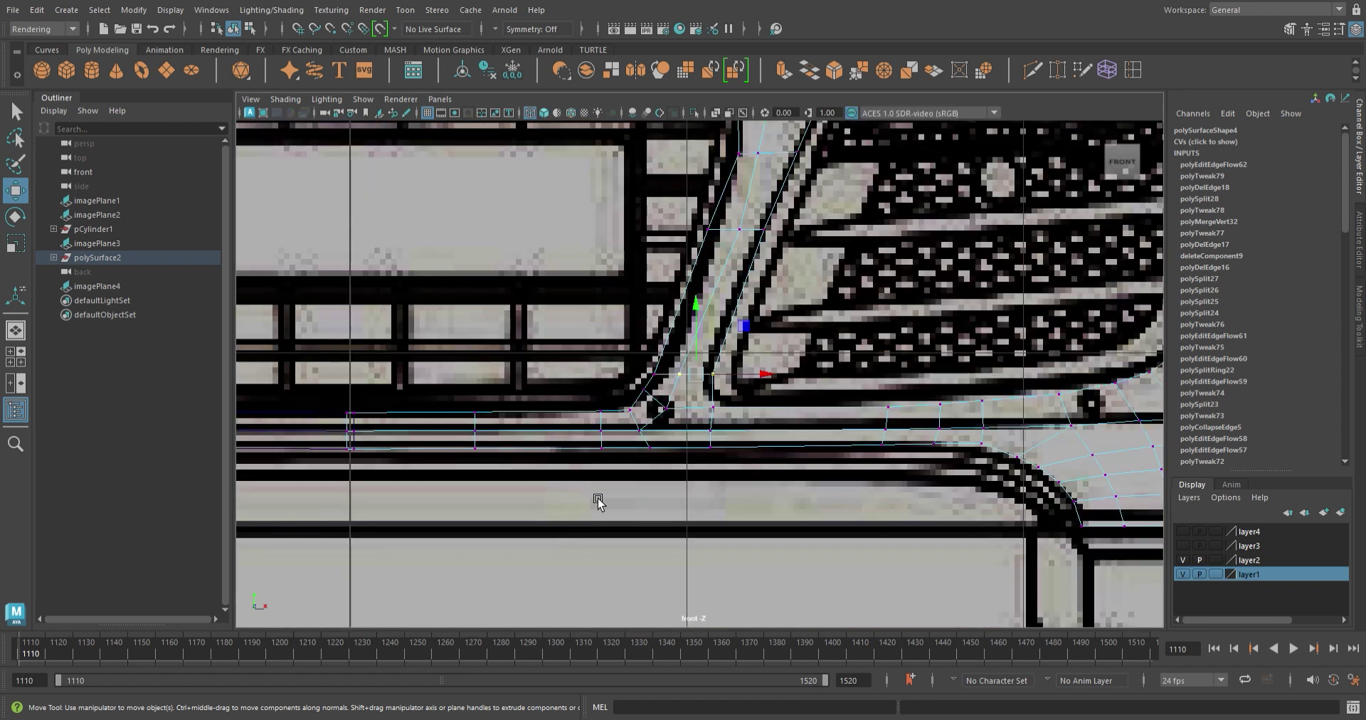
{"action": "key", "text": "space"}
{"action": "key", "text": "ctrl+z"}
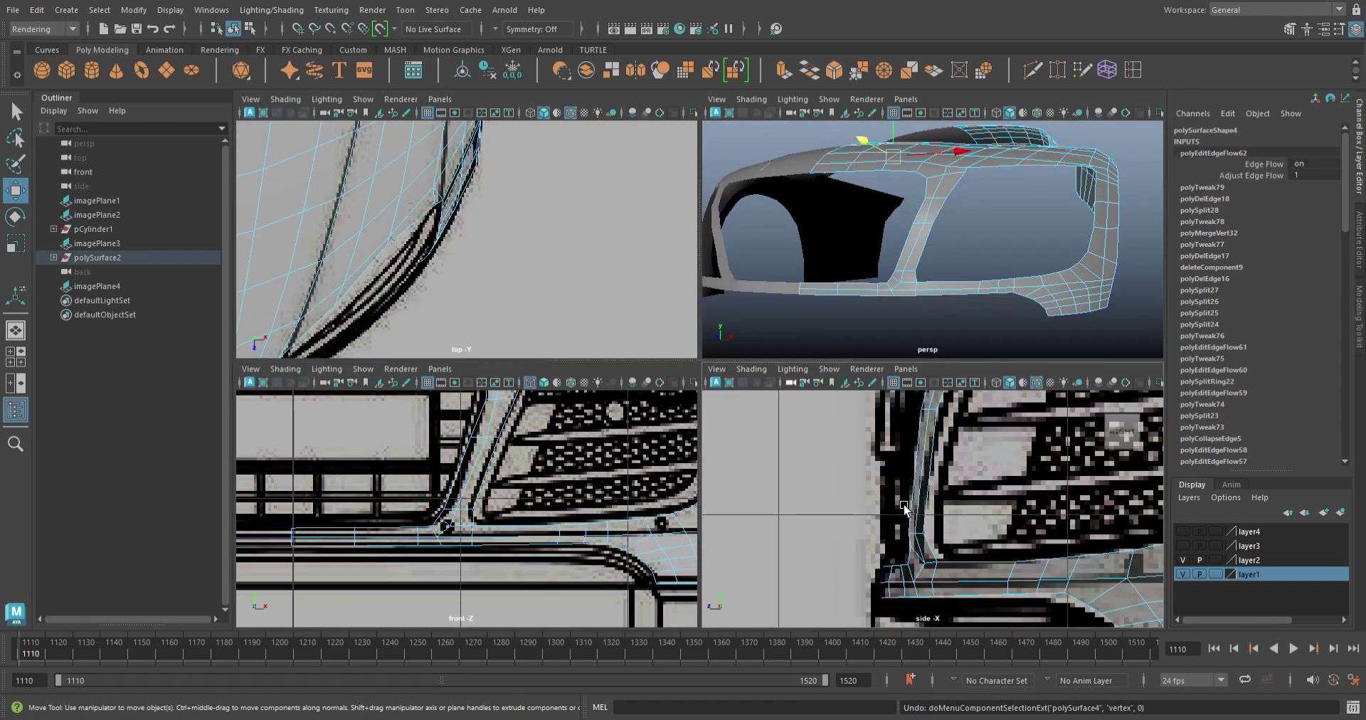
{"action": "key", "text": "space"}
{"action": "scroll", "coordinate": [683, 530], "scroll_direction": "up", "scroll_amount": 2}
- Shift the two pillar-base vertices left onto the blueprint, undoing an accidental image plane selection
{"action": "left_click_drag", "start_coordinate": [817, 406], "coordinate": [660, 450]}
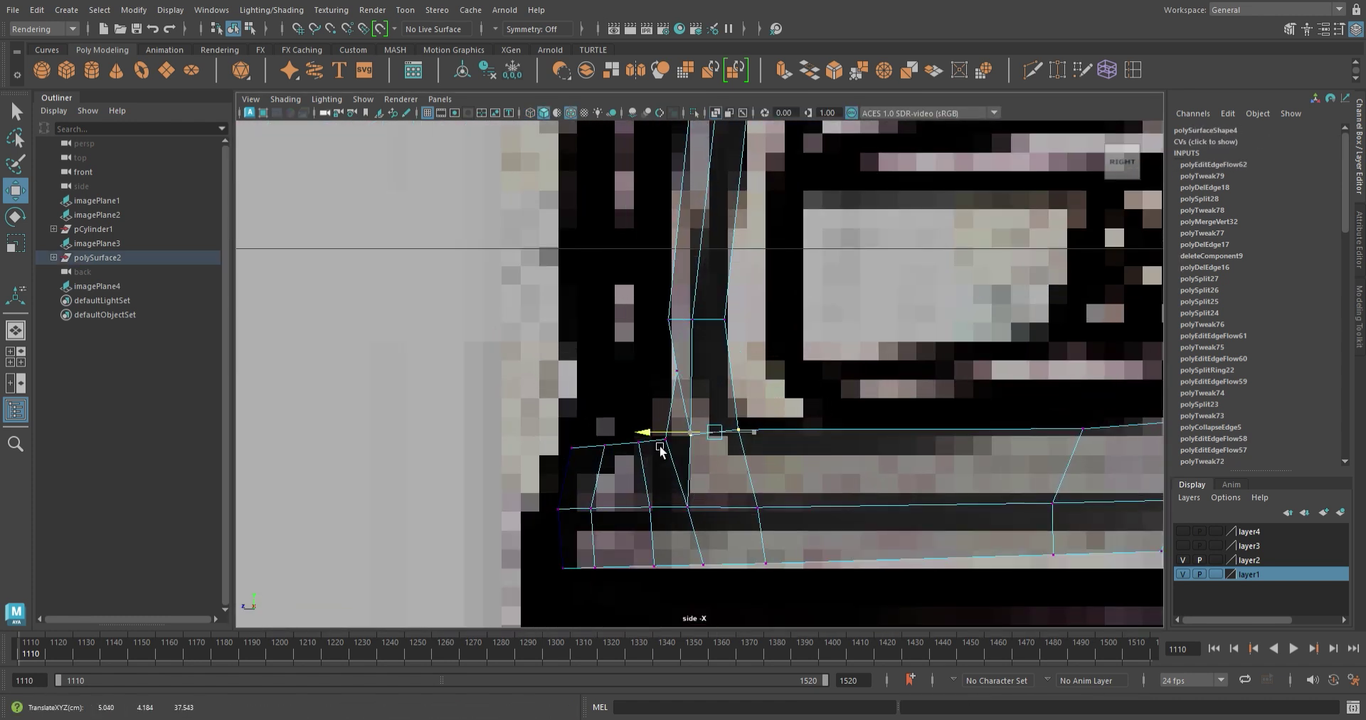
{"action": "middle_click_drag", "start_coordinate": [711, 446], "coordinate": [688, 427]}
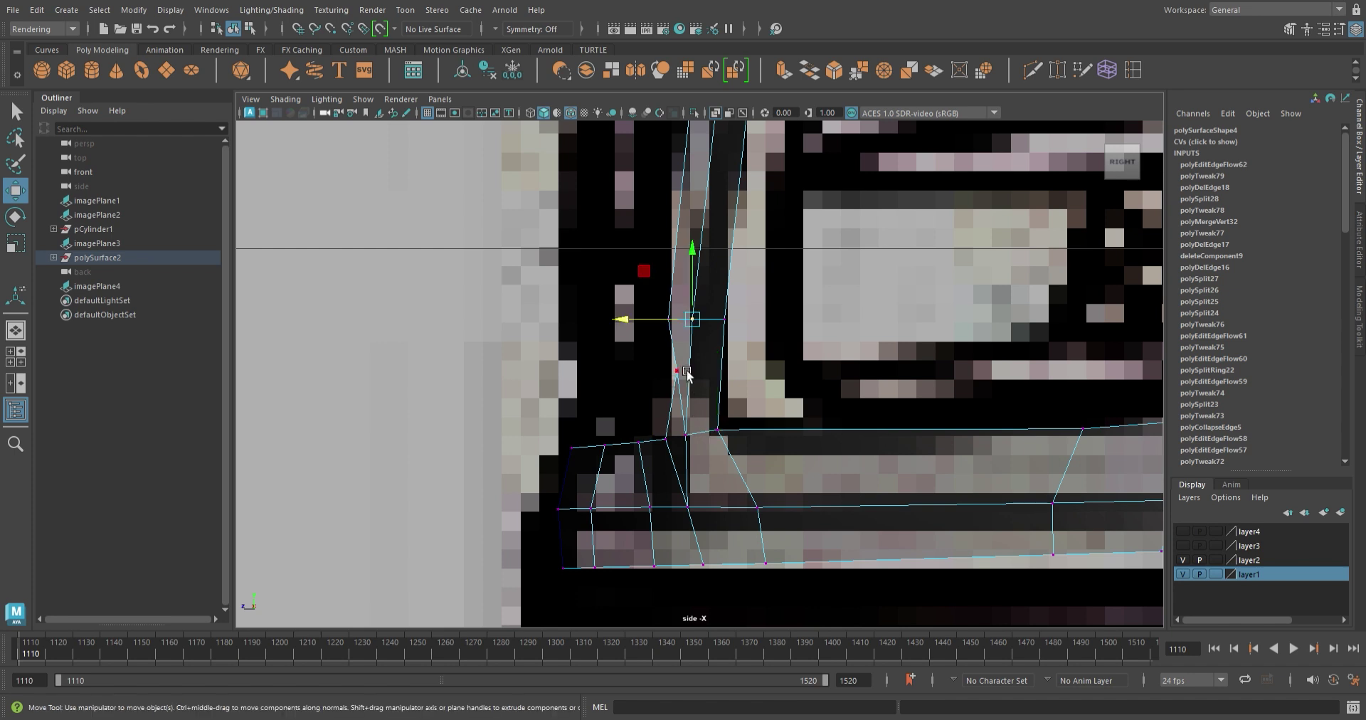
{"action": "scroll", "coordinate": [634, 386], "scroll_direction": "down", "scroll_amount": 3}
{"action": "scroll", "coordinate": [634, 387], "scroll_direction": "down", "scroll_amount": 3}
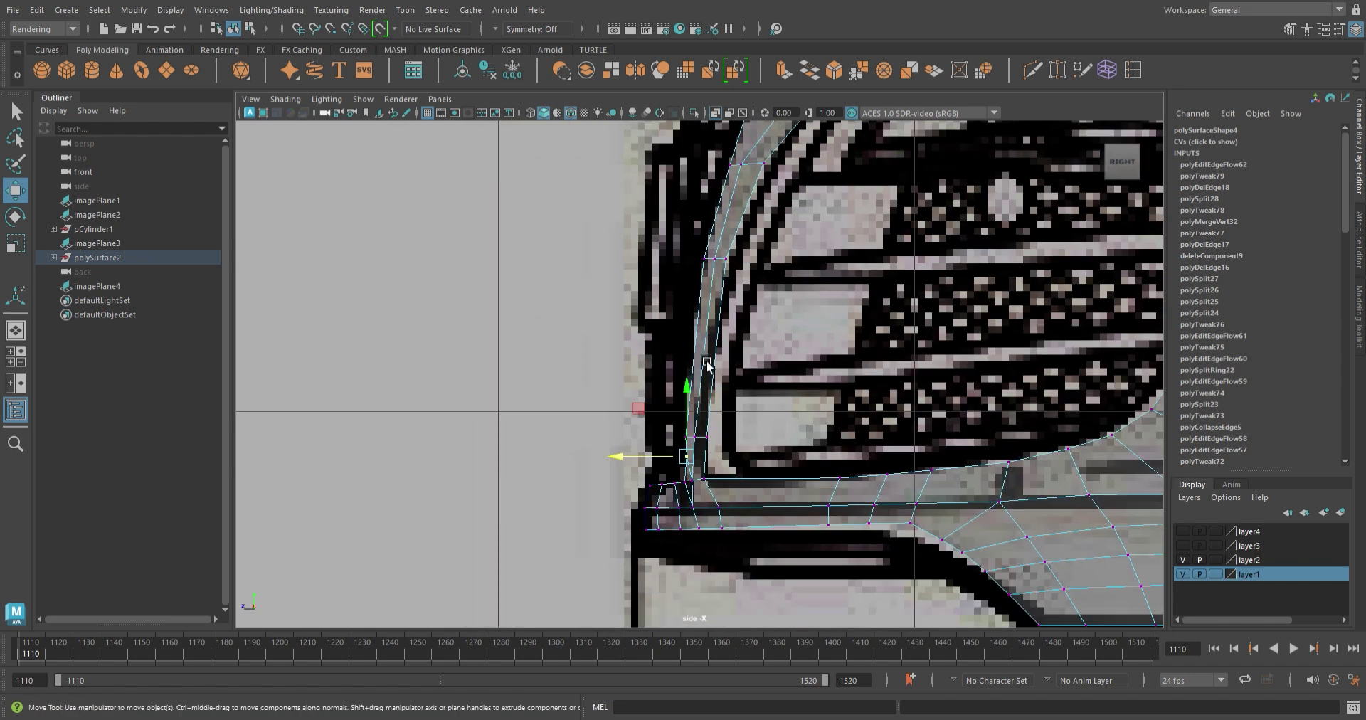
{"action": "left_click", "coordinate": [794, 479]}
{"action": "key", "text": "ctrl+z"}
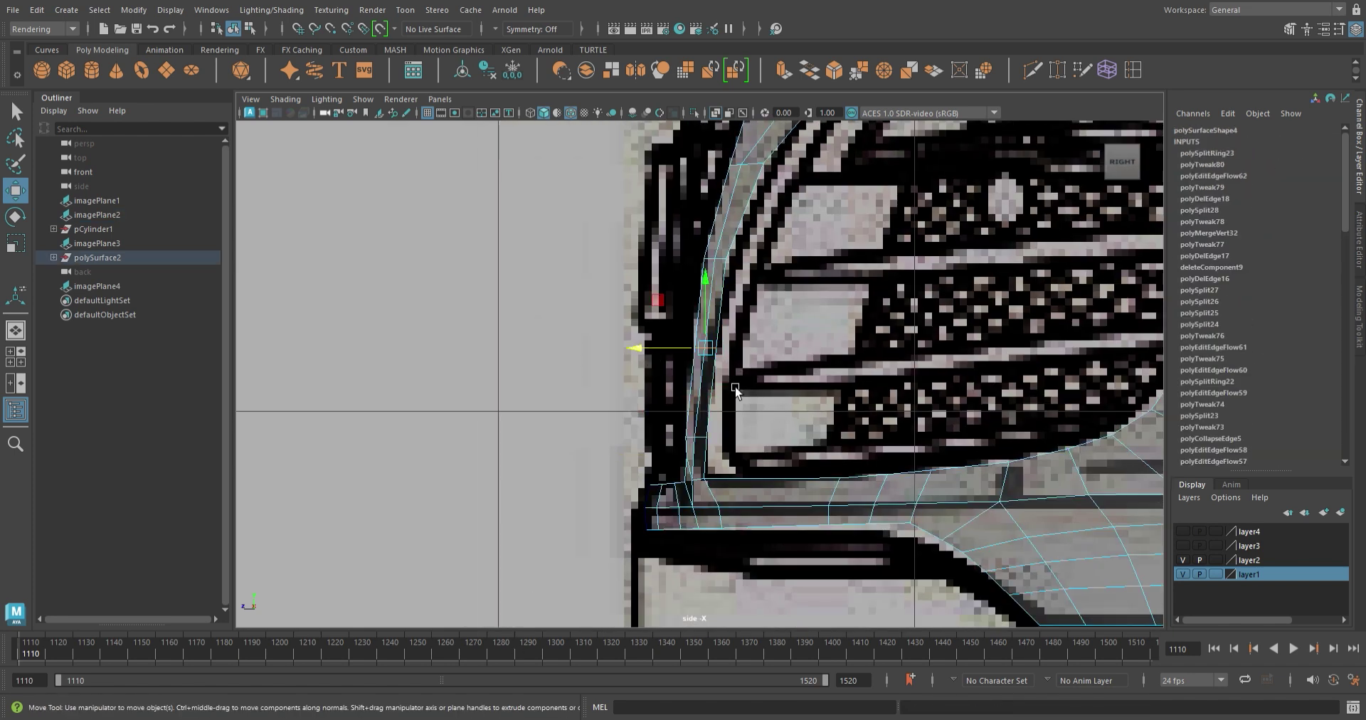
- Undo the last edge-flow adjustment and frame the upper headlight corner for edge sliding
{"action": "scroll", "coordinate": [583, 412], "scroll_direction": "down", "scroll_amount": 2}
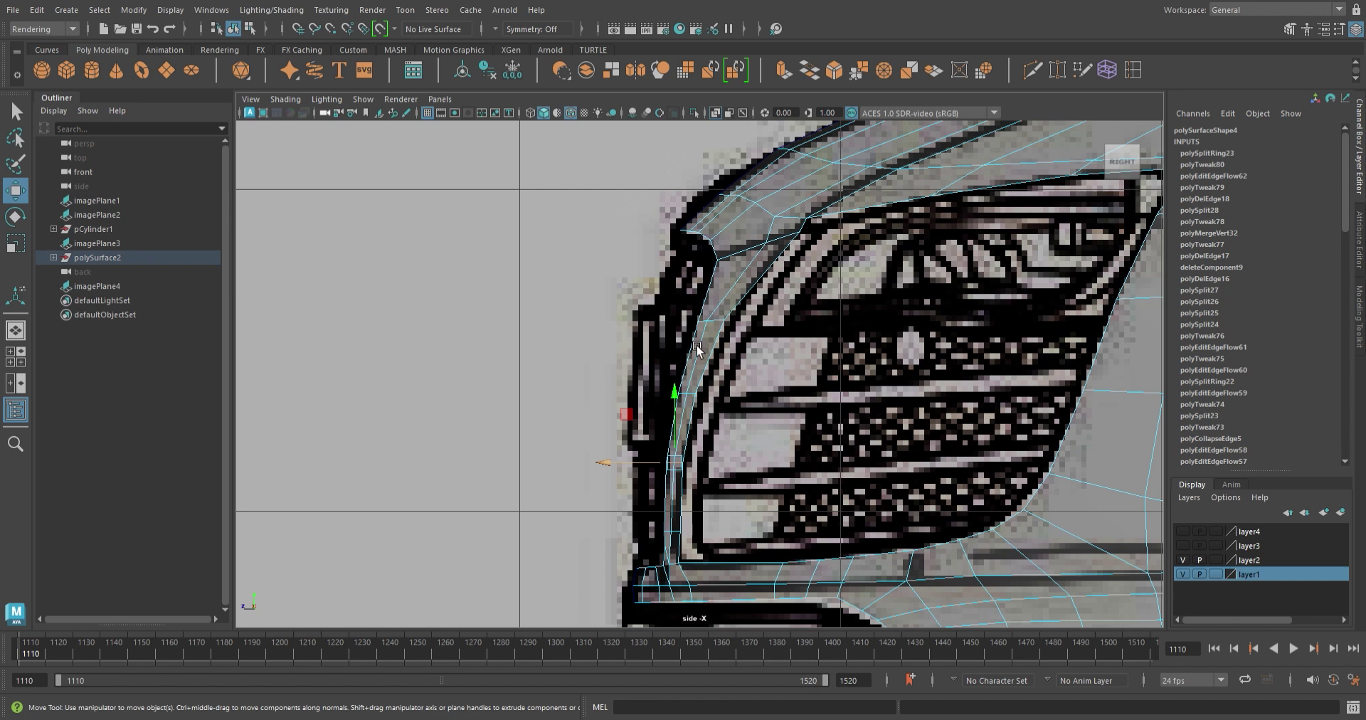
{"action": "scroll", "coordinate": [794, 256], "scroll_direction": "up", "scroll_amount": 3}
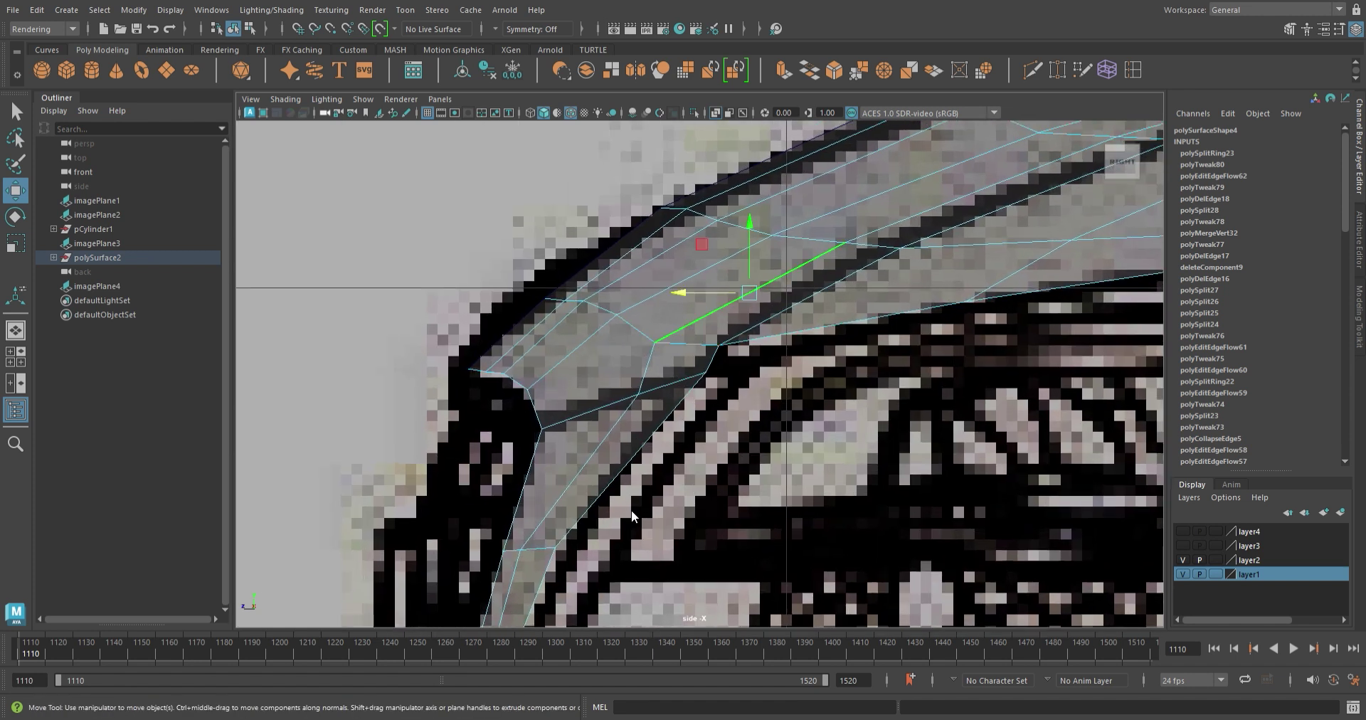
{"action": "key", "text": "ctrl+z"}
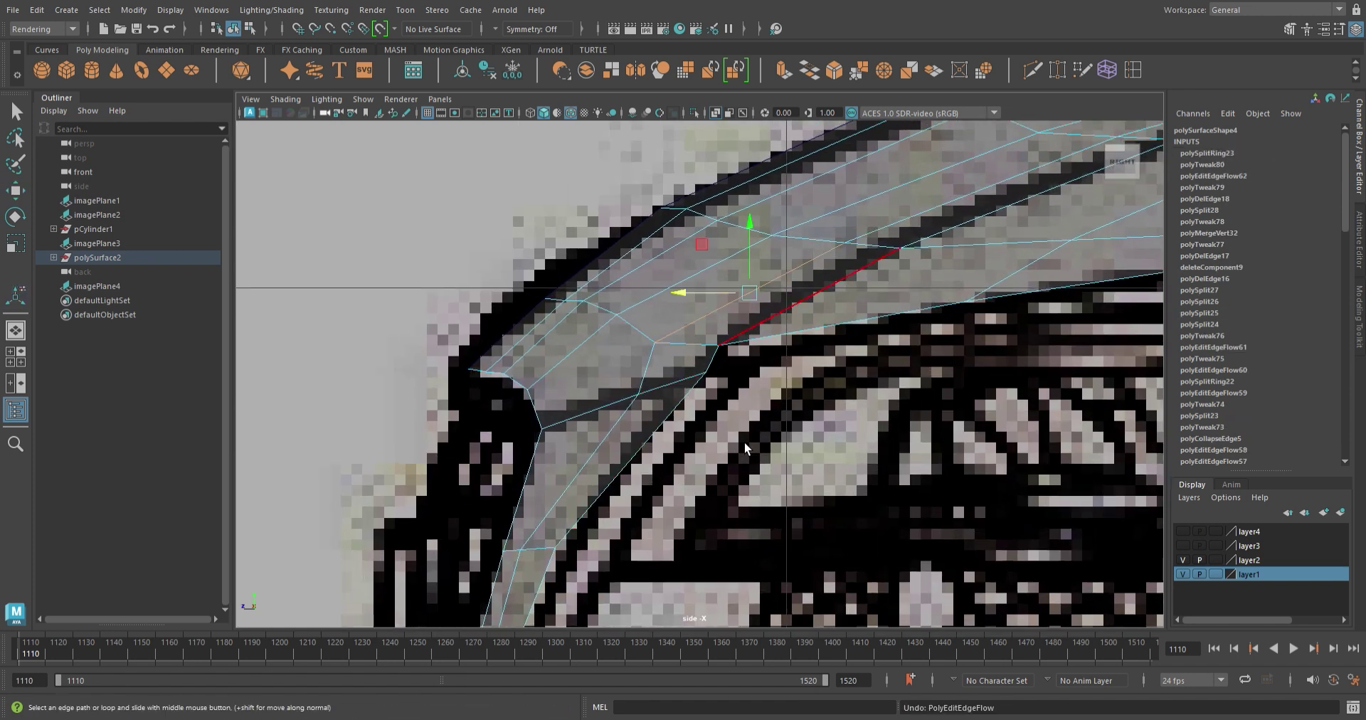
{"action": "key", "text": "y"}
{"action": "scroll", "coordinate": [740, 415], "scroll_direction": "down", "scroll_amount": 5}
{"action": "scroll", "coordinate": [694, 444], "scroll_direction": "up", "scroll_amount": 2}
{"action": "scroll", "coordinate": [689, 314], "scroll_direction": "up", "scroll_amount": 2}
{"action": "scroll", "coordinate": [685, 235], "scroll_direction": "up", "scroll_amount": 3}
{"action": "middle_click_drag", "start_coordinate": [685, 235], "coordinate": [696, 322], "text": "alt"}
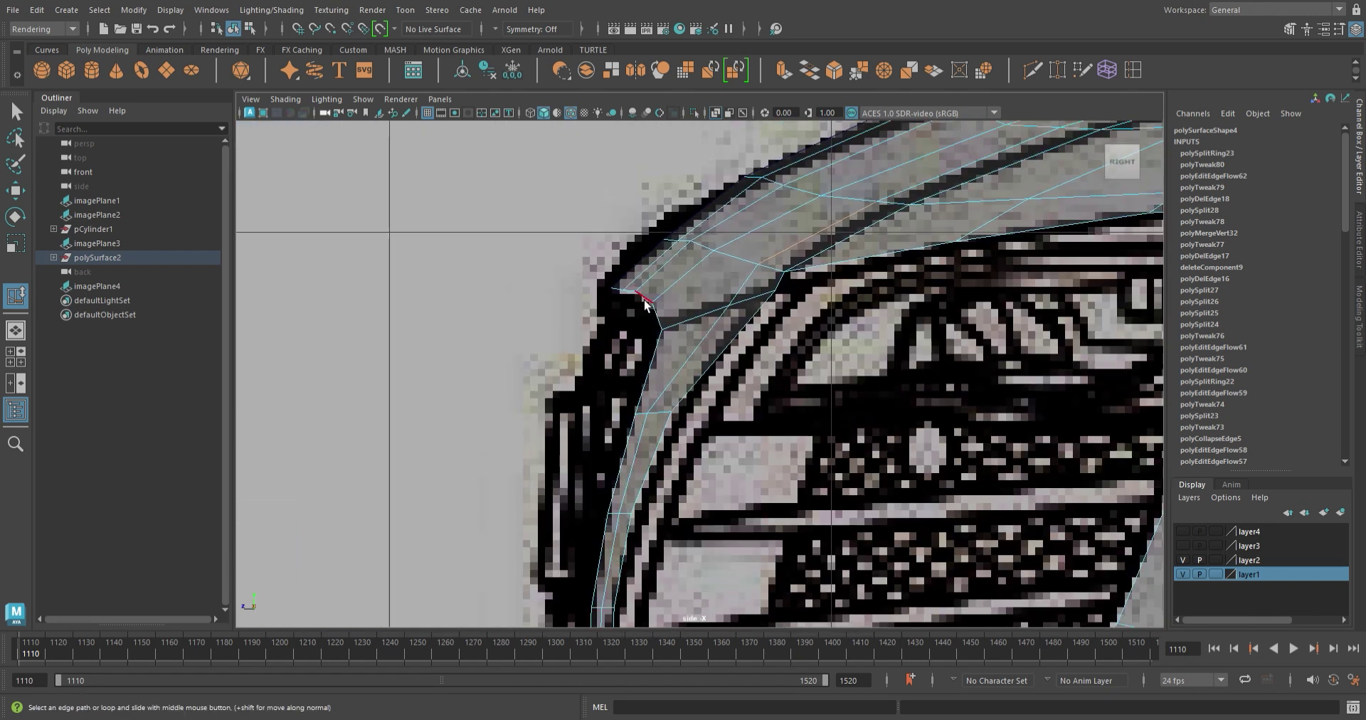
- Apply Edit Edge Flow to the edges along the grille pillar in the perspective view
{"action": "key", "text": "space"}
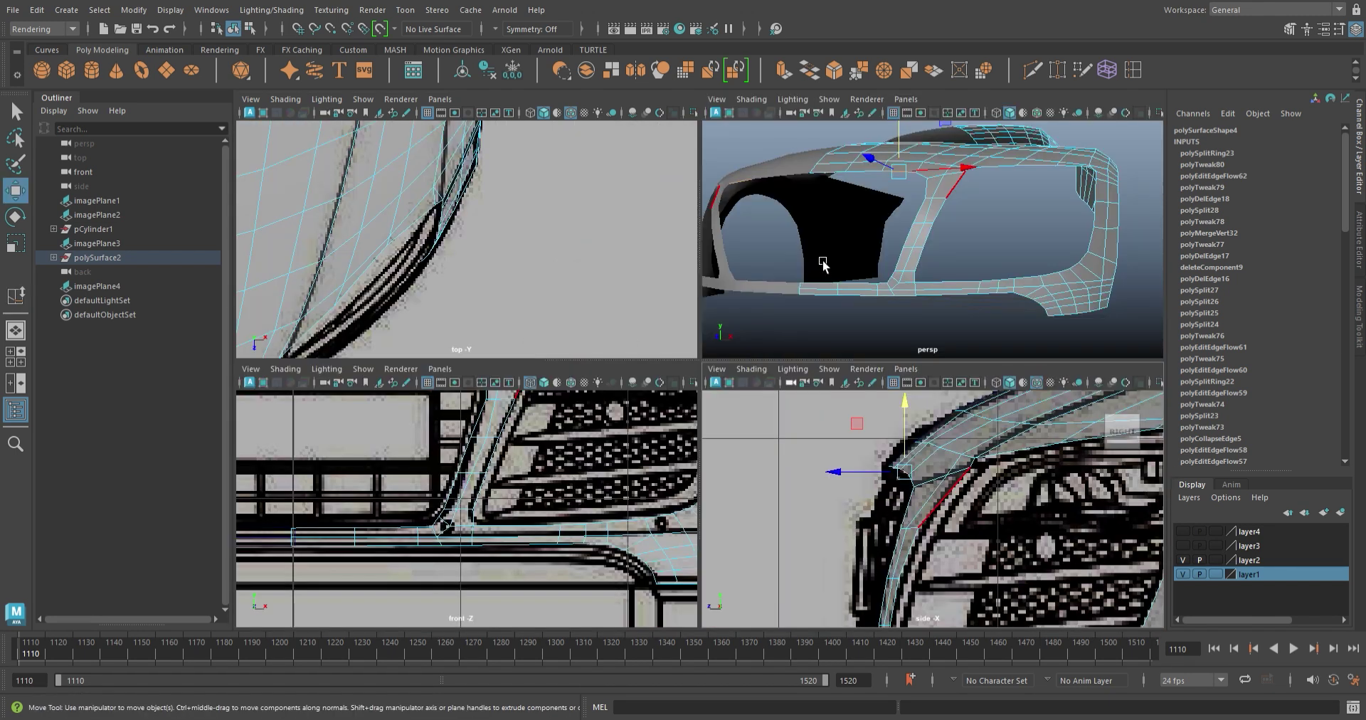
{"action": "key", "text": "space"}
{"action": "left_click_drag", "start_coordinate": [753, 366], "coordinate": [762, 463], "text": "alt"}
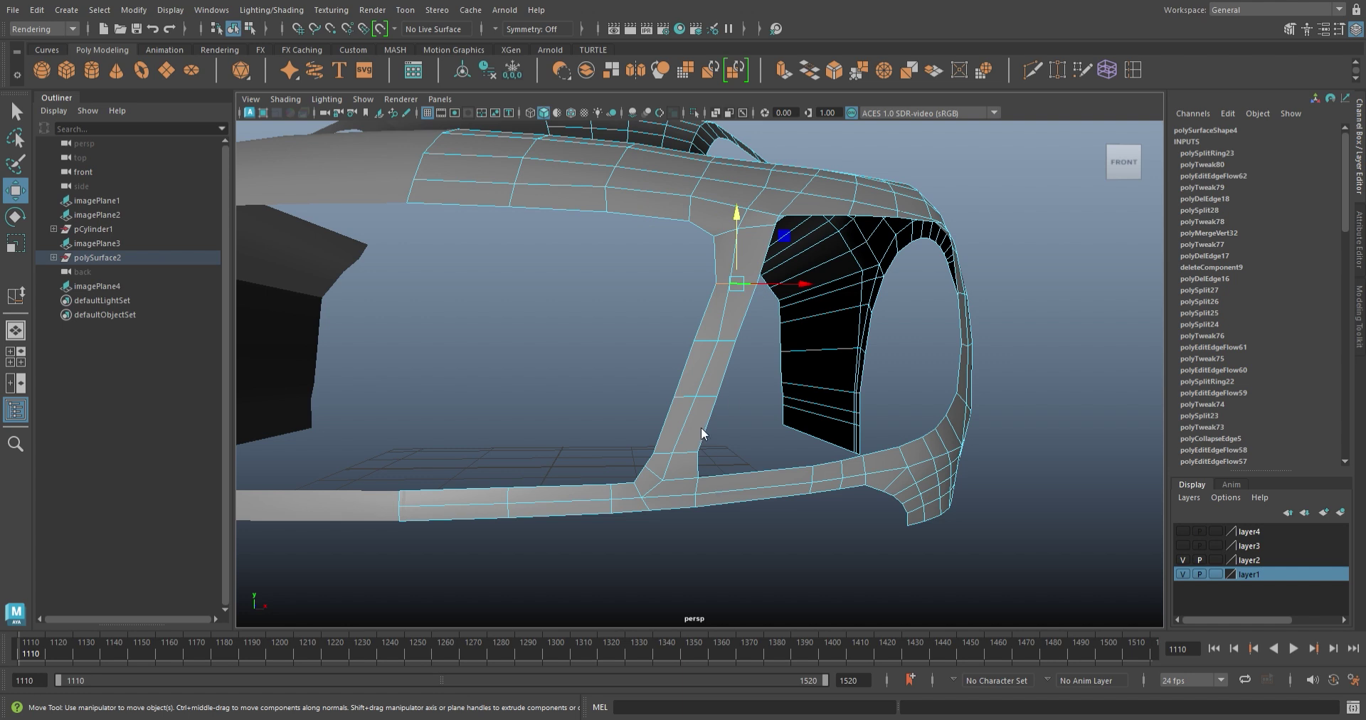
{"action": "key", "text": "g"}
{"action": "left_click", "coordinate": [737, 347]}
{"action": "key", "text": "g"}
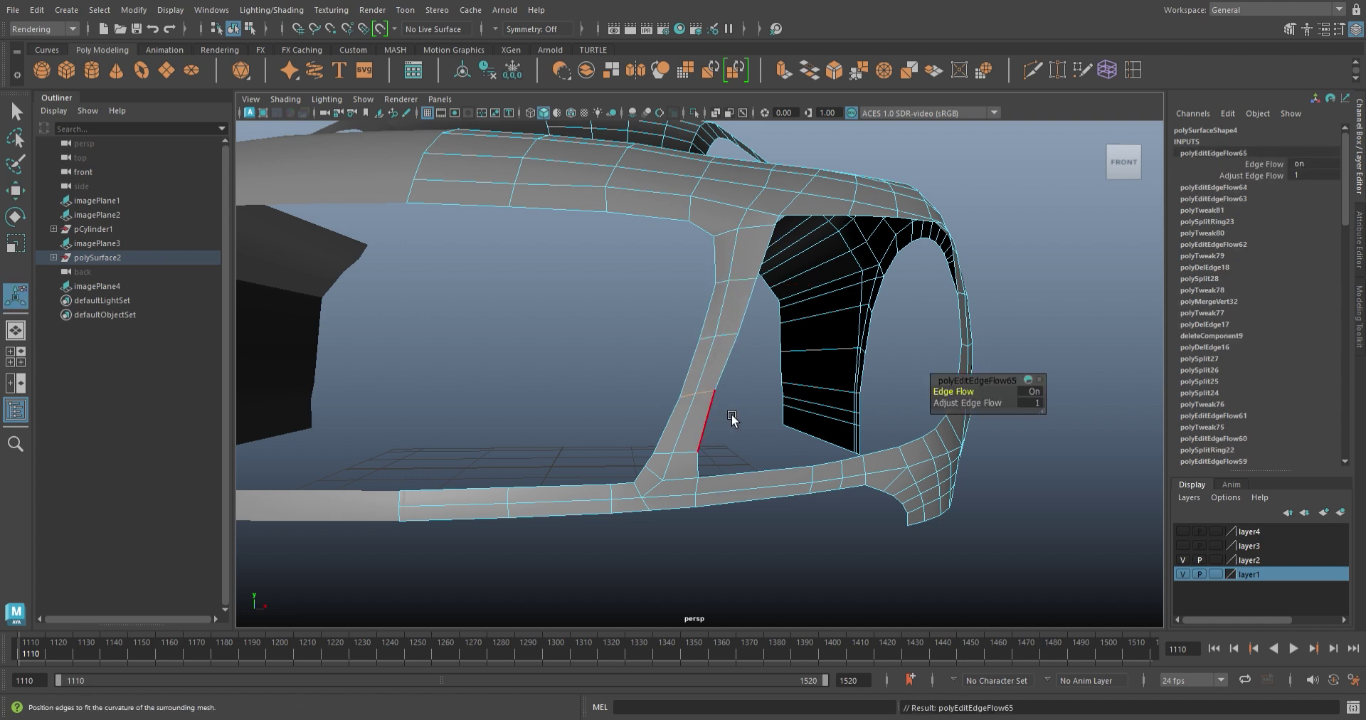
- Try subdividing a pillar edge in the front view, then undo it
{"action": "key", "text": "space"}
{"action": "key", "text": "space"}
{"action": "scroll", "coordinate": [689, 481], "scroll_direction": "up", "scroll_amount": 3}
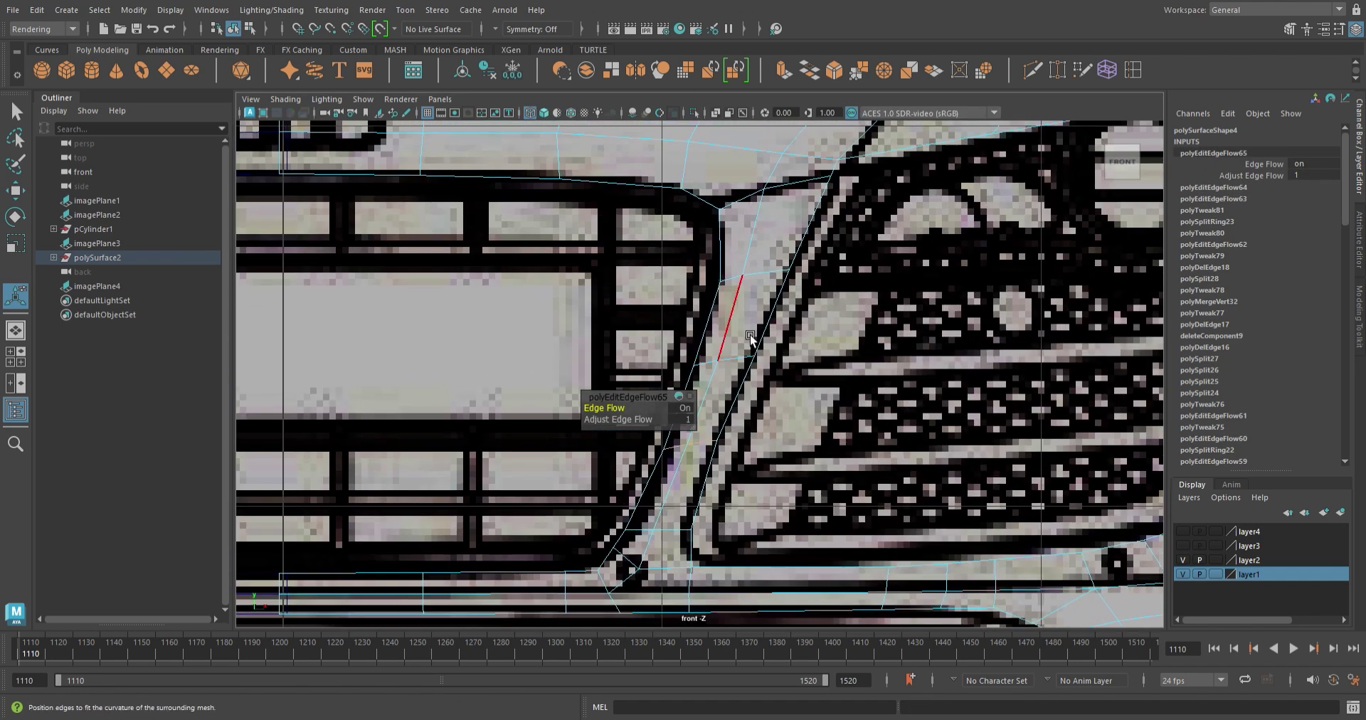
{"action": "right_click_drag", "start_coordinate": [652, 611], "coordinate": [743, 412], "text": "shift"}
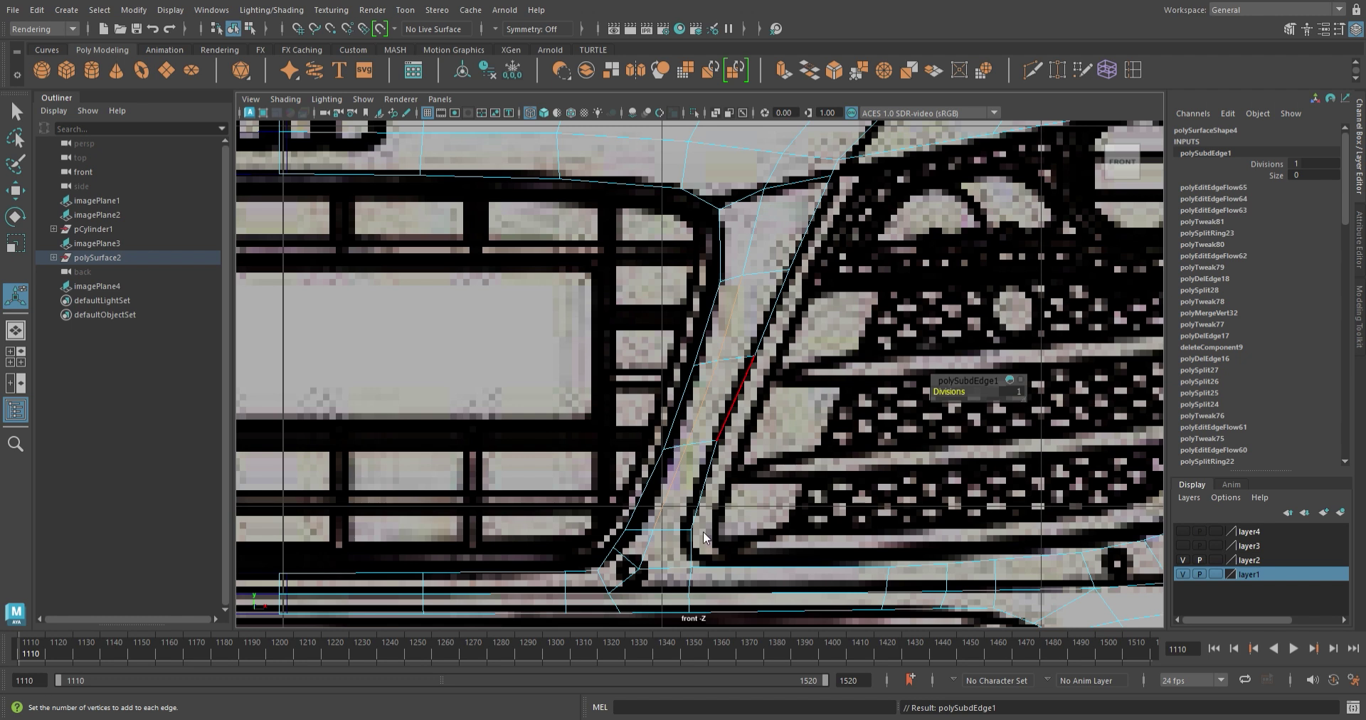
{"action": "right_click_drag", "start_coordinate": [703, 537], "coordinate": [727, 565], "text": "shift"}
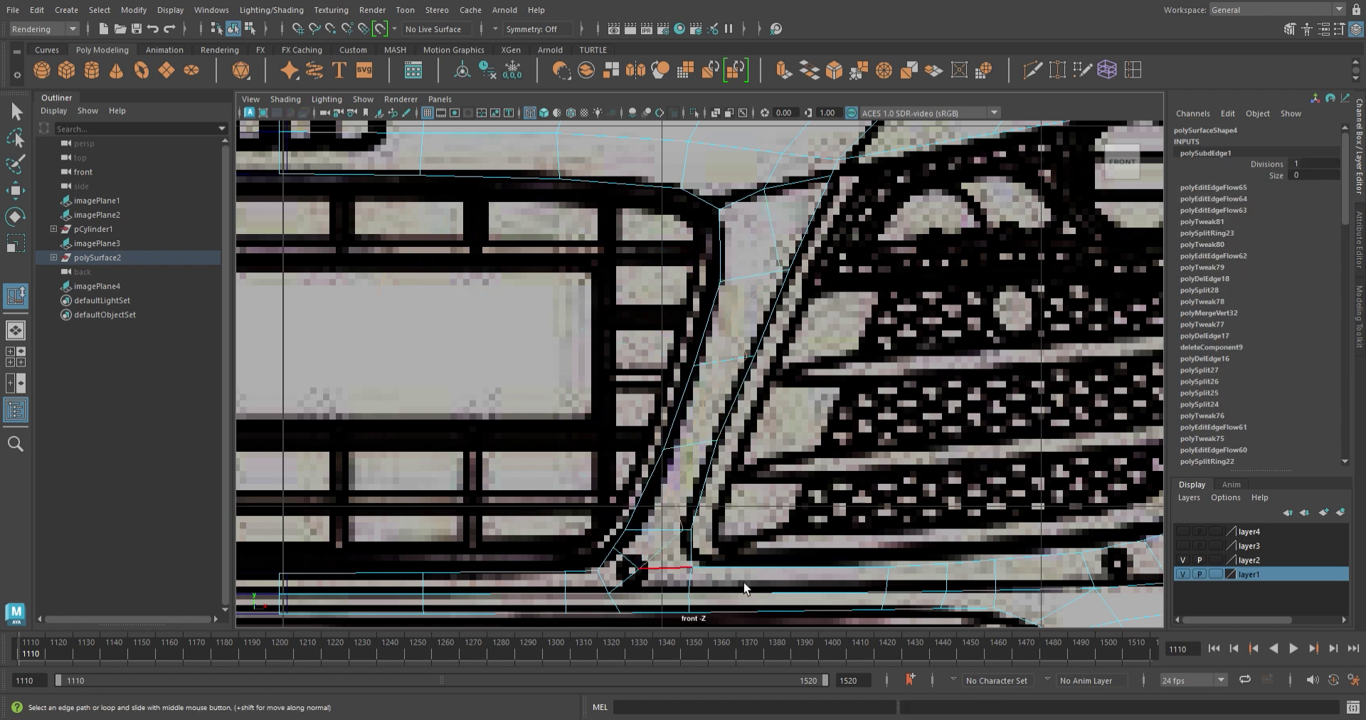
{"action": "key", "text": "ctrl+z"}
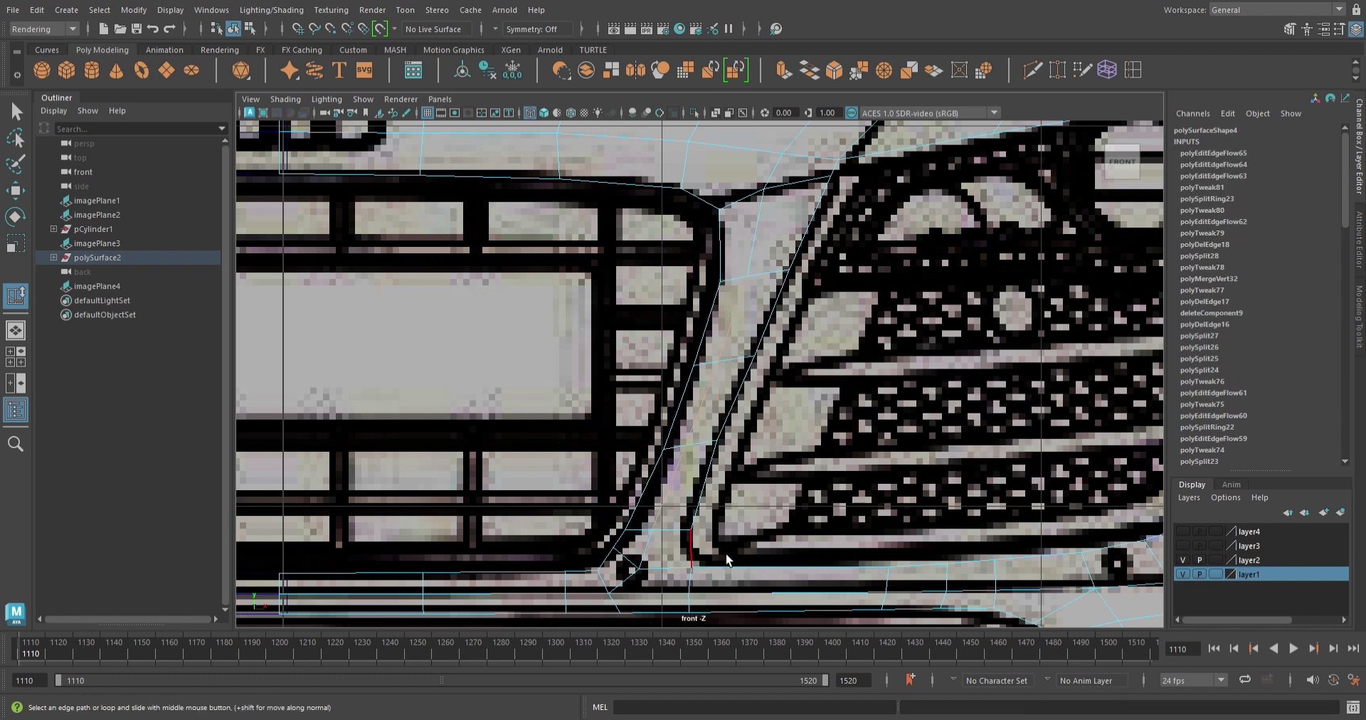
- Bevel the pillar edge and make the new strut edges follow the surface curvature
{"action": "scroll", "coordinate": [690, 629], "scroll_direction": "down", "scroll_amount": 5}
{"action": "mouse_move", "coordinate": [616, 454]}
{"action": "left_mouse_down", "text": "alt"}
{"action": "mouse_move", "coordinate": [831, 284]}
{"action": "mouse_move", "coordinate": [545, 364]}
{"action": "mouse_move", "coordinate": [717, 354]}
{"action": "mouse_move", "coordinate": [783, 424]}
{"action": "mouse_move", "coordinate": [811, 381]}
{"action": "mouse_move", "coordinate": [759, 384]}
{"action": "mouse_move", "coordinate": [783, 364]}
{"action": "mouse_move", "coordinate": [736, 437]}
{"action": "left_mouse_up", "text": "alt"}
{"action": "key", "text": "ctrl+b"}
{"action": "right_click_drag", "start_coordinate": [736, 433], "coordinate": [698, 540], "text": "shift"}
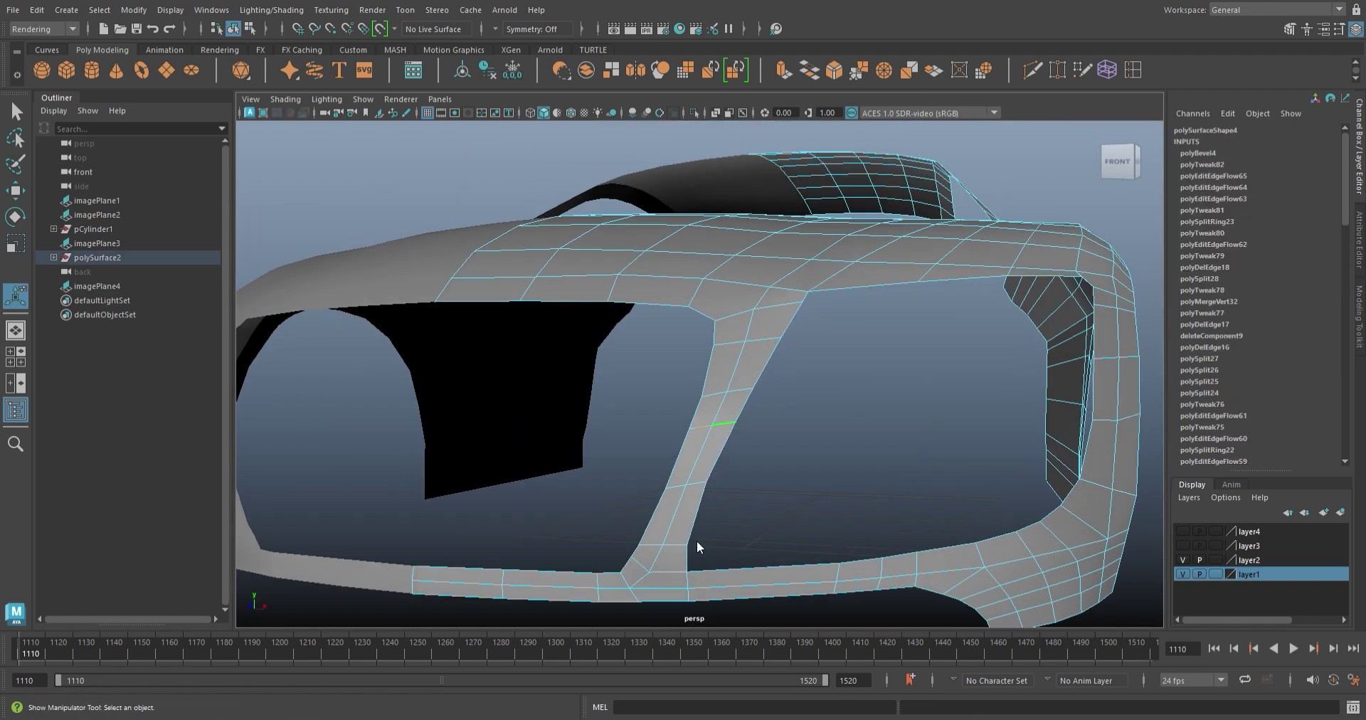
{"action": "left_click", "coordinate": [733, 434]}
{"action": "key", "text": "g"}
{"action": "key", "text": "g"}
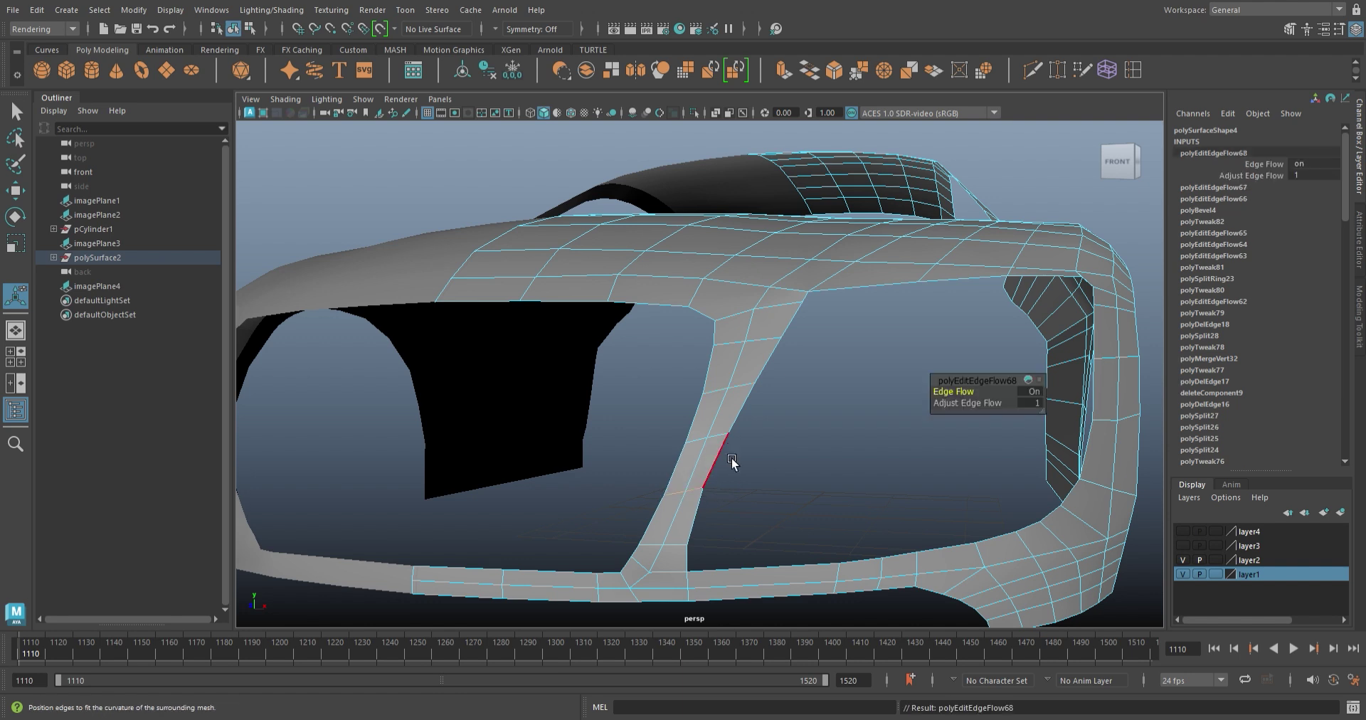
{"action": "key", "text": "g"}
- Apply Edit Edge Flow to the edges at the strut's top junction
{"action": "left_click", "coordinate": [772, 306]}
{"action": "mouse_move", "coordinate": [771, 306]}
{"action": "left_mouse_down", "text": "alt"}
{"action": "mouse_move", "coordinate": [618, 435]}
{"action": "mouse_move", "coordinate": [799, 317]}
{"action": "left_mouse_up", "text": "alt"}
{"action": "left_click", "coordinate": [618, 435]}
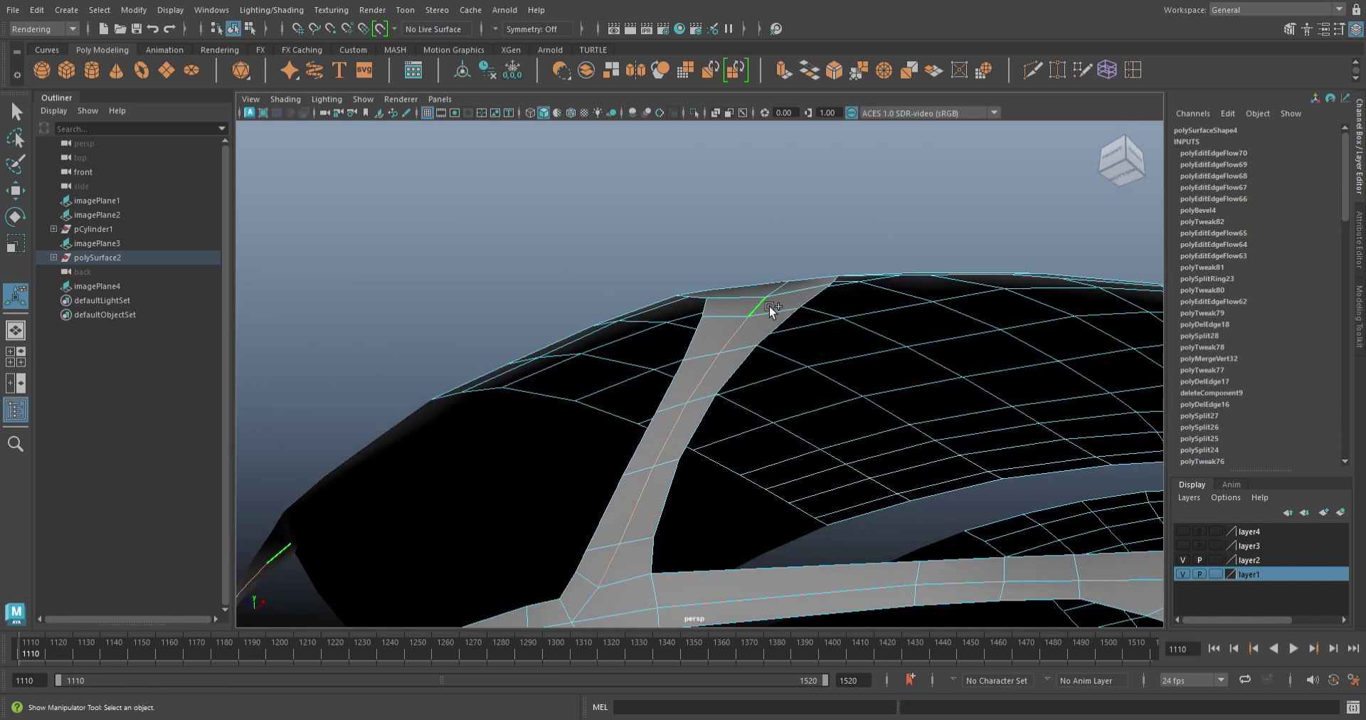
{"action": "key", "text": "g"}
{"action": "left_click_drag", "start_coordinate": [722, 418], "coordinate": [735, 287], "text": "alt"}
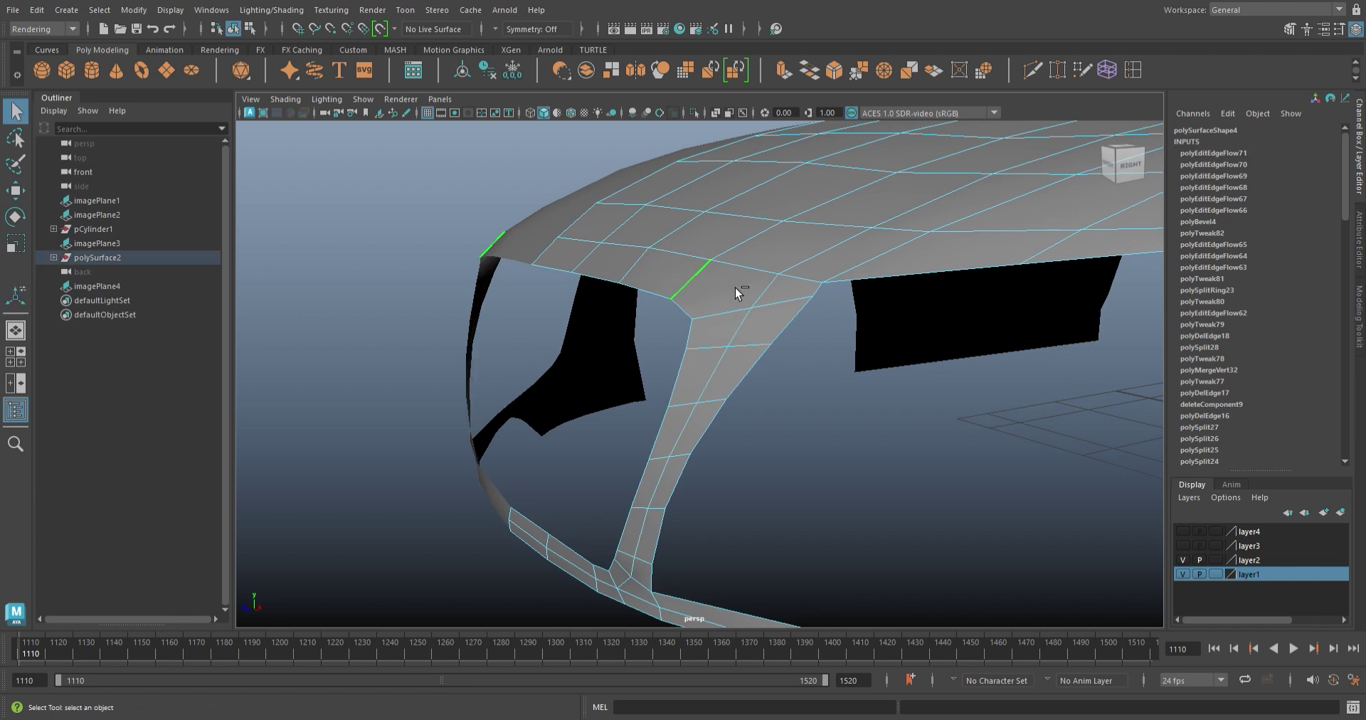
{"action": "key", "text": "g"}
{"action": "mouse_move", "coordinate": [875, 346]}
{"action": "left_mouse_down", "text": "alt"}
{"action": "mouse_move", "coordinate": [770, 282]}
{"action": "mouse_move", "coordinate": [762, 330]}
{"action": "left_mouse_up", "text": "alt"}
- Smooth the edge above the strut junction, then undo the last edge-flow adjustment
{"action": "key", "text": "ctrl+shift+x"}
{"action": "middle_click_drag", "start_coordinate": [762, 330], "coordinate": [747, 373], "text": "alt"}
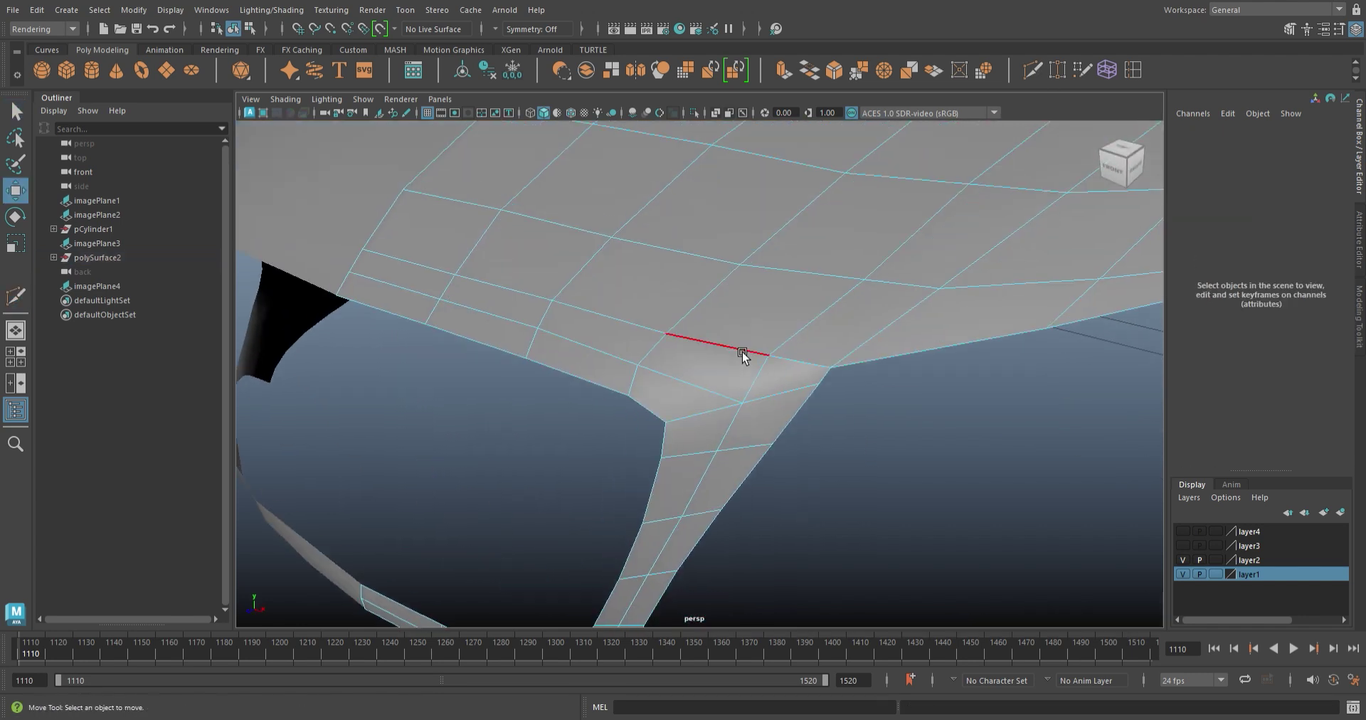
{"action": "left_click", "coordinate": [741, 352]}
{"action": "key", "text": "g"}
{"action": "mouse_move", "coordinate": [817, 506]}
{"action": "left_mouse_down", "text": "alt"}
{"action": "mouse_move", "coordinate": [710, 450]}
{"action": "mouse_move", "coordinate": [756, 456]}
{"action": "mouse_move", "coordinate": [715, 418]}
{"action": "mouse_move", "coordinate": [640, 398]}
{"action": "left_mouse_up", "text": "alt"}
{"action": "key", "text": "ctrl+z"}
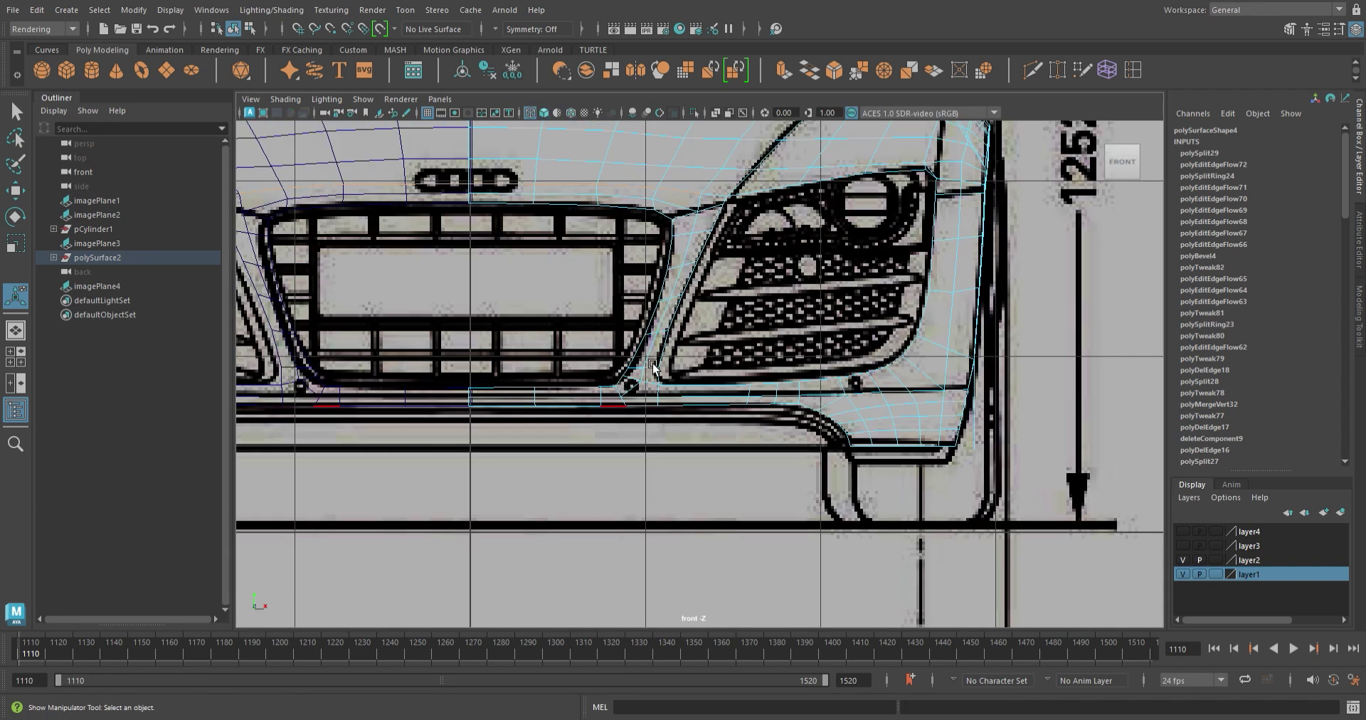
- Move the grille's top corner vertex onto the front blueprint outline
{"action": "scroll", "coordinate": [575, 344], "scroll_direction": "up", "scroll_amount": 3}
{"action": "scroll", "coordinate": [575, 343], "scroll_direction": "up", "scroll_amount": 2}
{"action": "middle_click_drag", "start_coordinate": [575, 344], "coordinate": [583, 381], "text": "alt"}
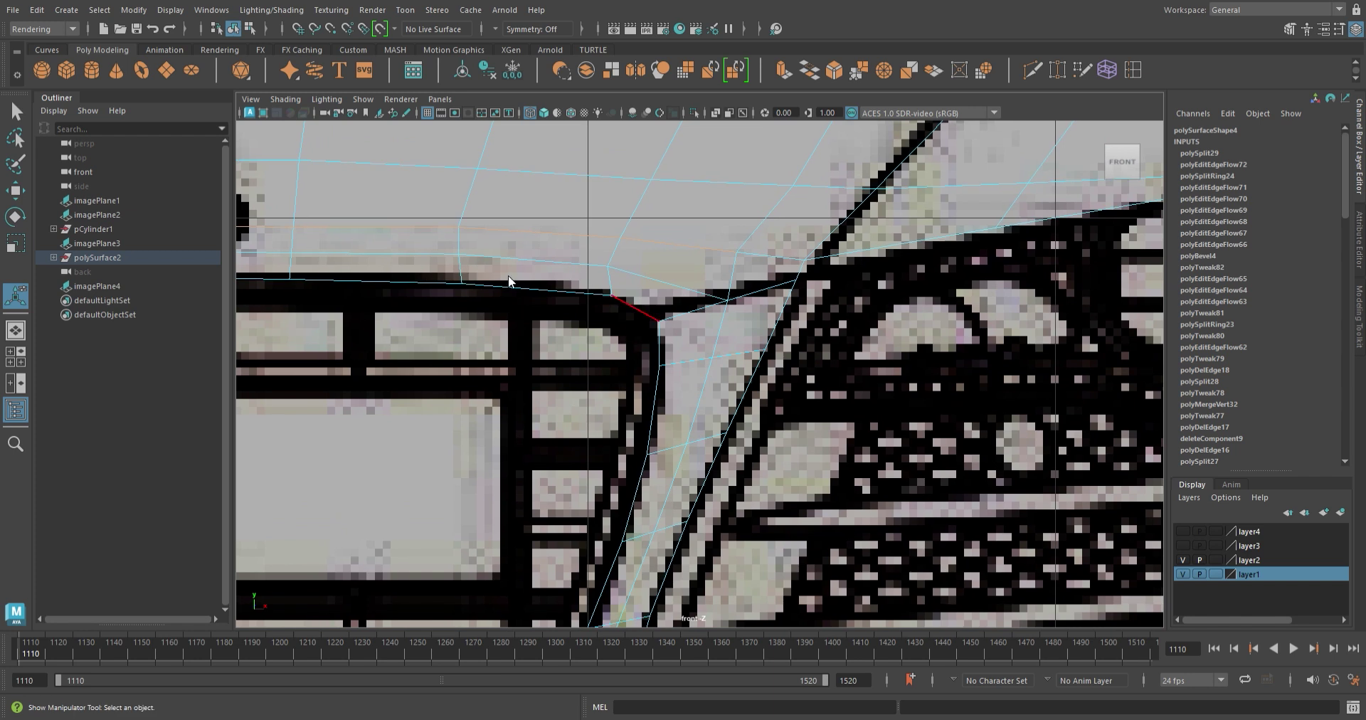
{"action": "key", "text": "F9"}
{"action": "left_click", "coordinate": [631, 318]}
{"action": "key", "text": "w"}
{"action": "scroll", "coordinate": [630, 313], "scroll_direction": "up", "scroll_amount": 1}
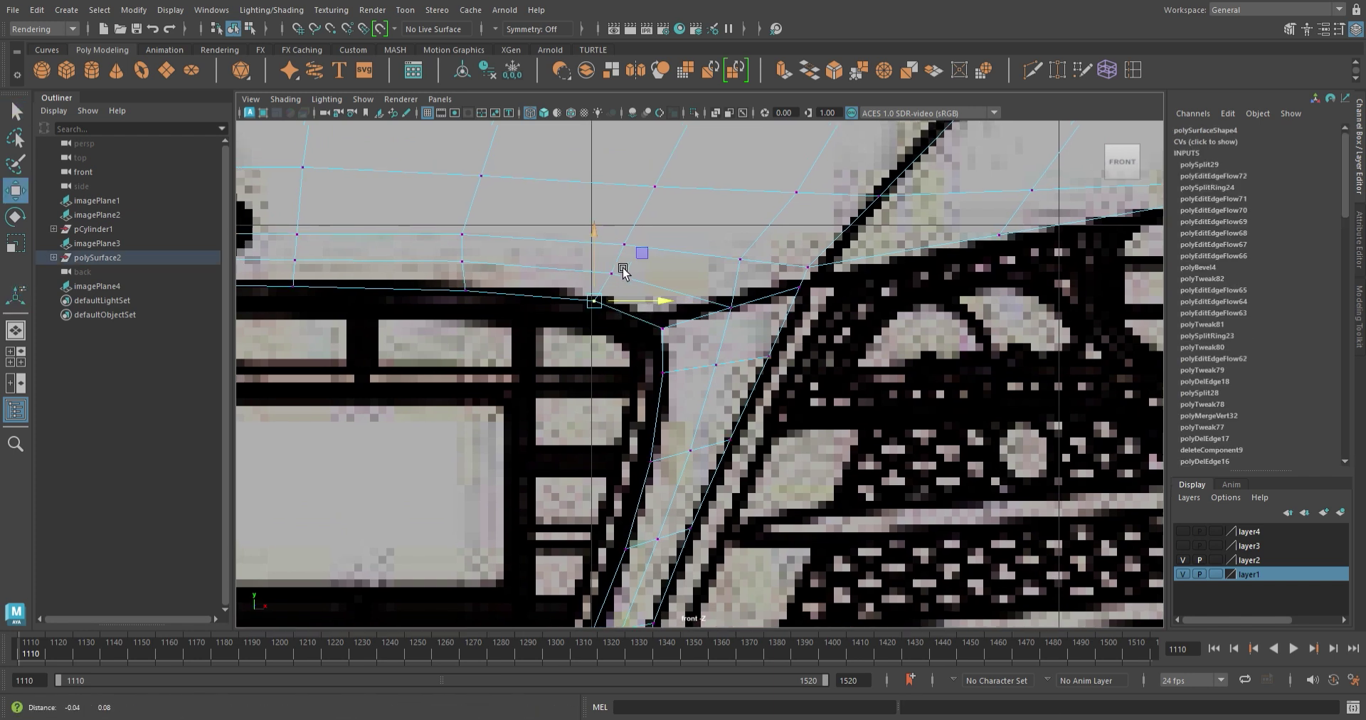
{"action": "middle_click_drag", "start_coordinate": [626, 270], "coordinate": [649, 358], "text": "alt"}
- Apply Edit Edge Flow to the first edges above the grille corner
{"action": "scroll", "coordinate": [665, 382], "scroll_direction": "down", "scroll_amount": 5}
{"action": "scroll", "coordinate": [668, 399], "scroll_direction": "up", "scroll_amount": 5}
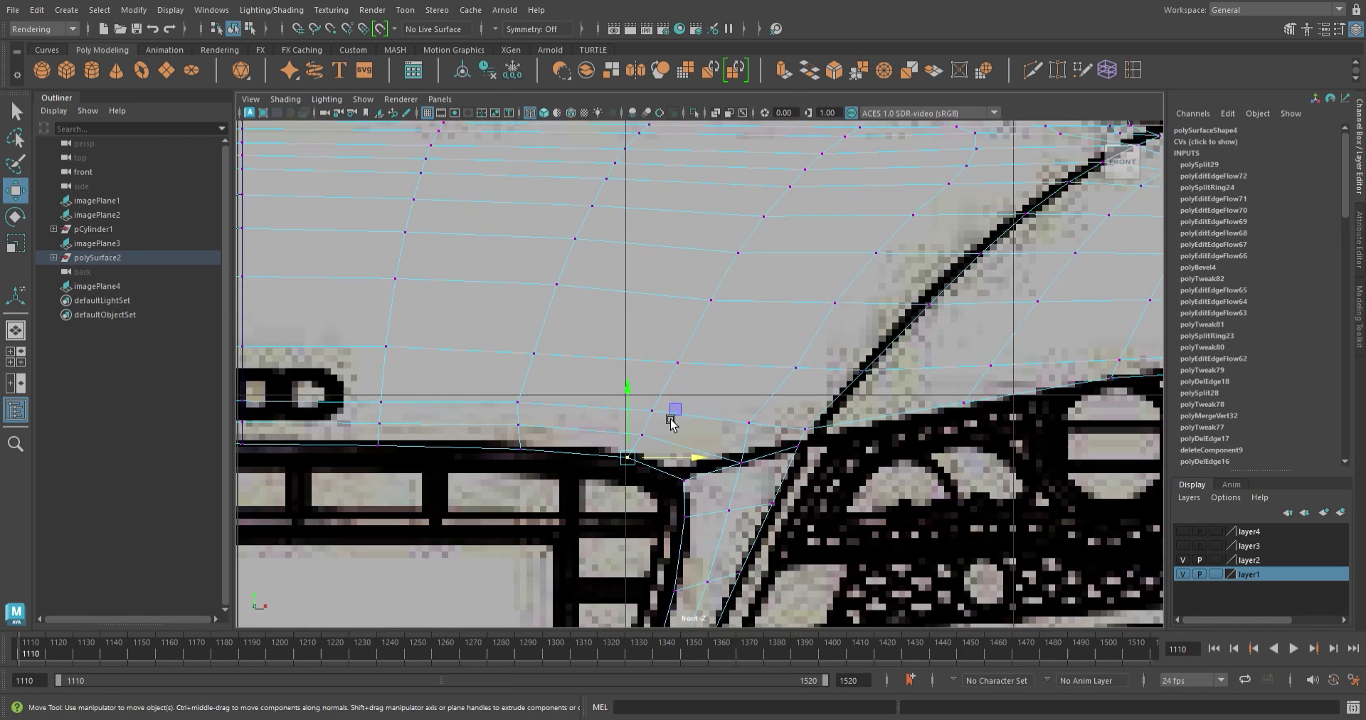
{"action": "scroll", "coordinate": [679, 377], "scroll_direction": "down", "scroll_amount": 4}
{"action": "middle_click_drag", "start_coordinate": [686, 350], "coordinate": [741, 287], "text": "alt"}
{"action": "key", "text": "F10"}
{"action": "right_click_drag", "start_coordinate": [791, 345], "coordinate": [782, 484], "text": "shift"}
{"action": "left_click", "coordinate": [616, 360]}
{"action": "right_click_drag", "start_coordinate": [618, 363], "coordinate": [650, 488], "text": "shift"}
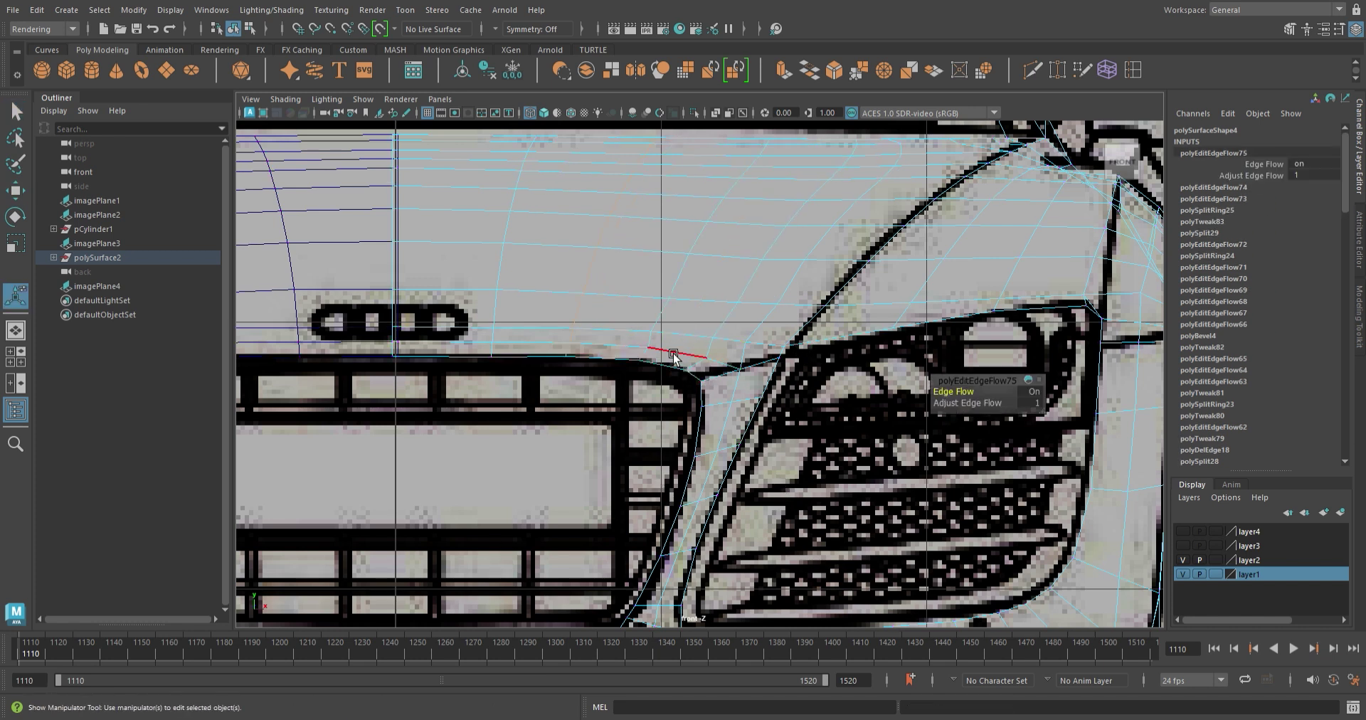
- Smooth the higher and diagonal edges above the grille, then orbit to check the bumper
{"action": "right_click_drag", "start_coordinate": [674, 356], "coordinate": [675, 484], "text": "shift"}
{"action": "left_click", "coordinate": [701, 304]}
{"action": "right_click_drag", "start_coordinate": [703, 306], "coordinate": [705, 434], "text": "shift"}
{"action": "key", "text": "g"}
{"action": "mouse_move", "coordinate": [954, 320]}
{"action": "left_mouse_down", "text": "alt"}
{"action": "mouse_move", "coordinate": [659, 336]}
{"action": "mouse_move", "coordinate": [621, 355]}
{"action": "mouse_move", "coordinate": [898, 305]}
{"action": "left_mouse_up", "text": "alt"}
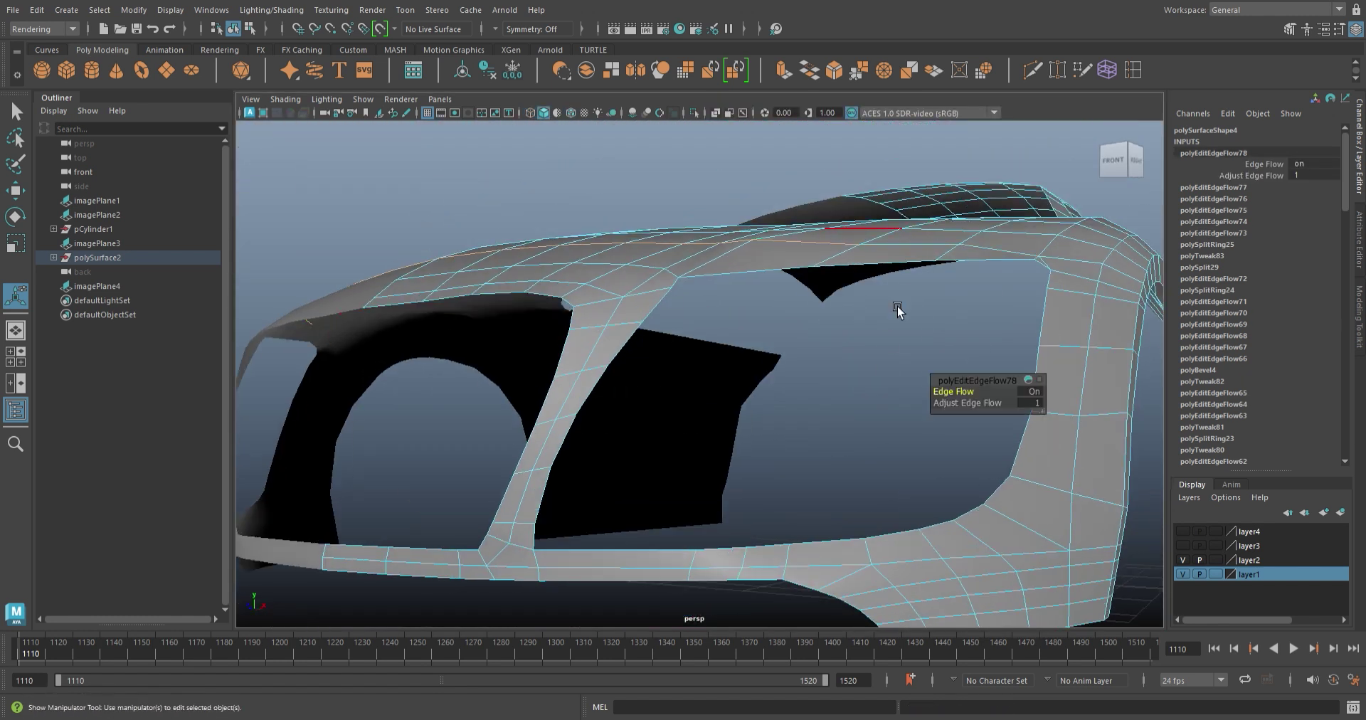
{"action": "mouse_move", "coordinate": [864, 380]}
{"action": "left_mouse_down", "text": "alt"}
{"action": "mouse_move", "coordinate": [754, 399]}
{"action": "mouse_move", "coordinate": [801, 393]}
{"action": "mouse_move", "coordinate": [753, 349]}
{"action": "mouse_move", "coordinate": [792, 466]}
{"action": "left_mouse_up", "text": "alt"}
- Select the edge loop along the lower bar and smooth its flow
{"action": "left_click", "coordinate": [794, 467]}
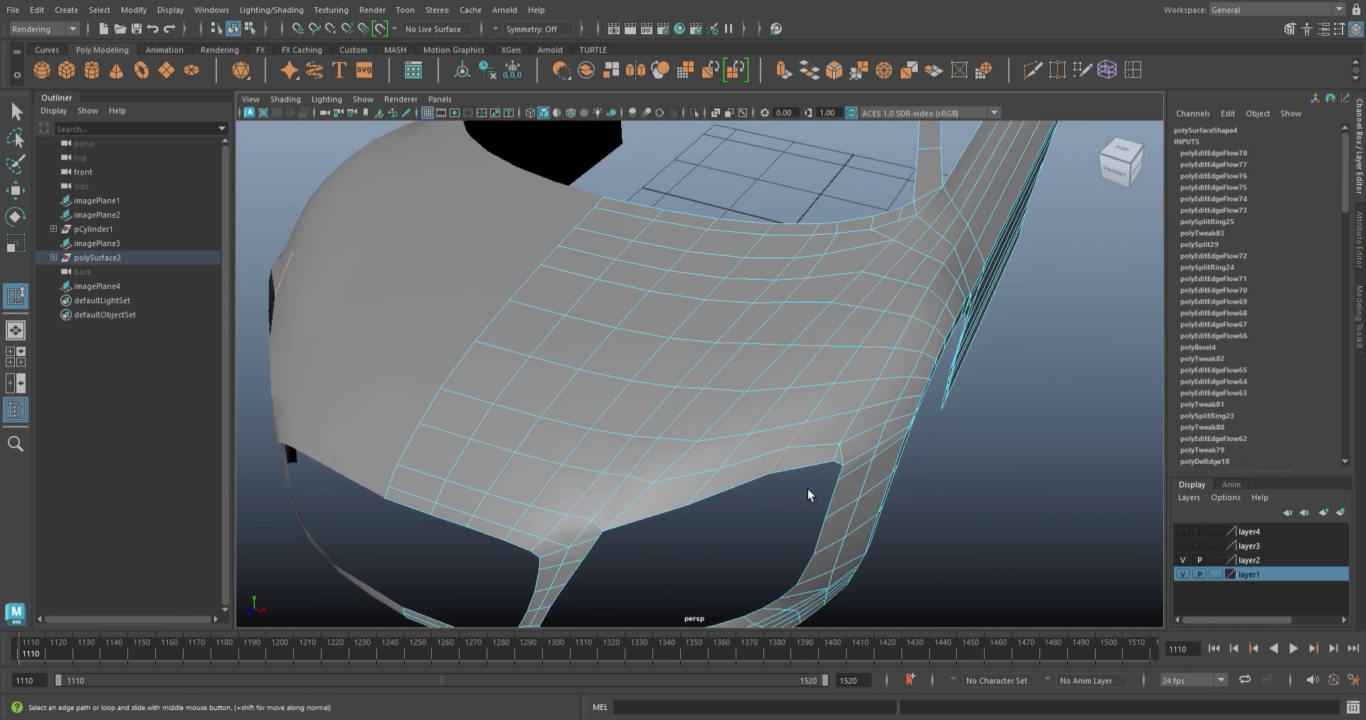
{"action": "mouse_move", "coordinate": [745, 532]}
{"action": "left_mouse_down", "text": "alt"}
{"action": "mouse_move", "coordinate": [701, 542]}
{"action": "mouse_move", "coordinate": [677, 524]}
{"action": "mouse_move", "coordinate": [497, 580]}
{"action": "mouse_move", "coordinate": [658, 525]}
{"action": "mouse_move", "coordinate": [506, 537]}
{"action": "mouse_move", "coordinate": [623, 547]}
{"action": "left_mouse_up", "text": "alt"}
{"action": "double_click", "coordinate": [647, 471]}
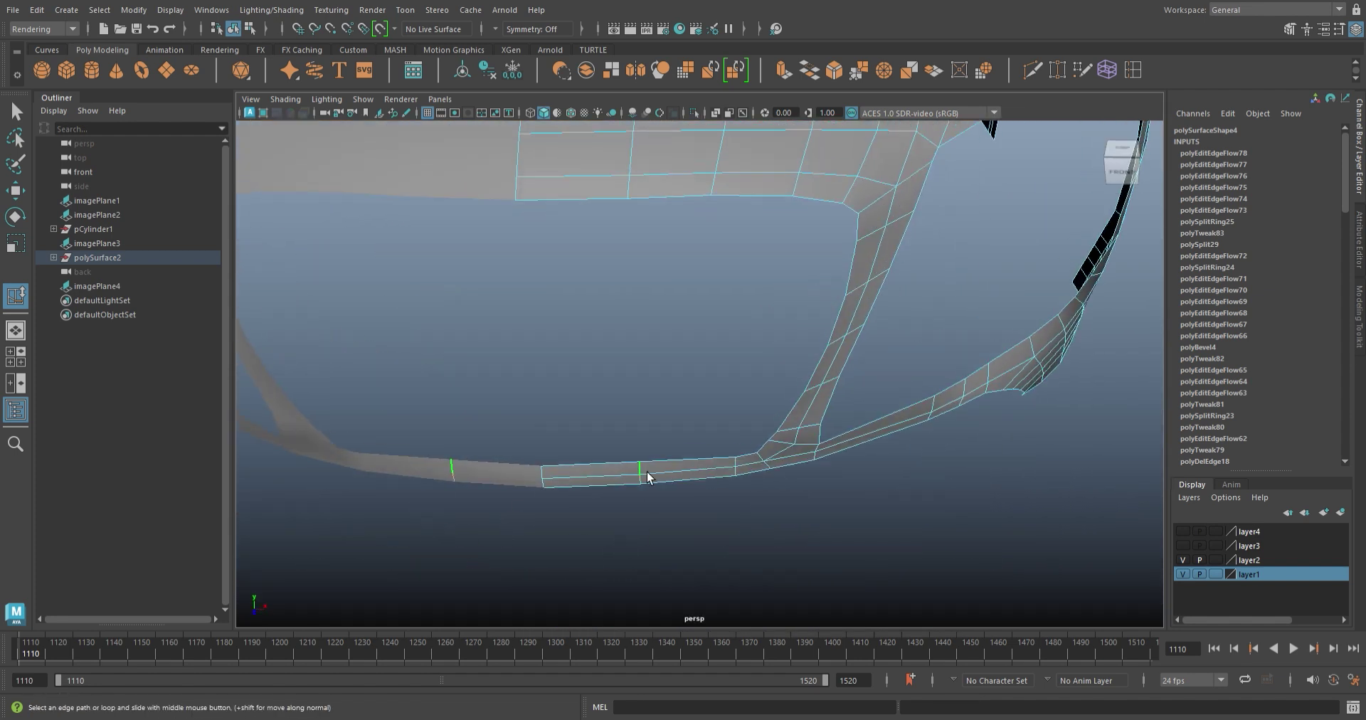
{"action": "right_click_drag", "start_coordinate": [647, 471], "coordinate": [634, 580], "text": "shift"}
{"action": "mouse_move", "coordinate": [634, 580]}
{"action": "left_mouse_down", "text": "alt"}
{"action": "mouse_move", "coordinate": [561, 561]}
{"action": "mouse_move", "coordinate": [771, 516]}
{"action": "mouse_move", "coordinate": [527, 451]}
{"action": "mouse_move", "coordinate": [470, 503]}
{"action": "mouse_move", "coordinate": [634, 429]}
{"action": "left_mouse_up", "text": "alt"}
- Move the strut's lower junction vertex to match the side blueprint
{"action": "left_click", "coordinate": [492, 367]}
{"action": "key", "text": "w"}
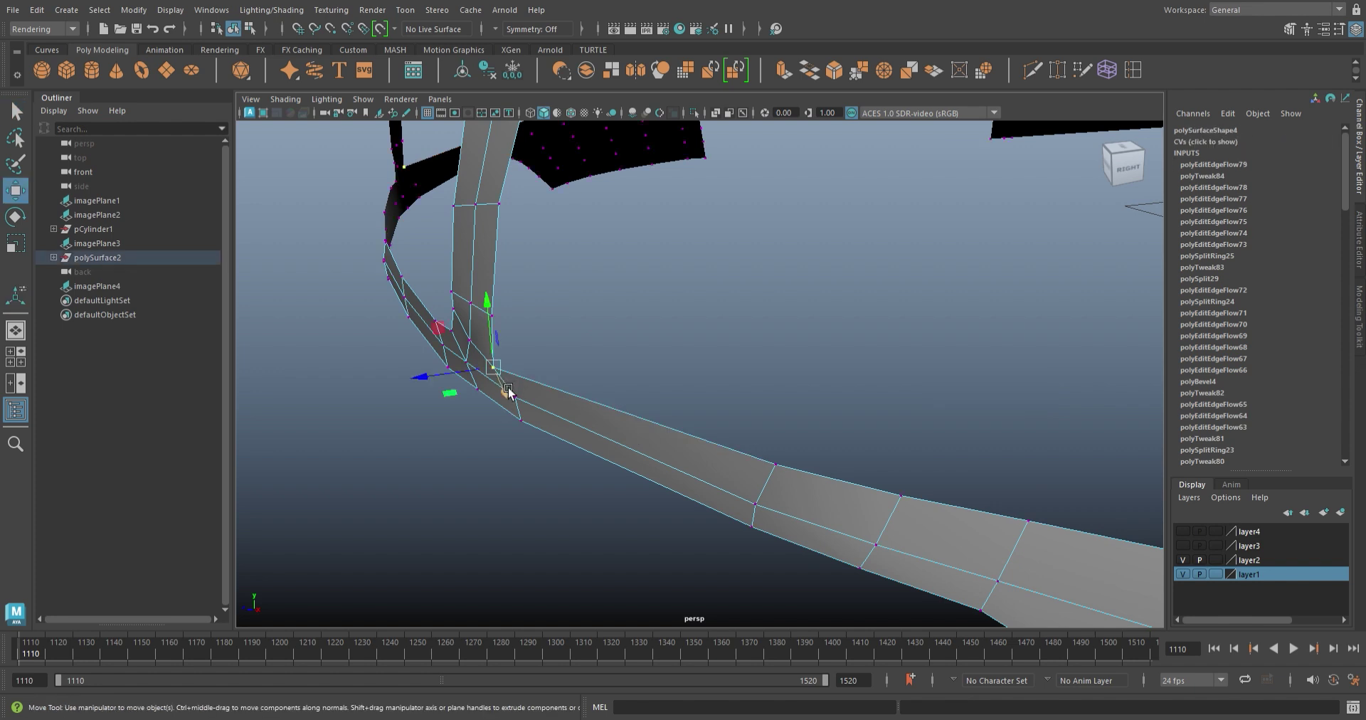
{"action": "key", "text": "space"}
{"action": "scroll", "coordinate": [598, 489], "scroll_direction": "up", "scroll_amount": 5}
{"action": "scroll", "coordinate": [598, 489], "scroll_direction": "up", "scroll_amount": 3}
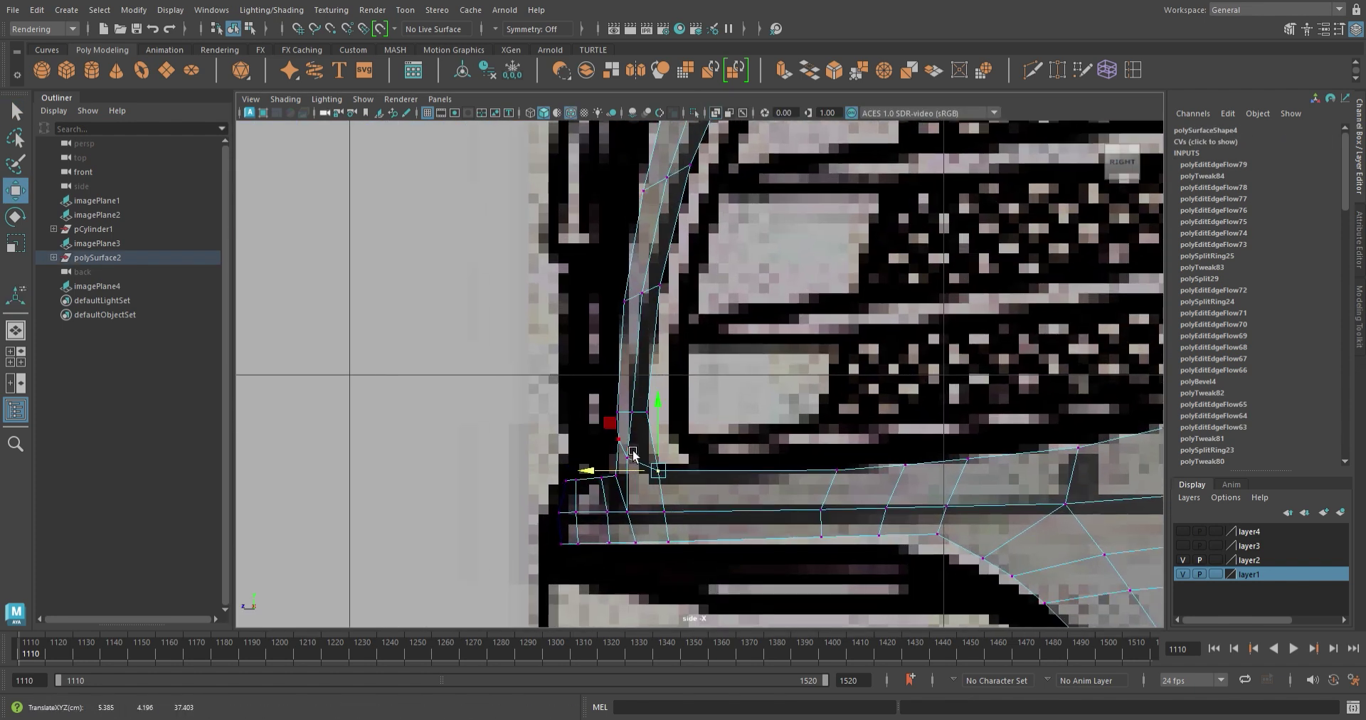
{"action": "scroll", "coordinate": [632, 453], "scroll_direction": "up", "scroll_amount": 1}
{"action": "middle_click_drag", "start_coordinate": [633, 453], "coordinate": [699, 409], "text": "alt"}
{"action": "key", "text": "space"}
- Orbit around the strut junction to inspect it from several angles
{"action": "mouse_move", "coordinate": [887, 268]}
{"action": "left_mouse_down", "text": "alt"}
{"action": "mouse_move", "coordinate": [601, 381]}
{"action": "mouse_move", "coordinate": [573, 369]}
{"action": "mouse_move", "coordinate": [525, 423]}
{"action": "mouse_move", "coordinate": [562, 411]}
{"action": "left_mouse_up", "text": "alt"}
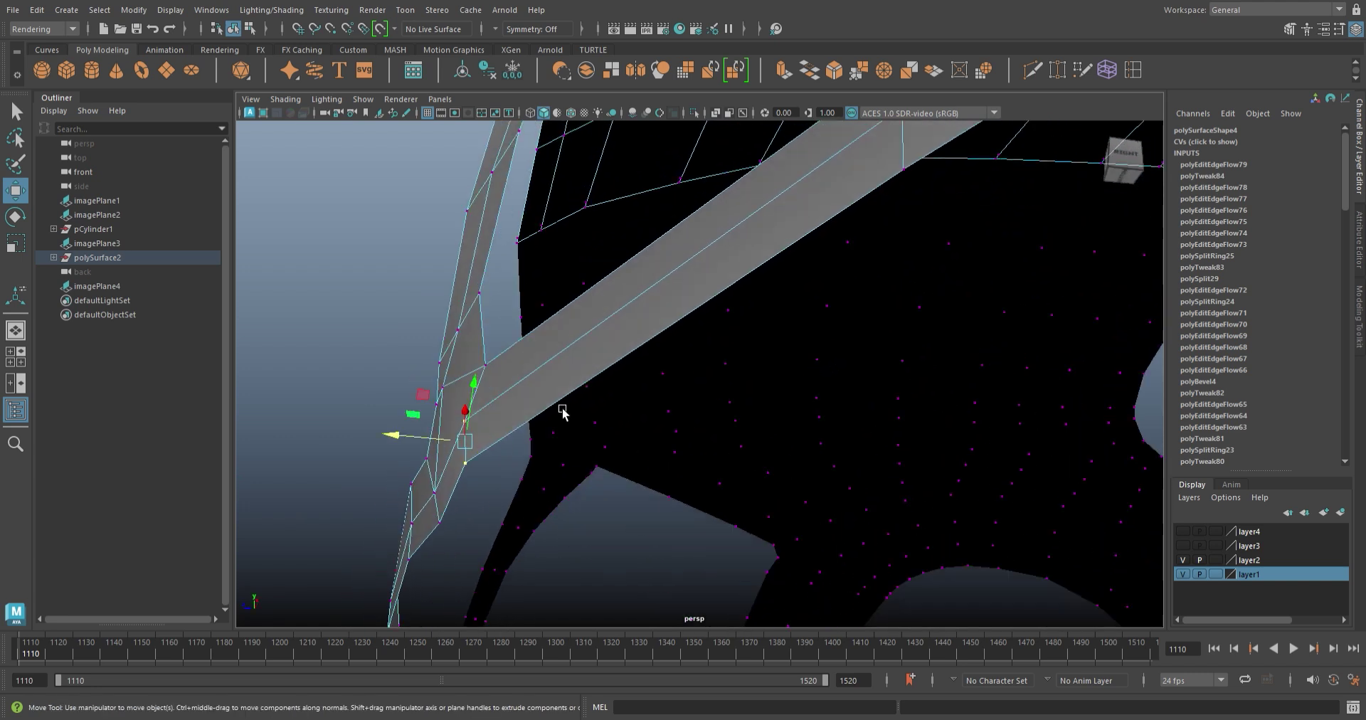
{"action": "mouse_move", "coordinate": [441, 424]}
{"action": "left_mouse_down", "text": "alt"}
{"action": "mouse_move", "coordinate": [787, 491]}
{"action": "mouse_move", "coordinate": [621, 469]}
{"action": "left_mouse_up", "text": "alt"}
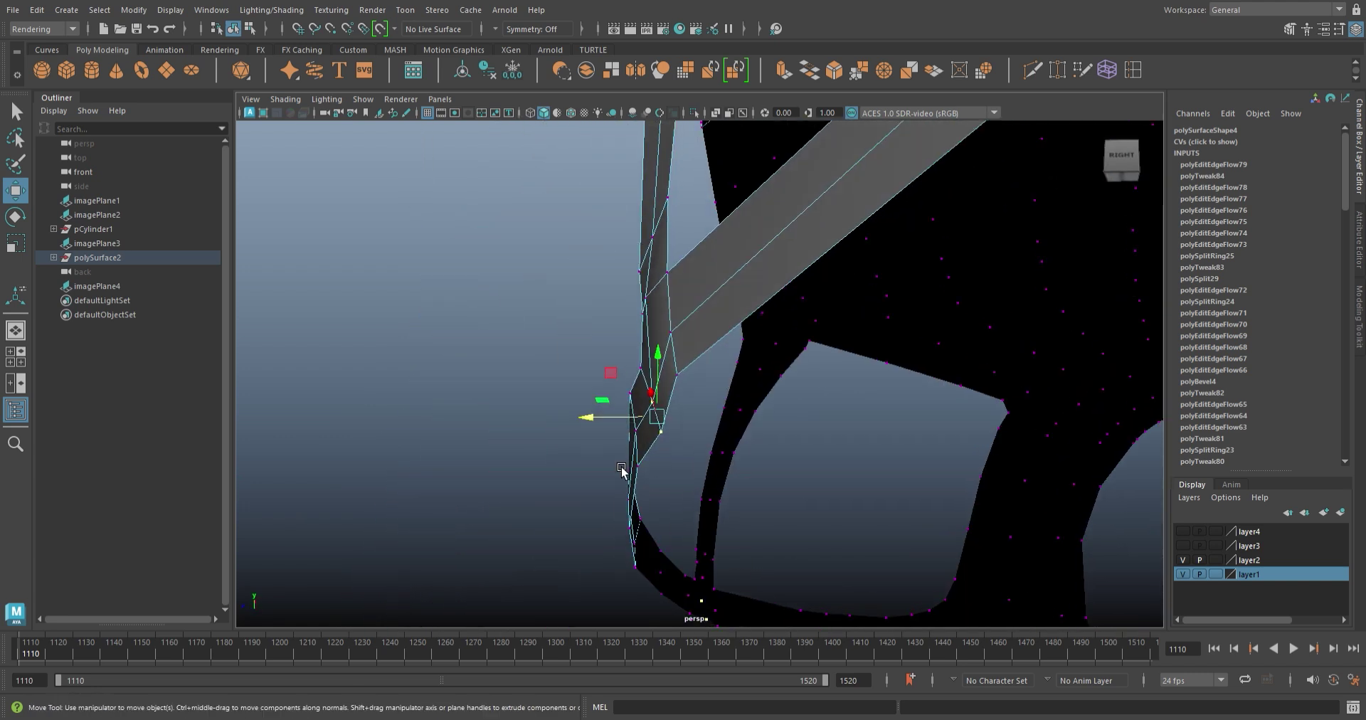
{"action": "mouse_move", "coordinate": [623, 416]}
{"action": "left_mouse_down", "text": "alt"}
{"action": "mouse_move", "coordinate": [665, 386]}
{"action": "mouse_move", "coordinate": [649, 372]}
{"action": "mouse_move", "coordinate": [740, 387]}
{"action": "mouse_move", "coordinate": [776, 339]}
{"action": "mouse_move", "coordinate": [799, 557]}
{"action": "mouse_move", "coordinate": [625, 399]}
{"action": "mouse_move", "coordinate": [732, 497]}
{"action": "mouse_move", "coordinate": [854, 338]}
{"action": "left_mouse_up", "text": "alt"}
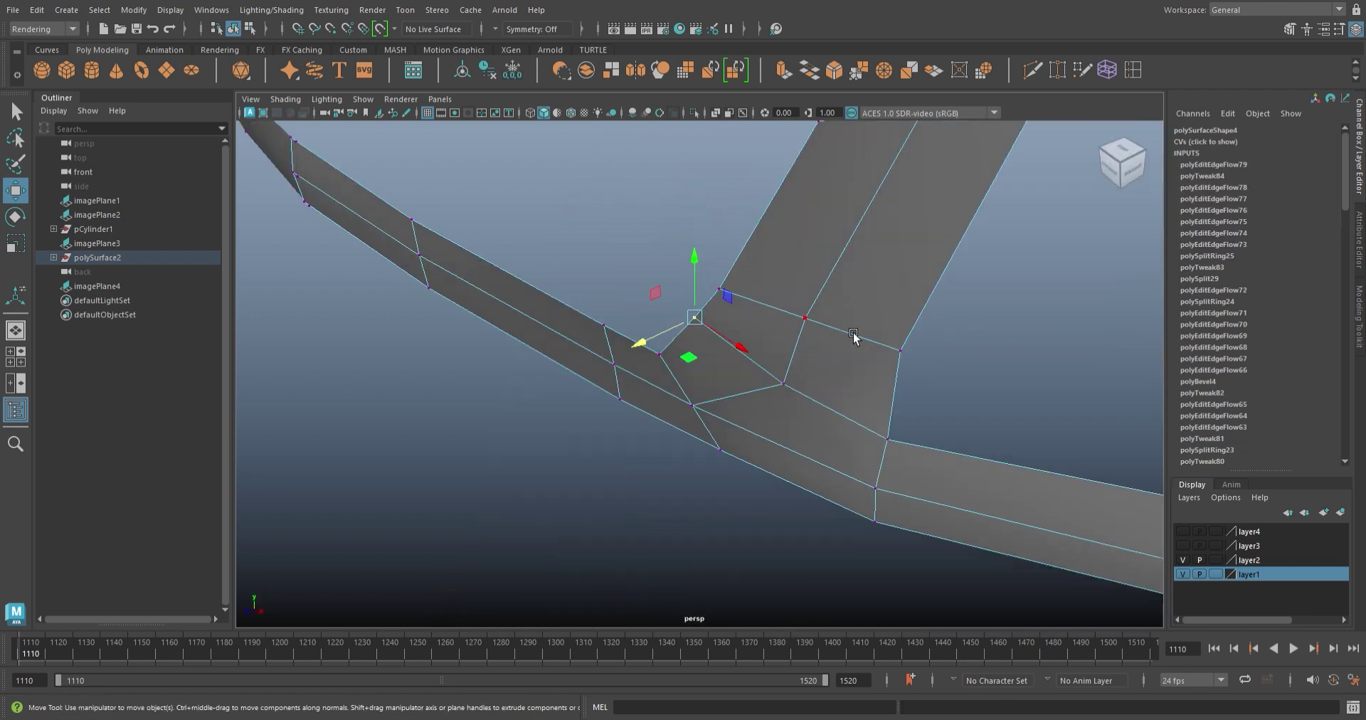
{"action": "mouse_move", "coordinate": [835, 411]}
{"action": "left_mouse_down", "text": "alt"}
{"action": "mouse_move", "coordinate": [694, 356]}
{"action": "mouse_move", "coordinate": [747, 414]}
{"action": "mouse_move", "coordinate": [856, 382]}
{"action": "left_mouse_up", "text": "alt"}
{"action": "left_click_drag", "start_coordinate": [733, 345], "coordinate": [762, 397], "text": "alt"}
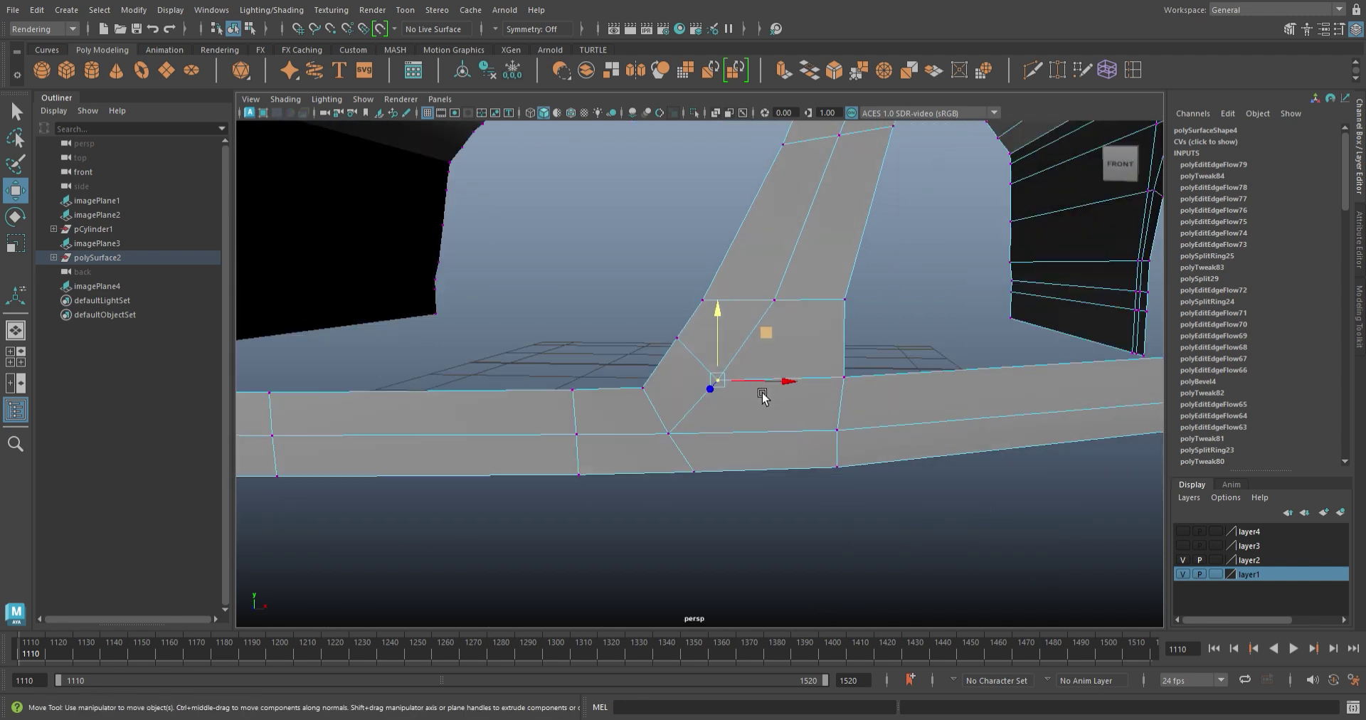
{"action": "mouse_move", "coordinate": [765, 297]}
{"action": "left_mouse_down", "text": "alt"}
{"action": "mouse_move", "coordinate": [719, 399]}
{"action": "mouse_move", "coordinate": [818, 429]}
{"action": "left_mouse_up", "text": "alt"}
- Target-weld the extra junction vertex onto its neighbour and fit the junction edge to the surface curve
{"action": "left_click", "coordinate": [700, 389]}
{"action": "double_click", "coordinate": [701, 390]}
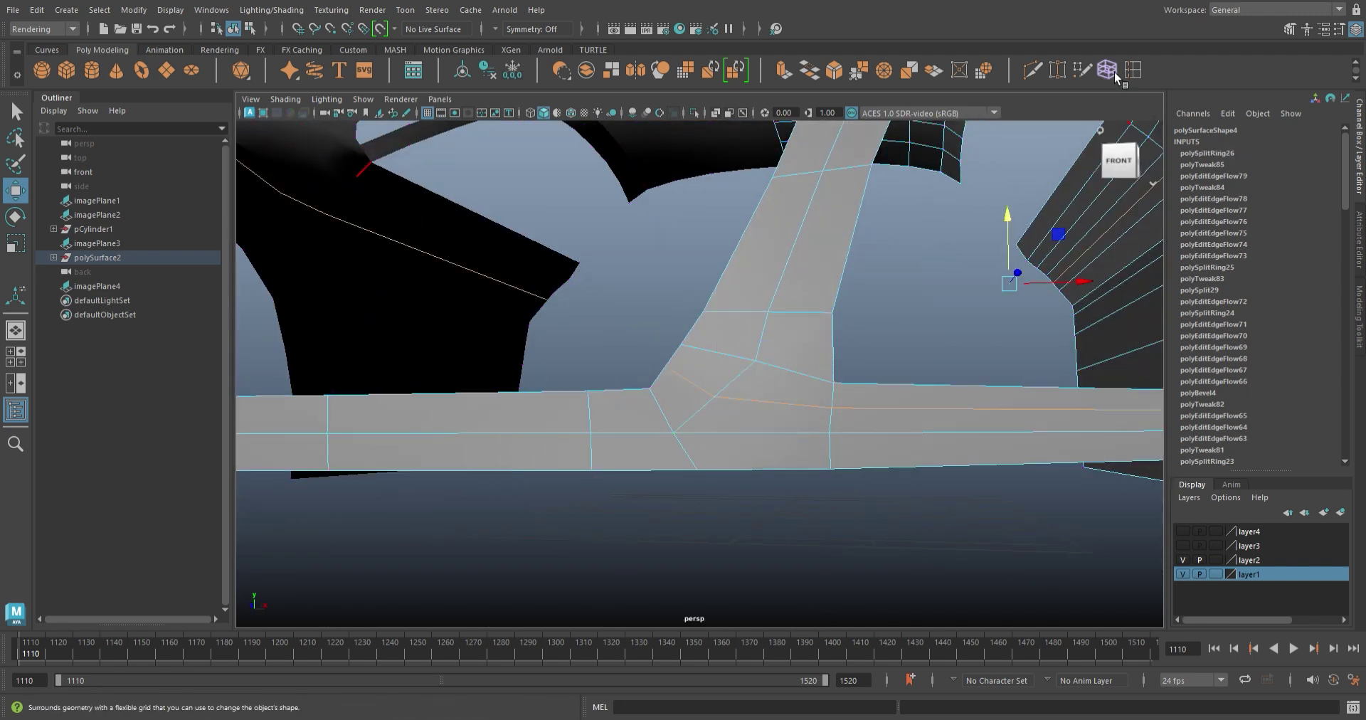
{"action": "left_click", "coordinate": [1047, 75]}
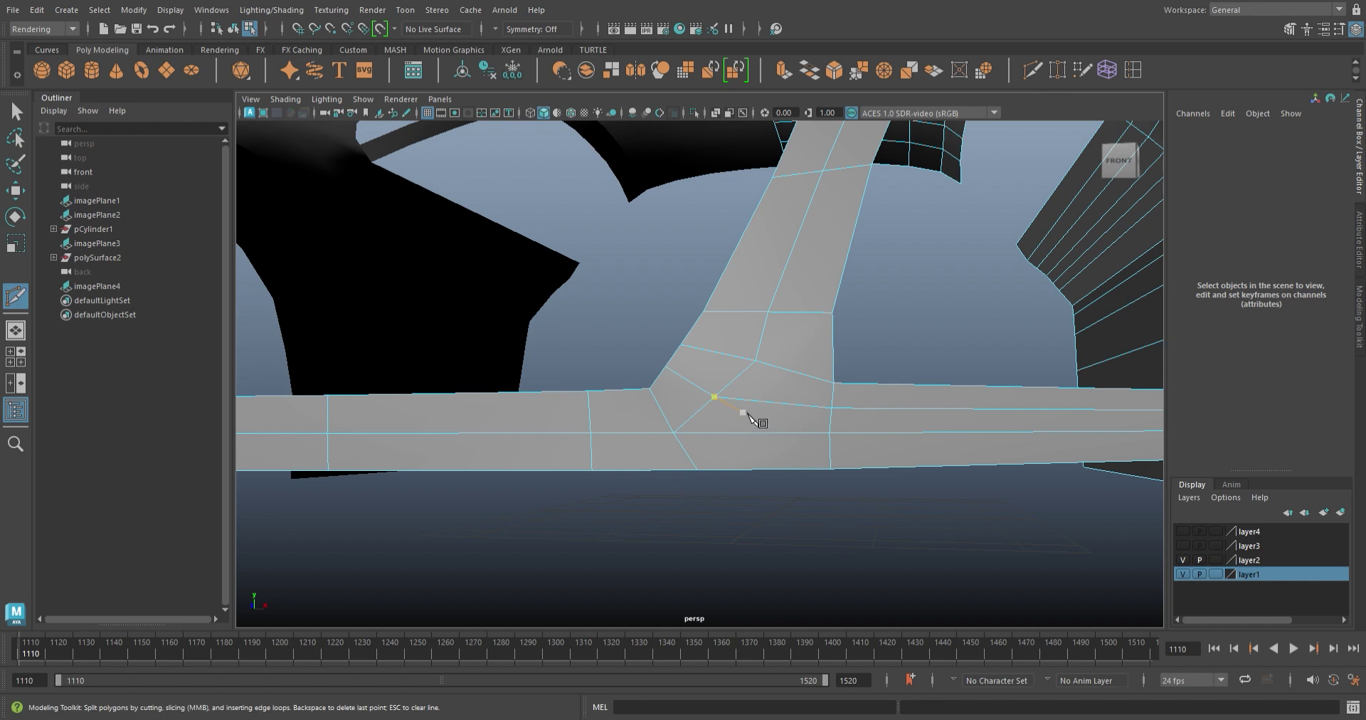
{"action": "left_click", "coordinate": [817, 461]}
{"action": "key", "text": "F9"}
{"action": "left_click", "coordinate": [744, 432]}
{"action": "left_click_drag", "start_coordinate": [740, 430], "coordinate": [676, 370]}
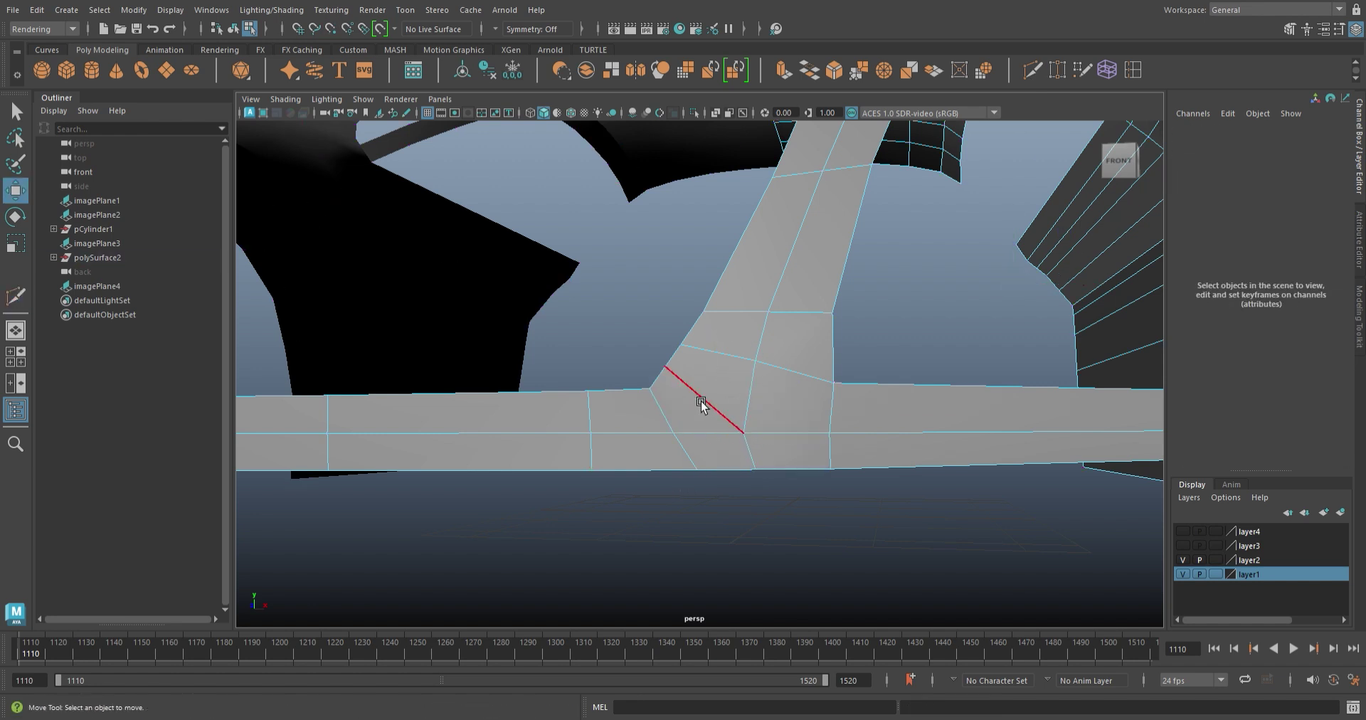
{"action": "key", "text": "t"}
{"action": "right_click_drag", "start_coordinate": [737, 362], "coordinate": [733, 498], "text": "shift"}
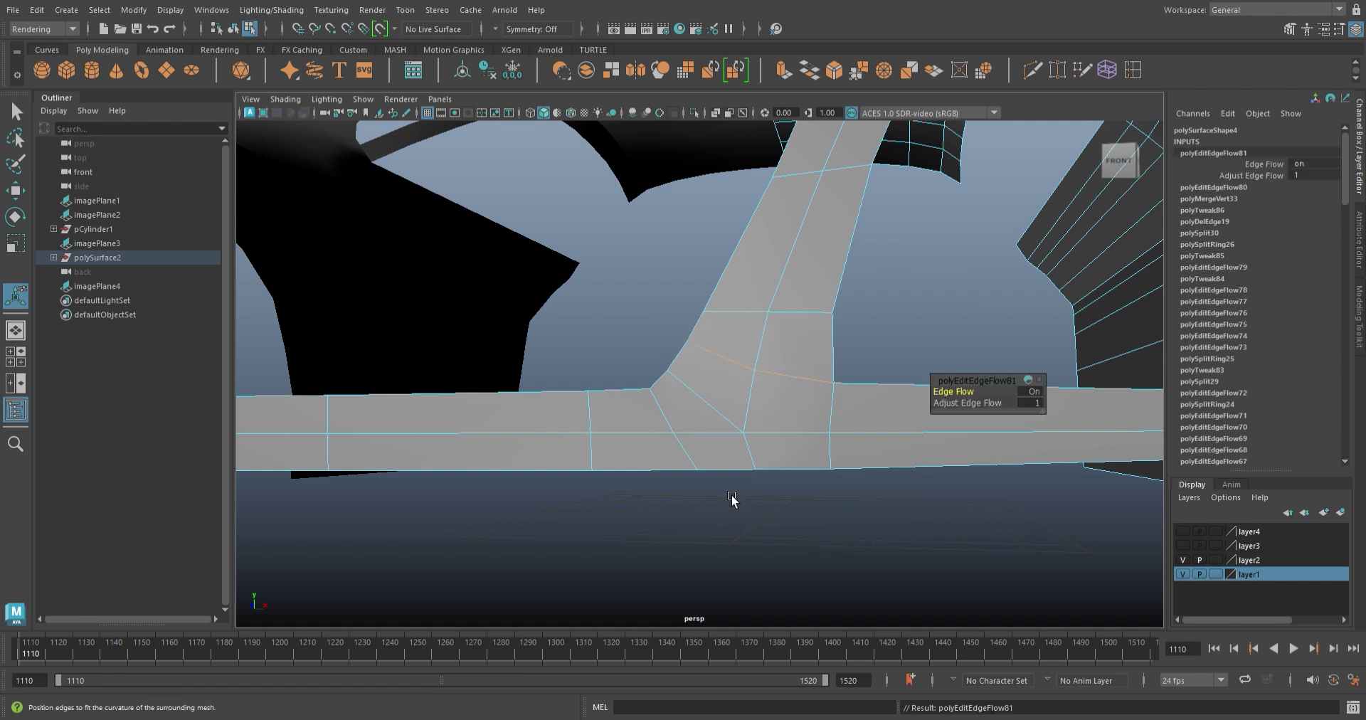
- Bevel the thin bar's edges and make them follow the bar's curvature
{"action": "mouse_move", "coordinate": [658, 431]}
{"action": "left_mouse_down", "text": "alt"}
{"action": "mouse_move", "coordinate": [731, 518]}
{"action": "mouse_move", "coordinate": [622, 451]}
{"action": "mouse_move", "coordinate": [784, 488]}
{"action": "mouse_move", "coordinate": [678, 411]}
{"action": "mouse_move", "coordinate": [710, 304]}
{"action": "mouse_move", "coordinate": [783, 296]}
{"action": "left_mouse_up", "text": "alt"}
{"action": "key", "text": "ctrl+b"}
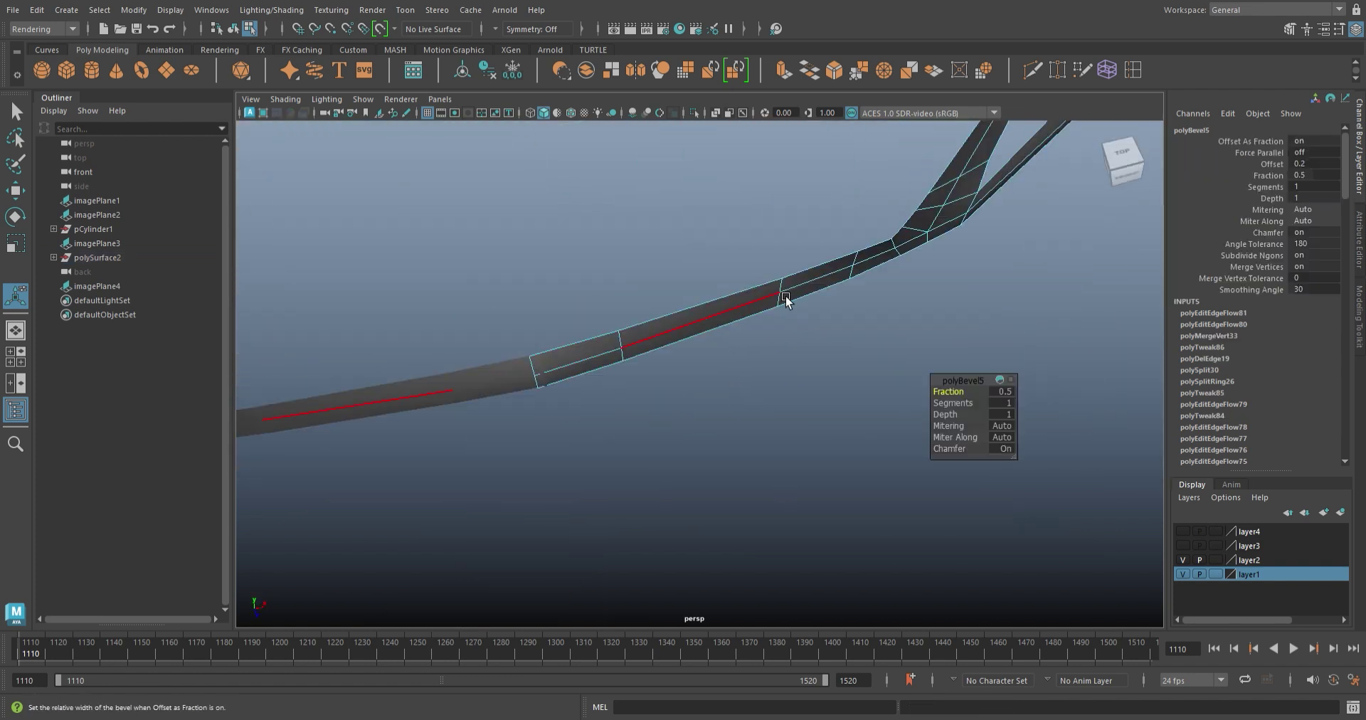
{"action": "right_click_drag", "start_coordinate": [752, 421], "coordinate": [755, 434], "text": "shift"}
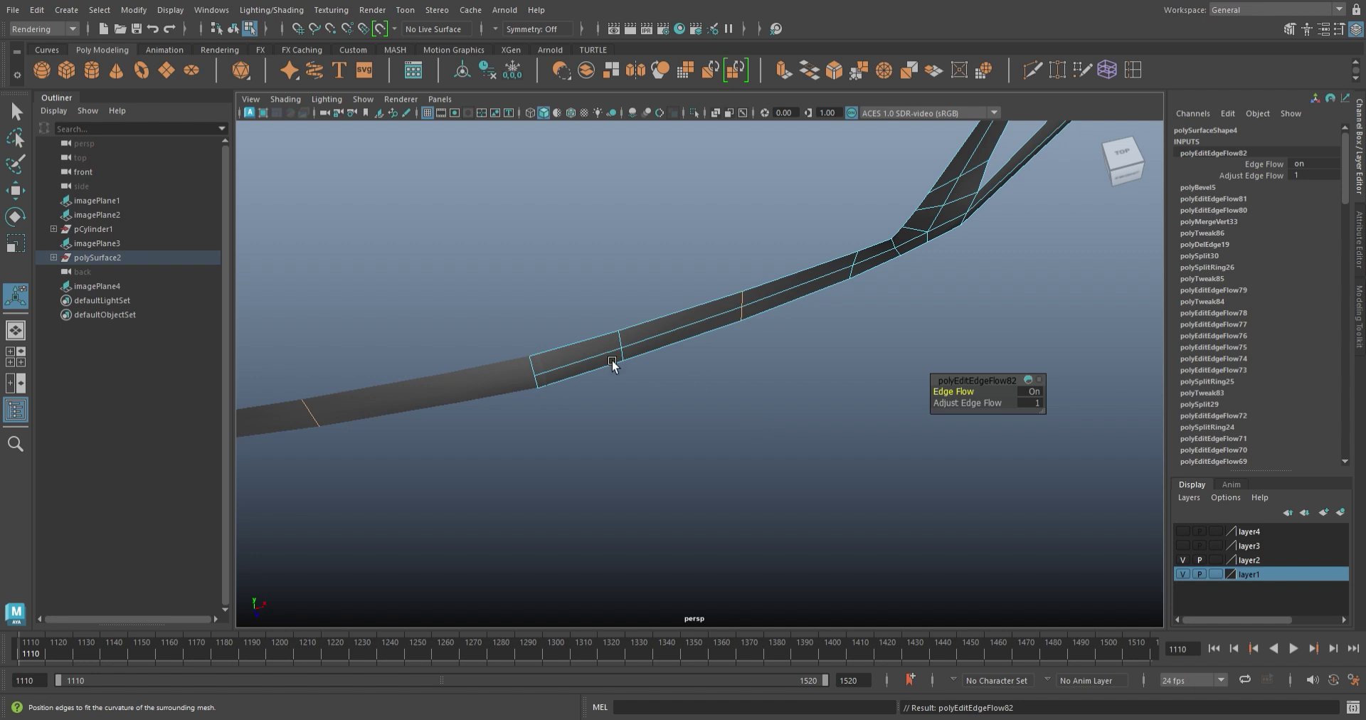
{"action": "left_click_drag", "start_coordinate": [612, 364], "coordinate": [552, 244], "text": "alt"}
{"action": "left_click", "coordinate": [541, 244]}
{"action": "right_click_drag", "start_coordinate": [540, 244], "coordinate": [527, 382], "text": "shift"}
- Box-select the vertex at the thin bar's end, ready to move it
{"action": "mouse_move", "coordinate": [527, 382]}
{"action": "left_mouse_down", "text": "alt"}
{"action": "mouse_move", "coordinate": [515, 363]}
{"action": "mouse_move", "coordinate": [626, 285]}
{"action": "mouse_move", "coordinate": [692, 443]}
{"action": "mouse_move", "coordinate": [598, 402]}
{"action": "mouse_move", "coordinate": [665, 381]}
{"action": "mouse_move", "coordinate": [689, 340]}
{"action": "left_mouse_up", "text": "alt"}
{"action": "key", "text": "q"}
{"action": "left_click_drag", "start_coordinate": [689, 340], "coordinate": [621, 401]}
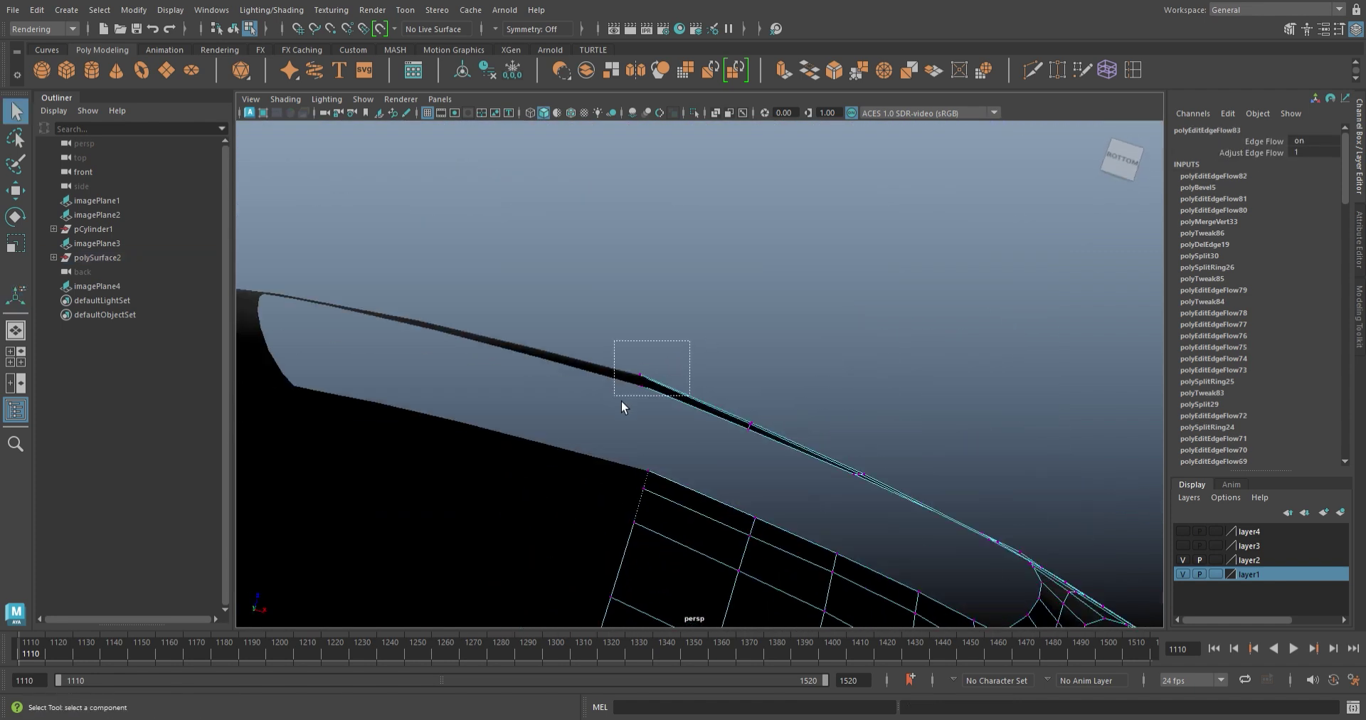
{"action": "key", "text": "w"}
{"action": "mouse_move", "coordinate": [664, 344]}
{"action": "left_mouse_down", "text": "alt"}
{"action": "mouse_move", "coordinate": [463, 443]}
{"action": "mouse_move", "coordinate": [796, 524]}
{"action": "left_mouse_up", "text": "alt"}
- Move the grille-corner vertex down onto the blueprint line
{"action": "scroll", "coordinate": [814, 409], "scroll_direction": "up", "scroll_amount": 3}
{"action": "scroll", "coordinate": [525, 471], "scroll_direction": "up", "scroll_amount": 5}
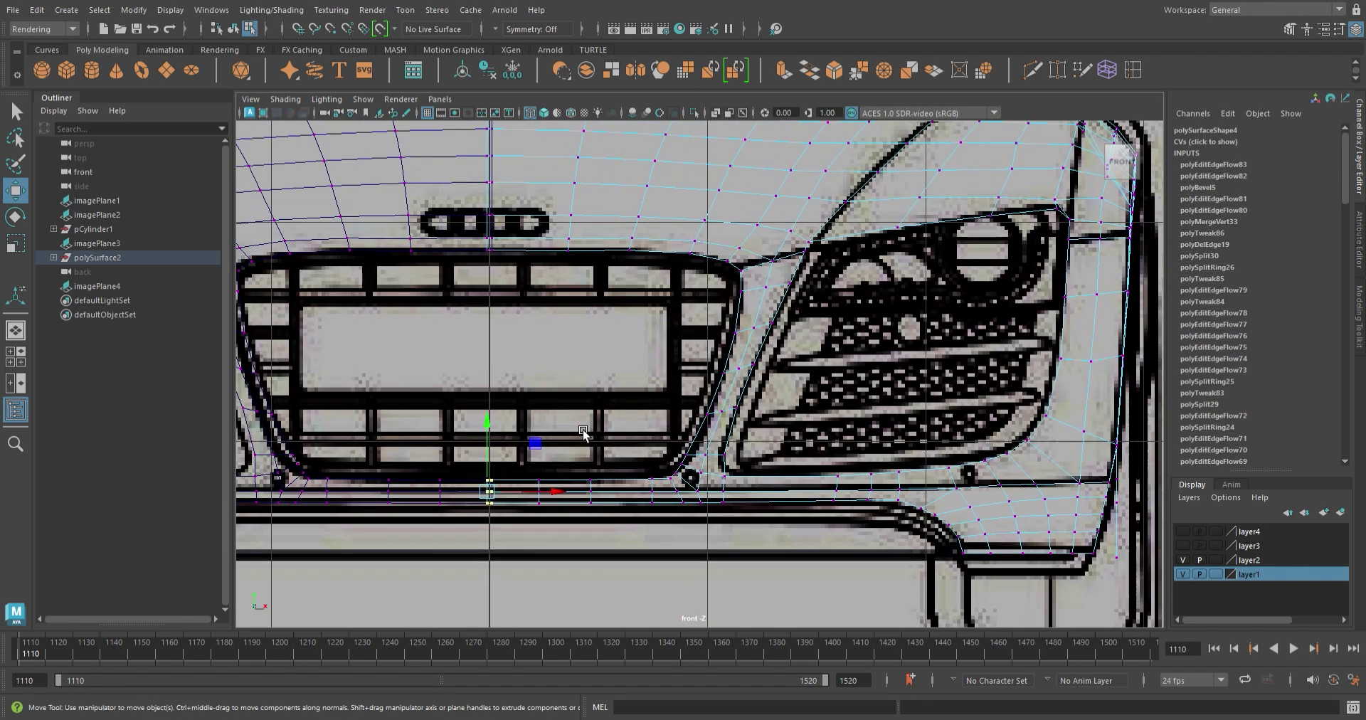
{"action": "scroll", "coordinate": [591, 436], "scroll_direction": "up", "scroll_amount": 3}
{"action": "scroll", "coordinate": [697, 405], "scroll_direction": "up", "scroll_amount": 3}
{"action": "scroll", "coordinate": [711, 299], "scroll_direction": "up", "scroll_amount": 3}
{"action": "left_click_drag", "start_coordinate": [722, 283], "coordinate": [732, 283]}
{"action": "left_click", "coordinate": [598, 309]}
{"action": "left_click_drag", "start_coordinate": [599, 246], "coordinate": [598, 288]}
- Nudge the grille's top-corner vertex onto the blueprint edge
{"action": "mouse_move", "coordinate": [711, 245]}
{"action": "middle_mouse_down", "text": "alt"}
{"action": "mouse_move", "coordinate": [675, 384]}
{"action": "mouse_move", "coordinate": [733, 347]}
{"action": "middle_mouse_up", "text": "alt"}
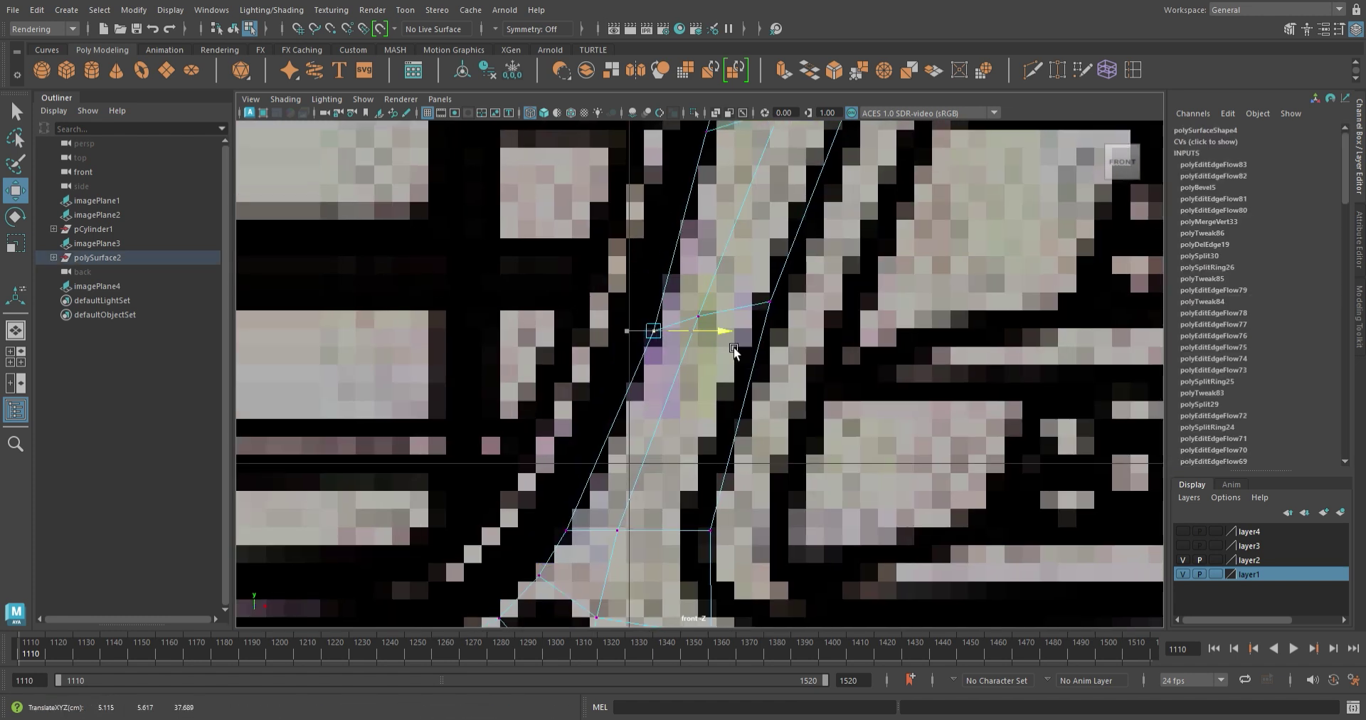
{"action": "scroll", "coordinate": [733, 347], "scroll_direction": "down", "scroll_amount": 3}
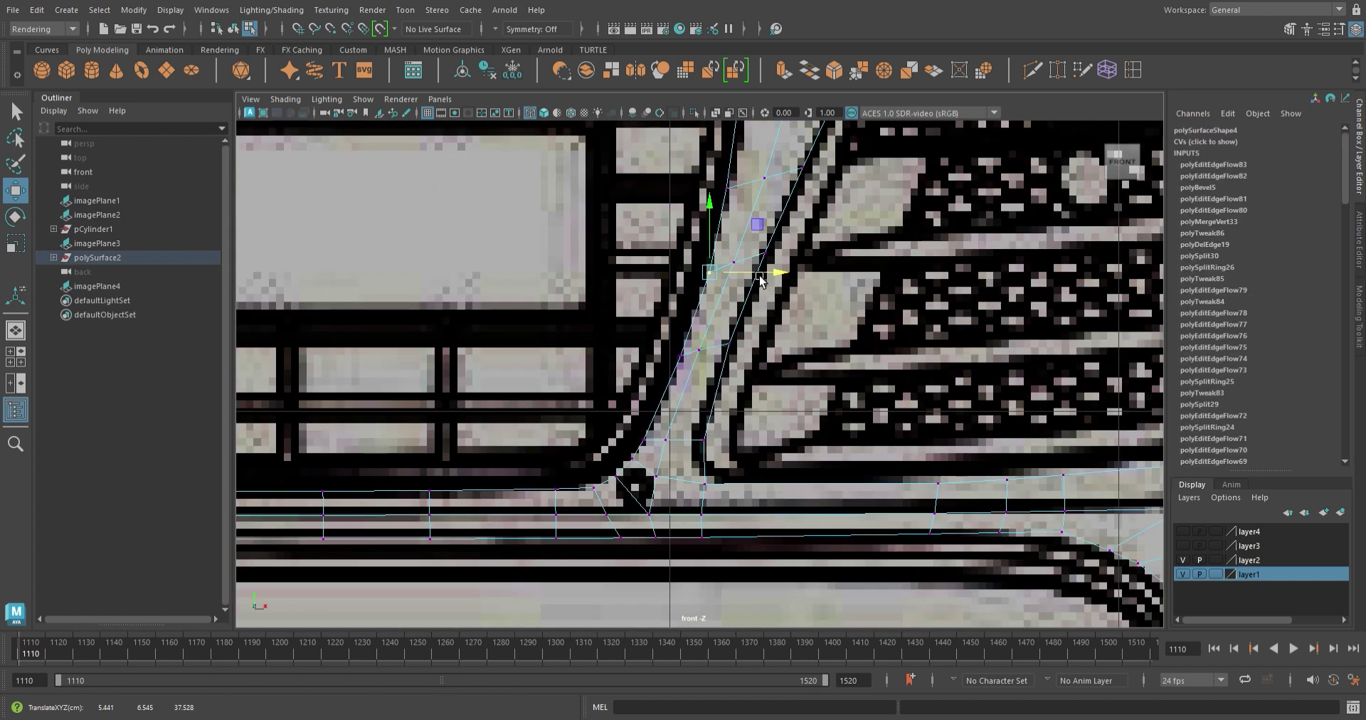
{"action": "middle_click_drag", "start_coordinate": [760, 288], "coordinate": [666, 489], "text": "alt"}
{"action": "left_click_drag", "start_coordinate": [653, 314], "coordinate": [649, 311]}
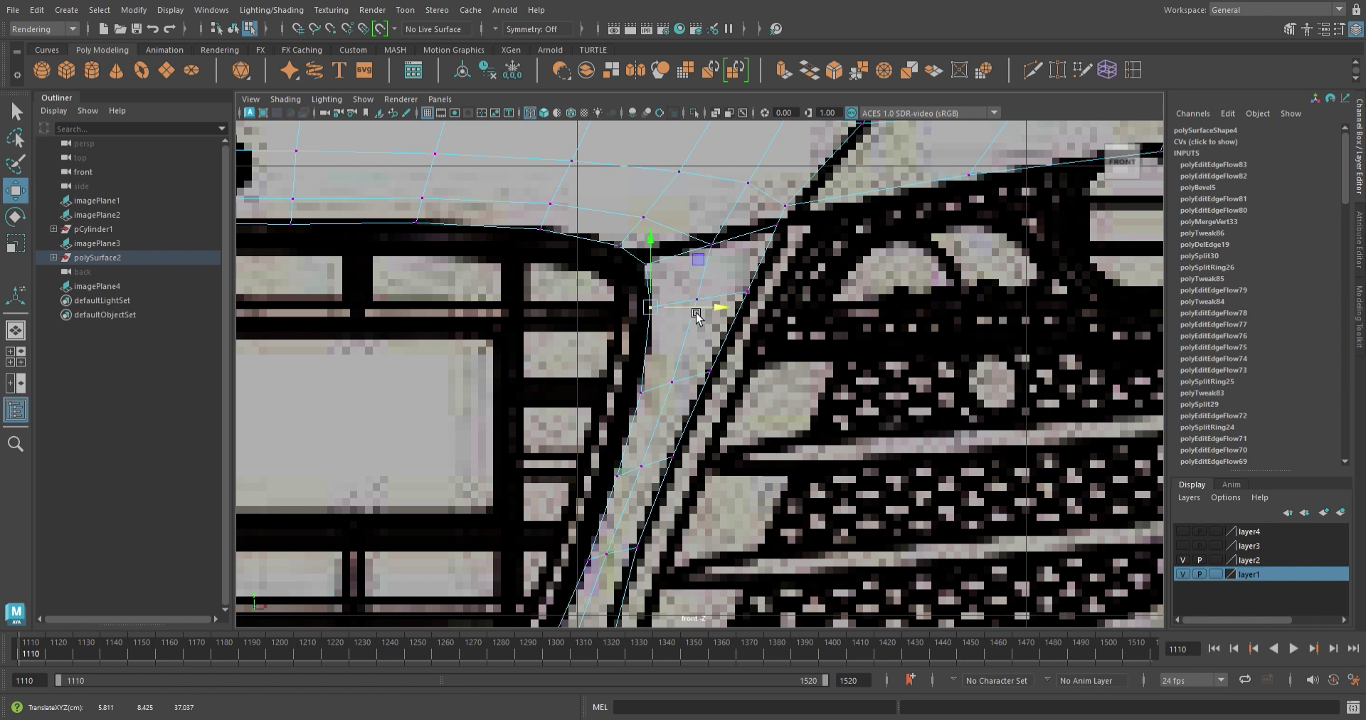
{"action": "scroll", "coordinate": [649, 311], "scroll_direction": "down", "scroll_amount": 5}
{"action": "scroll", "coordinate": [754, 476], "scroll_direction": "up", "scroll_amount": 3}
{"action": "scroll", "coordinate": [754, 477], "scroll_direction": "up", "scroll_amount": 3}
{"action": "scroll", "coordinate": [754, 477], "scroll_direction": "up", "scroll_amount": 2}
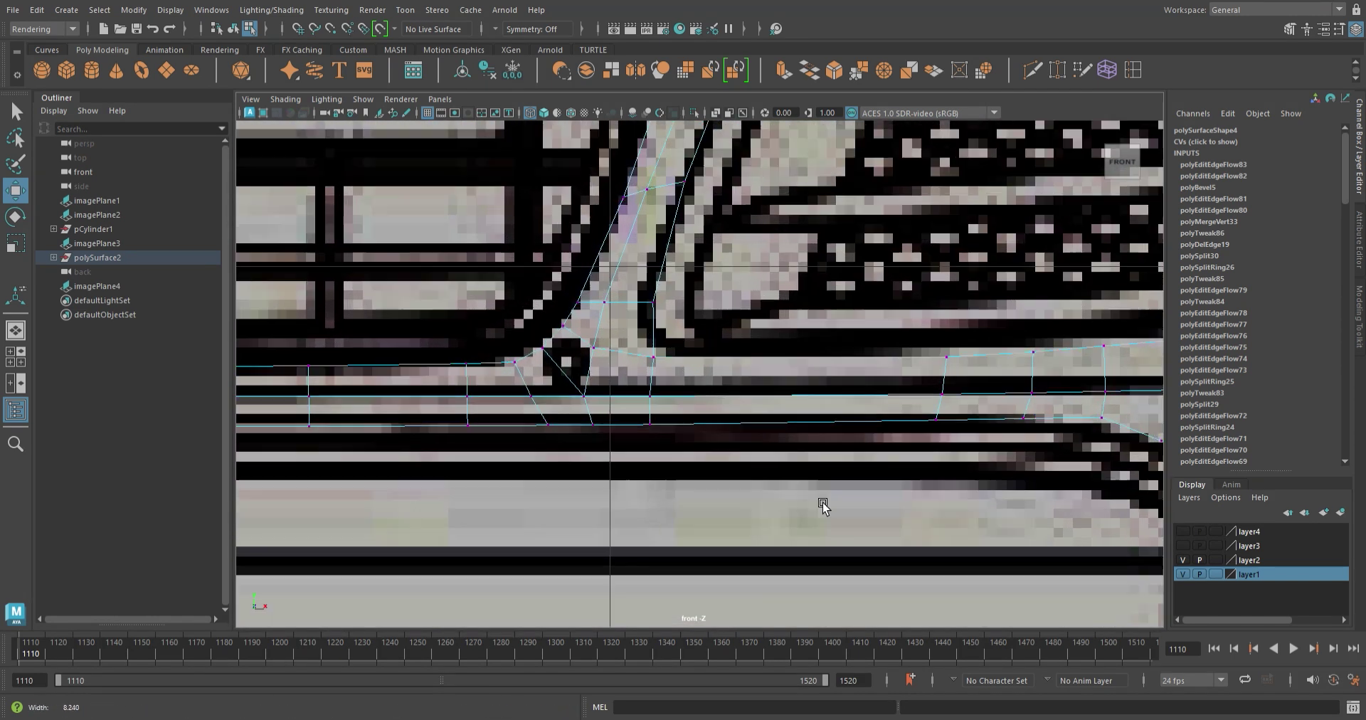
{"action": "scroll", "coordinate": [703, 381], "scroll_direction": "up", "scroll_amount": 3}
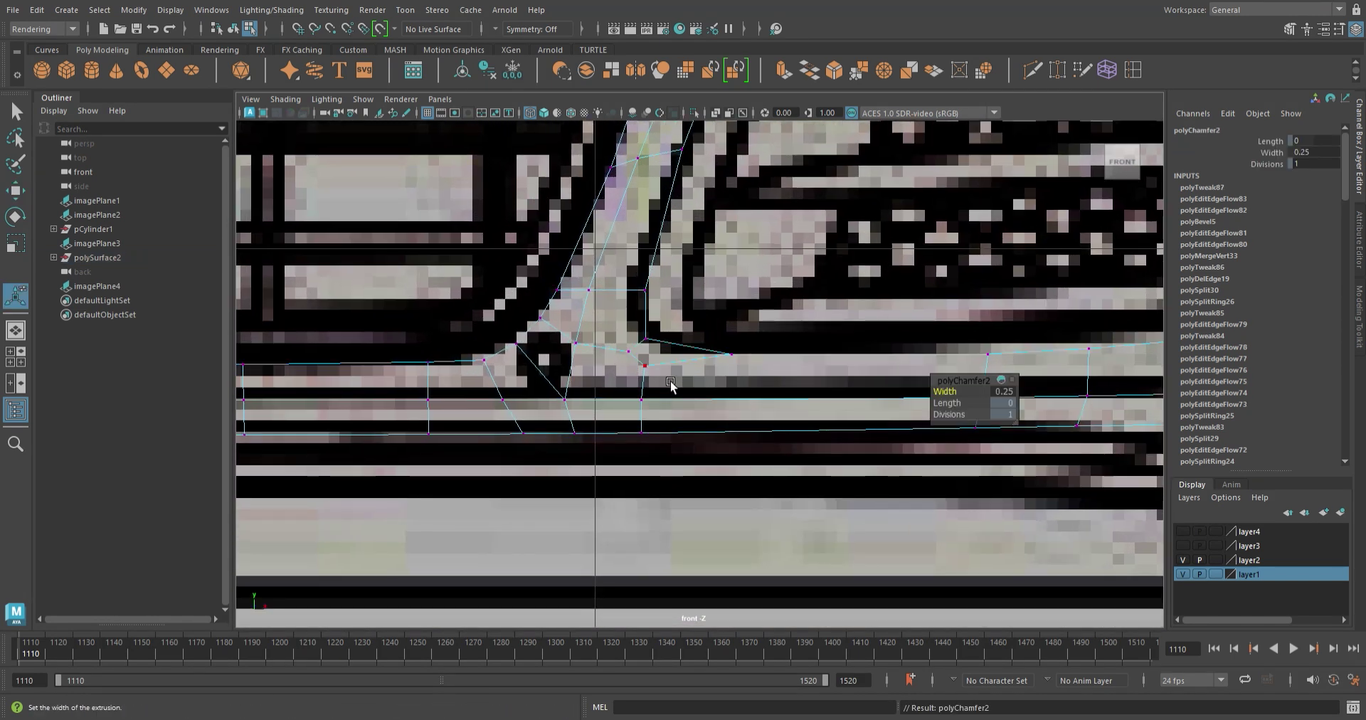
{"action": "scroll", "coordinate": [683, 388], "scroll_direction": "down", "scroll_amount": 3}
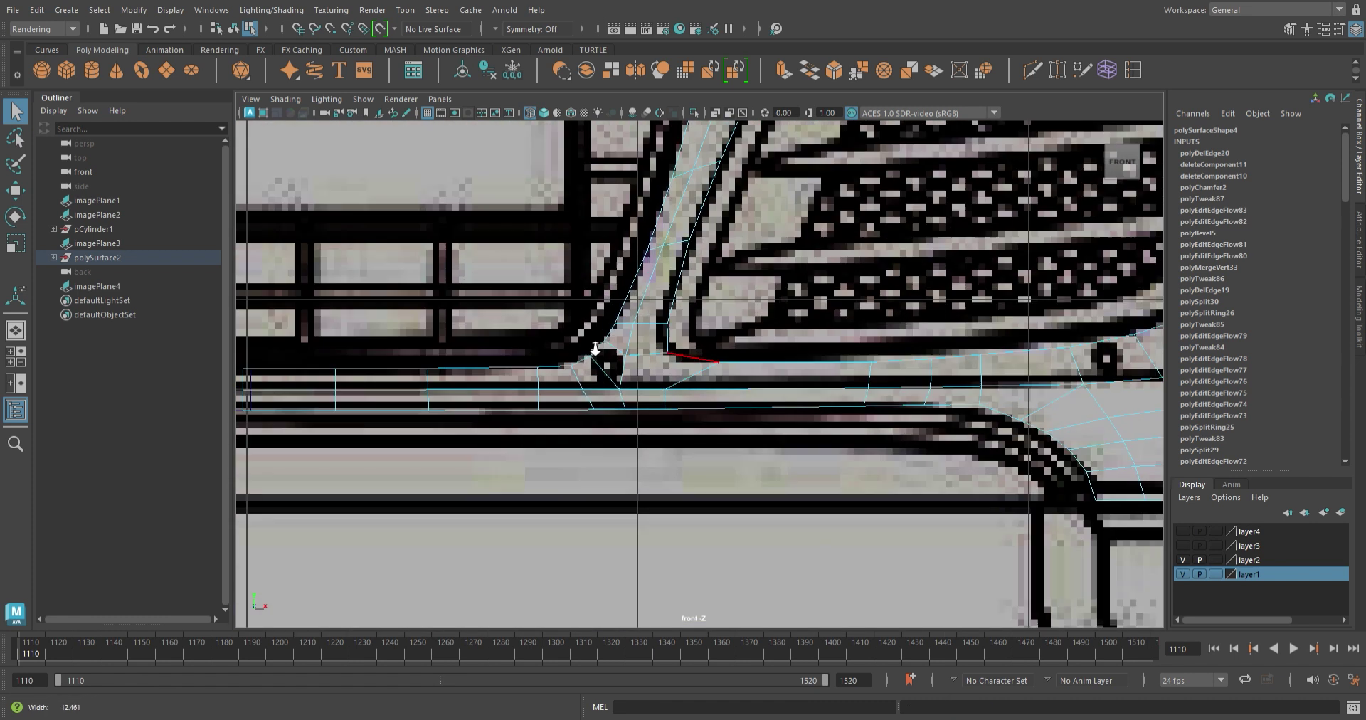
{"action": "scroll", "coordinate": [683, 388], "scroll_direction": "up", "scroll_amount": 3}
- Slide the vertex along its edge until it matches the grille outline
{"action": "key", "text": "w"}
{"action": "left_click_drag", "start_coordinate": [647, 399], "coordinate": [813, 443]}
{"action": "scroll", "coordinate": [702, 382], "scroll_direction": "down", "scroll_amount": 3}
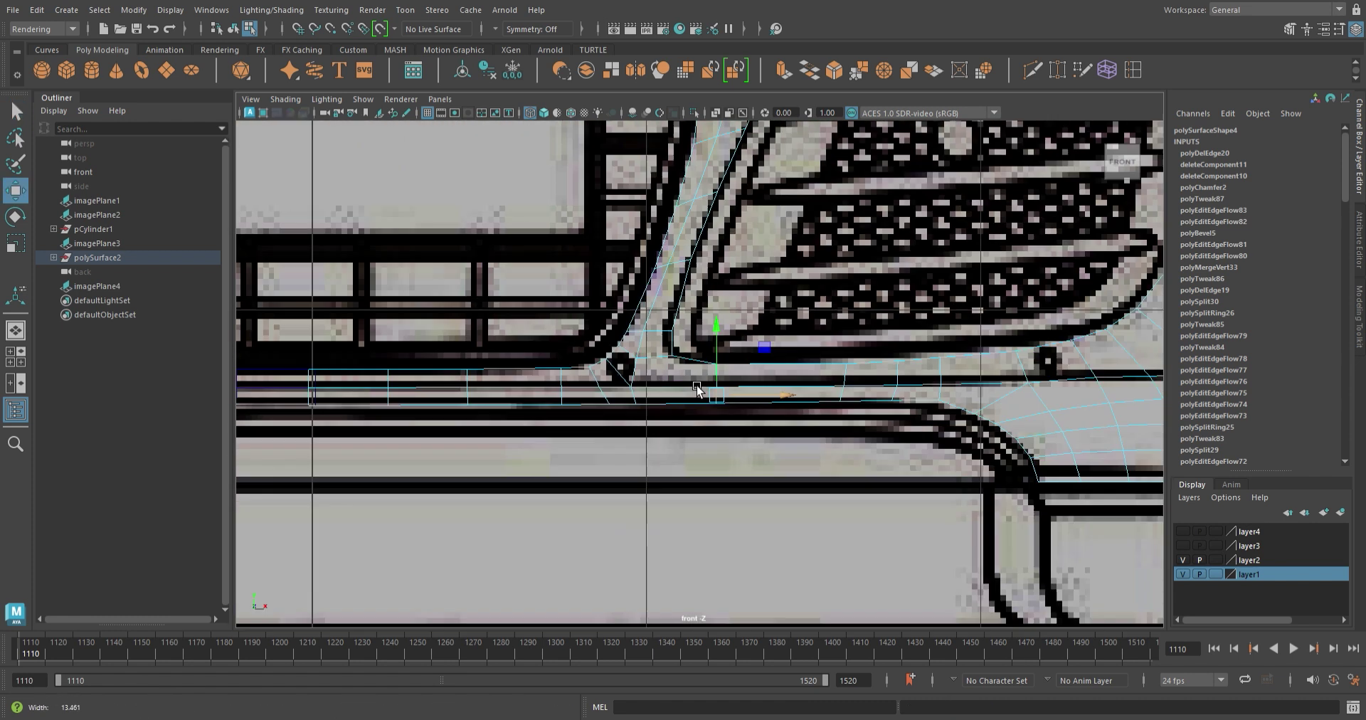
{"action": "scroll", "coordinate": [762, 412], "scroll_direction": "up", "scroll_amount": 3}
{"action": "left_click_drag", "start_coordinate": [804, 395], "coordinate": [711, 421]}
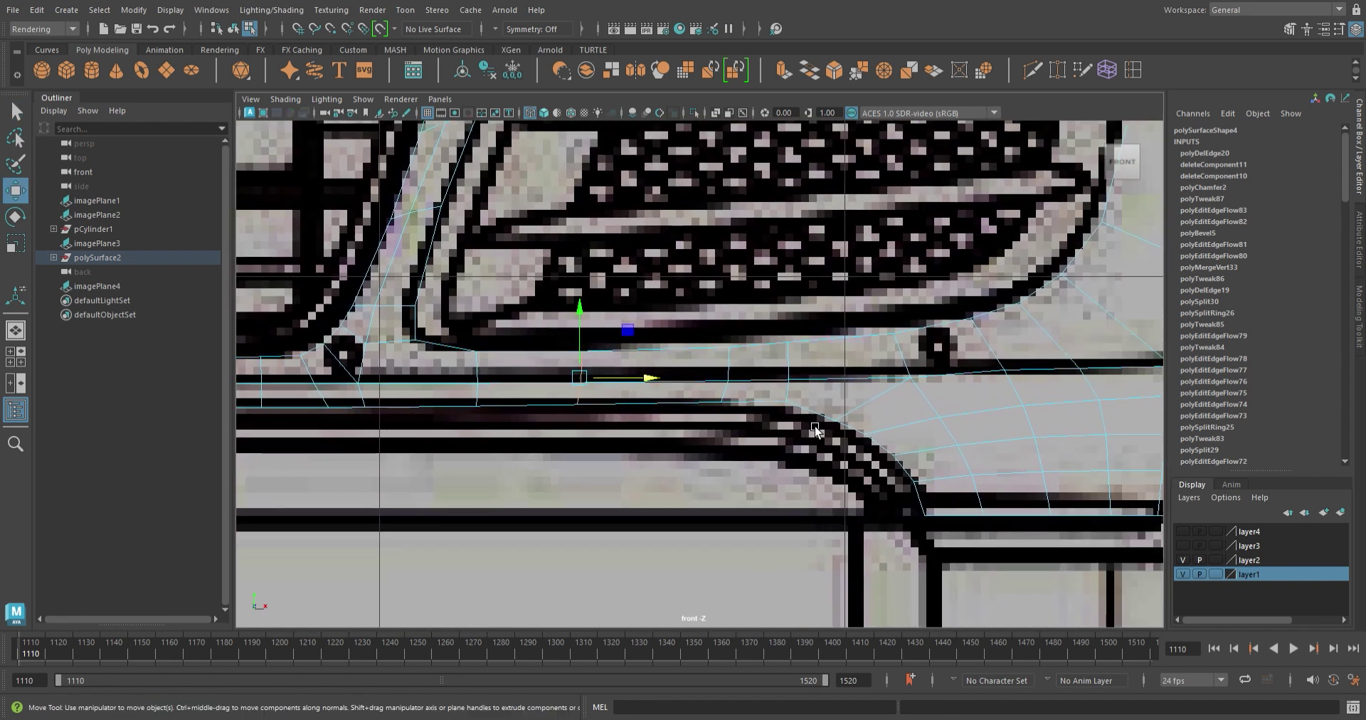
{"action": "scroll", "coordinate": [839, 427], "scroll_direction": "up", "scroll_amount": 1}
{"action": "left_click_drag", "start_coordinate": [832, 427], "coordinate": [925, 444]}
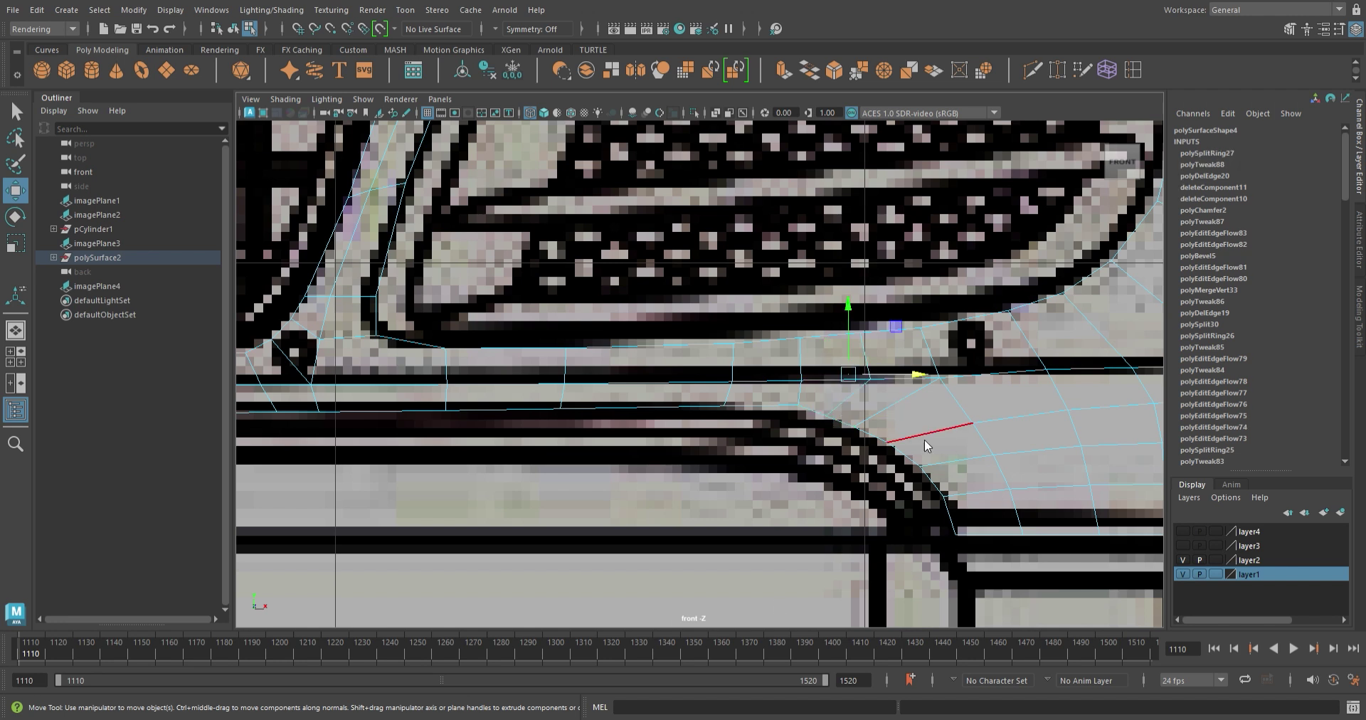
{"action": "scroll", "coordinate": [875, 534], "scroll_direction": "down", "scroll_amount": 3}
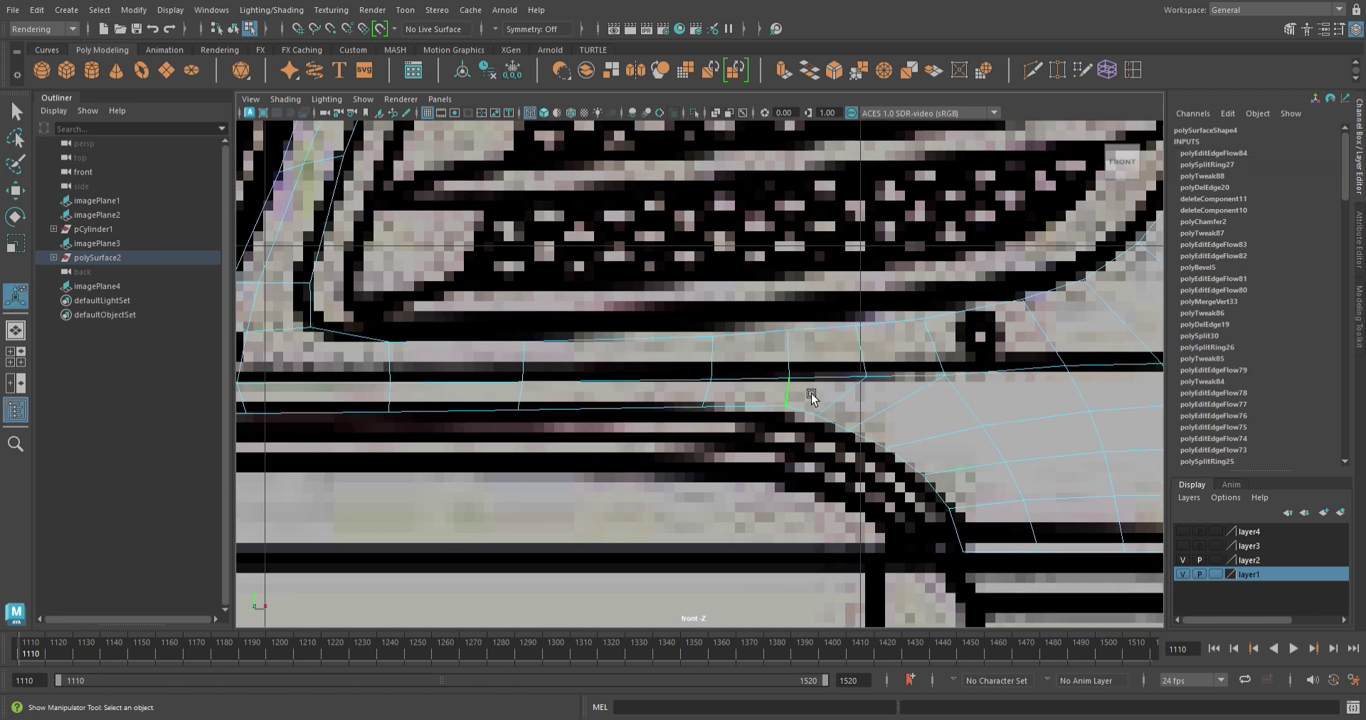
{"action": "scroll", "coordinate": [826, 442], "scroll_direction": "up", "scroll_amount": 3}
- Bevel the corner bumper edge and fit the bumper edges to the surrounding curvature
{"action": "key", "text": "ctrl+b"}
{"action": "scroll", "coordinate": [825, 442], "scroll_direction": "down", "scroll_amount": 1}
{"action": "right_click_drag", "start_coordinate": [826, 427], "coordinate": [817, 570], "text": "shift"}
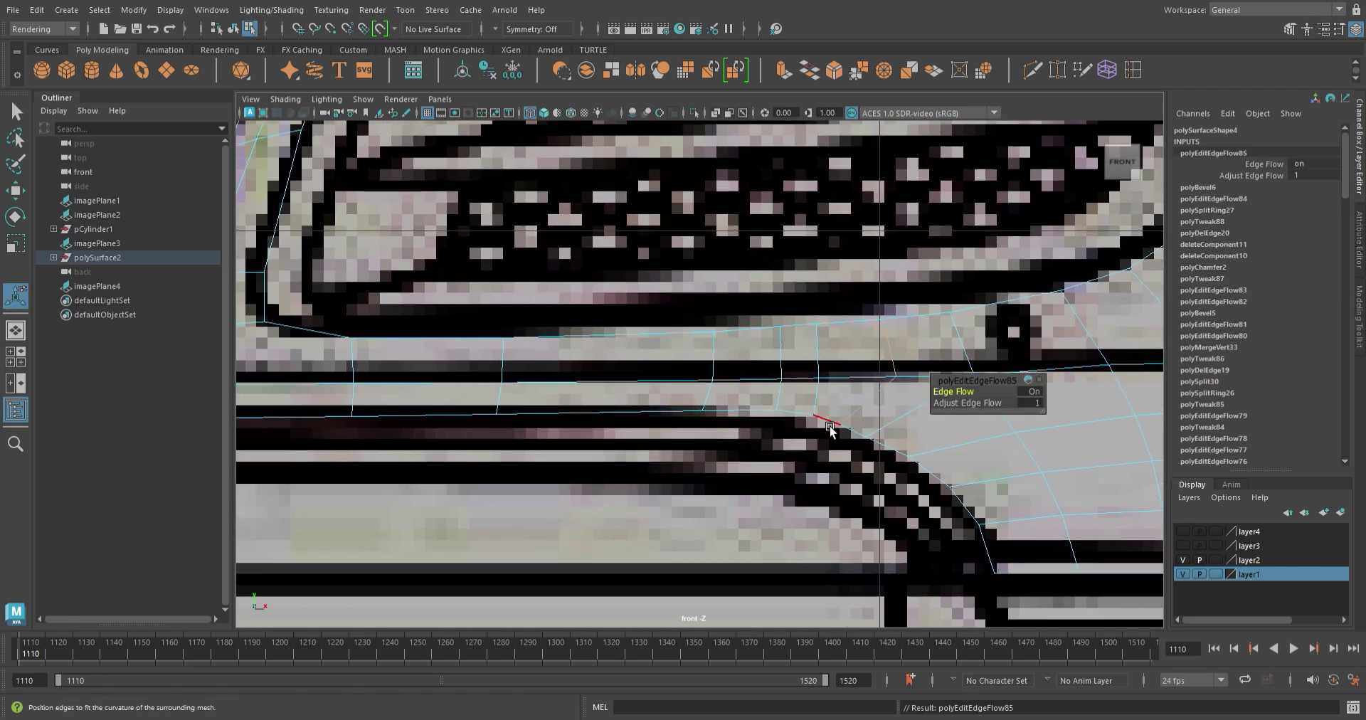
{"action": "key", "text": "g"}
{"action": "key", "text": "g"}
{"action": "key", "text": "g"}
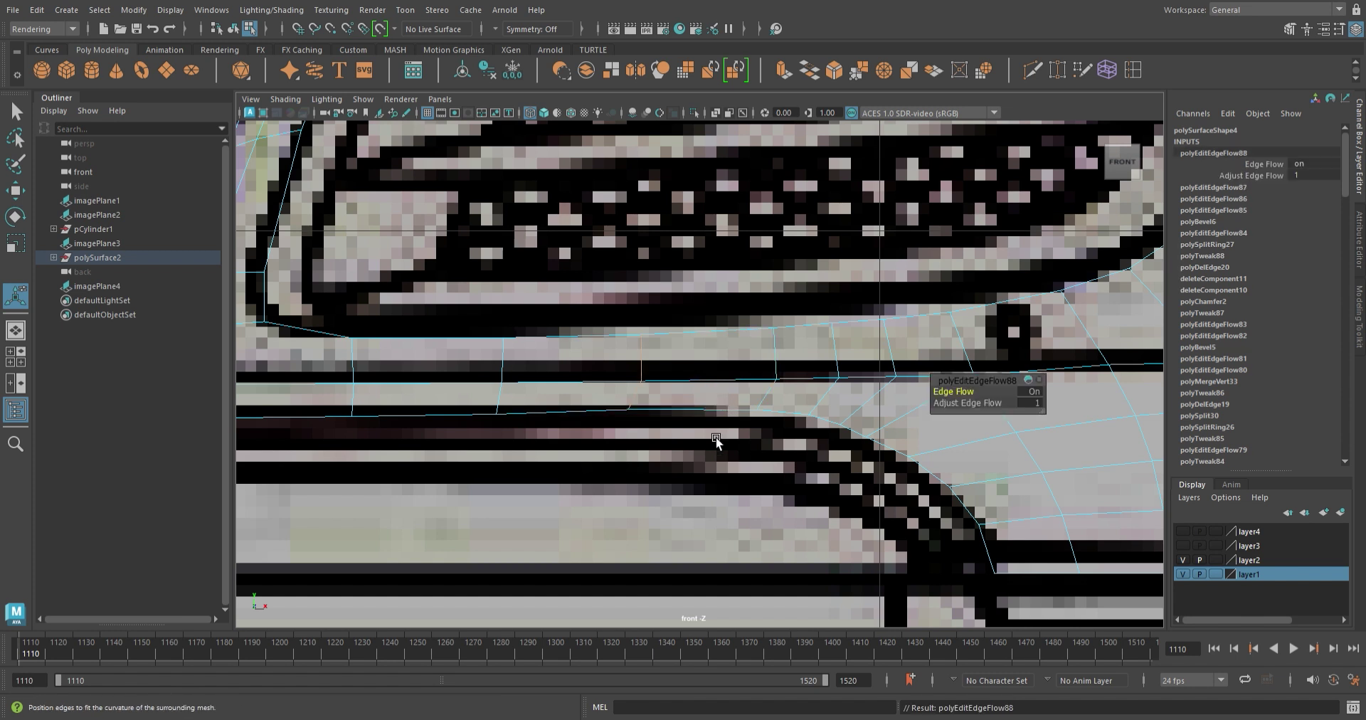
{"action": "scroll", "coordinate": [508, 432], "scroll_direction": "down", "scroll_amount": 3}
{"action": "scroll", "coordinate": [859, 518], "scroll_direction": "up", "scroll_amount": 2}
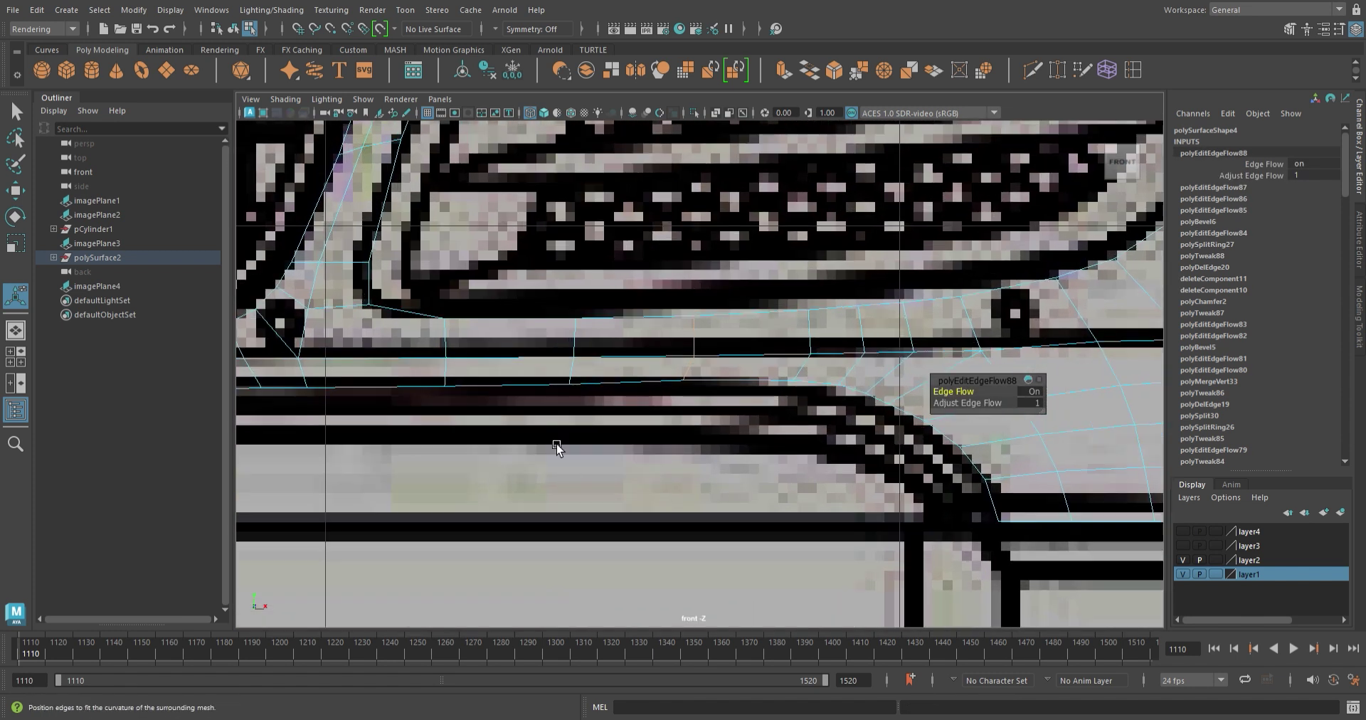
{"action": "scroll", "coordinate": [555, 448], "scroll_direction": "up", "scroll_amount": 2}
- Raise and slide the bumper edge further right, then undo the last edge-flow adjustment
{"action": "key", "text": "w"}
{"action": "scroll", "coordinate": [513, 339], "scroll_direction": "down", "scroll_amount": 2}
{"action": "scroll", "coordinate": [534, 351], "scroll_direction": "up", "scroll_amount": 1}
{"action": "left_click", "coordinate": [512, 396]}
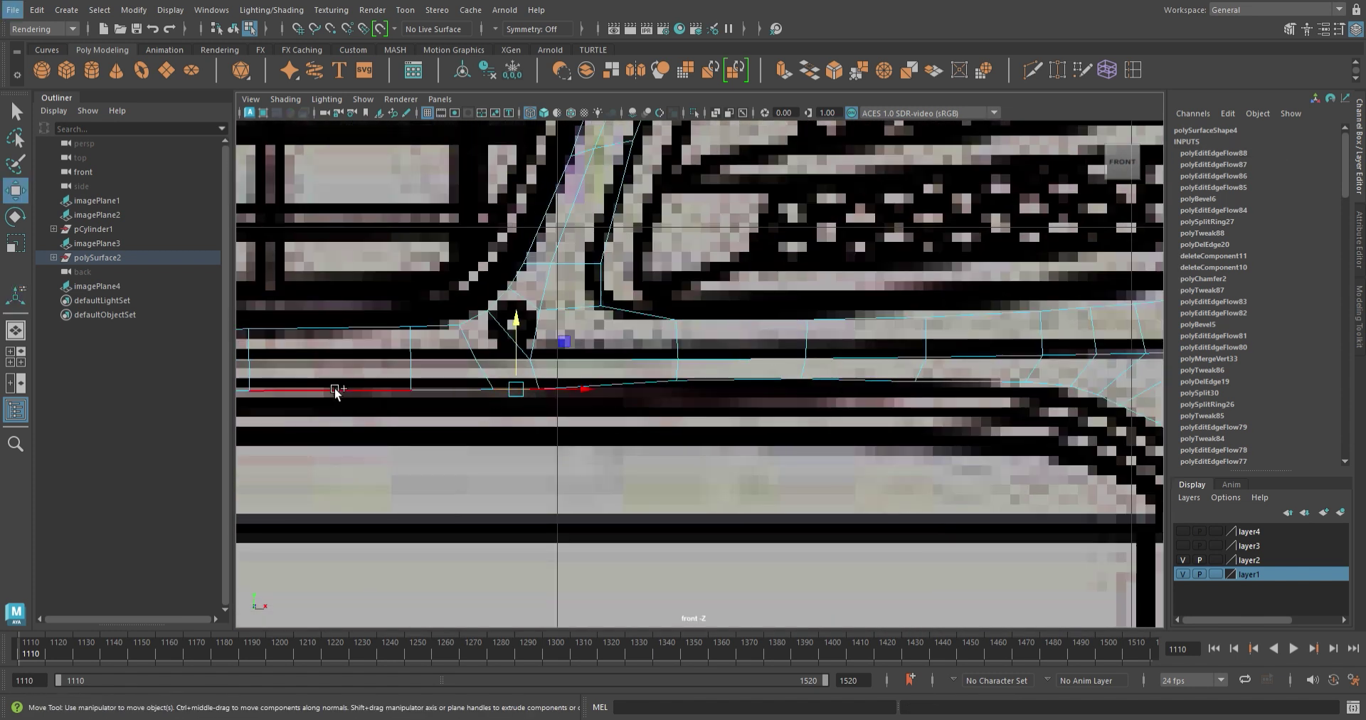
{"action": "scroll", "coordinate": [365, 421], "scroll_direction": "up", "scroll_amount": 2}
{"action": "mouse_move", "coordinate": [499, 368]}
{"action": "middle_mouse_down"}
{"action": "mouse_move", "coordinate": [566, 321]}
{"action": "mouse_move", "coordinate": [309, 332]}
{"action": "middle_mouse_up"}
{"action": "middle_click_drag", "start_coordinate": [580, 397], "coordinate": [616, 403], "text": "shift"}
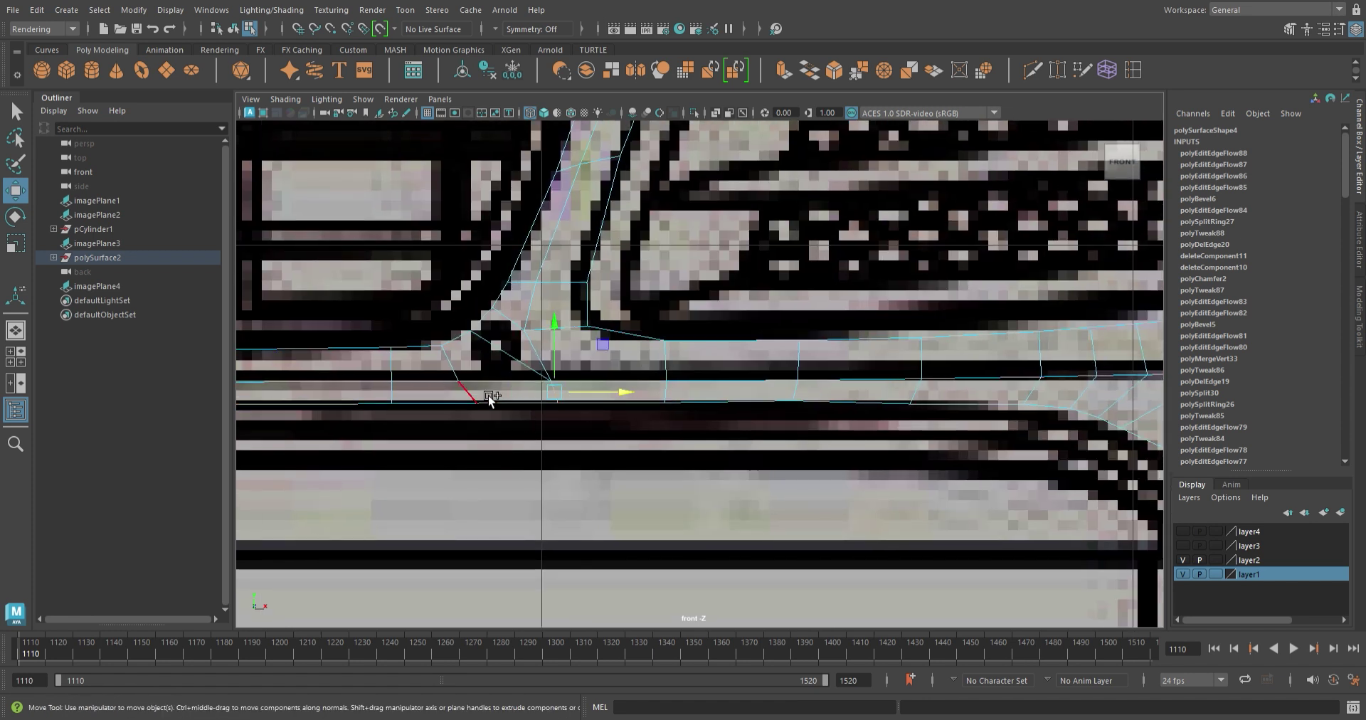
{"action": "key", "text": "ctrl+z"}
- Reselect the bumper mesh and fit its lower-line edge to the surrounding curvature
{"action": "key", "text": "t"}
{"action": "key", "text": "q"}
{"action": "scroll", "coordinate": [724, 272], "scroll_direction": "down", "scroll_amount": 10}
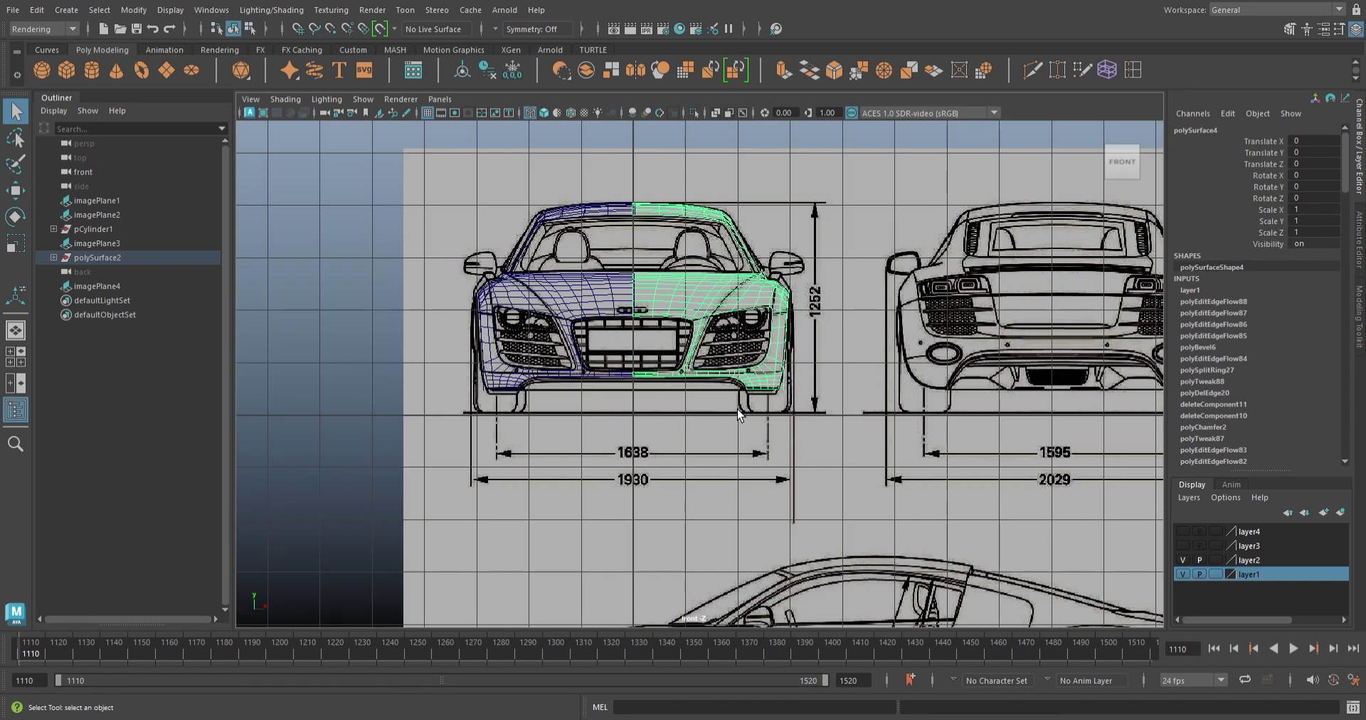
{"action": "left_click", "coordinate": [622, 391]}
{"action": "scroll", "coordinate": [622, 390], "scroll_direction": "up", "scroll_amount": 10}
{"action": "left_click", "coordinate": [621, 391]}
{"action": "key", "text": "F10"}
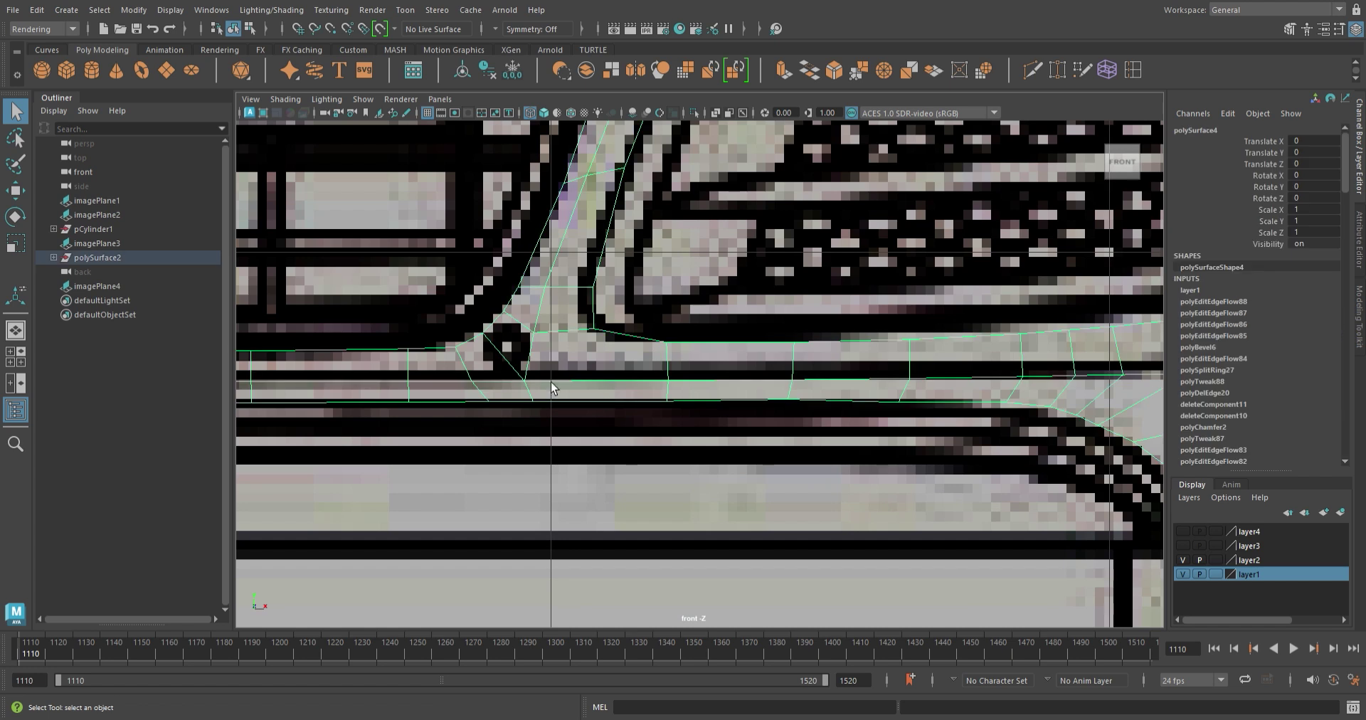
{"action": "left_click", "coordinate": [491, 404]}
{"action": "key", "text": "t"}
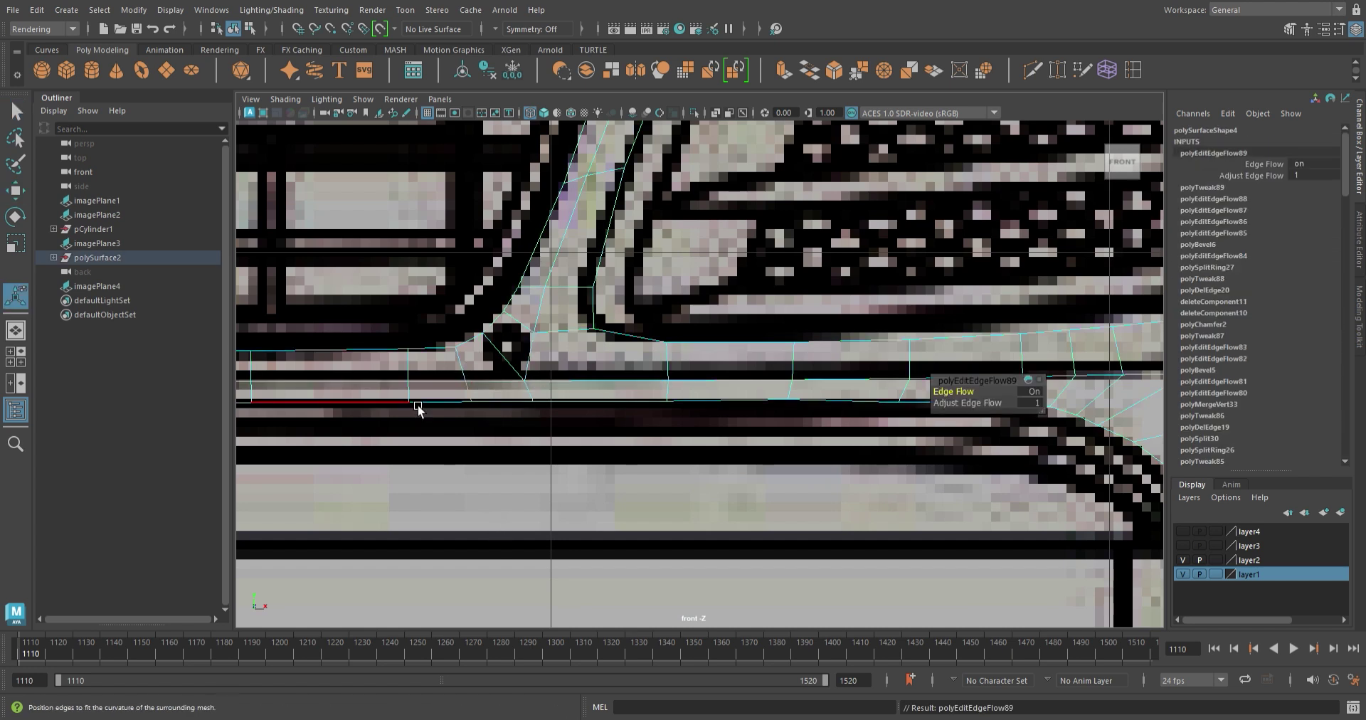
- Chamfer the grille-corner vertex and Multi-Cut a new edge down through the bumper
{"action": "scroll", "coordinate": [652, 418], "scroll_direction": "up", "scroll_amount": 2}
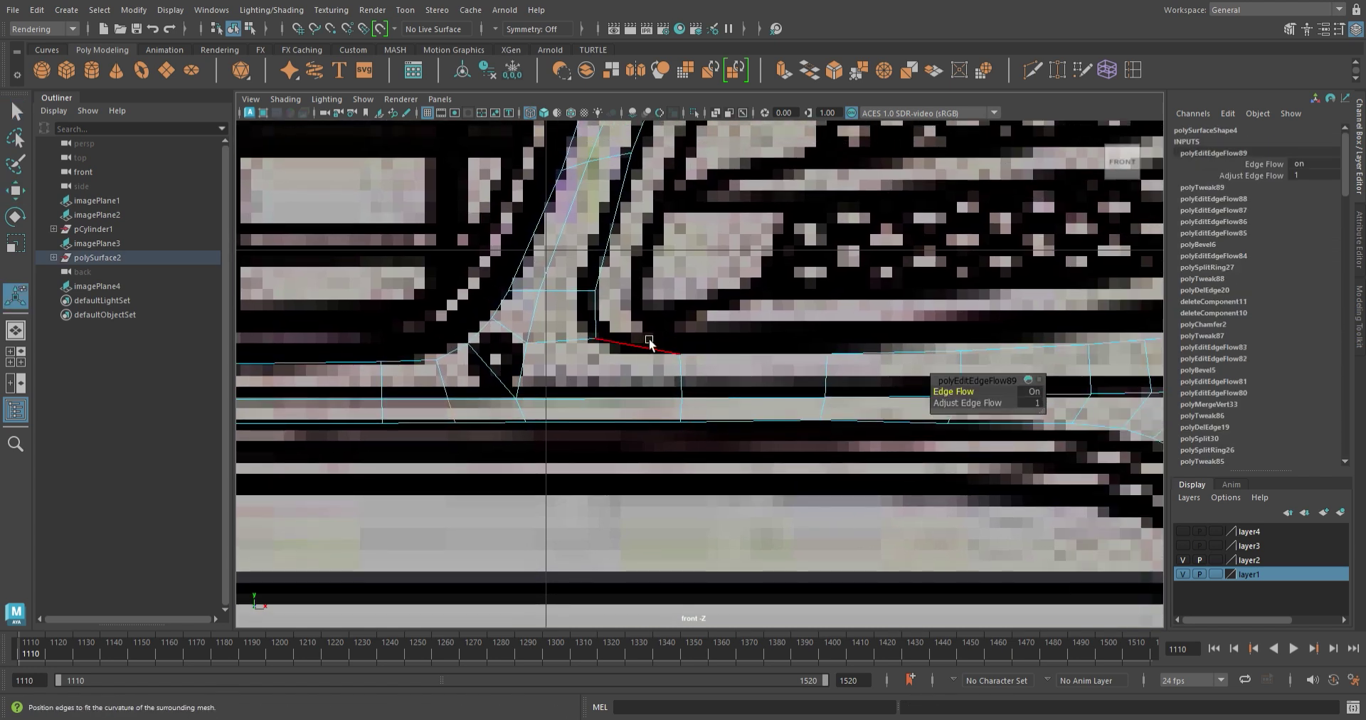
{"action": "scroll", "coordinate": [649, 344], "scroll_direction": "down", "scroll_amount": 1}
{"action": "right_click_drag", "start_coordinate": [669, 340], "coordinate": [673, 340], "text": "shift"}
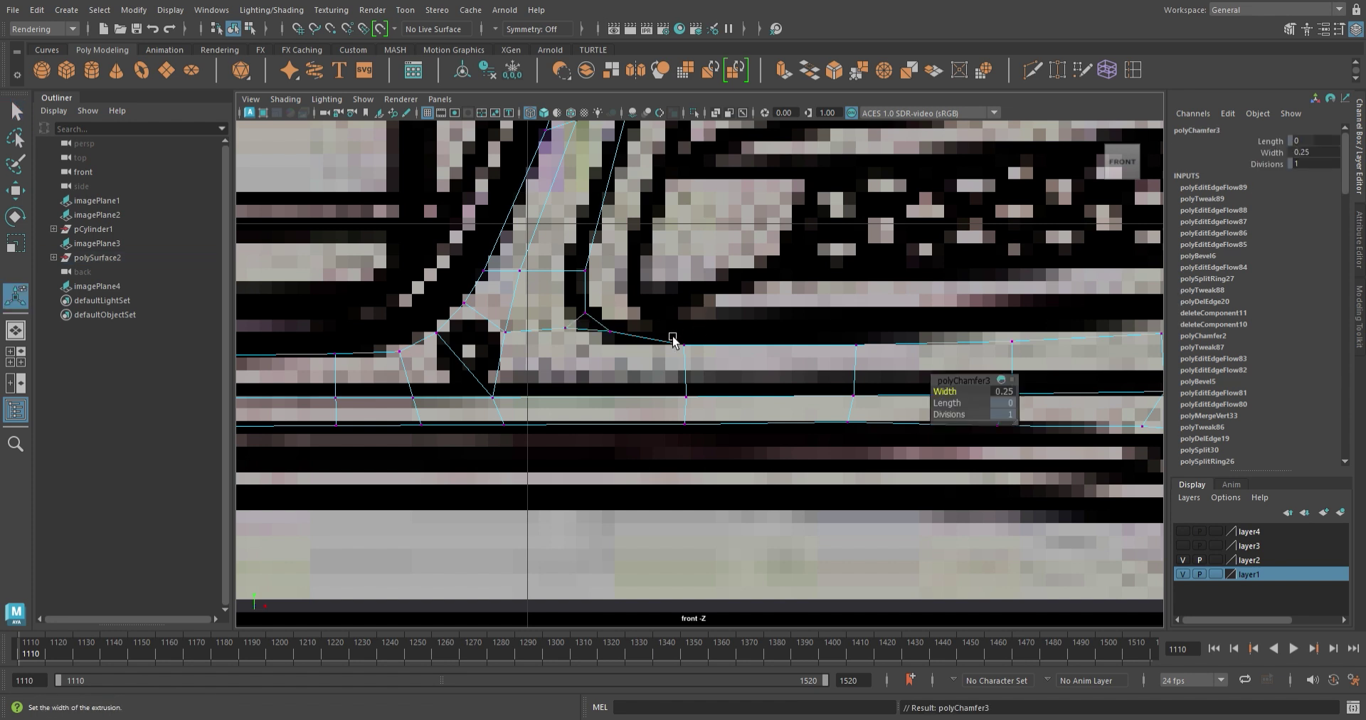
{"action": "left_click", "coordinate": [1036, 74]}
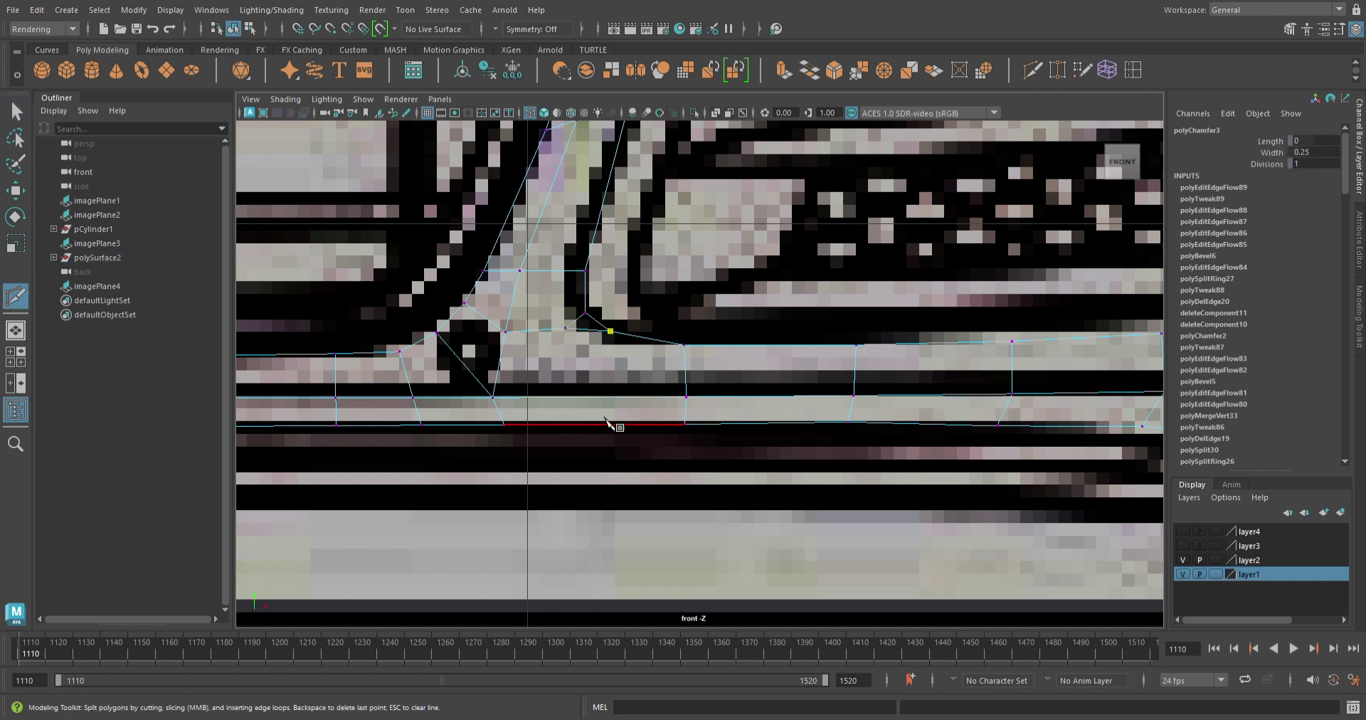
{"action": "left_click", "coordinate": [610, 425]}
{"action": "key", "text": "Return"}
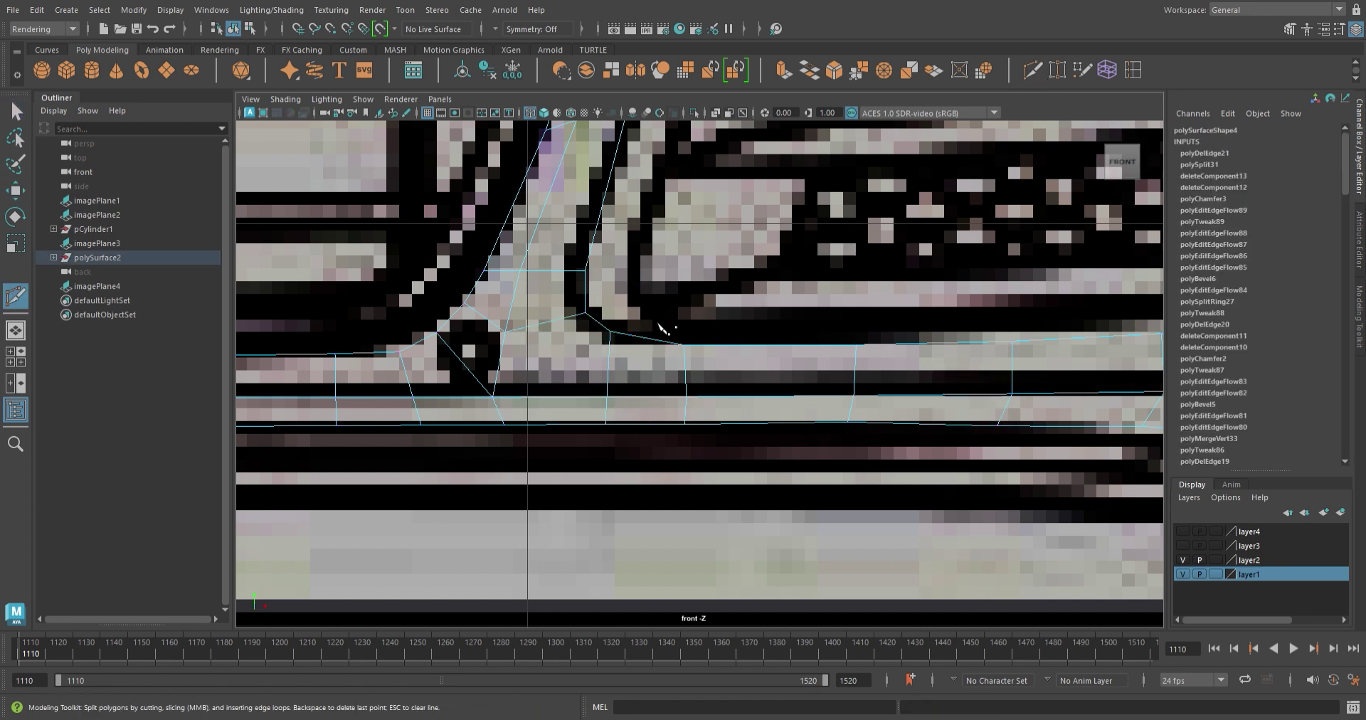
- Move the grille-corner vertex up-left onto the grille outline
{"action": "key", "text": "w"}
{"action": "scroll", "coordinate": [669, 350], "scroll_direction": "up", "scroll_amount": 1}
{"action": "left_click", "coordinate": [609, 331]}
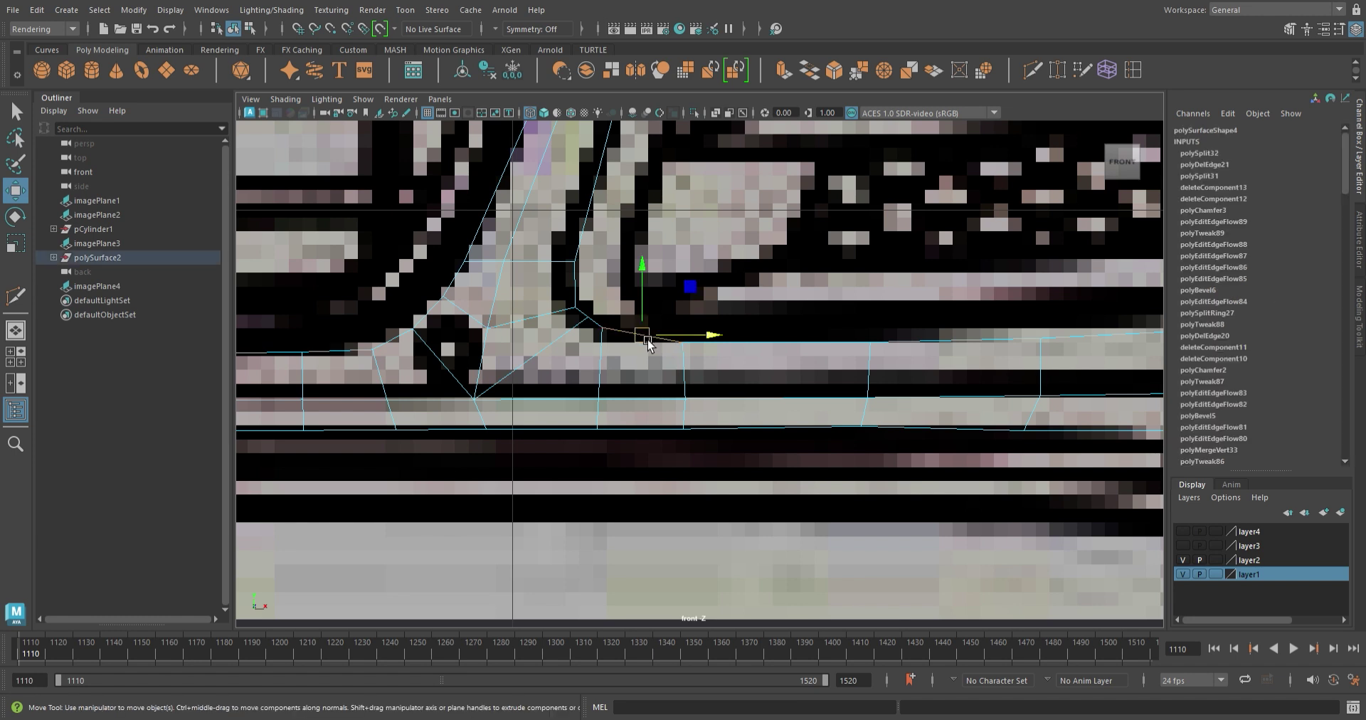
{"action": "mouse_move", "coordinate": [627, 337]}
{"action": "left_mouse_down"}
{"action": "mouse_move", "coordinate": [598, 325]}
{"action": "mouse_move", "coordinate": [563, 270]}
{"action": "left_mouse_up"}
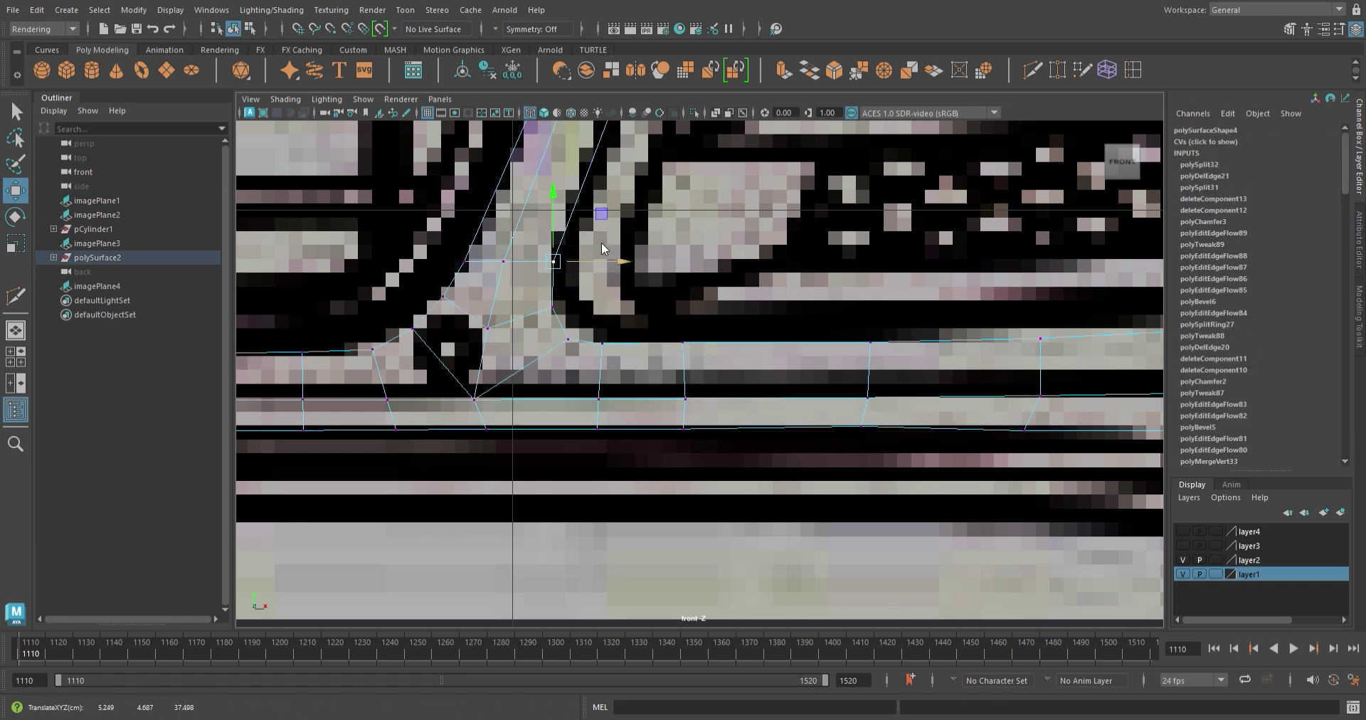
- Move the vertex above the grille corner down-left onto the headlight outline
{"action": "middle_click_drag", "start_coordinate": [616, 269], "coordinate": [644, 378], "text": "alt"}
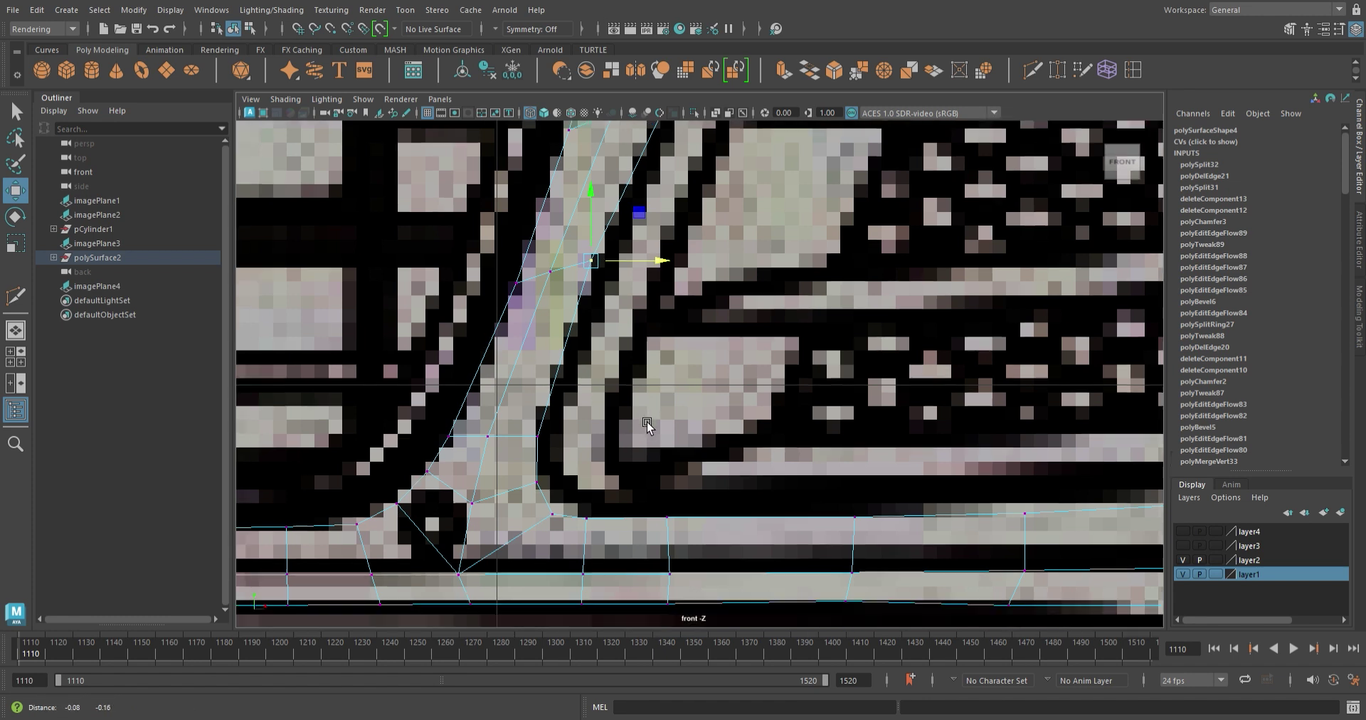
{"action": "scroll", "coordinate": [703, 223], "scroll_direction": "down", "scroll_amount": 3}
{"action": "scroll", "coordinate": [697, 370], "scroll_direction": "down", "scroll_amount": 3}
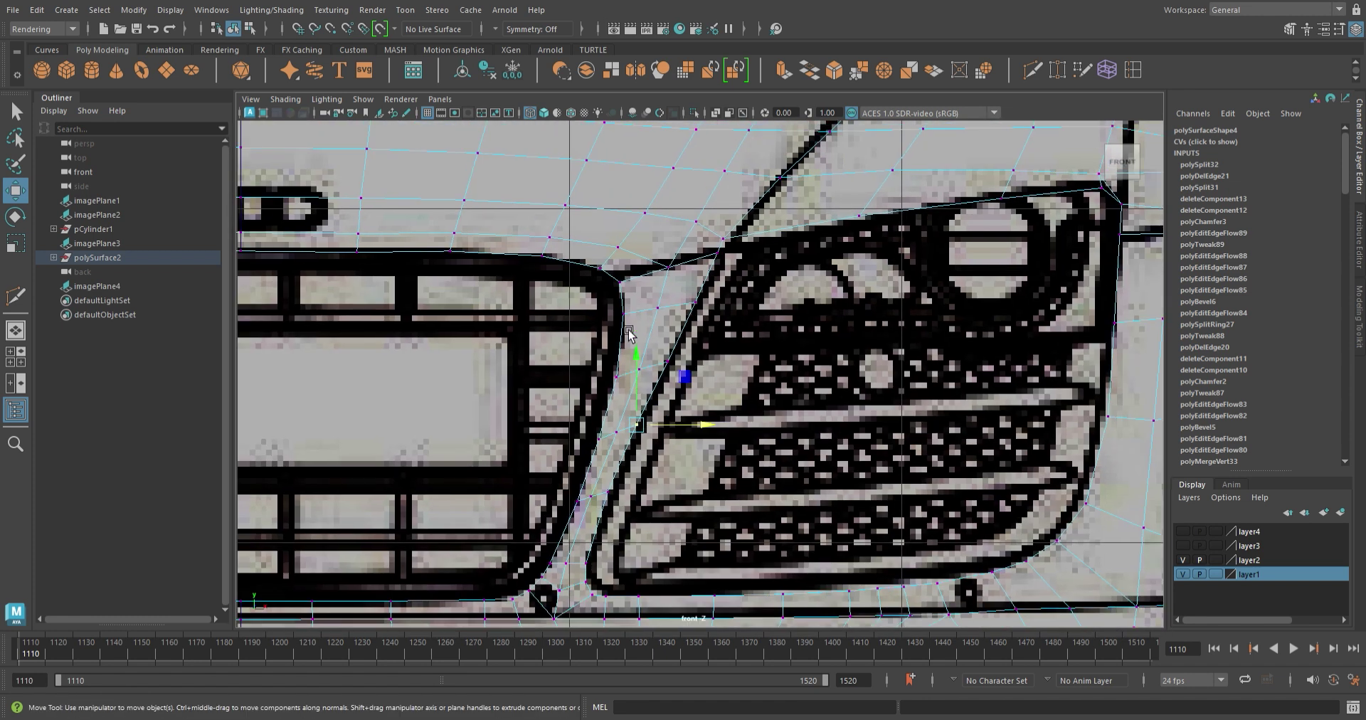
{"action": "scroll", "coordinate": [863, 456], "scroll_direction": "up", "scroll_amount": 4}
{"action": "left_click_drag", "start_coordinate": [702, 218], "coordinate": [672, 246]}
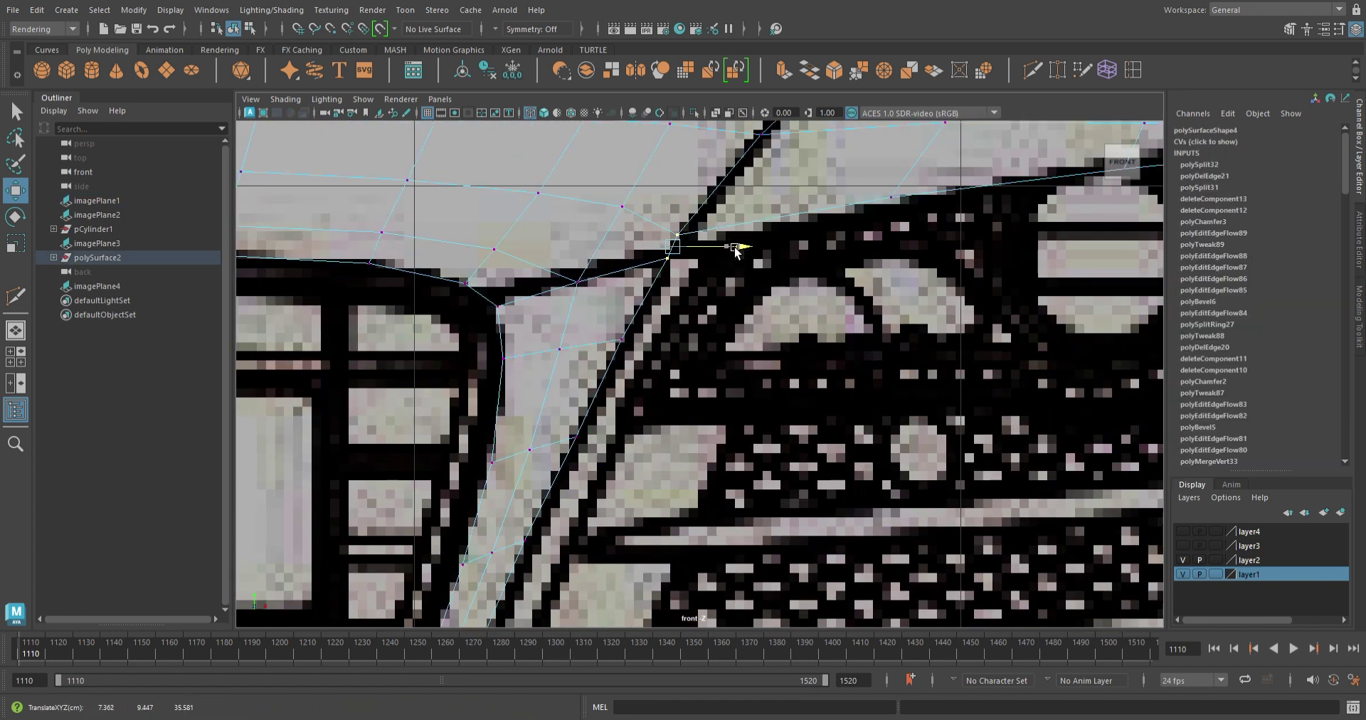
{"action": "scroll", "coordinate": [697, 295], "scroll_direction": "down", "scroll_amount": 4}
{"action": "scroll", "coordinate": [868, 391], "scroll_direction": "down", "scroll_amount": 3}
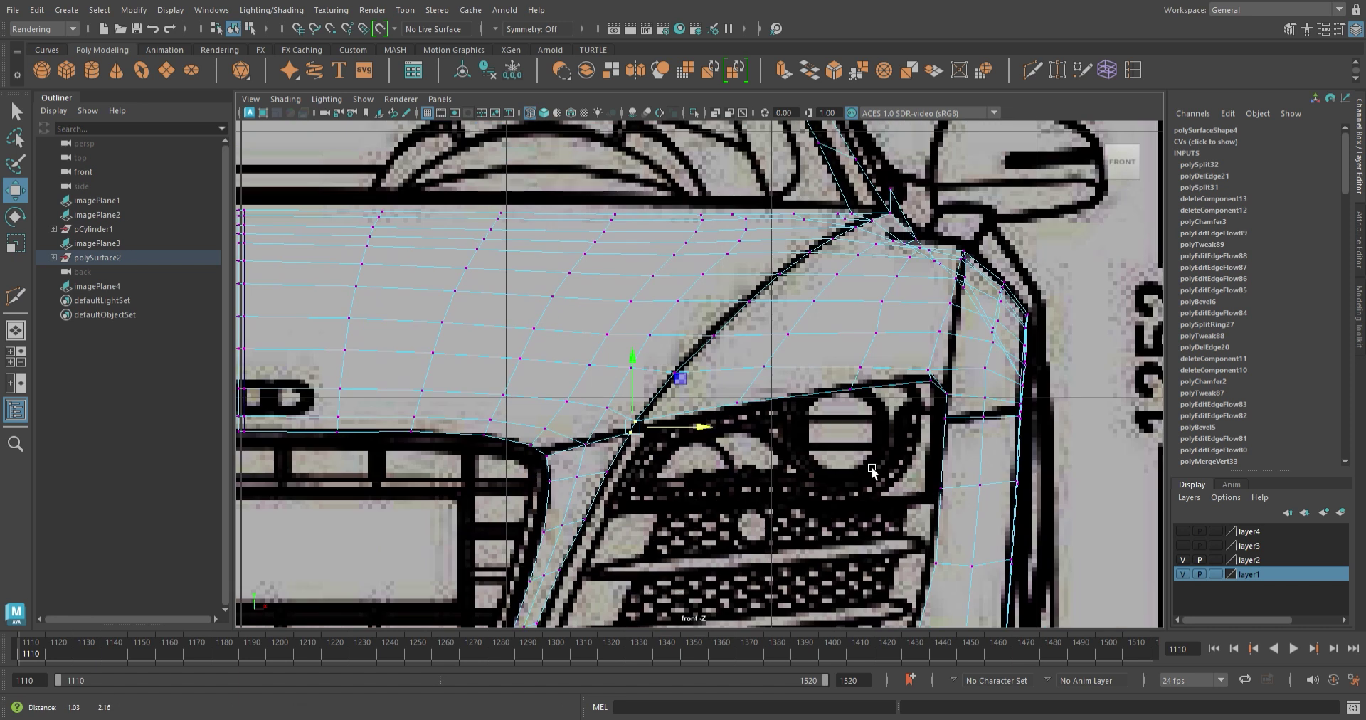
{"action": "scroll", "coordinate": [847, 356], "scroll_direction": "up", "scroll_amount": 3}
{"action": "scroll", "coordinate": [837, 334], "scroll_direction": "up", "scroll_amount": 2}
{"action": "scroll", "coordinate": [836, 335], "scroll_direction": "down", "scroll_amount": 3}
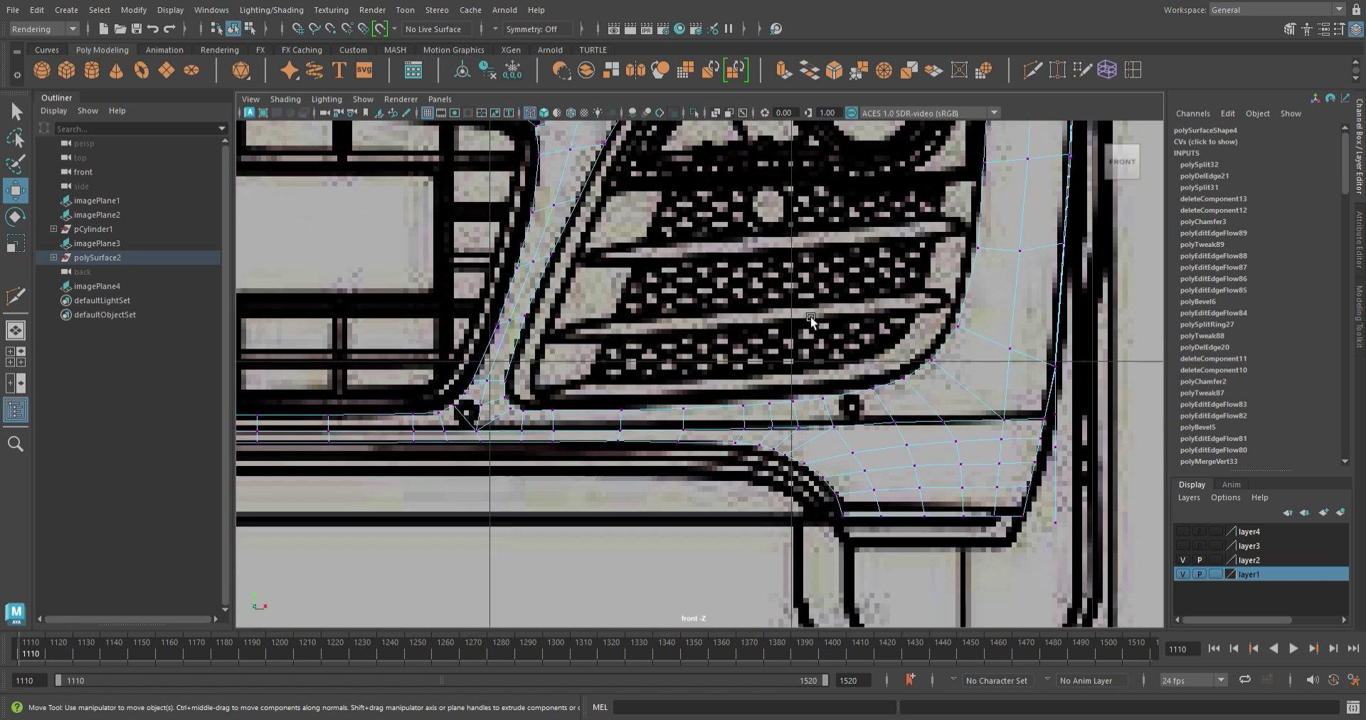
{"action": "scroll", "coordinate": [763, 413], "scroll_direction": "up", "scroll_amount": 3}
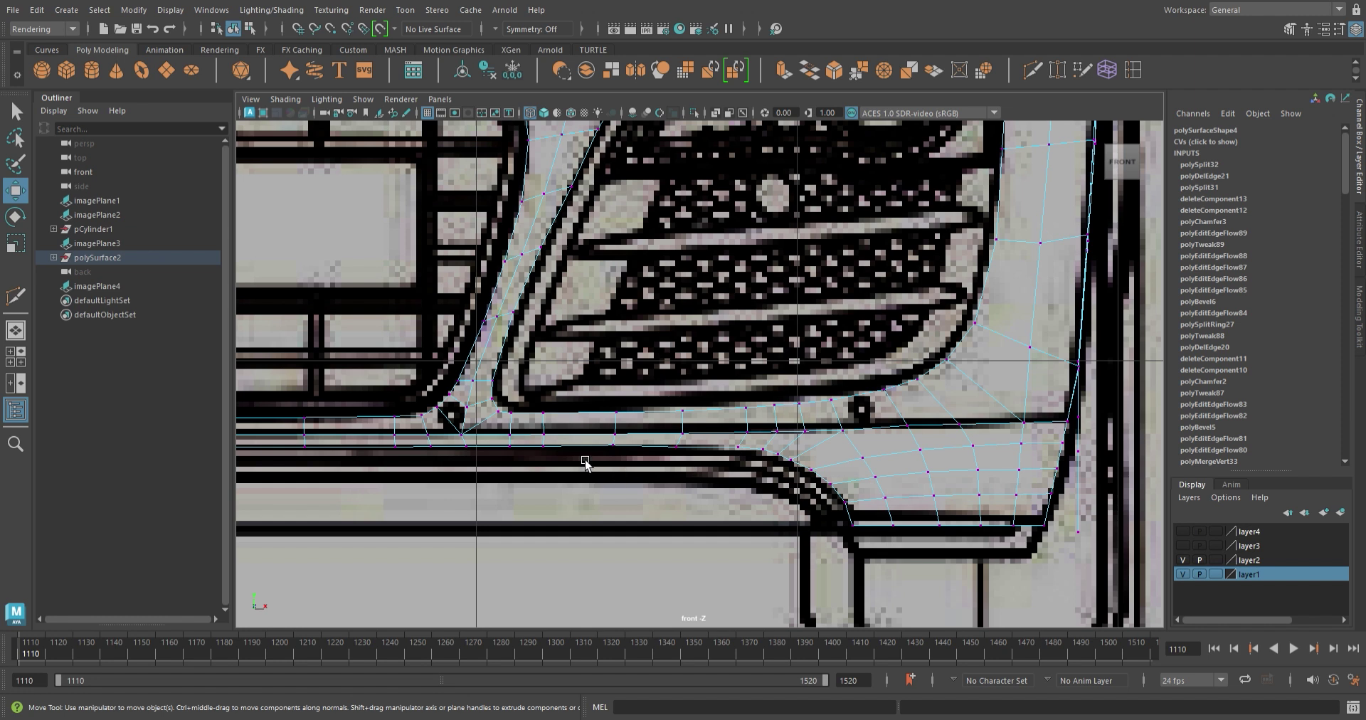
- Nudge the vertex slightly upward onto the bumper line
{"action": "scroll", "coordinate": [585, 462], "scroll_direction": "up", "scroll_amount": 1}
{"action": "scroll", "coordinate": [658, 421], "scroll_direction": "up", "scroll_amount": 3}
{"action": "middle_click_drag", "start_coordinate": [731, 382], "coordinate": [733, 318]}
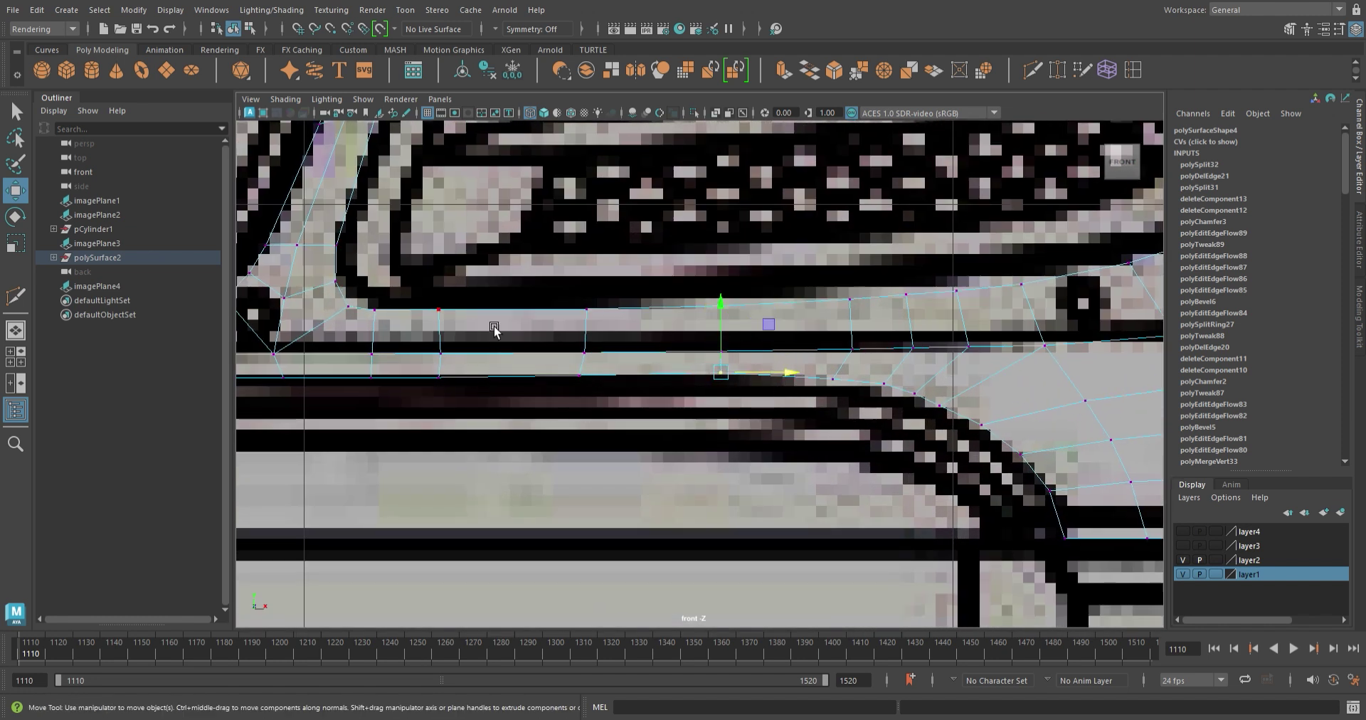
- Bevel the edge at the headlight's lower corner and slide the new vertex rightward
{"action": "left_click", "coordinate": [431, 353]}
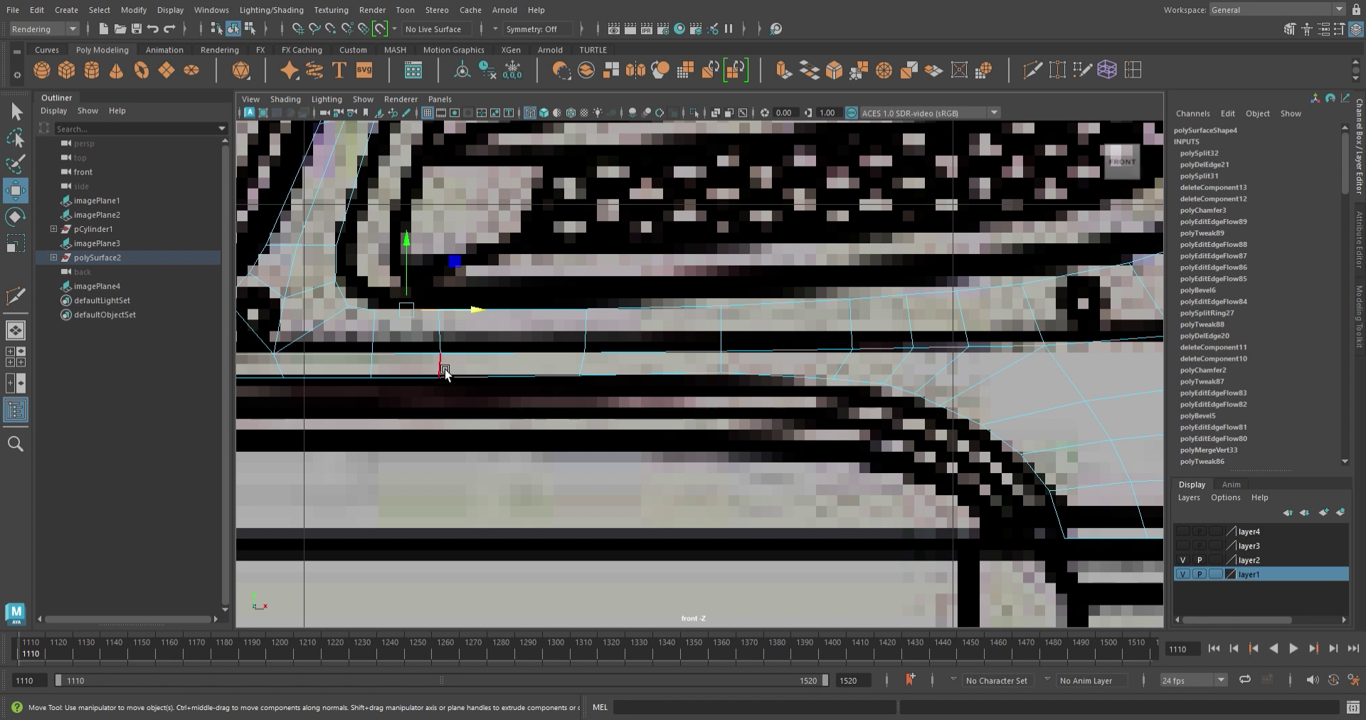
{"action": "scroll", "coordinate": [444, 372], "scroll_direction": "down", "scroll_amount": 3}
{"action": "scroll", "coordinate": [519, 357], "scroll_direction": "up", "scroll_amount": 3}
{"action": "middle_click_drag", "start_coordinate": [519, 356], "coordinate": [798, 414], "text": "alt"}
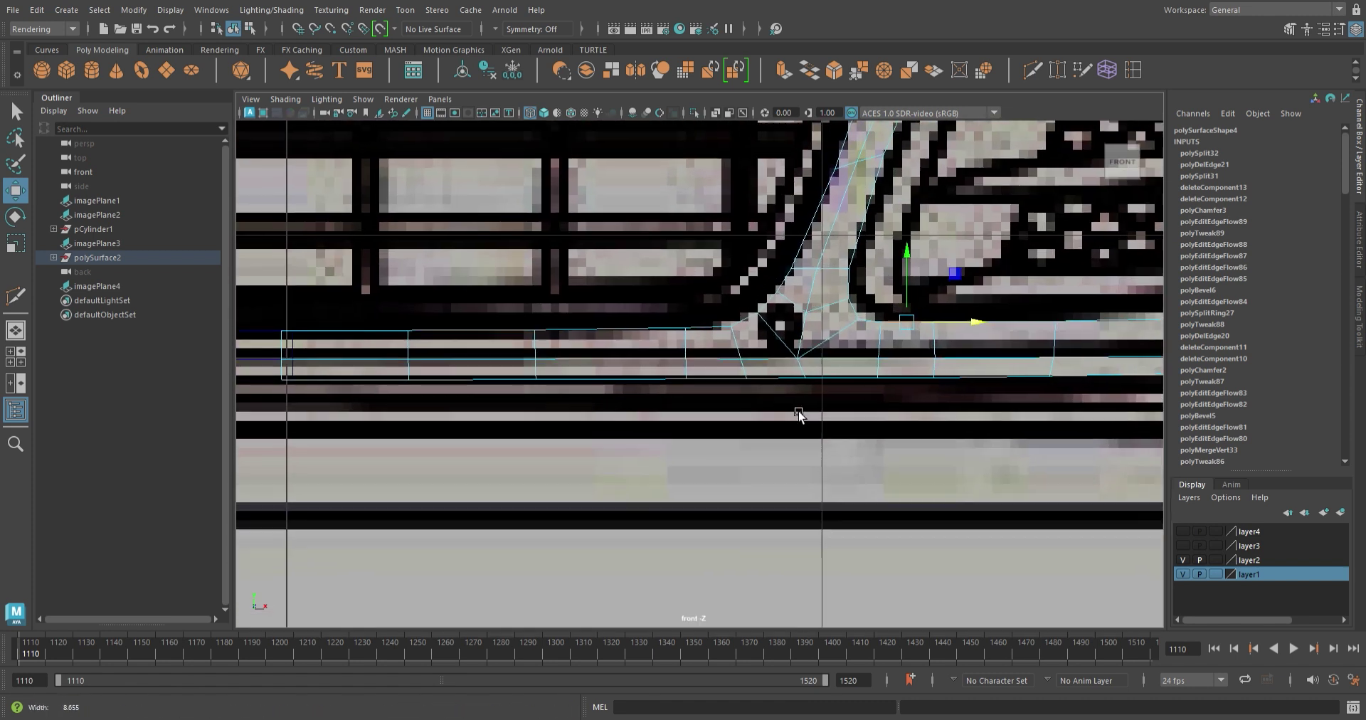
{"action": "scroll", "coordinate": [702, 392], "scroll_direction": "up", "scroll_amount": 2}
{"action": "key", "text": "ctrl+b"}
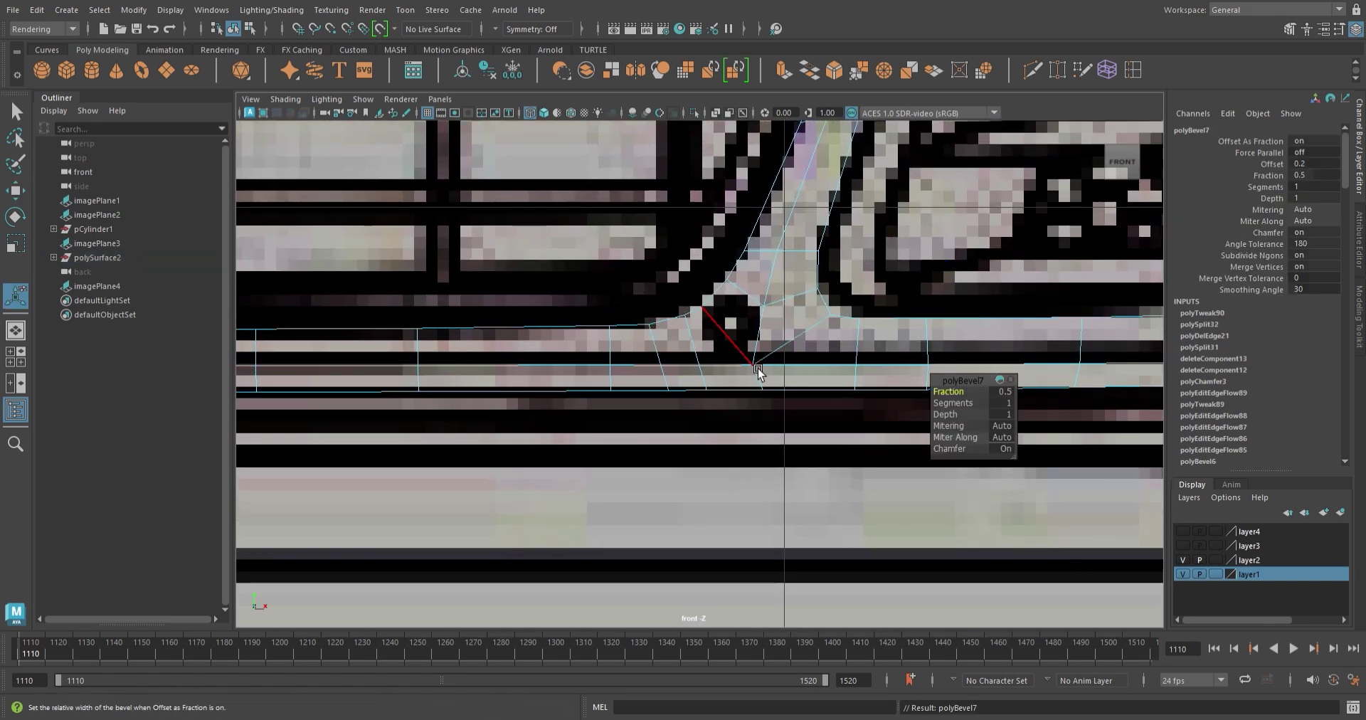
{"action": "mouse_move", "coordinate": [679, 366]}
{"action": "left_mouse_down"}
{"action": "mouse_move", "coordinate": [600, 375]}
{"action": "mouse_move", "coordinate": [662, 386]}
{"action": "left_mouse_up"}
- Apply Edit Edge Flow to the surrounding loops so they follow the body curvature
{"action": "right_click_drag", "start_coordinate": [691, 400], "coordinate": [668, 519], "text": "shift"}
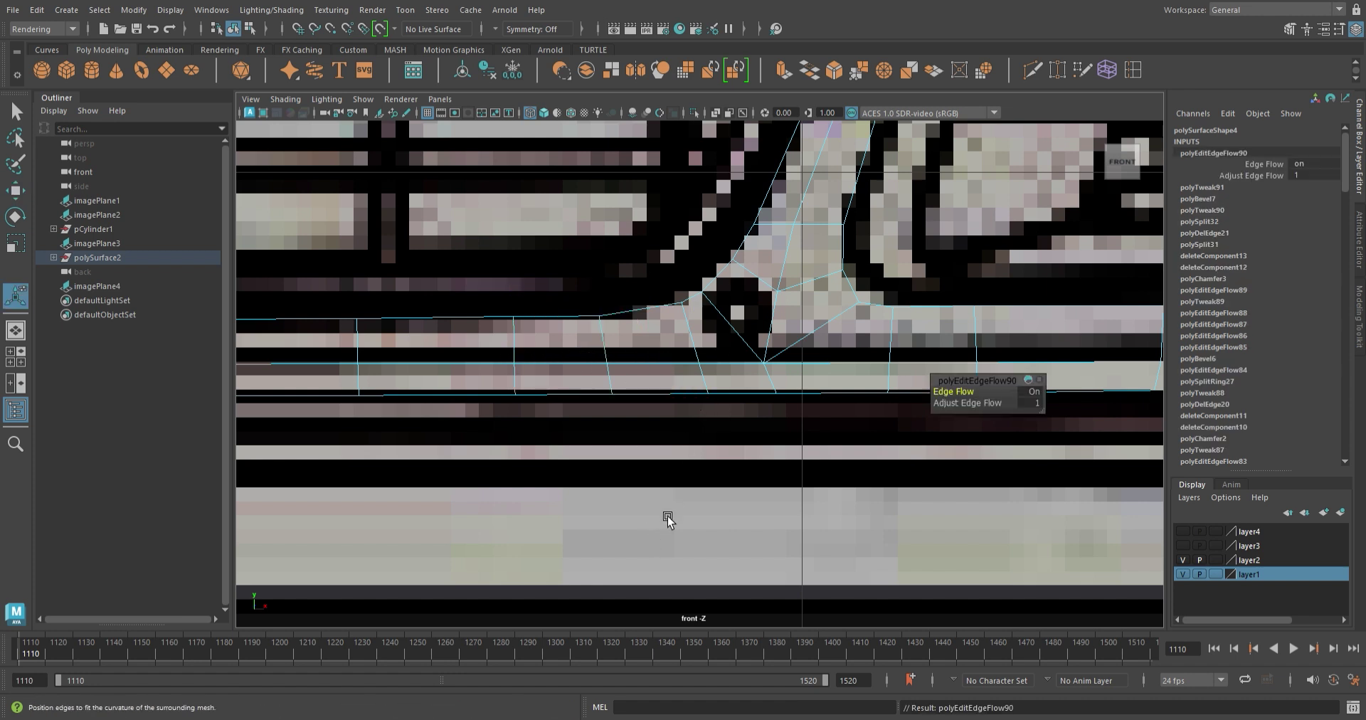
{"action": "mouse_move", "coordinate": [711, 387]}
{"action": "right_mouse_down", "text": "shift"}
{"action": "mouse_move", "coordinate": [711, 427]}
{"action": "mouse_move", "coordinate": [716, 385]}
{"action": "right_mouse_up", "text": "shift"}
{"action": "scroll", "coordinate": [617, 399], "scroll_direction": "down", "scroll_amount": 5}
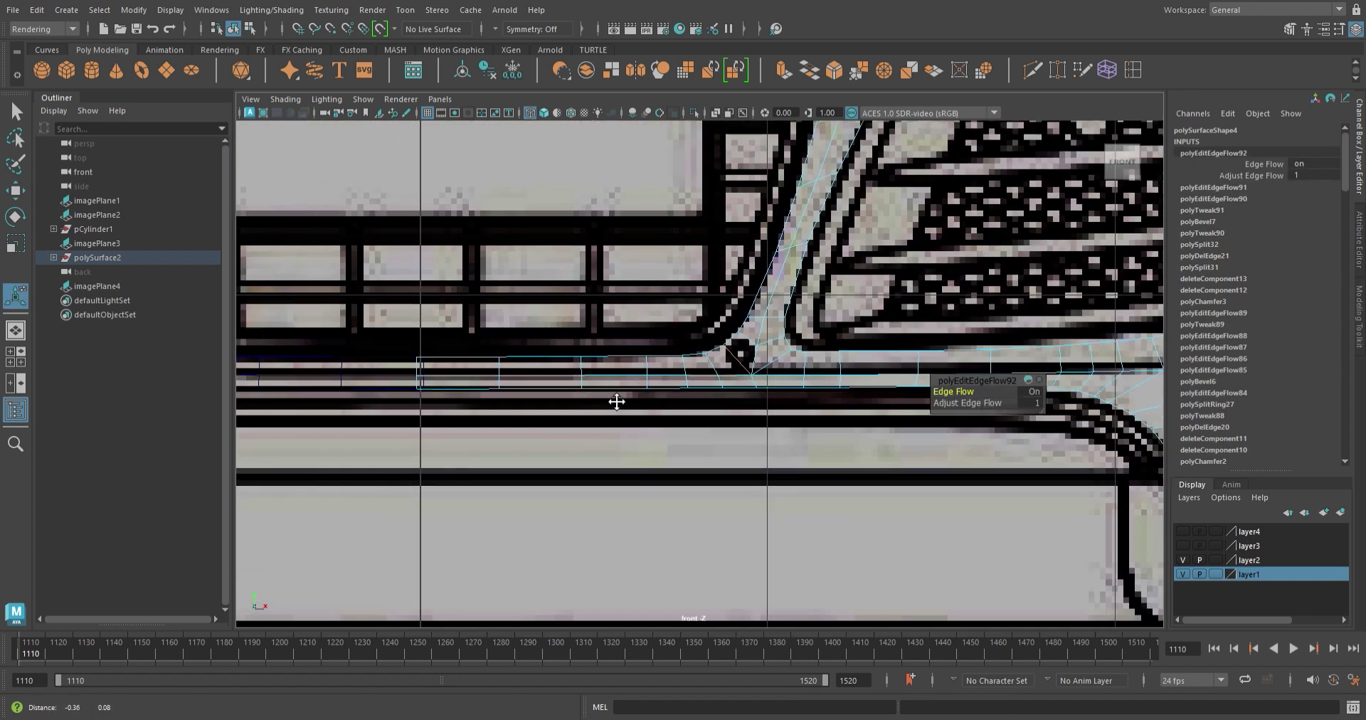
{"action": "scroll", "coordinate": [503, 464], "scroll_direction": "down", "scroll_amount": 4}
{"action": "scroll", "coordinate": [441, 525], "scroll_direction": "up", "scroll_amount": 3}
{"action": "scroll", "coordinate": [441, 524], "scroll_direction": "down", "scroll_amount": 2}
{"action": "scroll", "coordinate": [498, 498], "scroll_direction": "down", "scroll_amount": 3}
{"action": "scroll", "coordinate": [641, 462], "scroll_direction": "up", "scroll_amount": 3}
{"action": "scroll", "coordinate": [748, 442], "scroll_direction": "up", "scroll_amount": 2}
{"action": "scroll", "coordinate": [749, 443], "scroll_direction": "up", "scroll_amount": 2}
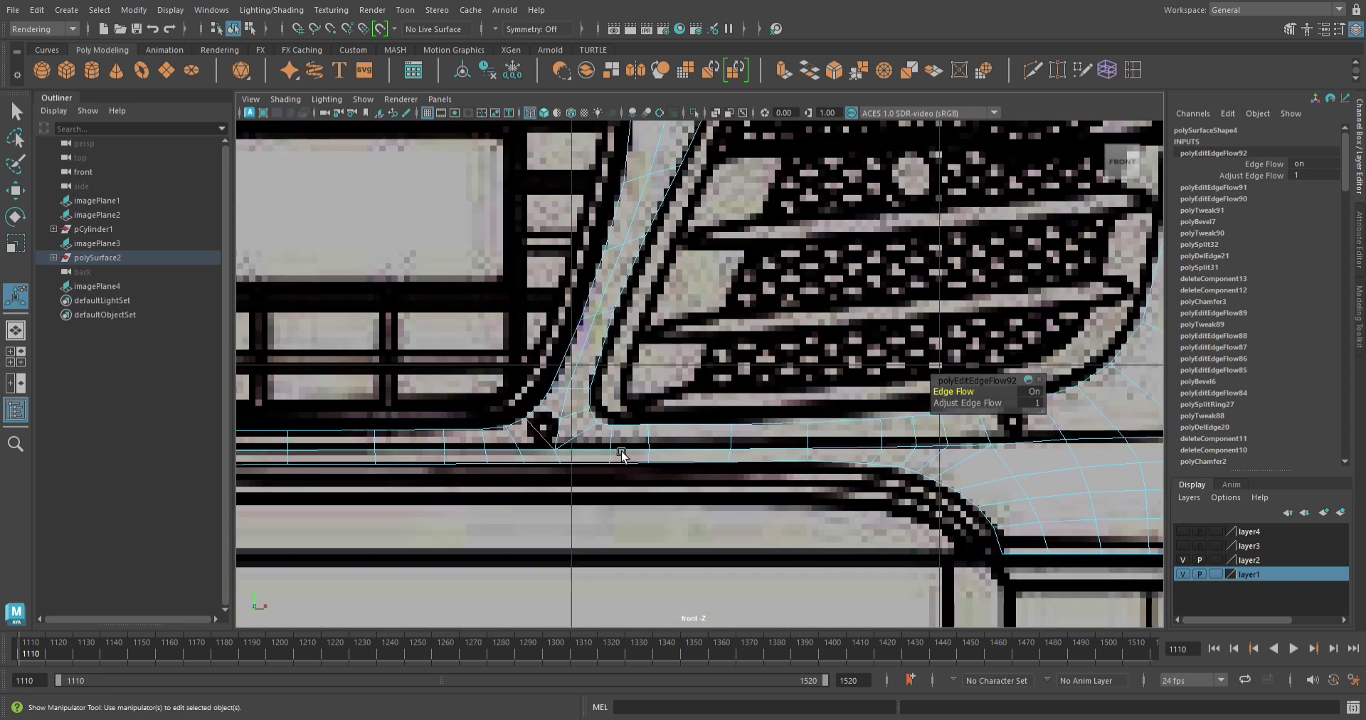
{"action": "scroll", "coordinate": [676, 484], "scroll_direction": "up", "scroll_amount": 2}
{"action": "scroll", "coordinate": [750, 512], "scroll_direction": "up", "scroll_amount": 2}
{"action": "scroll", "coordinate": [790, 500], "scroll_direction": "up", "scroll_amount": 1}
- Add a Multi-Cut edge across the faces at the headlight's outer corner
{"action": "key", "text": "F9"}
{"action": "key", "text": "w"}
{"action": "left_click", "coordinate": [783, 492]}
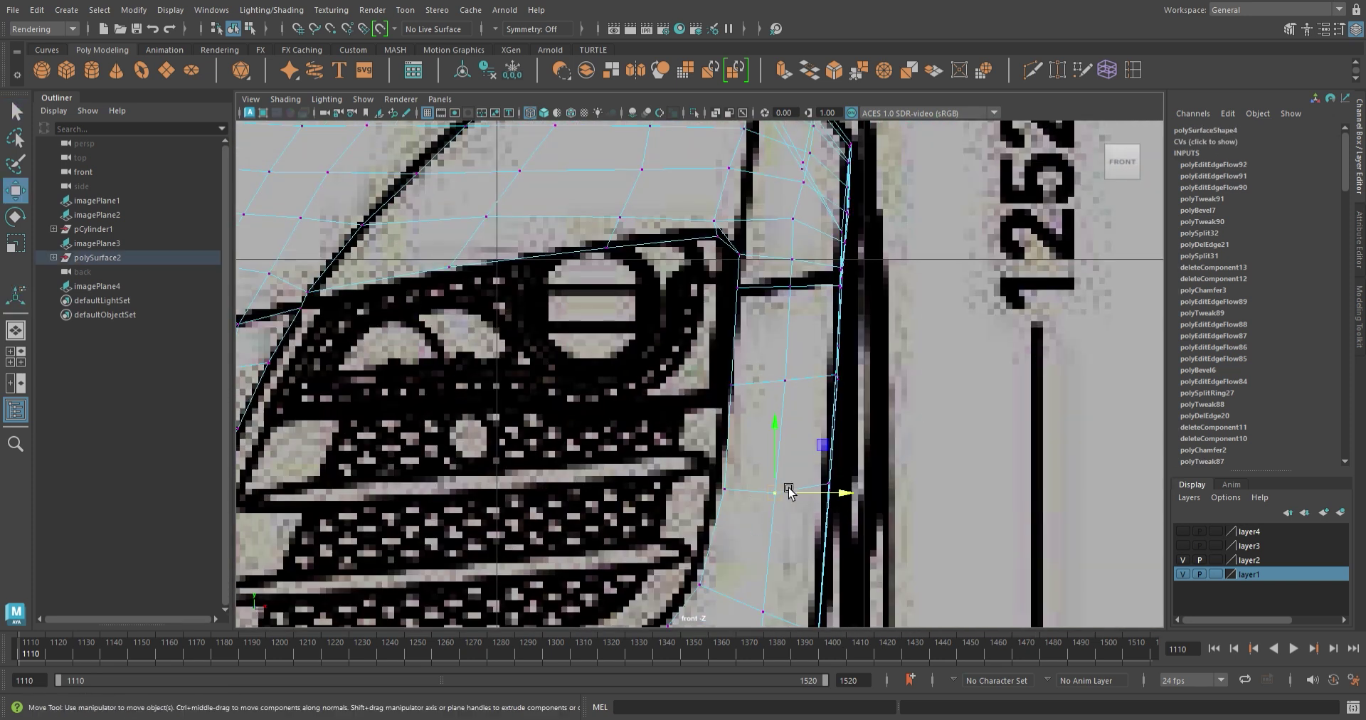
{"action": "scroll", "coordinate": [714, 430], "scroll_direction": "up", "scroll_amount": 2}
{"action": "middle_click_drag", "start_coordinate": [717, 341], "coordinate": [706, 477], "text": "alt"}
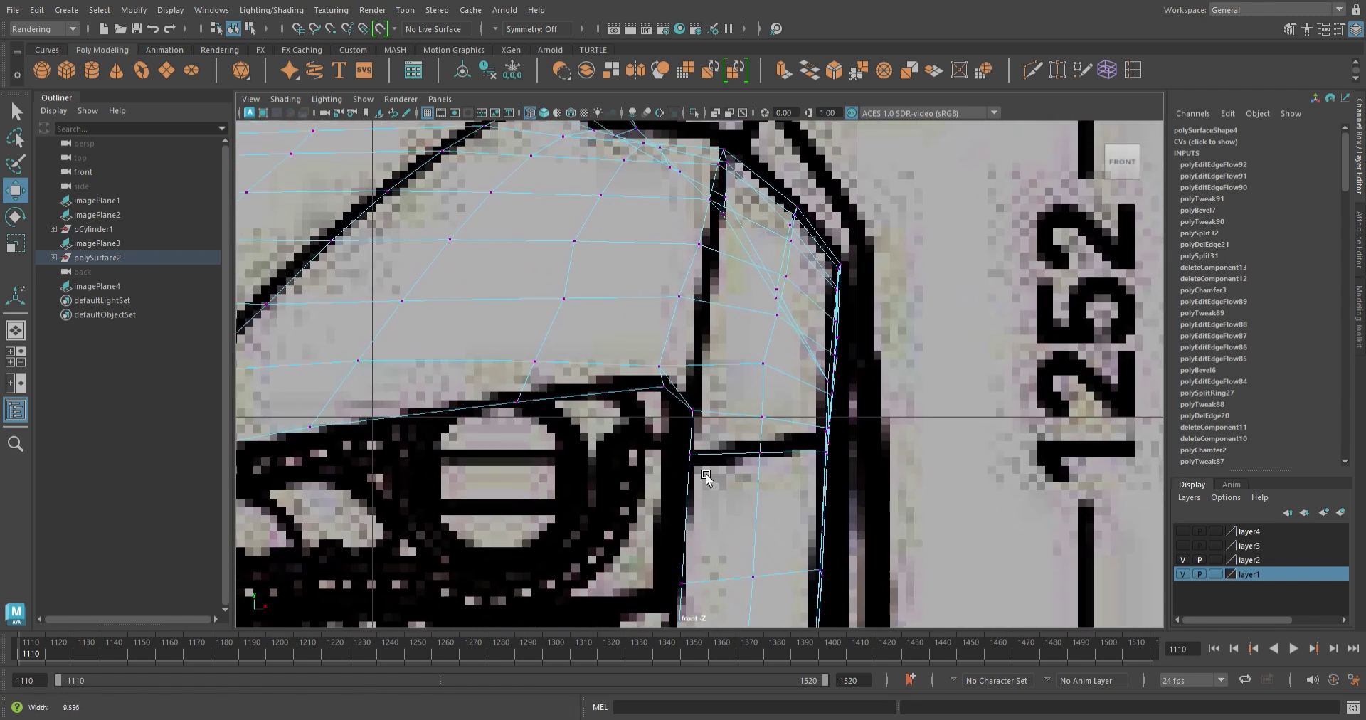
{"action": "right_click_drag", "start_coordinate": [706, 476], "coordinate": [726, 418], "text": "shift"}
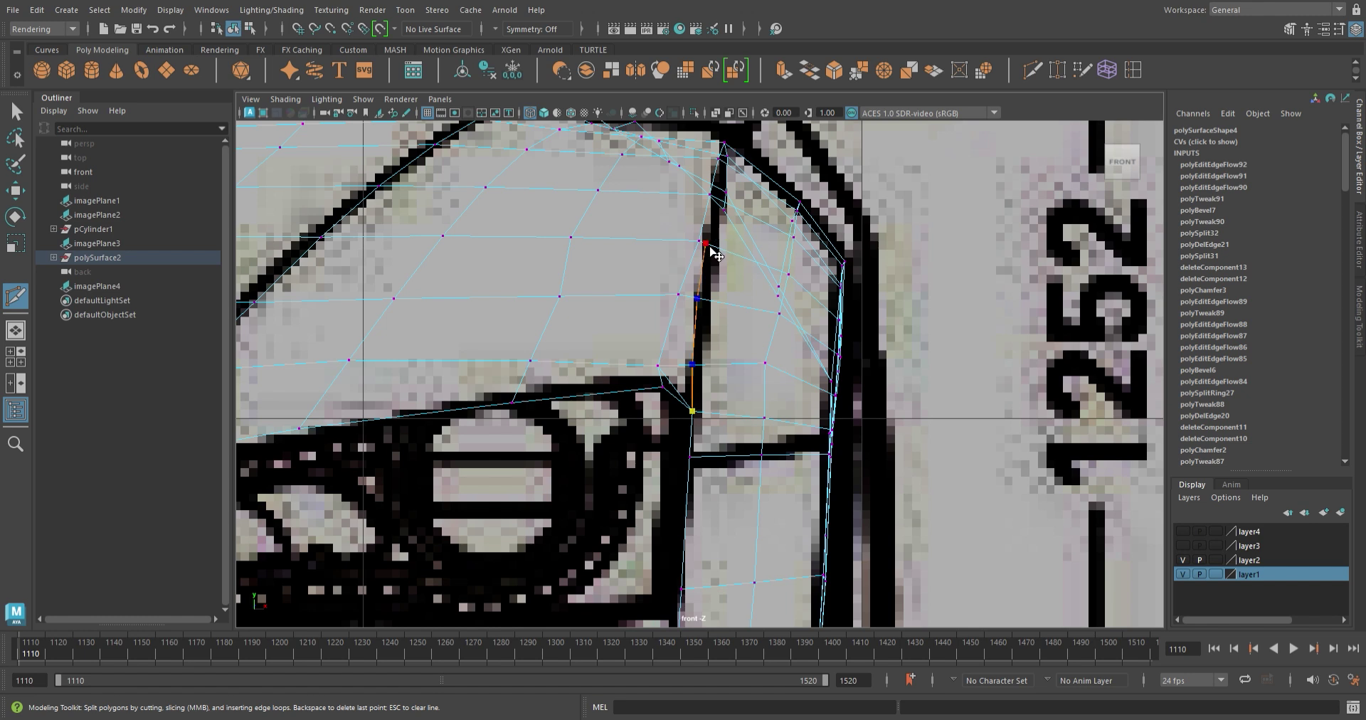
{"action": "key", "text": "Return"}
- Delete the stray edge near the headlight corner
{"action": "mouse_move", "coordinate": [715, 253]}
{"action": "right_mouse_down", "text": "alt"}
{"action": "mouse_move", "coordinate": [679, 412]}
{"action": "mouse_move", "coordinate": [764, 449]}
{"action": "right_mouse_up", "text": "alt"}
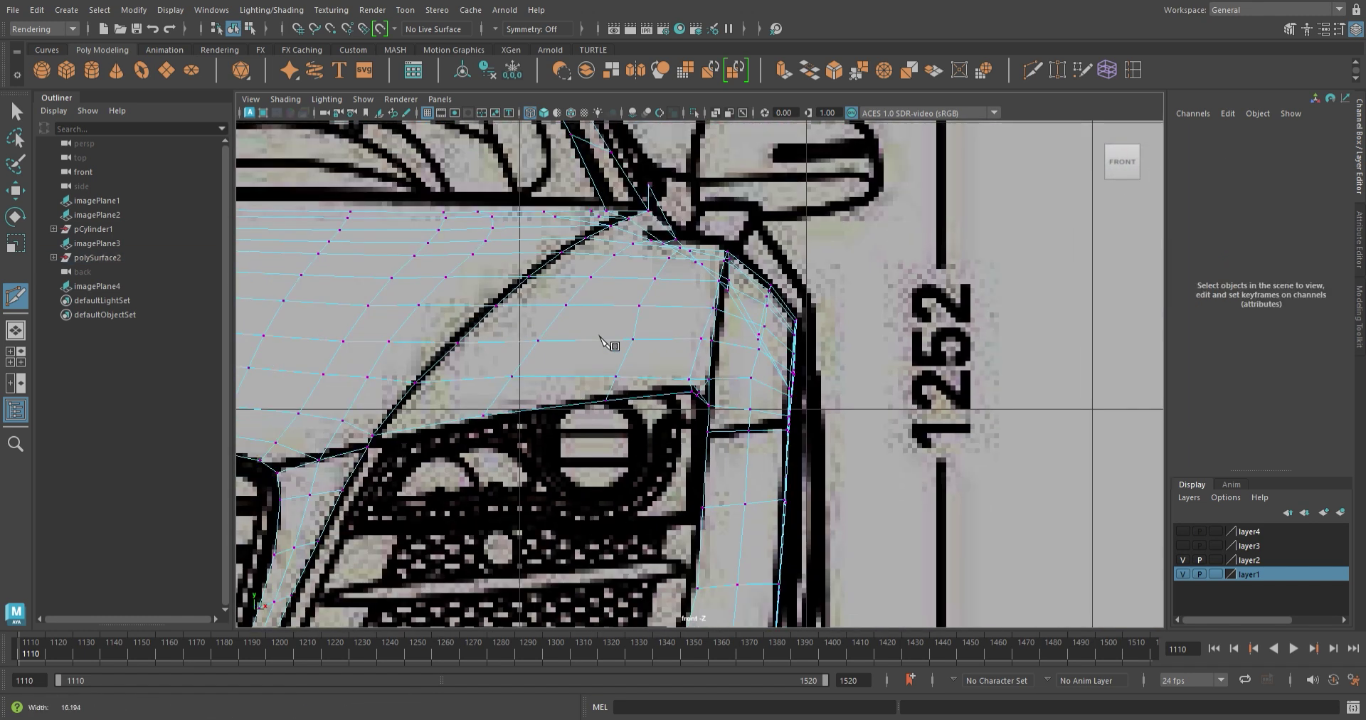
{"action": "key", "text": "w"}
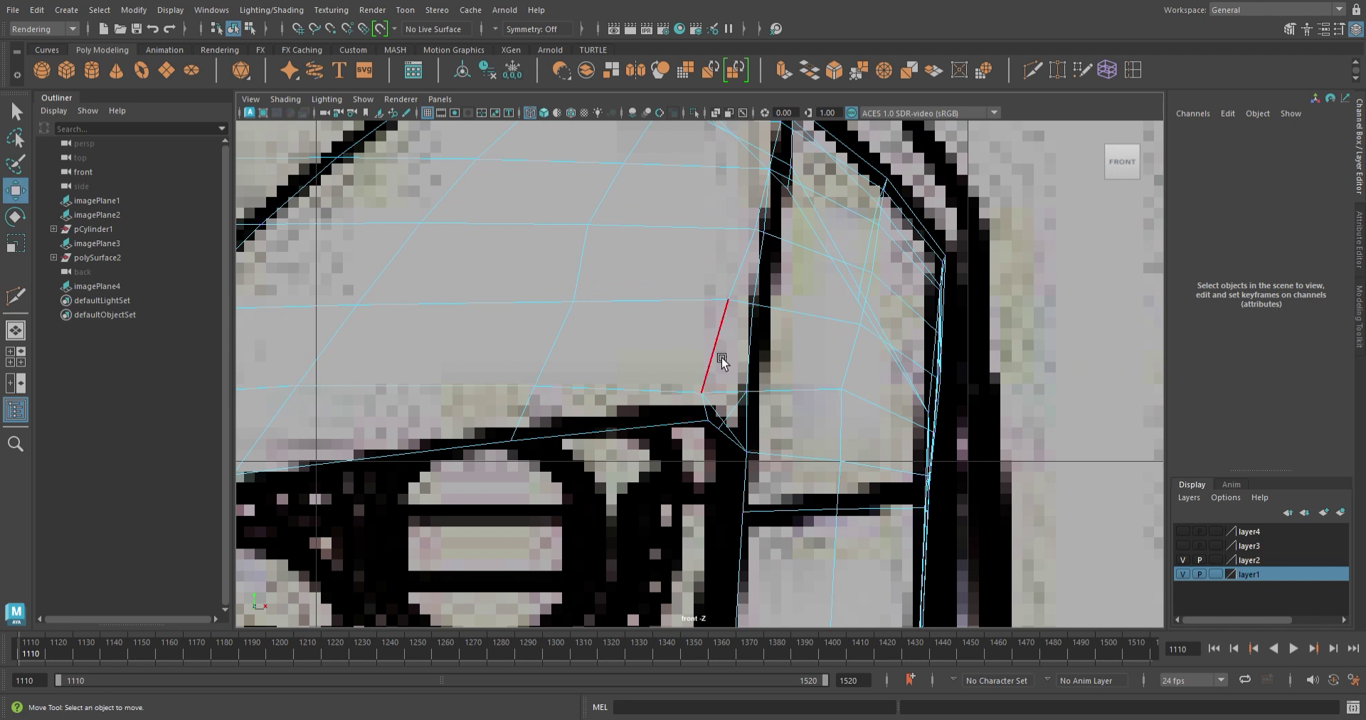
{"action": "scroll", "coordinate": [718, 362], "scroll_direction": "up", "scroll_amount": 3}
{"action": "left_click", "coordinate": [747, 384]}
{"action": "key", "text": "ctrl+Delete"}
- Slide the headlight corner vertex left along its edge
{"action": "key", "text": "F9"}
{"action": "left_click", "coordinate": [725, 389]}
{"action": "left_click_drag", "start_coordinate": [776, 396], "coordinate": [734, 397]}
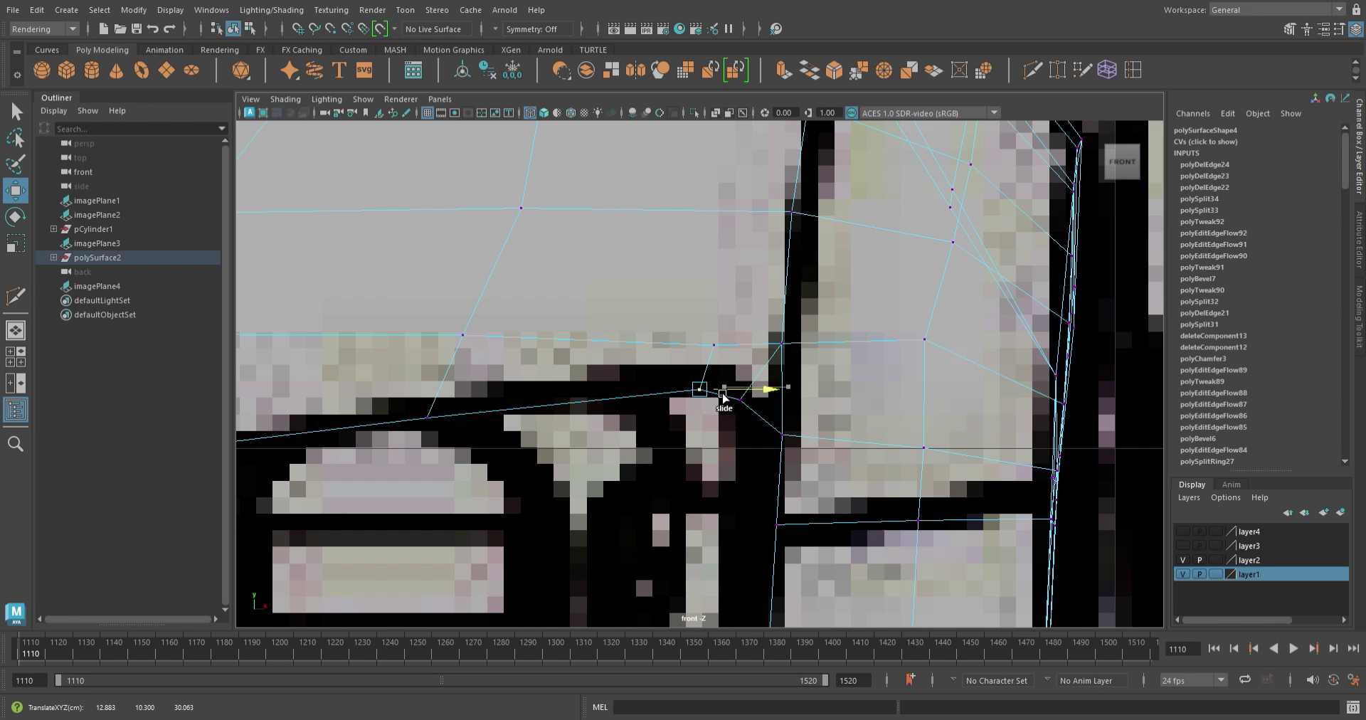
{"action": "scroll", "coordinate": [723, 398], "scroll_direction": "down", "scroll_amount": 2}
{"action": "scroll", "coordinate": [720, 384], "scroll_direction": "down", "scroll_amount": 1}
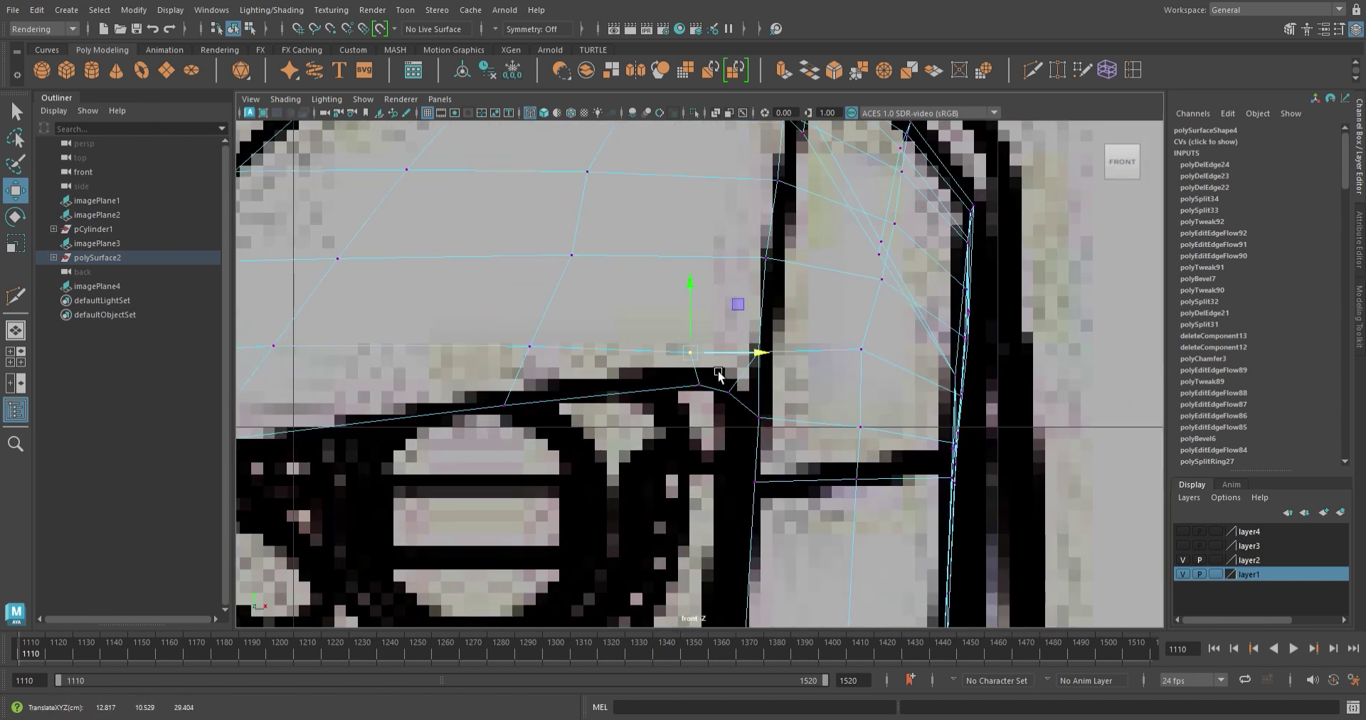
- Insert an edge loop near the corner, then inspect the shell from the perspective camera
{"action": "key", "text": "F10"}
{"action": "left_click", "coordinate": [797, 162]}
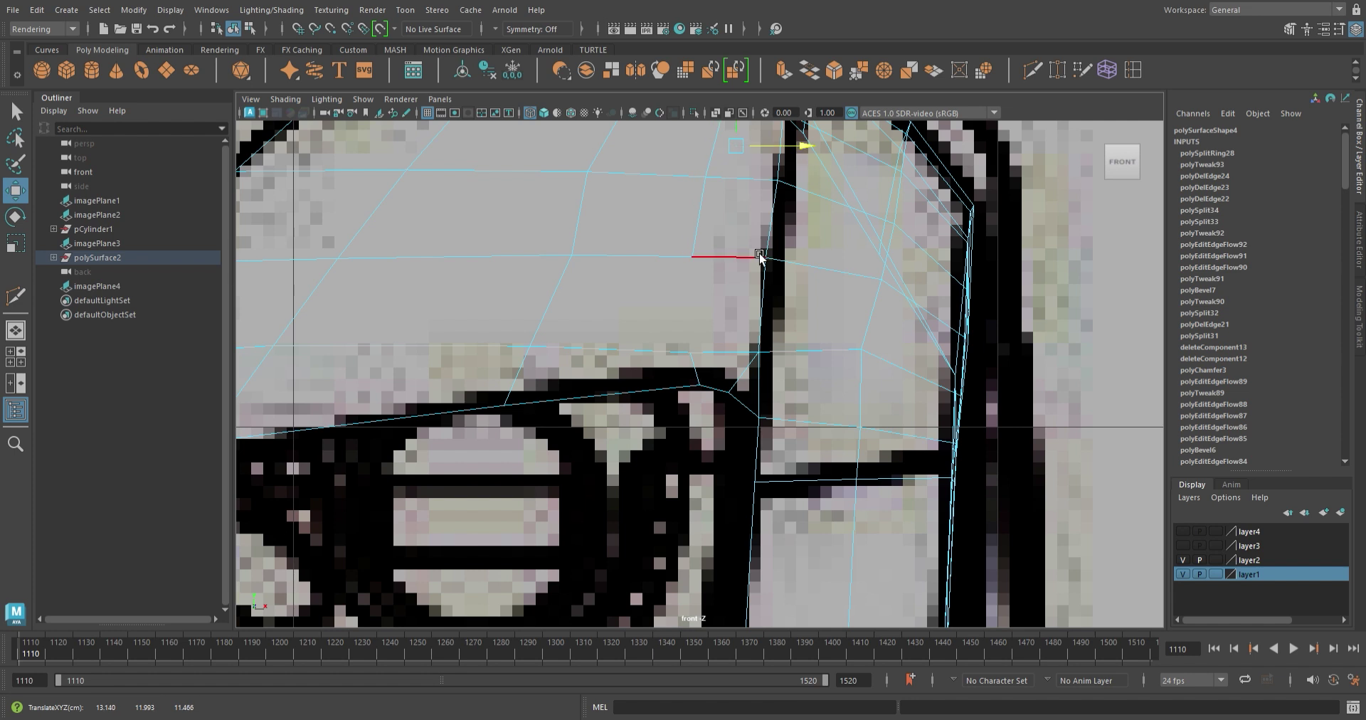
{"action": "key", "text": "F9"}
{"action": "left_click", "coordinate": [694, 258]}
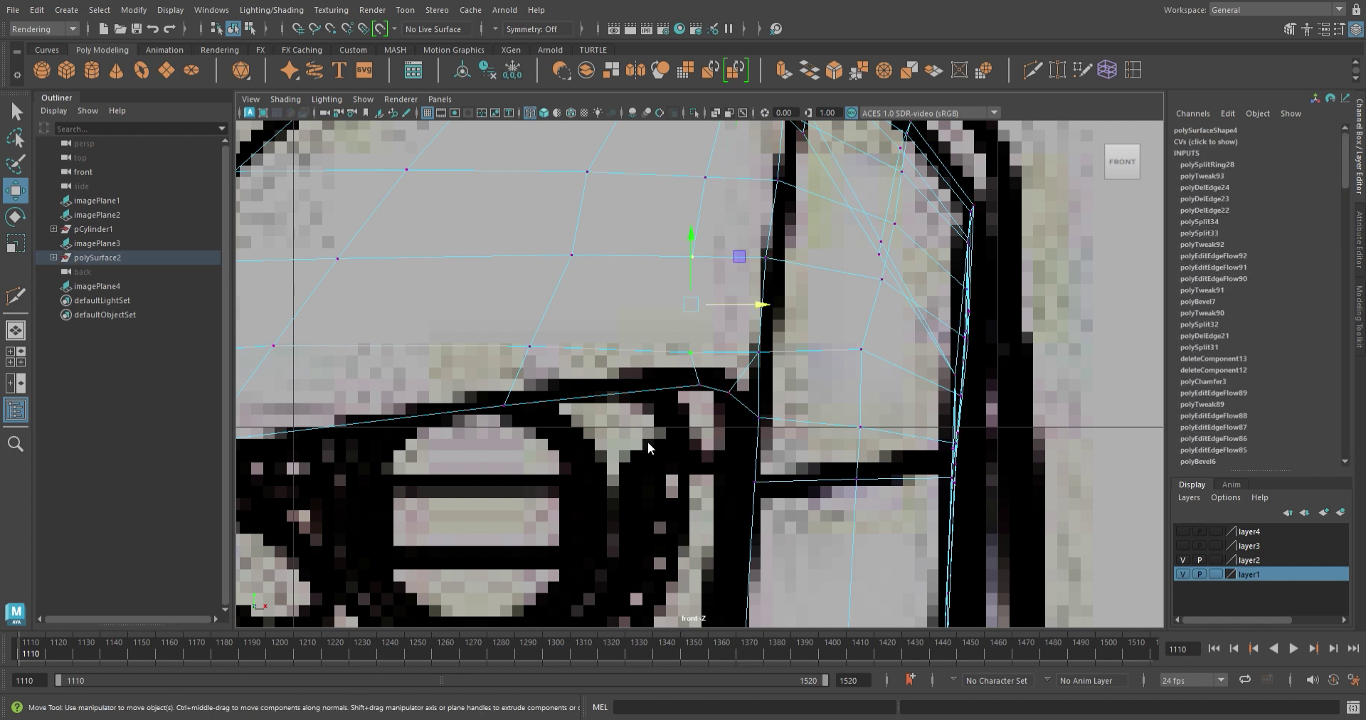
{"action": "scroll", "coordinate": [649, 448], "scroll_direction": "down", "scroll_amount": 3}
{"action": "key", "text": "space"}
{"action": "mouse_move", "coordinate": [760, 336]}
{"action": "left_mouse_down", "text": "alt"}
{"action": "mouse_move", "coordinate": [610, 388]}
{"action": "mouse_move", "coordinate": [701, 448]}
{"action": "mouse_move", "coordinate": [740, 311]}
{"action": "mouse_move", "coordinate": [801, 343]}
{"action": "mouse_move", "coordinate": [747, 509]}
{"action": "mouse_move", "coordinate": [753, 457]}
{"action": "mouse_move", "coordinate": [734, 404]}
{"action": "left_mouse_up", "text": "alt"}
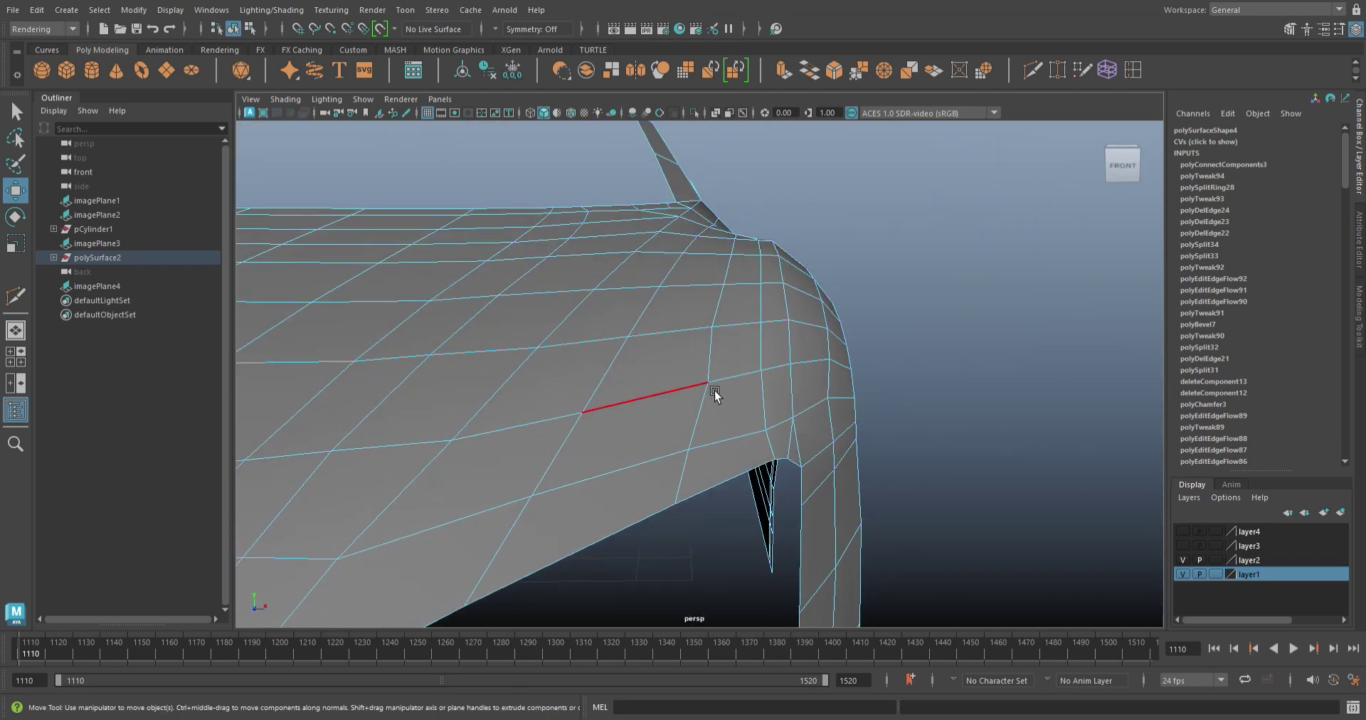
- Select an edge on the fender surface and inspect it, undoing the last selection change
{"action": "key", "text": "F10"}
{"action": "left_click", "coordinate": [693, 449]}
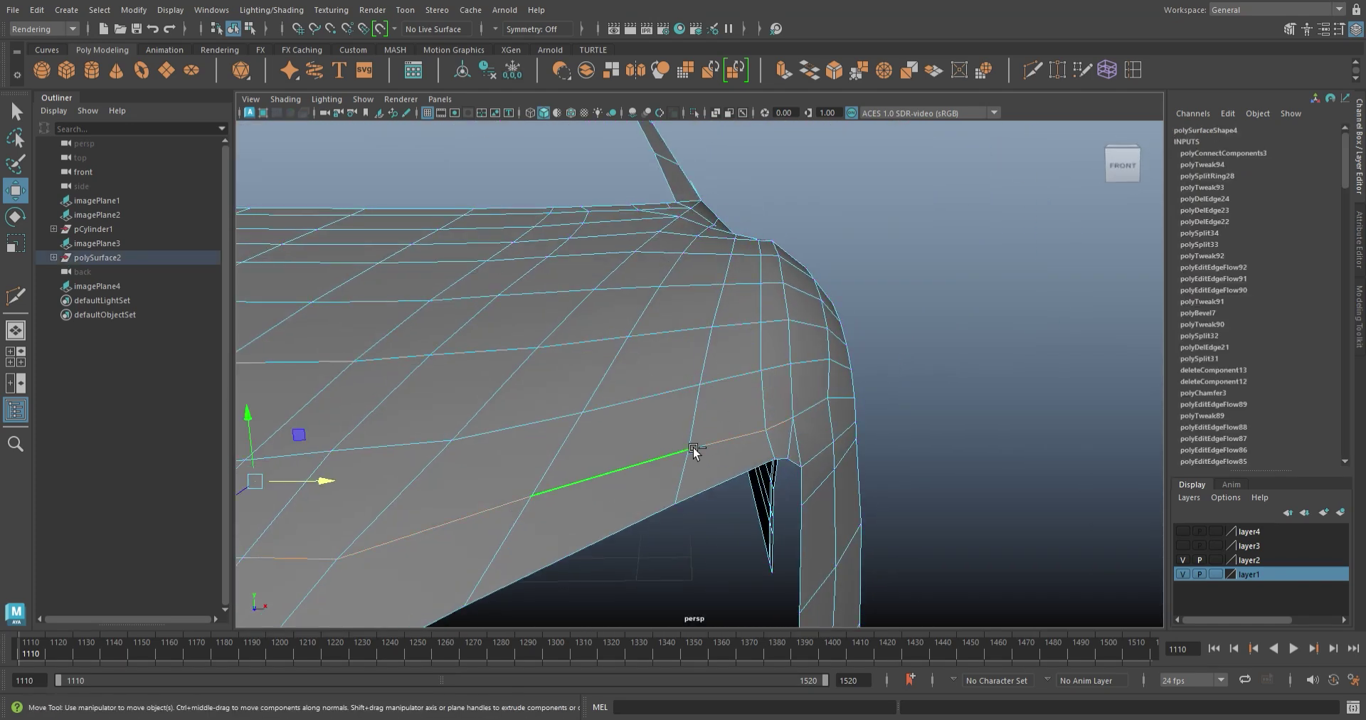
{"action": "mouse_move", "coordinate": [762, 259]}
{"action": "left_mouse_down", "text": "alt"}
{"action": "mouse_move", "coordinate": [673, 387]}
{"action": "mouse_move", "coordinate": [690, 396]}
{"action": "left_mouse_up", "text": "alt"}
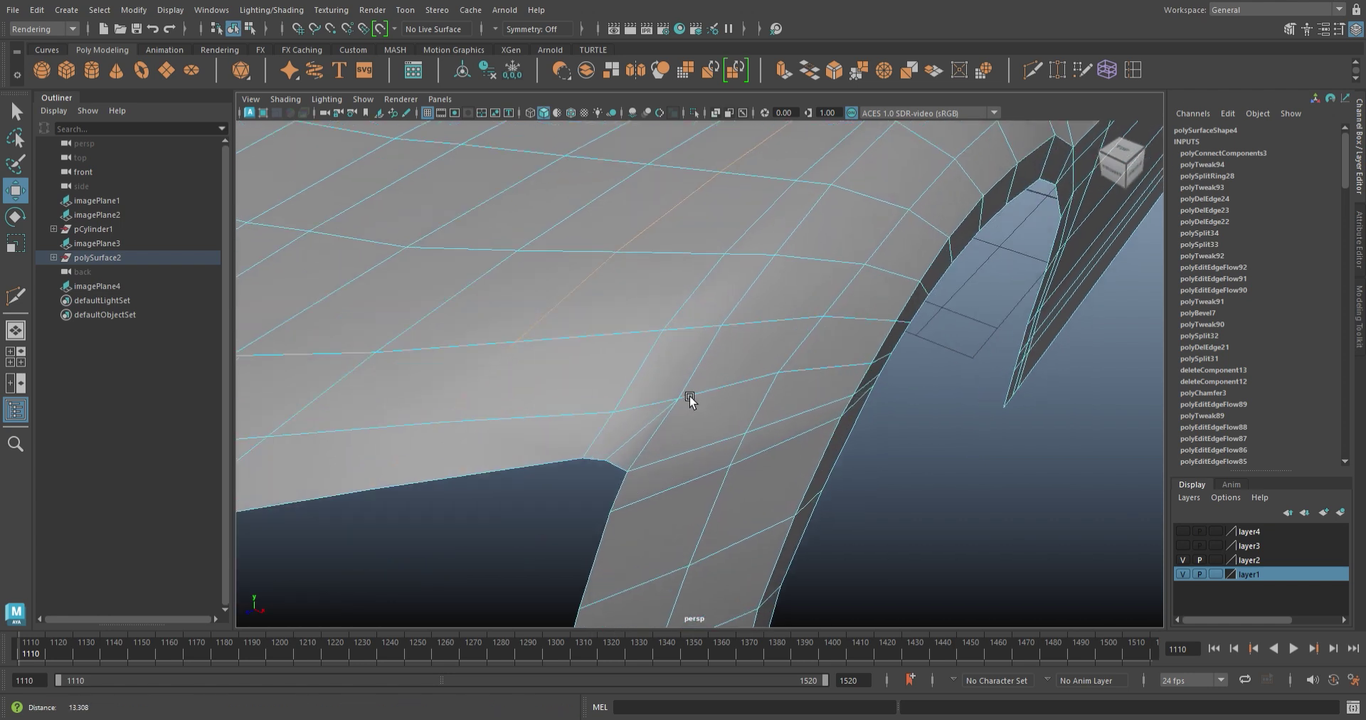
{"action": "mouse_move", "coordinate": [818, 271]}
{"action": "left_mouse_down", "text": "alt"}
{"action": "mouse_move", "coordinate": [610, 472]}
{"action": "mouse_move", "coordinate": [573, 417]}
{"action": "mouse_move", "coordinate": [509, 436]}
{"action": "mouse_move", "coordinate": [508, 415]}
{"action": "mouse_move", "coordinate": [626, 398]}
{"action": "mouse_move", "coordinate": [692, 442]}
{"action": "left_mouse_up", "text": "alt"}
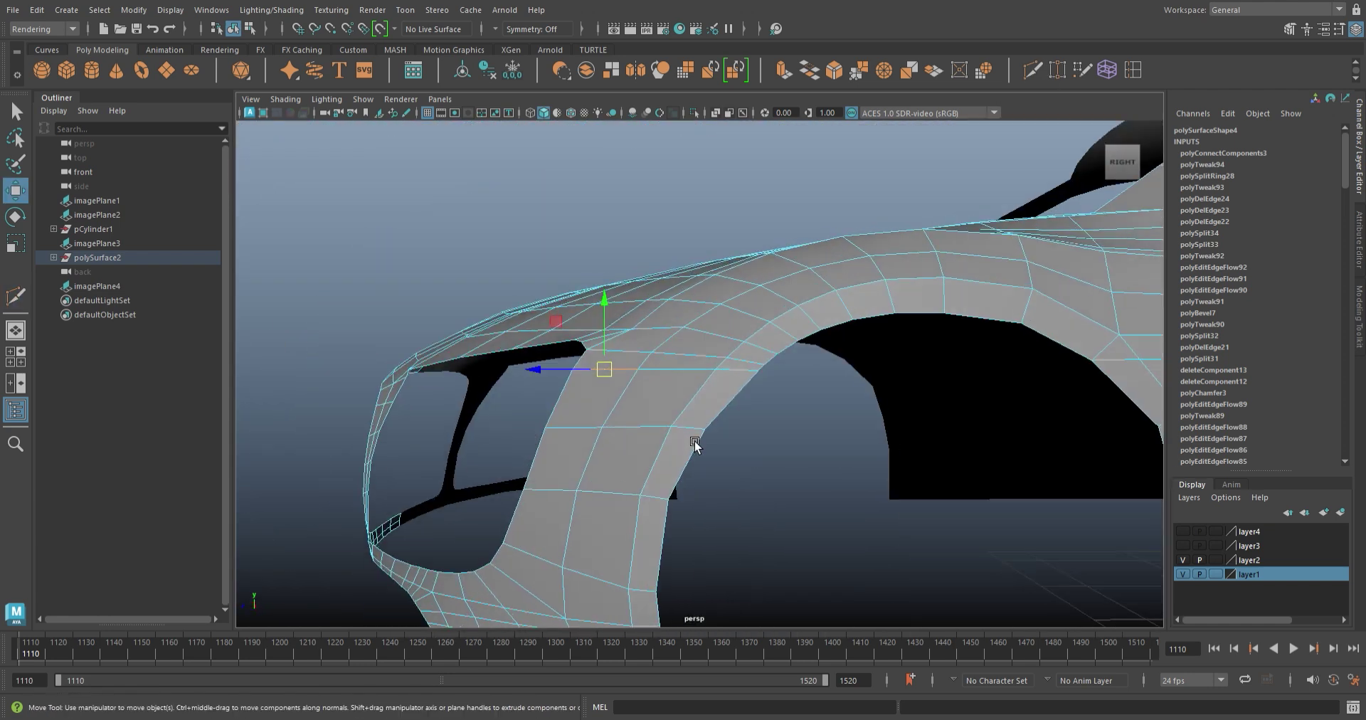
{"action": "scroll", "coordinate": [718, 466], "scroll_direction": "down", "scroll_amount": 3}
{"action": "scroll", "coordinate": [719, 466], "scroll_direction": "down", "scroll_amount": 2}
{"action": "scroll", "coordinate": [656, 391], "scroll_direction": "up", "scroll_amount": 1}
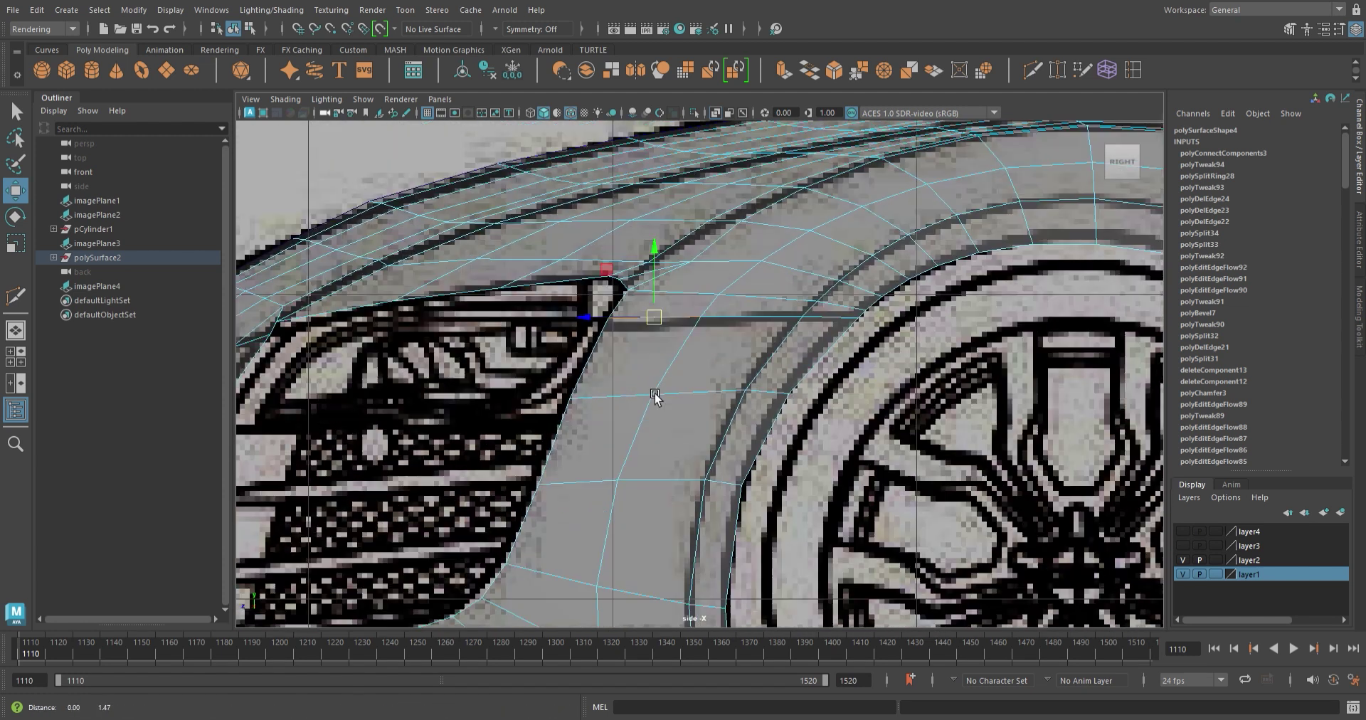
{"action": "scroll", "coordinate": [683, 412], "scroll_direction": "up", "scroll_amount": 3}
{"action": "scroll", "coordinate": [710, 436], "scroll_direction": "up", "scroll_amount": 2}
{"action": "scroll", "coordinate": [709, 435], "scroll_direction": "down", "scroll_amount": 3}
{"action": "scroll", "coordinate": [782, 379], "scroll_direction": "up", "scroll_amount": 2}
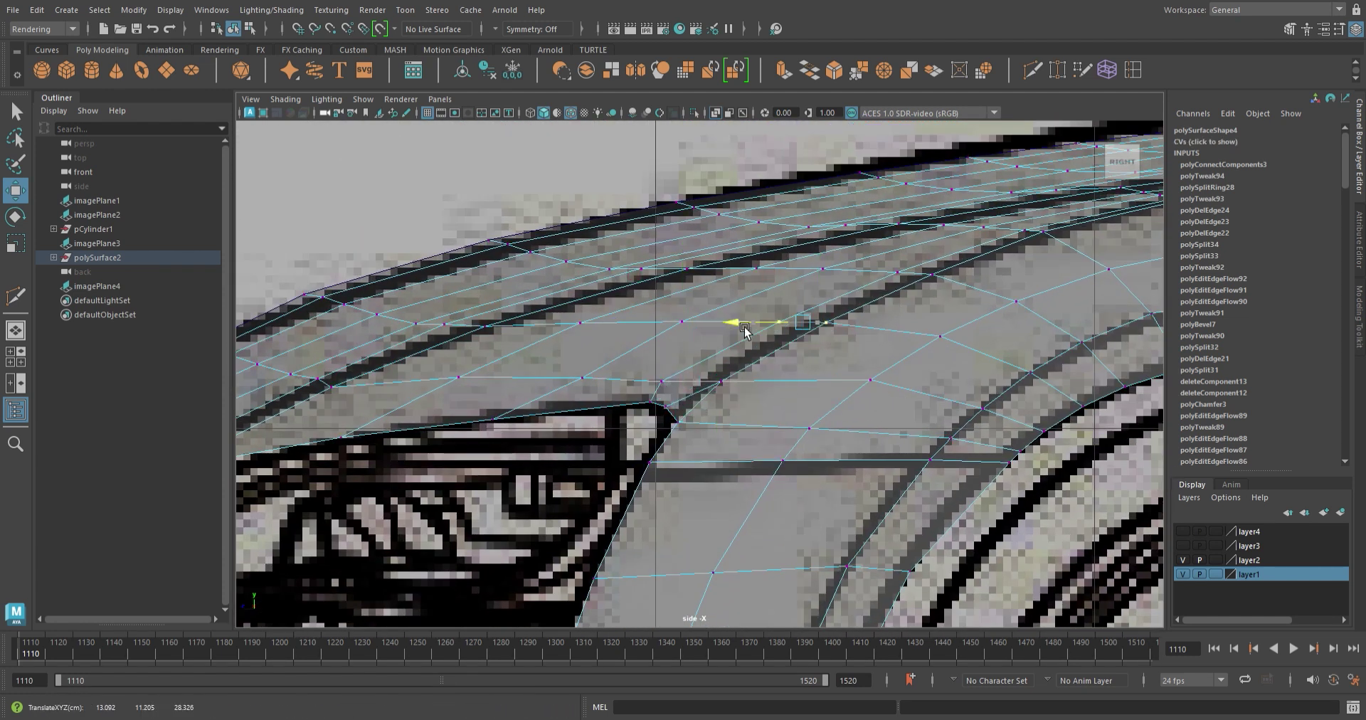
{"action": "scroll", "coordinate": [710, 413], "scroll_direction": "up", "scroll_amount": 2}
{"action": "key", "text": "ctrl+z"}
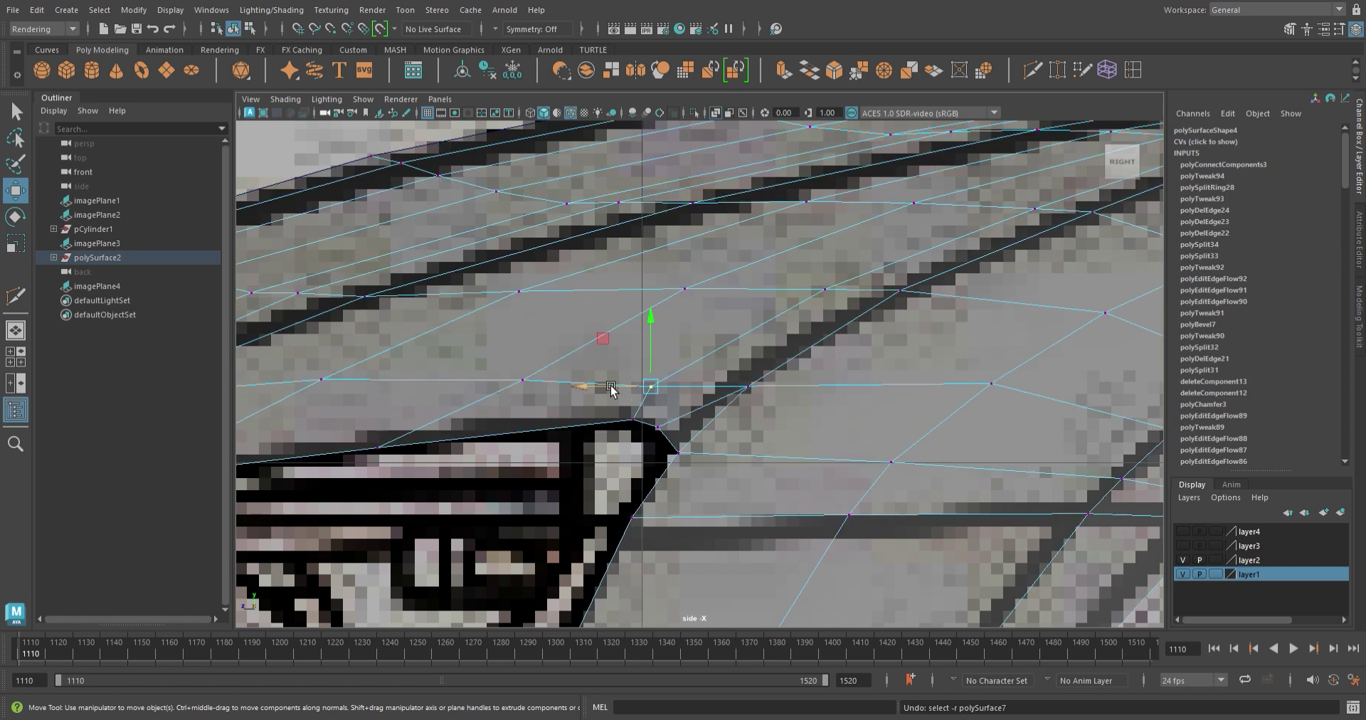
- Smooth a fender edge with Edit Edge Flow to match the surrounding curvature
{"action": "key", "text": "space"}
{"action": "key", "text": "space"}
{"action": "mouse_move", "coordinate": [839, 387]}
{"action": "left_mouse_down", "text": "alt"}
{"action": "mouse_move", "coordinate": [646, 390]}
{"action": "mouse_move", "coordinate": [837, 422]}
{"action": "mouse_move", "coordinate": [571, 463]}
{"action": "left_mouse_up", "text": "alt"}
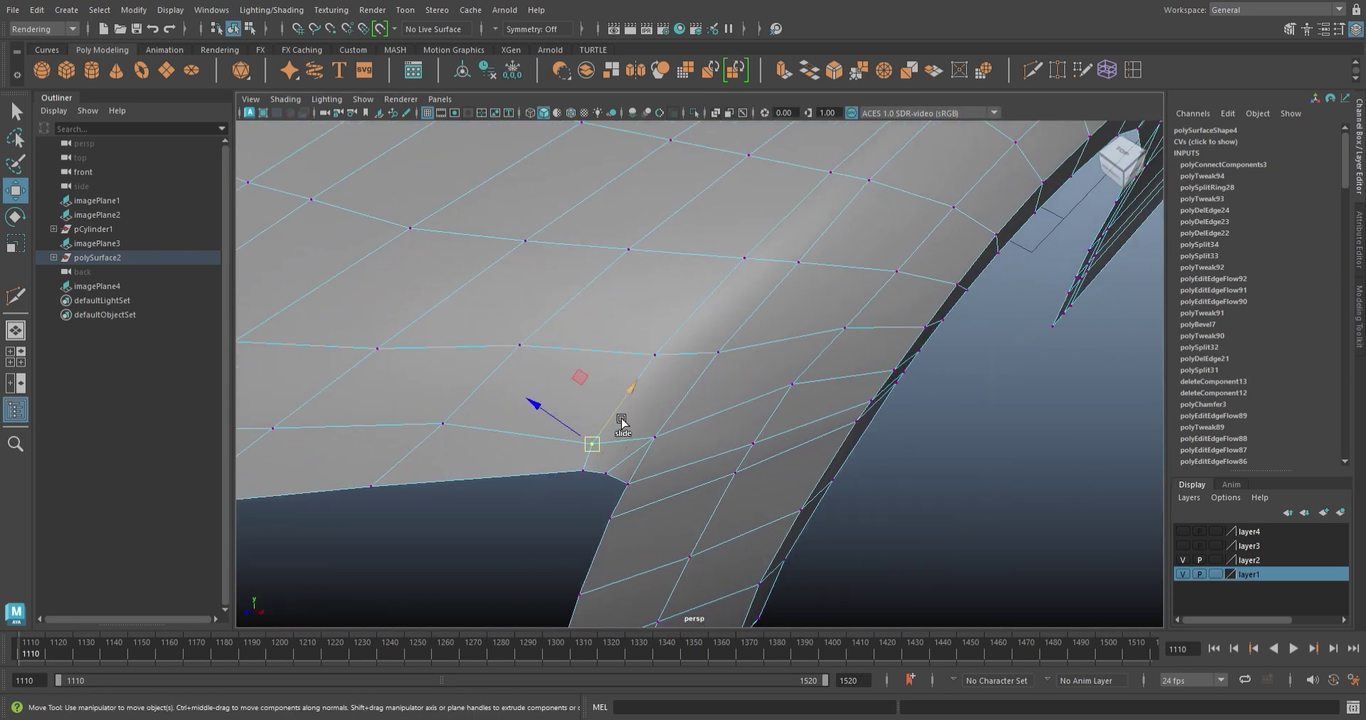
{"action": "mouse_move", "coordinate": [649, 402]}
{"action": "left_mouse_down", "text": "alt"}
{"action": "mouse_move", "coordinate": [481, 306]}
{"action": "mouse_move", "coordinate": [515, 341]}
{"action": "mouse_move", "coordinate": [613, 360]}
{"action": "mouse_move", "coordinate": [705, 405]}
{"action": "left_mouse_up", "text": "alt"}
{"action": "key", "text": "F10"}
{"action": "right_click_drag", "start_coordinate": [670, 539], "coordinate": [698, 482], "text": "shift"}
- Collapse the short edge near the fender corner and delete the stray edge
{"action": "mouse_move", "coordinate": [697, 481]}
{"action": "left_mouse_down", "text": "alt"}
{"action": "mouse_move", "coordinate": [753, 479]}
{"action": "mouse_move", "coordinate": [567, 451]}
{"action": "mouse_move", "coordinate": [601, 478]}
{"action": "mouse_move", "coordinate": [466, 482]}
{"action": "mouse_move", "coordinate": [683, 533]}
{"action": "left_mouse_up", "text": "alt"}
{"action": "right_click_drag", "start_coordinate": [683, 534], "coordinate": [610, 391], "text": "shift"}
{"action": "key", "text": "Delete"}
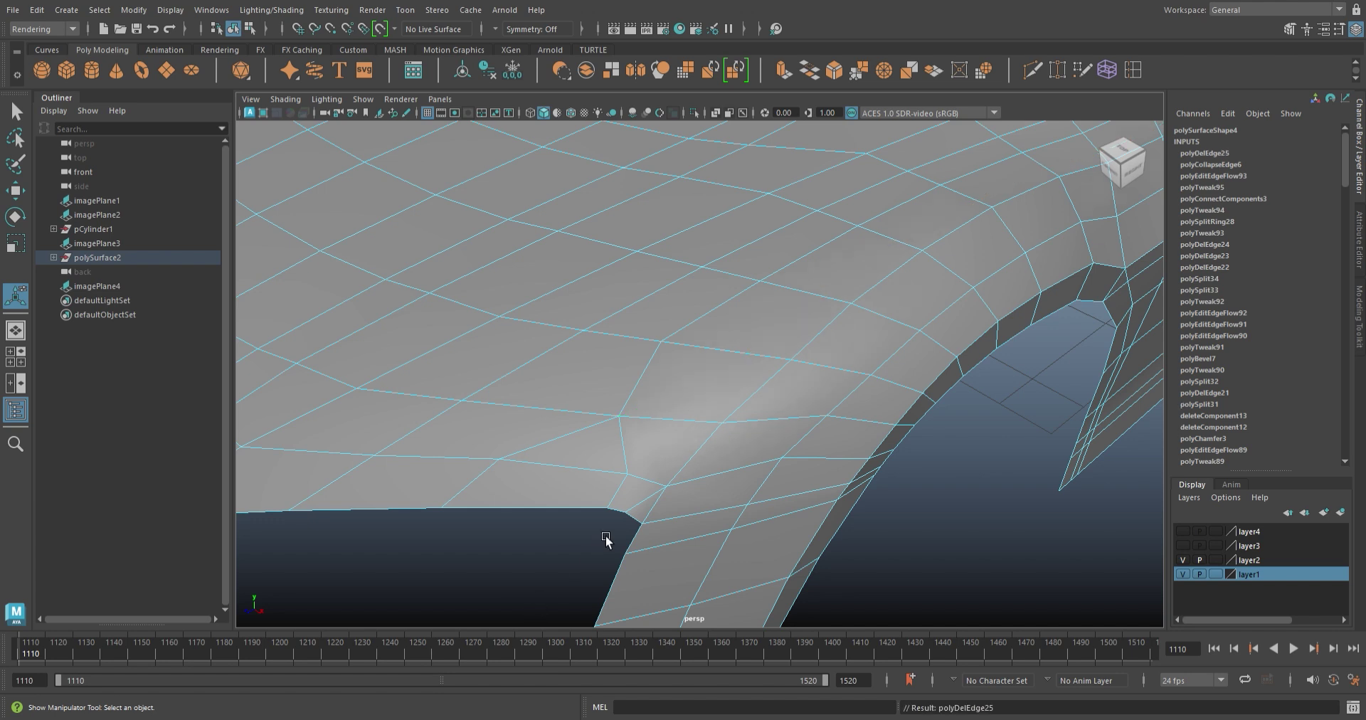
{"action": "left_click_drag", "start_coordinate": [603, 537], "coordinate": [603, 345], "text": "alt"}
{"action": "key", "text": "F9"}
- Slide the neighbouring vertex along its edge and cut a new edge splitting the face
{"action": "key", "text": "w"}
{"action": "left_click", "coordinate": [740, 357]}
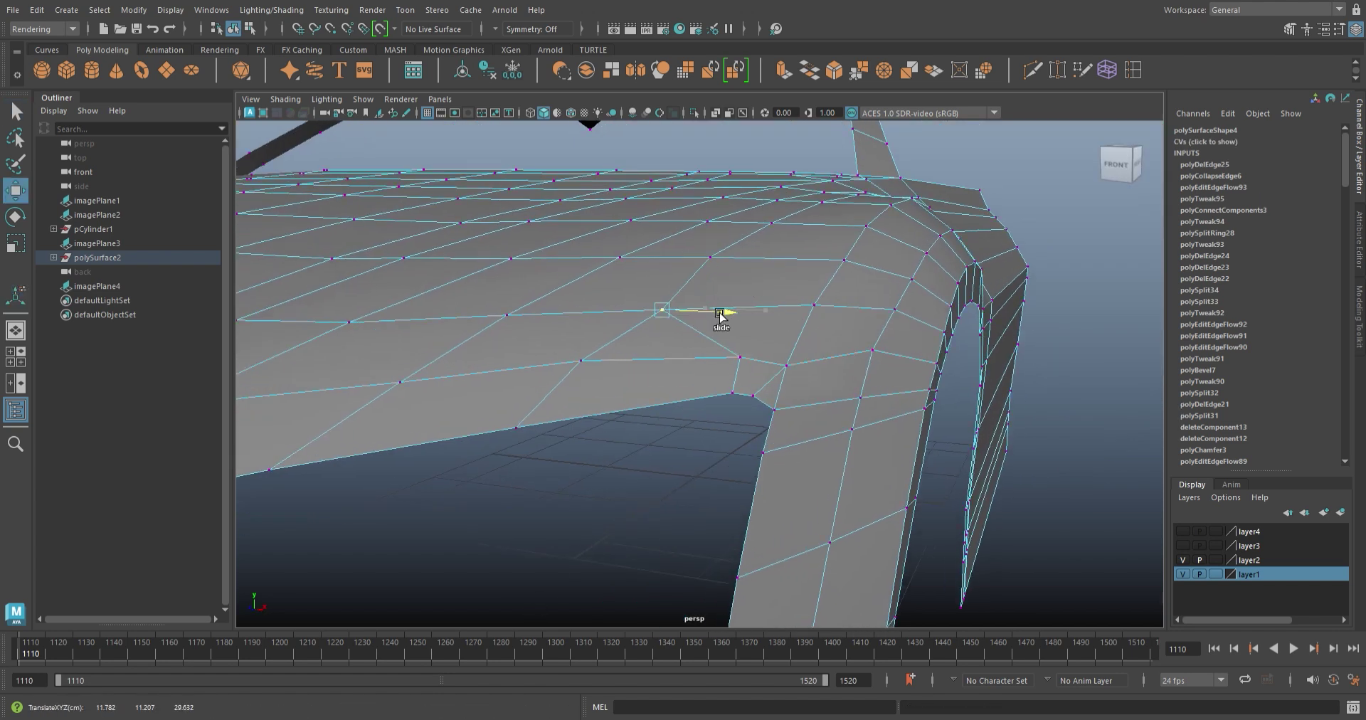
{"action": "left_click_drag", "start_coordinate": [768, 360], "coordinate": [1010, 74], "text": "alt"}
{"action": "left_click", "coordinate": [1032, 70]}
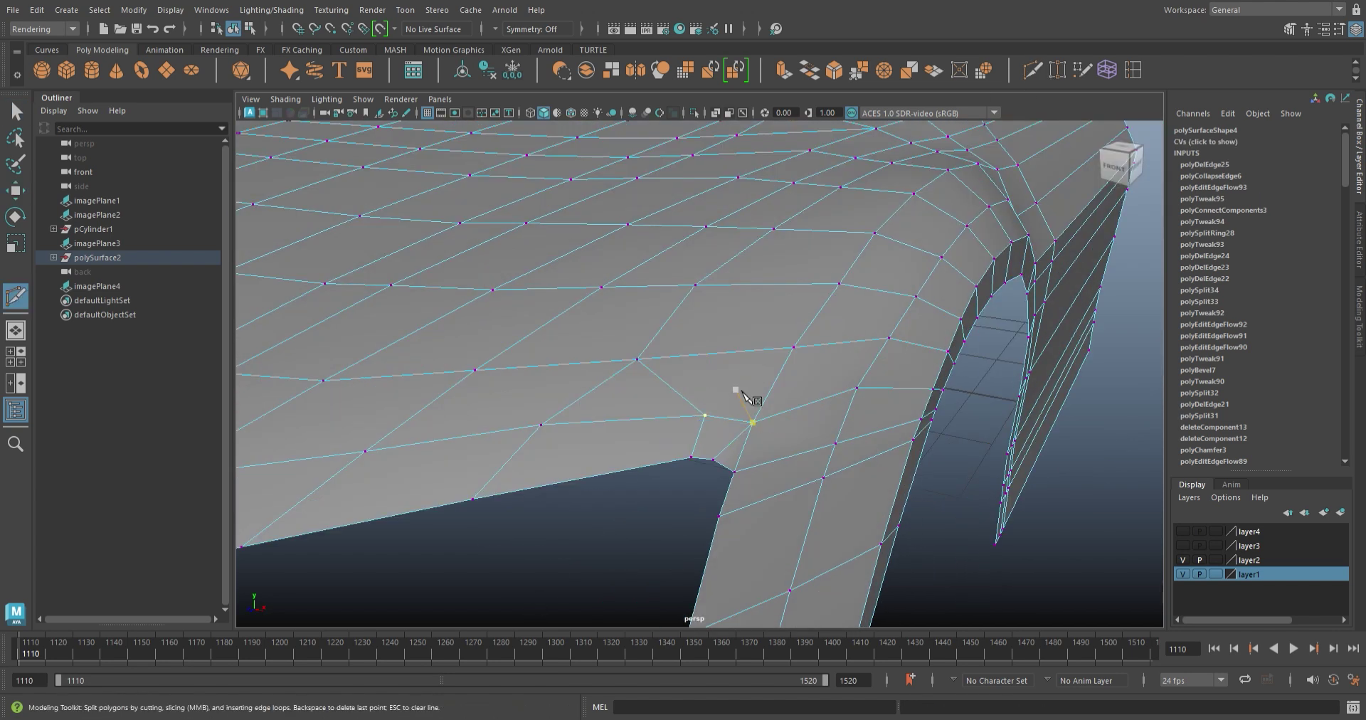
{"action": "left_click", "coordinate": [686, 427]}
{"action": "left_click_drag", "start_coordinate": [686, 426], "coordinate": [695, 296], "text": "alt"}
{"action": "key", "text": "w"}
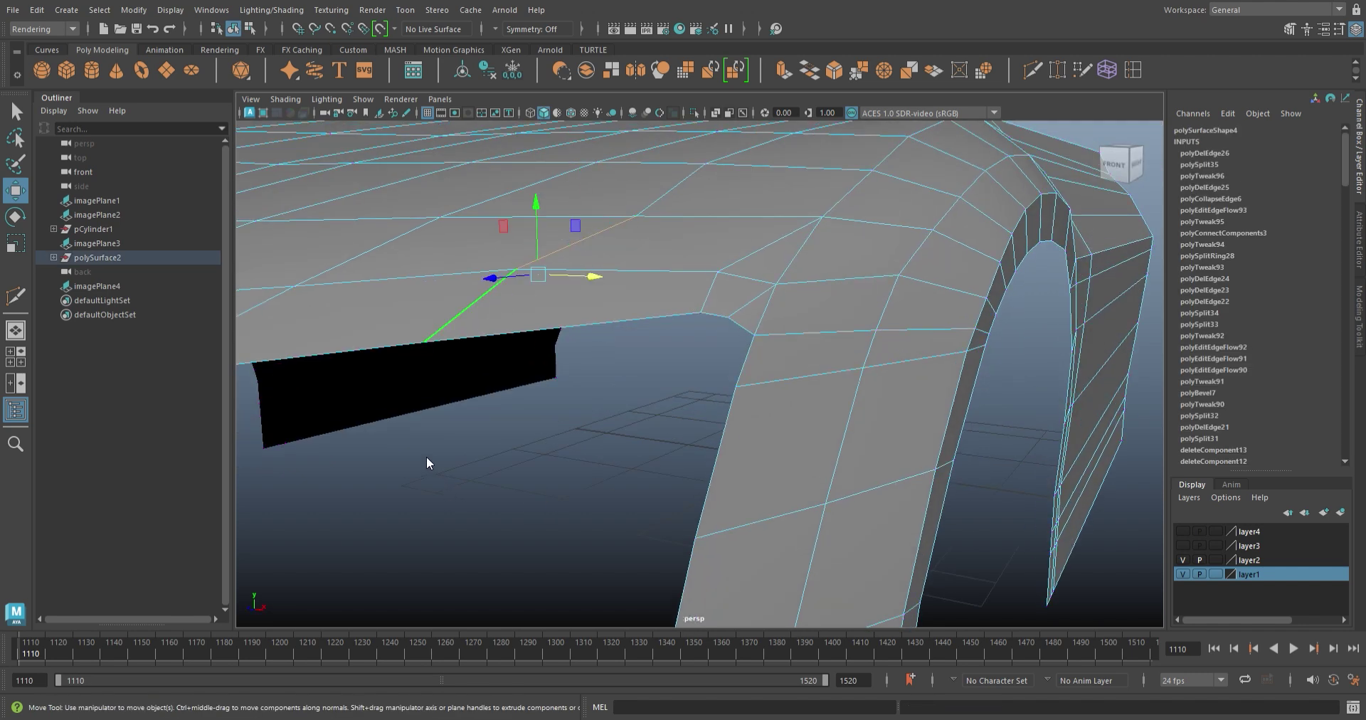
- Apply edge flow to the wheel-arch edge so it follows the surface curvature
{"action": "left_click_drag", "start_coordinate": [579, 390], "coordinate": [644, 381], "text": "alt"}
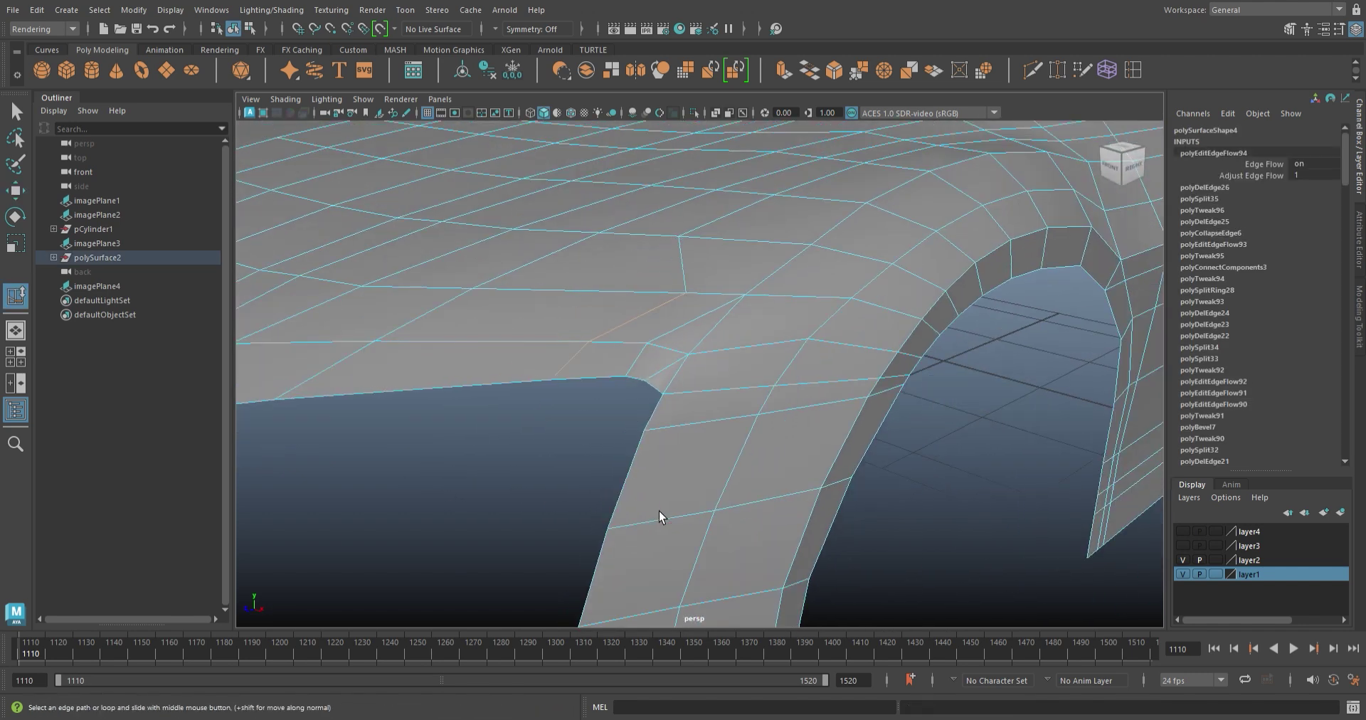
{"action": "left_click", "coordinate": [528, 307]}
{"action": "mouse_move", "coordinate": [488, 436]}
{"action": "left_mouse_down", "text": "alt"}
{"action": "mouse_move", "coordinate": [634, 384]}
{"action": "mouse_move", "coordinate": [671, 391]}
{"action": "mouse_move", "coordinate": [553, 306]}
{"action": "left_mouse_up", "text": "alt"}
{"action": "mouse_move", "coordinate": [552, 306]}
{"action": "right_mouse_down", "text": "alt"}
{"action": "mouse_move", "coordinate": [689, 415]}
{"action": "mouse_move", "coordinate": [732, 430]}
{"action": "right_mouse_up", "text": "alt"}
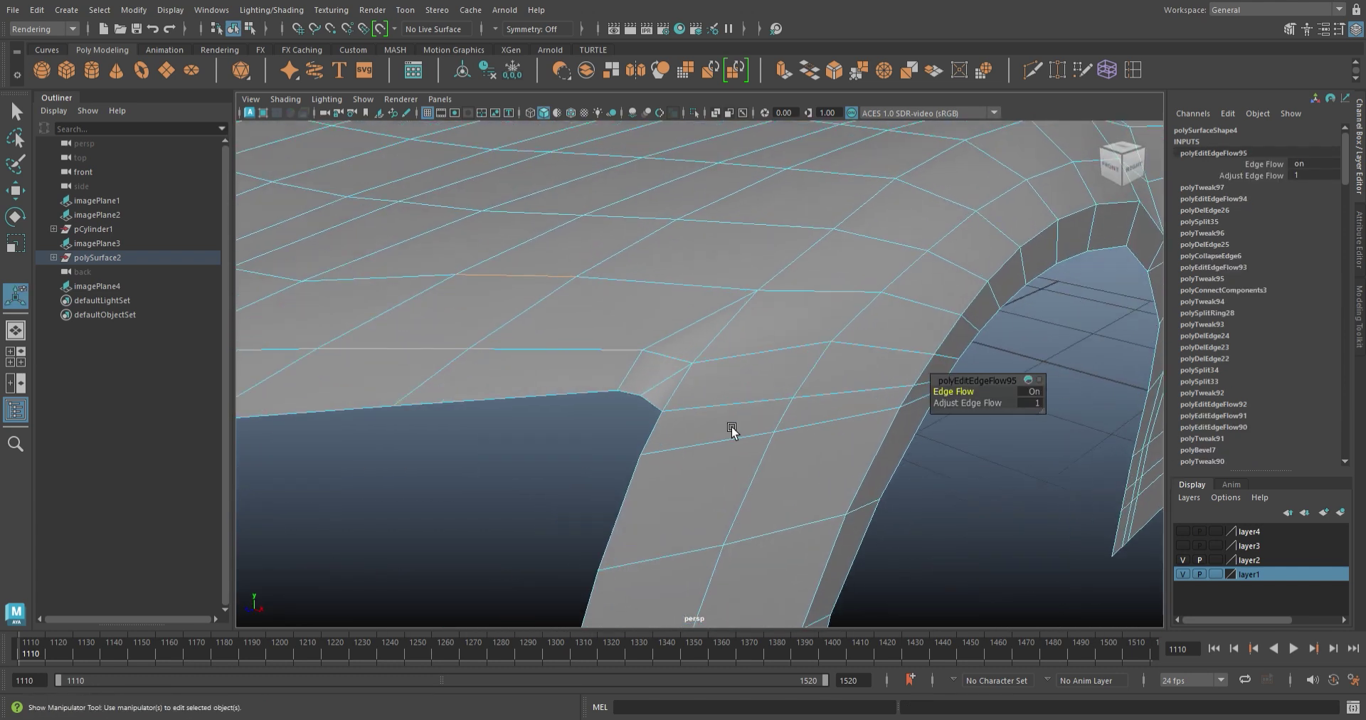
{"action": "left_click", "coordinate": [1033, 72]}
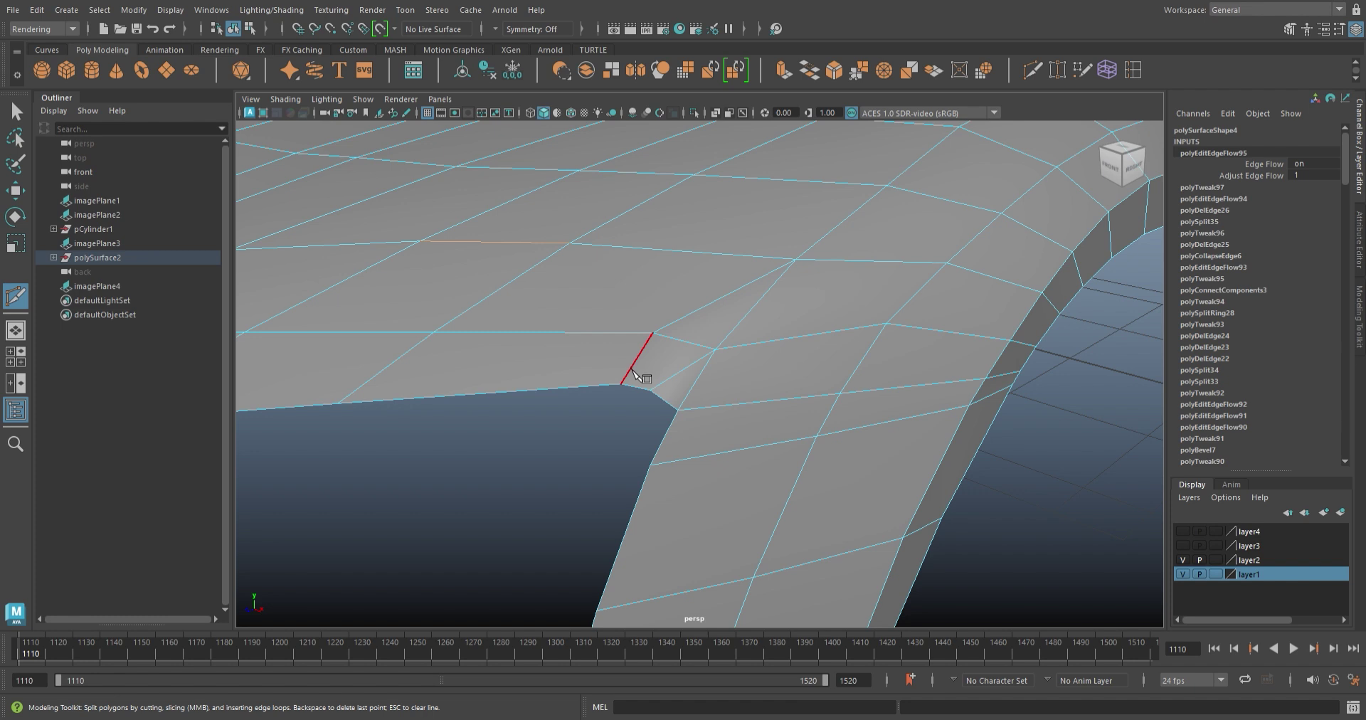
{"action": "left_click_drag", "start_coordinate": [682, 400], "coordinate": [723, 482], "text": "alt"}
{"action": "right_click_drag", "start_coordinate": [723, 481], "coordinate": [629, 464], "text": "alt"}
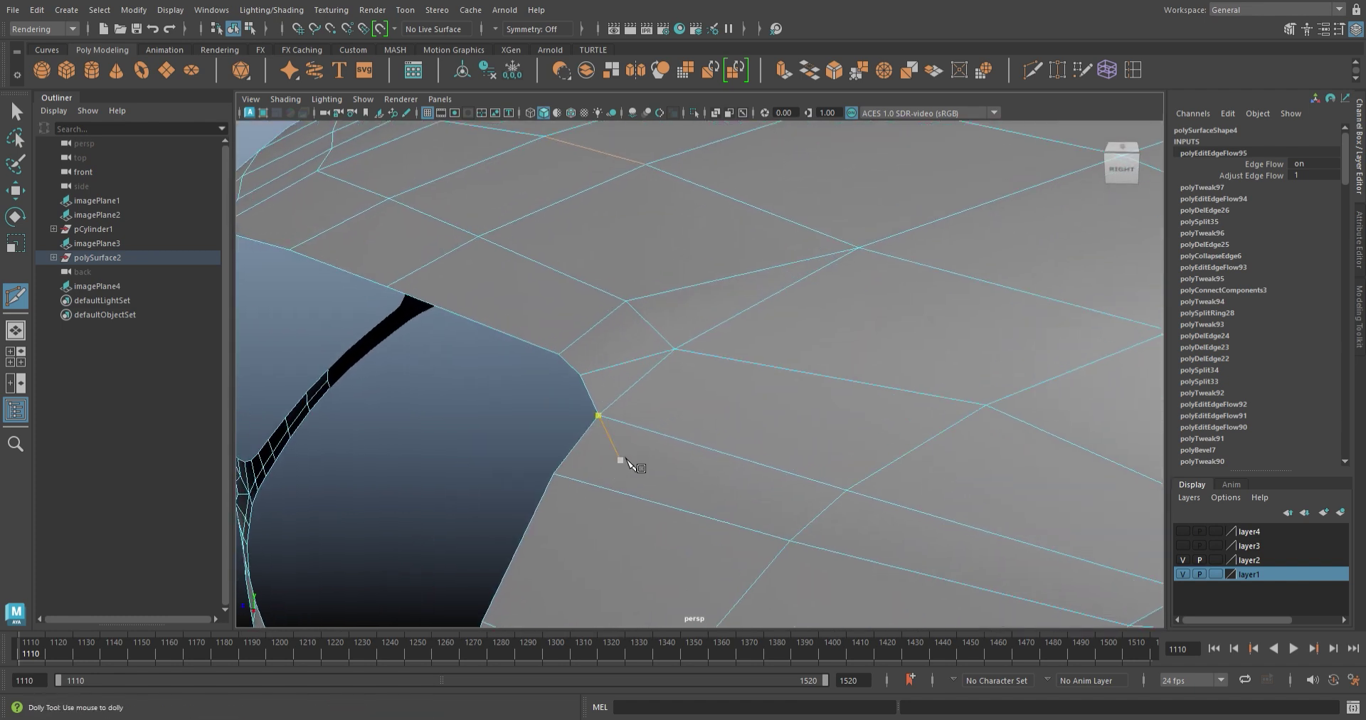
{"action": "right_click_drag", "start_coordinate": [626, 394], "coordinate": [634, 451], "text": "alt"}
{"action": "key", "text": "w"}
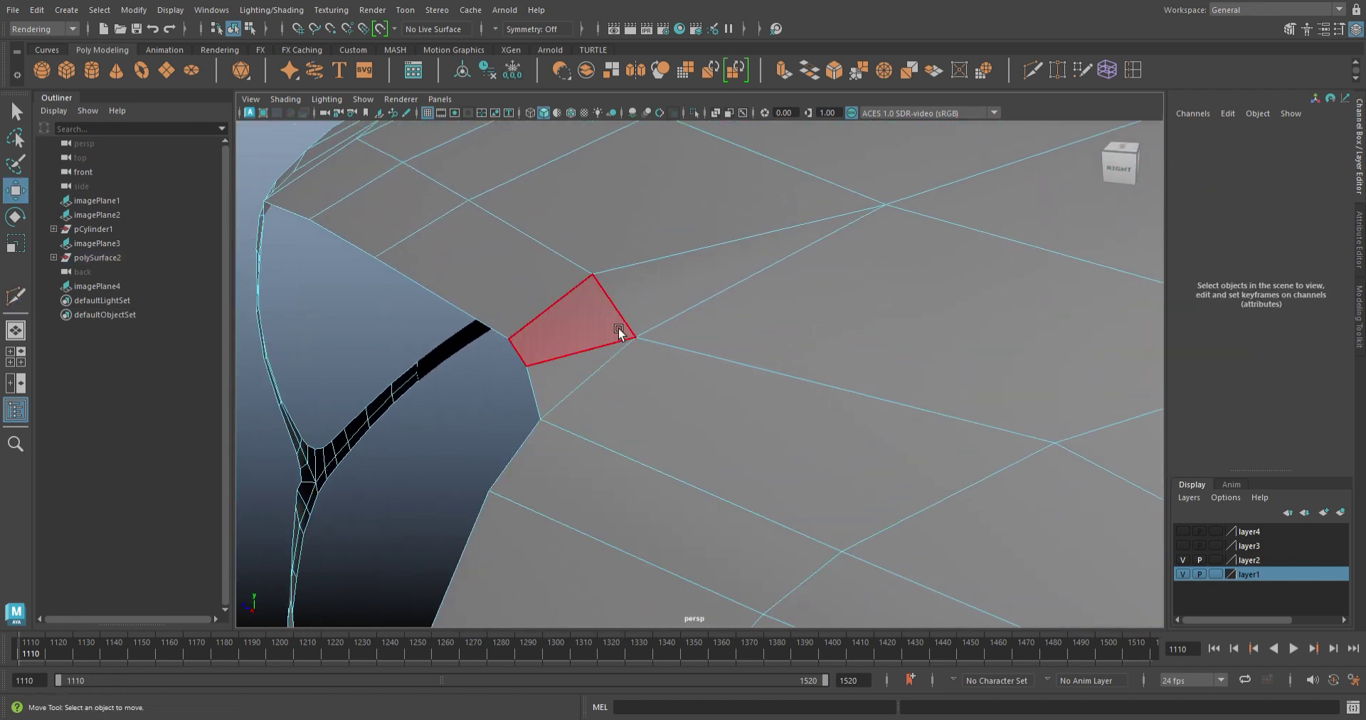
- Remove the unneeded edge near the wheel-arch opening
{"action": "left_click", "coordinate": [549, 307]}
{"action": "key", "text": "g"}
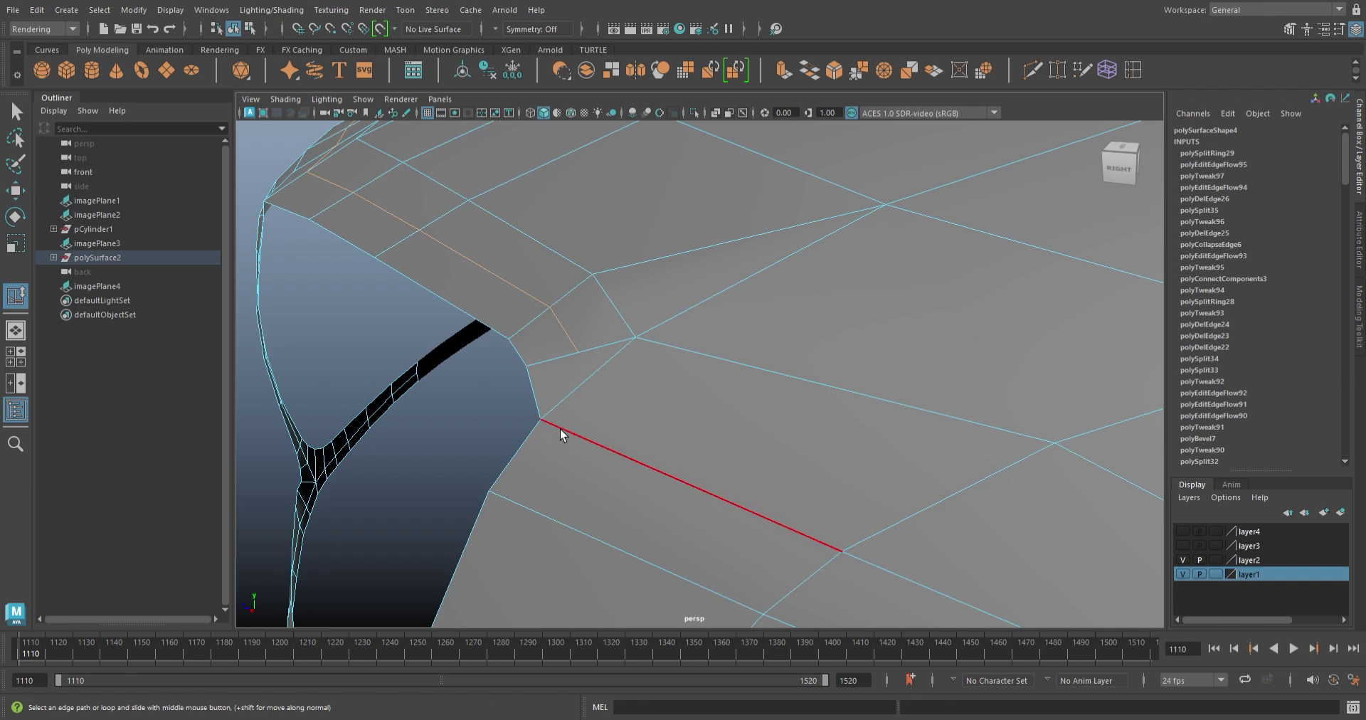
{"action": "left_click", "coordinate": [1033, 69]}
{"action": "left_click", "coordinate": [566, 355]}
{"action": "key", "text": "Return"}
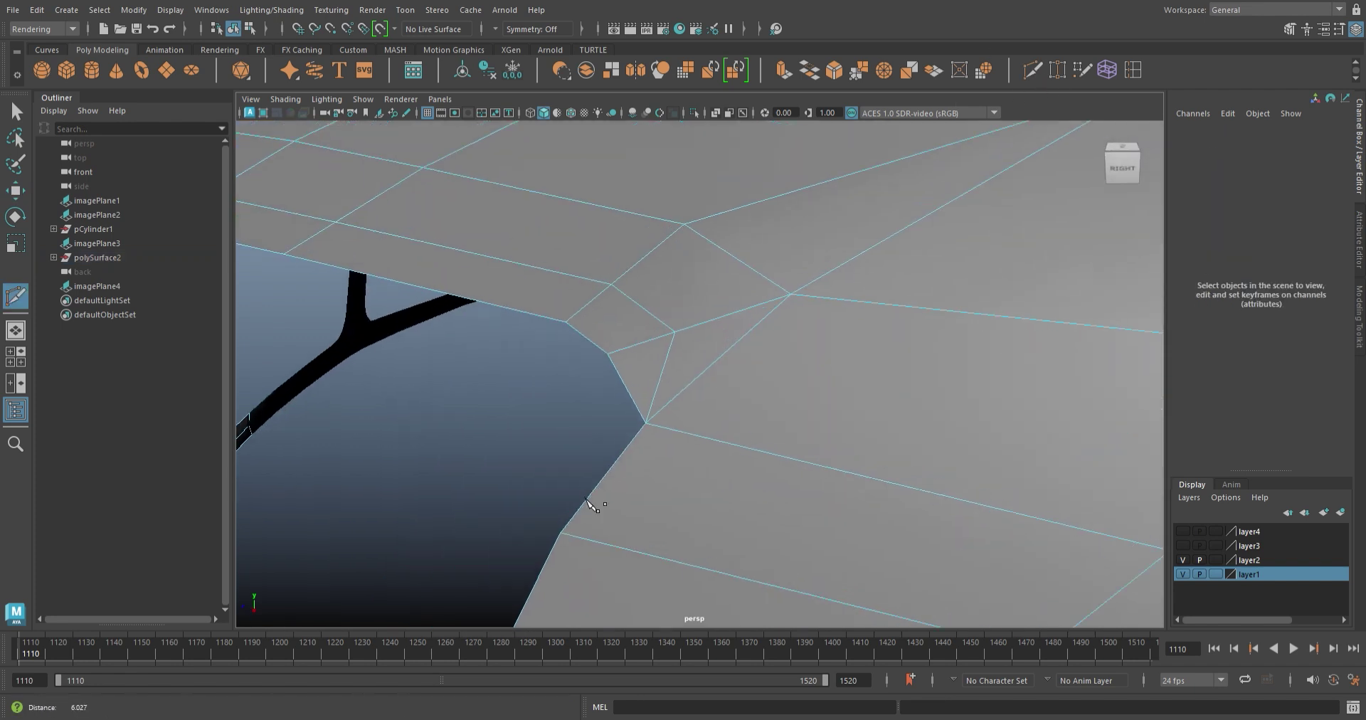
{"action": "scroll", "coordinate": [595, 427], "scroll_direction": "up", "scroll_amount": 3}
{"action": "left_click", "coordinate": [671, 269]}
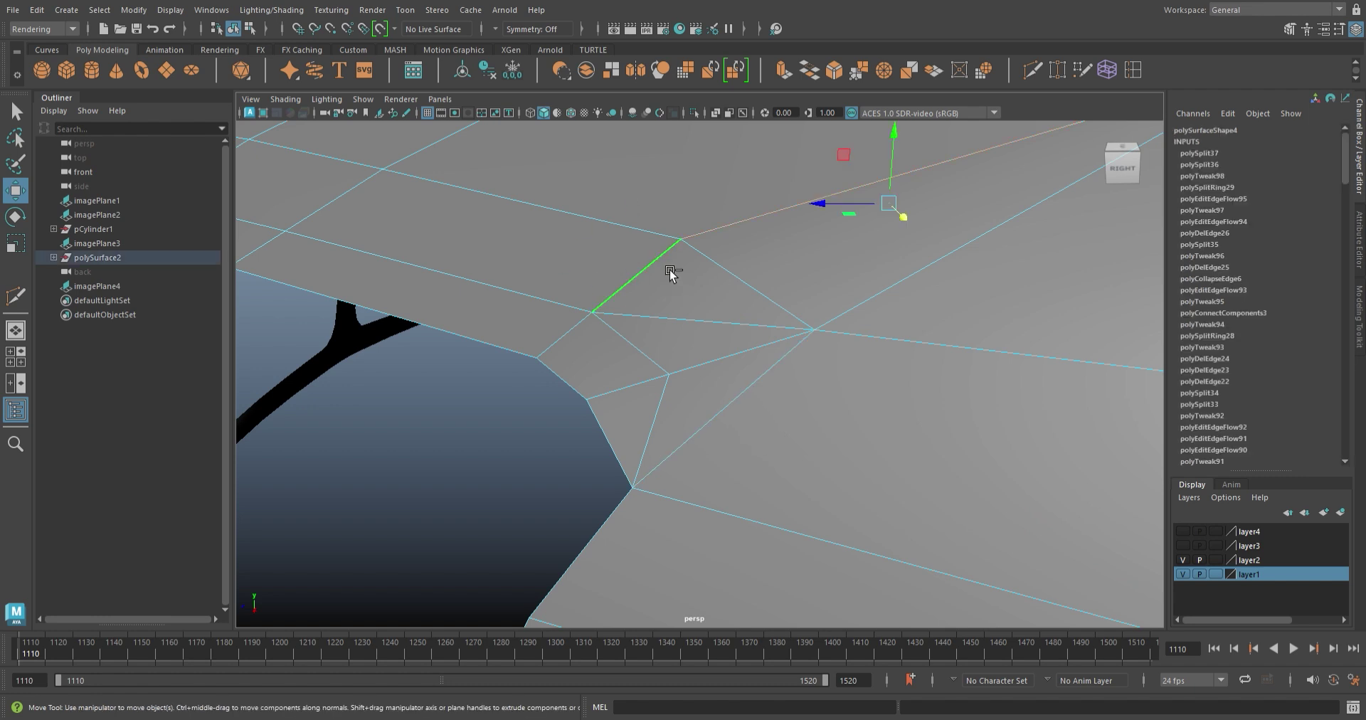
{"action": "scroll", "coordinate": [512, 241], "scroll_direction": "down", "scroll_amount": 3}
{"action": "key", "text": "Delete"}
{"action": "scroll", "coordinate": [512, 242], "scroll_direction": "down", "scroll_amount": 3}
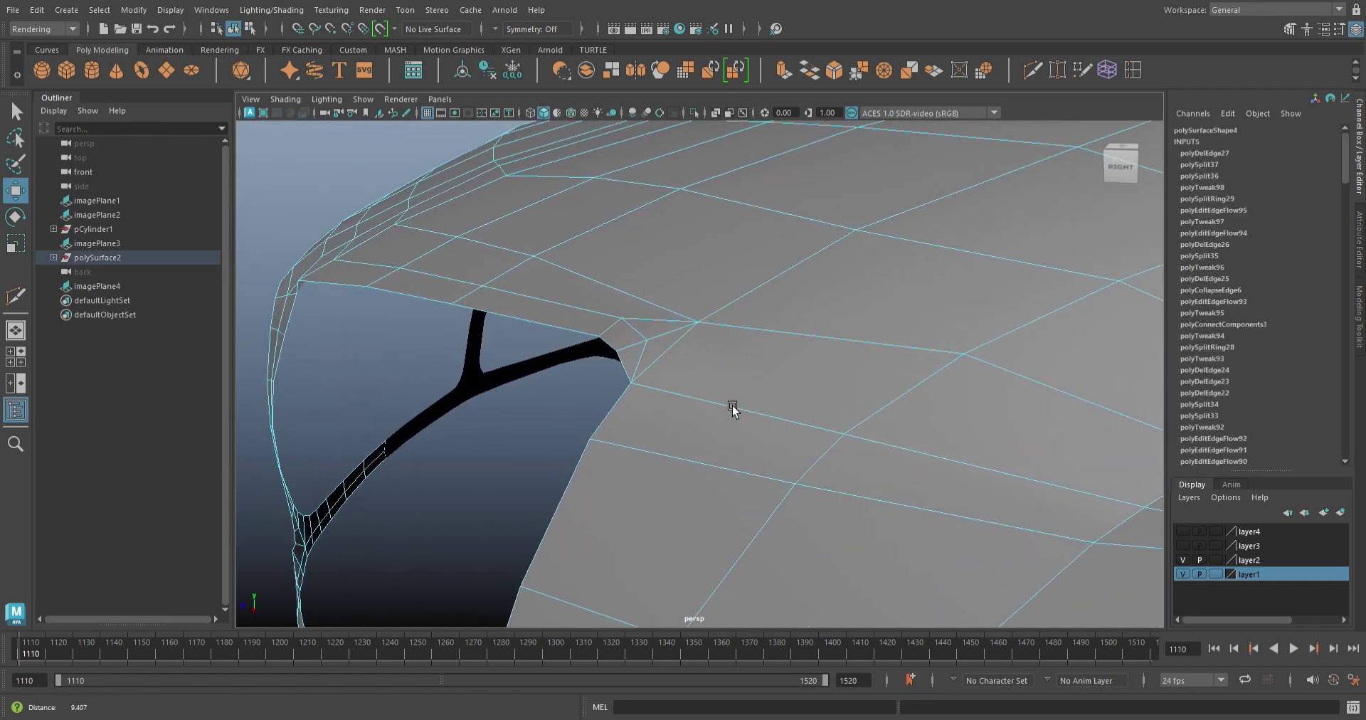
{"action": "scroll", "coordinate": [732, 403], "scroll_direction": "down", "scroll_amount": 2}
- Average the vertices at the hole tip over 10 iterations and delete another unnecessary edge
{"action": "key", "text": "F9"}
{"action": "left_click", "coordinate": [596, 346]}
{"action": "key", "text": "g"}
{"action": "mouse_move", "coordinate": [609, 348]}
{"action": "left_mouse_down", "text": "alt"}
{"action": "mouse_move", "coordinate": [686, 350]}
{"action": "mouse_move", "coordinate": [726, 302]}
{"action": "mouse_move", "coordinate": [546, 406]}
{"action": "mouse_move", "coordinate": [510, 406]}
{"action": "mouse_move", "coordinate": [616, 406]}
{"action": "mouse_move", "coordinate": [525, 385]}
{"action": "mouse_move", "coordinate": [654, 411]}
{"action": "mouse_move", "coordinate": [616, 479]}
{"action": "mouse_move", "coordinate": [696, 464]}
{"action": "mouse_move", "coordinate": [797, 485]}
{"action": "mouse_move", "coordinate": [772, 467]}
{"action": "mouse_move", "coordinate": [808, 429]}
{"action": "mouse_move", "coordinate": [835, 433]}
{"action": "left_mouse_up", "text": "alt"}
{"action": "key", "text": "Delete"}
{"action": "mouse_move", "coordinate": [836, 433]}
{"action": "right_mouse_down", "text": "alt"}
{"action": "mouse_move", "coordinate": [843, 488]}
{"action": "mouse_move", "coordinate": [854, 440]}
{"action": "mouse_move", "coordinate": [817, 393]}
{"action": "right_mouse_up", "text": "alt"}
{"action": "left_click_drag", "start_coordinate": [817, 394], "coordinate": [655, 449], "text": "alt"}
- In the front view, bevel the headlight's lower corner (0.5 fraction, 1 segment) and reposition its vertex
{"action": "key", "text": "space"}
{"action": "scroll", "coordinate": [691, 447], "scroll_direction": "up", "scroll_amount": 1}
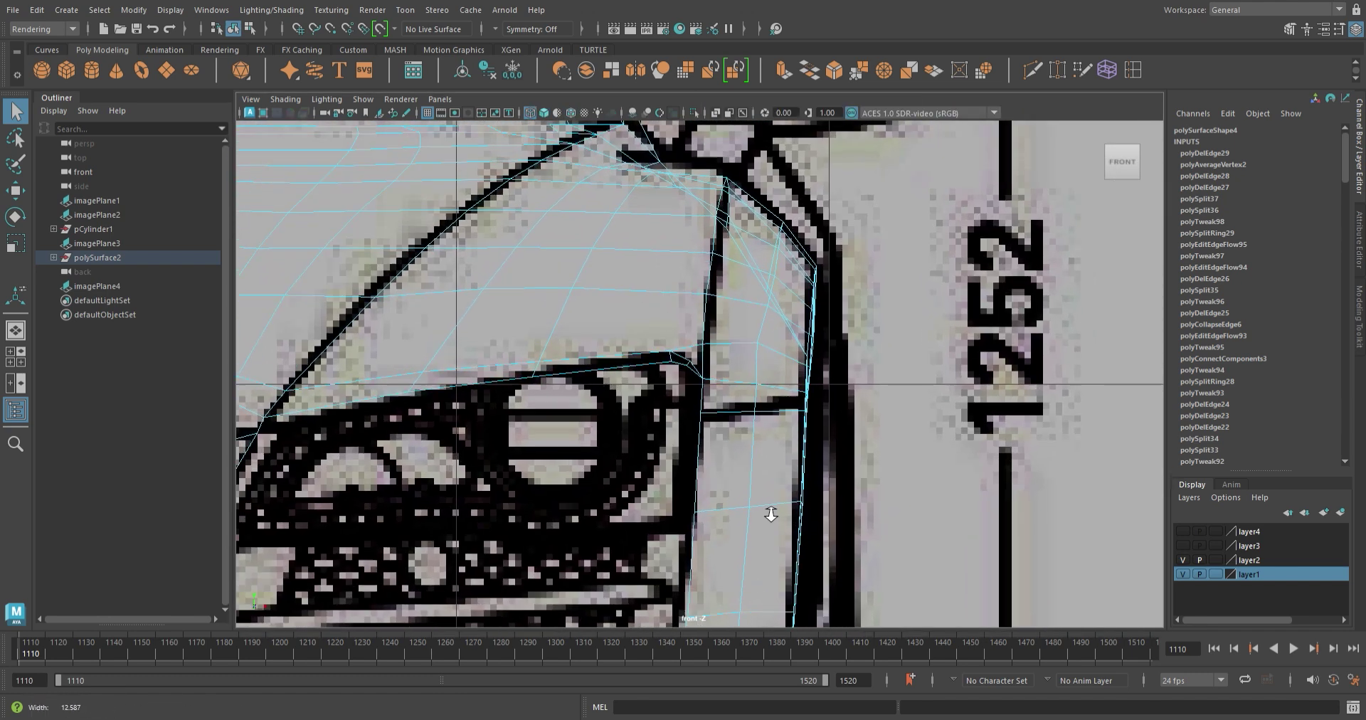
{"action": "scroll", "coordinate": [706, 459], "scroll_direction": "up", "scroll_amount": 3}
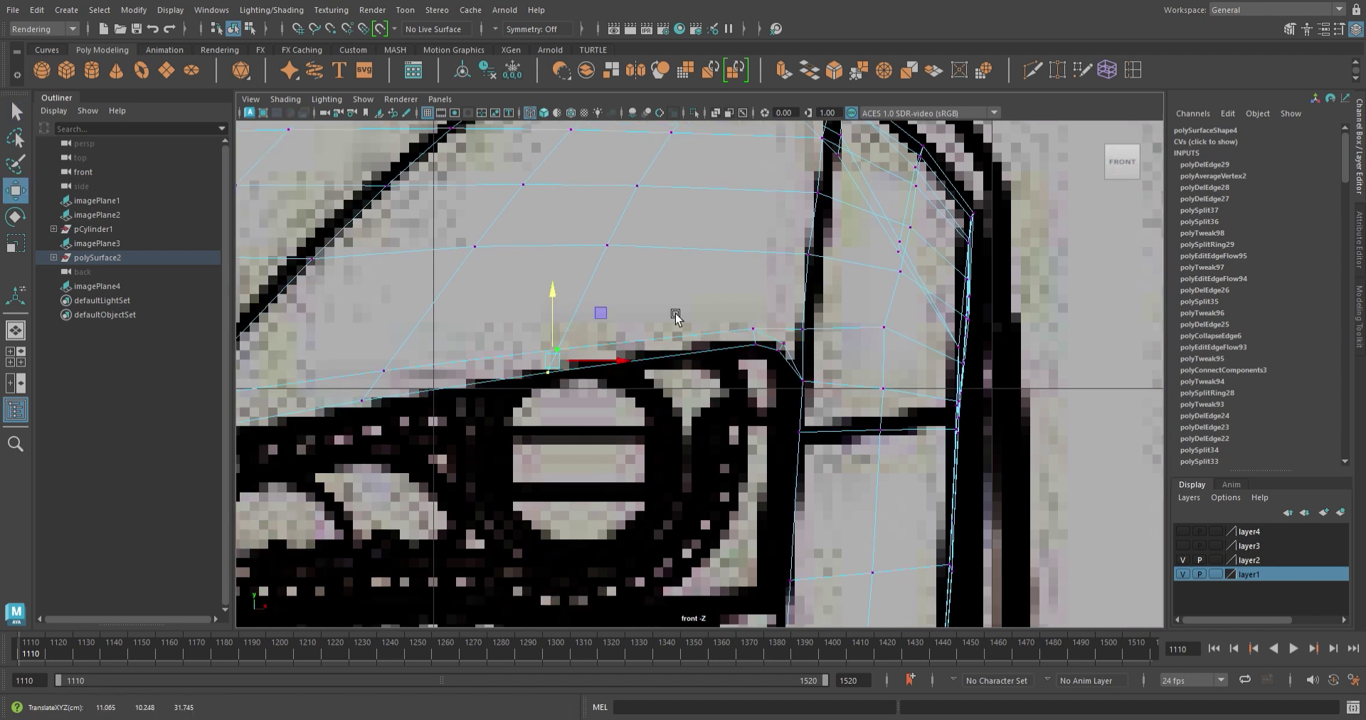
{"action": "scroll", "coordinate": [675, 317], "scroll_direction": "up", "scroll_amount": 2}
{"action": "scroll", "coordinate": [668, 342], "scroll_direction": "up", "scroll_amount": 1}
{"action": "scroll", "coordinate": [665, 355], "scroll_direction": "up", "scroll_amount": 1}
{"action": "left_click", "coordinate": [663, 365]}
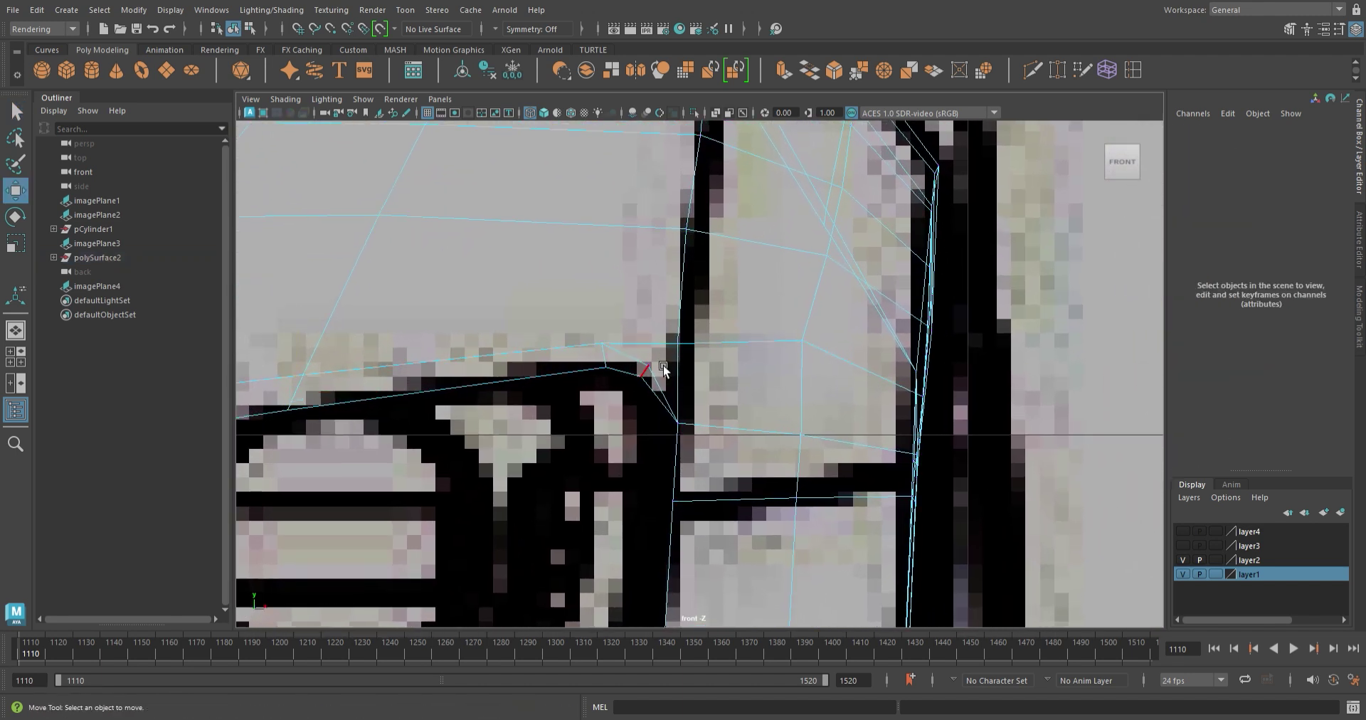
{"action": "left_click", "coordinate": [661, 374]}
{"action": "scroll", "coordinate": [680, 349], "scroll_direction": "up", "scroll_amount": 1}
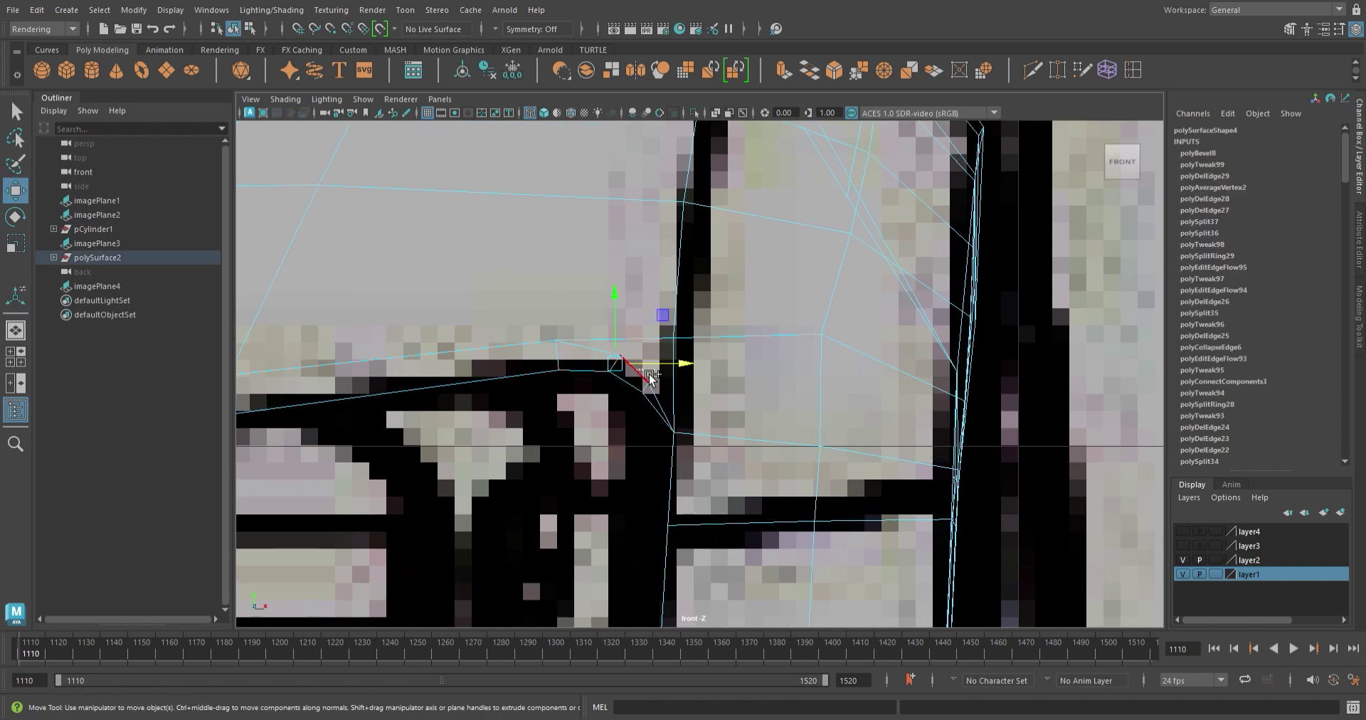
{"action": "scroll", "coordinate": [676, 380], "scroll_direction": "down", "scroll_amount": 1}
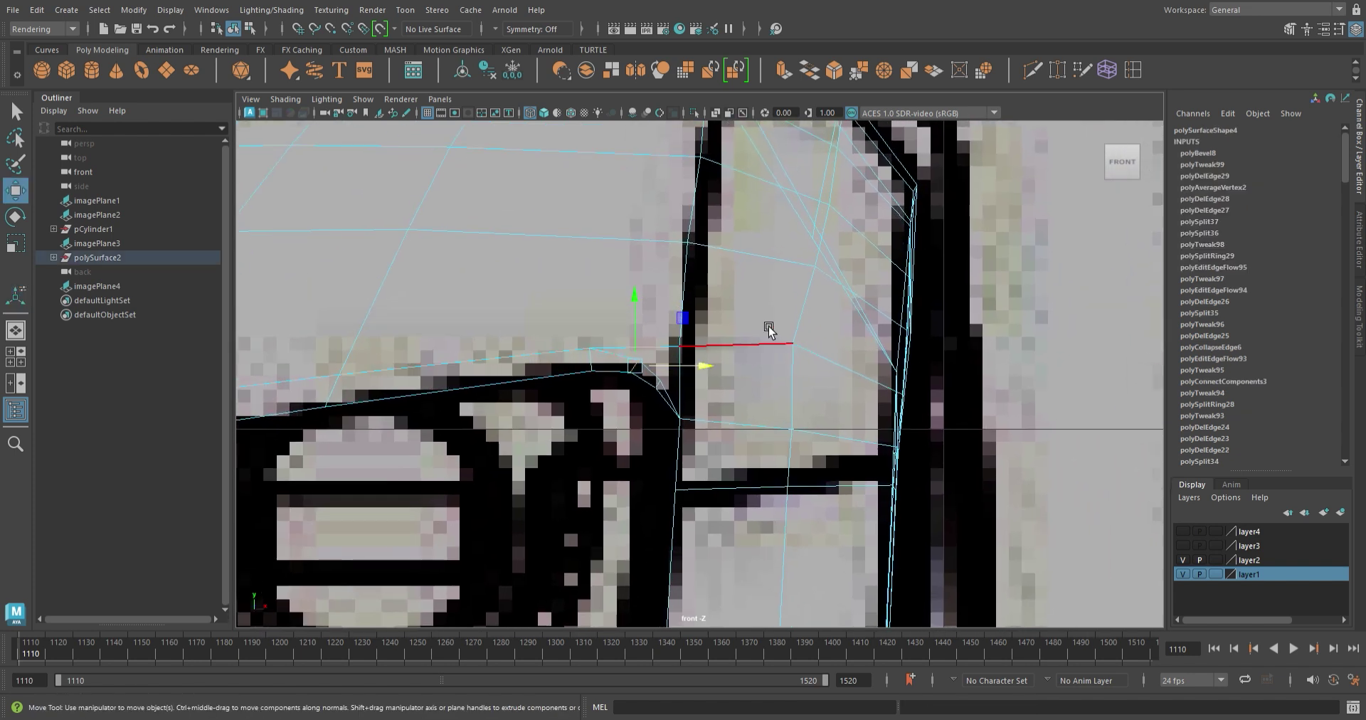
{"action": "mouse_move", "coordinate": [673, 398]}
{"action": "left_mouse_down", "text": "alt"}
{"action": "mouse_move", "coordinate": [818, 336]}
{"action": "mouse_move", "coordinate": [818, 360]}
{"action": "mouse_move", "coordinate": [698, 388]}
{"action": "mouse_move", "coordinate": [814, 447]}
{"action": "left_mouse_up", "text": "alt"}
{"action": "right_click_drag", "start_coordinate": [813, 446], "coordinate": [681, 473], "text": "alt"}
- Cut a new edge across the fender corner ending on the existing vertex
{"action": "left_click", "coordinate": [1072, 74]}
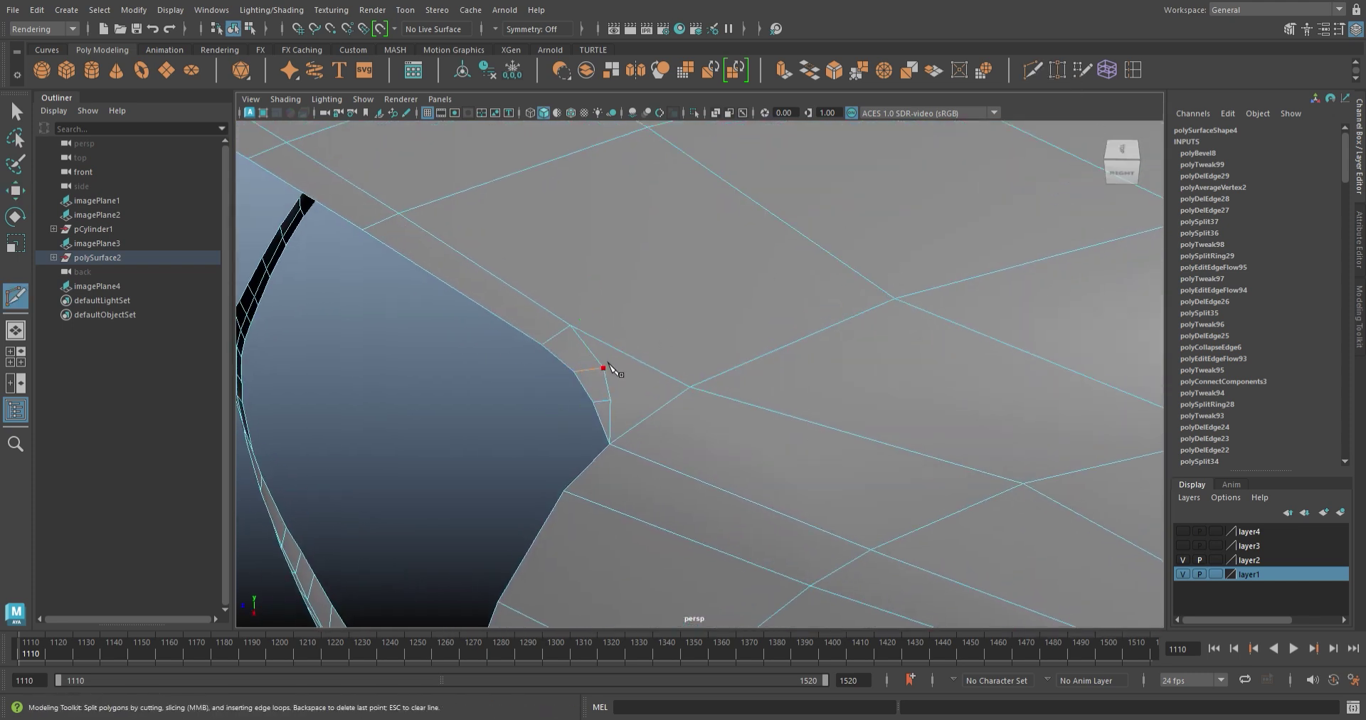
{"action": "left_click", "coordinate": [689, 385]}
{"action": "key", "text": "Return"}
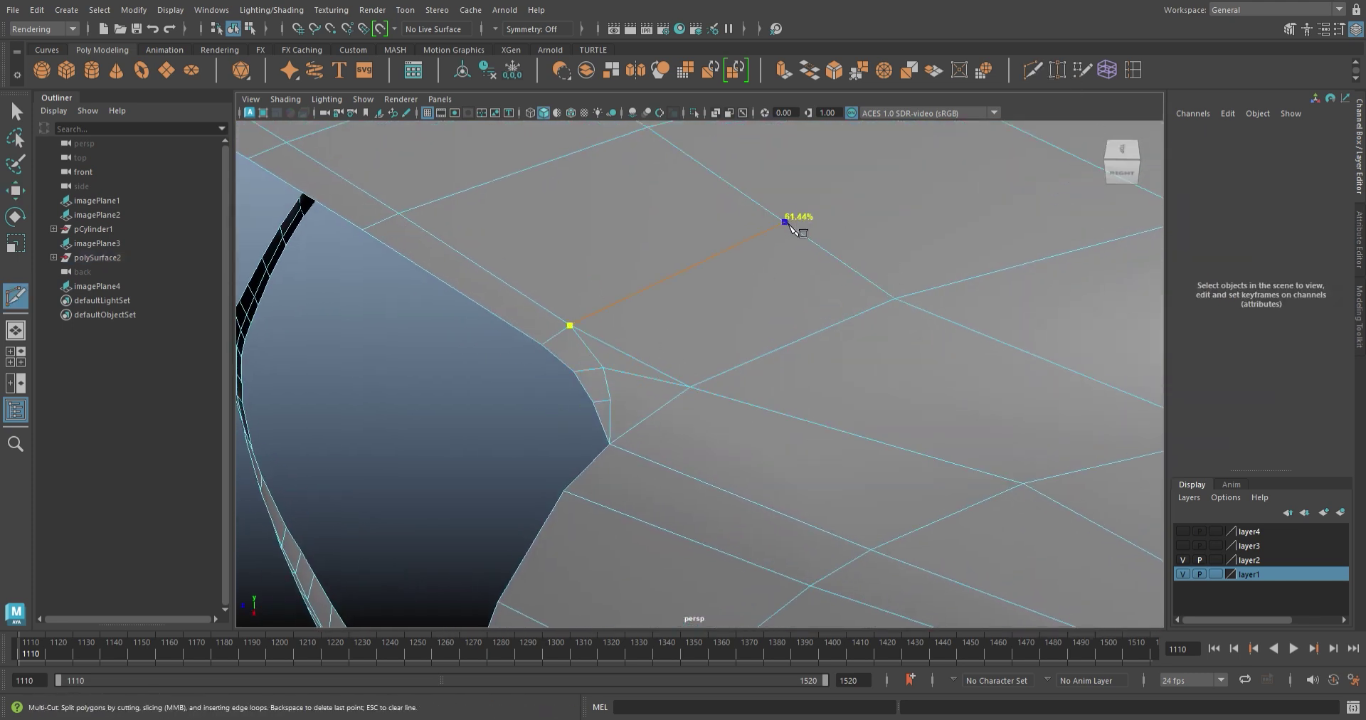
{"action": "left_click_drag", "start_coordinate": [673, 353], "coordinate": [616, 379], "text": "alt"}
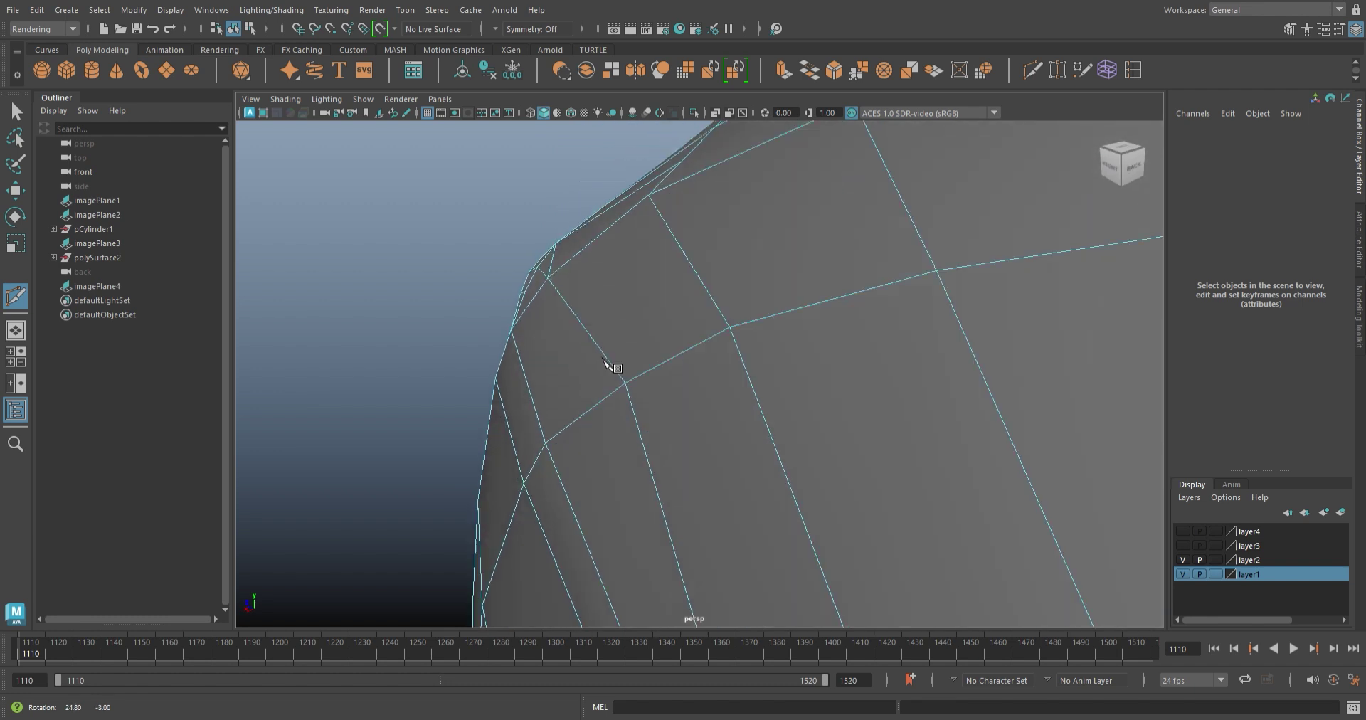
{"action": "right_click_drag", "start_coordinate": [616, 378], "coordinate": [597, 359], "text": "alt"}
{"action": "left_click_drag", "start_coordinate": [569, 305], "coordinate": [519, 336], "text": "alt"}
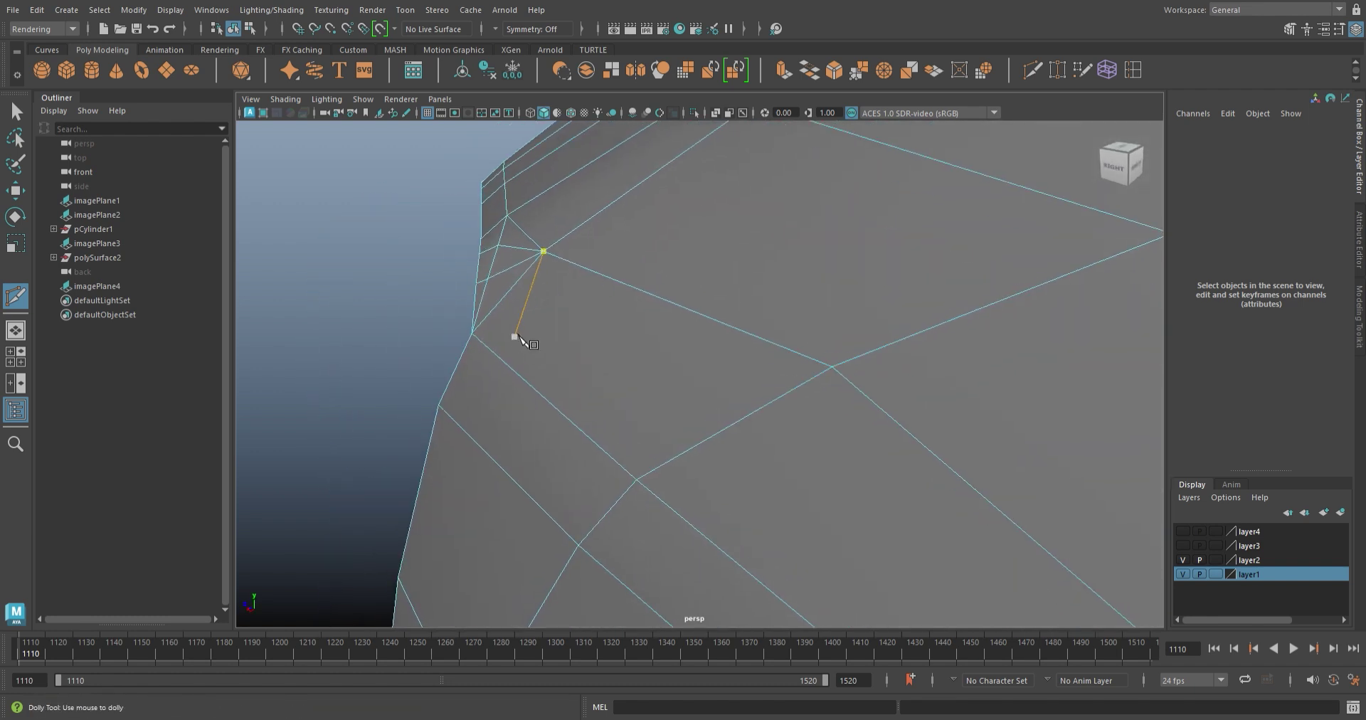
{"action": "key", "text": "w"}
{"action": "left_click", "coordinate": [586, 436]}
{"action": "mouse_move", "coordinate": [586, 436]}
{"action": "left_mouse_down", "text": "alt"}
{"action": "mouse_move", "coordinate": [606, 335]}
{"action": "mouse_move", "coordinate": [747, 320]}
{"action": "left_mouse_up", "text": "alt"}
{"action": "right_click_drag", "start_coordinate": [747, 320], "coordinate": [668, 484], "text": "alt"}
{"action": "mouse_move", "coordinate": [667, 484]}
{"action": "left_mouse_down", "text": "alt"}
{"action": "mouse_move", "coordinate": [737, 399]}
{"action": "mouse_move", "coordinate": [534, 275]}
{"action": "mouse_move", "coordinate": [625, 360]}
{"action": "mouse_move", "coordinate": [713, 303]}
{"action": "mouse_move", "coordinate": [748, 299]}
{"action": "mouse_move", "coordinate": [879, 135]}
{"action": "left_mouse_up", "text": "alt"}
- Add another cut edge near the wheel-arch corner
{"action": "key", "text": "ctrl+shift+x"}
{"action": "key", "text": "Escape"}
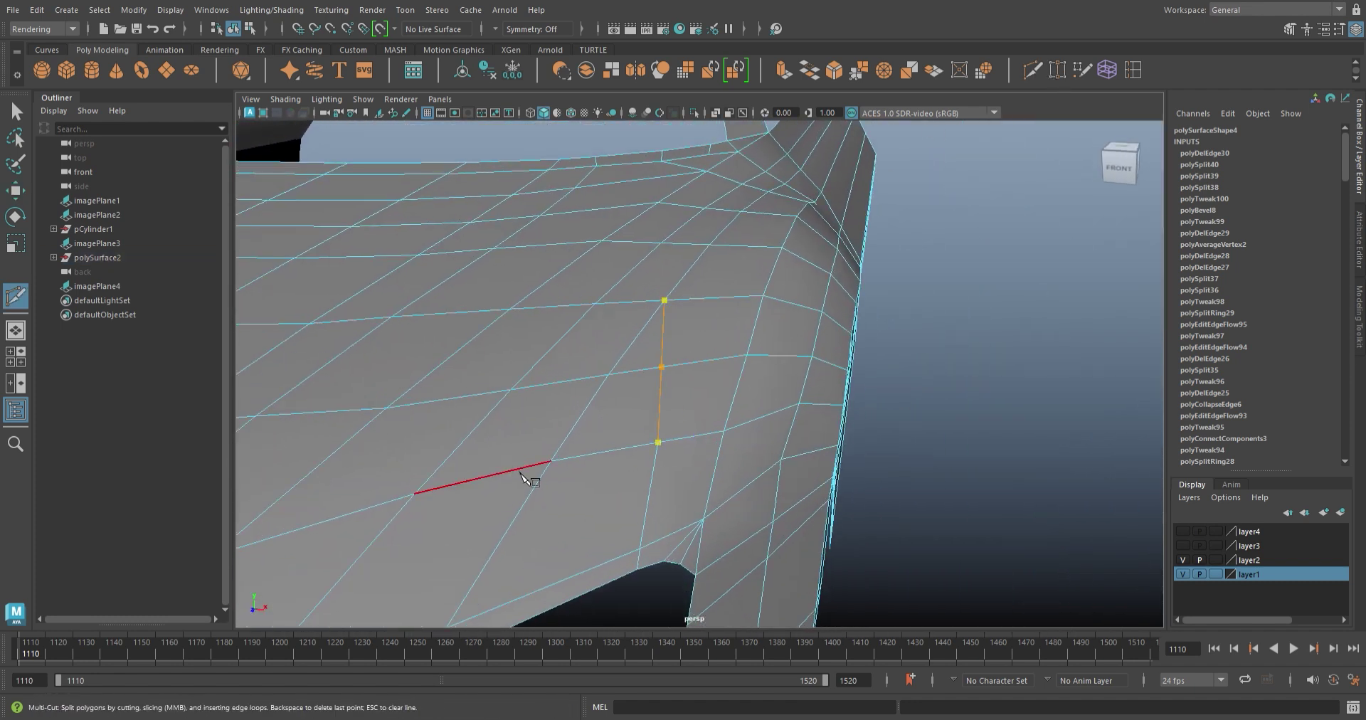
{"action": "left_click_drag", "start_coordinate": [533, 472], "coordinate": [624, 396], "text": "alt"}
{"action": "right_click_drag", "start_coordinate": [624, 395], "coordinate": [614, 343], "text": "alt"}
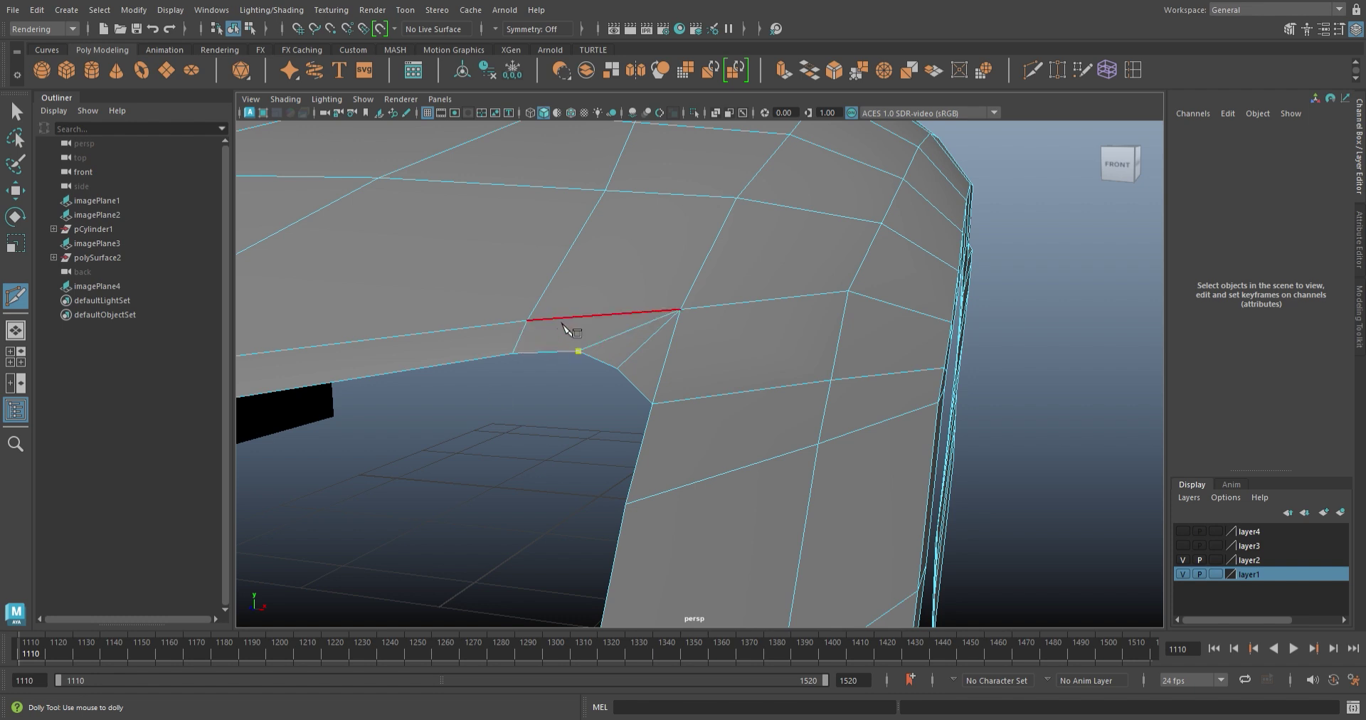
{"action": "key", "text": "Return"}
{"action": "key", "text": "w"}
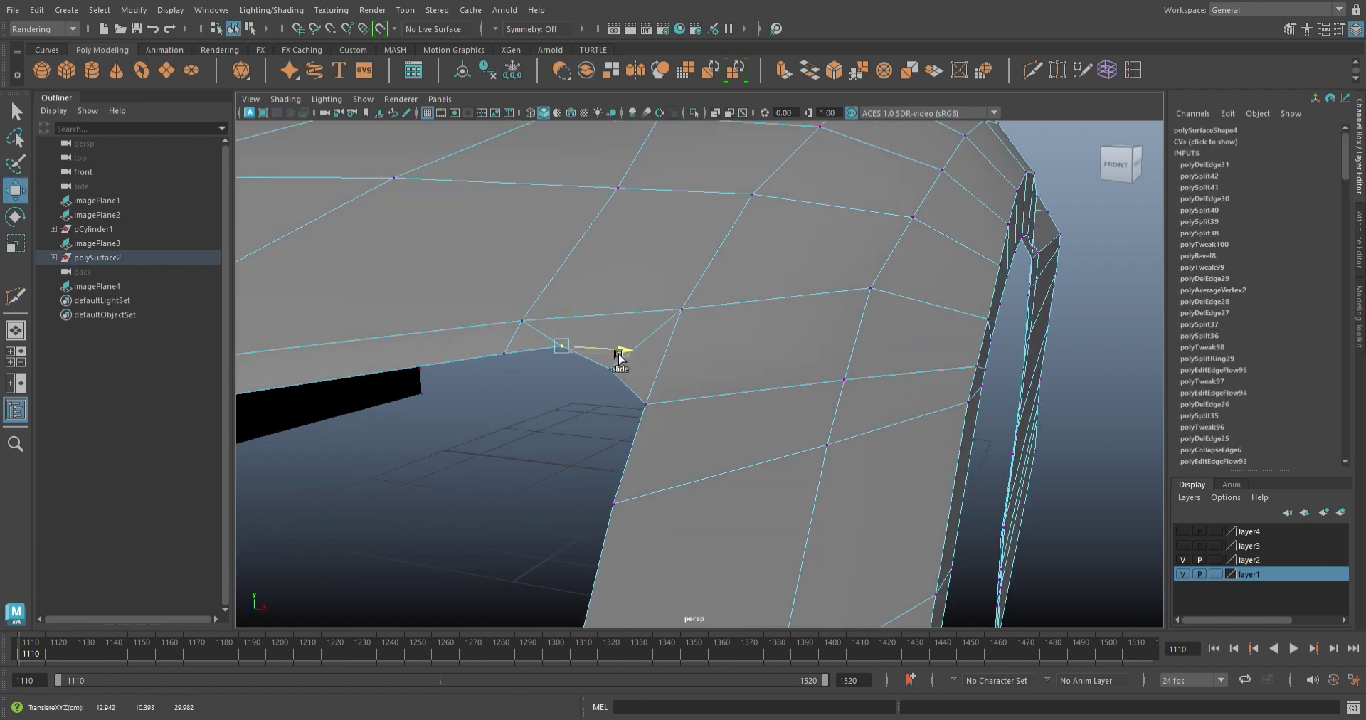
{"action": "mouse_move", "coordinate": [617, 374]}
{"action": "left_mouse_down", "text": "alt"}
{"action": "mouse_move", "coordinate": [650, 399]}
{"action": "mouse_move", "coordinate": [592, 374]}
{"action": "left_mouse_up", "text": "alt"}
- Chamfer the corner vertex with 0.25 width into several vertices
{"action": "key", "text": "q"}
{"action": "key", "text": "ctrl+shift+v"}
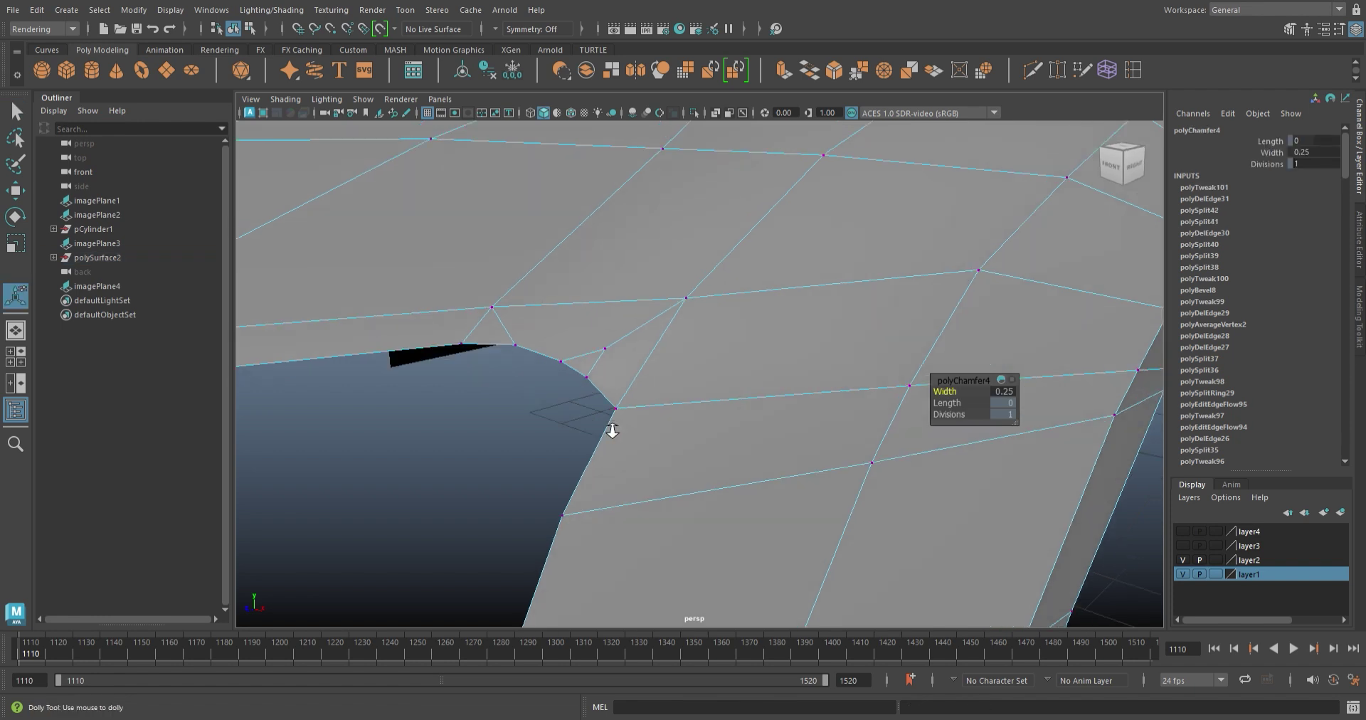
{"action": "left_click_drag", "start_coordinate": [610, 427], "coordinate": [588, 405], "text": "alt"}
{"action": "key", "text": "w"}
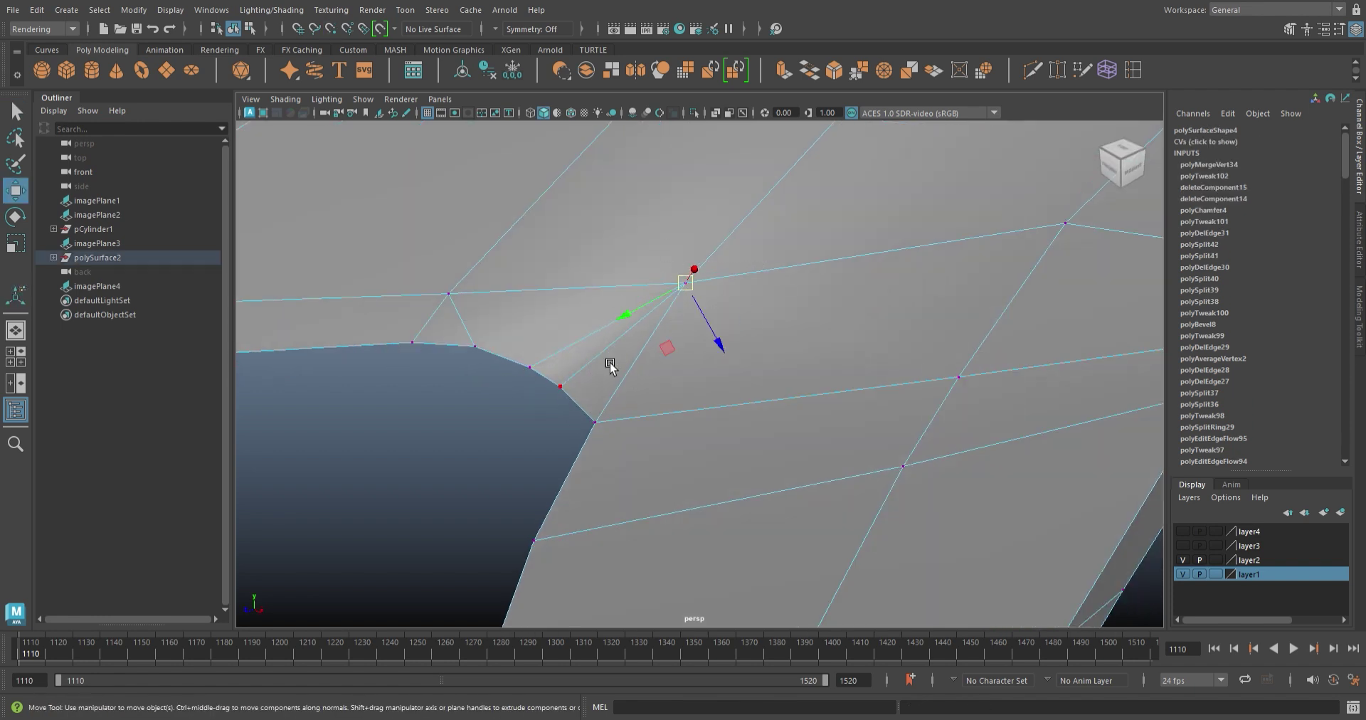
{"action": "key", "text": "space"}
{"action": "key", "text": "space"}
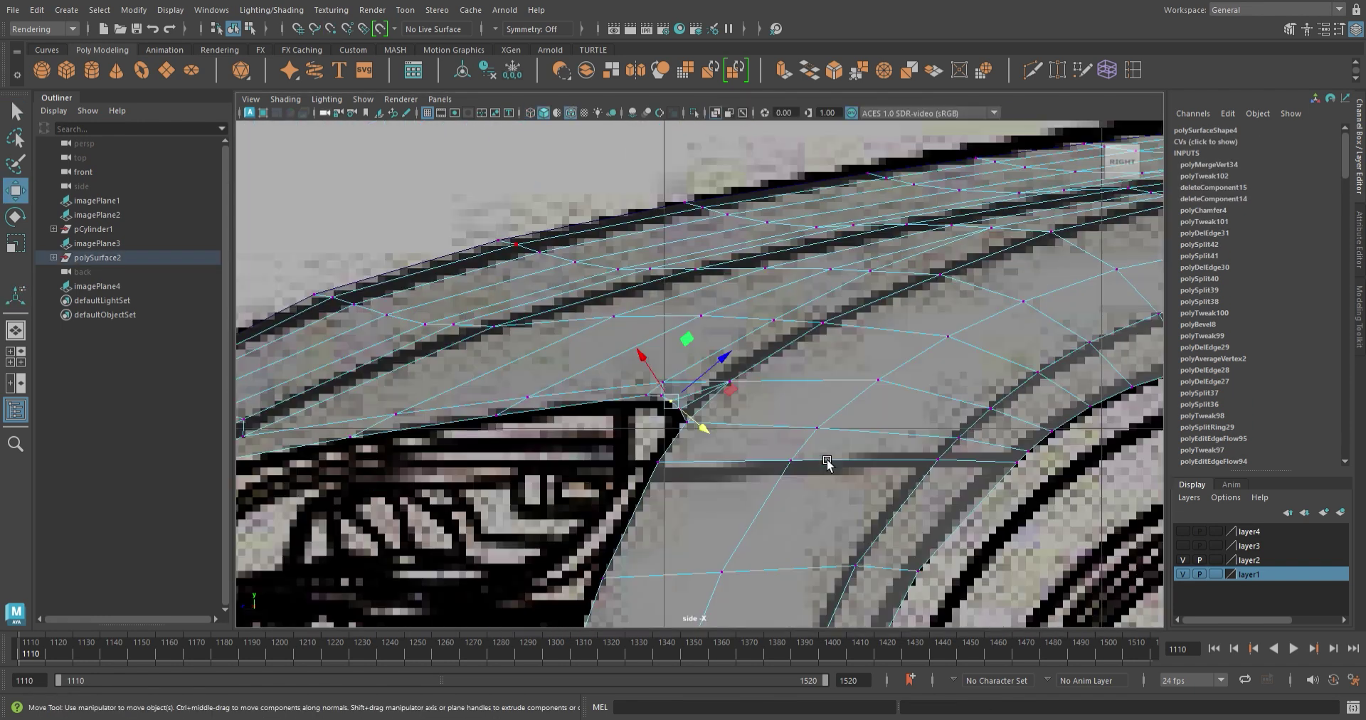
- Zoom in on the headlight's lower edge against the side blueprint
{"action": "left_click_drag", "start_coordinate": [693, 424], "coordinate": [733, 390], "text": "alt"}
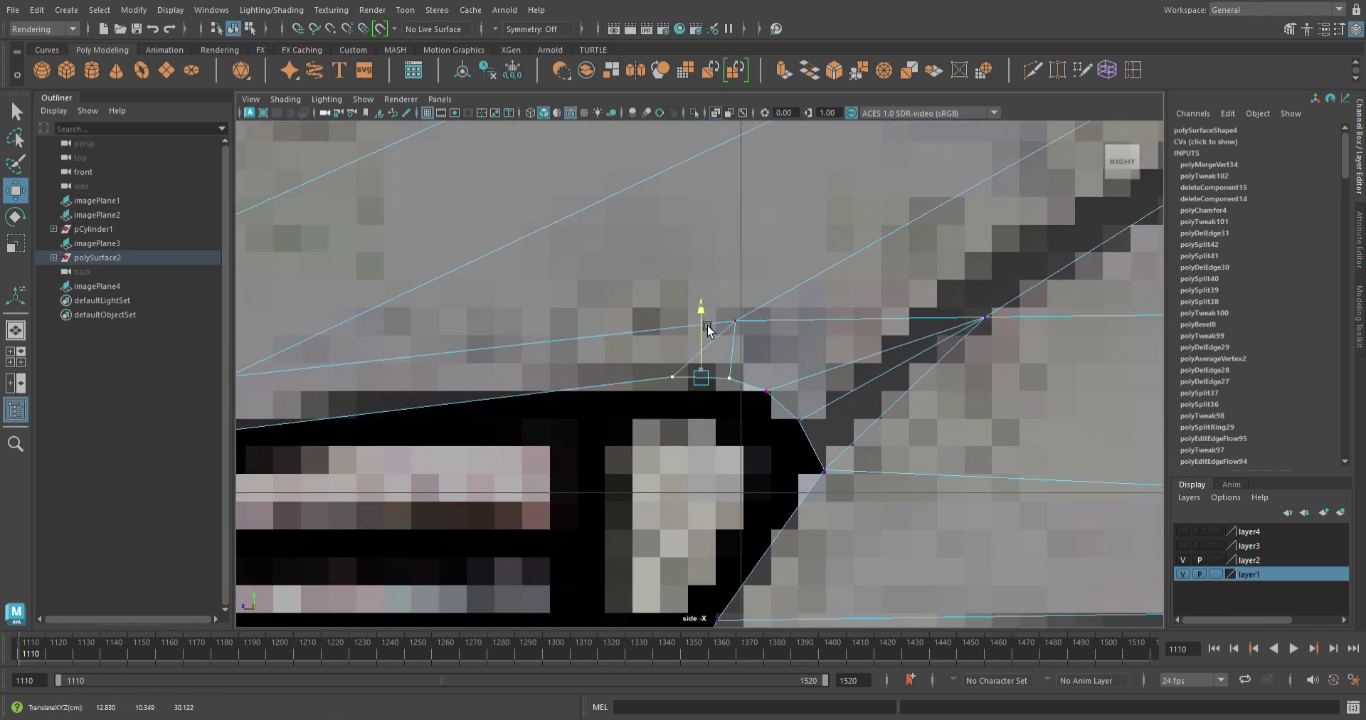
{"action": "scroll", "coordinate": [708, 327], "scroll_direction": "down", "scroll_amount": 5}
{"action": "scroll", "coordinate": [708, 327], "scroll_direction": "down", "scroll_amount": 3}
{"action": "middle_click_drag", "start_coordinate": [708, 327], "coordinate": [708, 249], "text": "alt"}
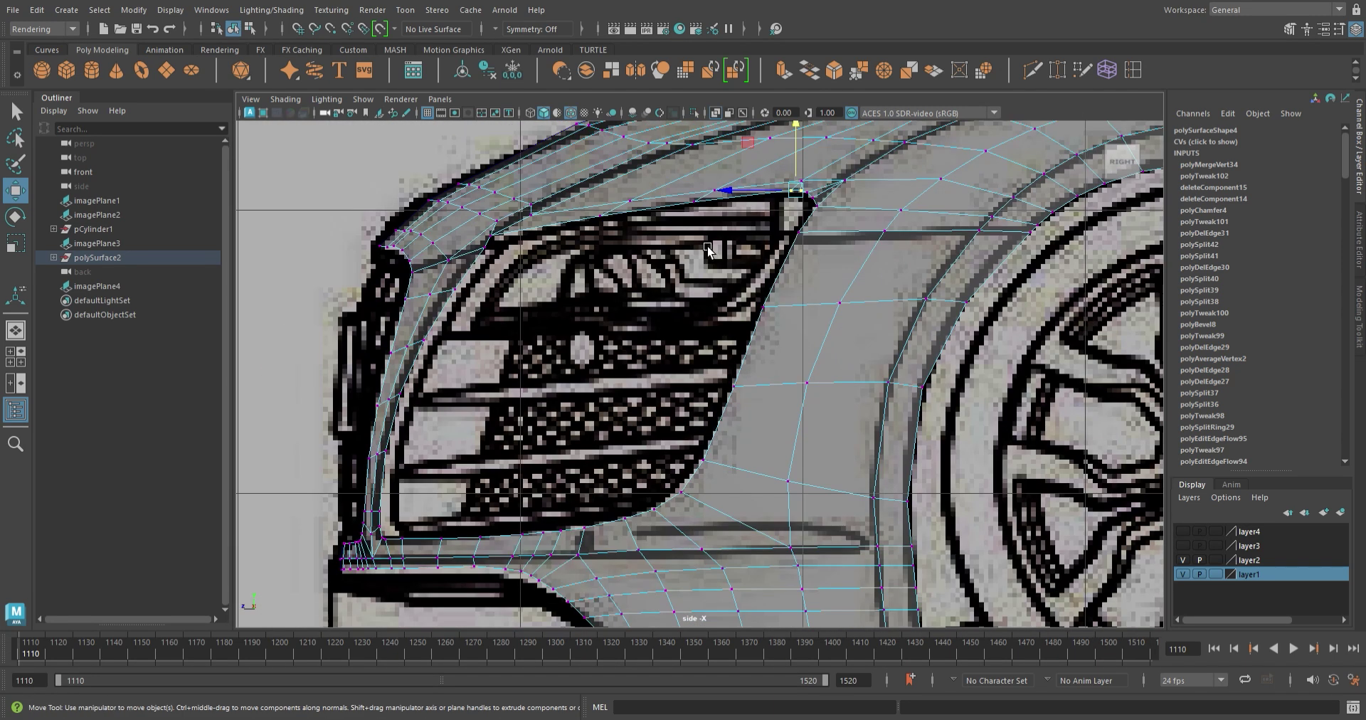
{"action": "right_click_drag", "start_coordinate": [708, 249], "coordinate": [854, 444], "text": "alt"}
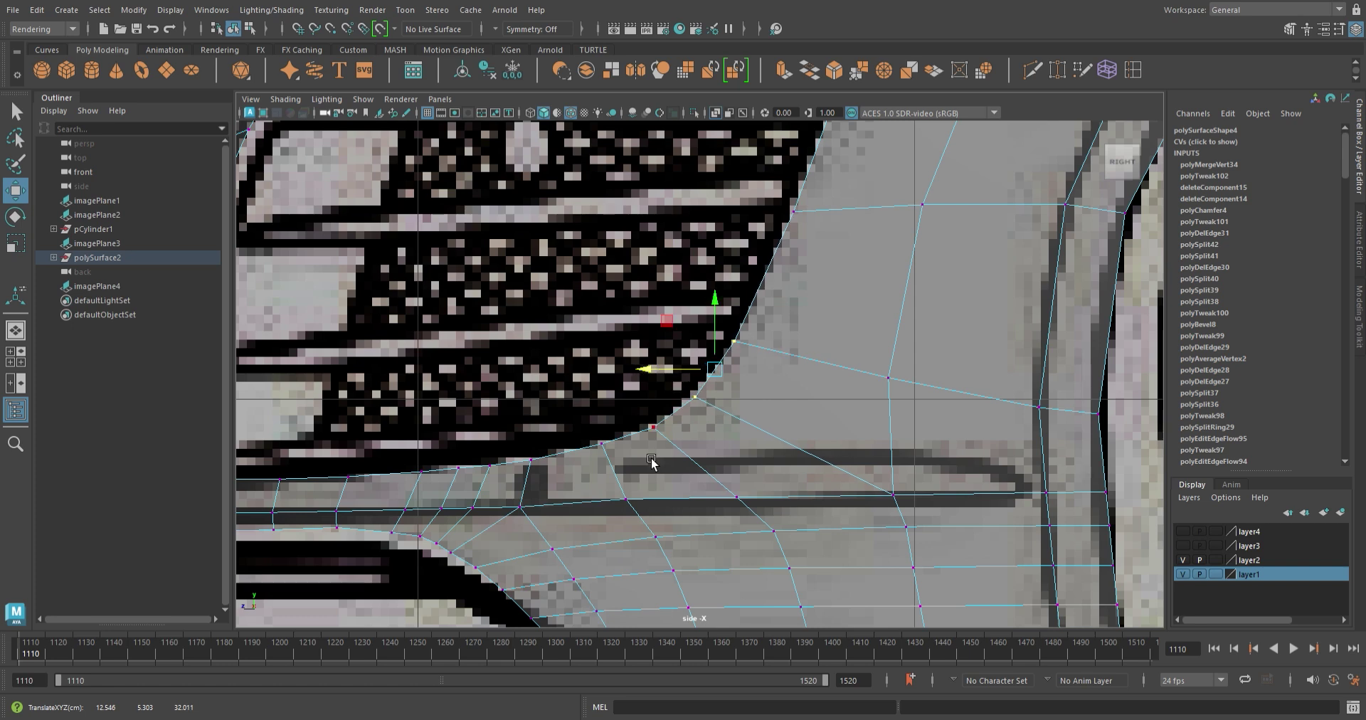
{"action": "scroll", "coordinate": [651, 461], "scroll_direction": "down", "scroll_amount": 5}
{"action": "scroll", "coordinate": [711, 421], "scroll_direction": "up", "scroll_amount": 3}
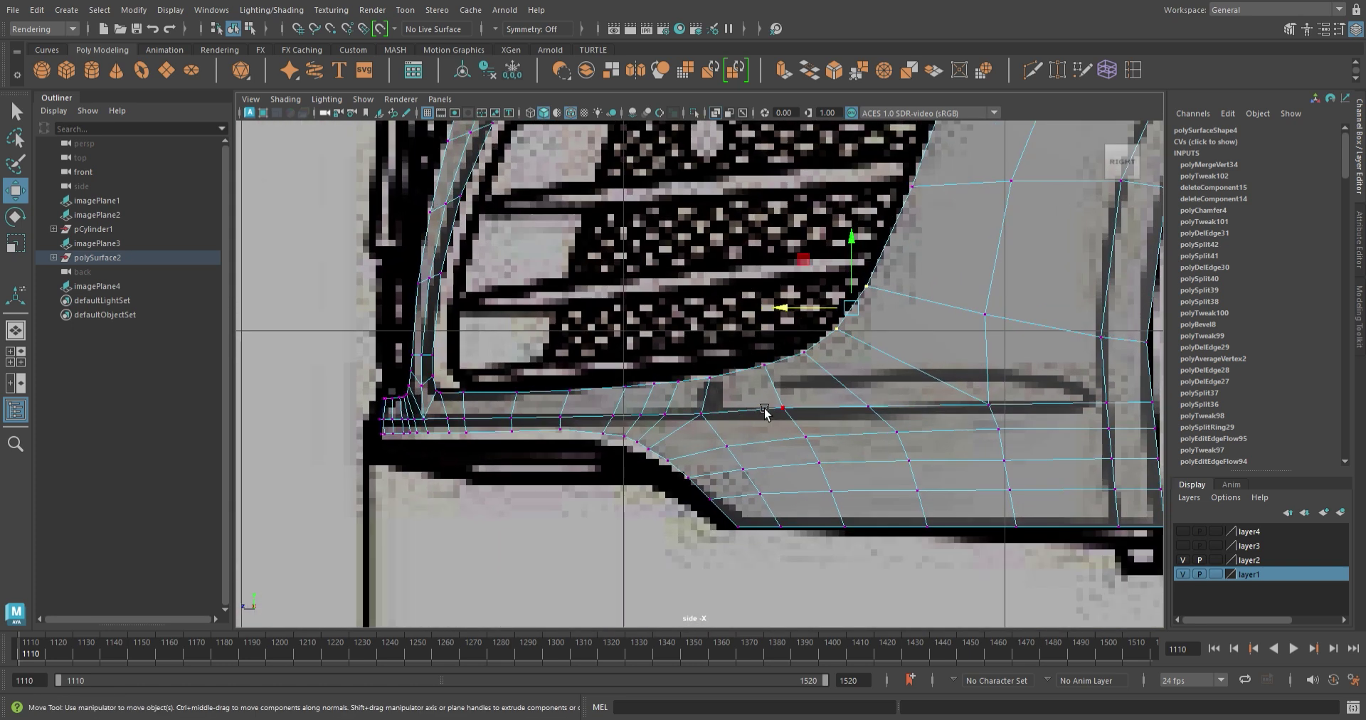
{"action": "scroll", "coordinate": [764, 411], "scroll_direction": "down", "scroll_amount": 3}
{"action": "scroll", "coordinate": [707, 396], "scroll_direction": "down", "scroll_amount": 4}
- Check the headlight edge against the front blueprint view
{"action": "key", "text": "space"}
{"action": "scroll", "coordinate": [625, 388], "scroll_direction": "down", "scroll_amount": 3}
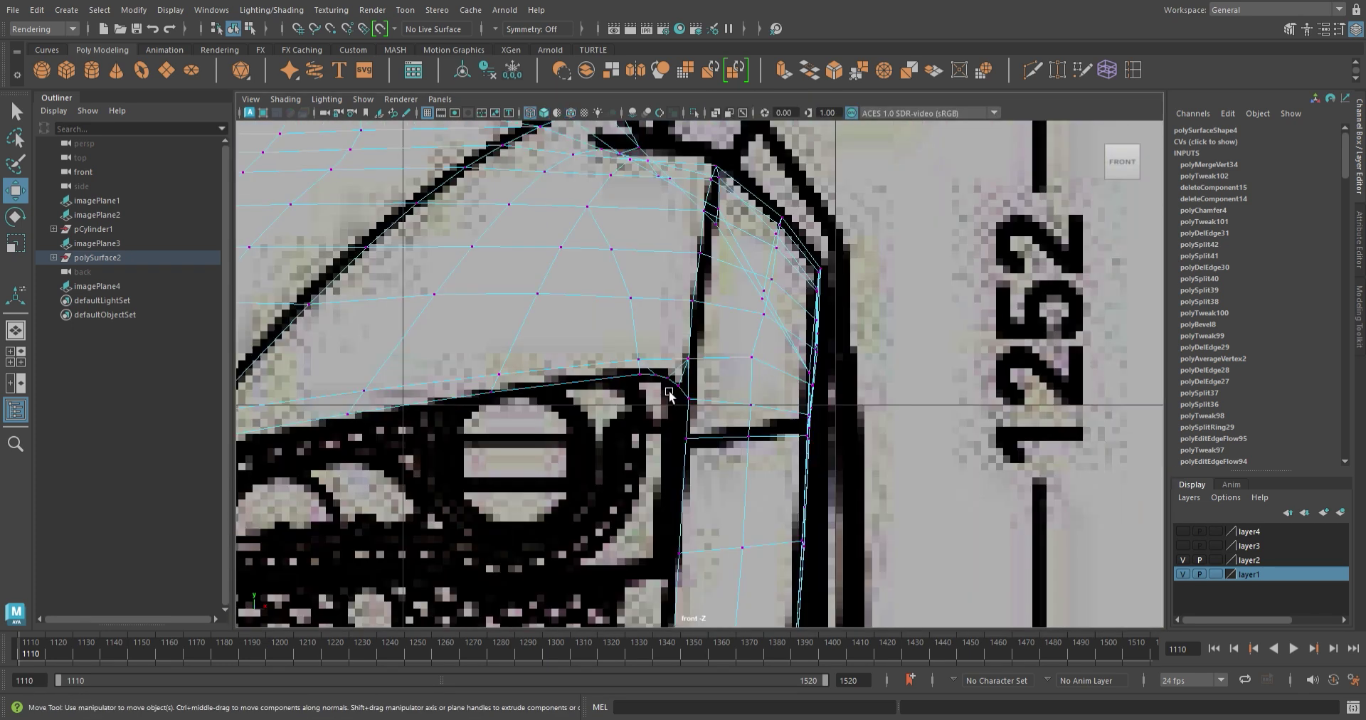
{"action": "scroll", "coordinate": [669, 393], "scroll_direction": "down", "scroll_amount": 5}
- Orbit and zoom into the wheel arch in the perspective view
{"action": "key", "text": "space"}
{"action": "key", "text": "space"}
{"action": "mouse_move", "coordinate": [943, 256]}
{"action": "left_mouse_down", "text": "alt"}
{"action": "mouse_move", "coordinate": [836, 385]}
{"action": "mouse_move", "coordinate": [802, 296]}
{"action": "mouse_move", "coordinate": [740, 479]}
{"action": "left_mouse_up", "text": "alt"}
{"action": "scroll", "coordinate": [802, 296], "scroll_direction": "down", "scroll_amount": 4}
{"action": "scroll", "coordinate": [740, 479], "scroll_direction": "up", "scroll_amount": 3}
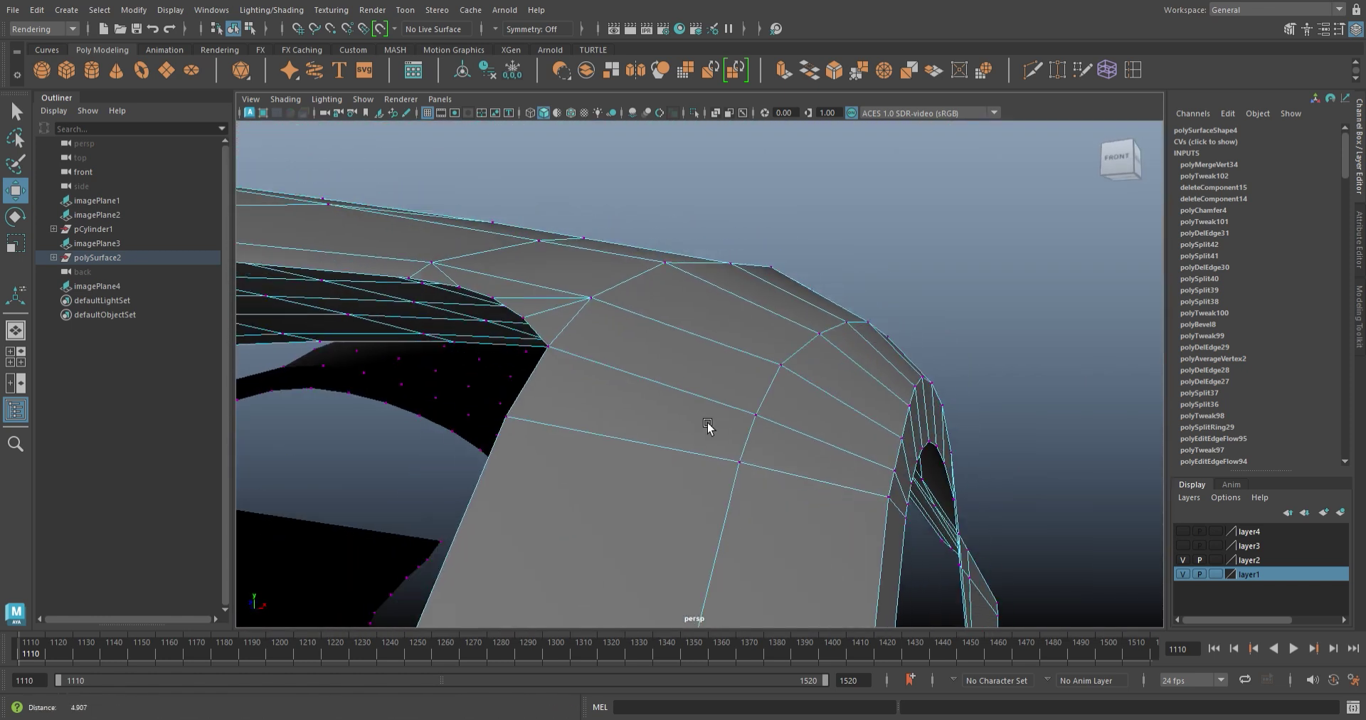
- Smooth the edge flow of a wheel-arch edge and inspect it from several angles
{"action": "left_click", "coordinate": [839, 402]}
{"action": "right_click_drag", "start_coordinate": [854, 420], "coordinate": [875, 588], "text": "shift"}
{"action": "left_click_drag", "start_coordinate": [875, 589], "coordinate": [789, 503], "text": "alt"}
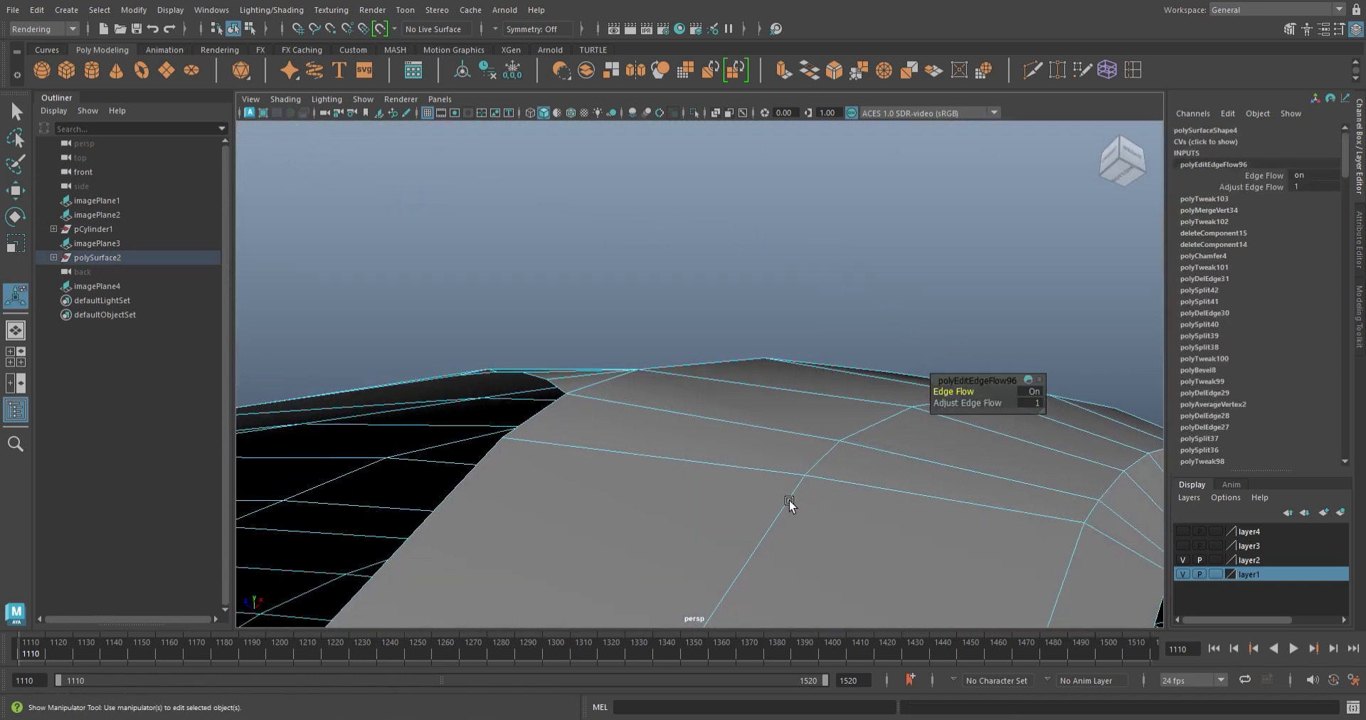
{"action": "scroll", "coordinate": [789, 503], "scroll_direction": "down", "scroll_amount": 4}
{"action": "scroll", "coordinate": [673, 405], "scroll_direction": "up", "scroll_amount": 4}
{"action": "left_click_drag", "start_coordinate": [628, 369], "coordinate": [659, 335], "text": "alt"}
{"action": "middle_click_drag", "start_coordinate": [659, 335], "coordinate": [587, 325], "text": "alt"}
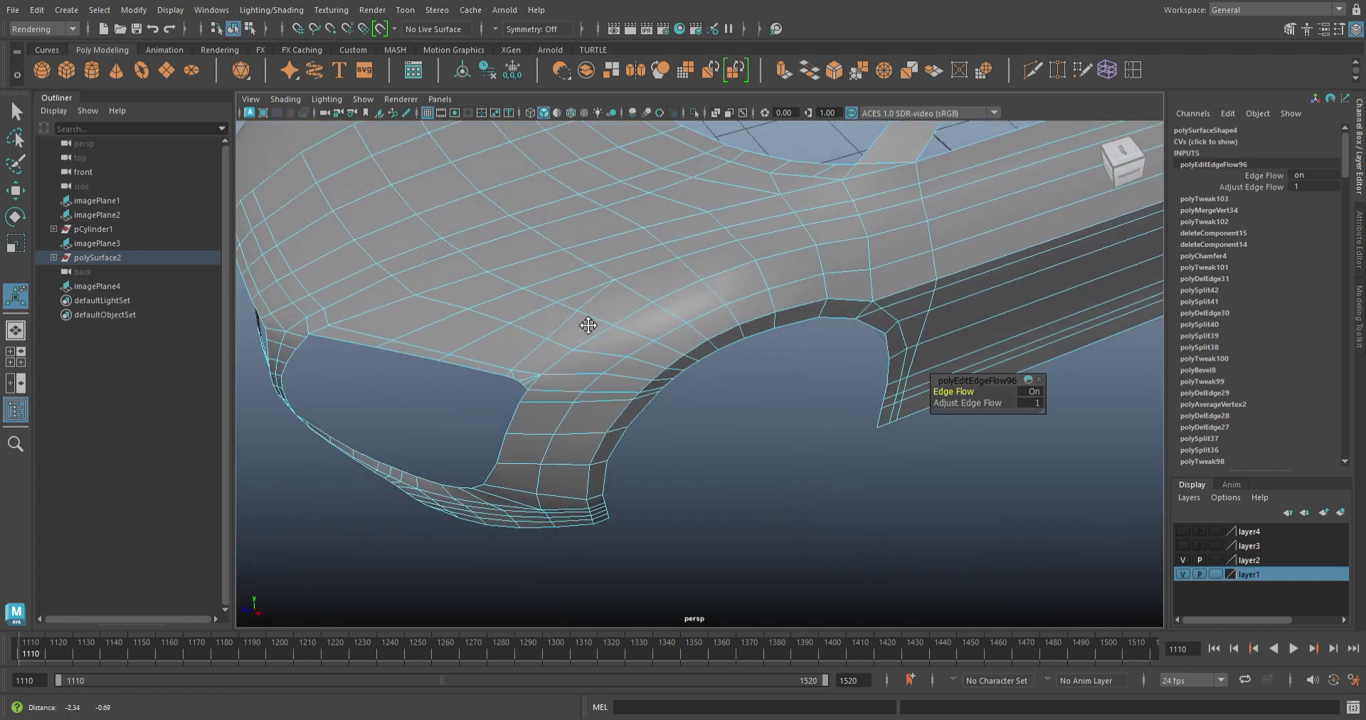
{"action": "scroll", "coordinate": [588, 325], "scroll_direction": "down", "scroll_amount": 3}
{"action": "mouse_move", "coordinate": [597, 369]}
{"action": "left_mouse_down", "text": "alt"}
{"action": "mouse_move", "coordinate": [881, 306]}
{"action": "mouse_move", "coordinate": [629, 385]}
{"action": "mouse_move", "coordinate": [678, 366]}
{"action": "left_mouse_up", "text": "alt"}
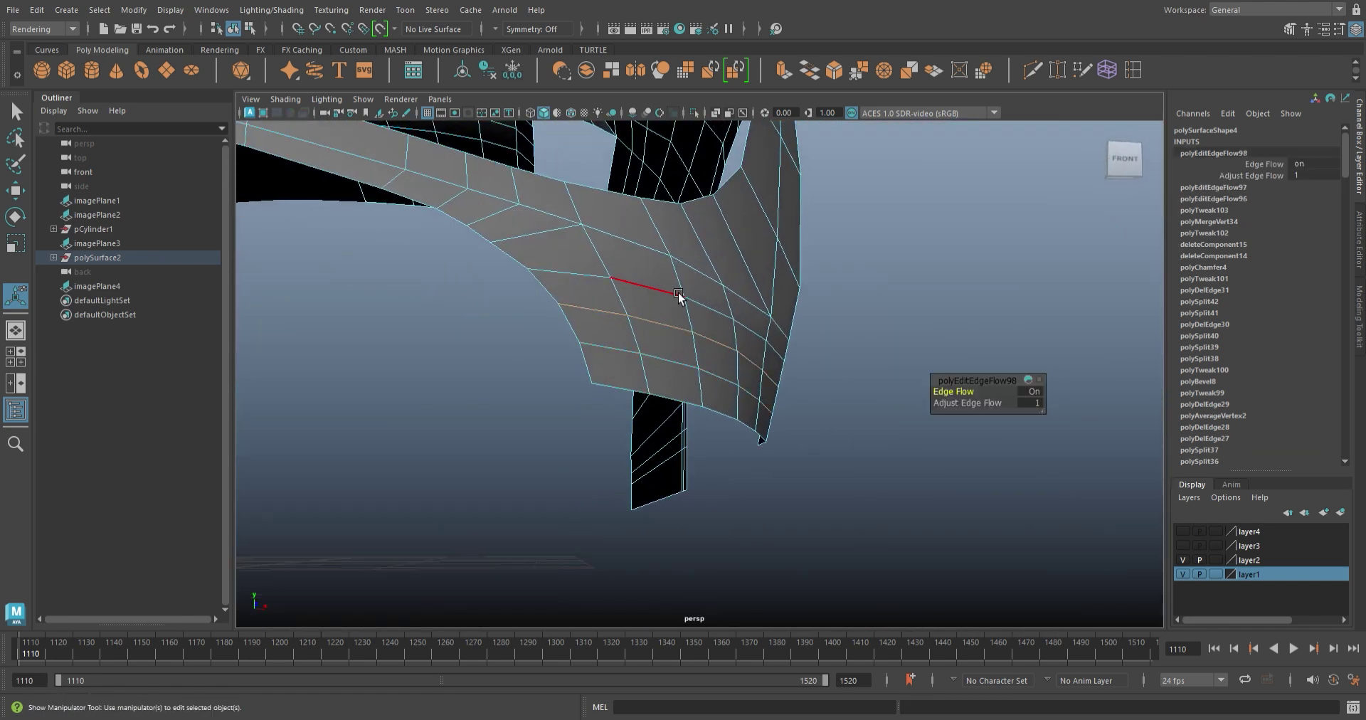
{"action": "mouse_move", "coordinate": [653, 317]}
{"action": "left_mouse_down", "text": "alt"}
{"action": "mouse_move", "coordinate": [552, 344]}
{"action": "mouse_move", "coordinate": [640, 344]}
{"action": "mouse_move", "coordinate": [680, 376]}
{"action": "left_mouse_up", "text": "alt"}
{"action": "scroll", "coordinate": [634, 341], "scroll_direction": "down", "scroll_amount": 3}
- Repeat Edit Edge Flow with G on further wheel-arch edges
{"action": "key", "text": "q"}
{"action": "key", "text": "g"}
{"action": "left_click_drag", "start_coordinate": [705, 470], "coordinate": [616, 327], "text": "alt"}
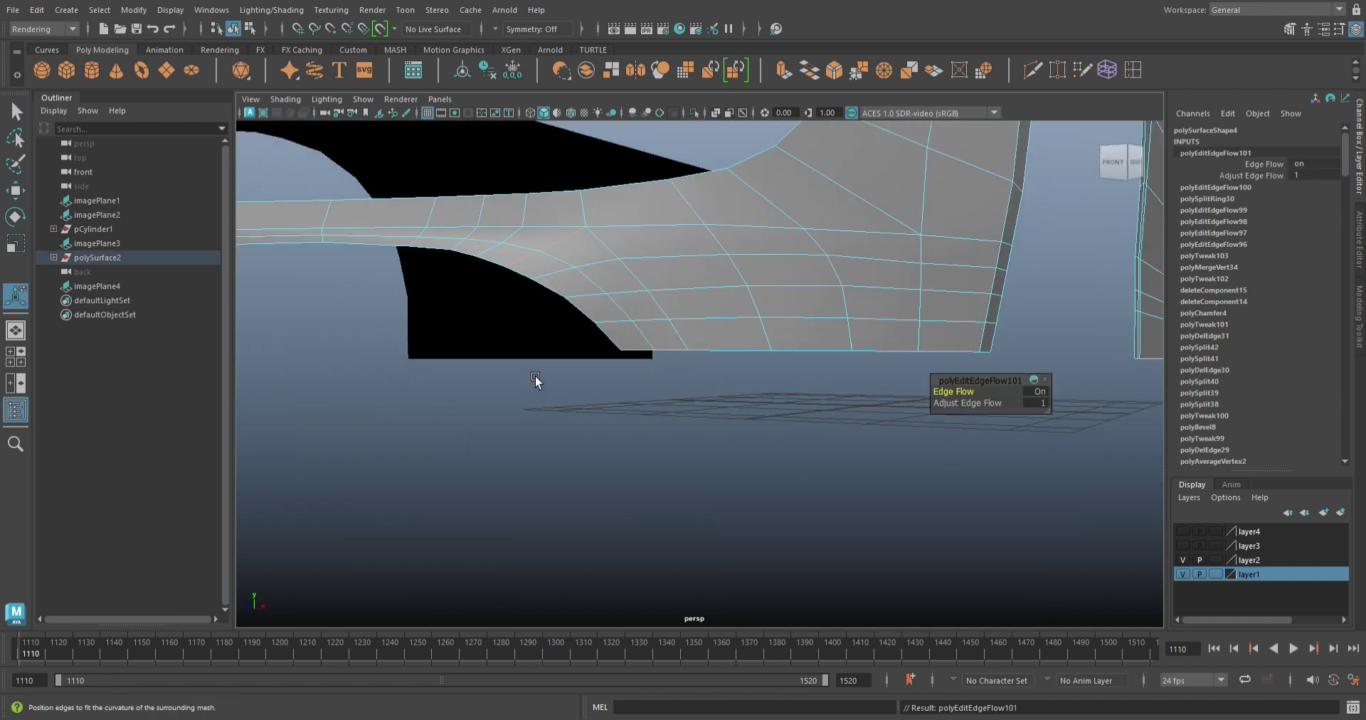
{"action": "left_click_drag", "start_coordinate": [535, 378], "coordinate": [543, 315], "text": "alt"}
{"action": "left_click", "coordinate": [492, 322]}
{"action": "key", "text": "g"}
{"action": "mouse_move", "coordinate": [444, 333]}
{"action": "left_mouse_down", "text": "alt"}
{"action": "mouse_move", "coordinate": [655, 335]}
{"action": "mouse_move", "coordinate": [655, 297]}
{"action": "left_mouse_up", "text": "alt"}
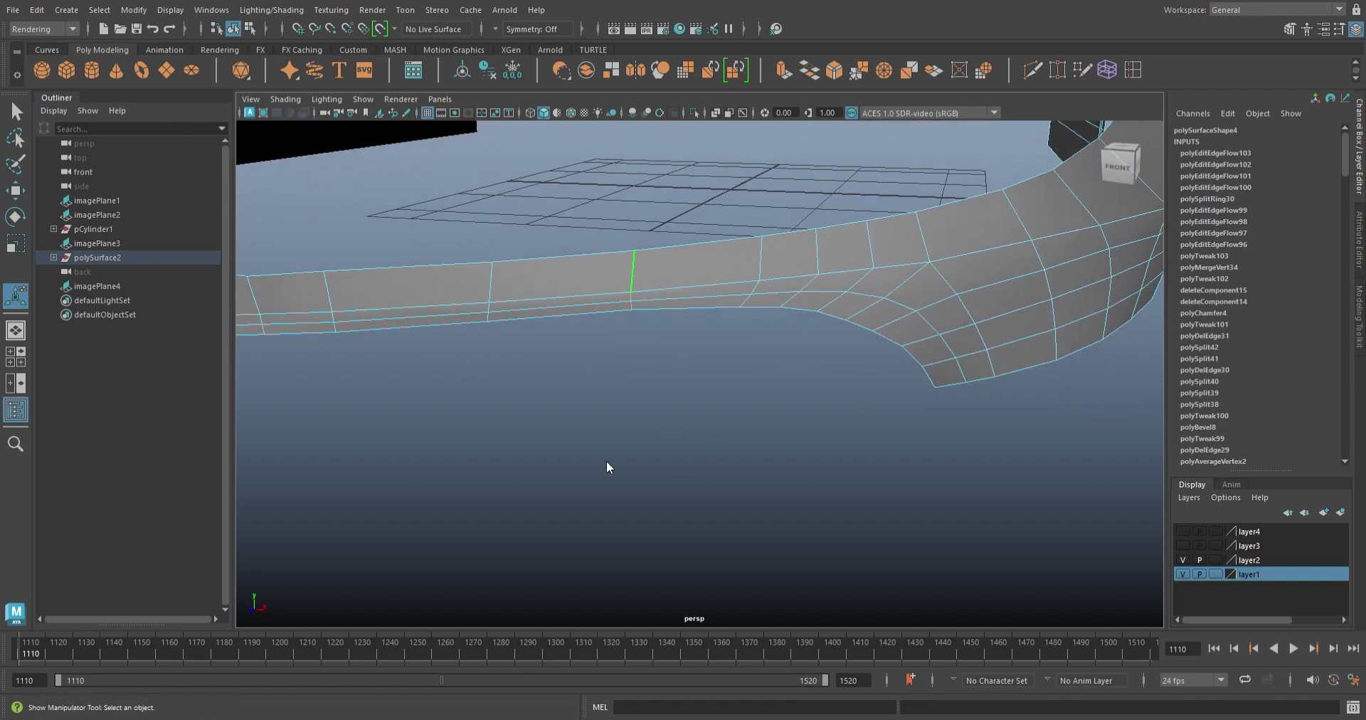
- Smooth the flow of a lower front trim edge and check it against the front blueprint
{"action": "mouse_move", "coordinate": [600, 424]}
{"action": "left_mouse_down", "text": "alt"}
{"action": "mouse_move", "coordinate": [644, 360]}
{"action": "mouse_move", "coordinate": [558, 306]}
{"action": "mouse_move", "coordinate": [683, 388]}
{"action": "mouse_move", "coordinate": [660, 324]}
{"action": "left_mouse_up", "text": "alt"}
{"action": "left_click", "coordinate": [661, 323]}
{"action": "key", "text": "w"}
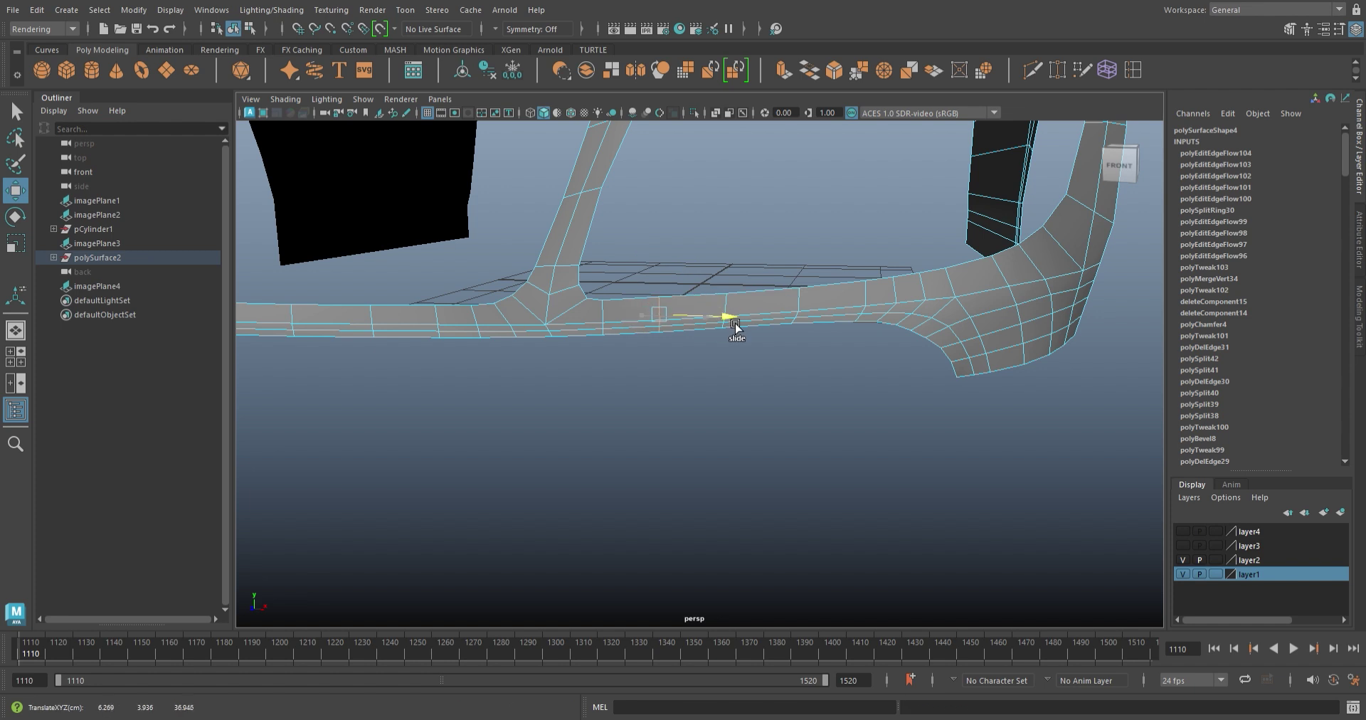
{"action": "right_click_drag", "start_coordinate": [710, 451], "coordinate": [807, 311], "text": "shift"}
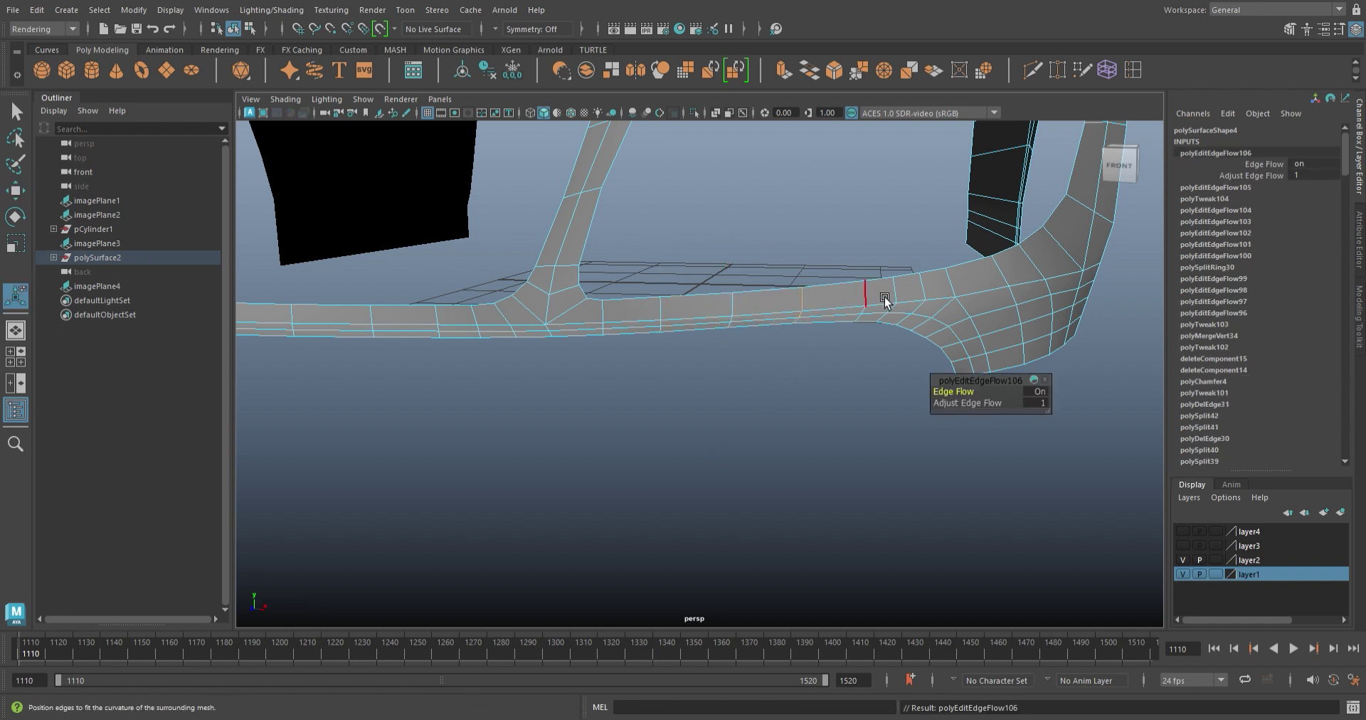
{"action": "mouse_move", "coordinate": [912, 320]}
{"action": "left_mouse_down", "text": "alt"}
{"action": "mouse_move", "coordinate": [847, 353]}
{"action": "mouse_move", "coordinate": [935, 275]}
{"action": "left_mouse_up", "text": "alt"}
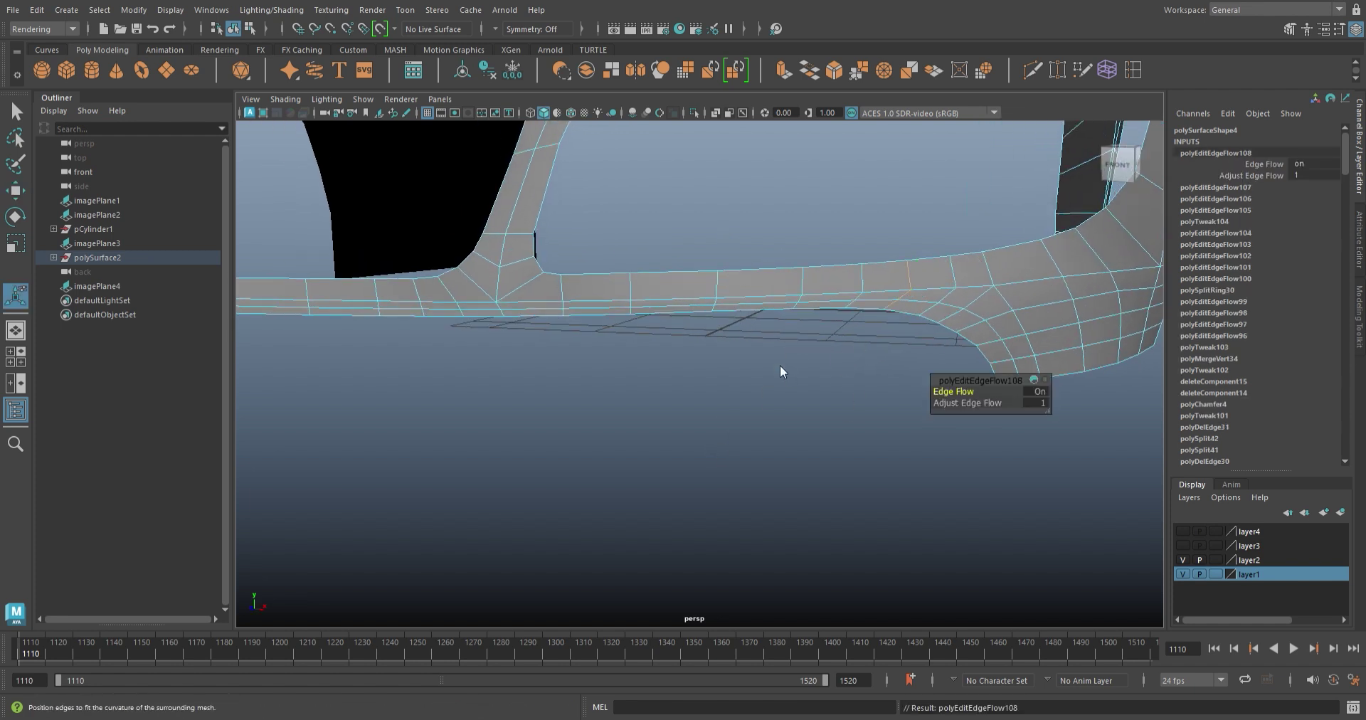
{"action": "left_click_drag", "start_coordinate": [781, 372], "coordinate": [717, 304]}
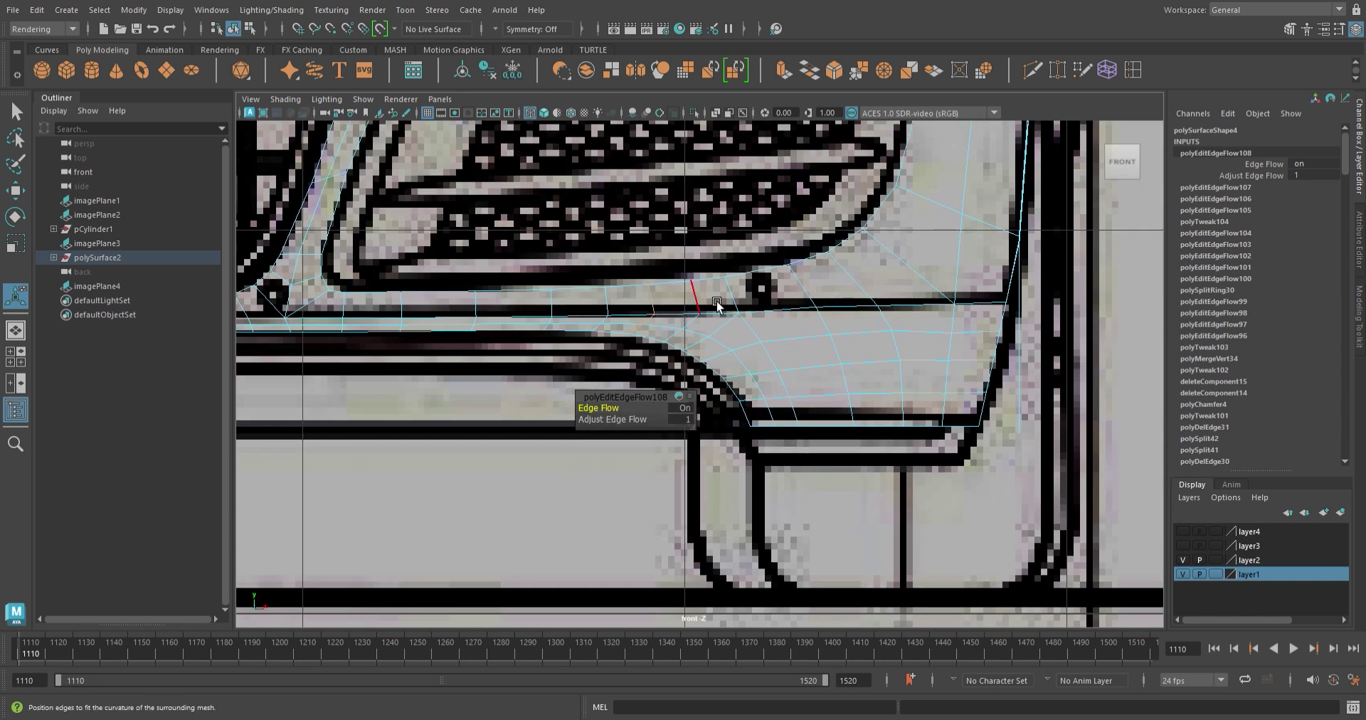
{"action": "scroll", "coordinate": [704, 349], "scroll_direction": "down", "scroll_amount": 5}
{"action": "mouse_move", "coordinate": [890, 274]}
{"action": "left_mouse_down"}
{"action": "mouse_move", "coordinate": [854, 378]}
{"action": "mouse_move", "coordinate": [518, 460]}
{"action": "mouse_move", "coordinate": [738, 519]}
{"action": "mouse_move", "coordinate": [698, 452]}
{"action": "mouse_move", "coordinate": [747, 513]}
{"action": "mouse_move", "coordinate": [626, 476]}
{"action": "mouse_move", "coordinate": [740, 488]}
{"action": "mouse_move", "coordinate": [761, 437]}
{"action": "mouse_move", "coordinate": [685, 487]}
{"action": "mouse_move", "coordinate": [665, 449]}
{"action": "left_mouse_up"}
- Reselect the car body and smooth the flow of fender edges in edge mode
{"action": "key", "text": "q"}
{"action": "left_click", "coordinate": [519, 460]}
{"action": "left_click", "coordinate": [626, 476]}
{"action": "left_click", "coordinate": [761, 438]}
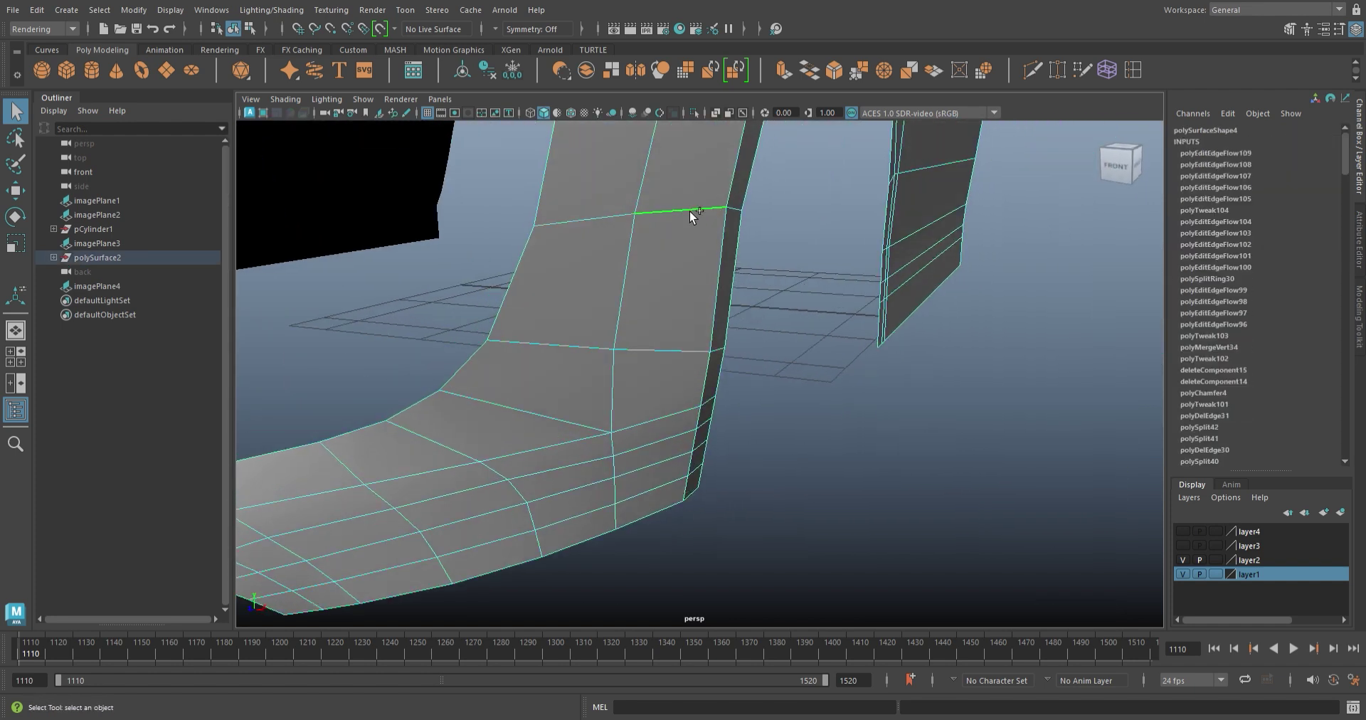
{"action": "mouse_move", "coordinate": [694, 338]}
{"action": "left_mouse_down", "text": "alt"}
{"action": "mouse_move", "coordinate": [734, 382]}
{"action": "mouse_move", "coordinate": [735, 288]}
{"action": "mouse_move", "coordinate": [696, 464]}
{"action": "mouse_move", "coordinate": [676, 260]}
{"action": "left_mouse_up", "text": "alt"}
{"action": "key", "text": "F9"}
{"action": "key", "text": "F10"}
{"action": "mouse_move", "coordinate": [643, 386]}
{"action": "left_mouse_down", "text": "alt"}
{"action": "mouse_move", "coordinate": [609, 329]}
{"action": "mouse_move", "coordinate": [512, 387]}
{"action": "left_mouse_up", "text": "alt"}
{"action": "right_click_drag", "start_coordinate": [819, 459], "coordinate": [783, 491], "text": "shift"}
{"action": "mouse_move", "coordinate": [783, 491]}
{"action": "left_mouse_down", "text": "alt"}
{"action": "mouse_move", "coordinate": [671, 430]}
{"action": "mouse_move", "coordinate": [705, 365]}
{"action": "left_mouse_up", "text": "alt"}
{"action": "mouse_move", "coordinate": [680, 421]}
{"action": "left_mouse_down", "text": "alt"}
{"action": "mouse_move", "coordinate": [664, 421]}
{"action": "mouse_move", "coordinate": [698, 400]}
{"action": "left_mouse_up", "text": "alt"}
- Smooth more fender edges over the side blueprint, then deselect the mesh
{"action": "key", "text": "space"}
{"action": "scroll", "coordinate": [836, 343], "scroll_direction": "up", "scroll_amount": 5}
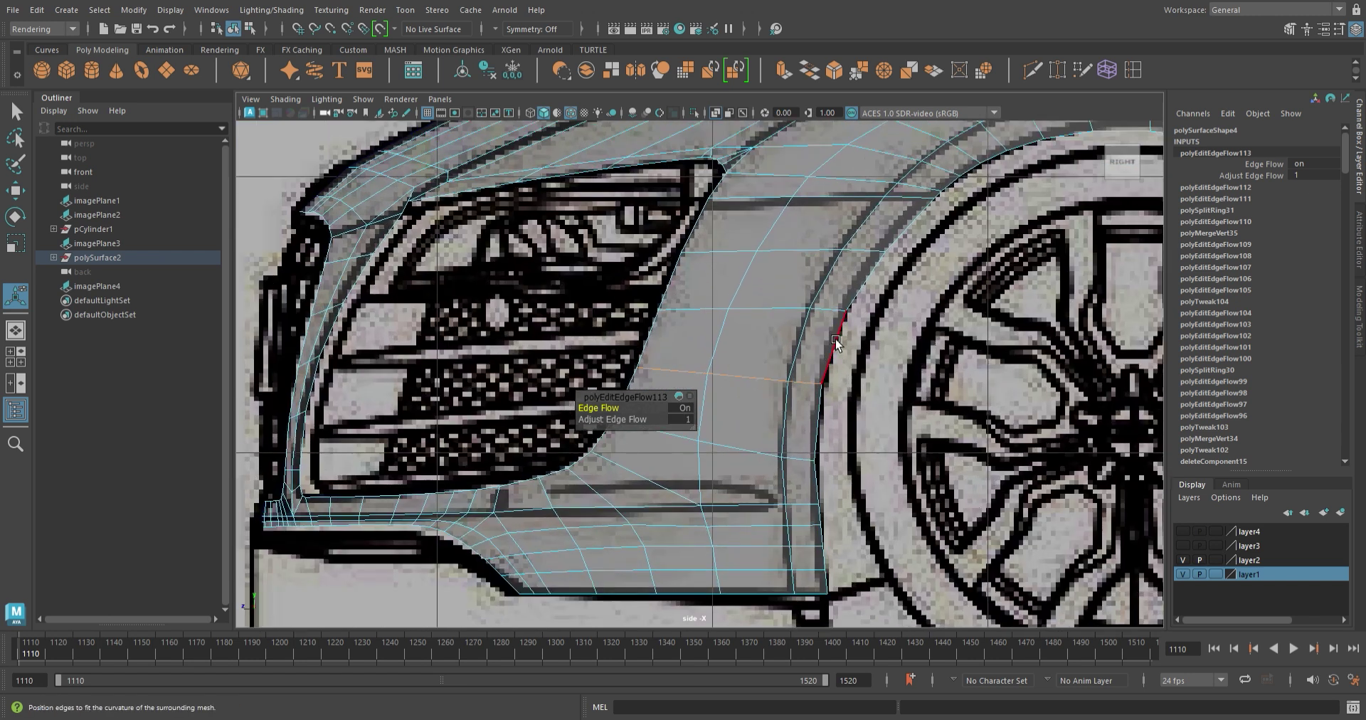
{"action": "right_click_drag", "start_coordinate": [902, 426], "coordinate": [861, 457], "text": "shift"}
{"action": "left_click", "coordinate": [773, 396]}
{"action": "key", "text": "g"}
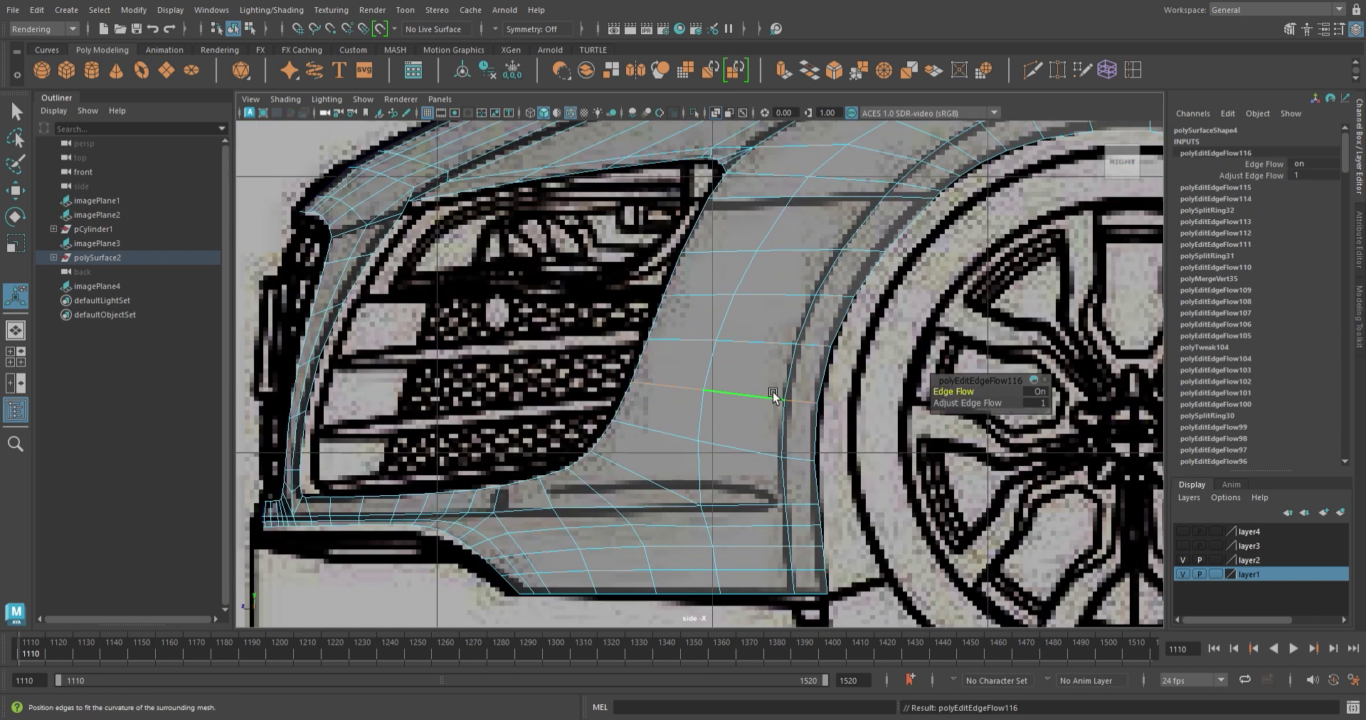
{"action": "scroll", "coordinate": [816, 272], "scroll_direction": "down", "scroll_amount": 5}
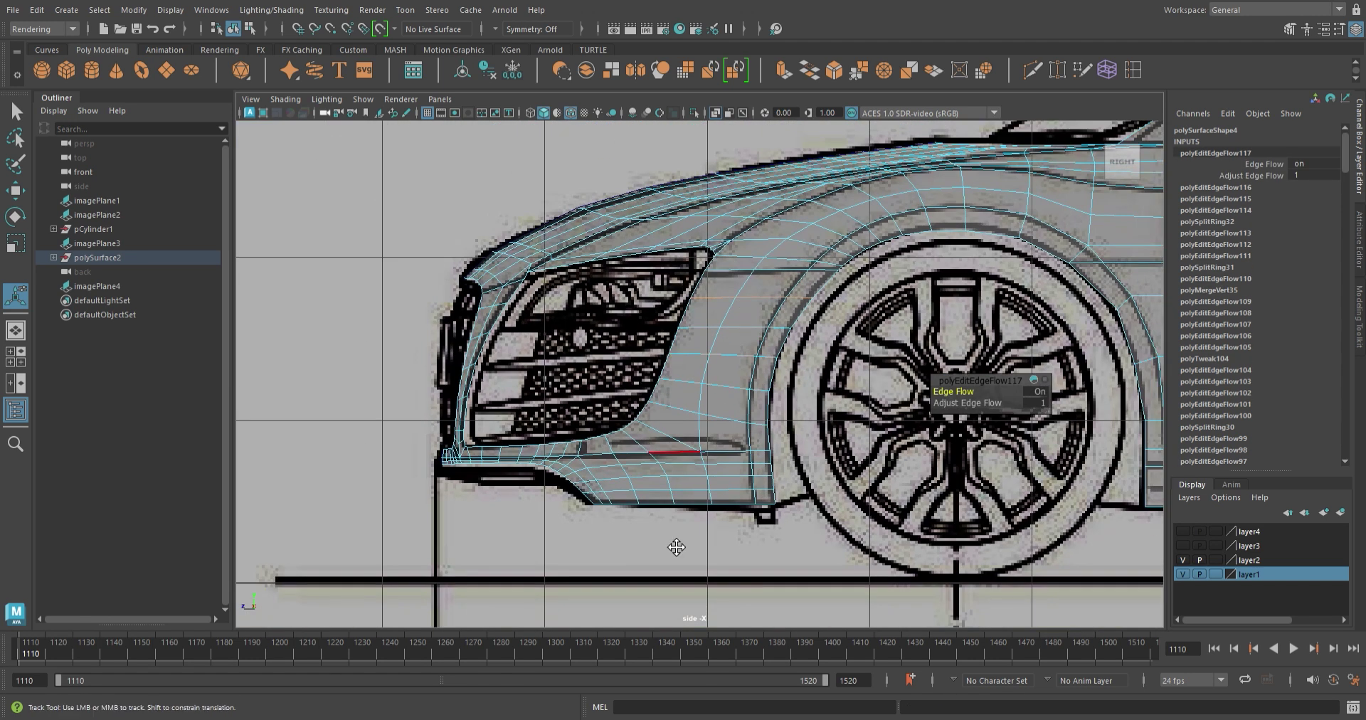
{"action": "scroll", "coordinate": [712, 426], "scroll_direction": "up", "scroll_amount": 3}
{"action": "left_click_drag", "start_coordinate": [711, 427], "coordinate": [744, 413], "text": "alt"}
{"action": "key", "text": "q"}
{"action": "left_click", "coordinate": [813, 473]}
{"action": "mouse_move", "coordinate": [814, 473]}
{"action": "left_mouse_down", "text": "alt"}
{"action": "mouse_move", "coordinate": [637, 429]}
{"action": "mouse_move", "coordinate": [571, 360]}
{"action": "mouse_move", "coordinate": [647, 391]}
{"action": "left_mouse_up", "text": "alt"}
{"action": "right_click_drag", "start_coordinate": [664, 402], "coordinate": [719, 362], "text": "alt"}
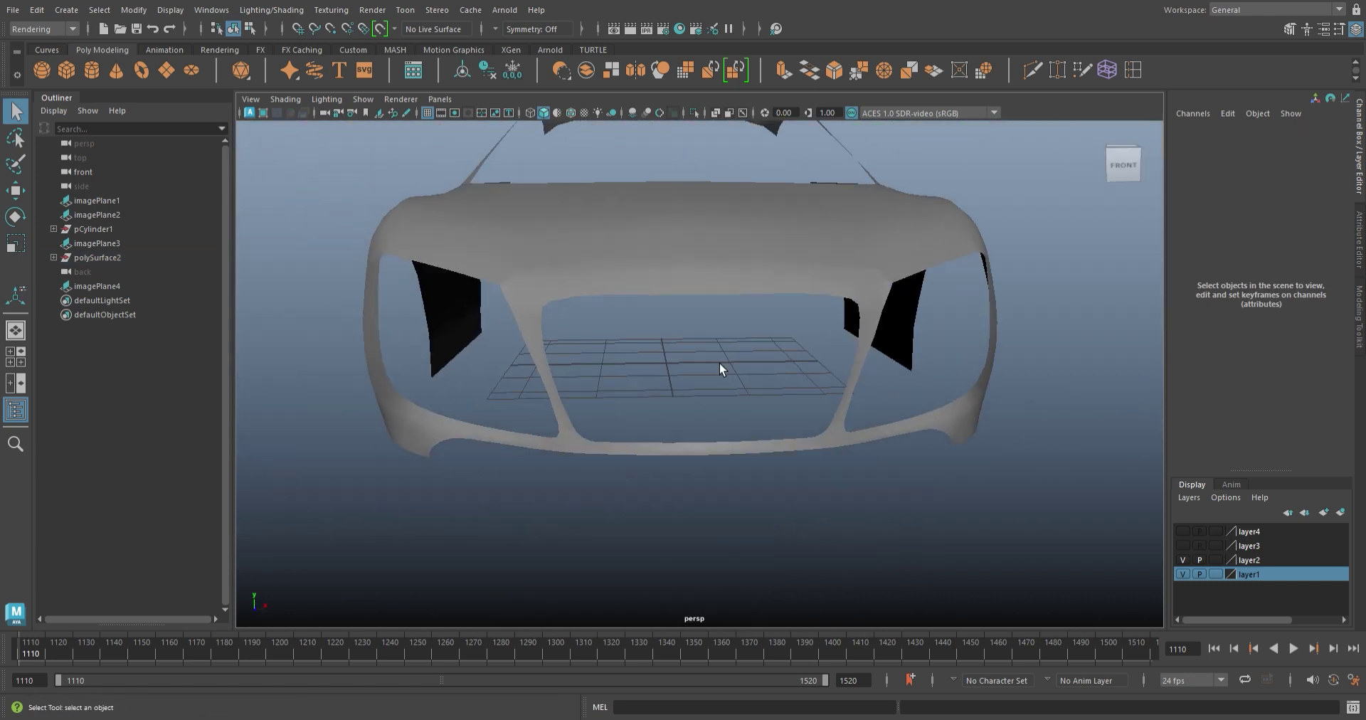
{"action": "left_click_drag", "start_coordinate": [719, 363], "coordinate": [680, 455], "text": "alt"}
{"action": "left_click", "coordinate": [680, 455]}
{"action": "mouse_move", "coordinate": [680, 456]}
{"action": "right_mouse_down", "text": "alt"}
{"action": "mouse_move", "coordinate": [723, 508]}
{"action": "mouse_move", "coordinate": [698, 463]}
{"action": "right_mouse_up", "text": "alt"}
{"action": "left_click_drag", "start_coordinate": [697, 463], "coordinate": [664, 448], "text": "alt"}
{"action": "key", "text": "F9"}
{"action": "left_click_drag", "start_coordinate": [763, 422], "coordinate": [826, 562]}
{"action": "scroll", "coordinate": [874, 511], "scroll_direction": "up", "scroll_amount": 5}
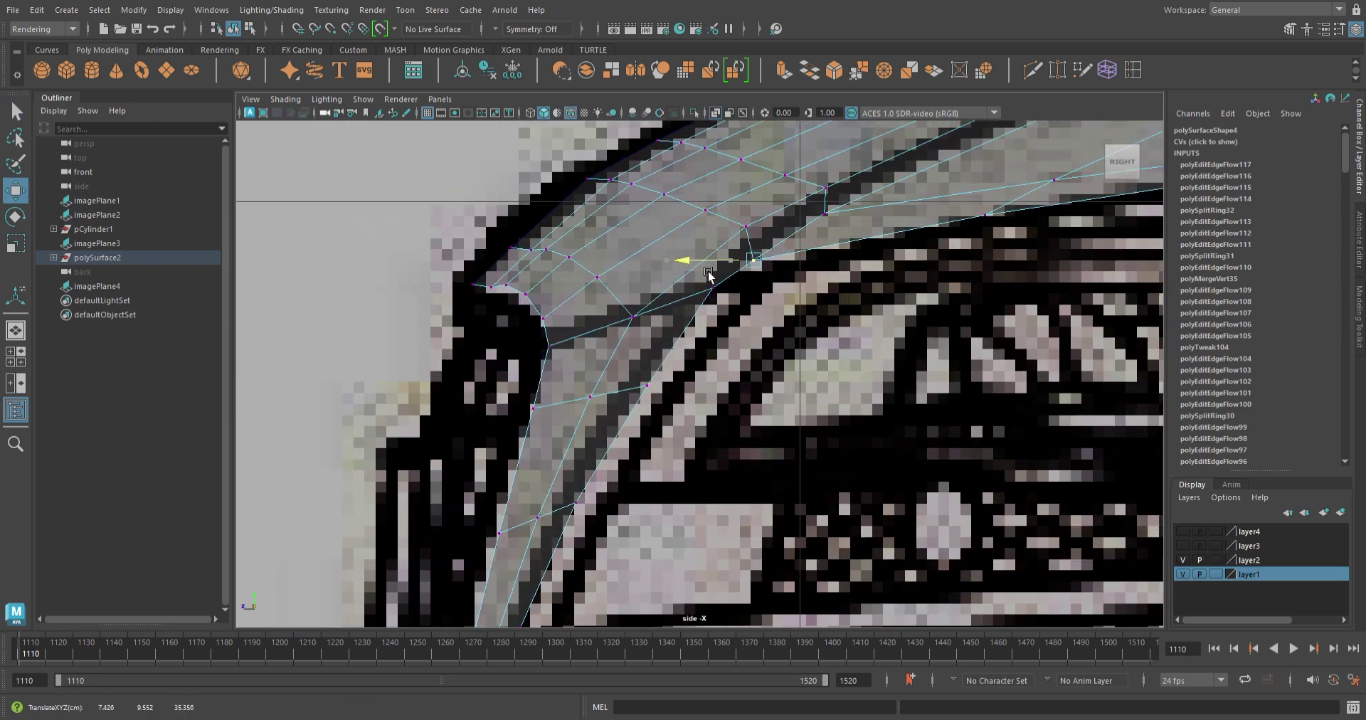
{"action": "scroll", "coordinate": [689, 292], "scroll_direction": "down", "scroll_amount": 3}
{"action": "scroll", "coordinate": [733, 271], "scroll_direction": "up", "scroll_amount": 3}
{"action": "key", "text": "F10"}
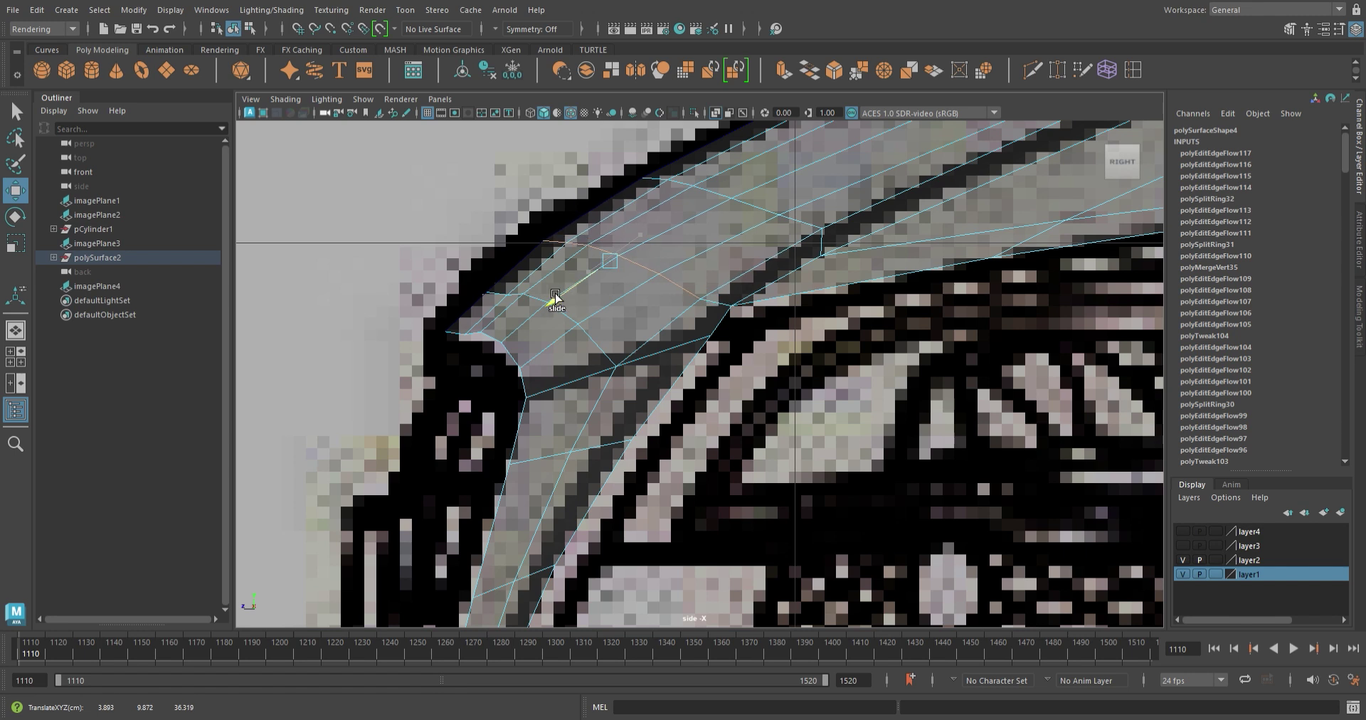
{"action": "scroll", "coordinate": [925, 310], "scroll_direction": "down", "scroll_amount": 5}
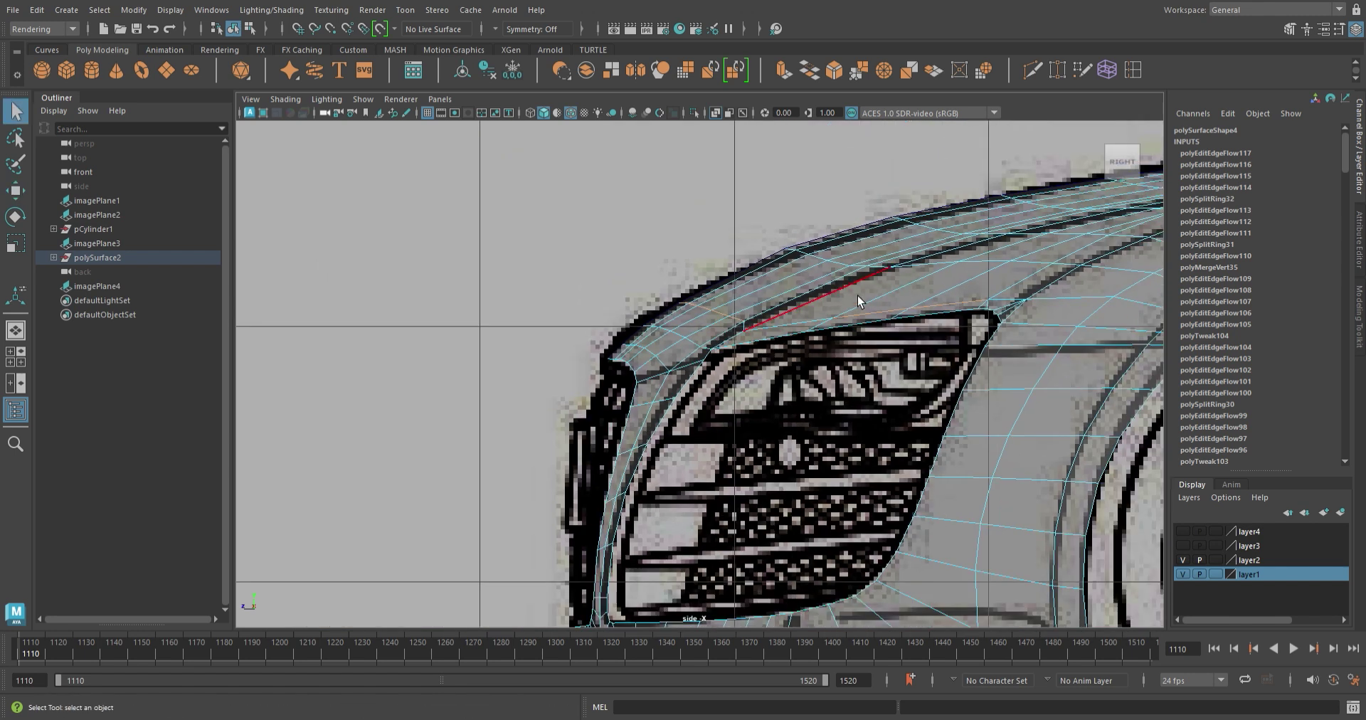
{"action": "scroll", "coordinate": [832, 313], "scroll_direction": "up", "scroll_amount": 4}
{"action": "key", "text": "w"}
{"action": "scroll", "coordinate": [648, 332], "scroll_direction": "up", "scroll_amount": 3}
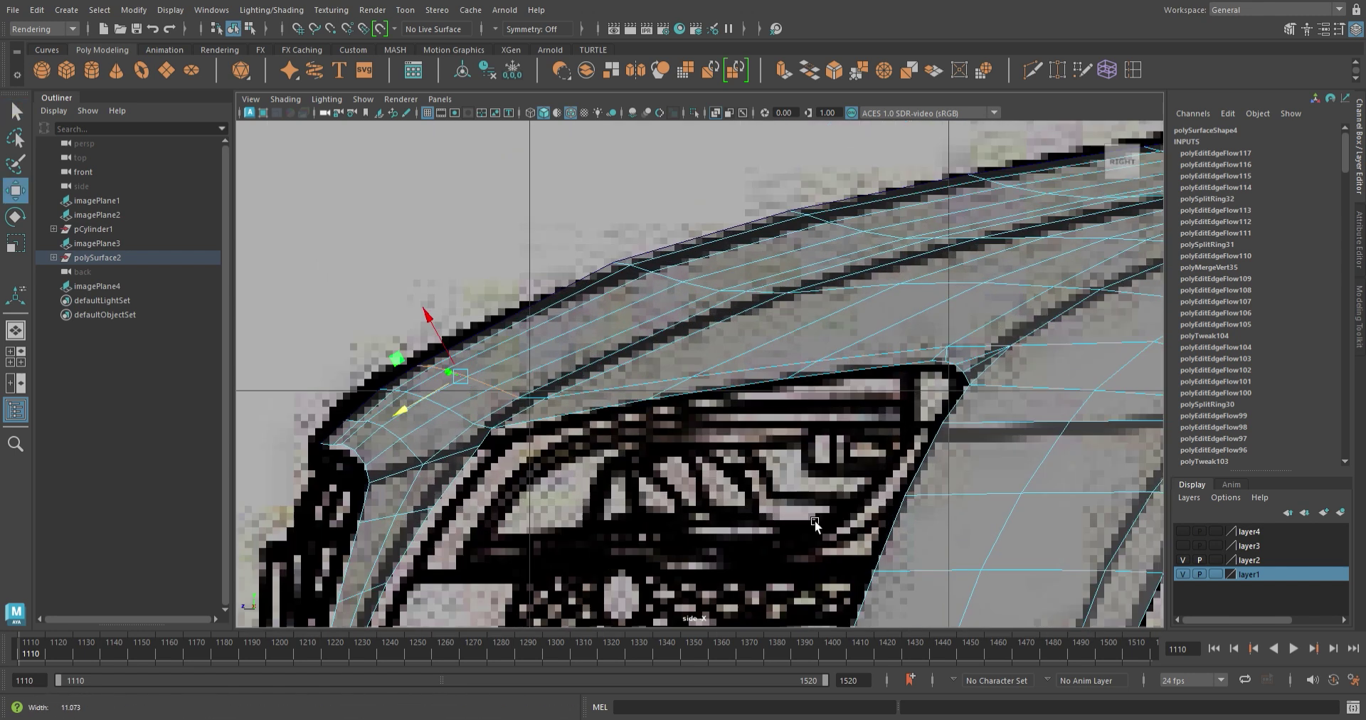
{"action": "scroll", "coordinate": [640, 270], "scroll_direction": "up", "scroll_amount": 3}
{"action": "key", "text": "F9"}
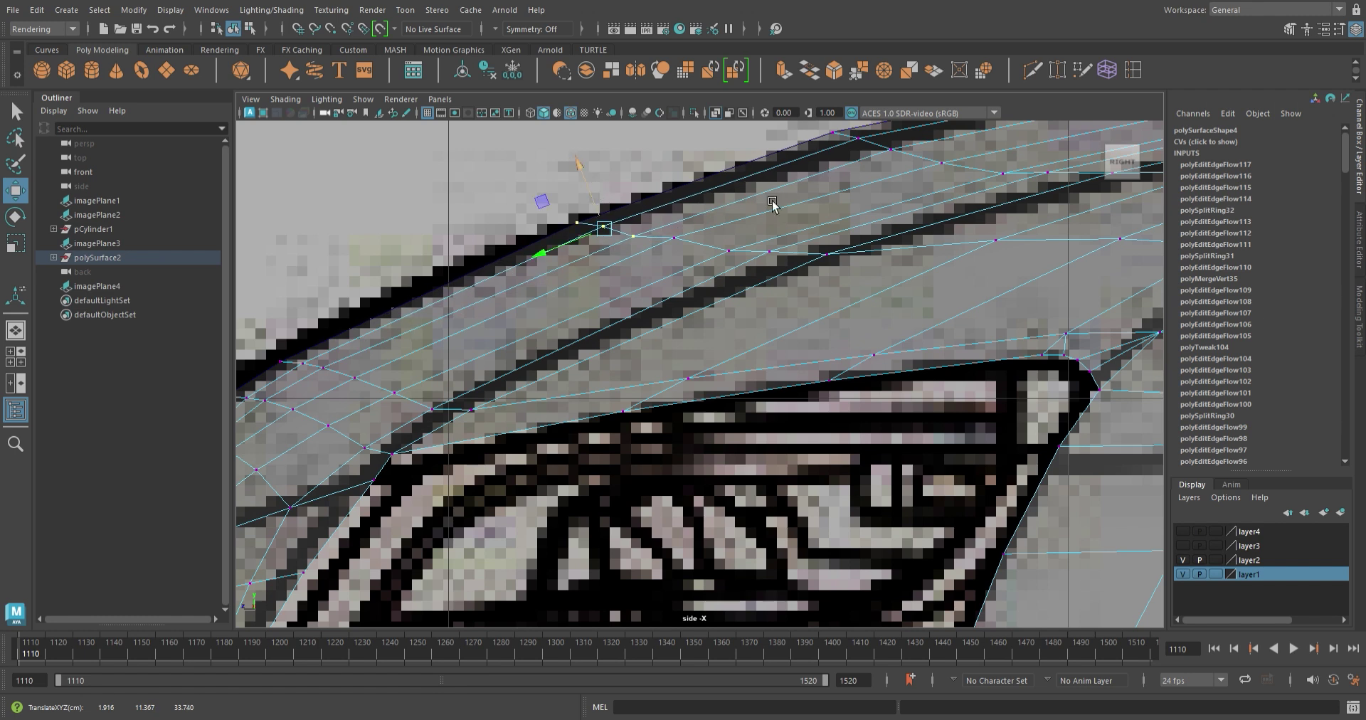
{"action": "middle_click_drag", "start_coordinate": [772, 202], "coordinate": [738, 306], "text": "alt"}
{"action": "left_click_drag", "start_coordinate": [853, 190], "coordinate": [812, 232]}
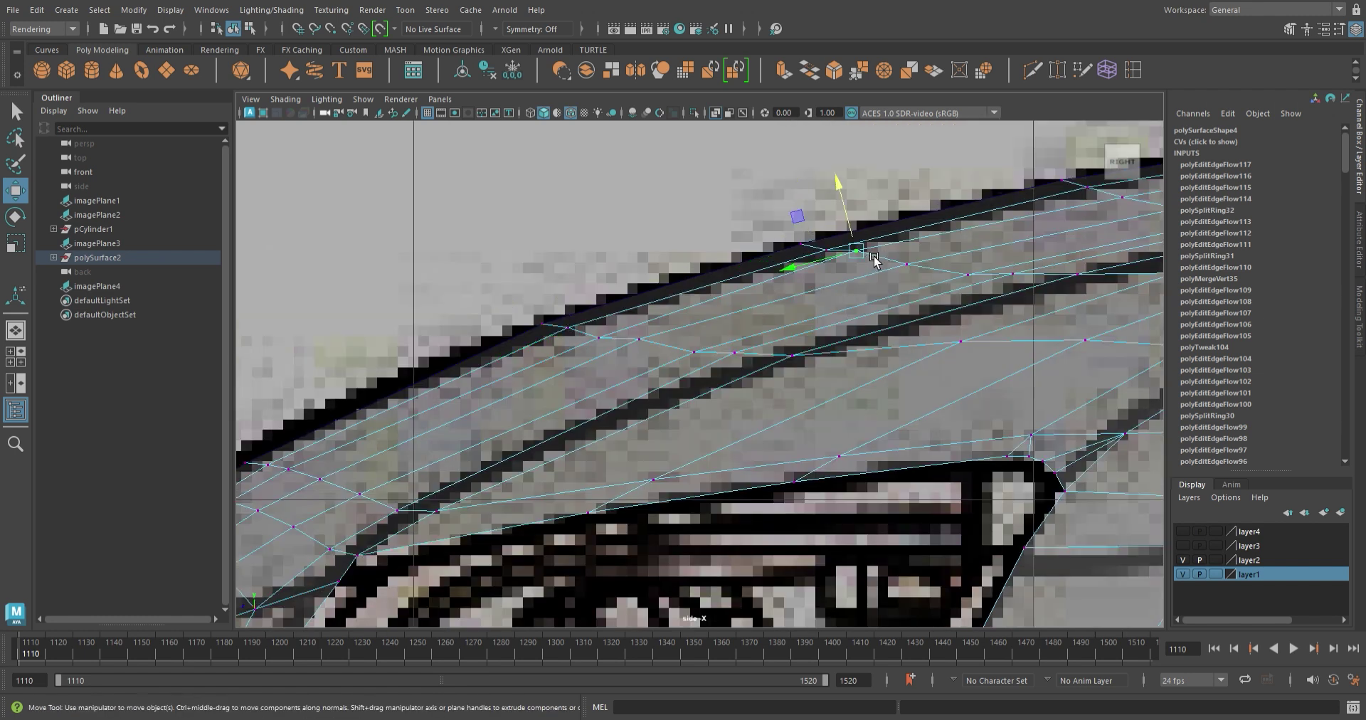
{"action": "scroll", "coordinate": [855, 211], "scroll_direction": "down", "scroll_amount": 5}
{"action": "key", "text": "space"}
{"action": "key", "text": "space"}
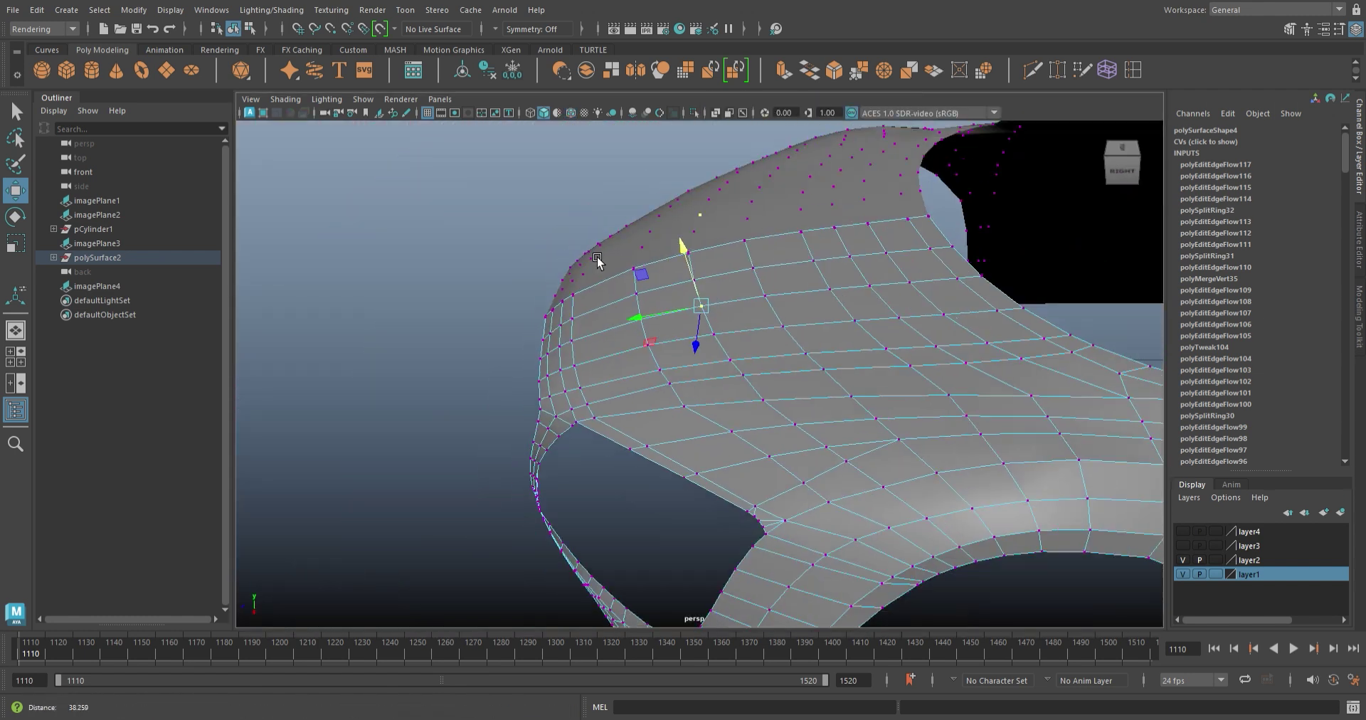
{"action": "mouse_move", "coordinate": [736, 397]}
{"action": "left_mouse_down", "text": "alt"}
{"action": "mouse_move", "coordinate": [533, 405]}
{"action": "mouse_move", "coordinate": [641, 398]}
{"action": "left_mouse_up", "text": "alt"}
{"action": "key", "text": "space"}
{"action": "key", "text": "space"}
{"action": "scroll", "coordinate": [712, 427], "scroll_direction": "down", "scroll_amount": 2}
{"action": "scroll", "coordinate": [882, 480], "scroll_direction": "up", "scroll_amount": 5}
{"action": "scroll", "coordinate": [708, 381], "scroll_direction": "down", "scroll_amount": 3}
{"action": "scroll", "coordinate": [634, 404], "scroll_direction": "up", "scroll_amount": 3}
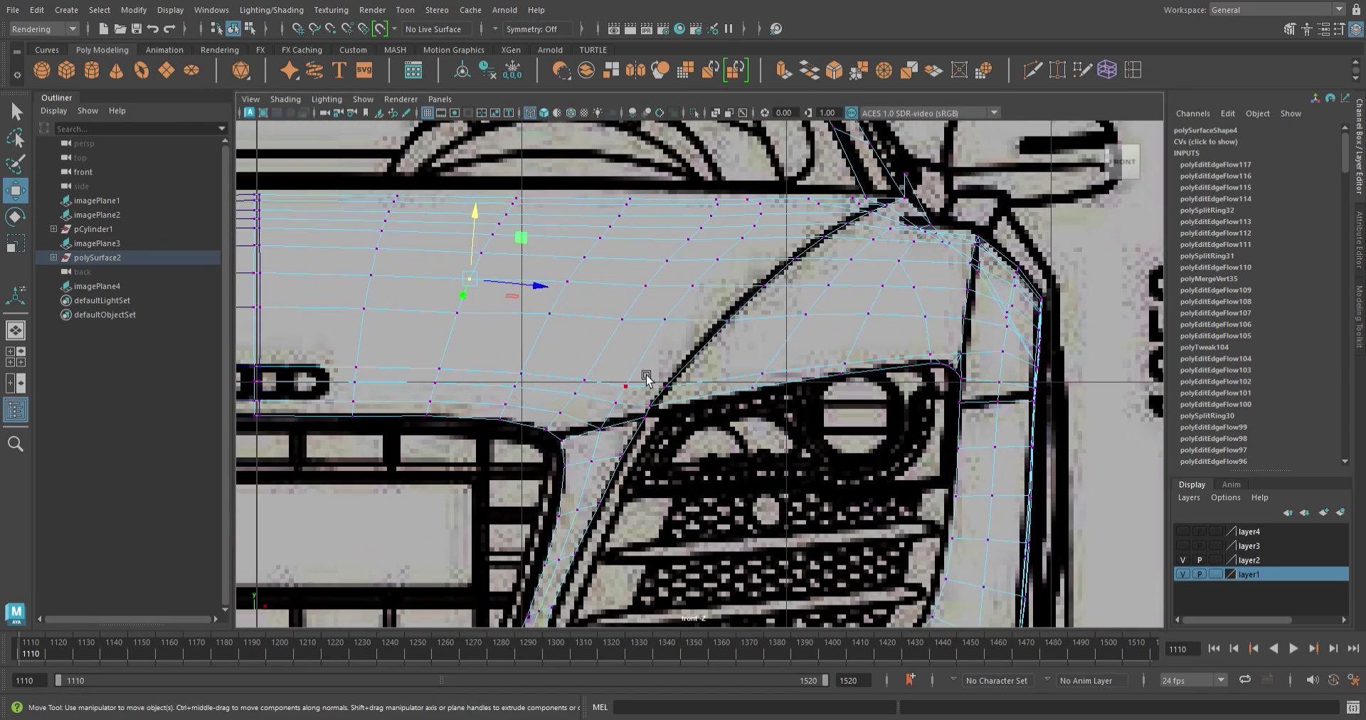
{"action": "key", "text": "space"}
{"action": "key", "text": "space"}
{"action": "mouse_move", "coordinate": [716, 427]}
{"action": "left_mouse_down", "text": "alt"}
{"action": "mouse_move", "coordinate": [771, 356]}
{"action": "mouse_move", "coordinate": [690, 404]}
{"action": "mouse_move", "coordinate": [644, 370]}
{"action": "mouse_move", "coordinate": [740, 369]}
{"action": "mouse_move", "coordinate": [596, 384]}
{"action": "mouse_move", "coordinate": [524, 259]}
{"action": "mouse_move", "coordinate": [609, 326]}
{"action": "left_mouse_up", "text": "alt"}
- Slide an edge loop across the hood and smooth its edge flow
{"action": "key", "text": "F10"}
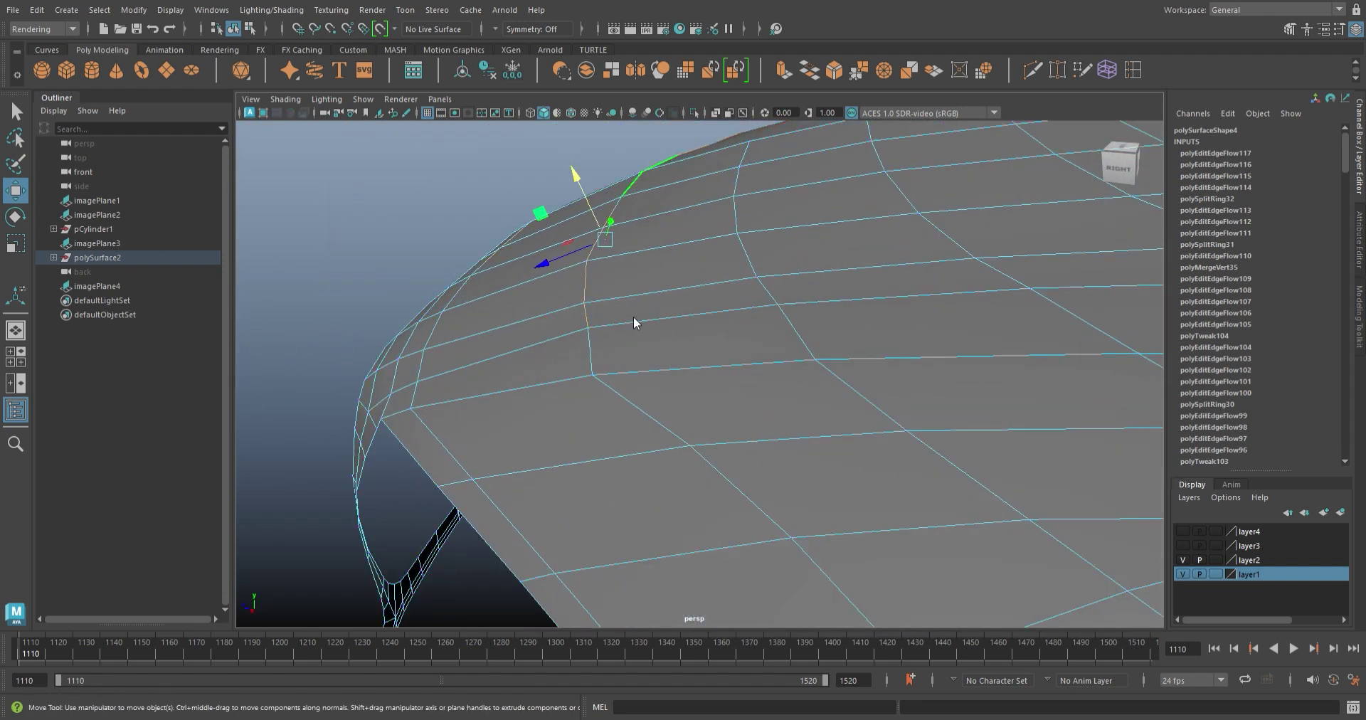
{"action": "middle_click_drag", "start_coordinate": [660, 325], "coordinate": [678, 335]}
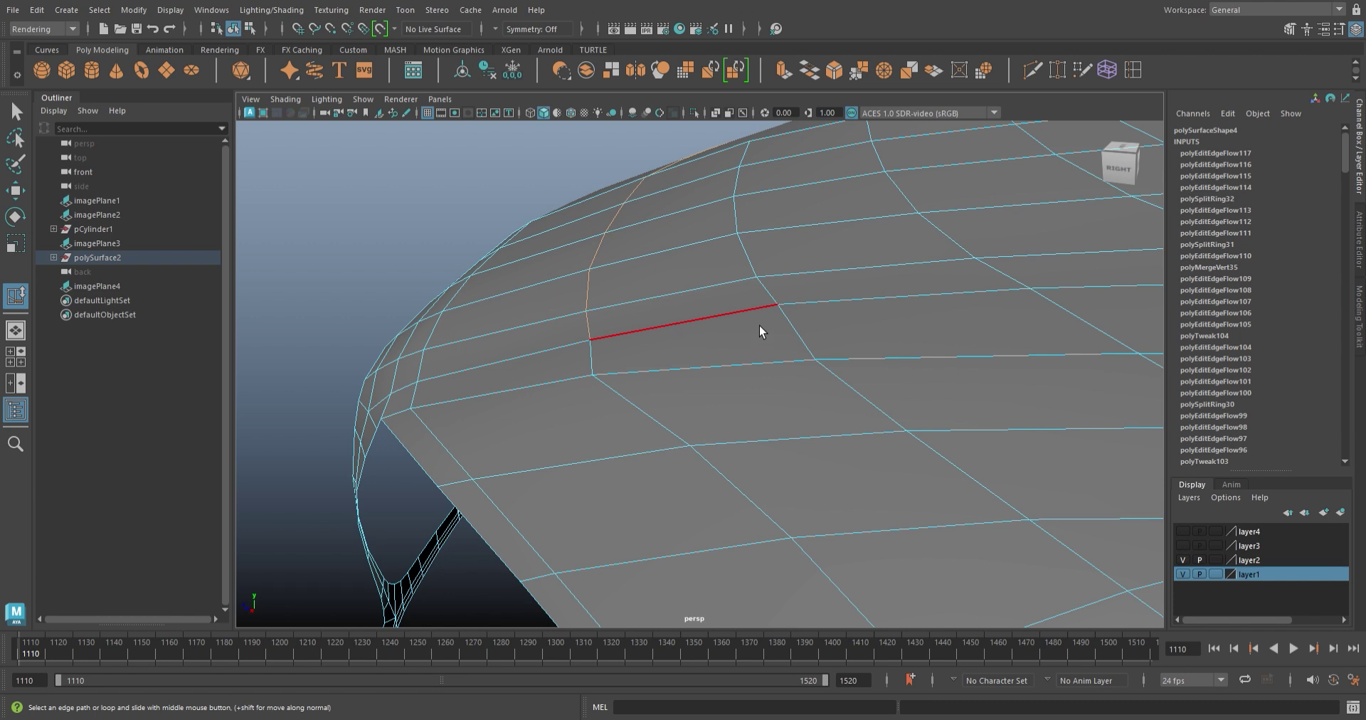
{"action": "right_click_drag", "start_coordinate": [717, 364], "coordinate": [769, 284], "text": "shift"}
{"action": "mouse_move", "coordinate": [768, 284]}
{"action": "left_mouse_down", "text": "alt"}
{"action": "mouse_move", "coordinate": [759, 244]}
{"action": "mouse_move", "coordinate": [935, 285]}
{"action": "left_mouse_up", "text": "alt"}
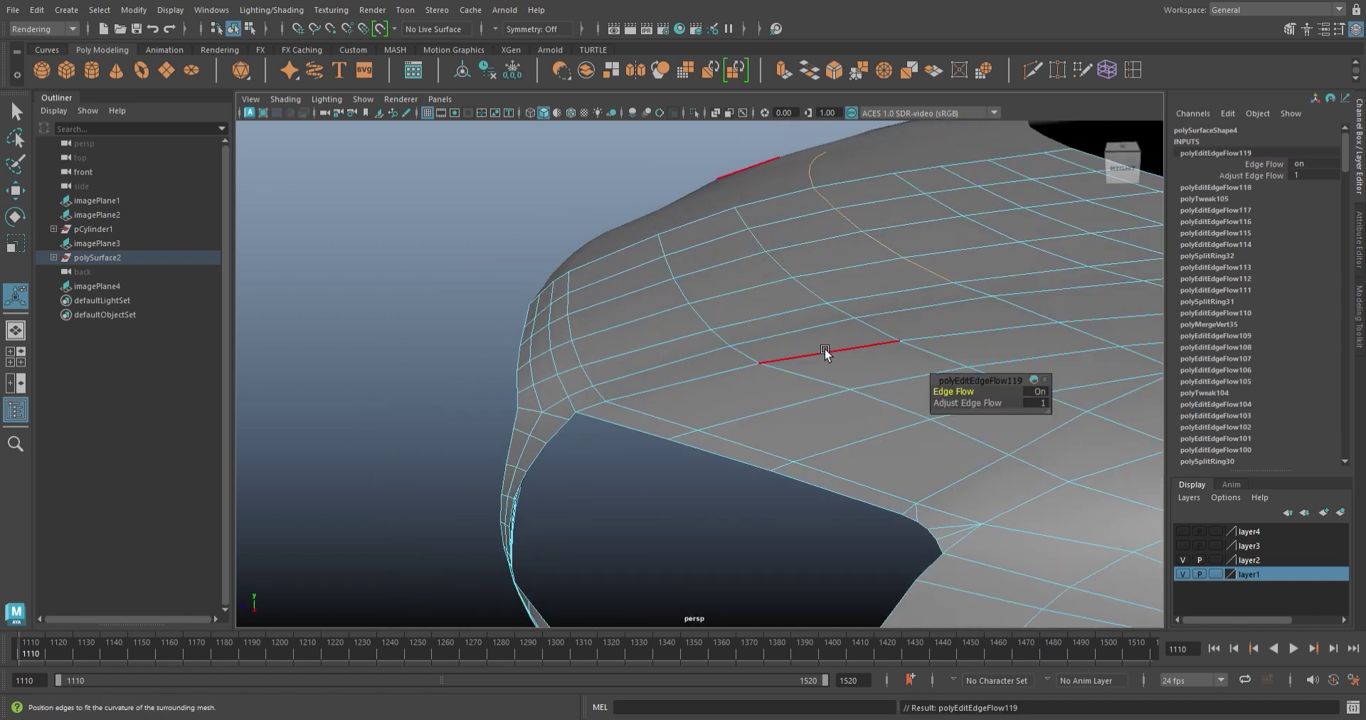
{"action": "left_click_drag", "start_coordinate": [825, 352], "coordinate": [697, 313], "text": "alt"}
- Apply Edit Edge Flow to the fender edges, including two near the top
{"action": "right_click_drag", "start_coordinate": [621, 260], "coordinate": [771, 281], "text": "shift"}
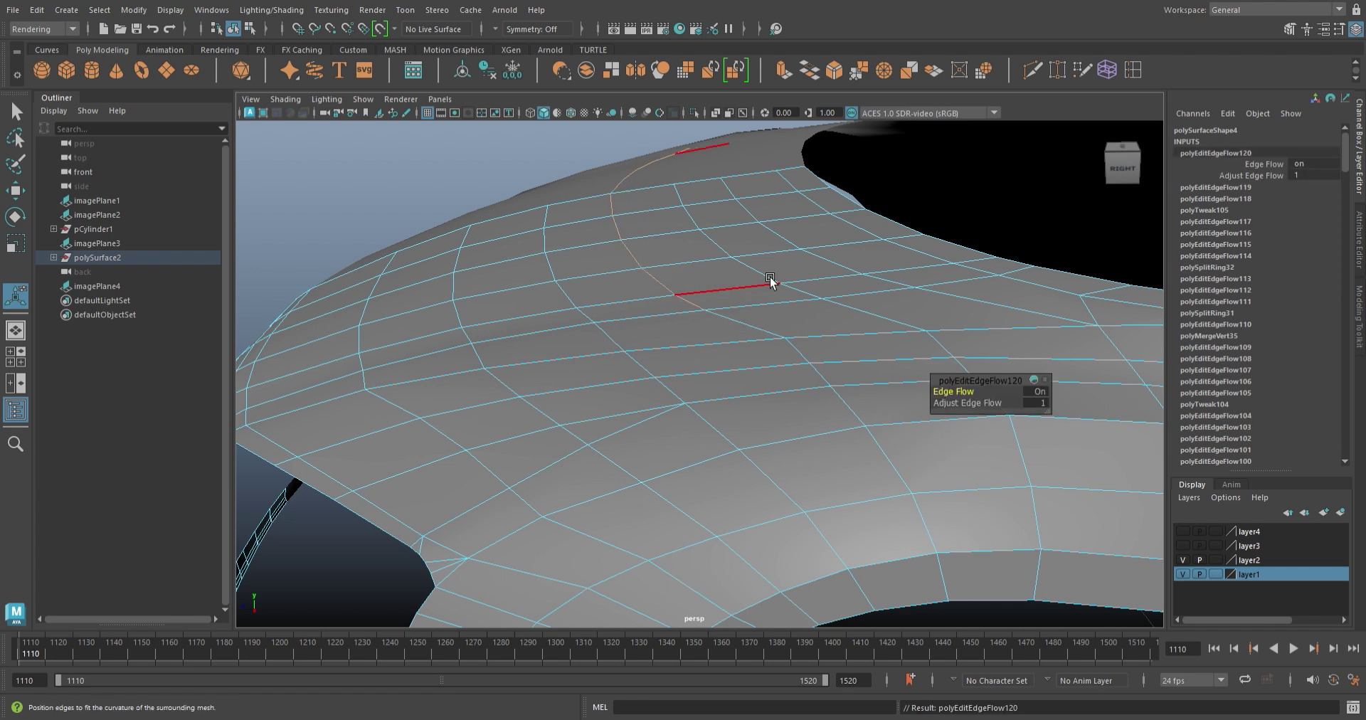
{"action": "left_click", "coordinate": [765, 195]}
{"action": "right_click_drag", "start_coordinate": [764, 195], "coordinate": [869, 296], "text": "shift"}
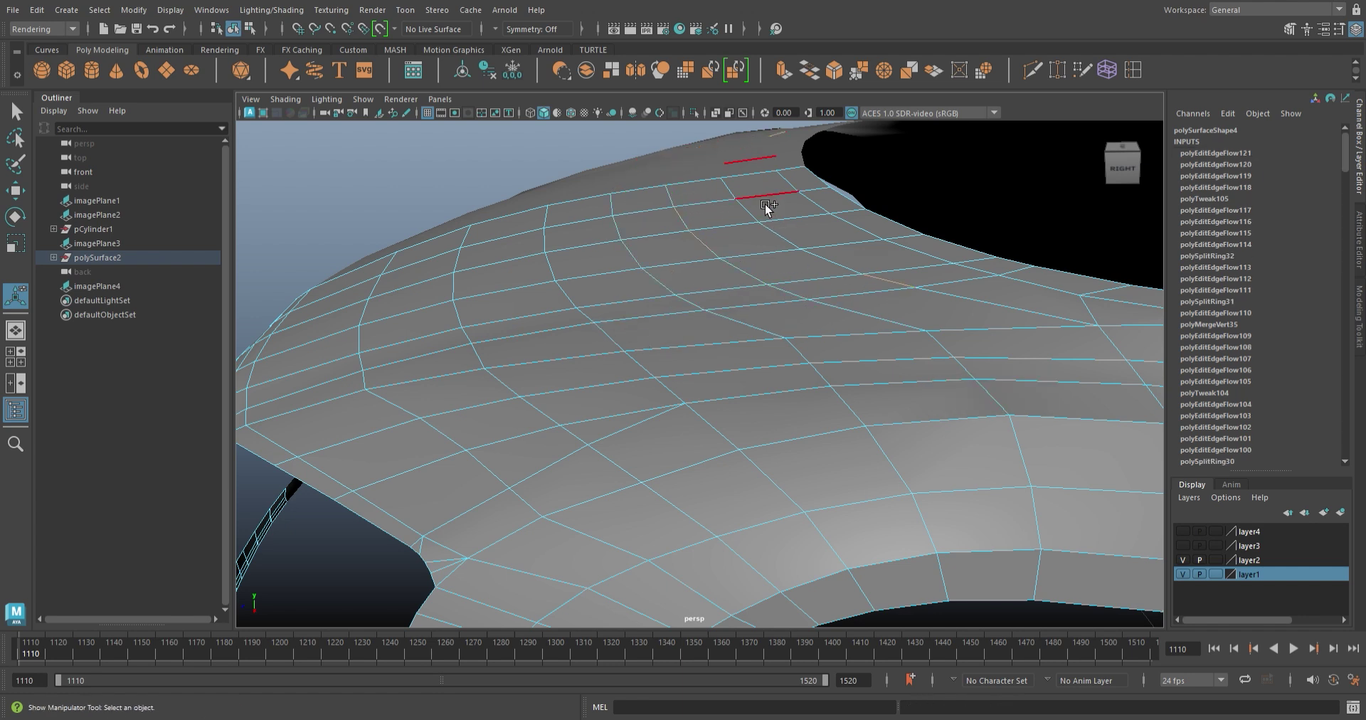
{"action": "left_click", "coordinate": [732, 340]}
{"action": "right_click_drag", "start_coordinate": [732, 341], "coordinate": [726, 344], "text": "shift"}
{"action": "mouse_move", "coordinate": [726, 344]}
{"action": "left_mouse_down", "text": "alt"}
{"action": "mouse_move", "coordinate": [525, 412]}
{"action": "mouse_move", "coordinate": [583, 333]}
{"action": "mouse_move", "coordinate": [628, 412]}
{"action": "left_mouse_up", "text": "alt"}
- Smooth two wheel-arch edges in the side view, then deselect the car mesh
{"action": "key", "text": "space"}
{"action": "key", "text": "space"}
{"action": "middle_click_drag", "start_coordinate": [797, 370], "coordinate": [592, 363], "text": "alt"}
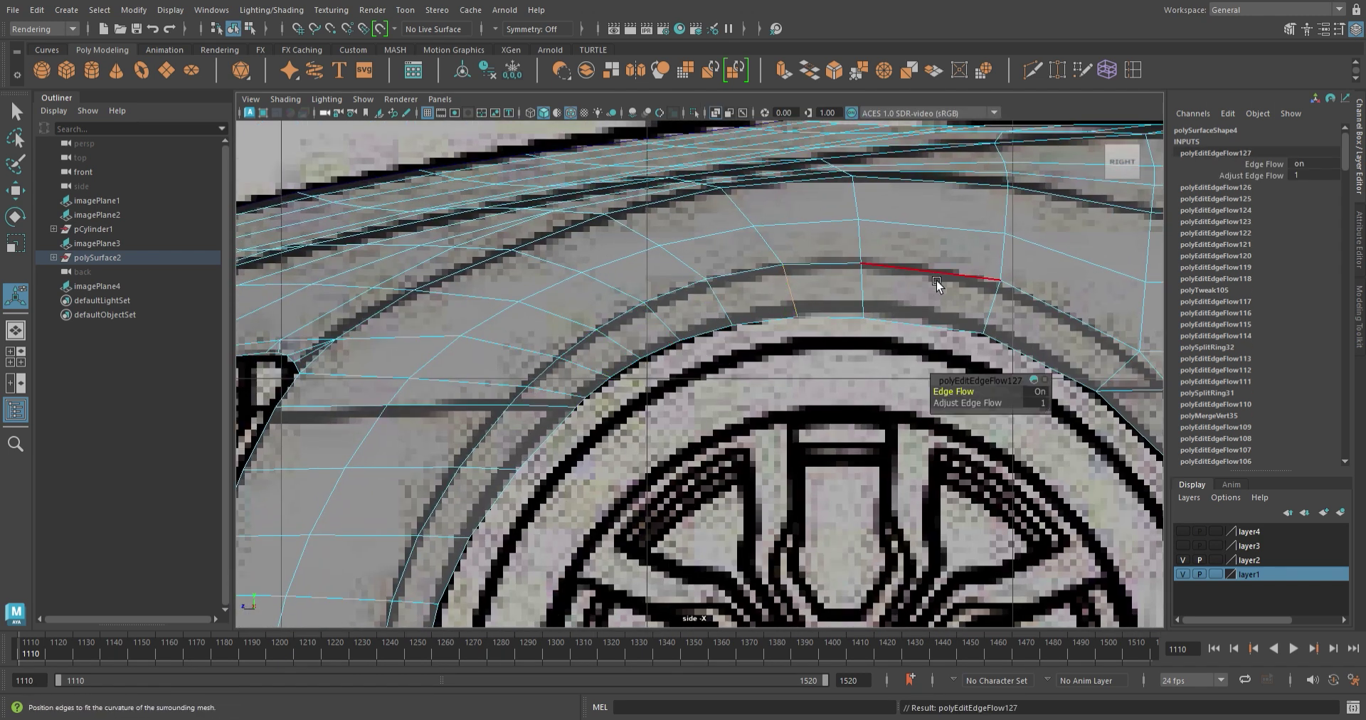
{"action": "right_click_drag", "start_coordinate": [921, 402], "coordinate": [915, 415], "text": "shift"}
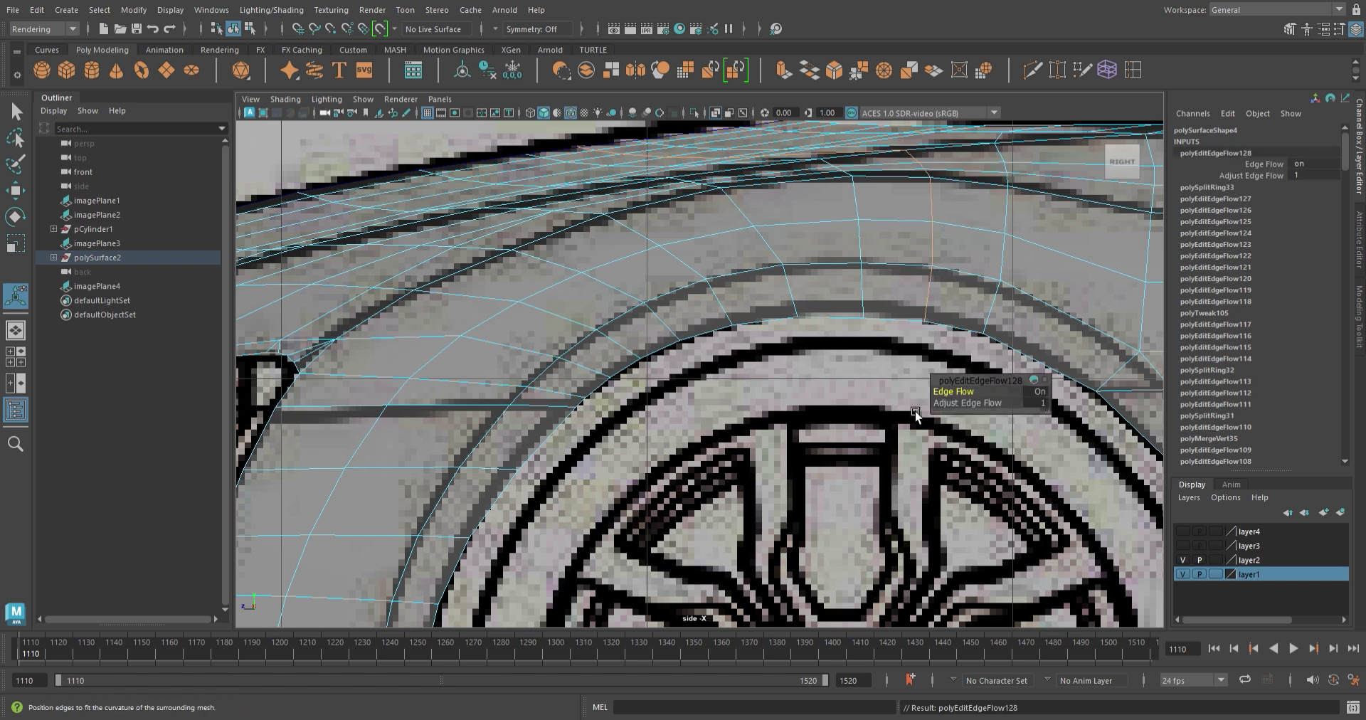
{"action": "right_click_drag", "start_coordinate": [872, 305], "coordinate": [924, 377], "text": "shift"}
{"action": "scroll", "coordinate": [783, 370], "scroll_direction": "down", "scroll_amount": 3}
{"action": "scroll", "coordinate": [747, 370], "scroll_direction": "down", "scroll_amount": 3}
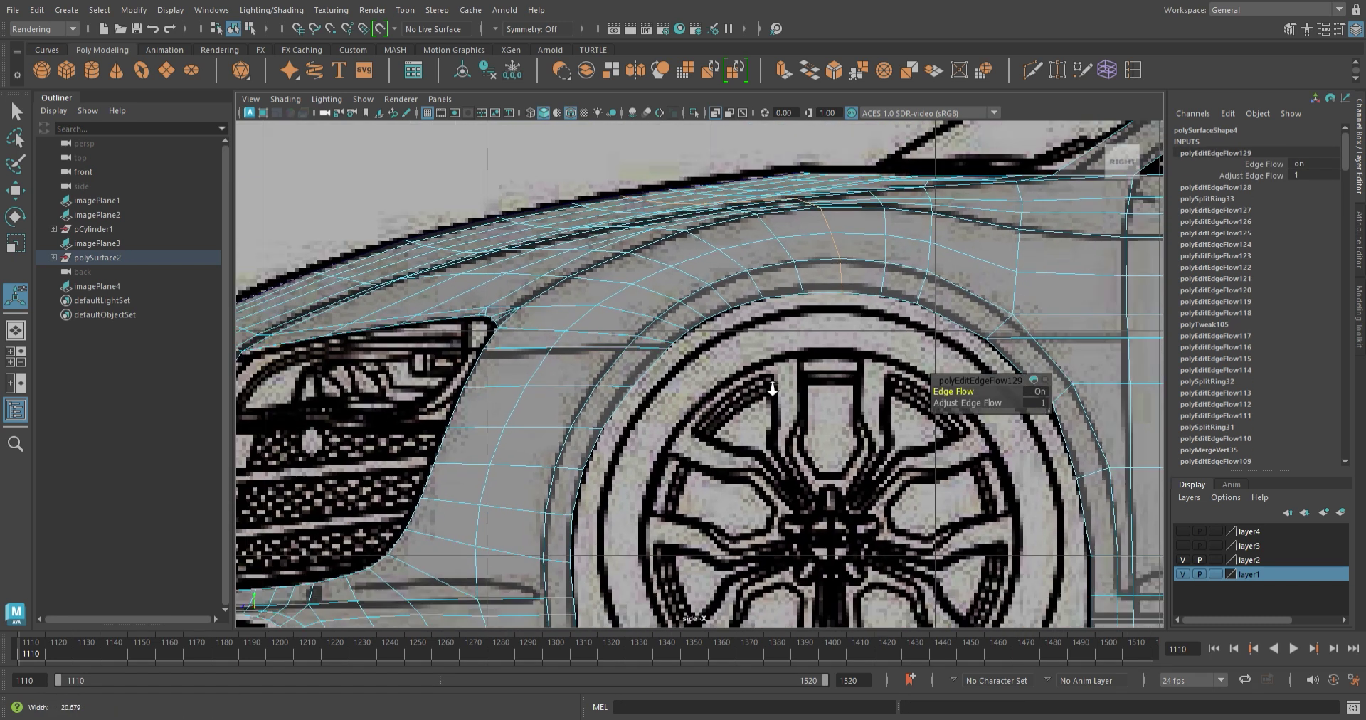
{"action": "middle_click_drag", "start_coordinate": [712, 370], "coordinate": [688, 373], "text": "alt"}
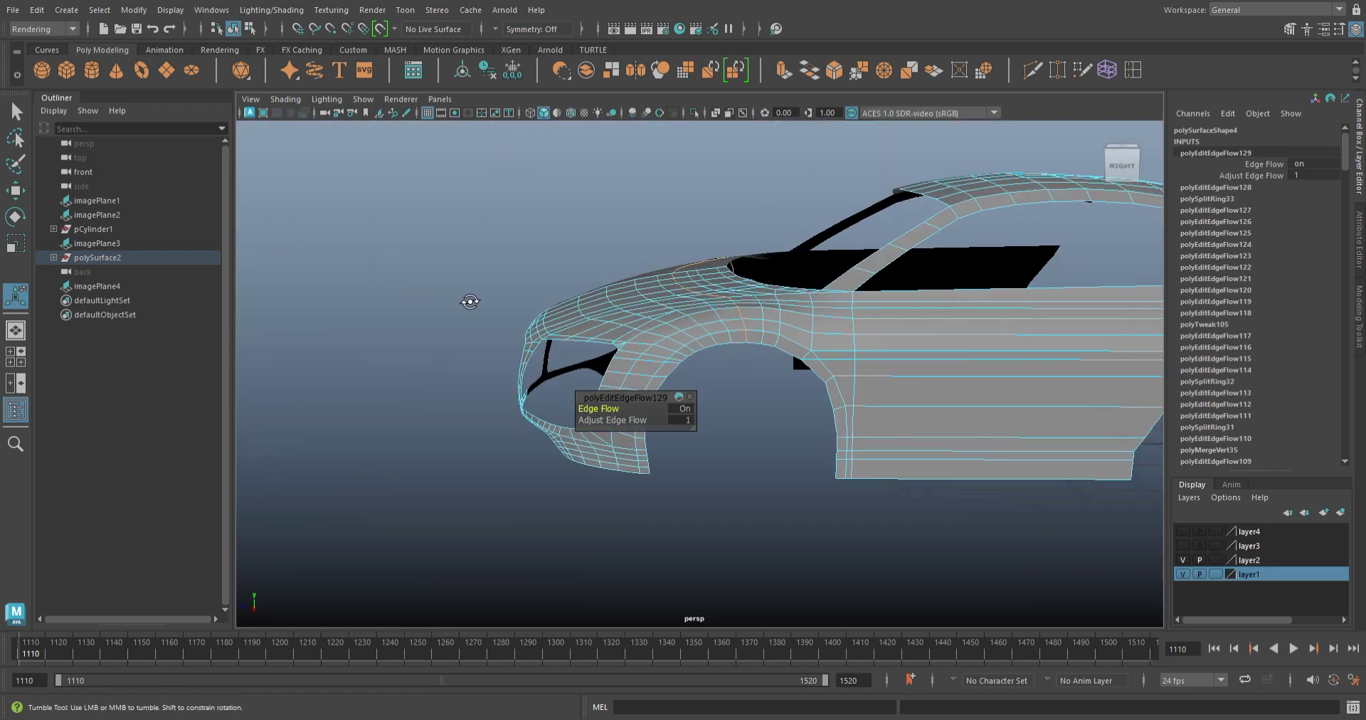
{"action": "mouse_move", "coordinate": [472, 299]}
{"action": "left_mouse_down", "text": "alt"}
{"action": "mouse_move", "coordinate": [1004, 463]}
{"action": "mouse_move", "coordinate": [887, 501]}
{"action": "mouse_move", "coordinate": [825, 501]}
{"action": "mouse_move", "coordinate": [991, 518]}
{"action": "mouse_move", "coordinate": [945, 512]}
{"action": "left_mouse_up", "text": "alt"}
{"action": "key", "text": "q"}
{"action": "left_click", "coordinate": [932, 469]}
- Smooth the edge flow of the lower trim and strut edges
{"action": "scroll", "coordinate": [704, 509], "scroll_direction": "up", "scroll_amount": 5}
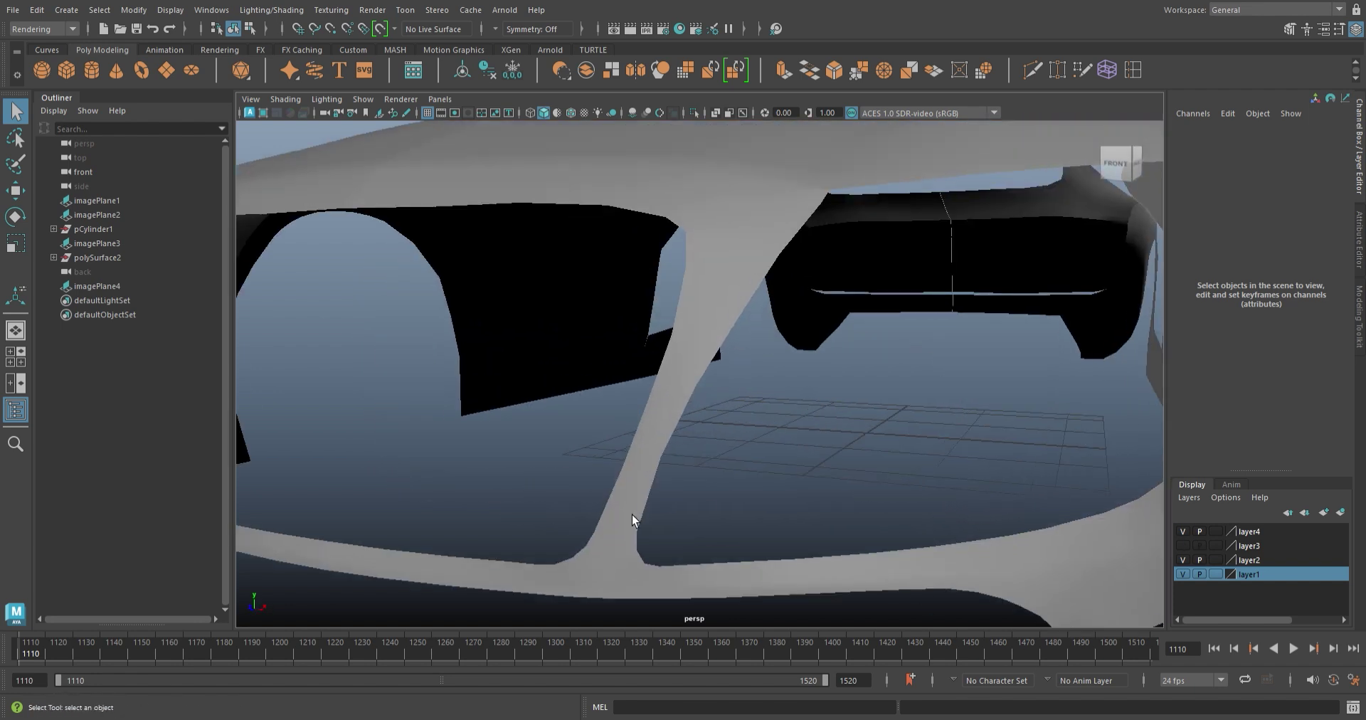
{"action": "scroll", "coordinate": [632, 514], "scroll_direction": "down", "scroll_amount": 5}
{"action": "scroll", "coordinate": [587, 546], "scroll_direction": "up", "scroll_amount": 5}
{"action": "left_click", "coordinate": [587, 547]}
{"action": "scroll", "coordinate": [615, 425], "scroll_direction": "up", "scroll_amount": 2}
{"action": "mouse_move", "coordinate": [614, 432]}
{"action": "right_mouse_down"}
{"action": "mouse_move", "coordinate": [609, 330]}
{"action": "mouse_move", "coordinate": [634, 381]}
{"action": "right_mouse_up"}
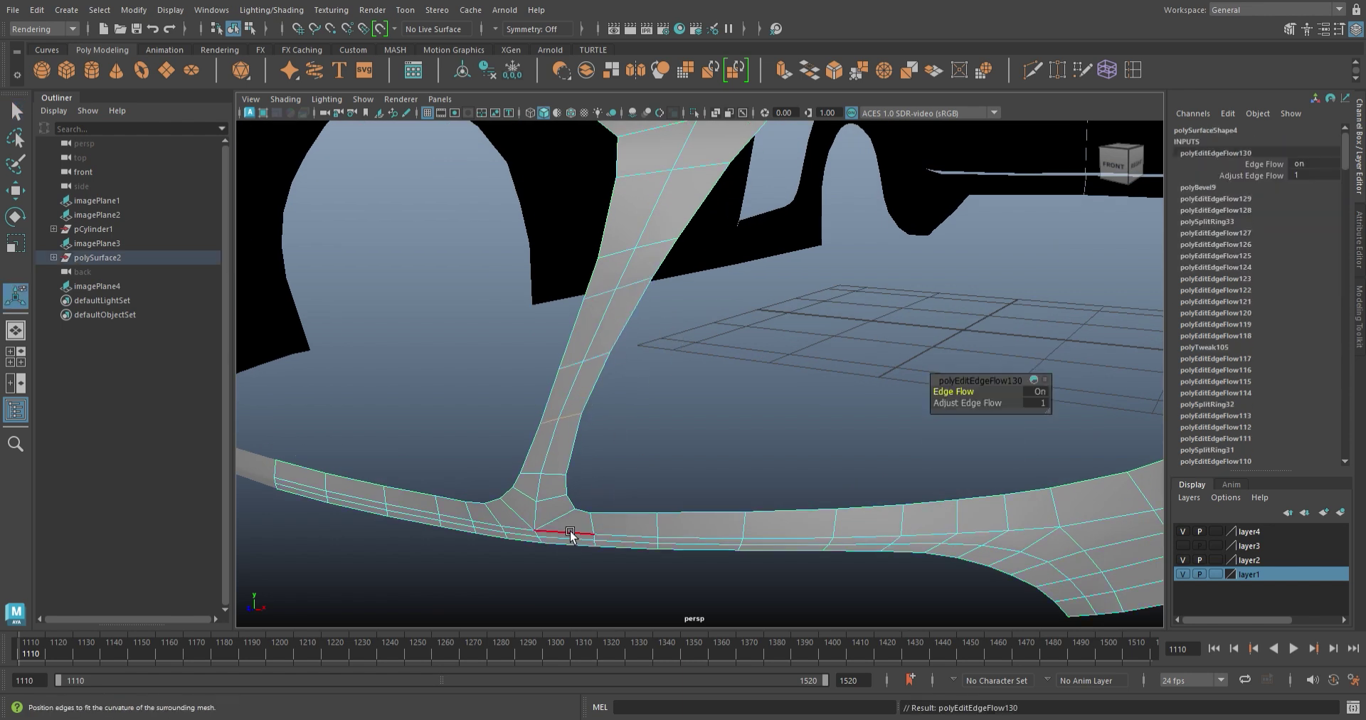
{"action": "key", "text": "w"}
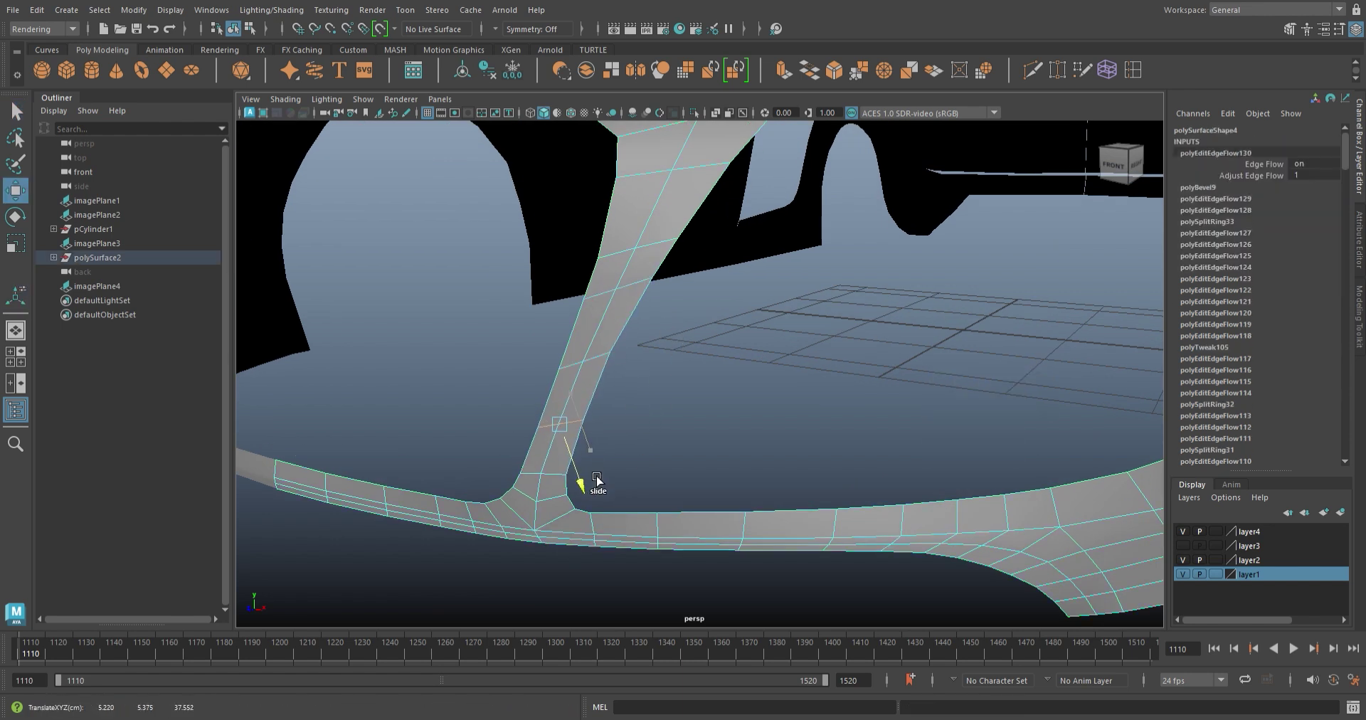
{"action": "key", "text": "g"}
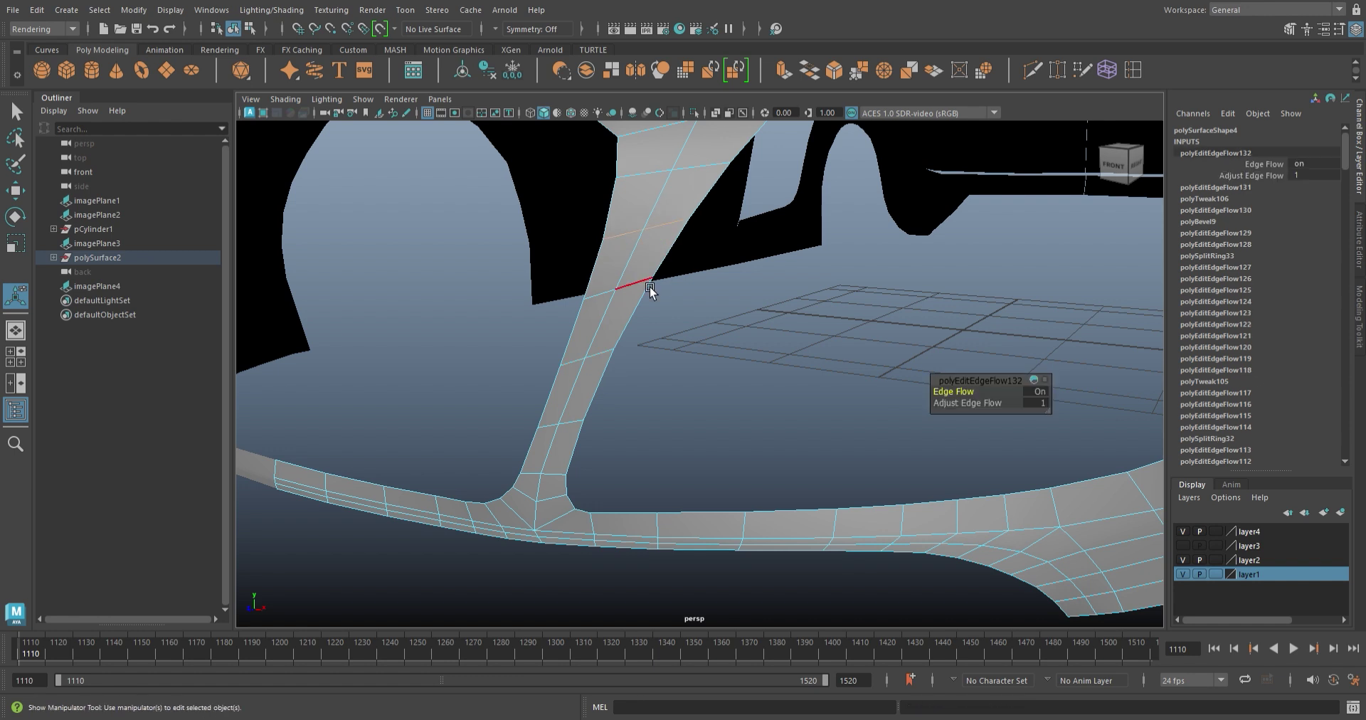
- Return to object mode and save the scene as Audi_R8_1.mb
{"action": "key", "text": "F8"}
{"action": "scroll", "coordinate": [662, 399], "scroll_direction": "down", "scroll_amount": 10}
{"action": "mouse_move", "coordinate": [479, 381]}
{"action": "left_mouse_down", "text": "alt"}
{"action": "mouse_move", "coordinate": [662, 445]}
{"action": "mouse_move", "coordinate": [501, 539]}
{"action": "mouse_move", "coordinate": [673, 535]}
{"action": "mouse_move", "coordinate": [688, 391]}
{"action": "mouse_move", "coordinate": [880, 430]}
{"action": "mouse_move", "coordinate": [689, 433]}
{"action": "mouse_move", "coordinate": [671, 452]}
{"action": "left_mouse_up", "text": "alt"}
{"action": "key", "text": "ctrl+s"}
{"action": "scroll", "coordinate": [565, 469], "scroll_direction": "down", "scroll_amount": 3}
- Hide layer4, select the car body and delete its construction history
{"action": "scroll", "coordinate": [712, 356], "scroll_direction": "up", "scroll_amount": 2}
{"action": "left_click", "coordinate": [1182, 531]}
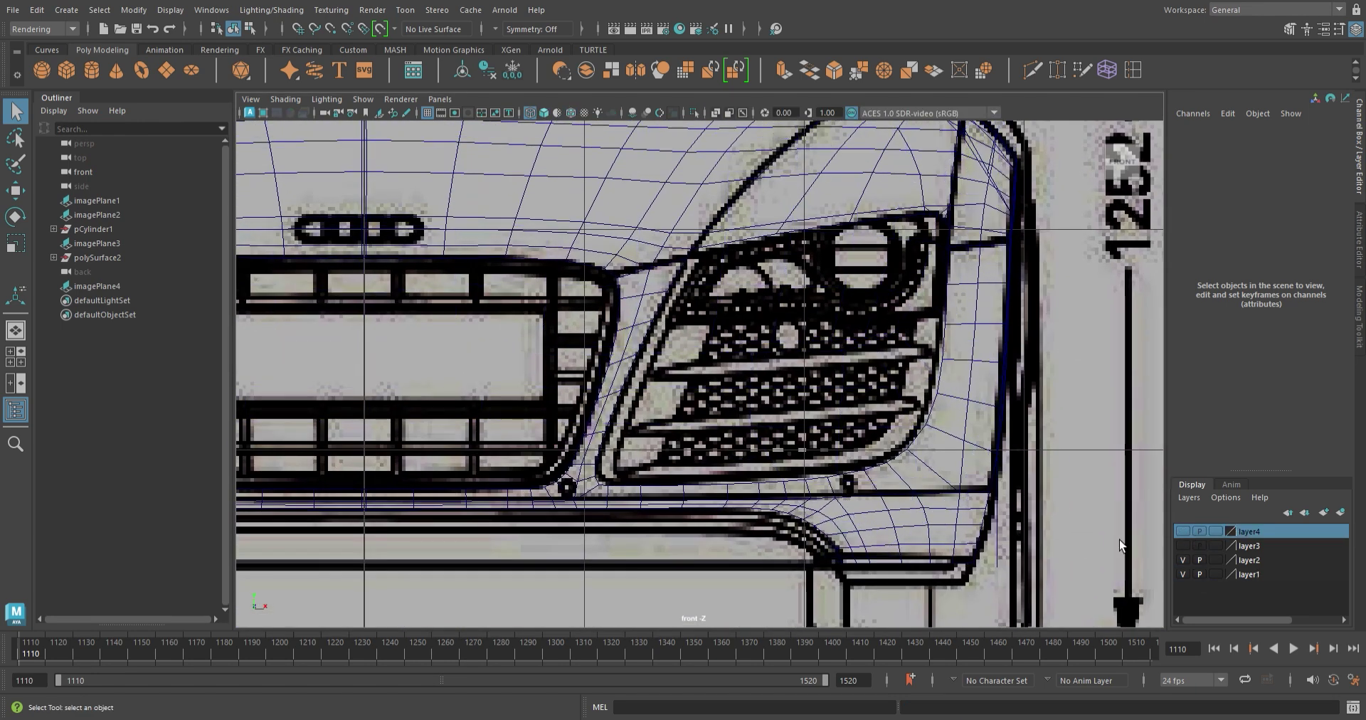
{"action": "left_click", "coordinate": [662, 336]}
{"action": "left_click", "coordinate": [624, 257]}
{"action": "key", "text": "space"}
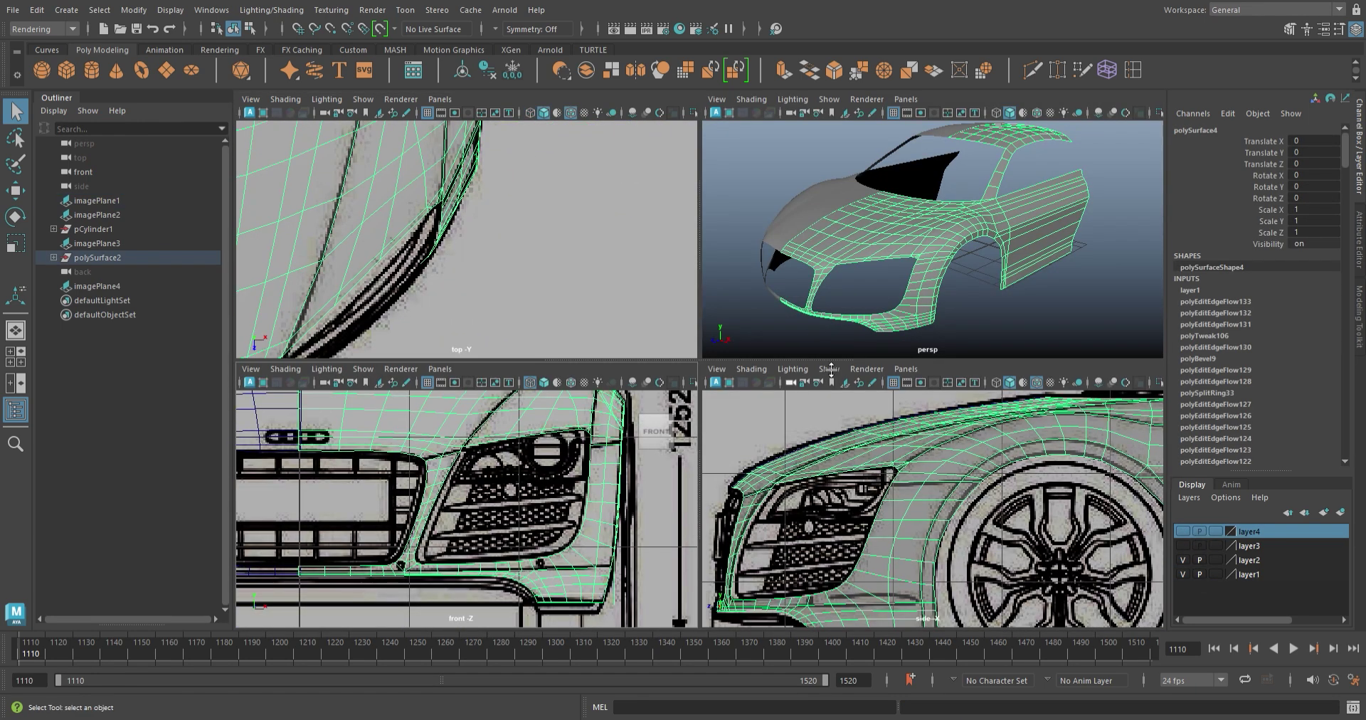
{"action": "key", "text": "space"}
{"action": "key", "text": "space"}
{"action": "key", "text": "space"}
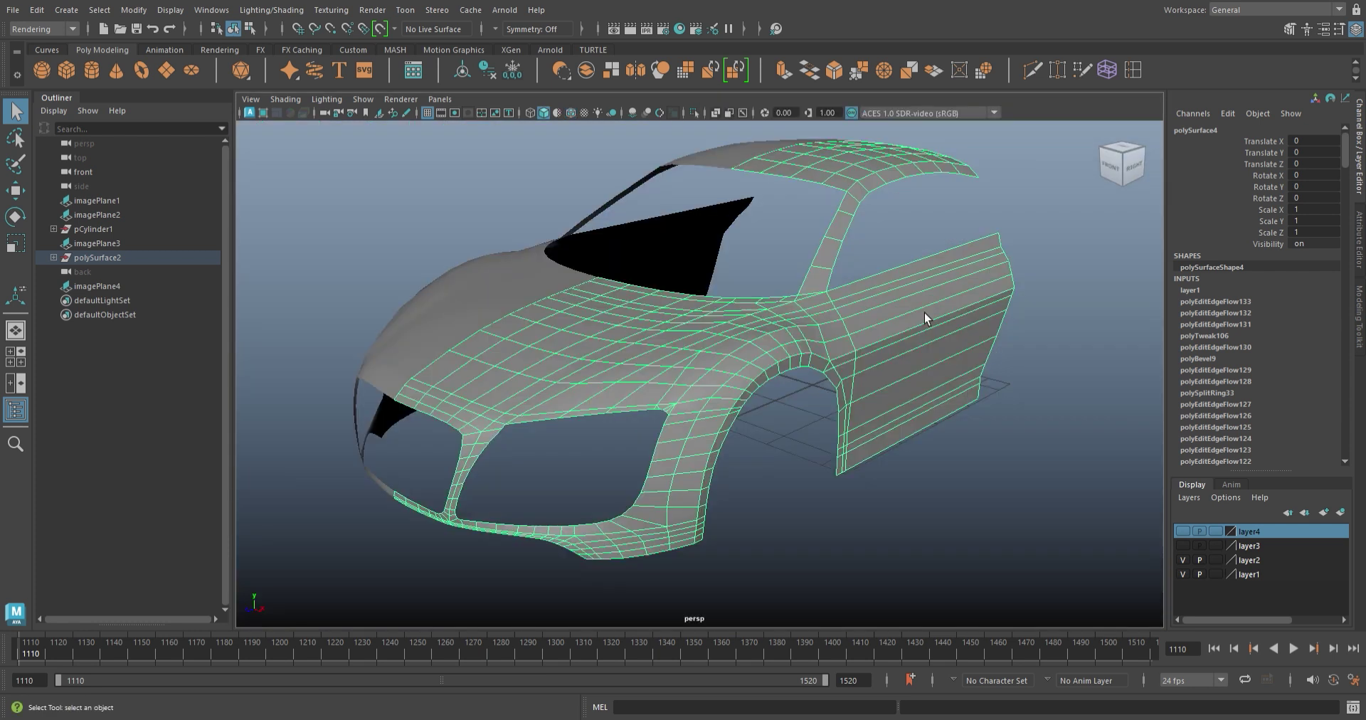
{"action": "left_click", "coordinate": [488, 71]}
{"action": "left_click_drag", "start_coordinate": [641, 320], "coordinate": [852, 501], "text": "alt"}
{"action": "left_click", "coordinate": [854, 503]}
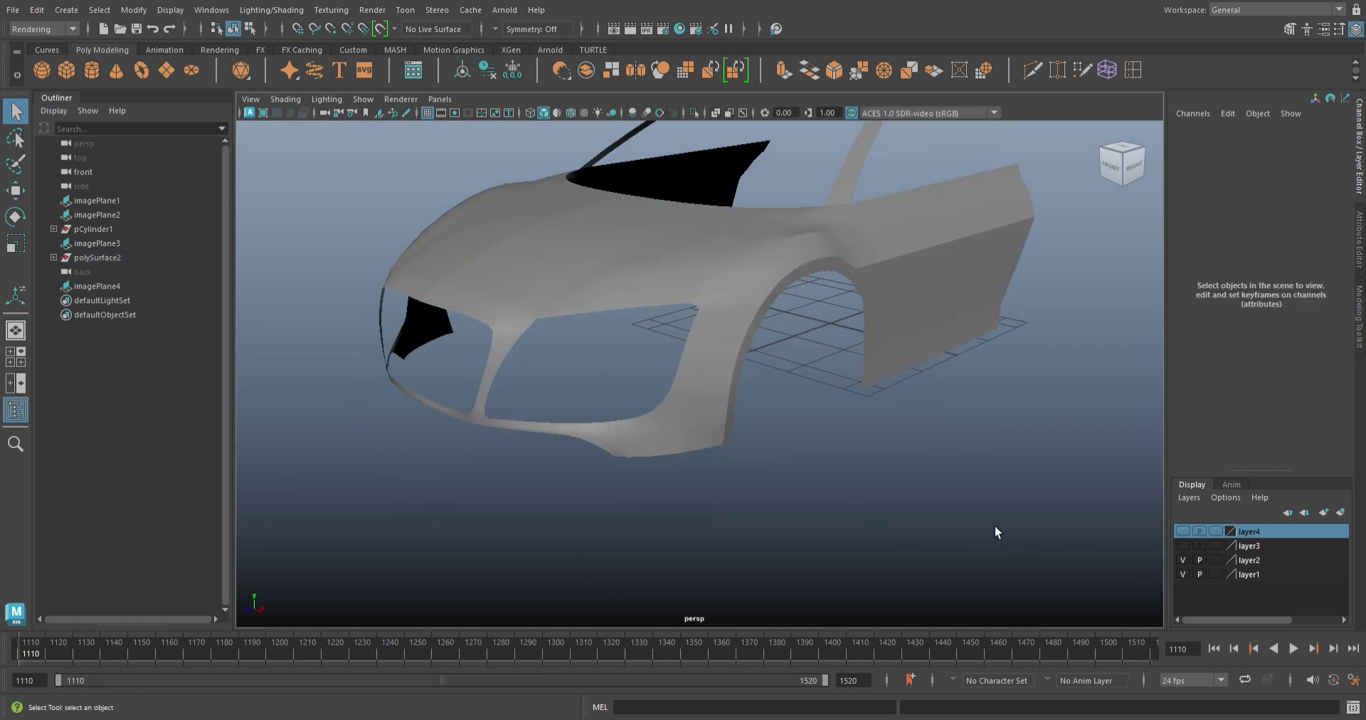
- Show layer4 again and orbit around the complete car shell
{"action": "left_click", "coordinate": [1182, 531]}
{"action": "mouse_move", "coordinate": [762, 459]}
{"action": "left_mouse_down", "text": "alt"}
{"action": "mouse_move", "coordinate": [827, 495]}
{"action": "mouse_move", "coordinate": [647, 452]}
{"action": "left_mouse_up", "text": "alt"}
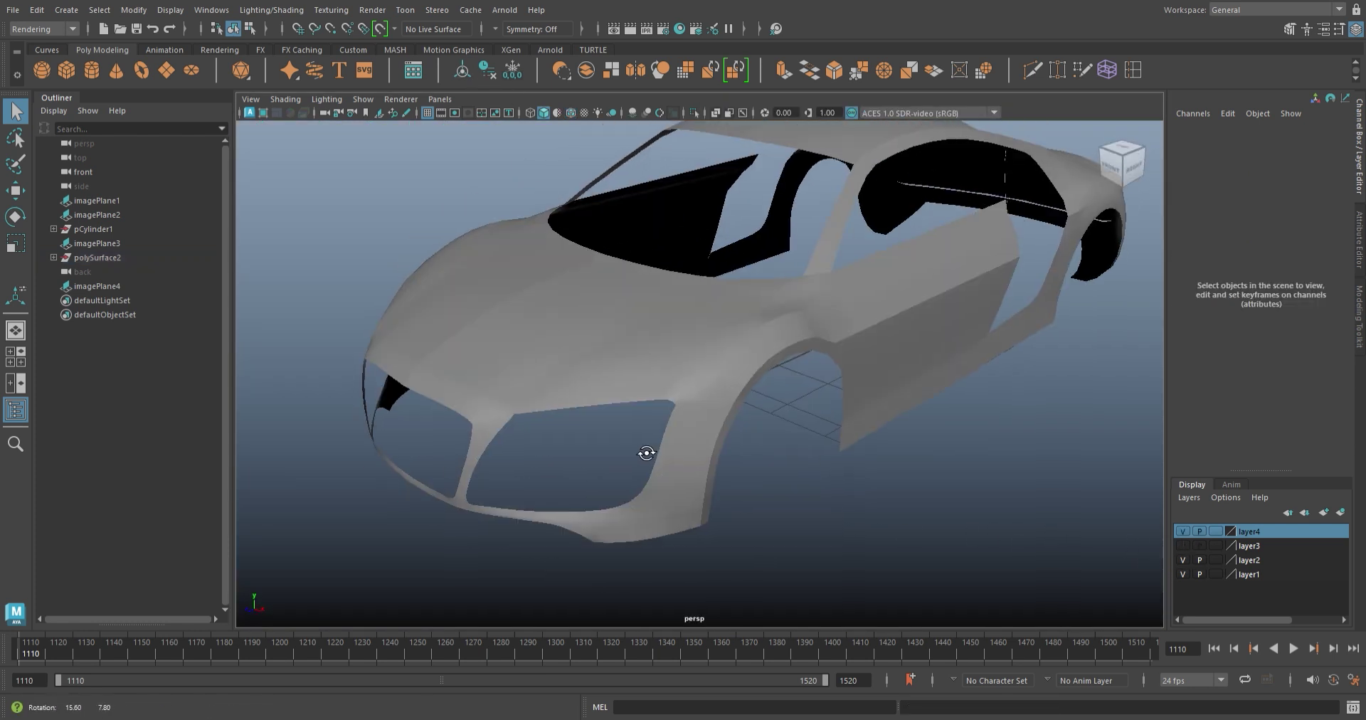
{"action": "left_click", "coordinate": [500, 395]}
{"action": "right_click_drag", "start_coordinate": [501, 395], "coordinate": [616, 464], "text": "alt"}
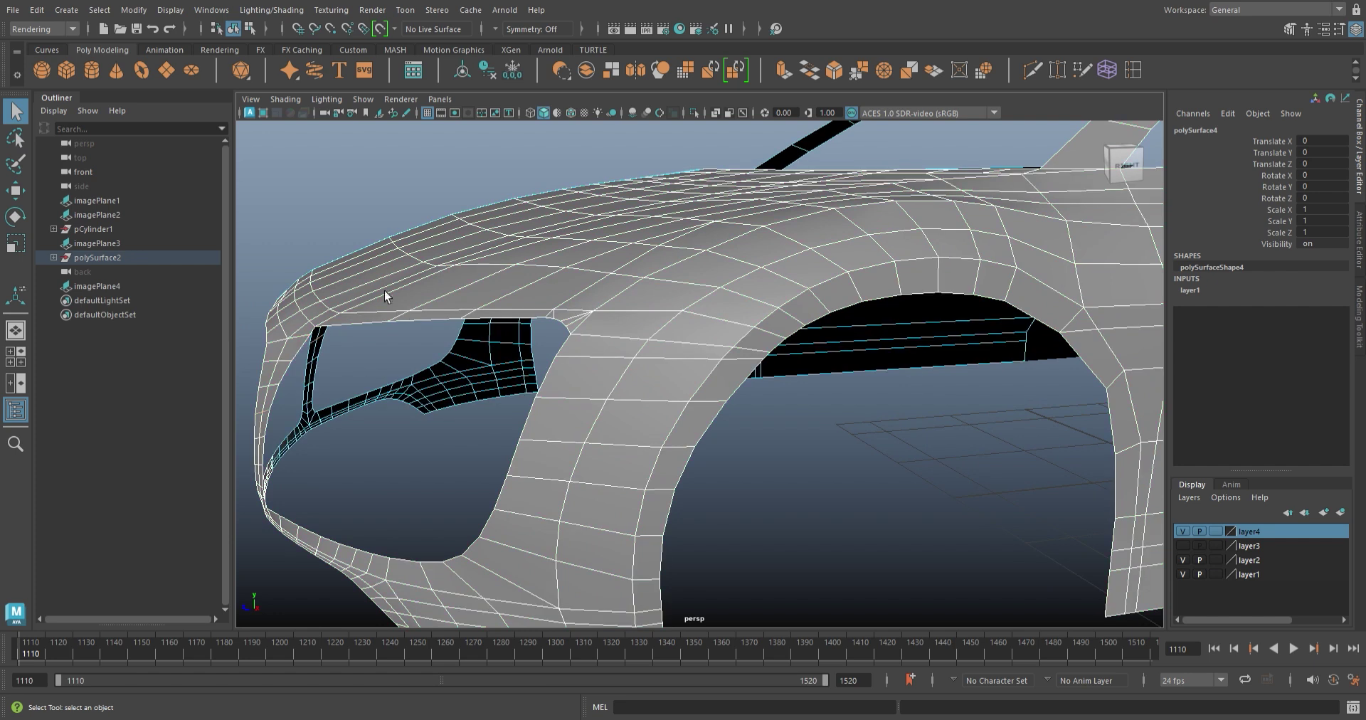
{"action": "scroll", "coordinate": [408, 327], "scroll_direction": "down", "scroll_amount": 5}
{"action": "left_click", "coordinate": [707, 549]}
{"action": "left_click_drag", "start_coordinate": [707, 548], "coordinate": [773, 550], "text": "alt"}
{"action": "right_click_drag", "start_coordinate": [773, 549], "coordinate": [617, 530], "text": "alt"}
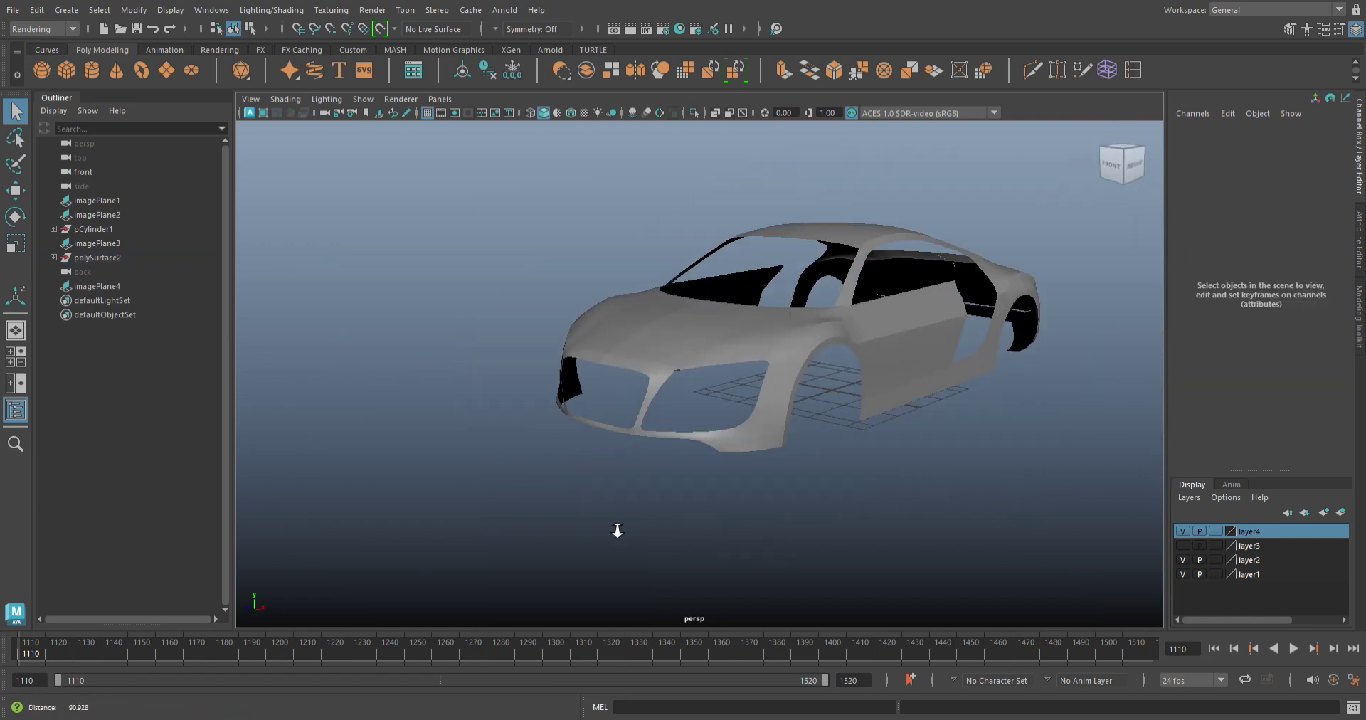
{"action": "mouse_move", "coordinate": [689, 488]}
{"action": "left_mouse_down", "text": "alt"}
{"action": "mouse_move", "coordinate": [646, 509]}
{"action": "mouse_move", "coordinate": [694, 517]}
{"action": "left_mouse_up", "text": "alt"}
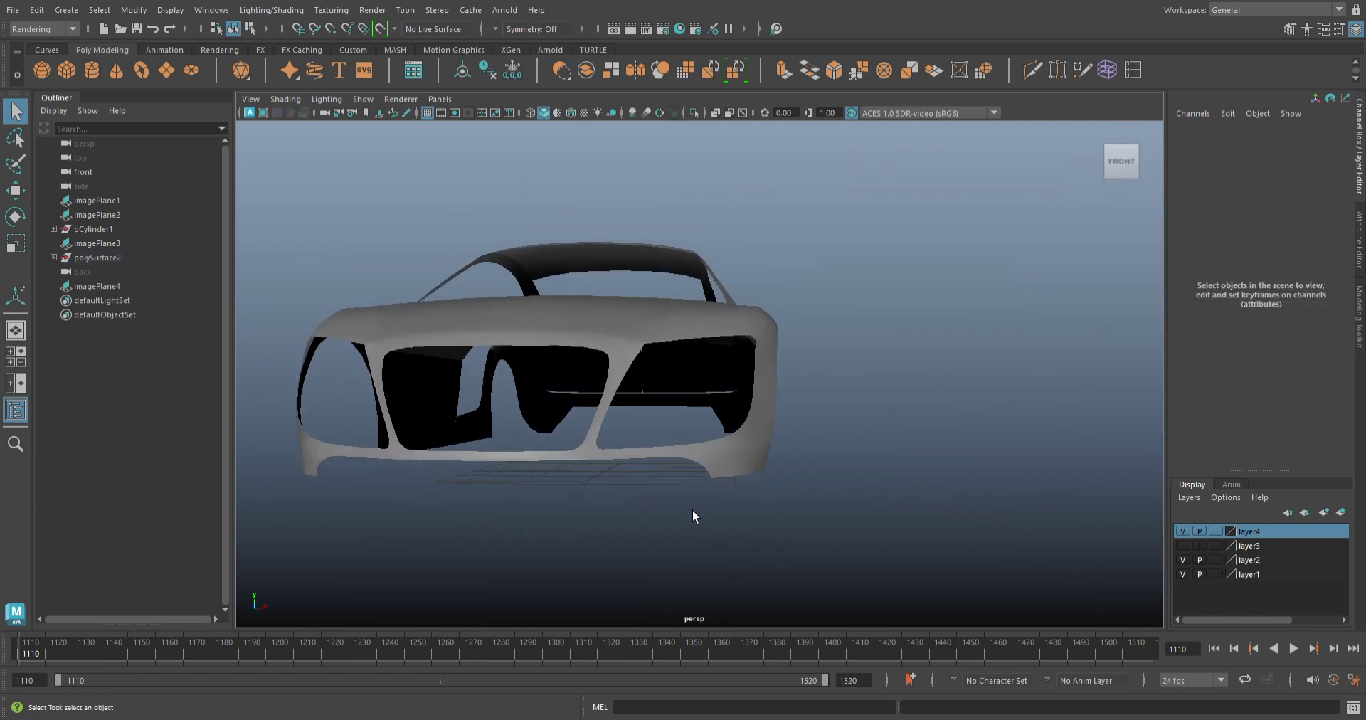